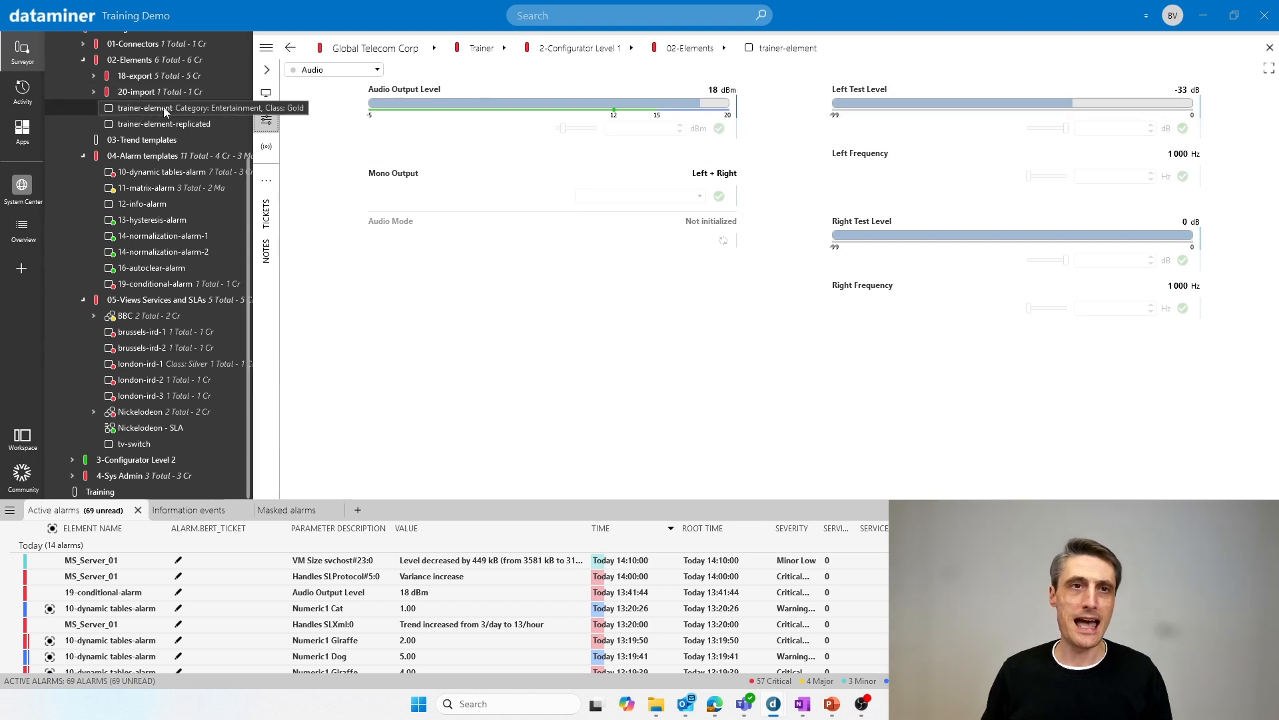
# Check the protocol, version and alarm template in trainer-element's edit settings, and close them without changes.
pyautogui.click(267, 49)
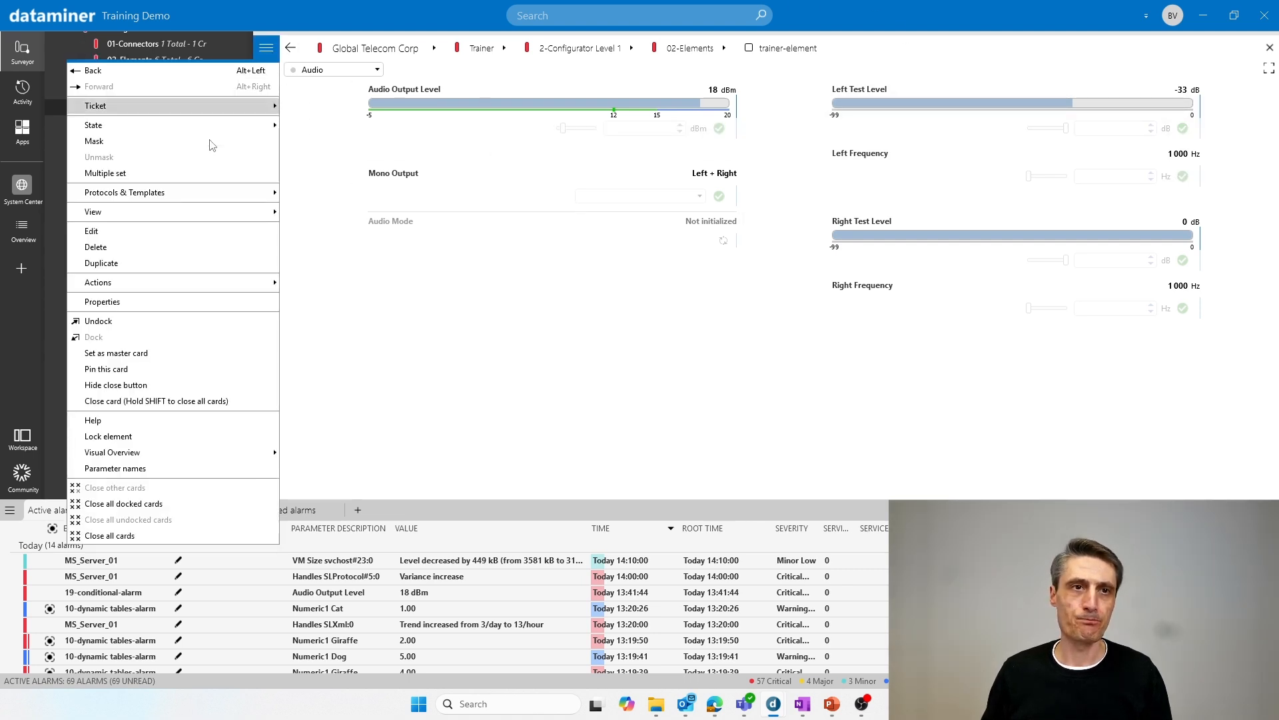
pyautogui.click(139, 231)
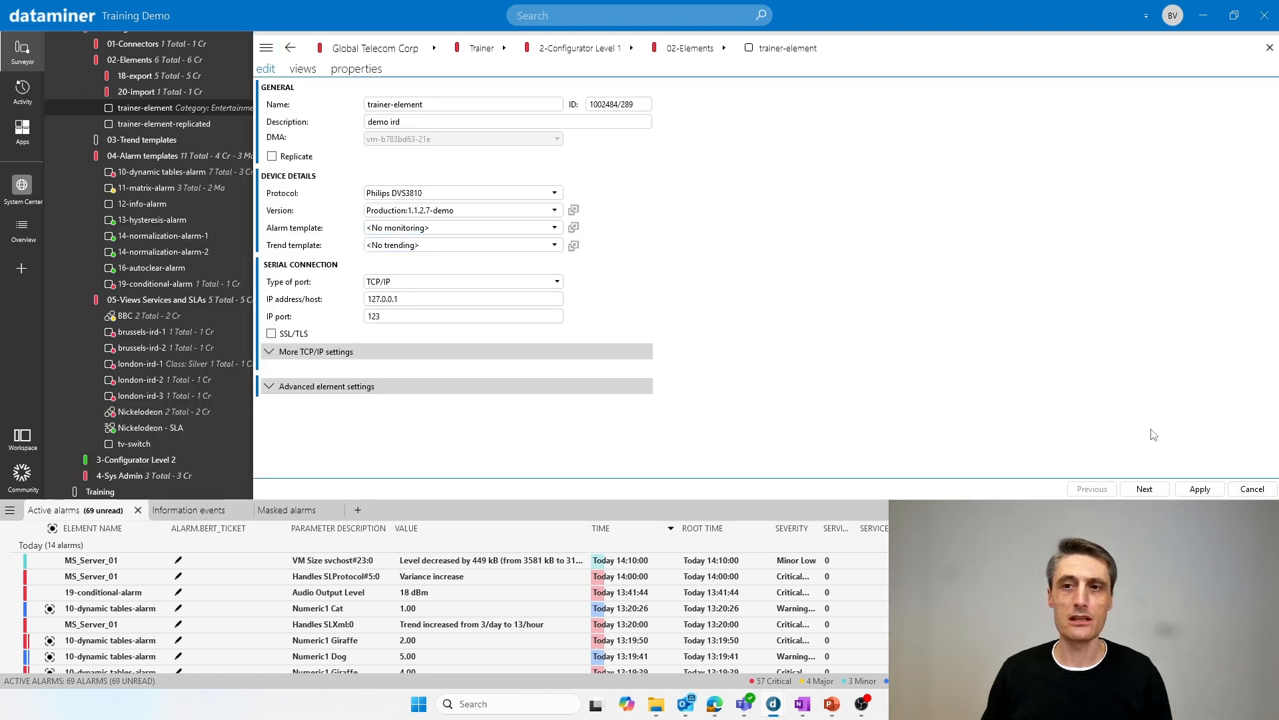
pyautogui.click(1252, 488)
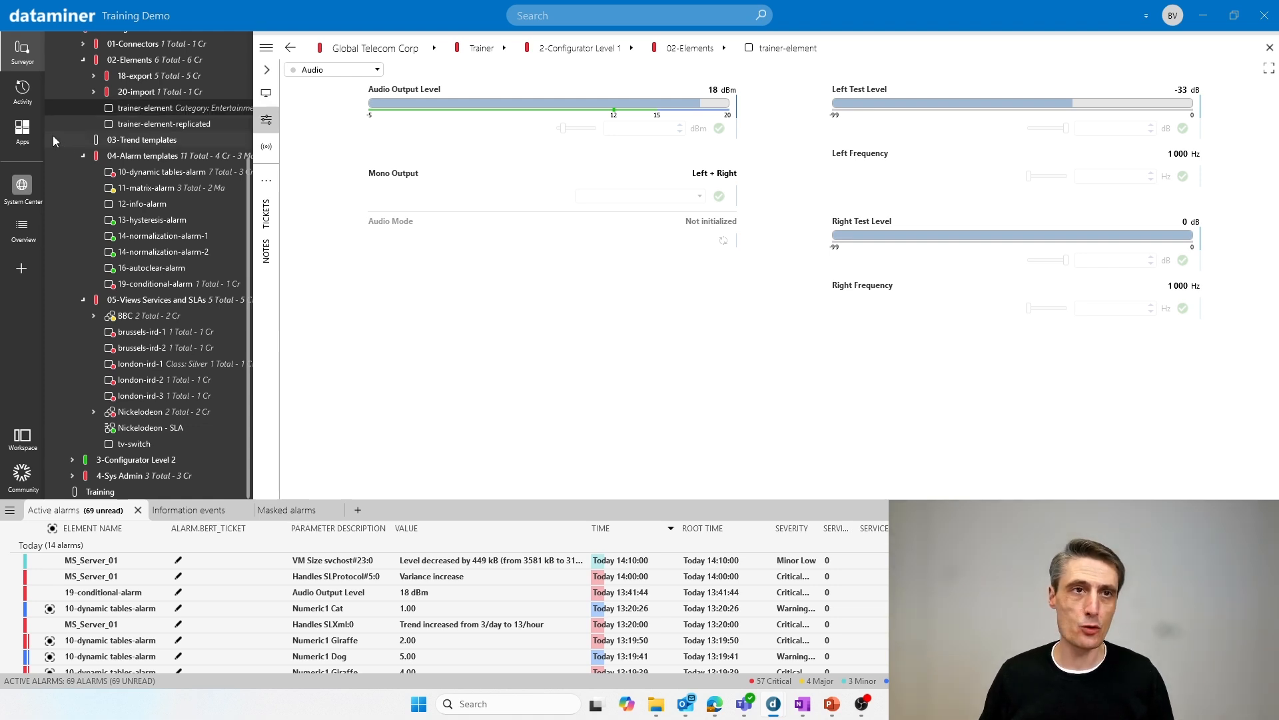
# Open the Protocols & Templates module and select the Philips DVS3810 protocol to list its alarm templates.
pyautogui.click(18, 133)
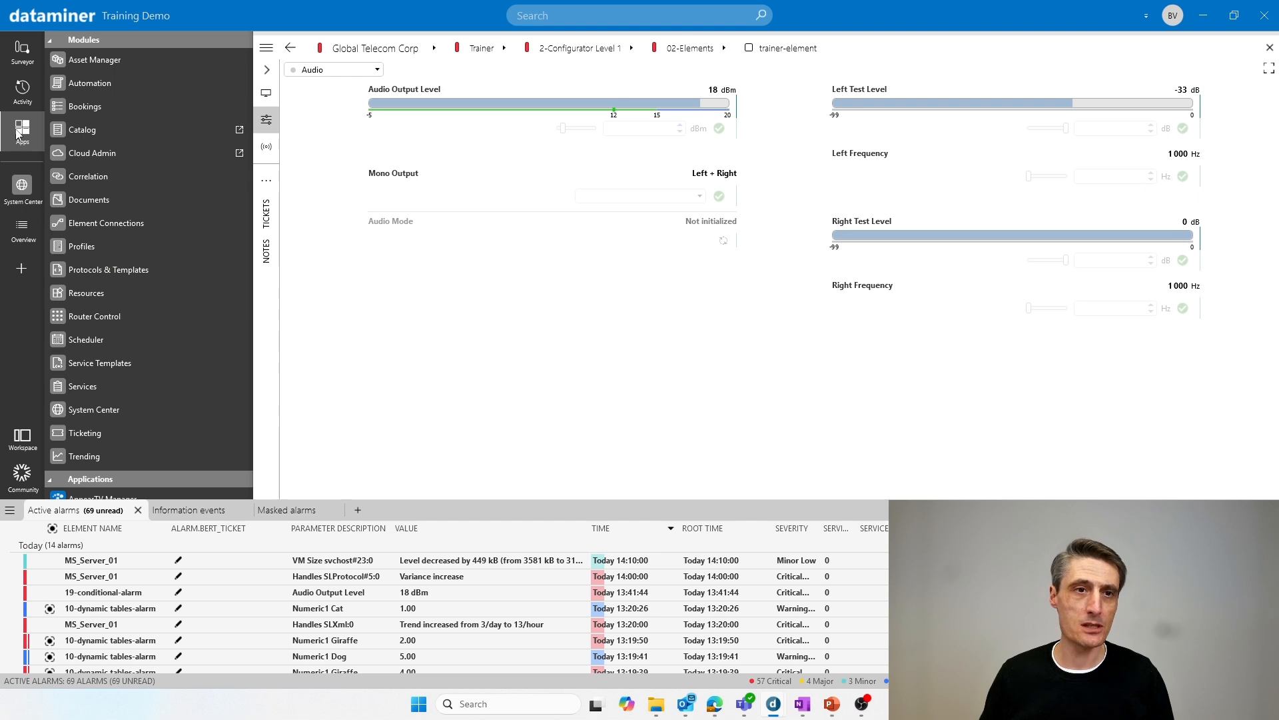
pyautogui.click(122, 277)
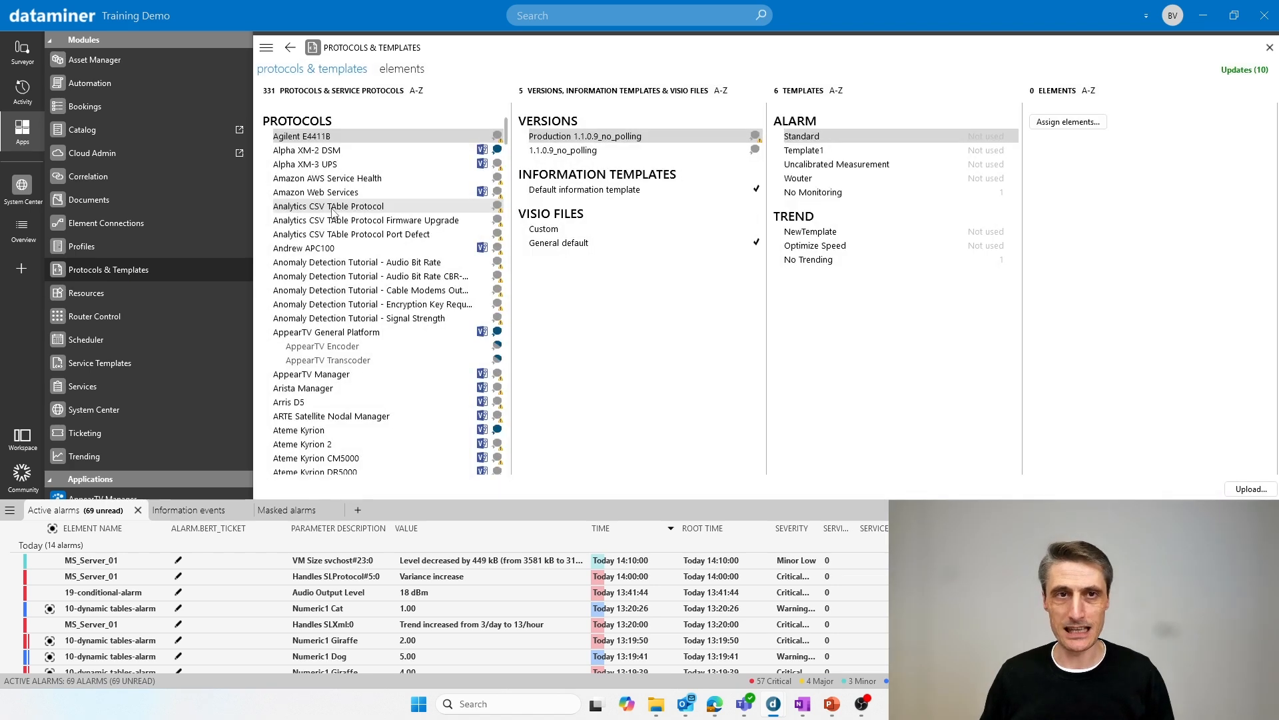
pyautogui.click(331, 209)
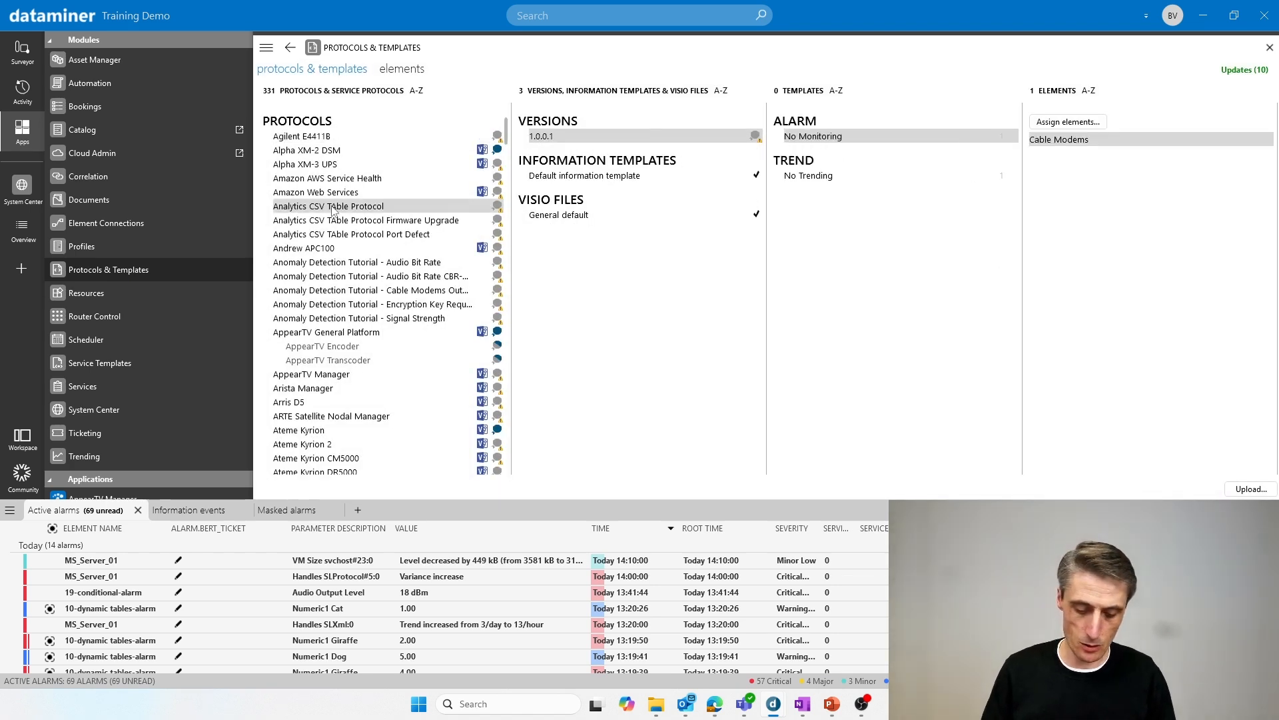
pyautogui.press('p')
pyautogui.scroll(-8, 349, 258)
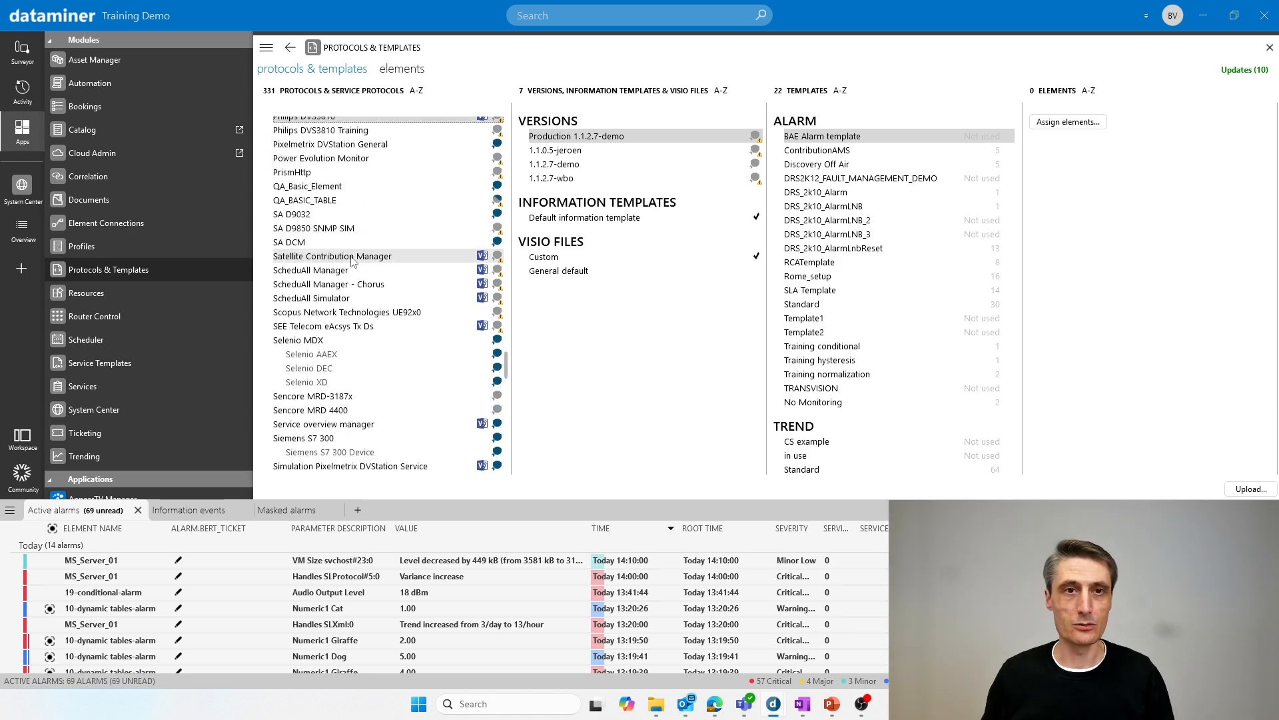
pyautogui.scroll(3, 348, 258)
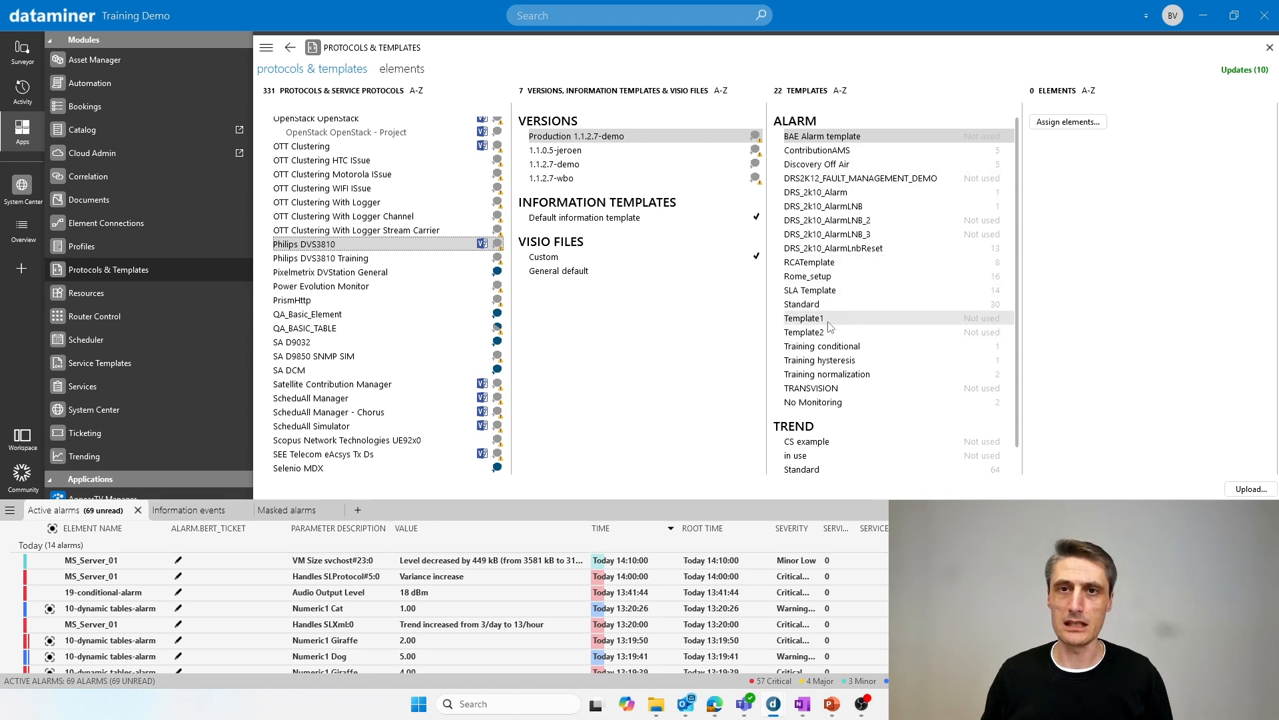
pyautogui.scroll(-1, 840, 200)
pyautogui.scroll(1, 843, 200)
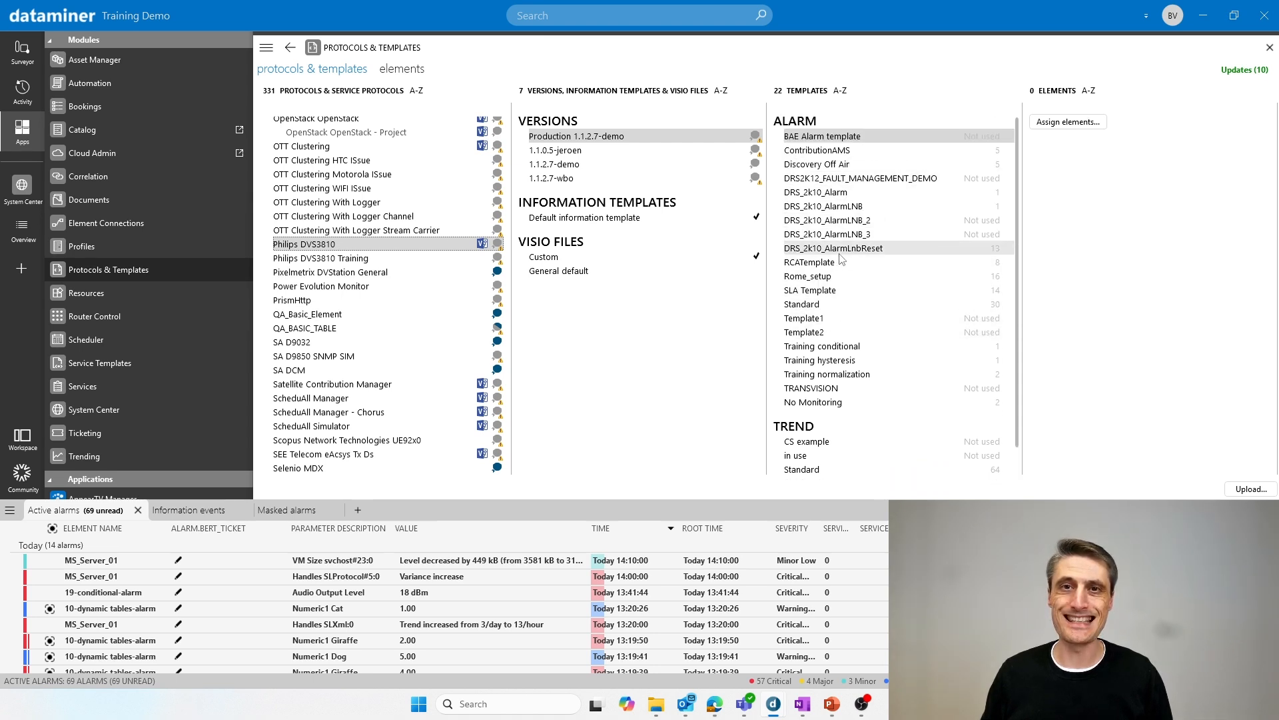
# Create an alarm template for Philips DVS3810, version Production:1.1.2.7-demo, named "Training_" followed by the trainer's first name.
pyautogui.click(832, 404)
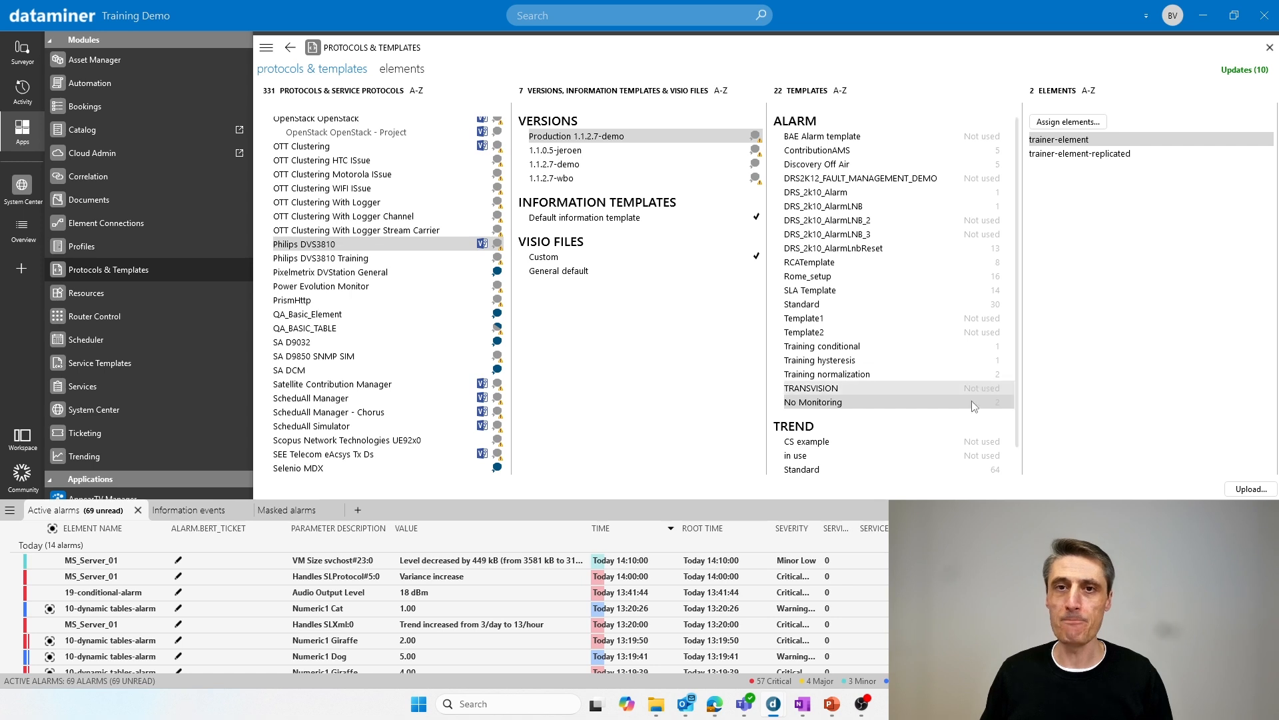
pyautogui.rightClick(836, 405)
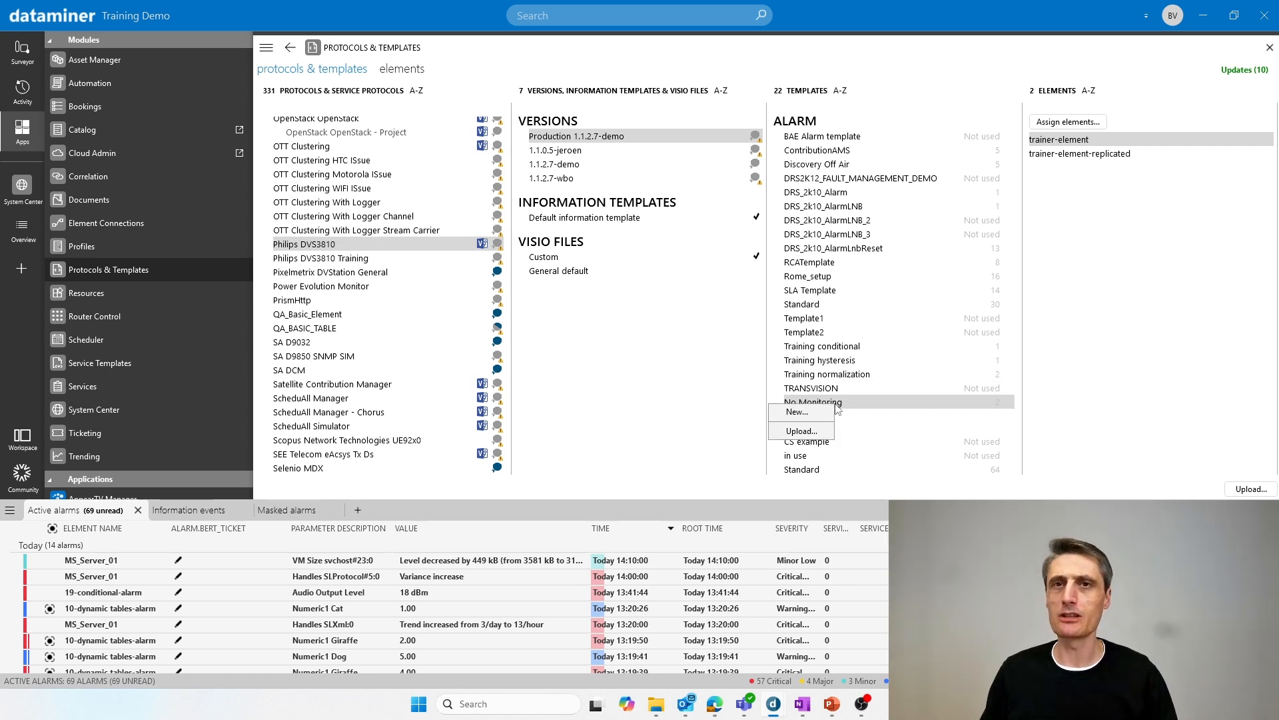
pyautogui.click(805, 410)
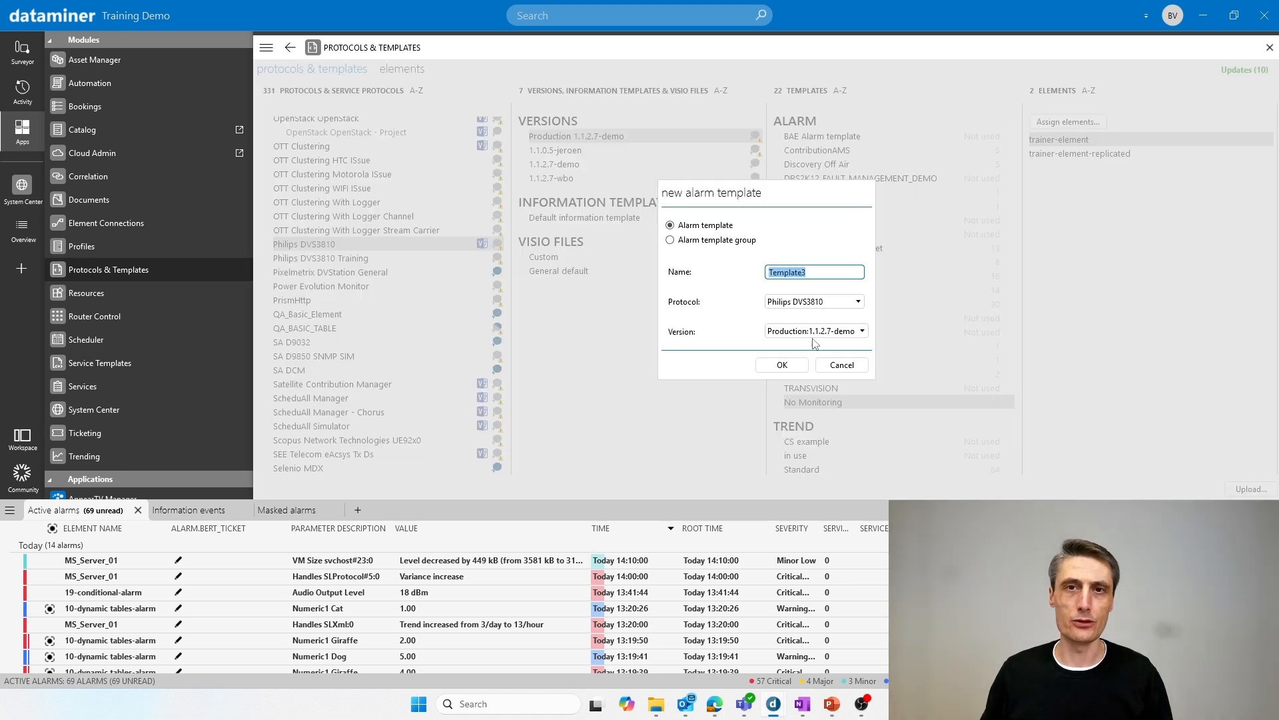
pyautogui.write('Training_Bert')
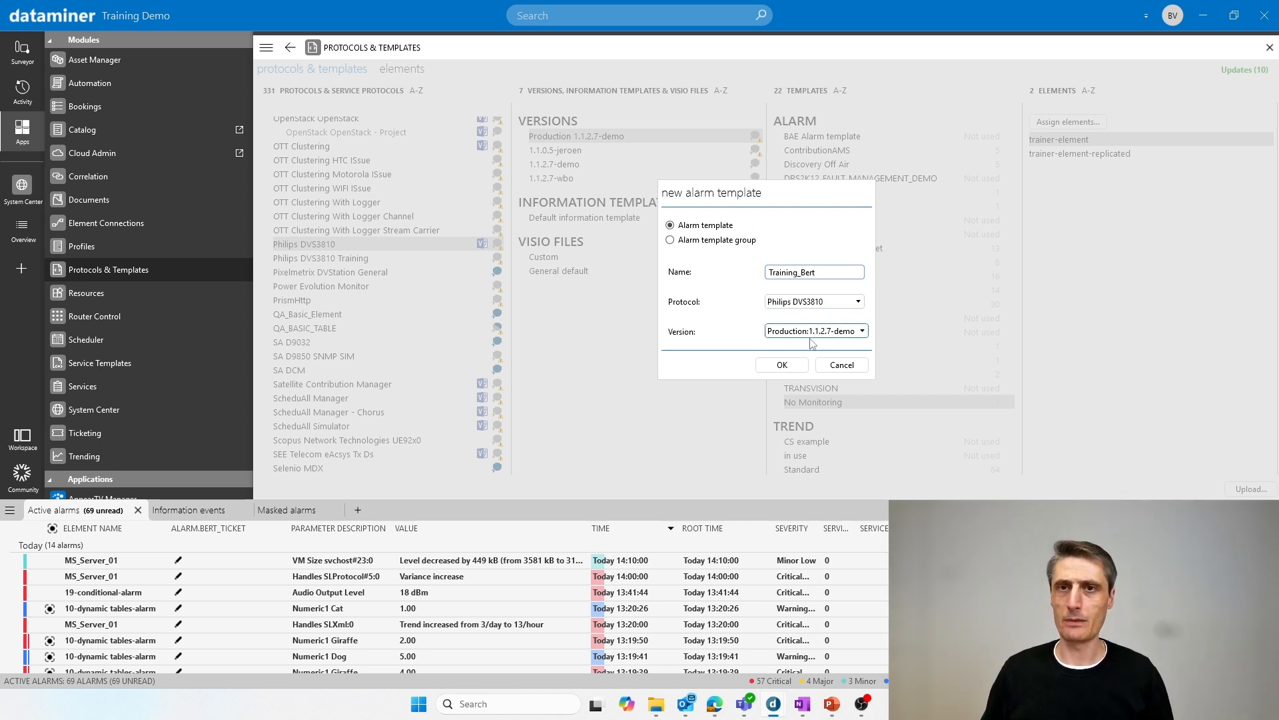
pyautogui.click(783, 365)
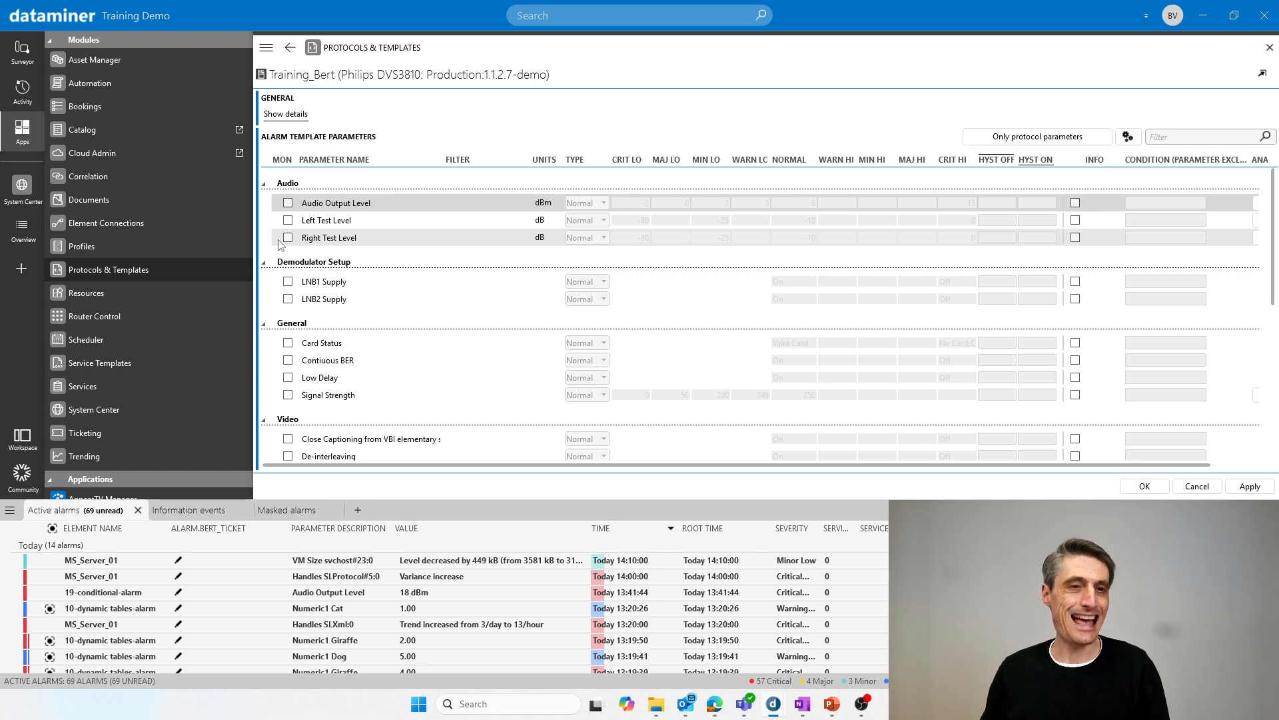
# Enable monitoring of Audio Output Level in the new alarm template, apply it and accept linking it to an element.
pyautogui.click(288, 204)
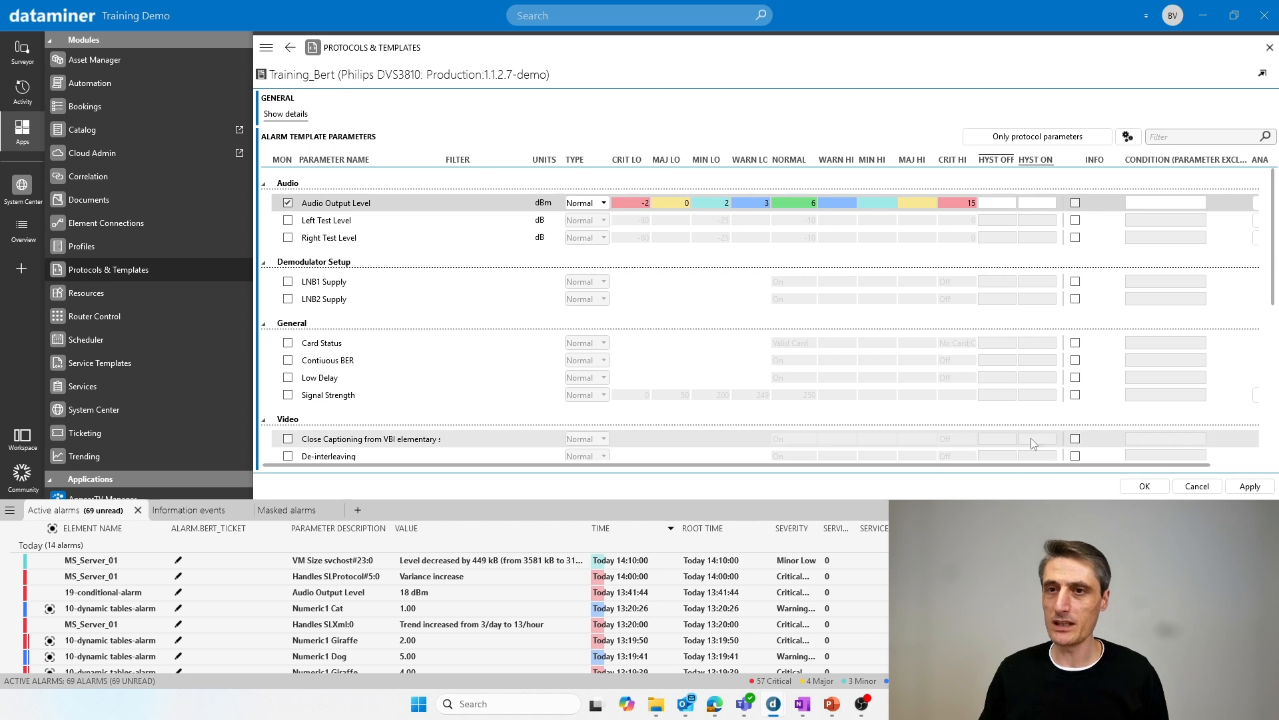
pyautogui.click(1253, 487)
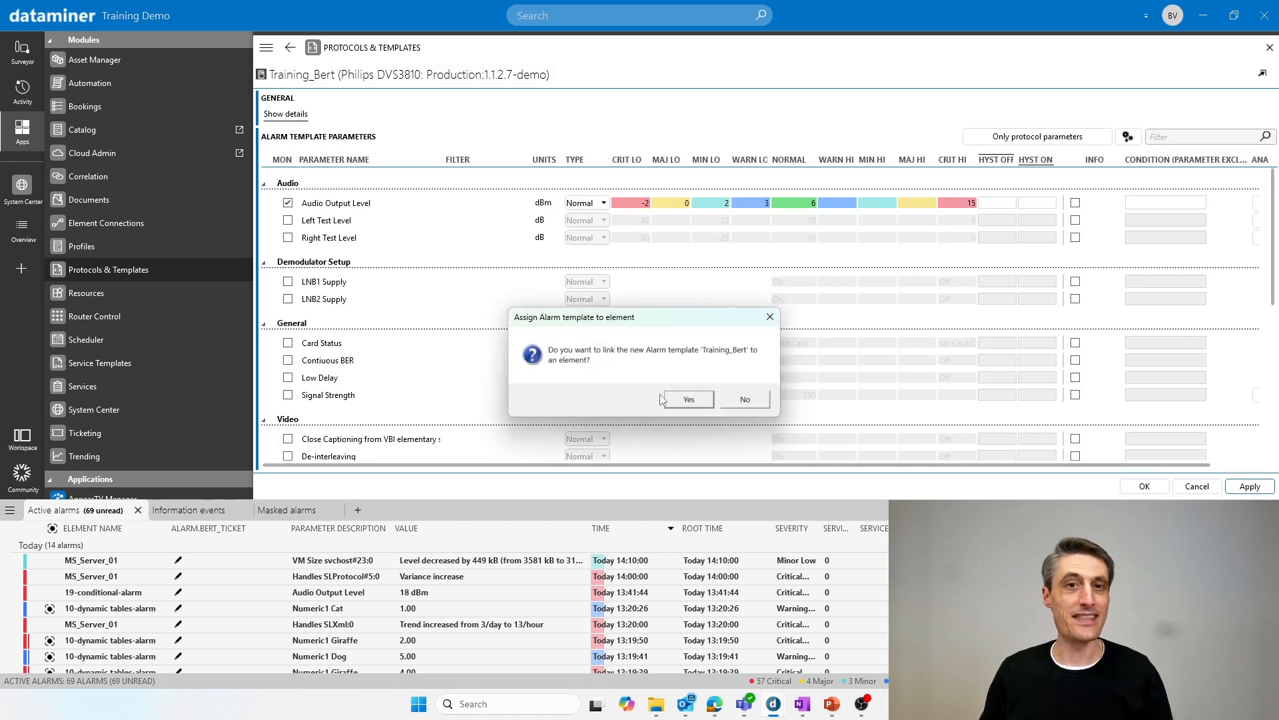
pyautogui.click(695, 401)
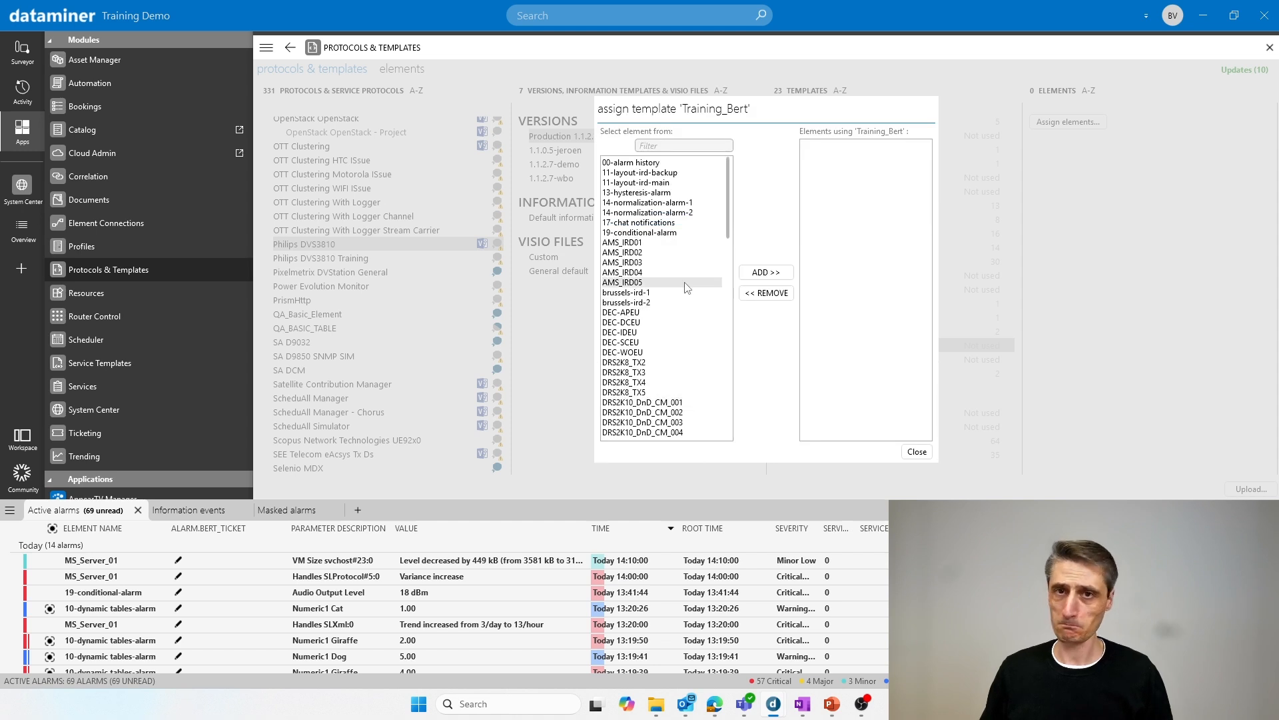
# Filter the elements by "trai" and assign the new alarm template to trainer-element.
pyautogui.click(696, 148)
pyautogui.write('tra')
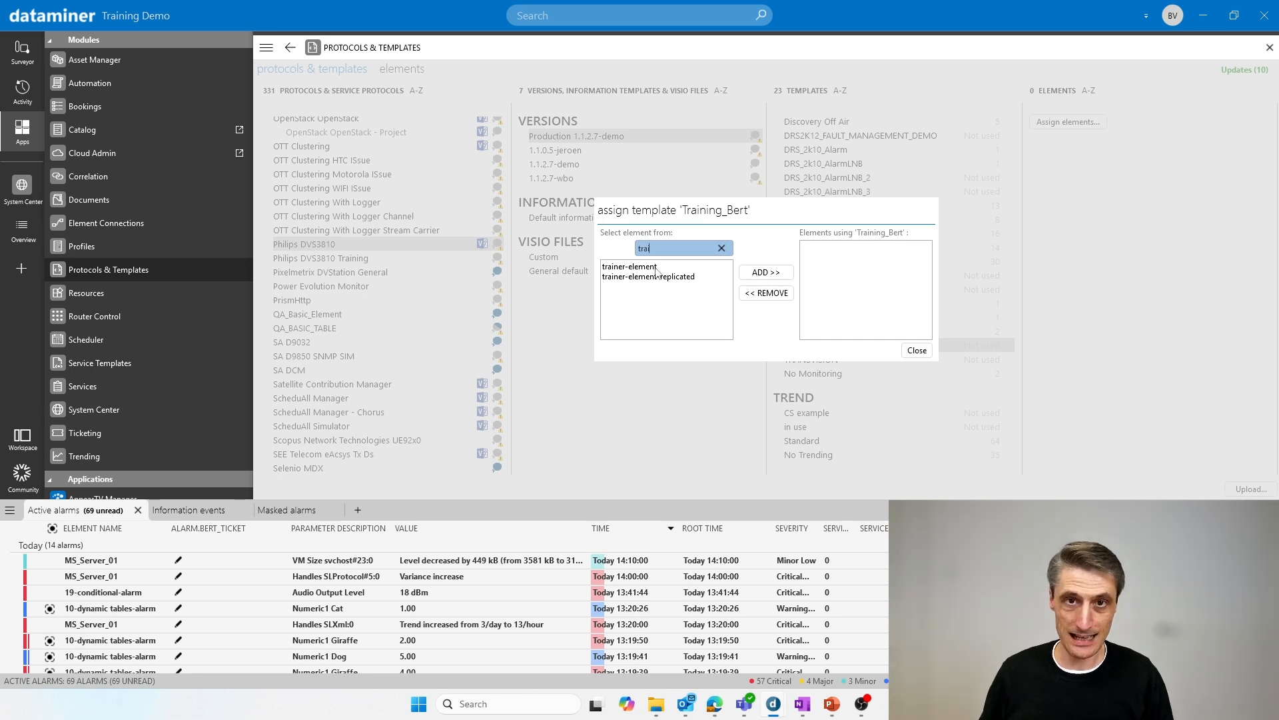
pyautogui.click(631, 267)
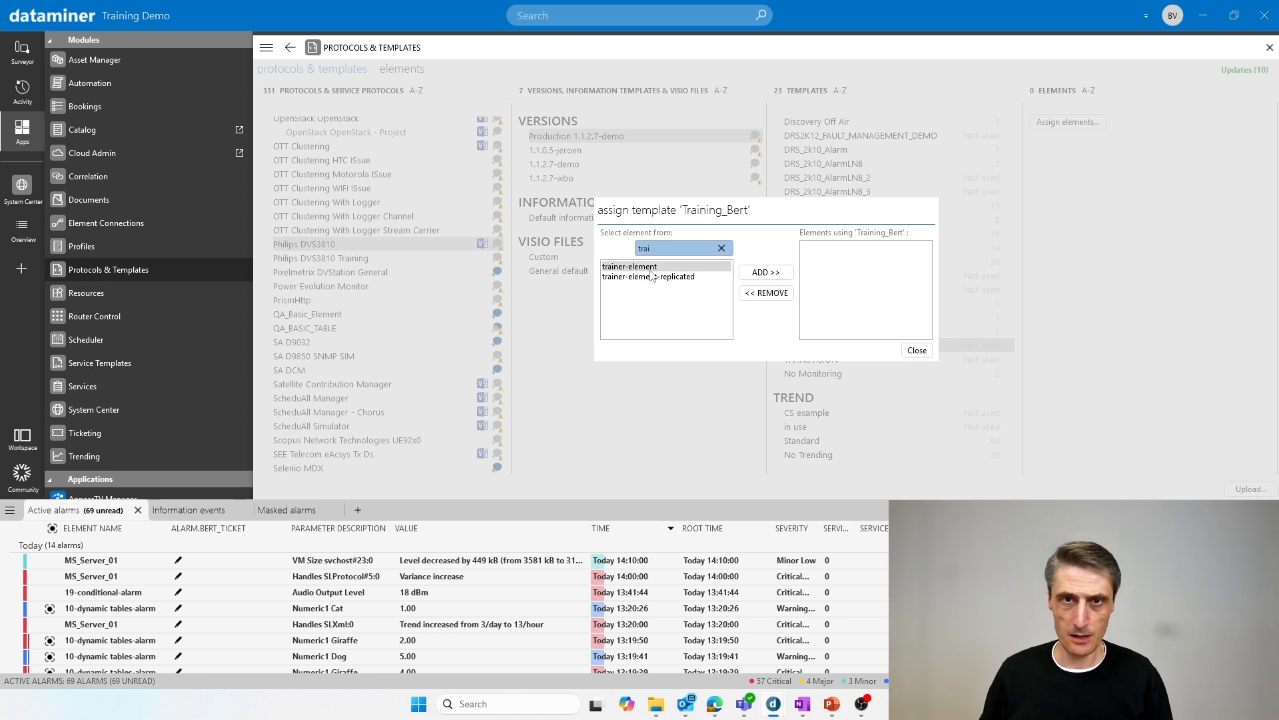
pyautogui.click(758, 274)
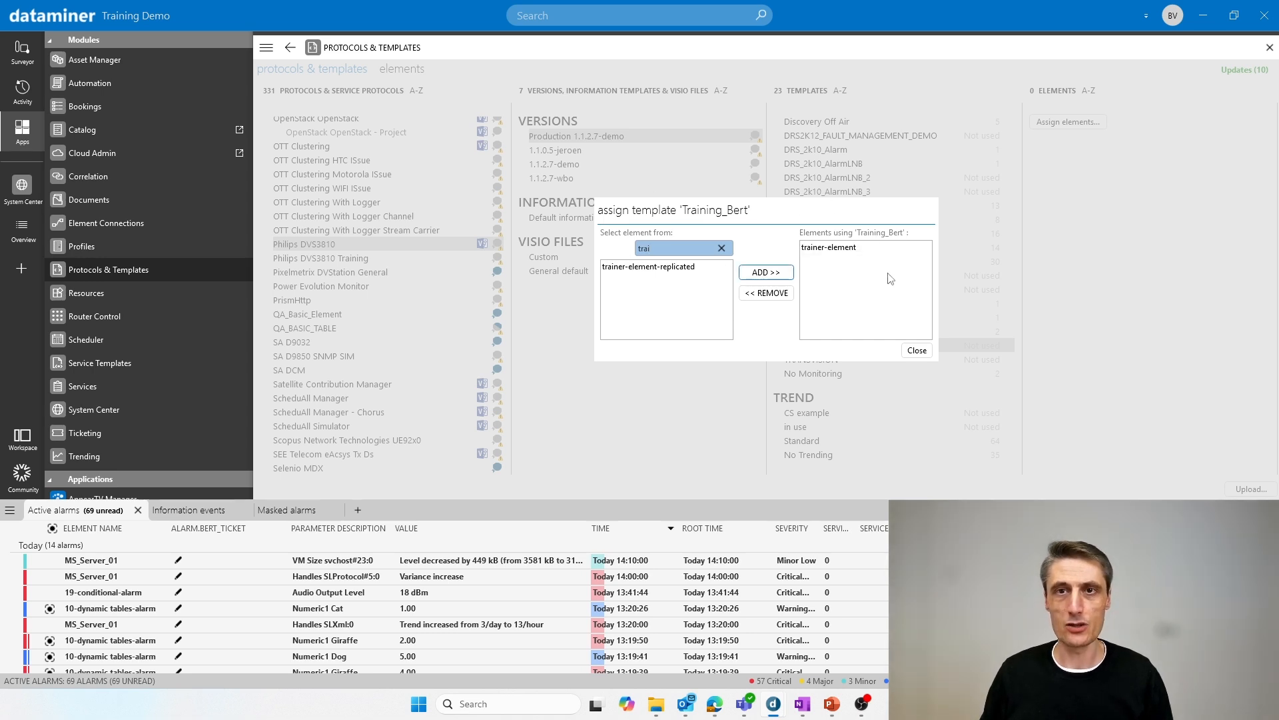
pyautogui.click(919, 352)
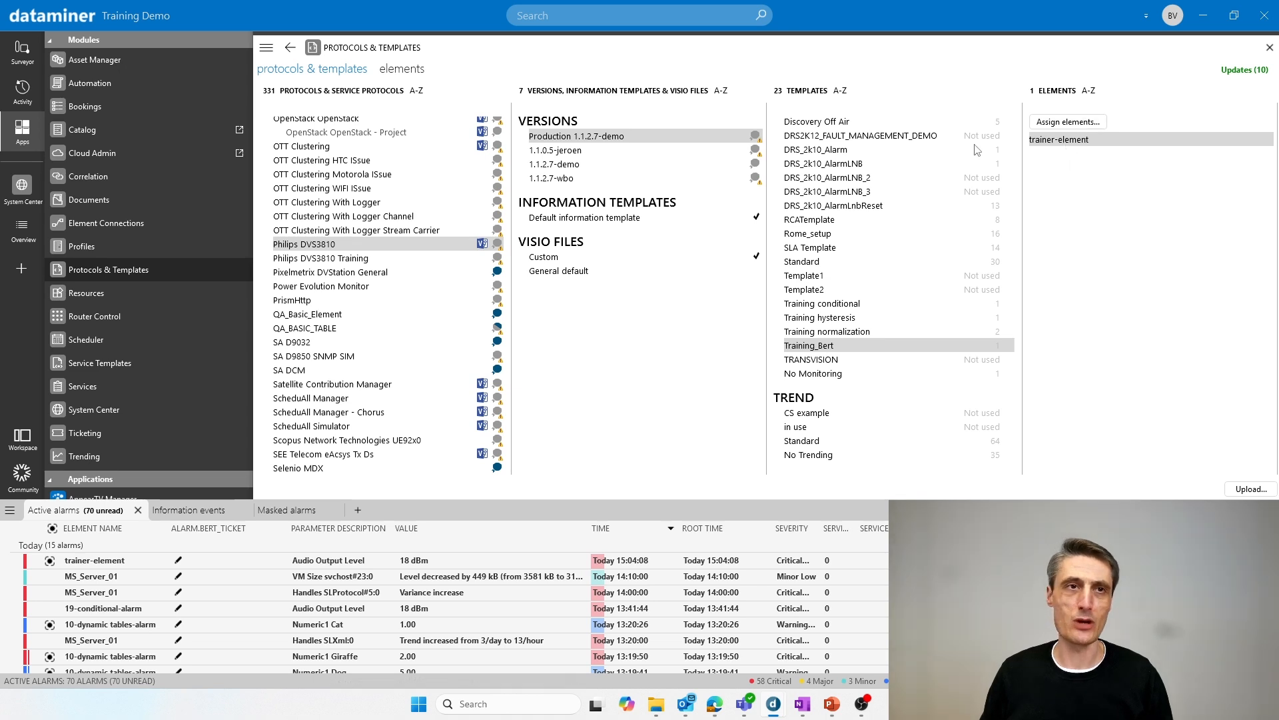
# Open trainer-element in a new card, enlarge the card and show its Audio data page.
pyautogui.click(25, 53)
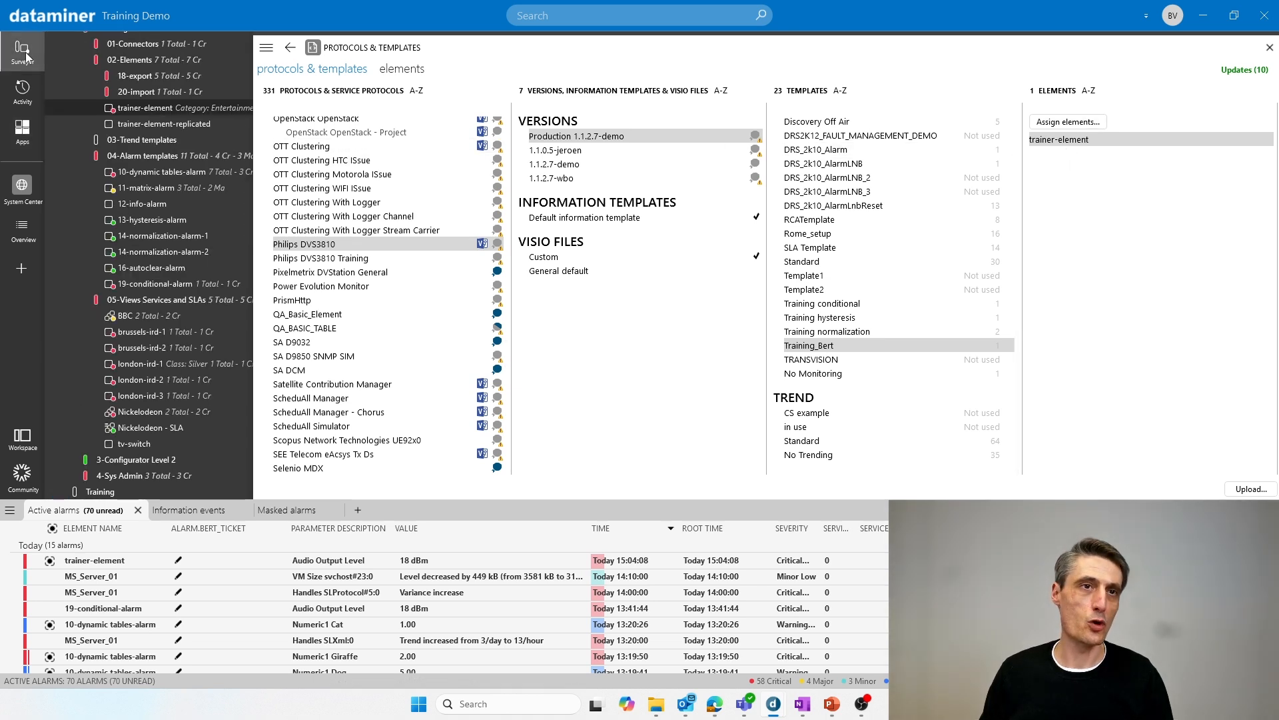
pyautogui.rightClick(131, 113)
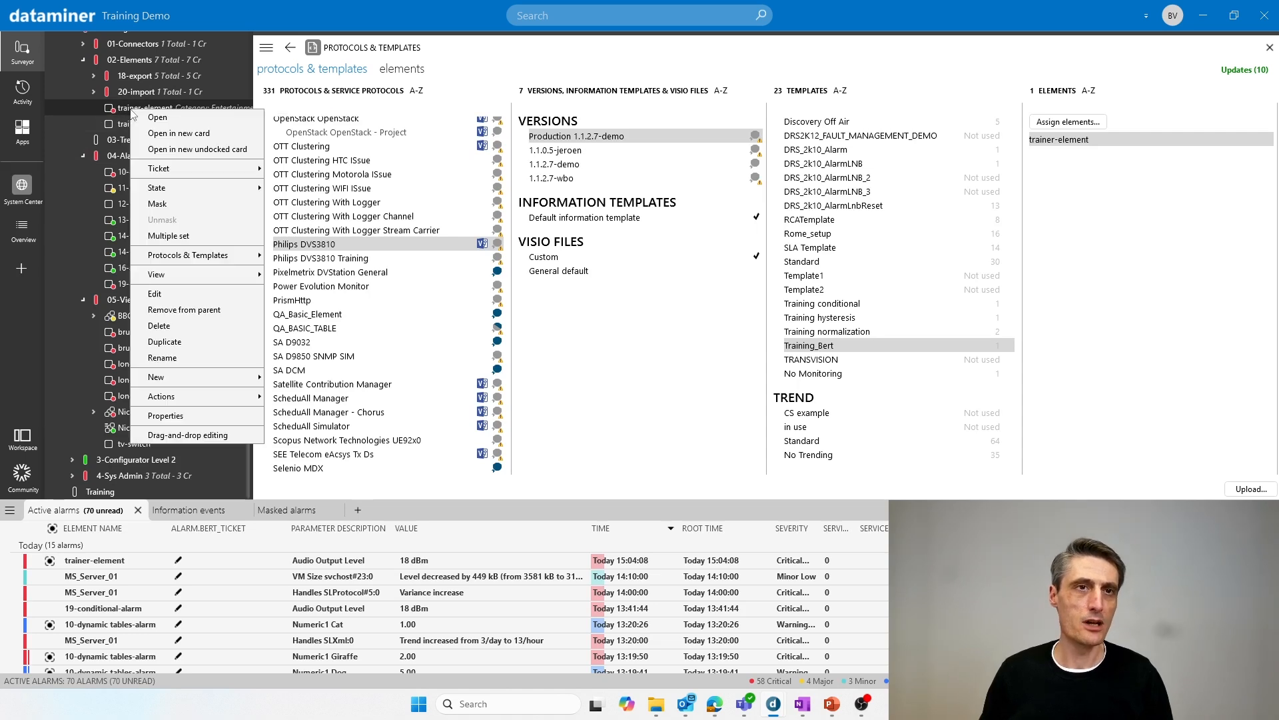
pyautogui.click(171, 134)
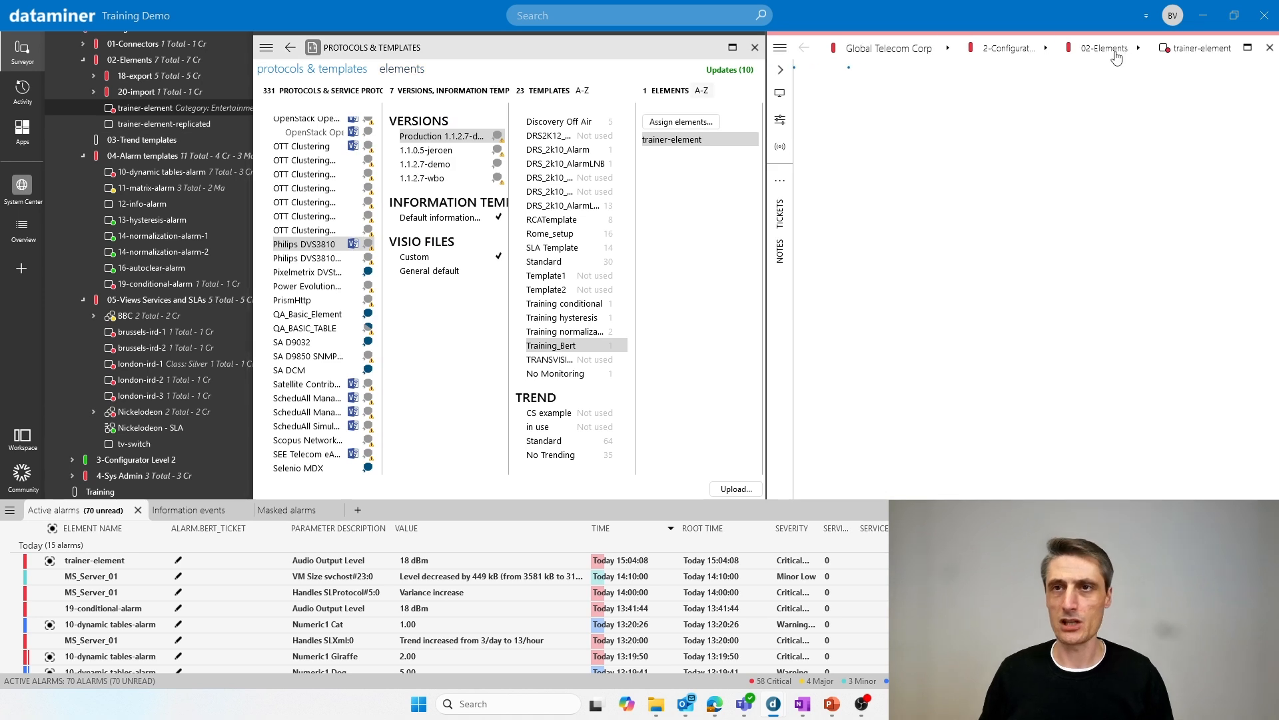
pyautogui.click(1248, 48)
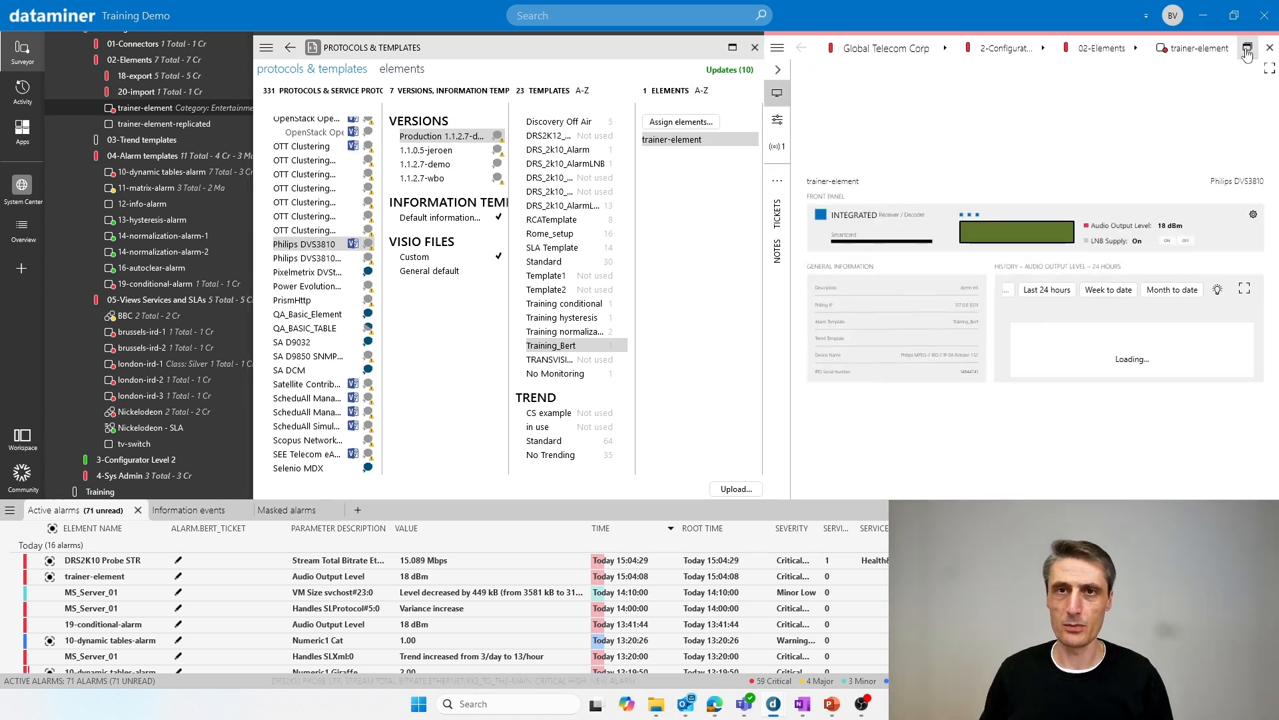
pyautogui.click(267, 120)
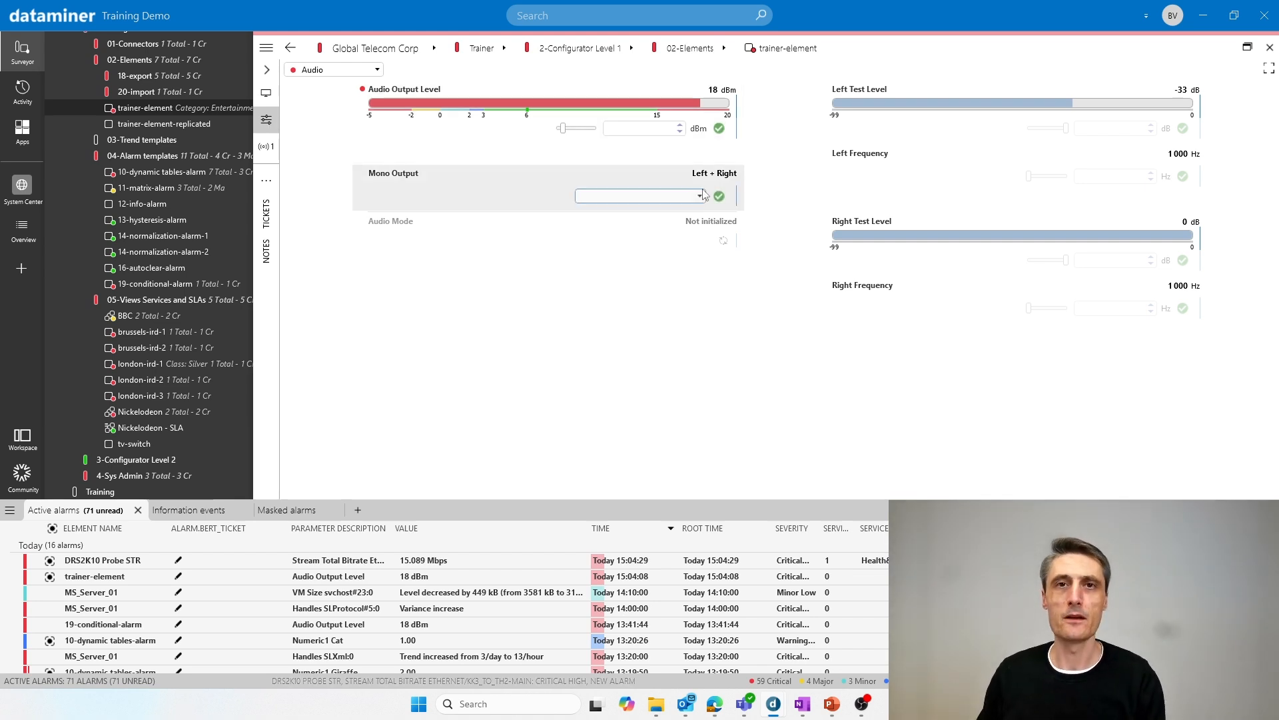
# Set trainer-element's Audio Output Level to 6 dBm.
pyautogui.click(671, 129)
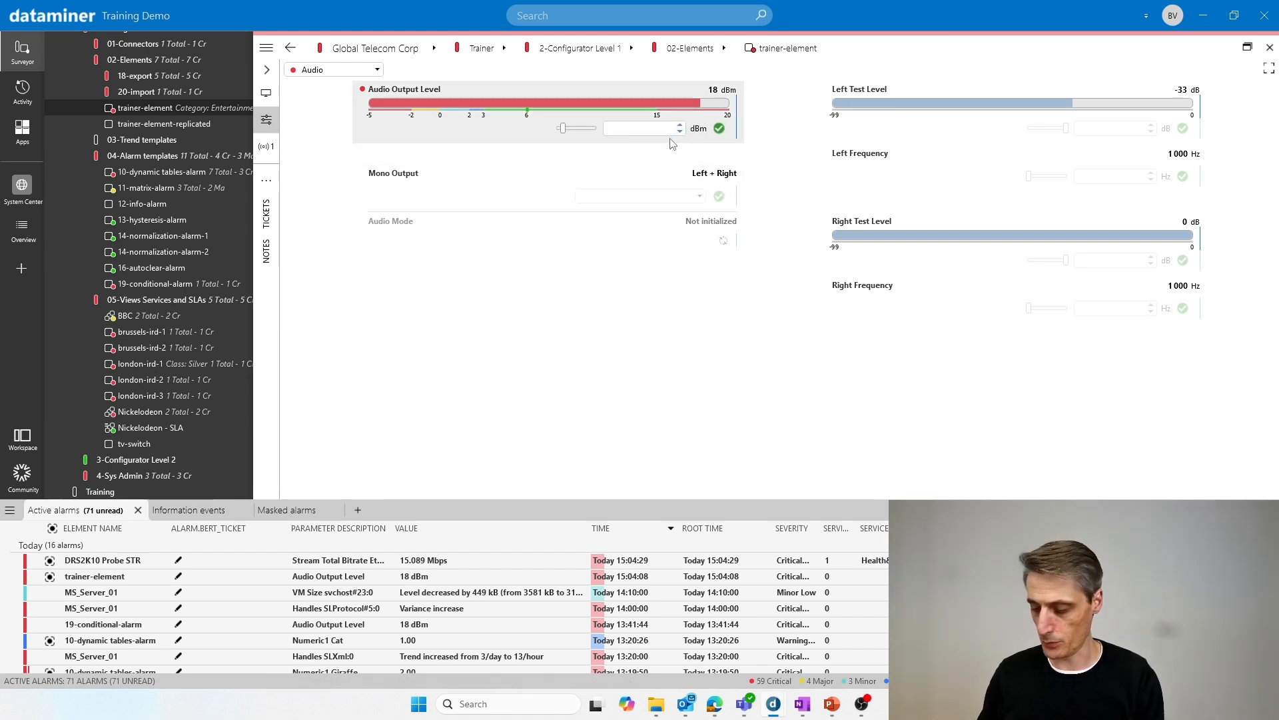
pyautogui.write('6')
pyautogui.press('Return')
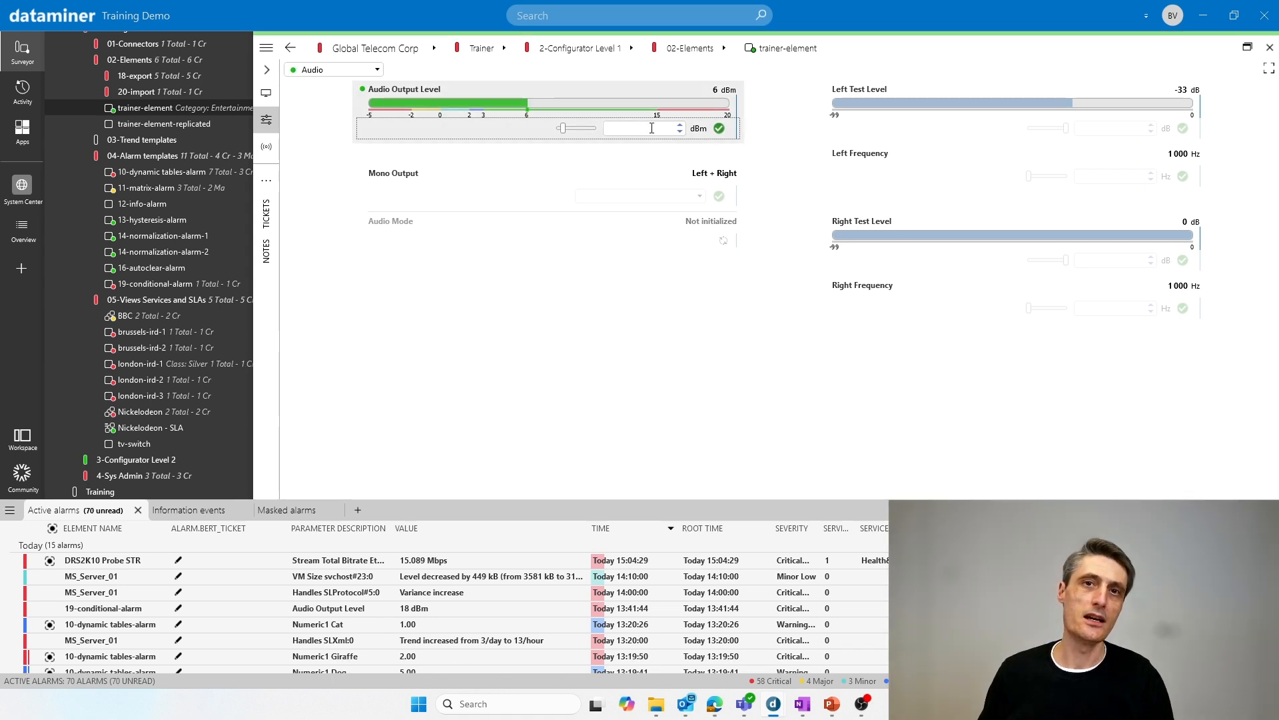
pyautogui.write('6')
pyautogui.press('Return')
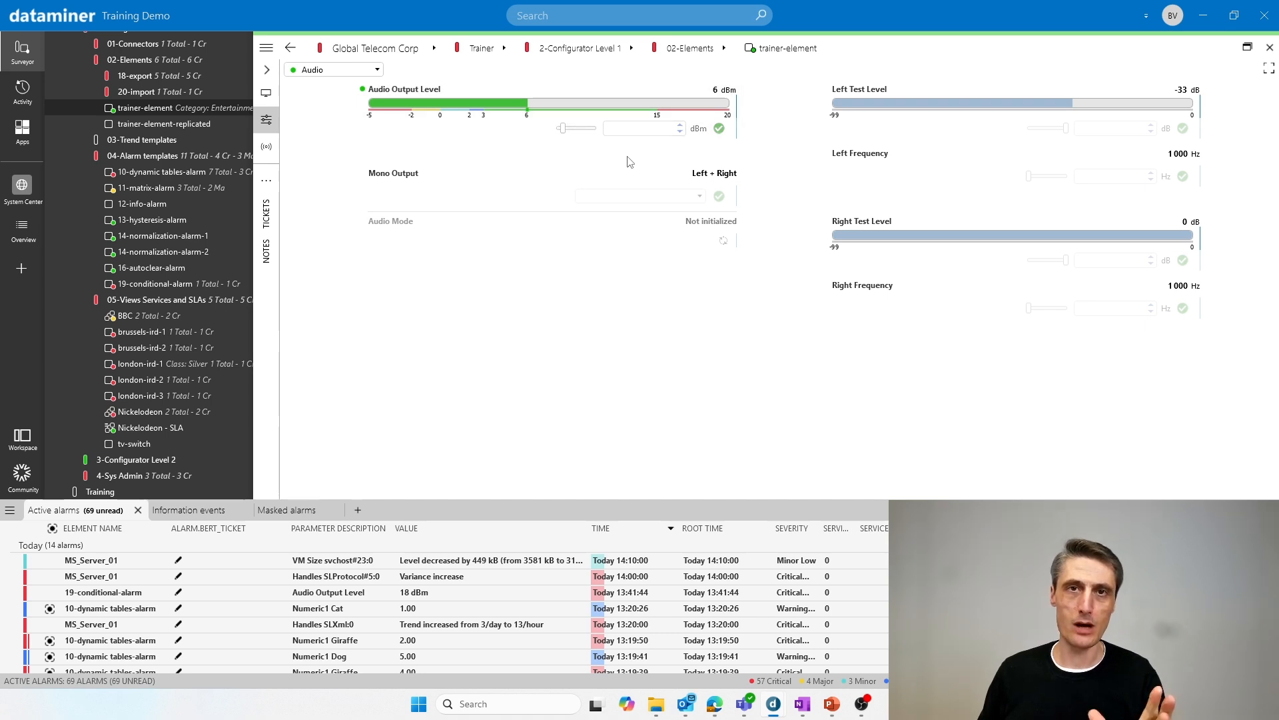
# Reopen the new alarm template beside the element card and review its full row of Audio Output Level thresholds.
pyautogui.click(1249, 48)
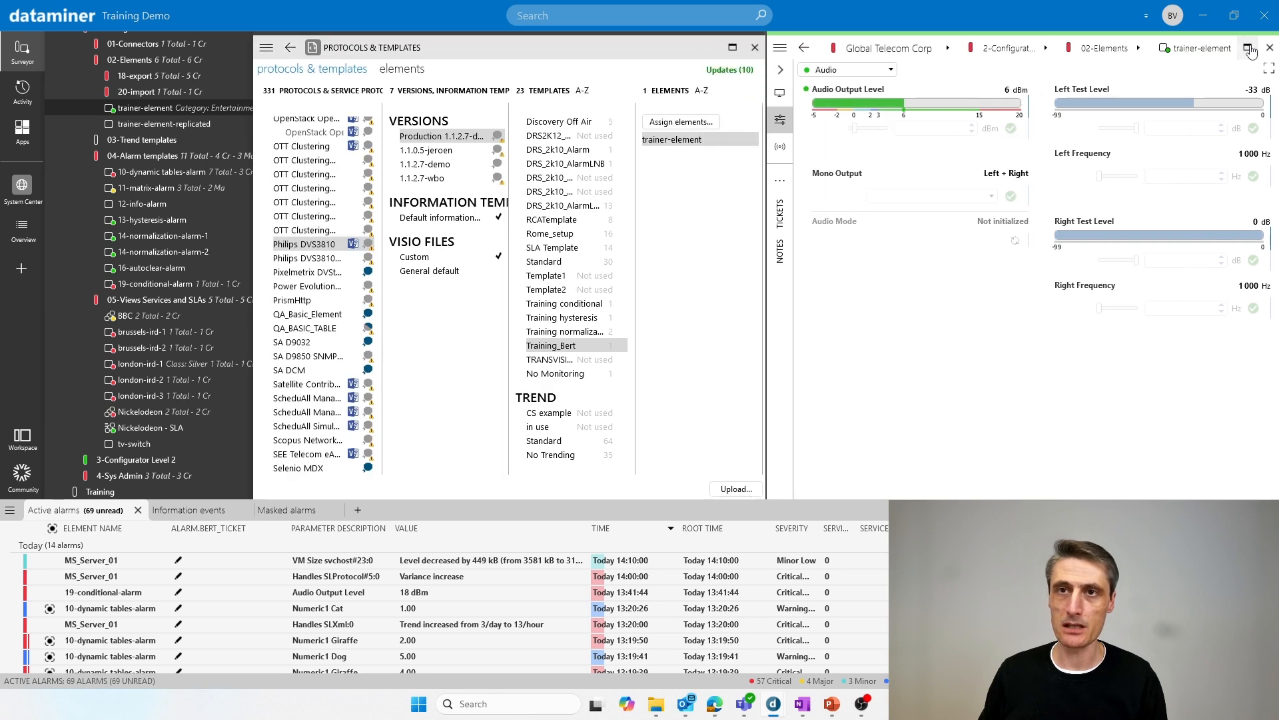
pyautogui.rightClick(554, 351)
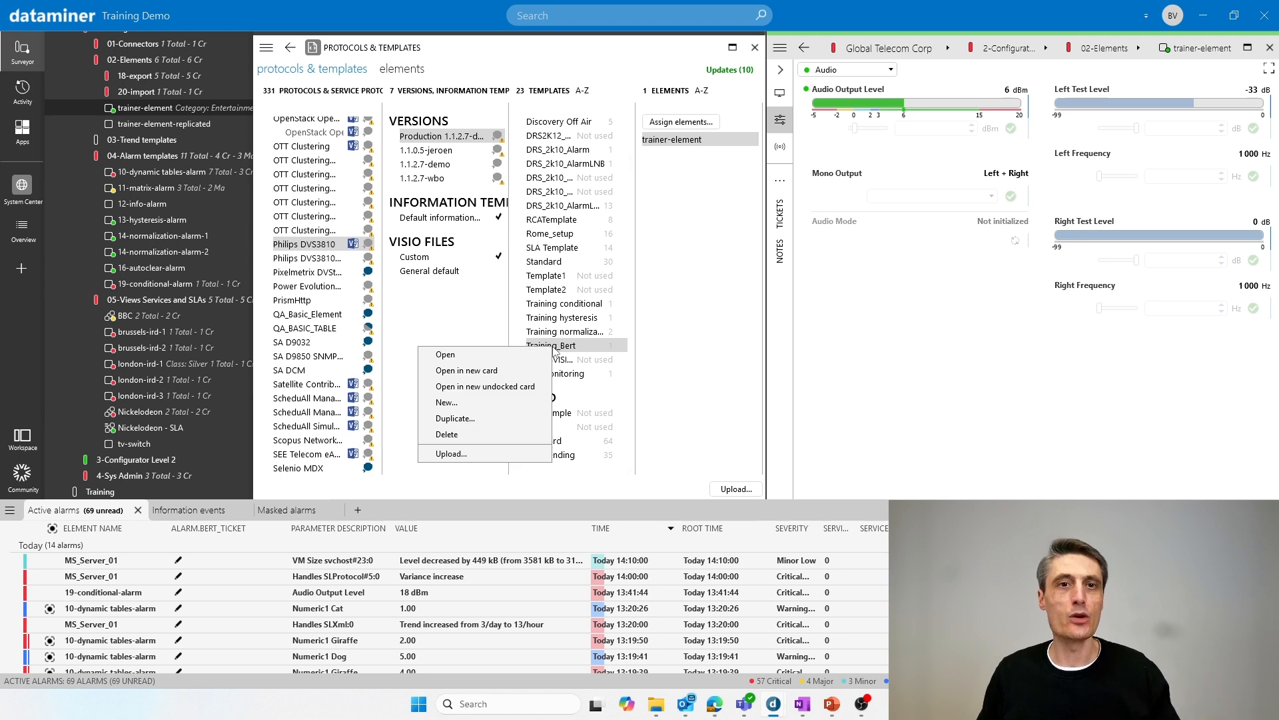
pyautogui.click(500, 363)
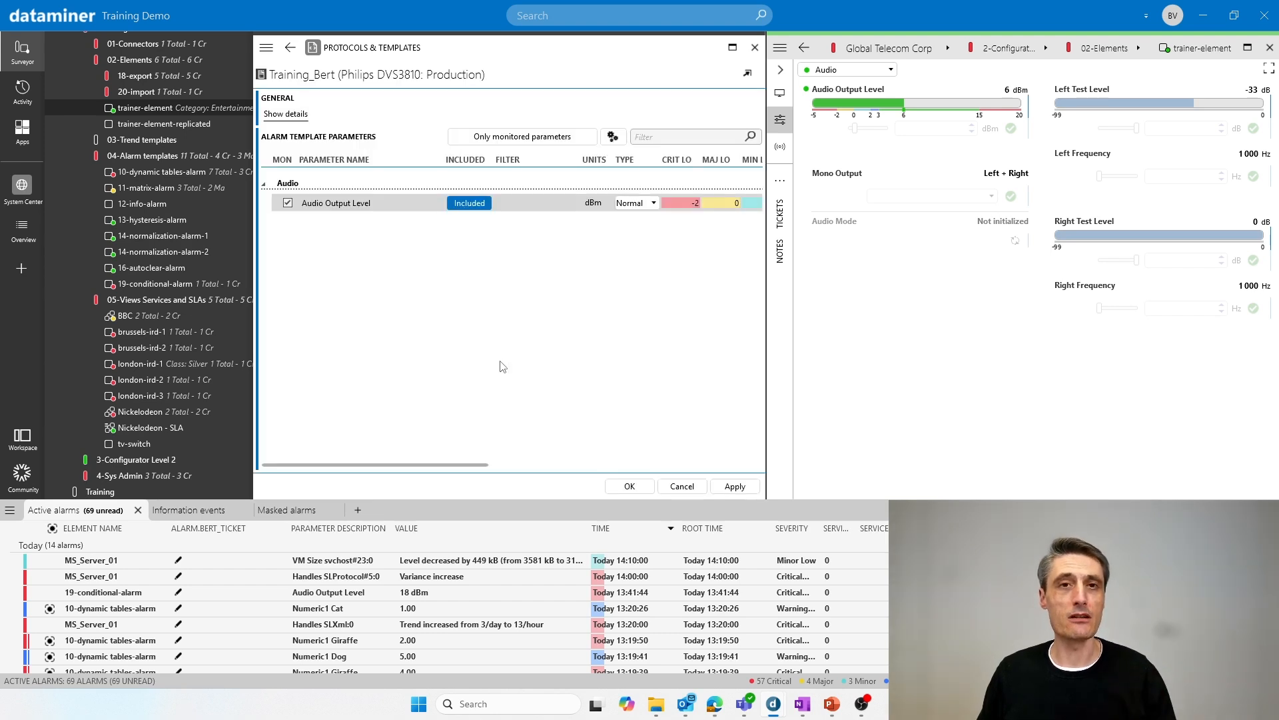
pyautogui.click(731, 49)
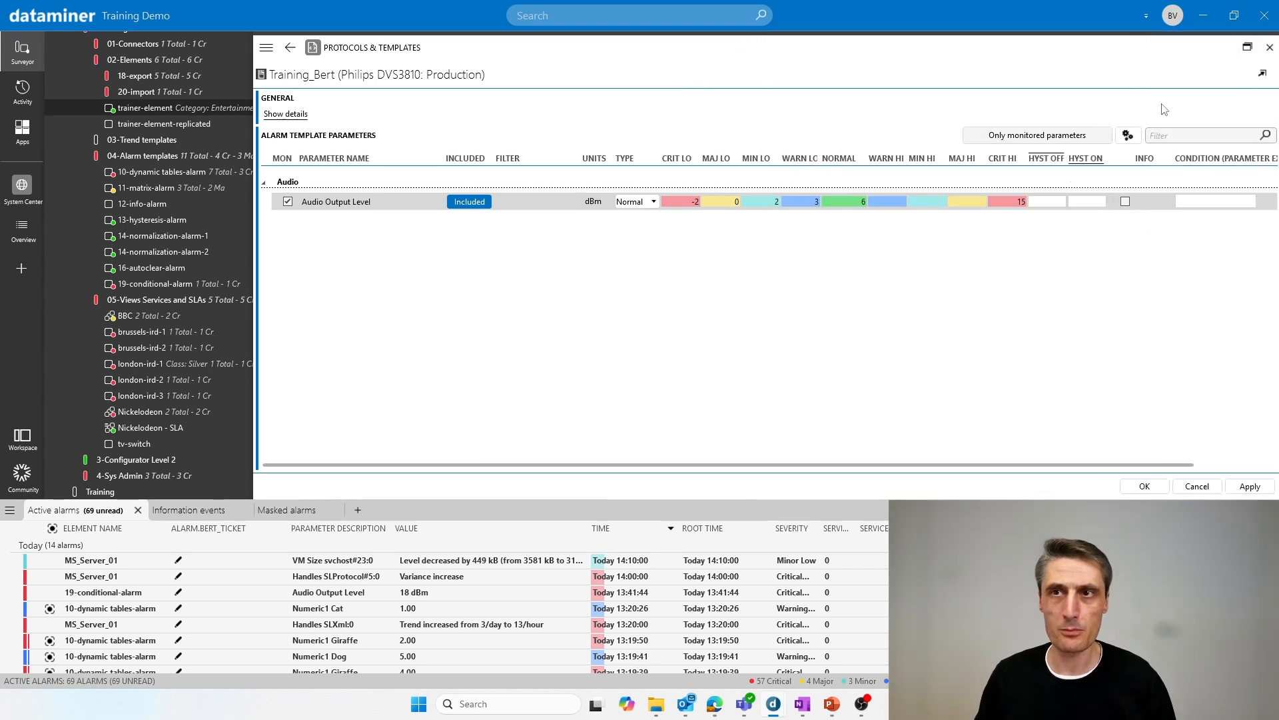
pyautogui.click(1247, 49)
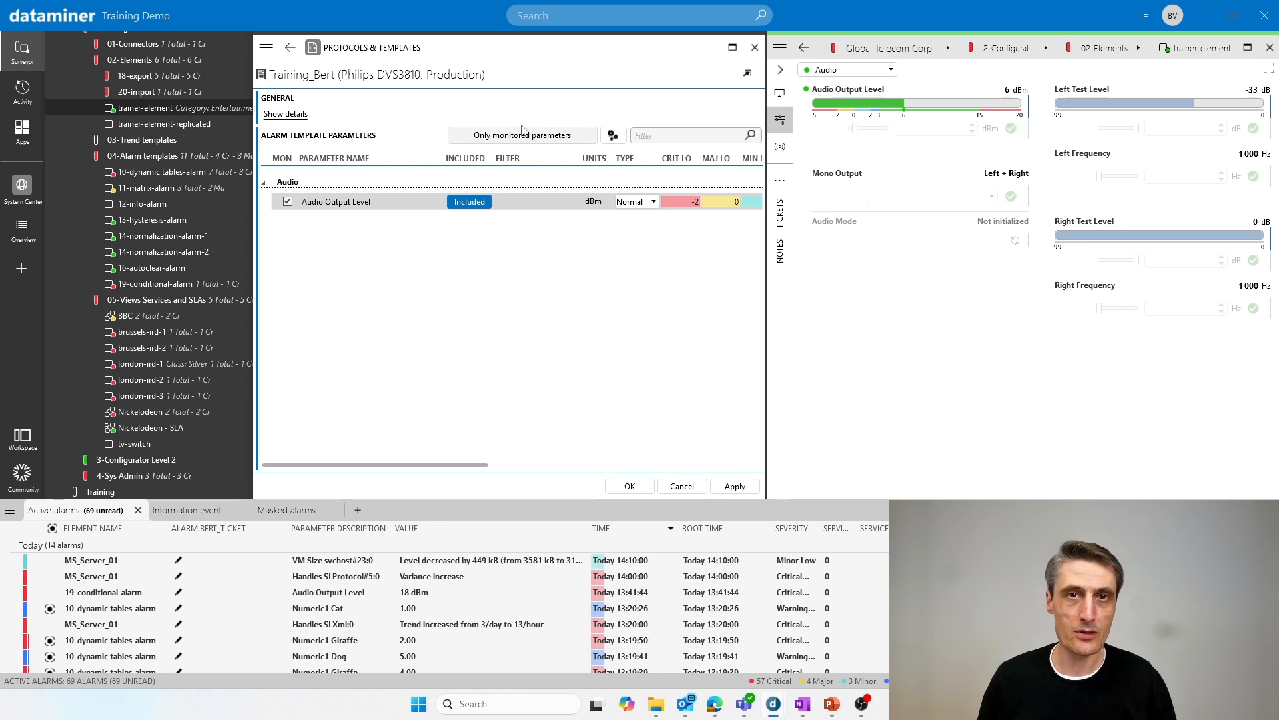
# List only the protocol parameters in the alarm template, monitor Left Test Level and Right Test Level, and apply the changes.
pyautogui.click(523, 140)
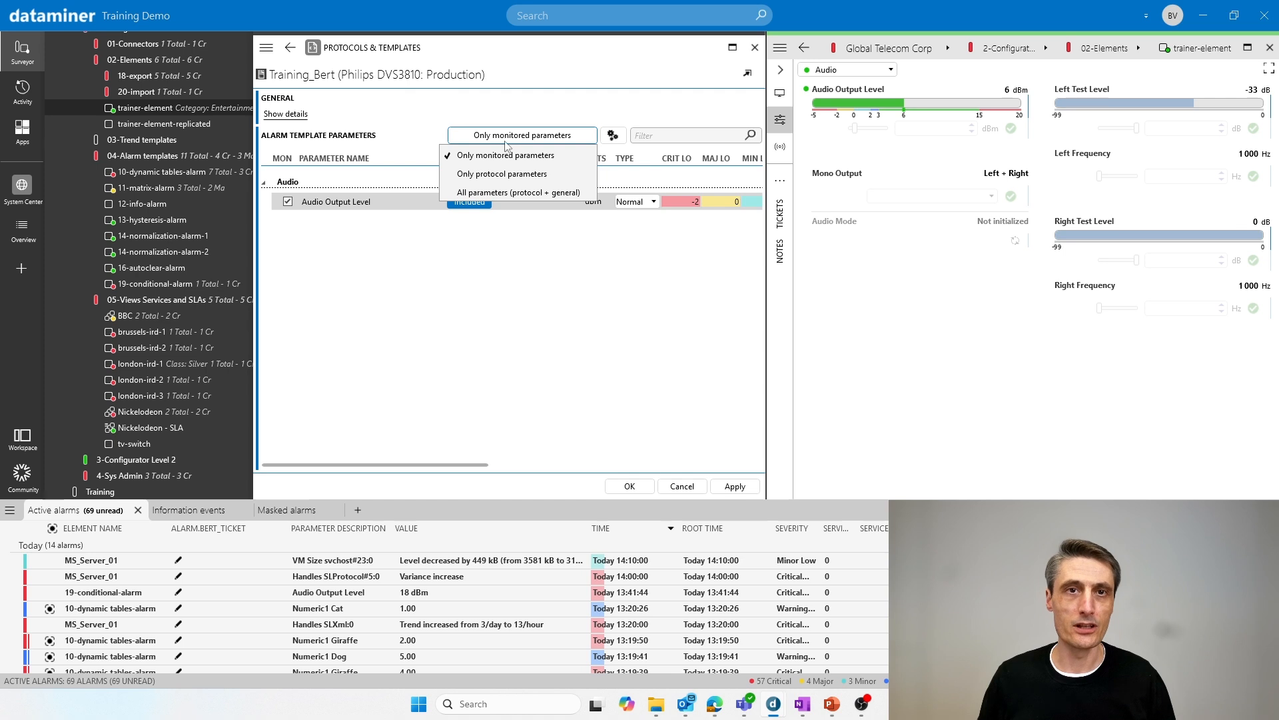
pyautogui.click(511, 176)
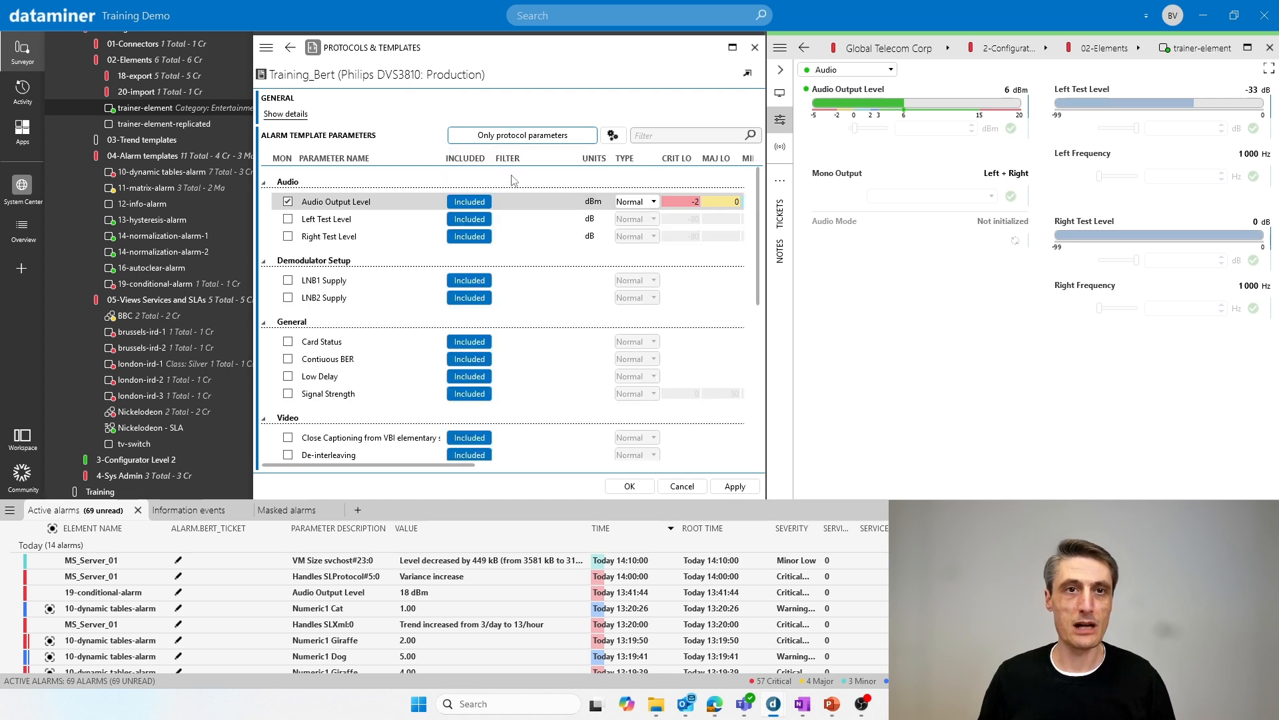
pyautogui.click(288, 219)
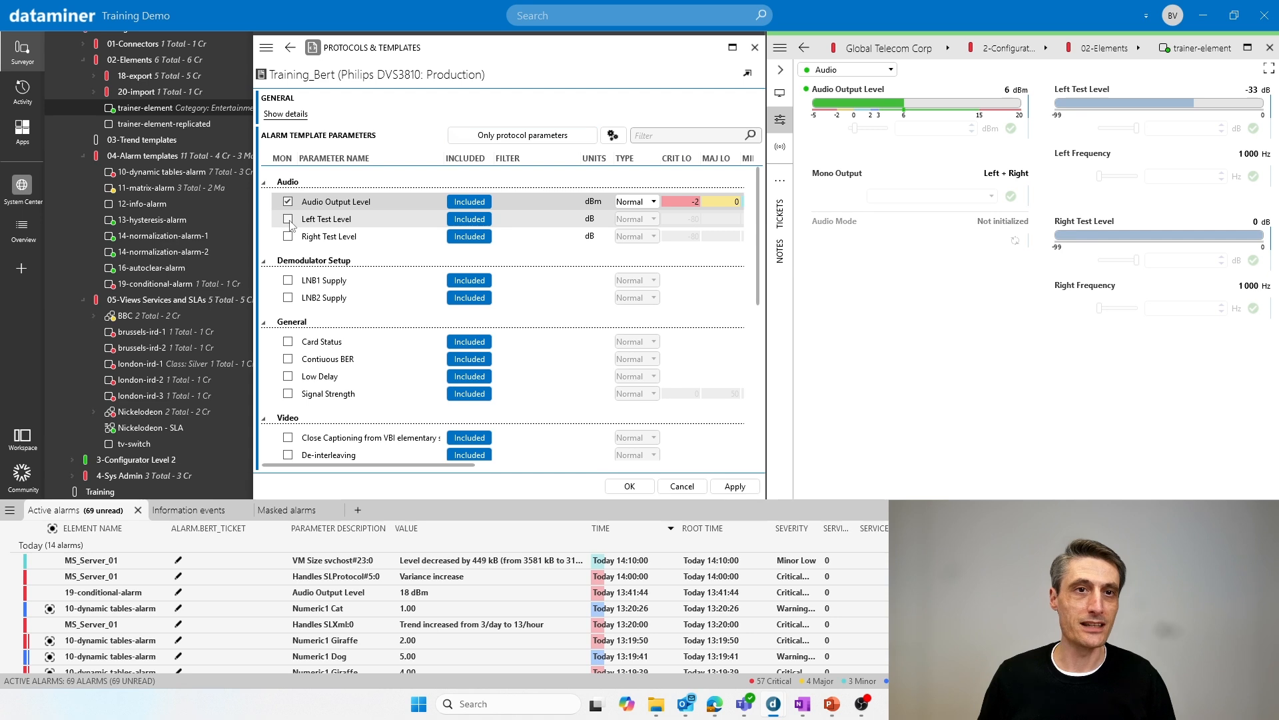
pyautogui.click(288, 236)
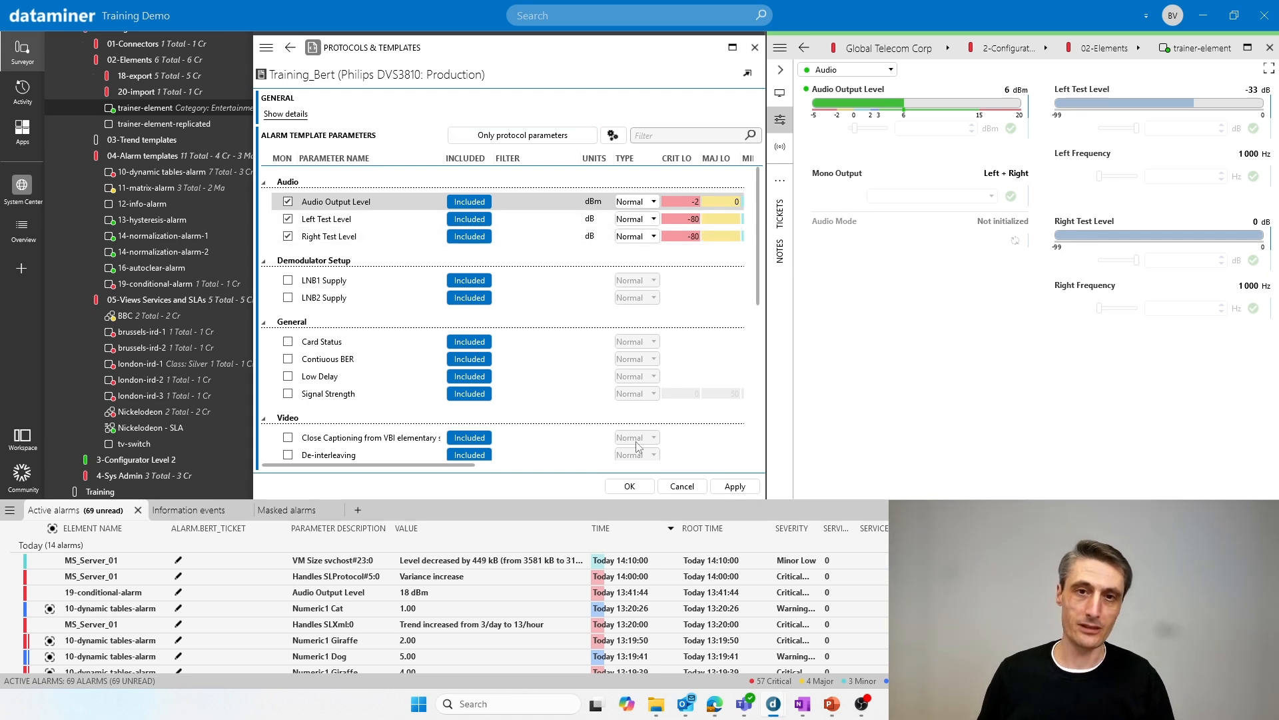
pyautogui.click(735, 486)
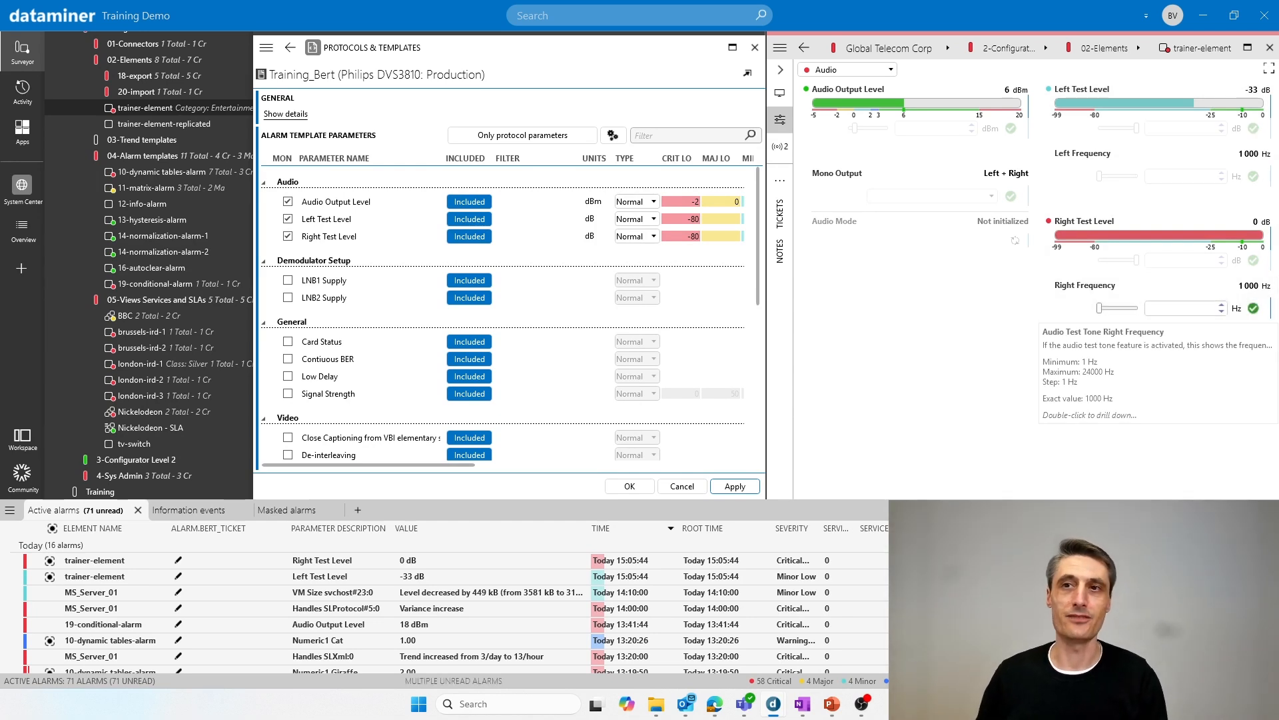
# Try to set trainer-element's Left Test Level to 10 dB, accepting the adjustment to 0 dB once and declining it the second time.
pyautogui.click(1204, 130)
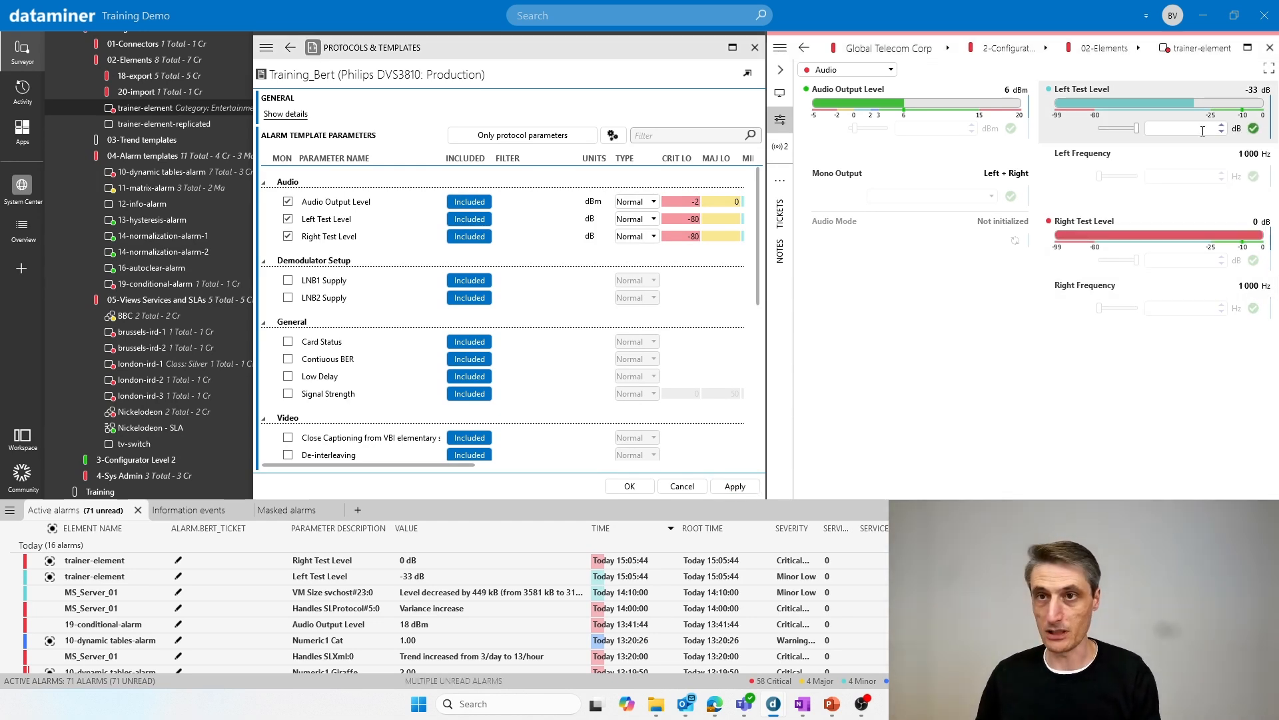
pyautogui.write('10')
pyautogui.press('Return')
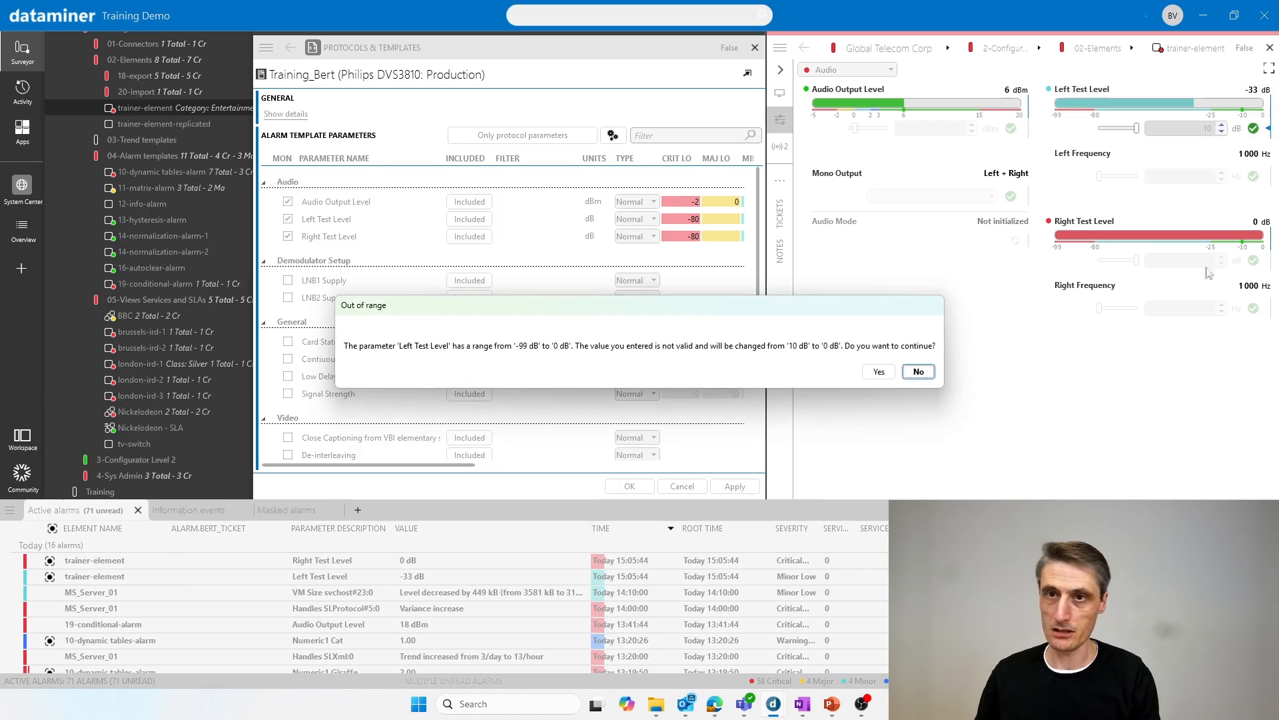
pyautogui.click(880, 373)
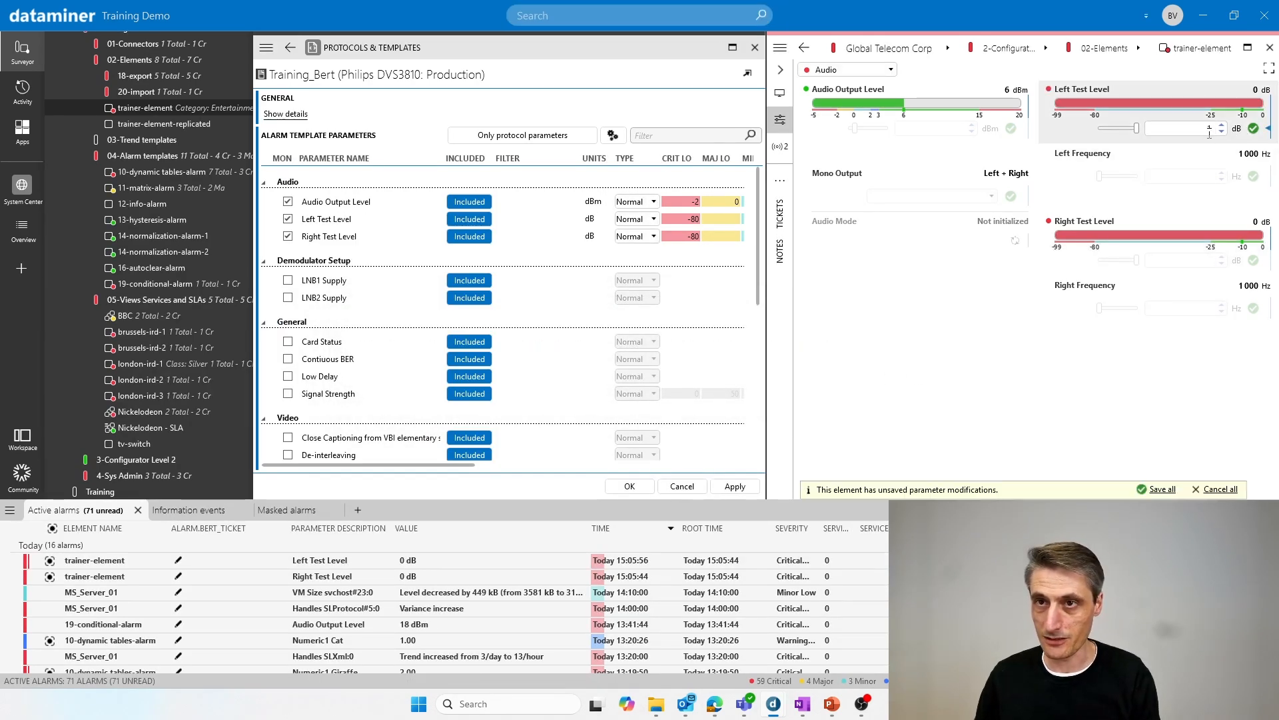
pyautogui.write('10')
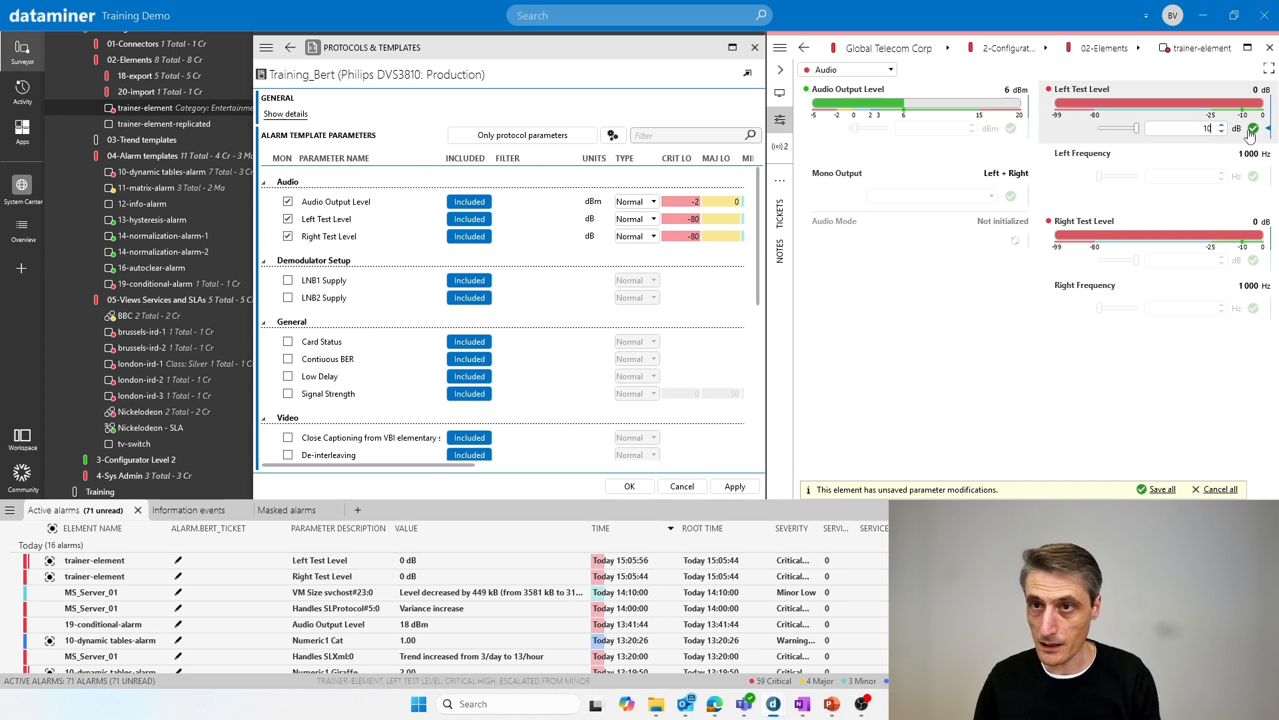
pyautogui.click(1253, 129)
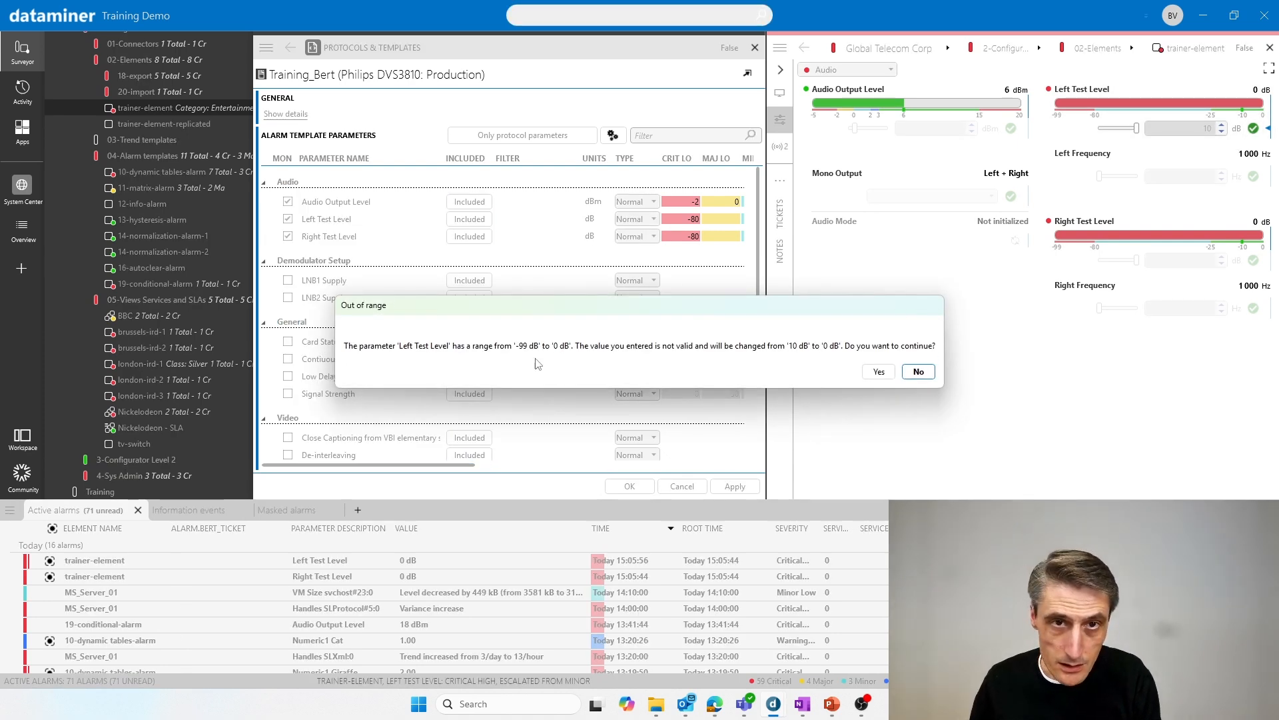
pyautogui.click(919, 371)
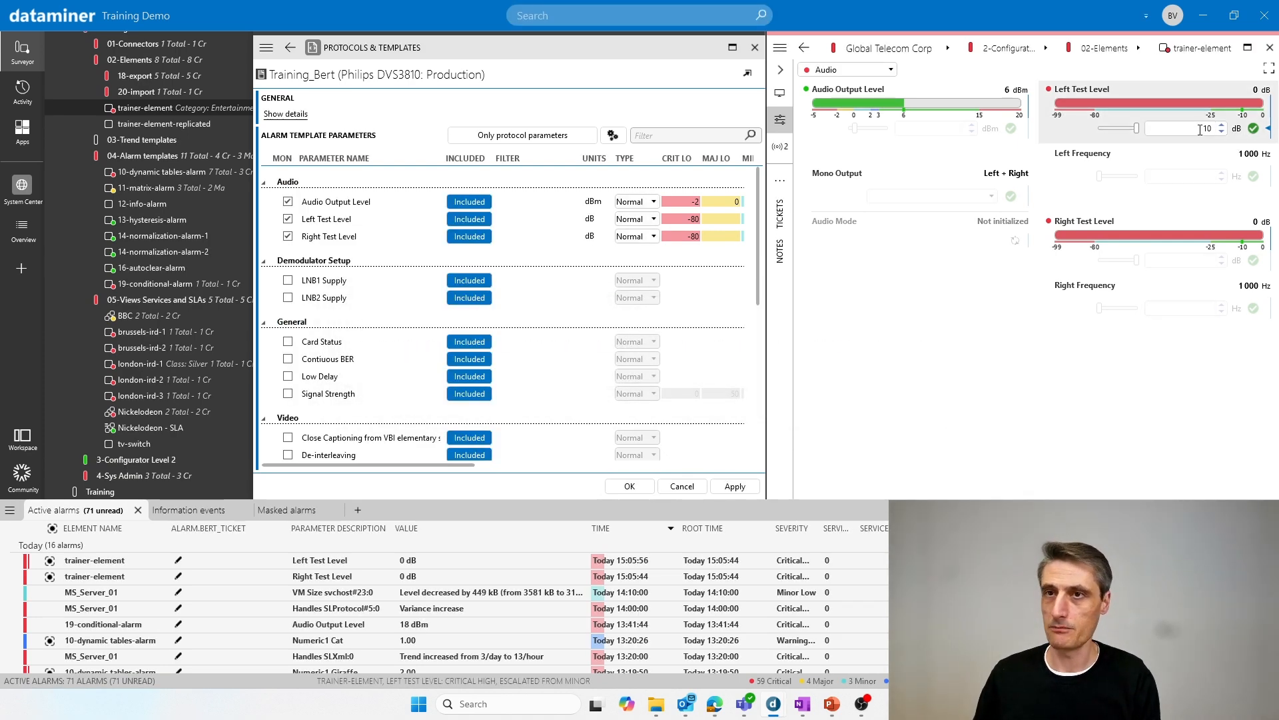
# Enter -10 dB as trainer-element's Left Test Level, accept the adjustment to -9 dB, and set the Right Test Level to -9 dB.
pyautogui.click(1200, 130)
pyautogui.write('-')
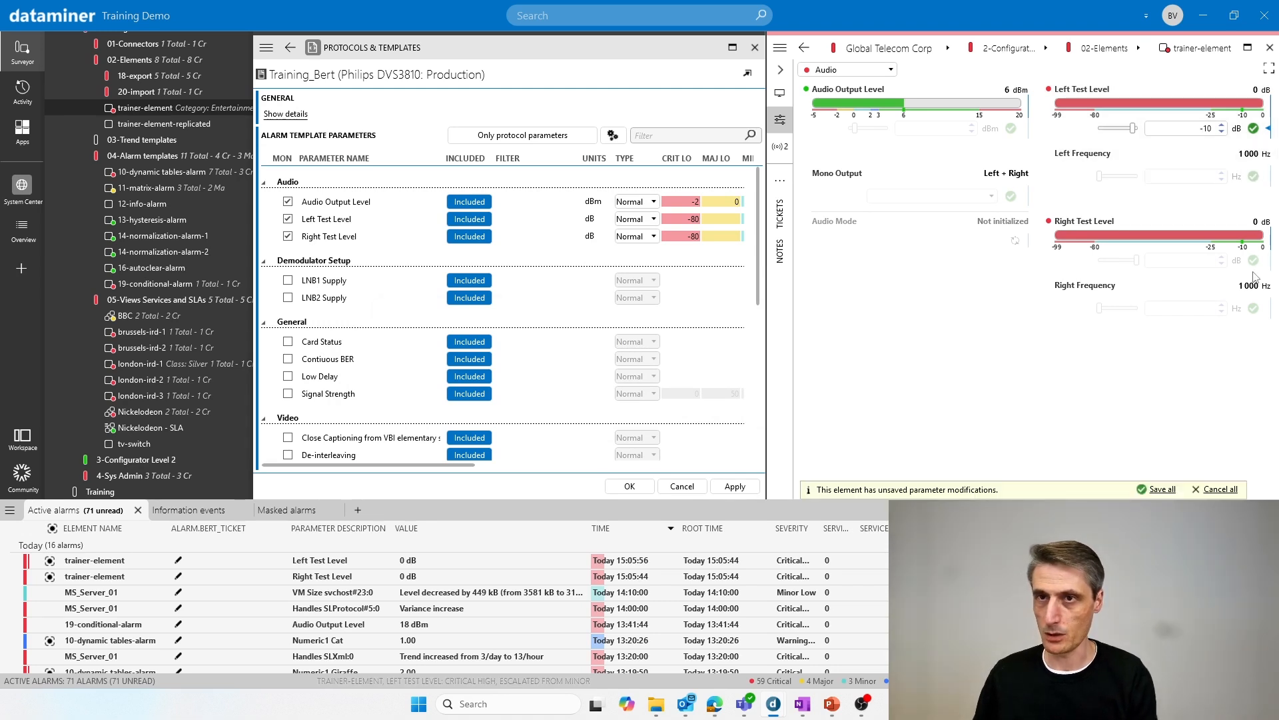
pyautogui.press('Return')
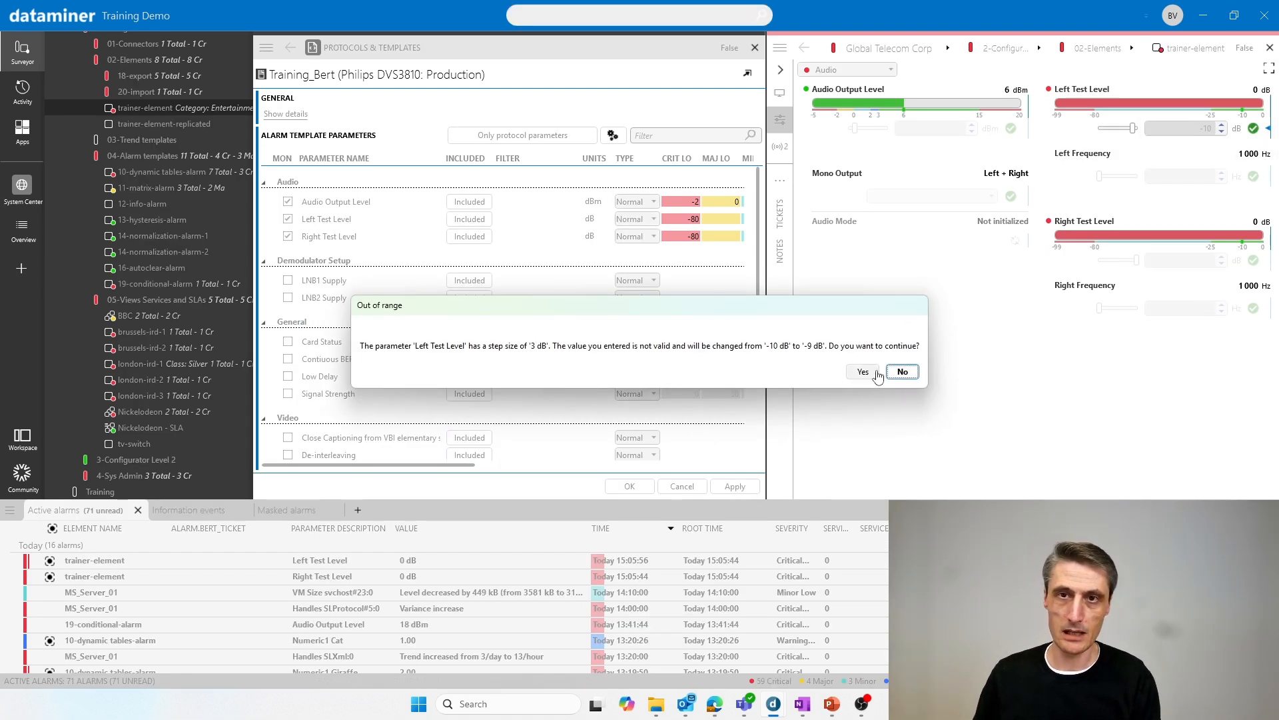
pyautogui.click(863, 372)
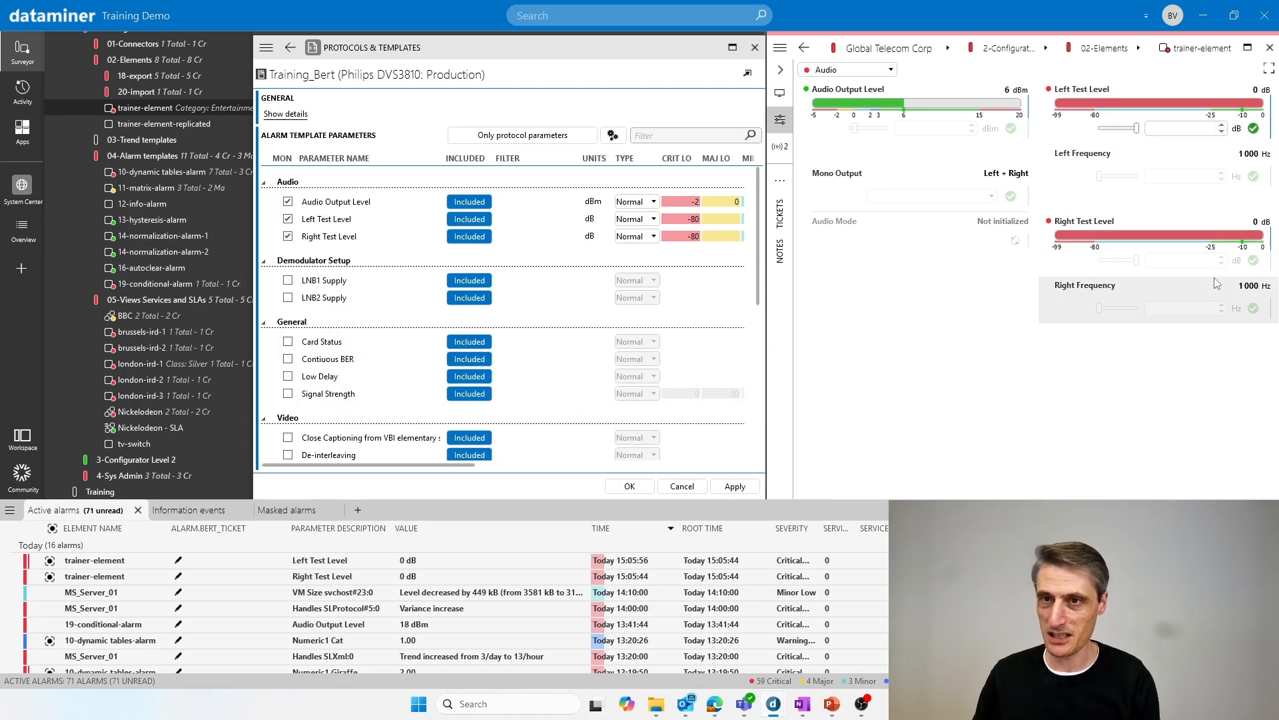
pyautogui.click(1202, 261)
pyautogui.write('-9')
pyautogui.press('Return')
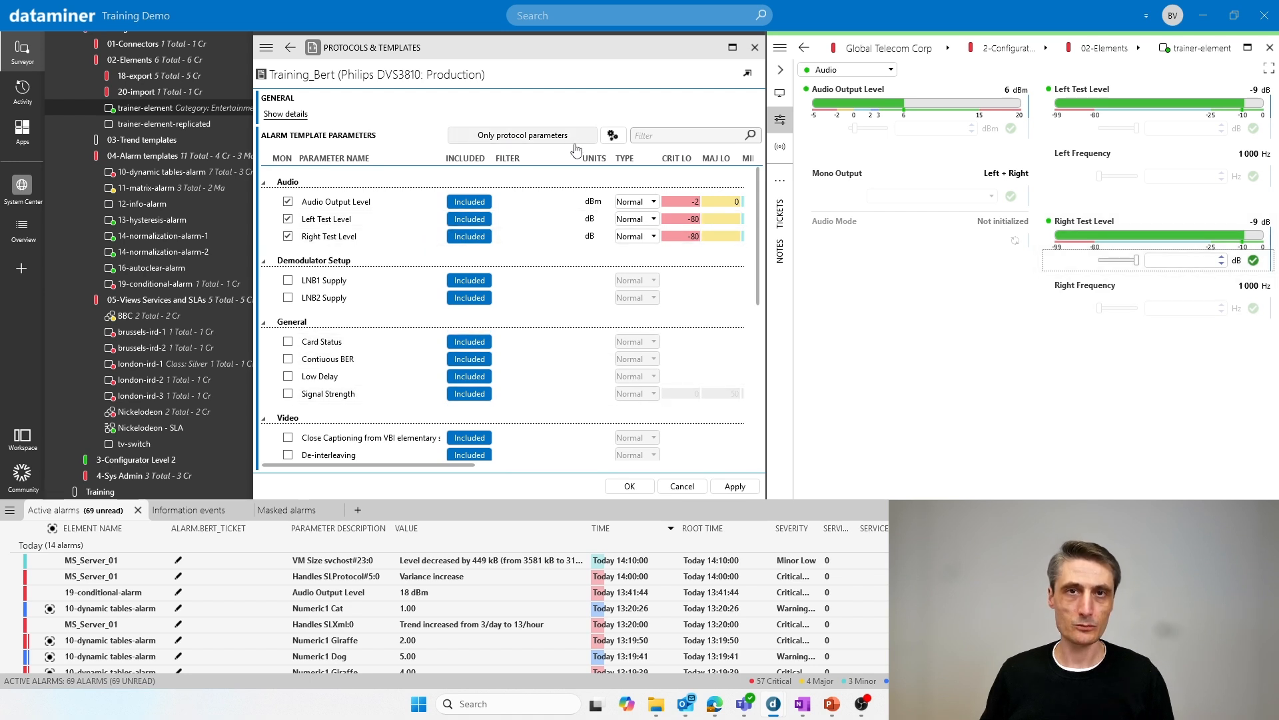
# Turn off the alarm template's option for including or excluding parameters and review all threshold columns of the monitored Audio parameters.
pyautogui.click(613, 135)
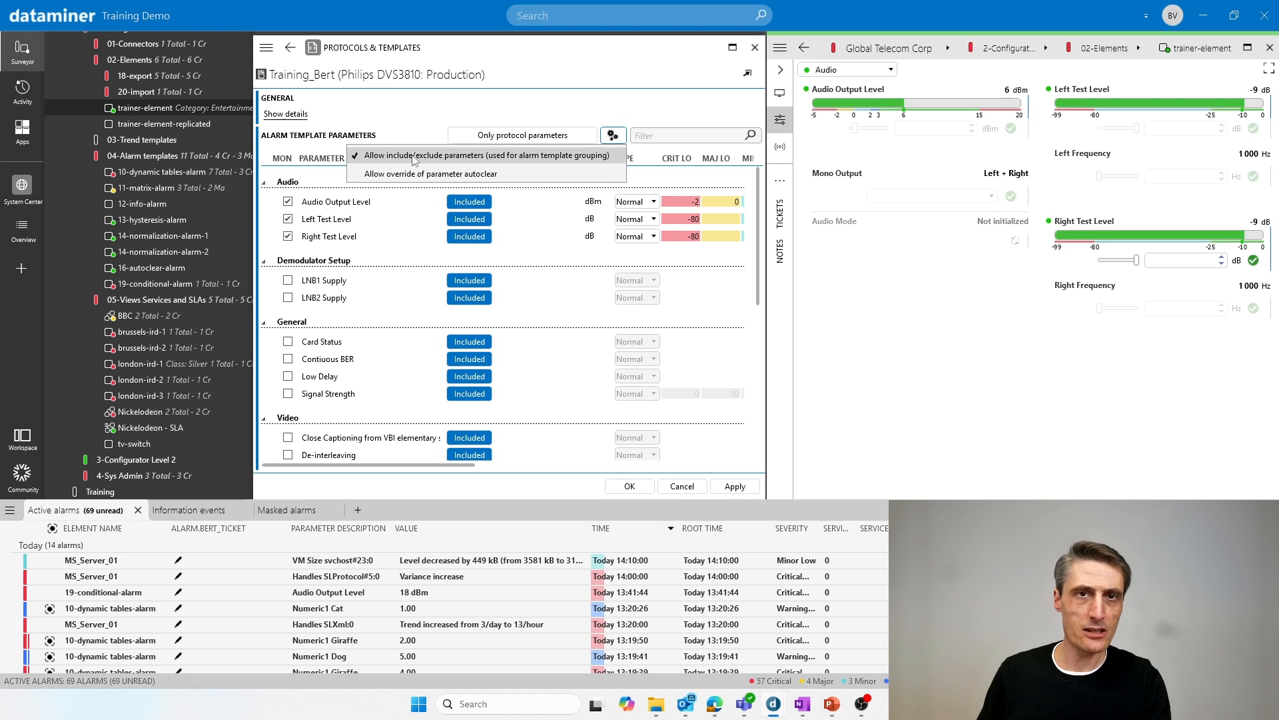
pyautogui.click(451, 155)
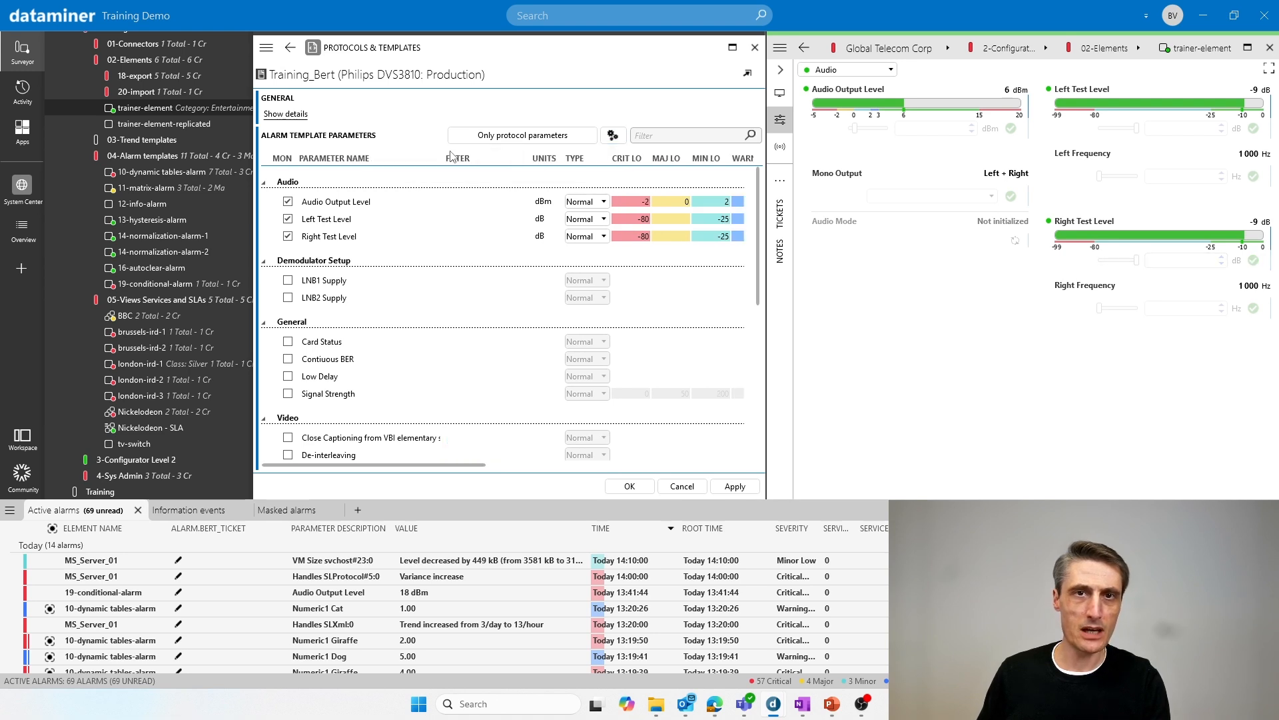
pyautogui.click(612, 136)
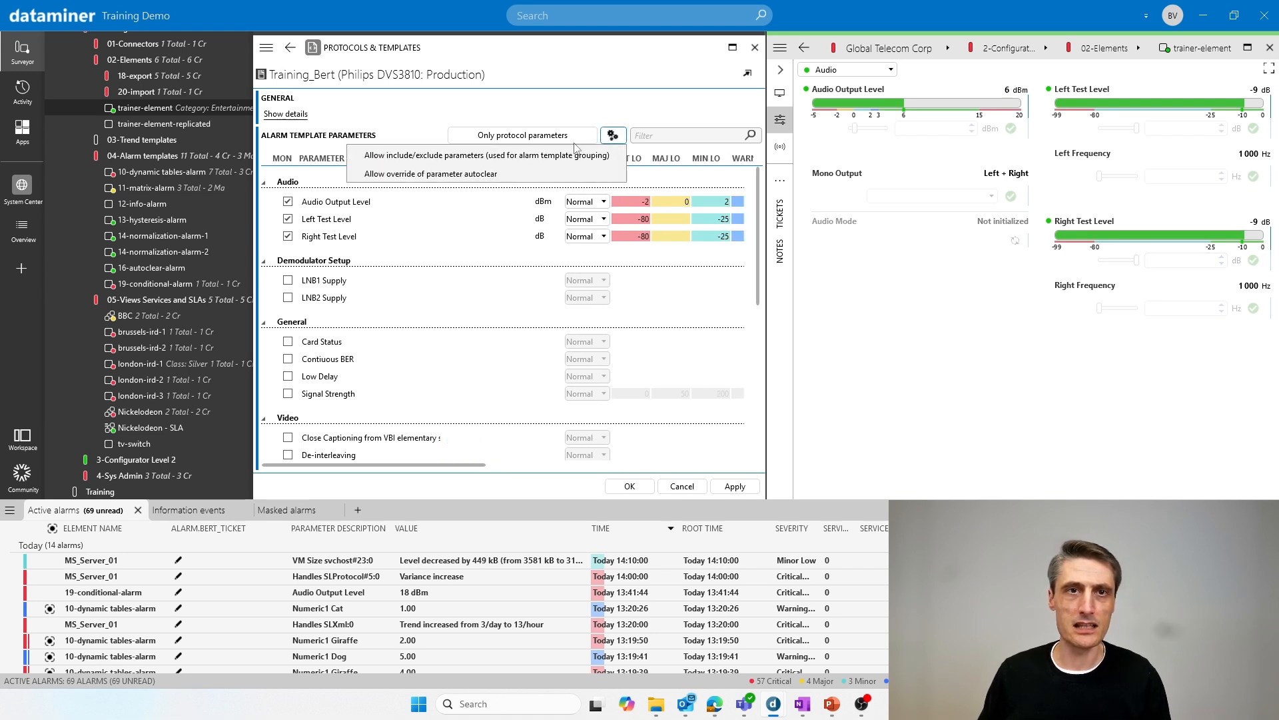
pyautogui.click(612, 116)
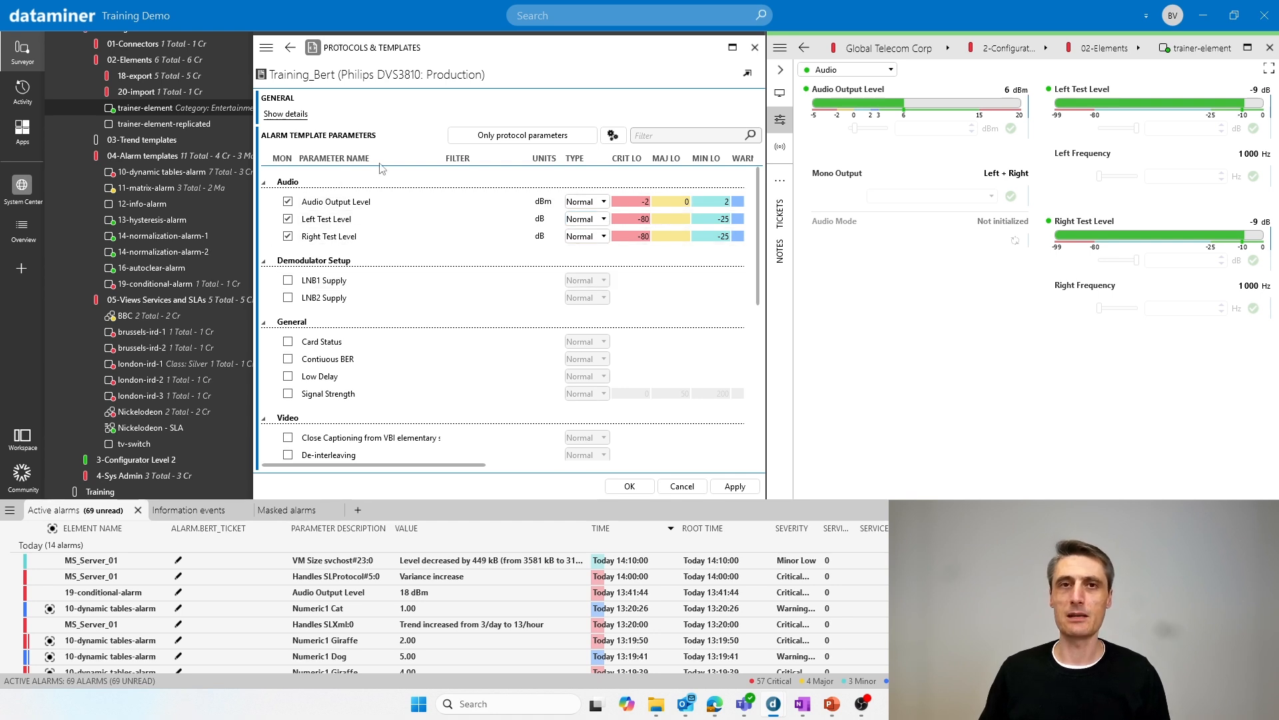
pyautogui.click(733, 48)
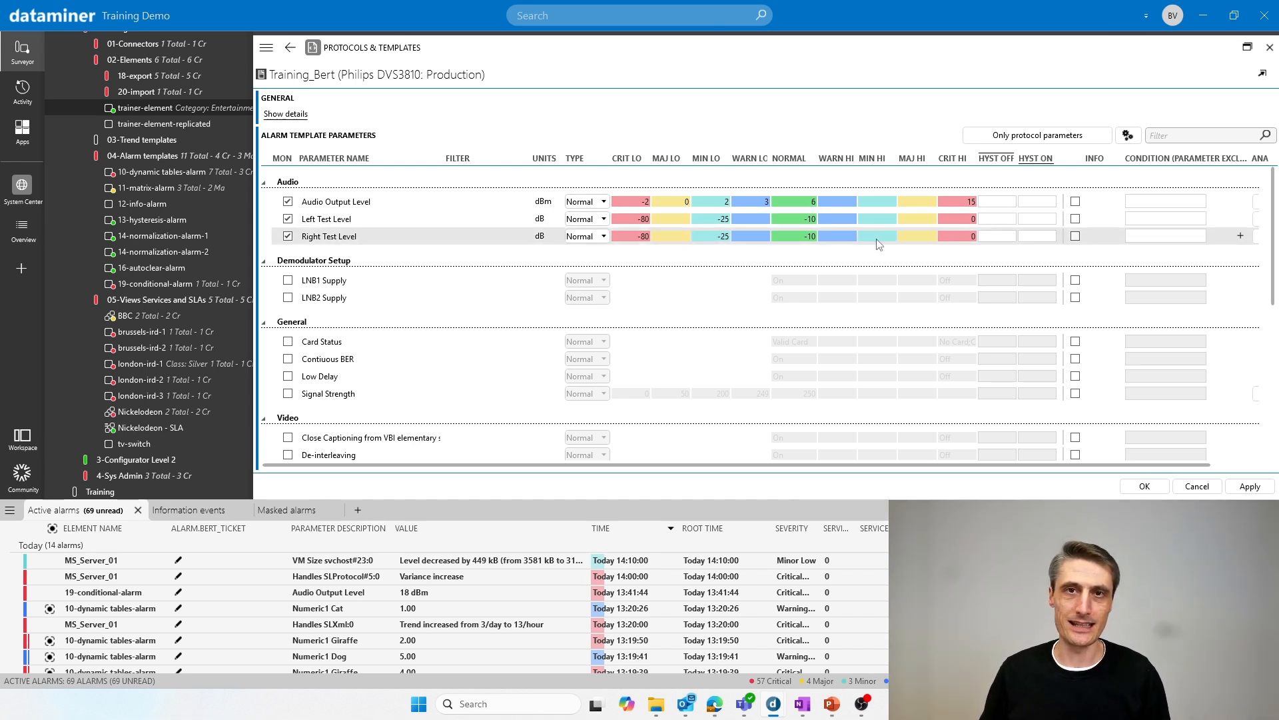
pyautogui.click(1247, 47)
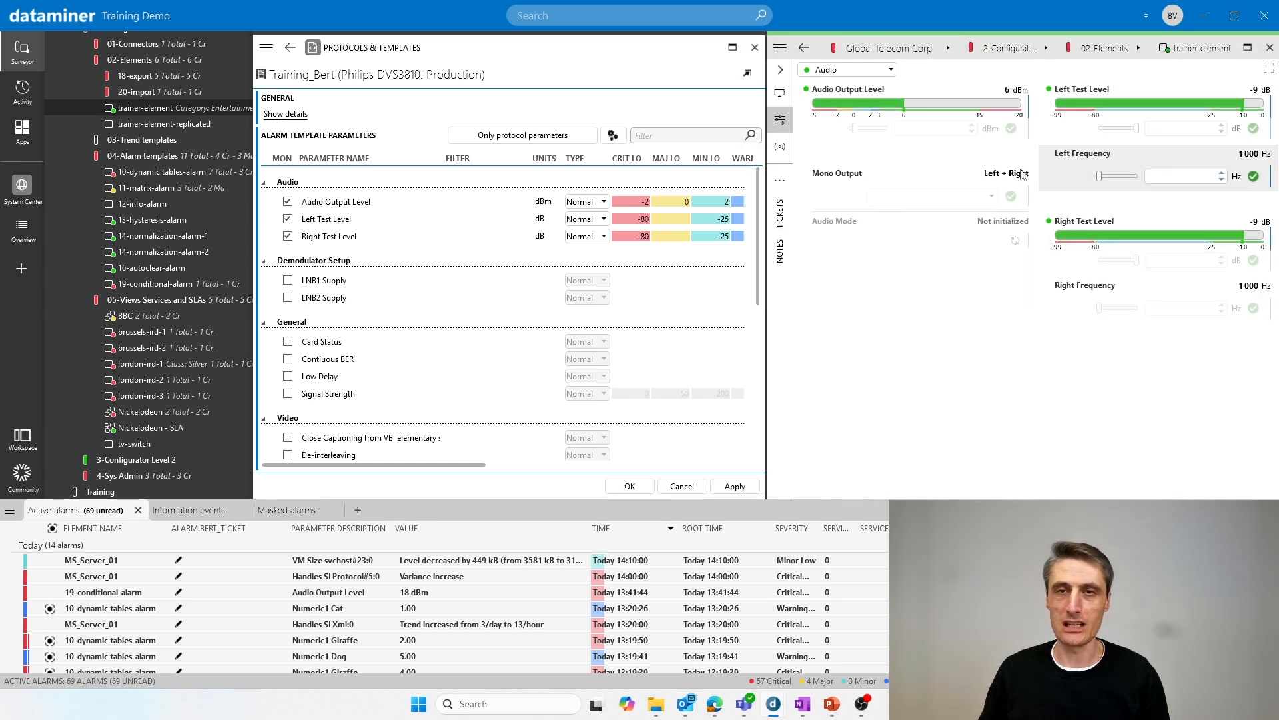
# Set the Audio Output Level's Normal value to 9 in the template and check the parameter's range on the element card.
pyautogui.click(733, 47)
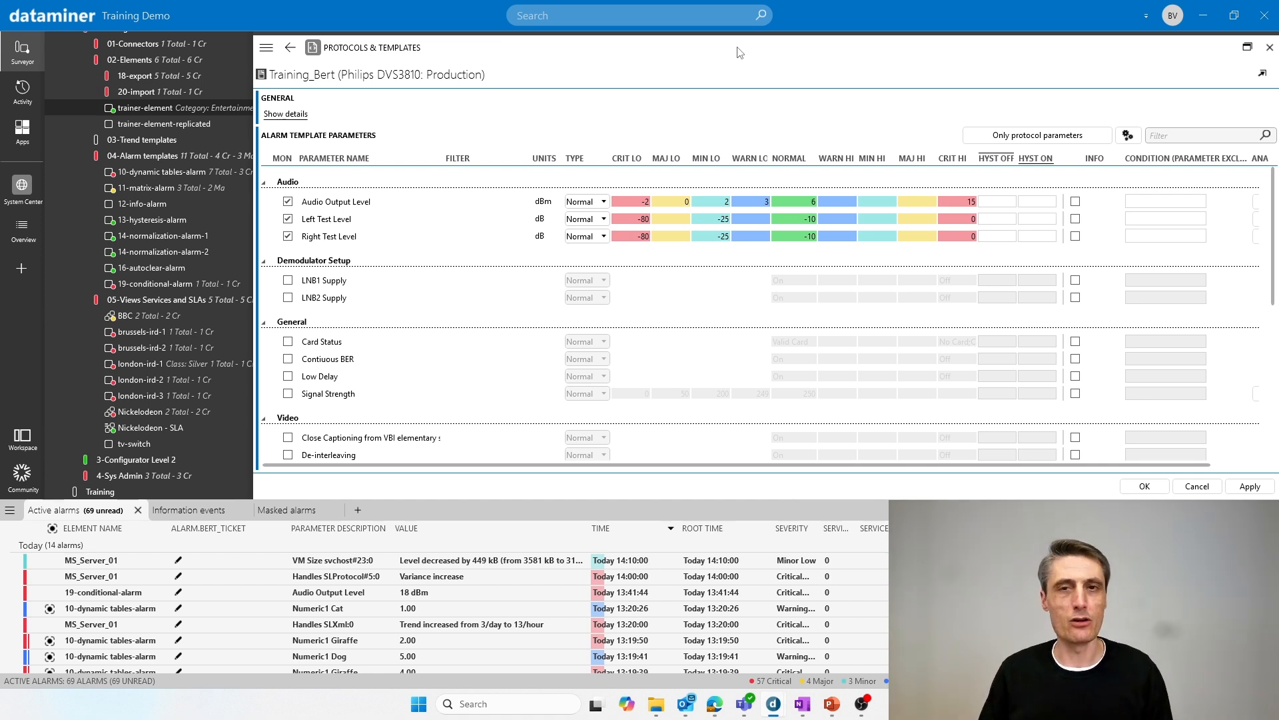
pyautogui.click(797, 207)
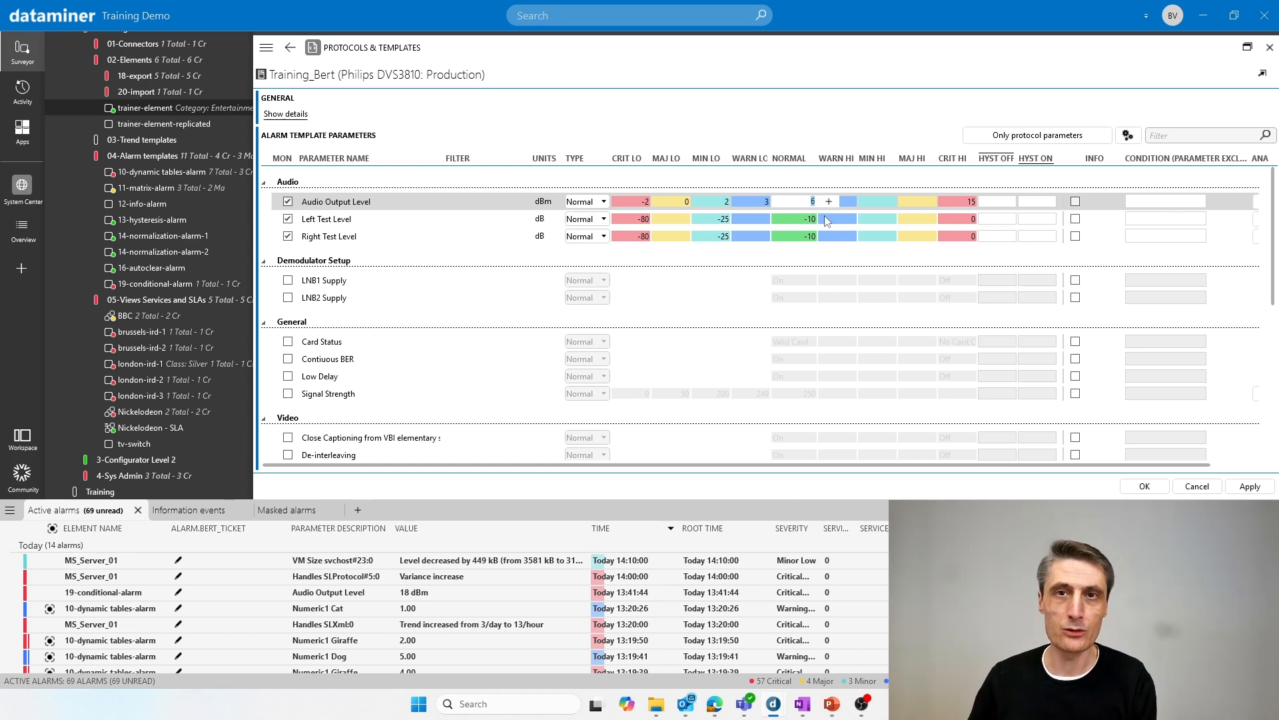
pyautogui.click(844, 252)
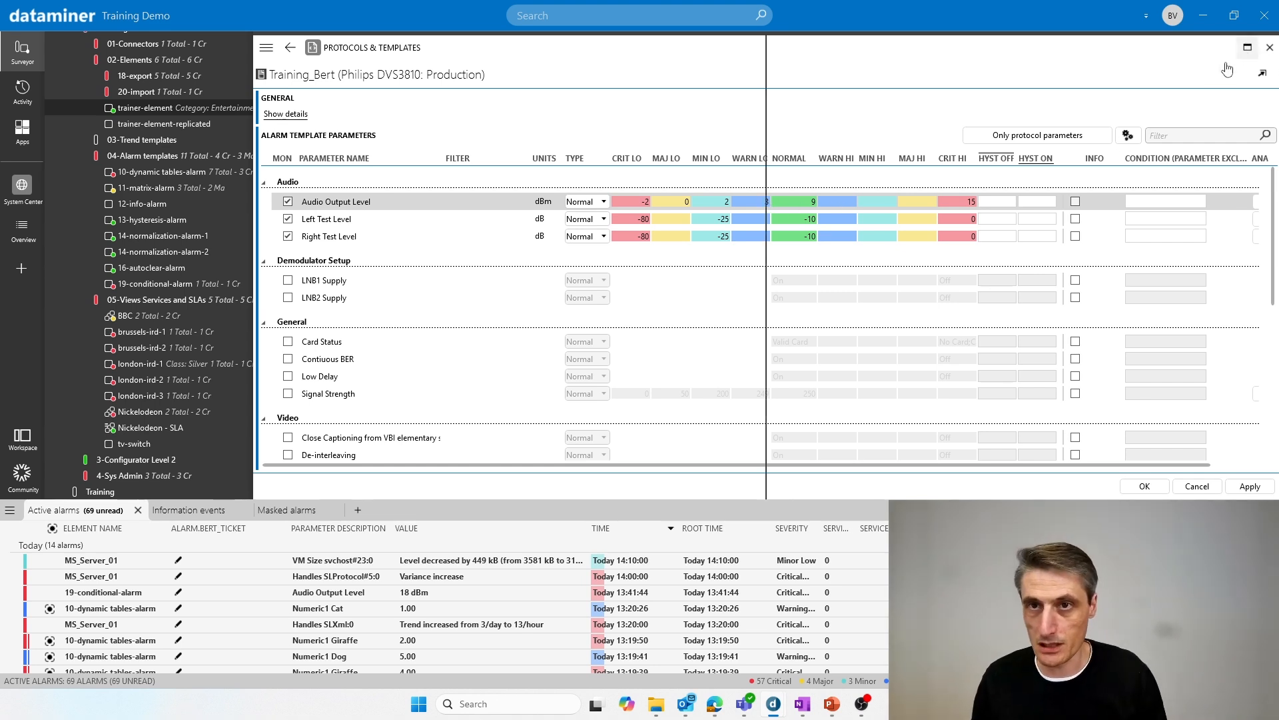
pyautogui.click(1248, 47)
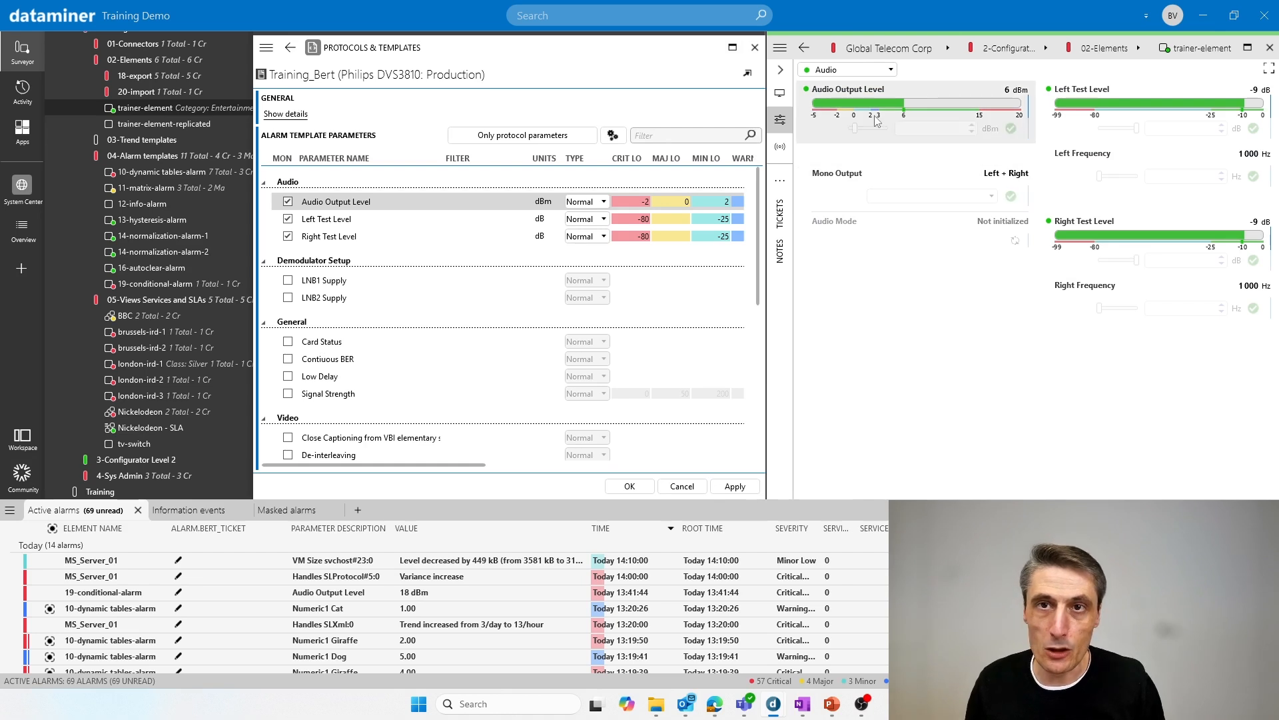
pyautogui.moveTo(880, 118)
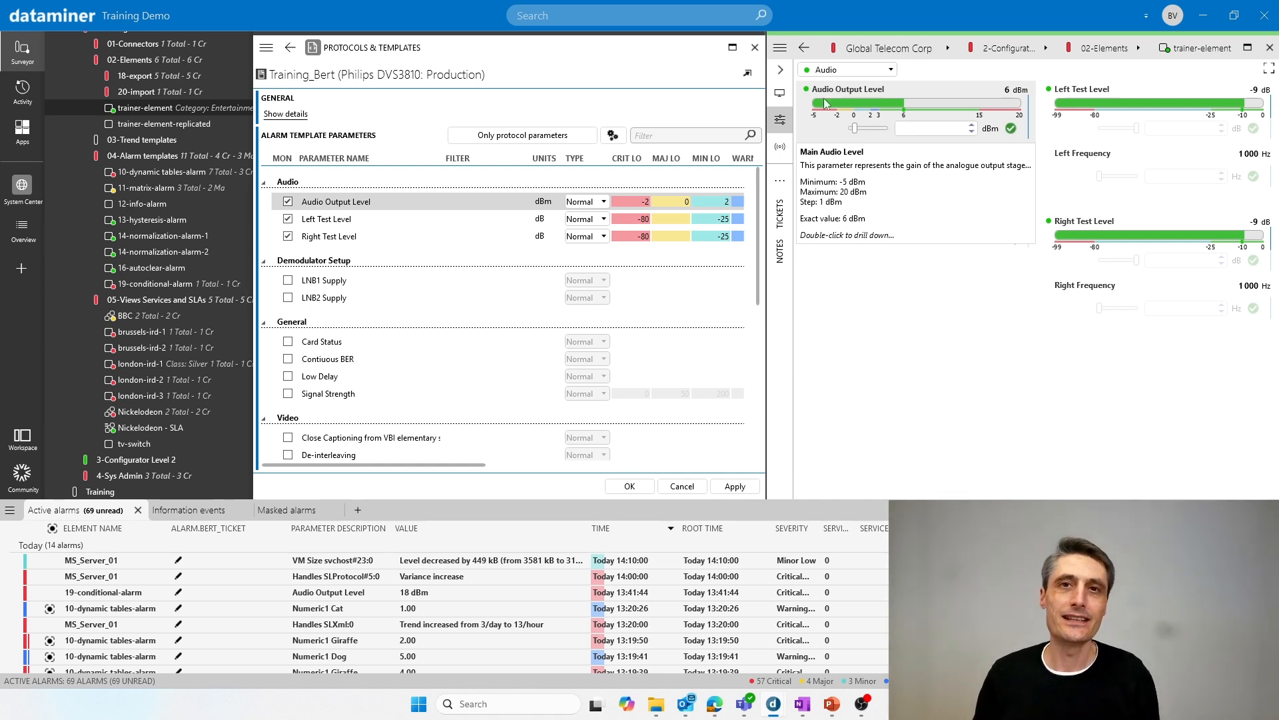
# Hide the Surveyor tree to widen the template and element cards, and apply the alarm template's changed Normal value.
pyautogui.click(732, 46)
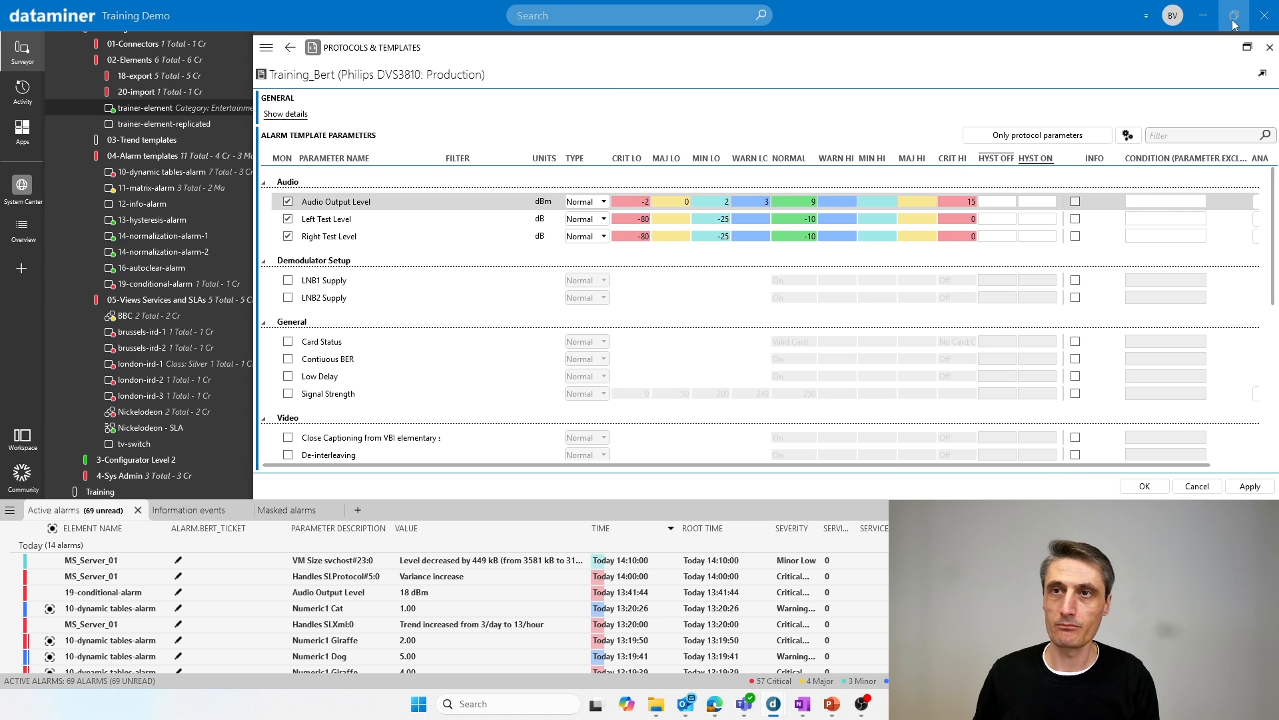
pyautogui.click(1248, 47)
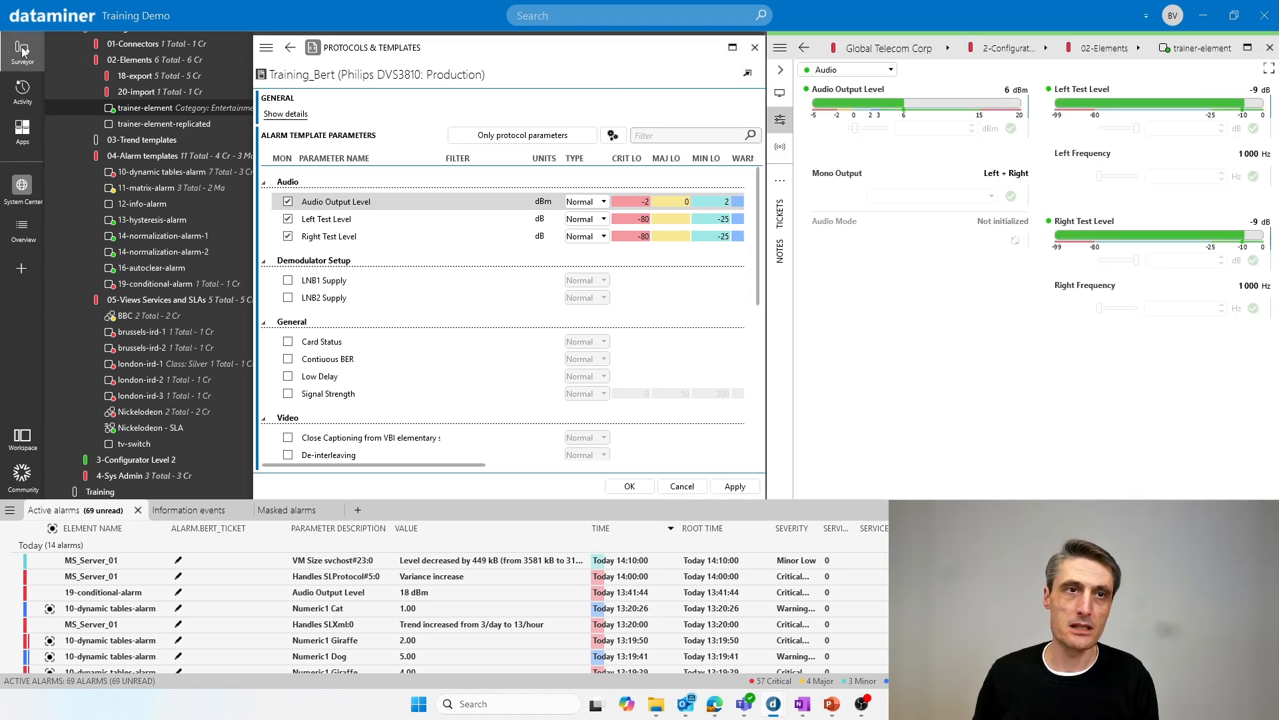
pyautogui.click(22, 51)
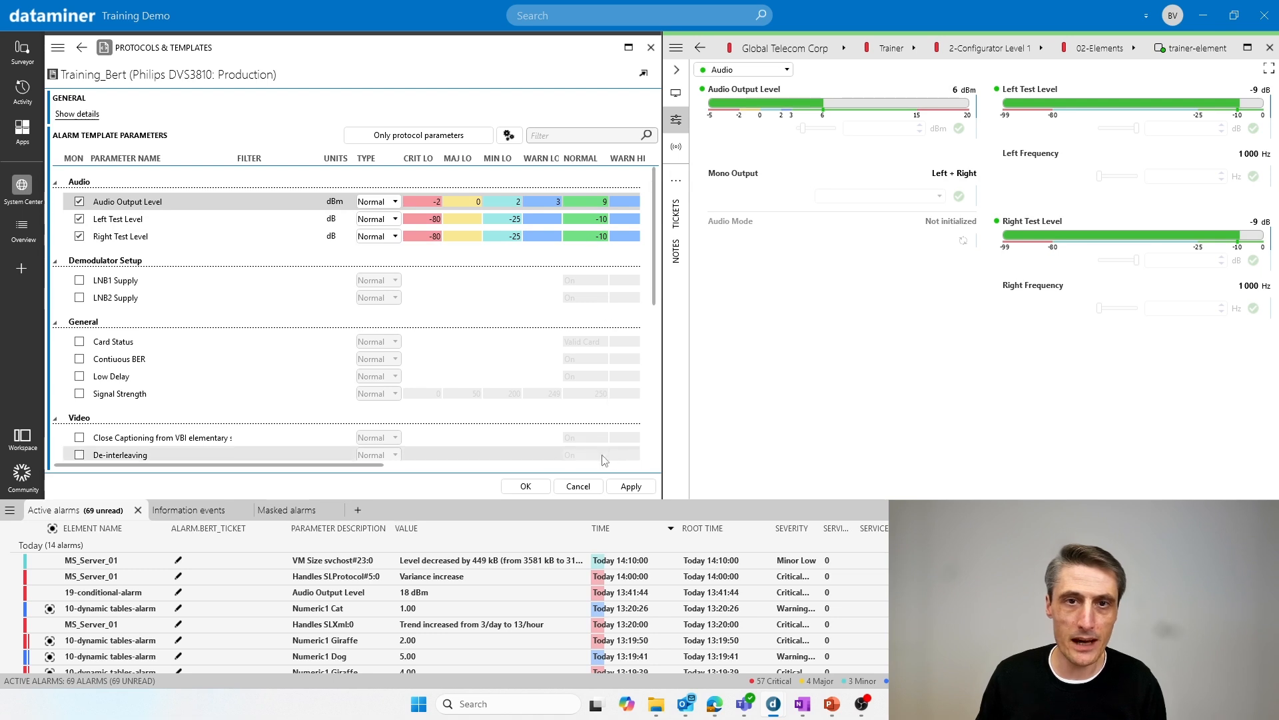
pyautogui.click(631, 486)
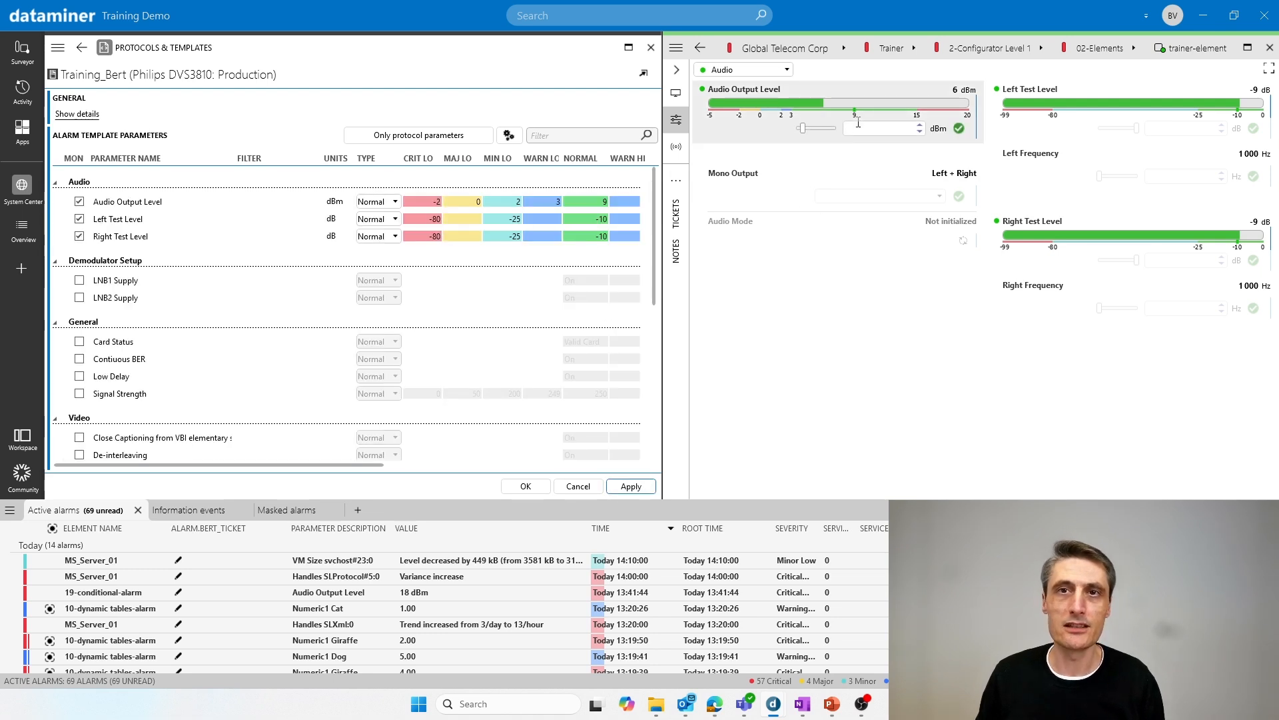
# Clear the Audio Output Level's Normal value in the alarm template and apply the change.
pyautogui.click(591, 204)
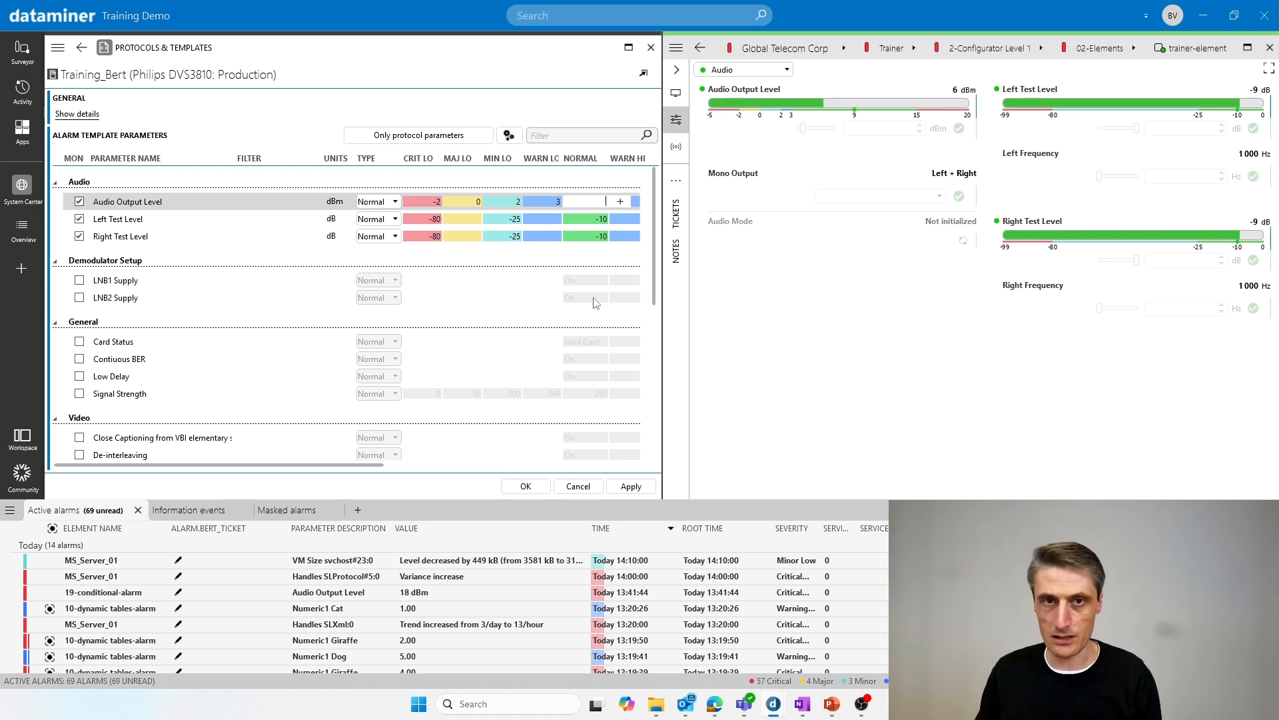
pyautogui.click(487, 256)
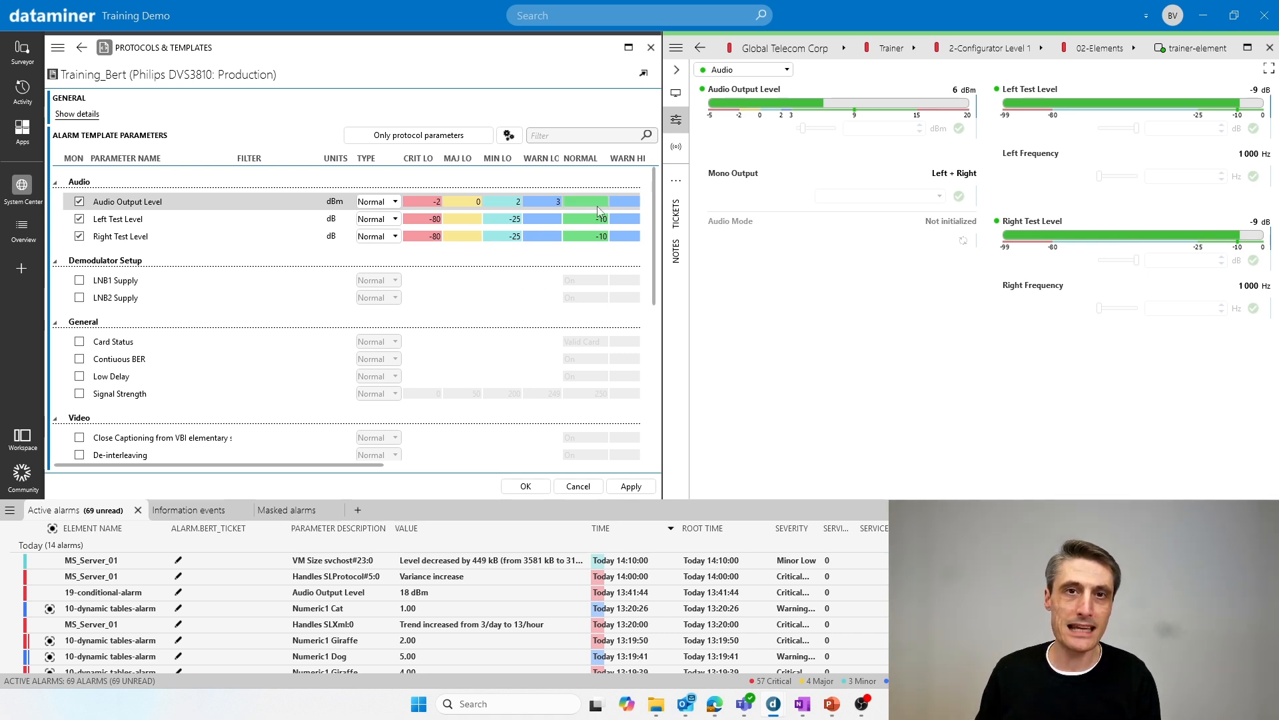
pyautogui.click(631, 486)
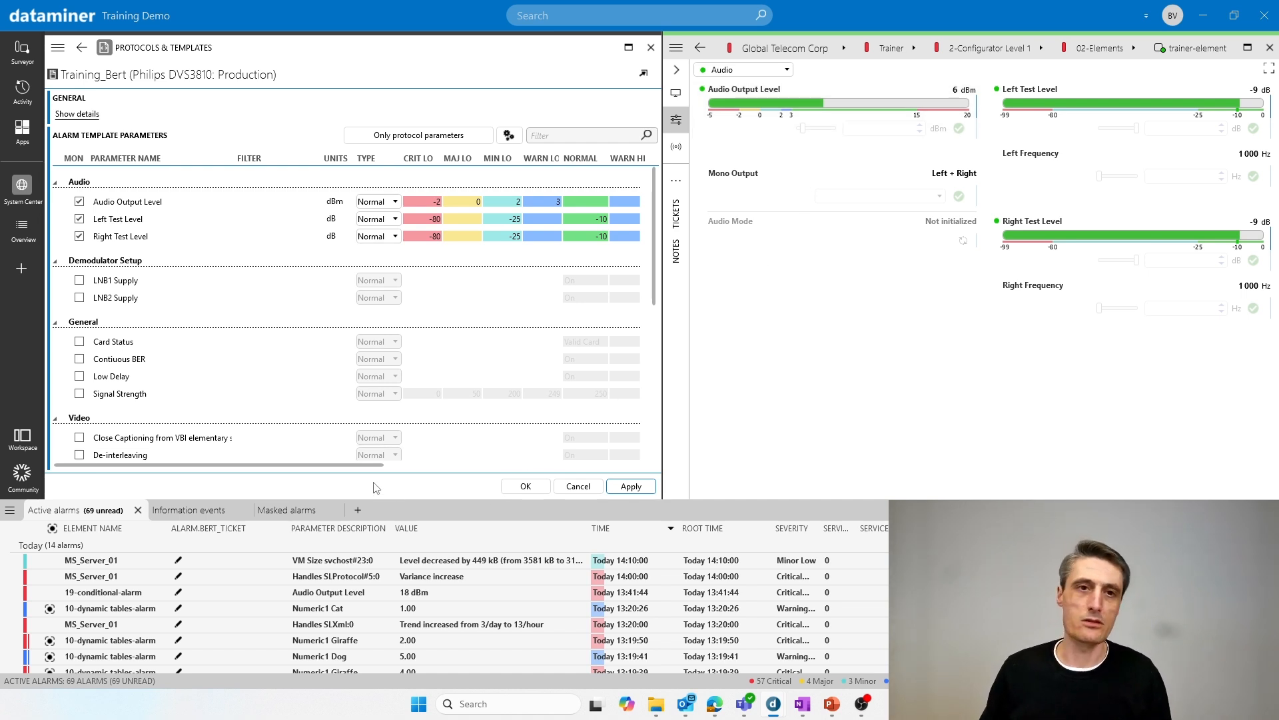
# Set the Audio Output Level's Major High threshold to 12 in the alarm template and apply the change.
pyautogui.moveTo(343, 467); pyautogui.dragTo(433, 472)
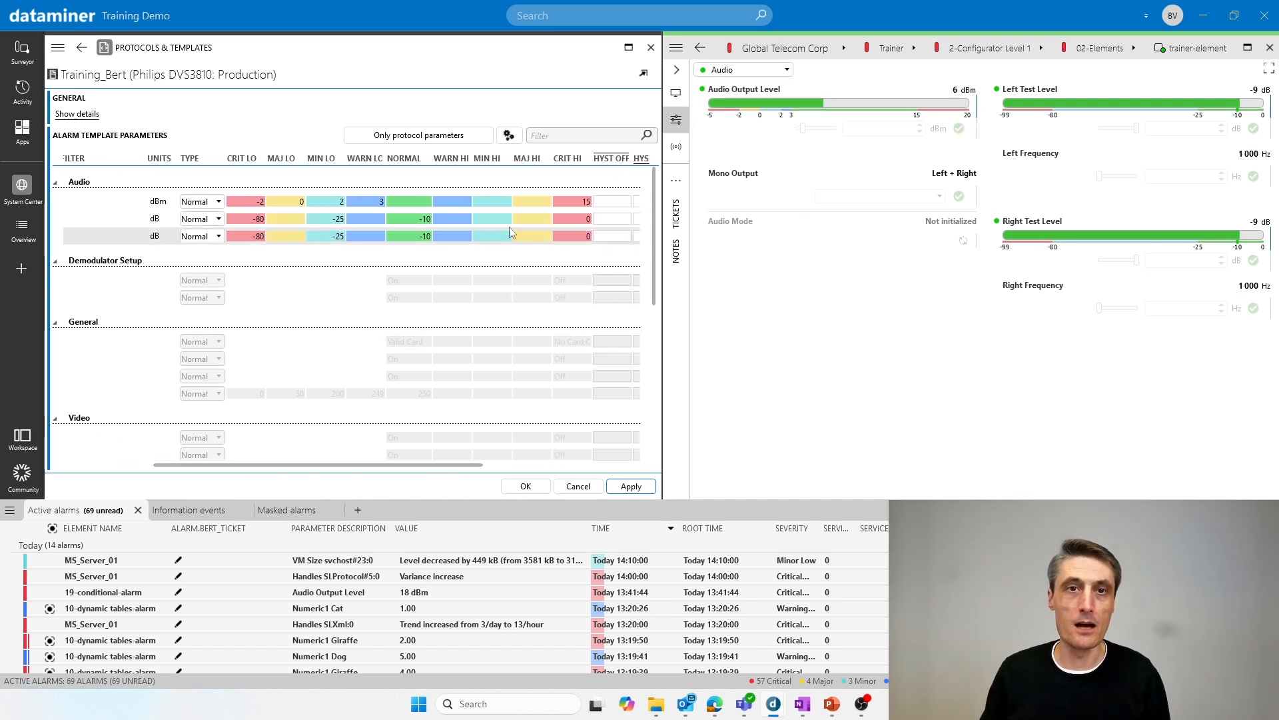
pyautogui.click(530, 205)
pyautogui.write('12')
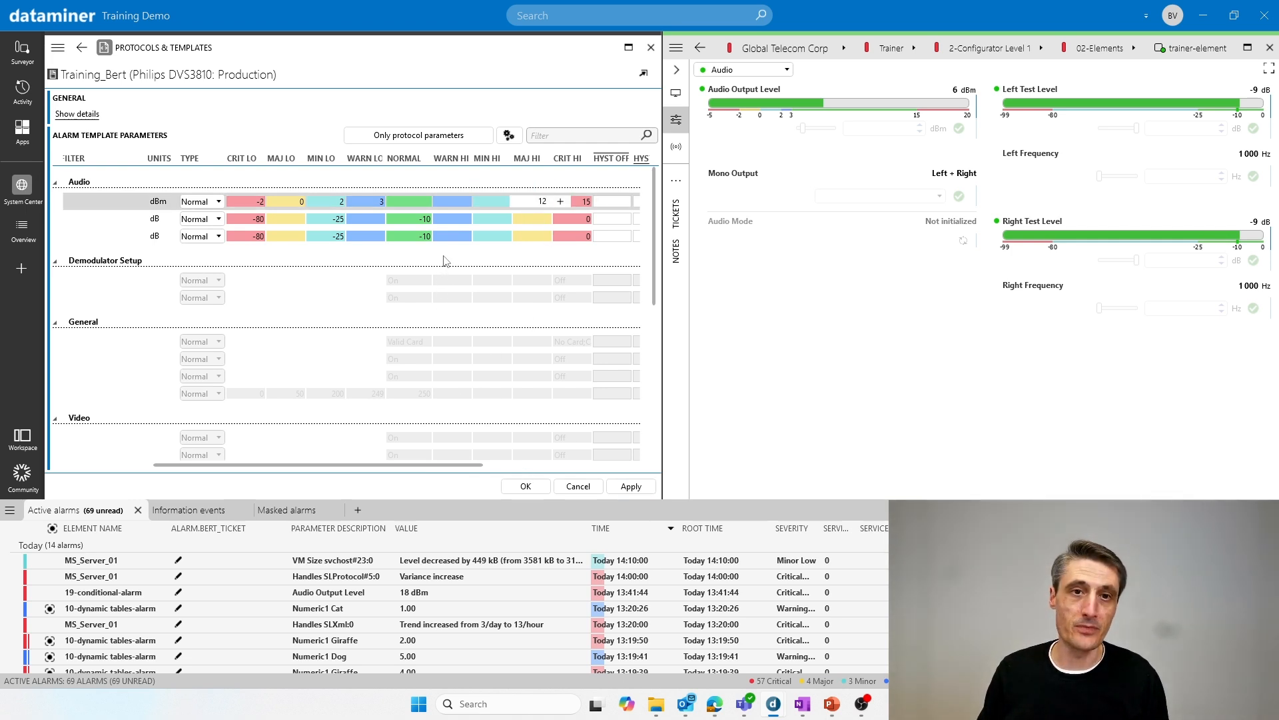
pyautogui.press('Return')
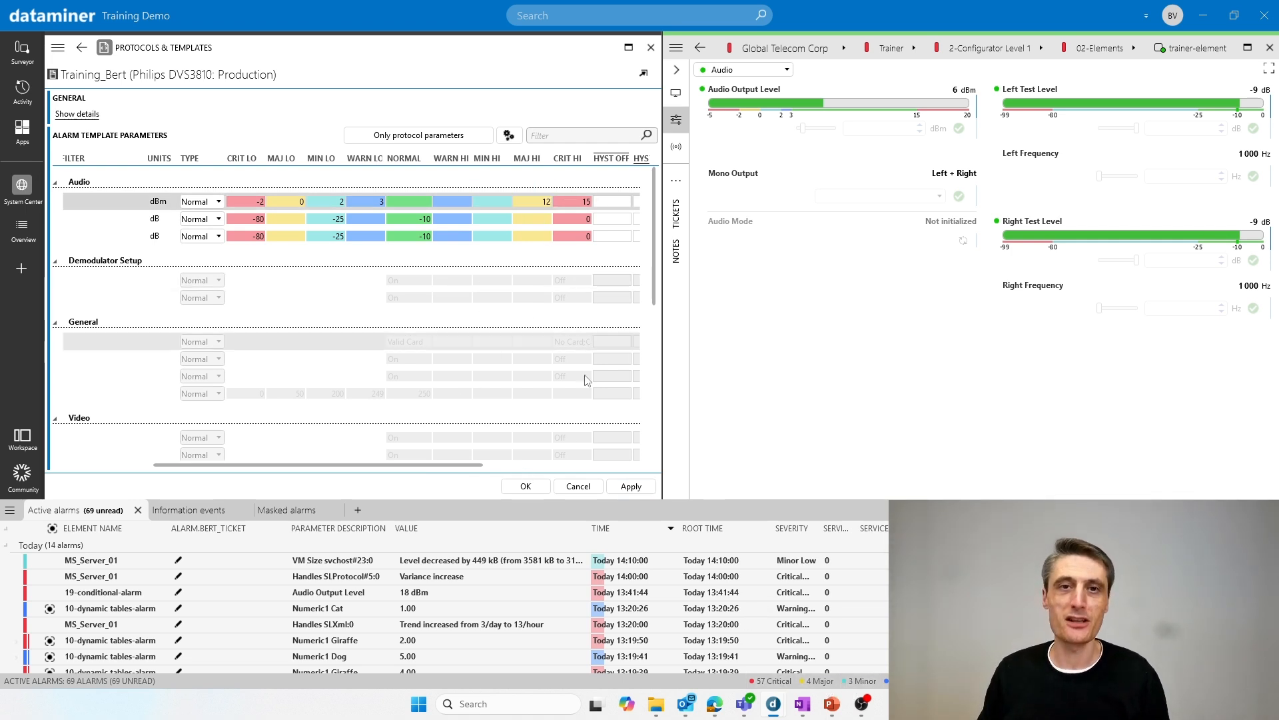
pyautogui.click(631, 488)
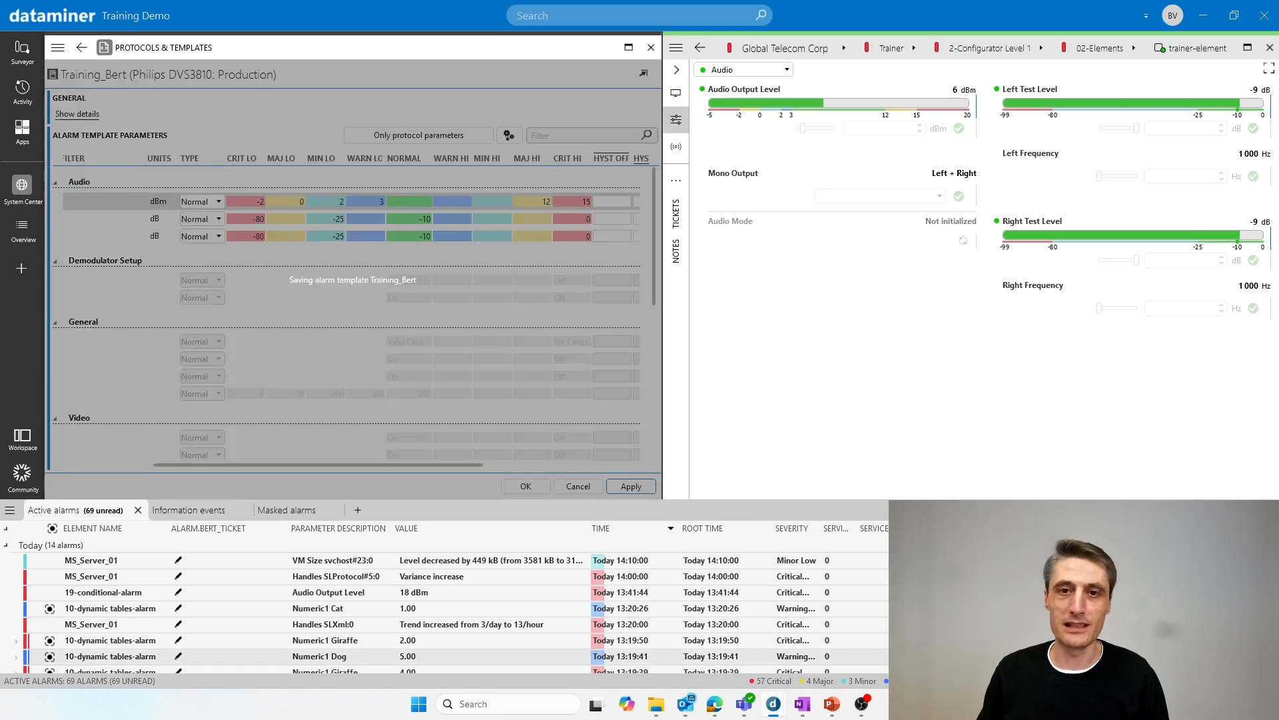
pyautogui.moveTo(802, 704)
pyautogui.click(800, 668)
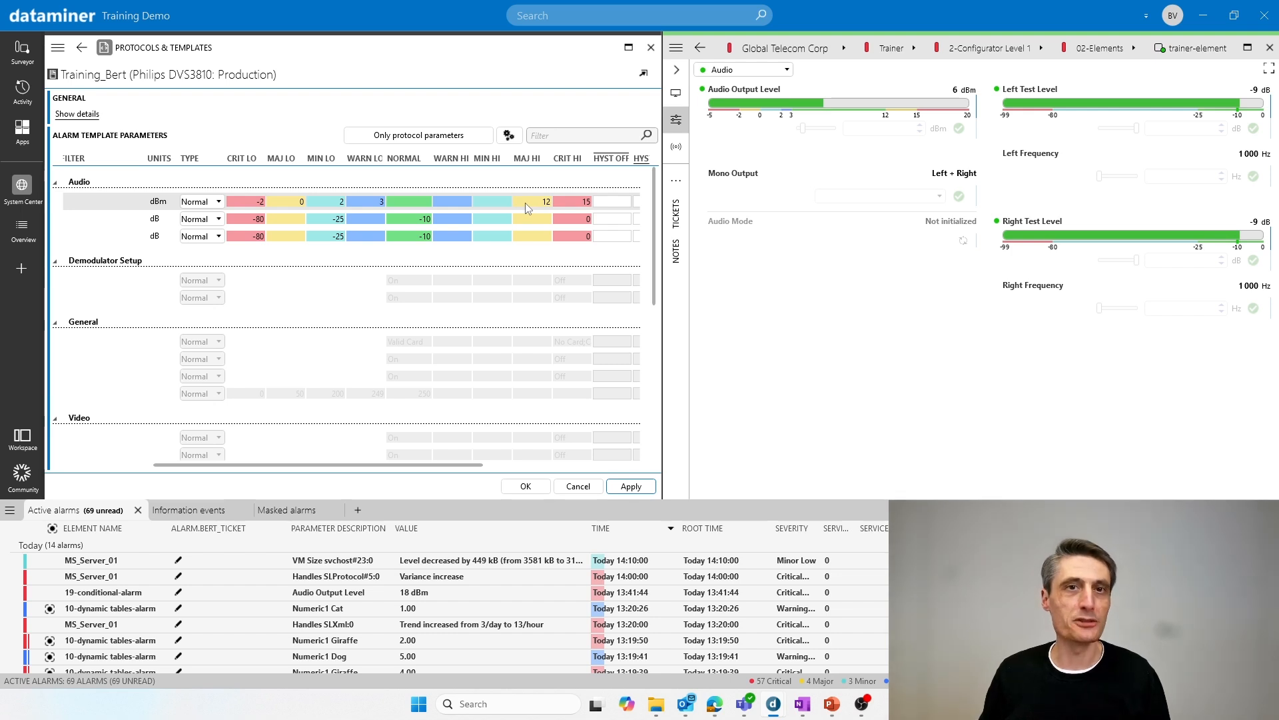
# Set the Audio Output Level's Minor High threshold to 9, apply the template, and check the parameter's range on the element card.
pyautogui.click(491, 203)
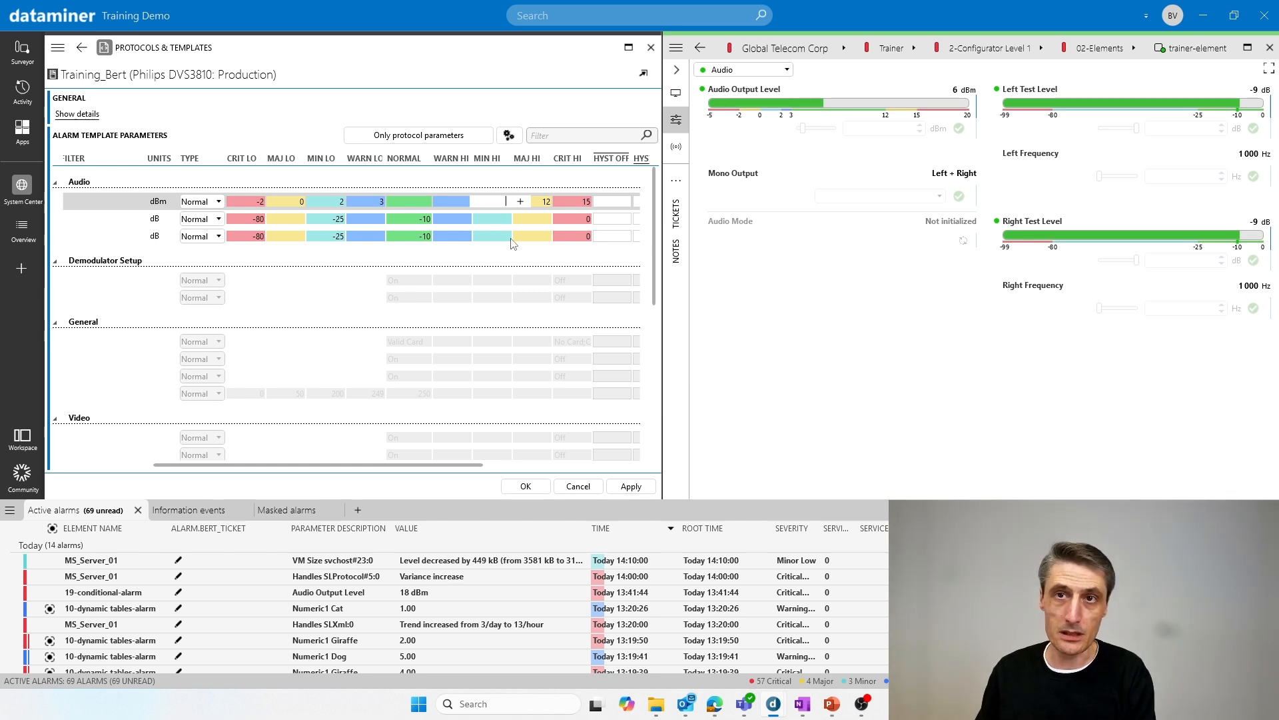
pyautogui.write('9')
pyautogui.press('Return')
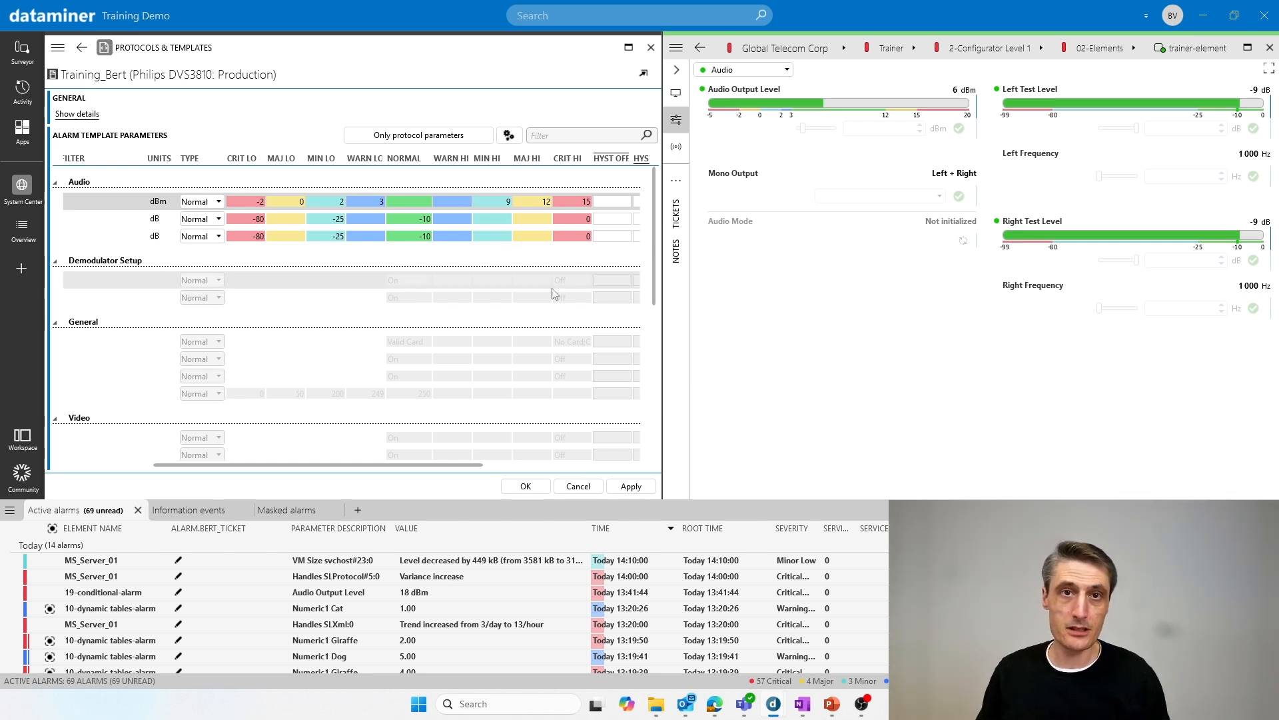
pyautogui.click(633, 488)
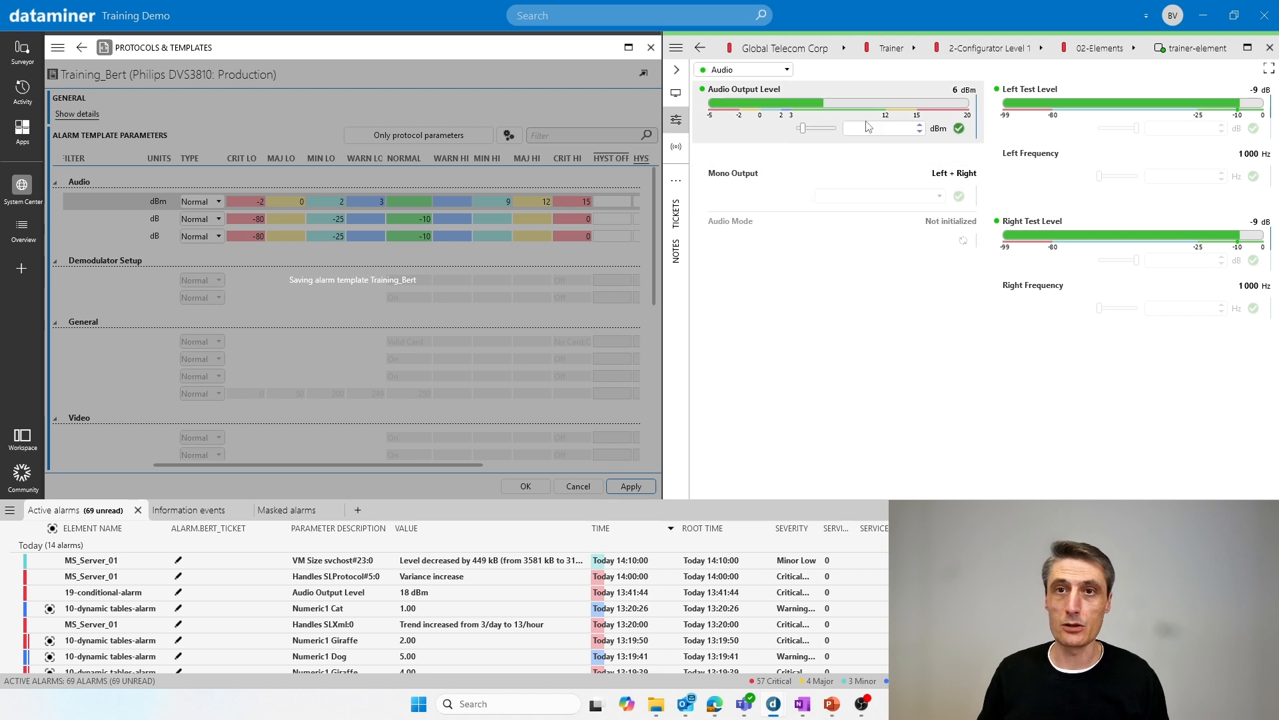
pyautogui.moveTo(865, 124)
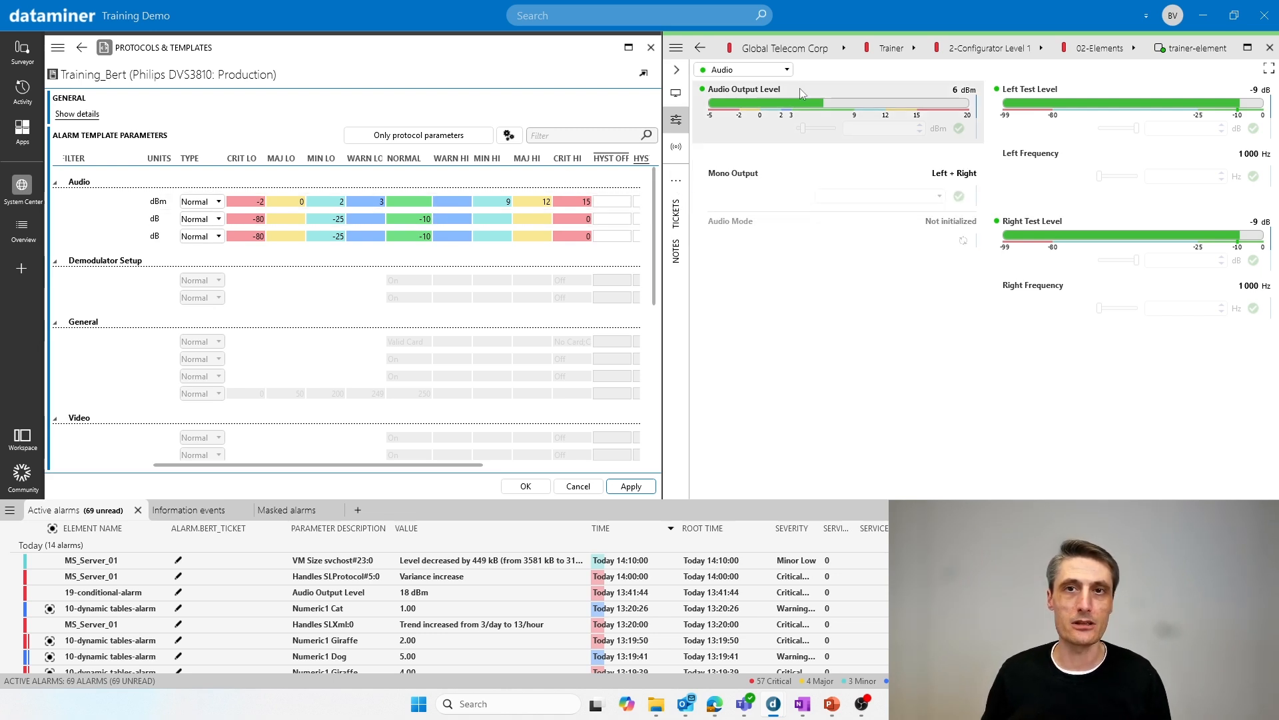
pyautogui.moveTo(824, 210)
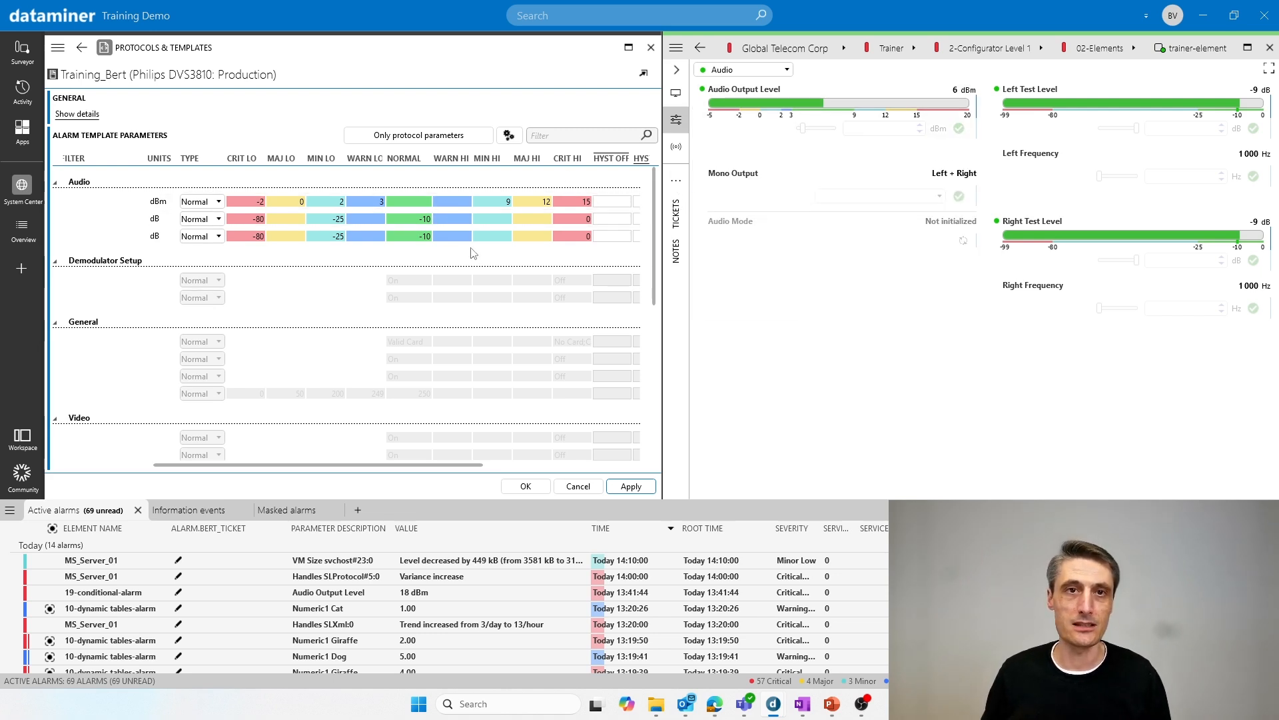
# Set the Audio Output Level's Normal value to 6, apply the alarm template, and review its threshold columns.
pyautogui.click(409, 202)
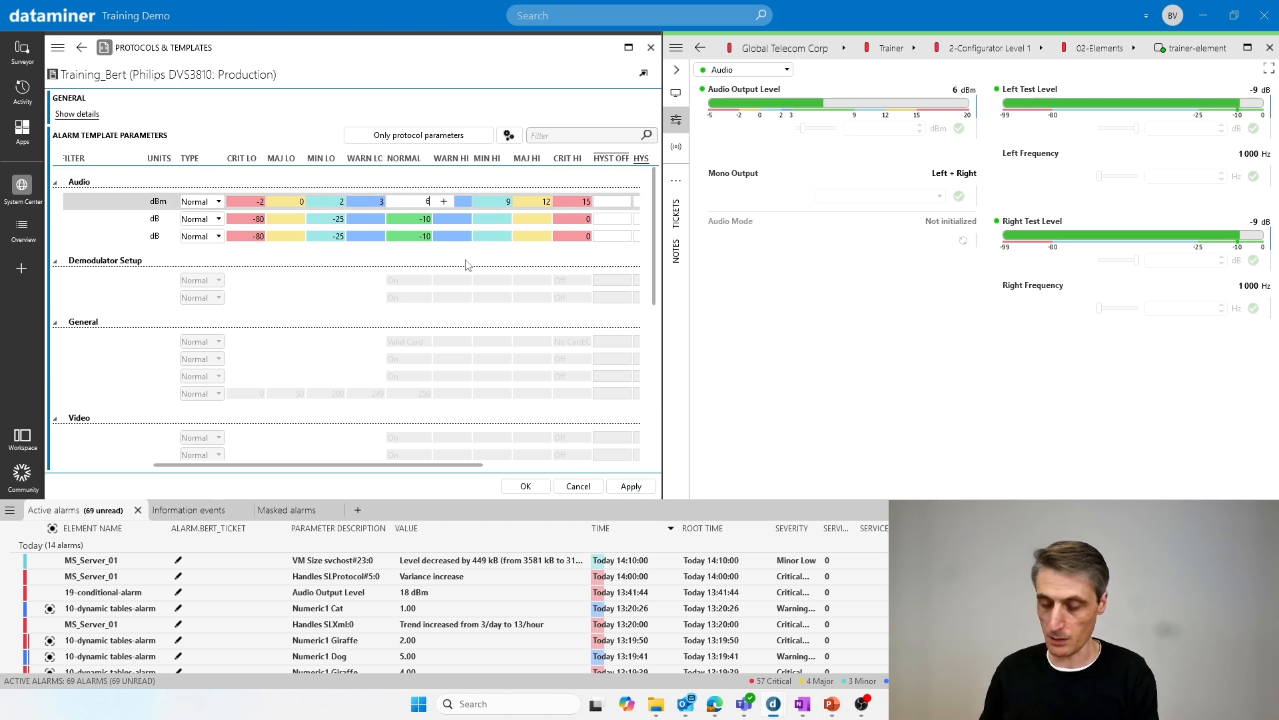
pyautogui.click(487, 250)
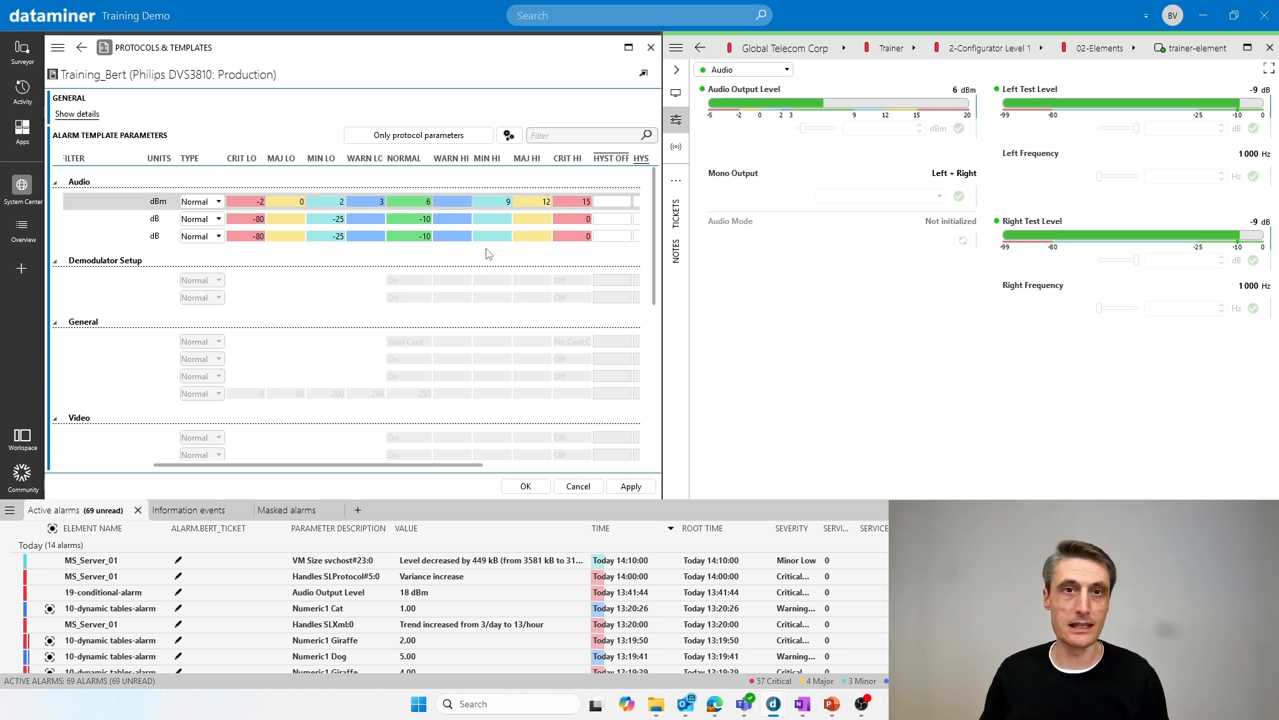
pyautogui.click(629, 487)
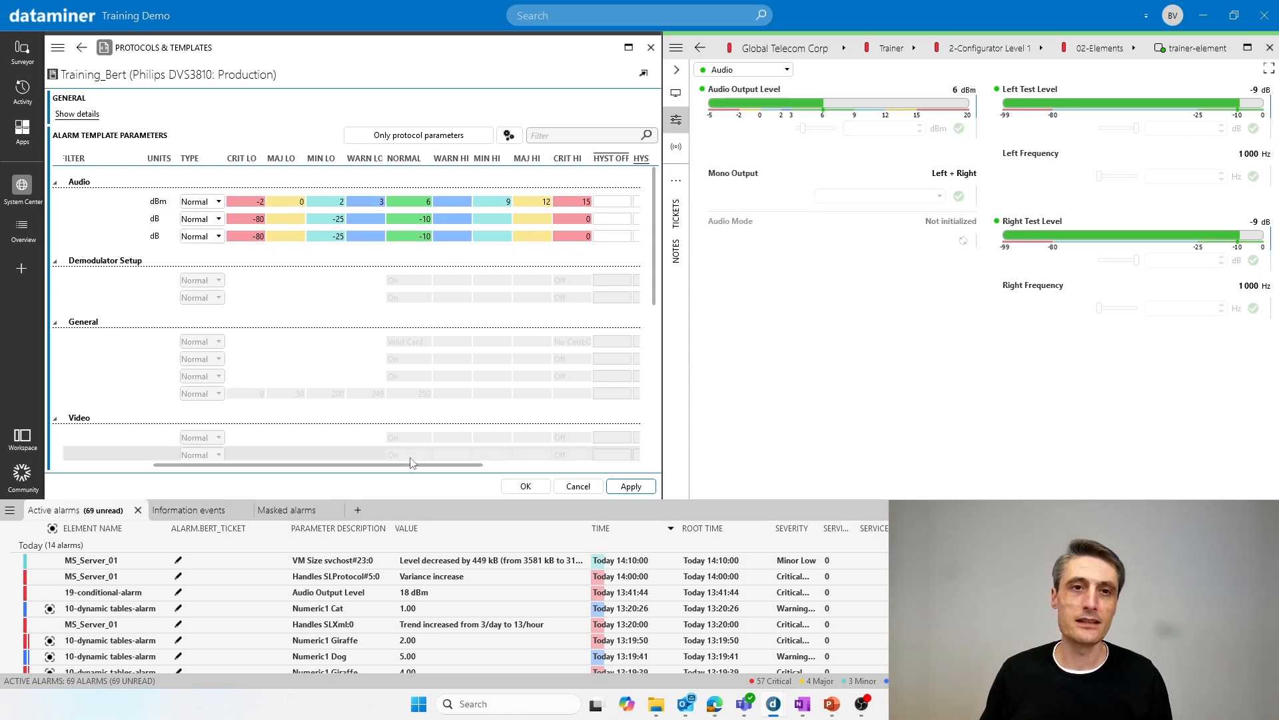
pyautogui.moveTo(408, 464); pyautogui.dragTo(387, 464)
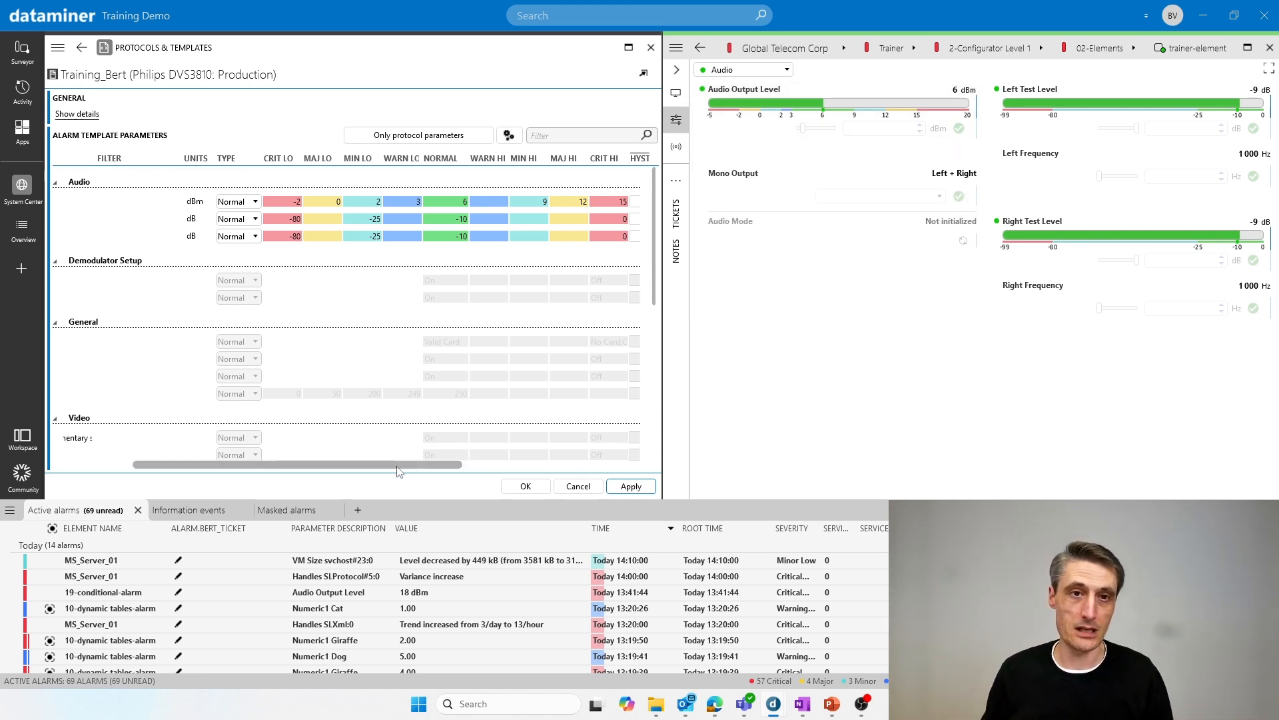
pyautogui.moveTo(398, 466); pyautogui.dragTo(445, 464)
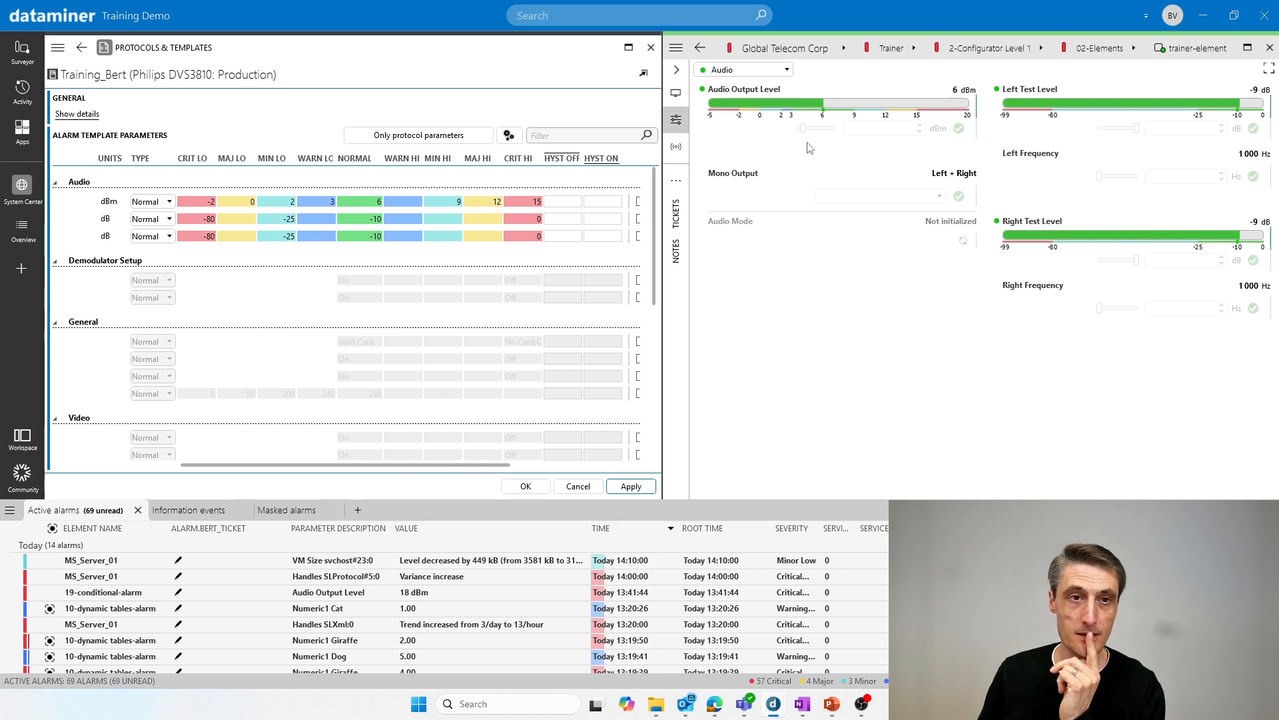
# Raise the Audio Output Level on the trainer-element card to 15 dBm and further to 18 dBm.
pyautogui.click(525, 202)
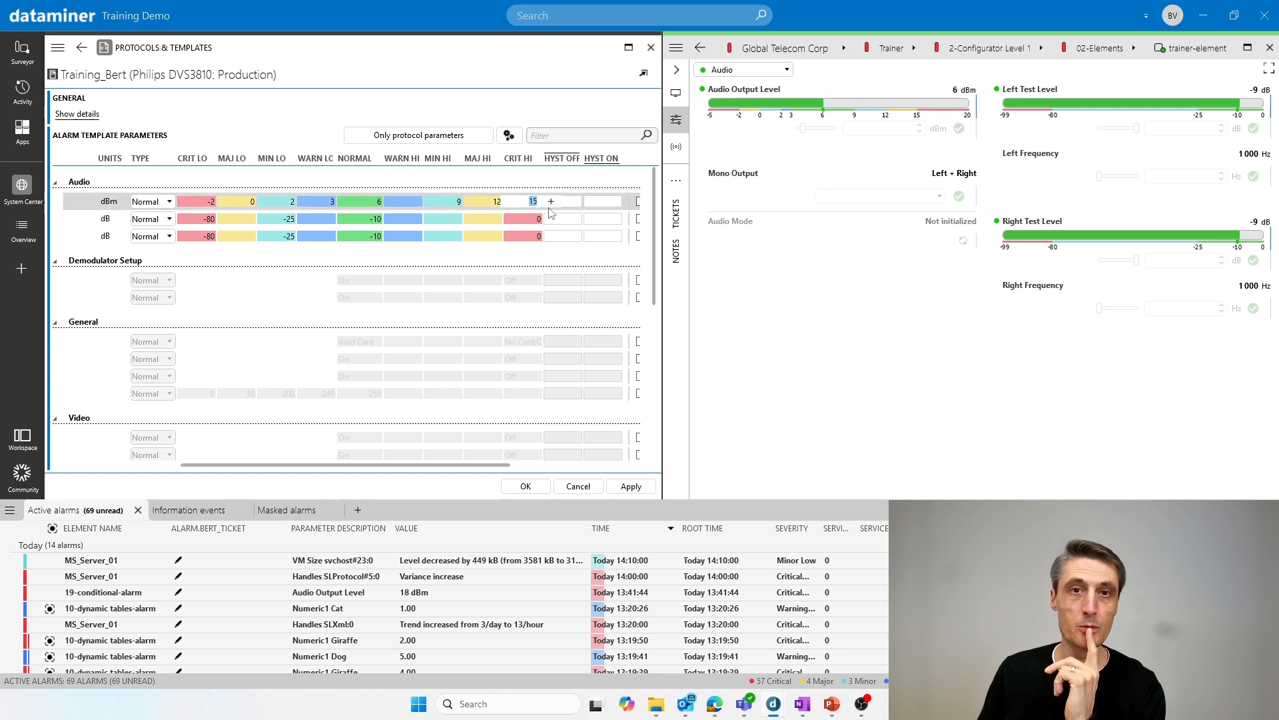
pyautogui.click(473, 203)
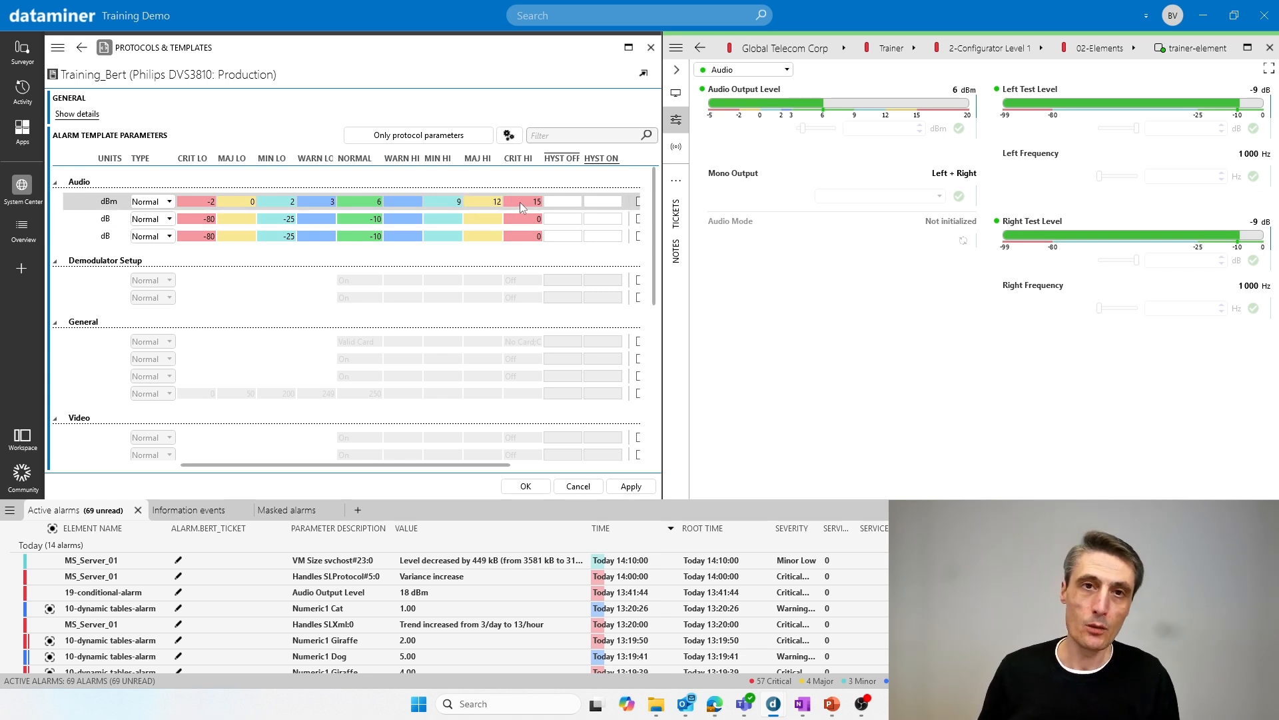
pyautogui.moveTo(804, 128); pyautogui.dragTo(833, 128)
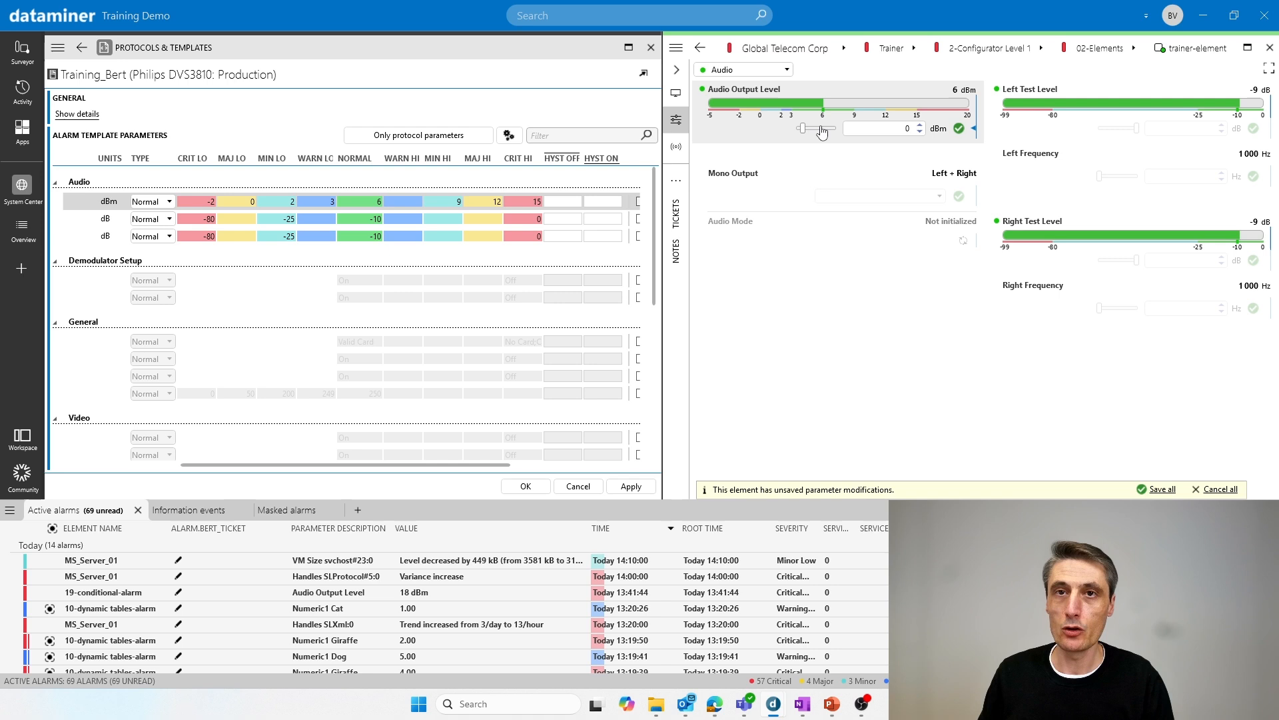
pyautogui.click(959, 129)
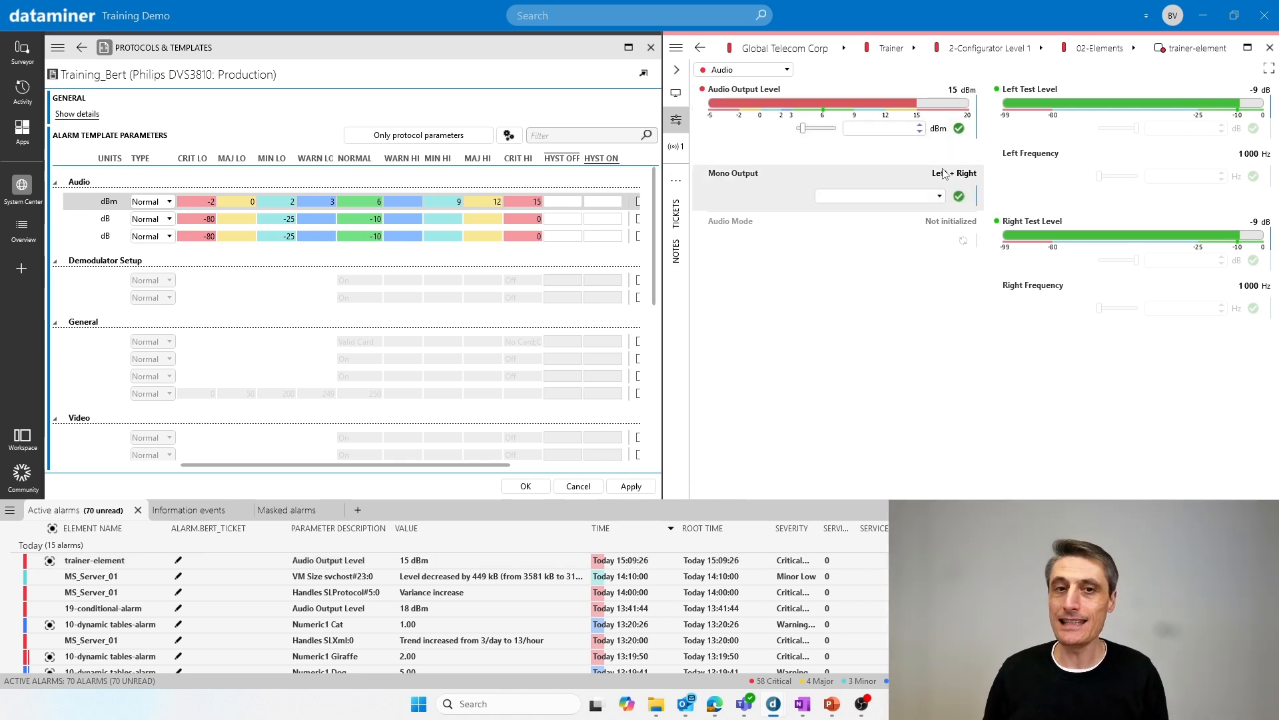
pyautogui.moveTo(945, 175)
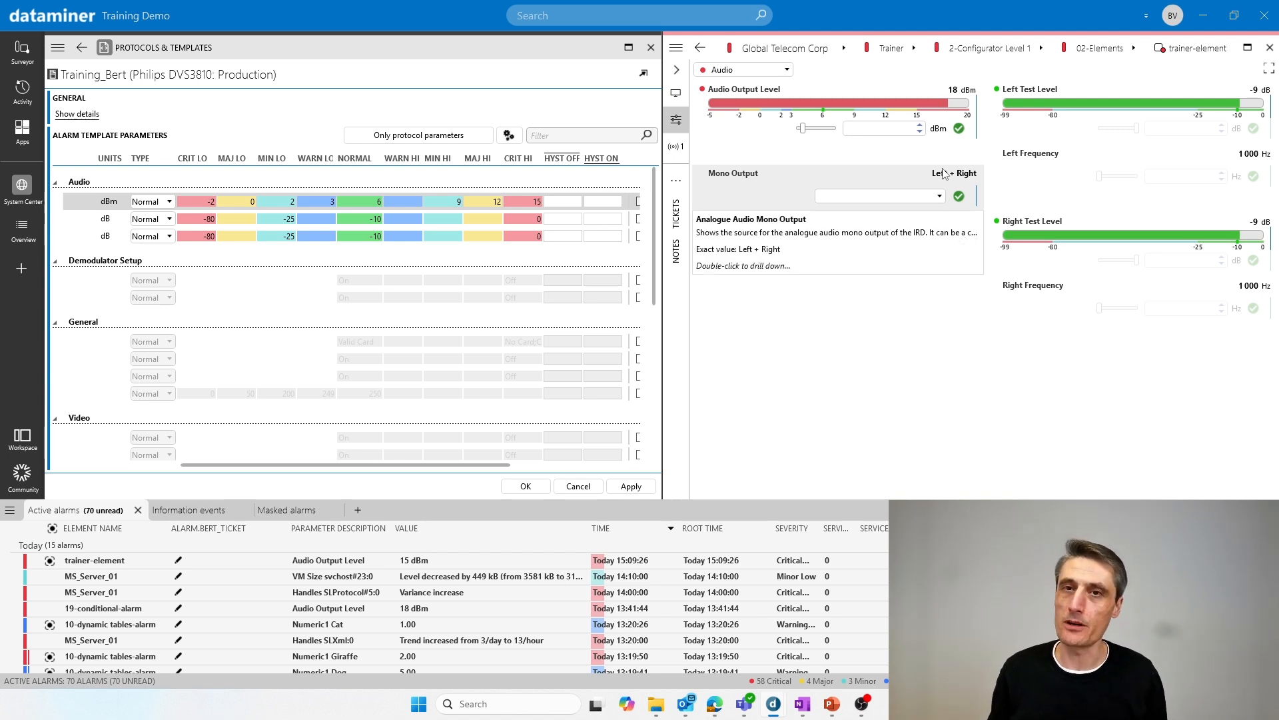
# Lower trainer-element's Audio Output Level to 6 dBm and save the parameter value.
pyautogui.click(920, 126)
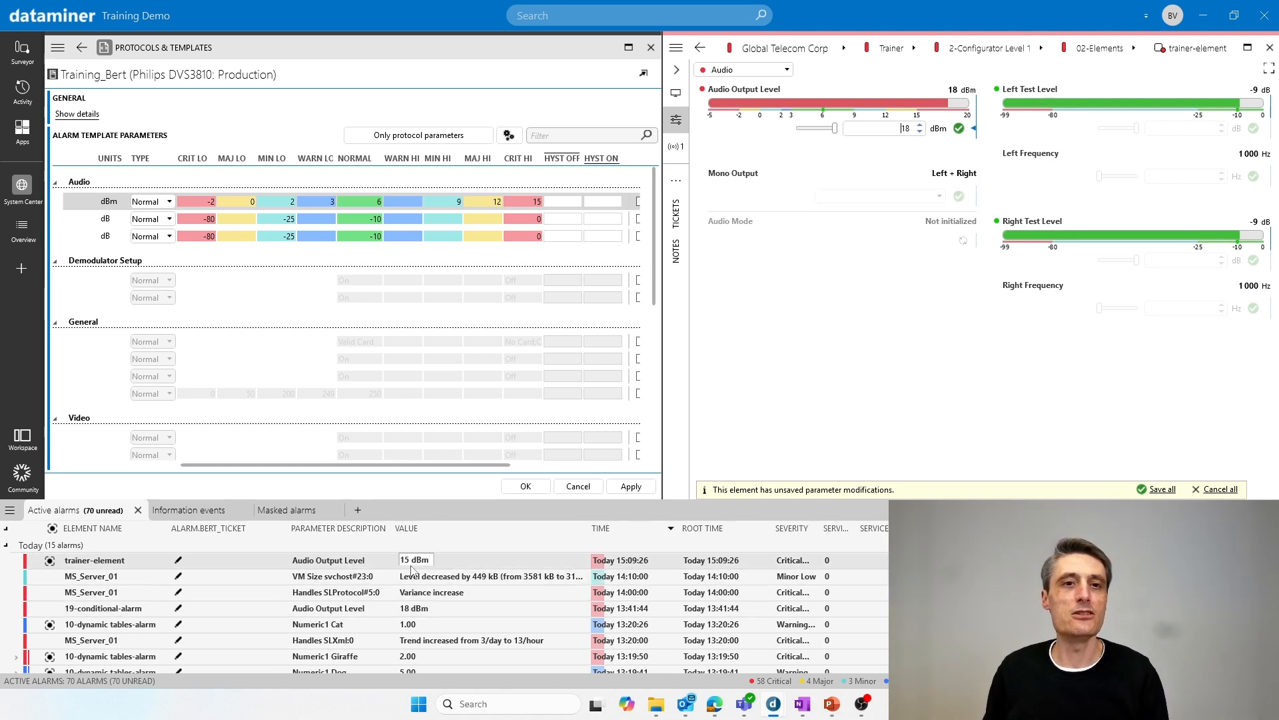
pyautogui.click(921, 132)
pyautogui.click(921, 132)
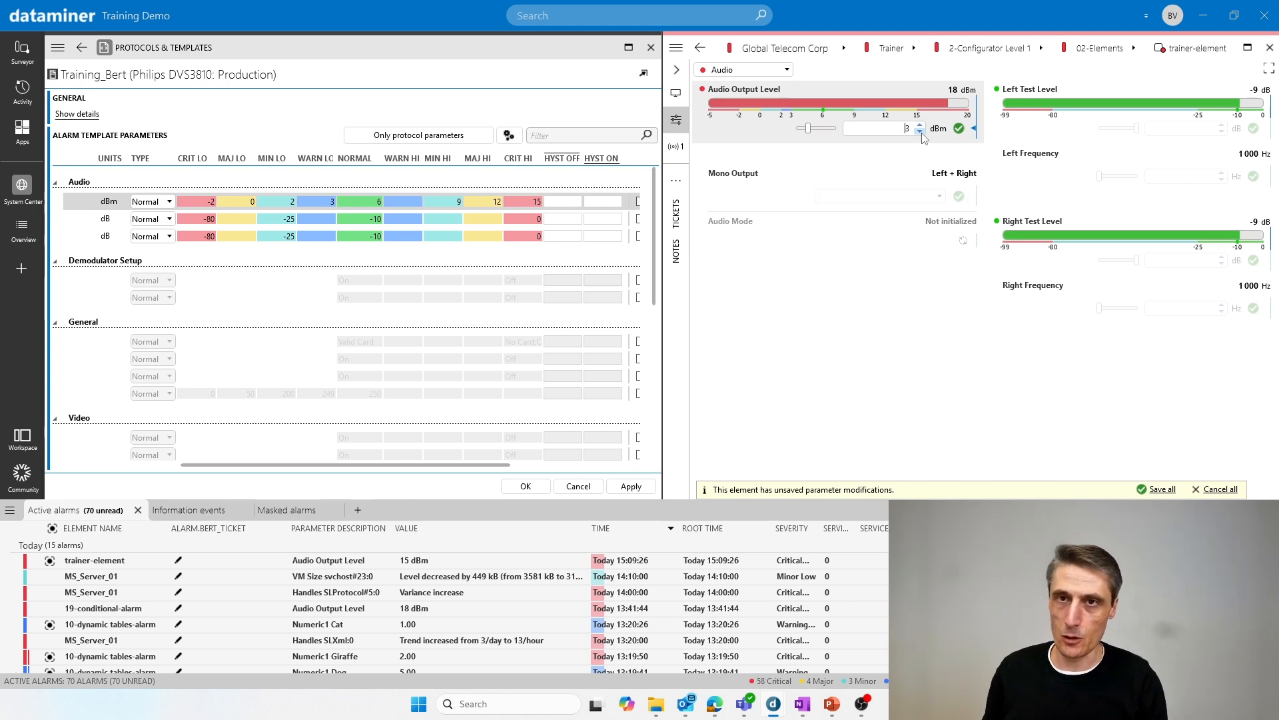
pyautogui.click(921, 132)
pyautogui.click(961, 130)
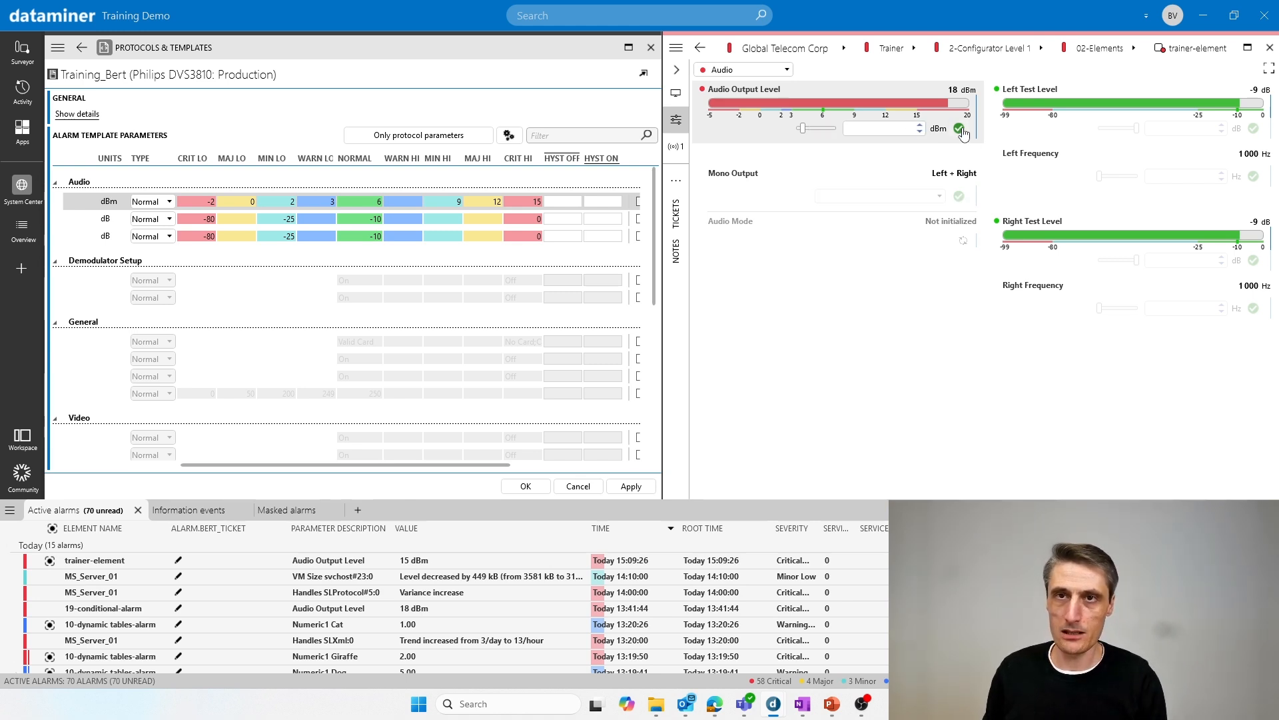
# Add 18 as a second Critical High value beside 15 for the Audio Output Level, and review both values in the template.
pyautogui.click(521, 201)
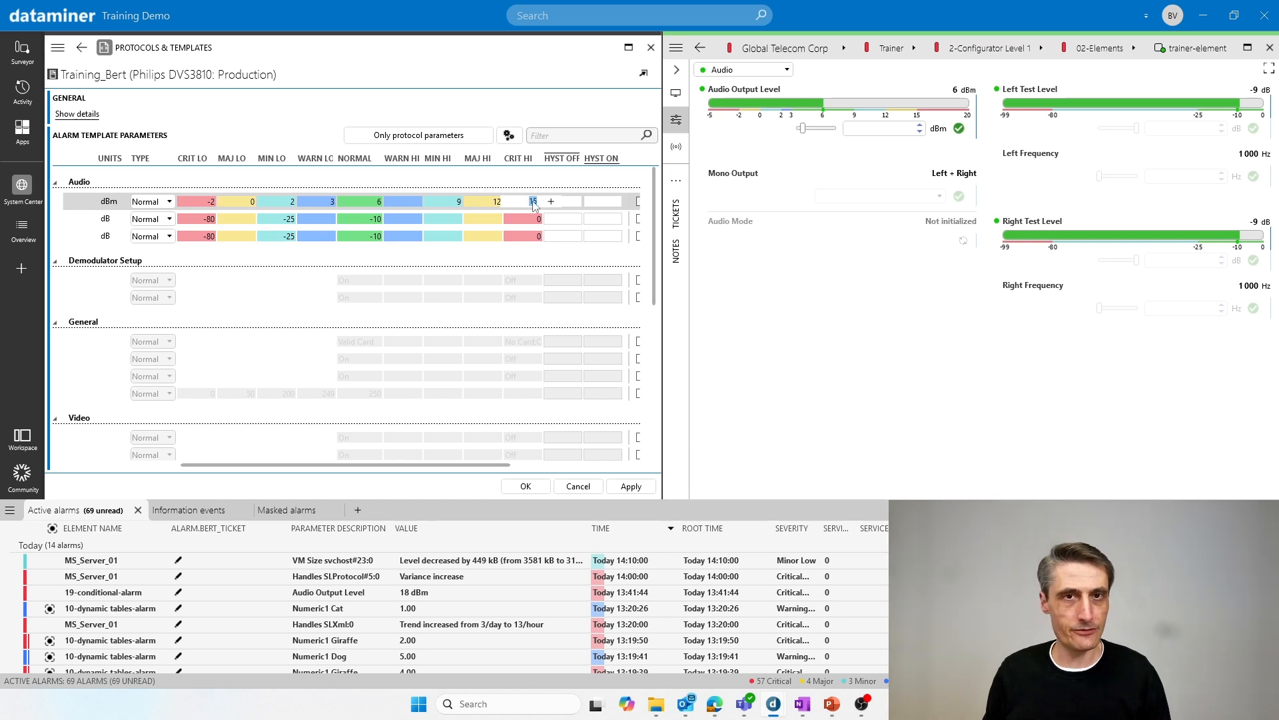
pyautogui.click(549, 202)
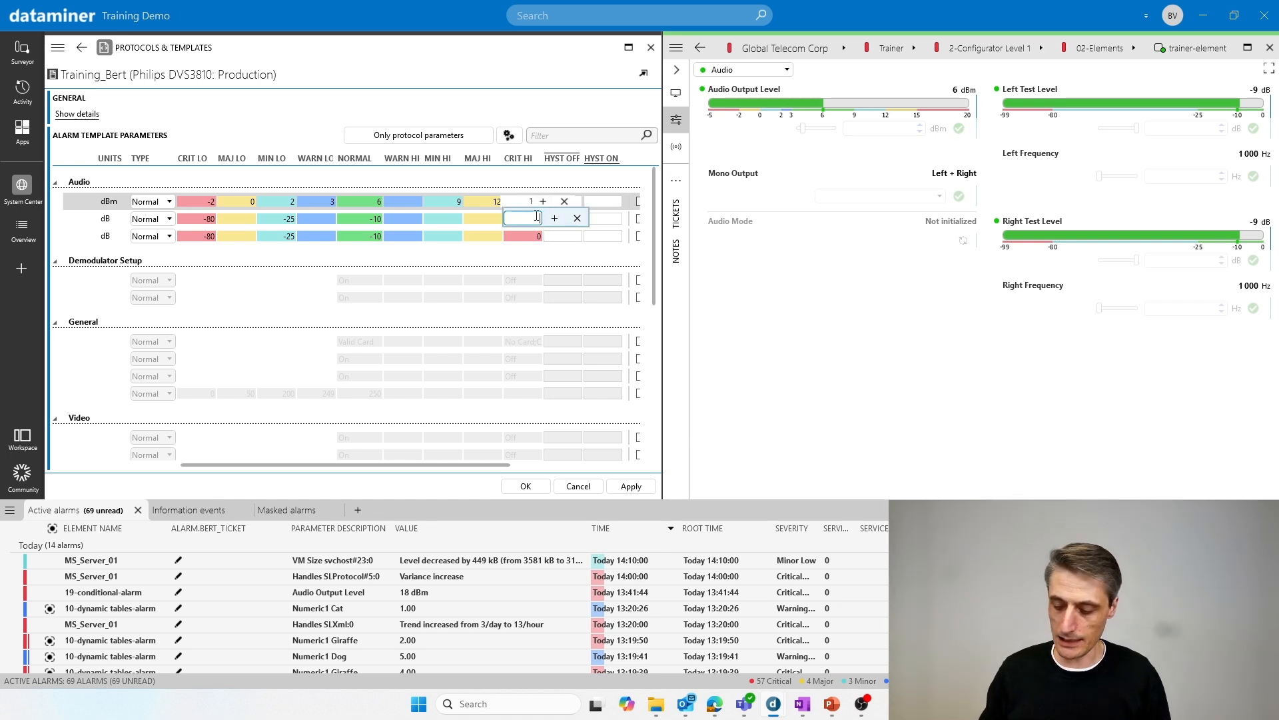
pyautogui.click(539, 261)
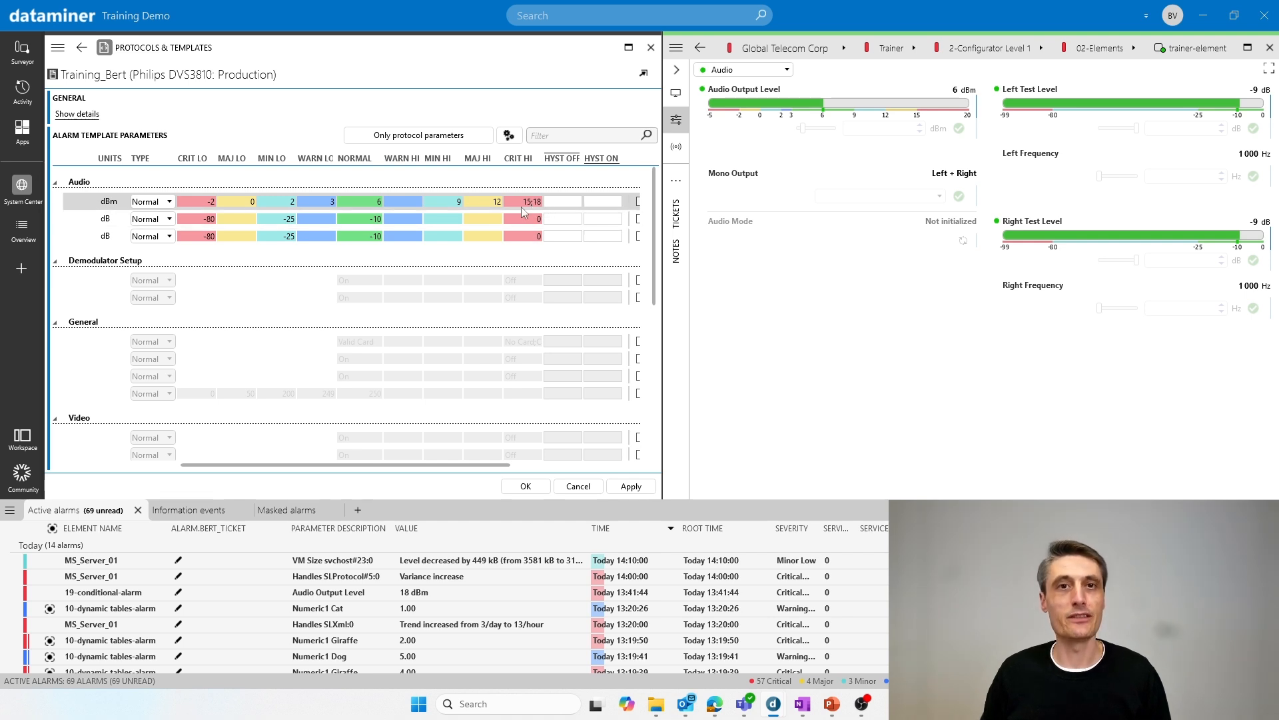
pyautogui.click(513, 204)
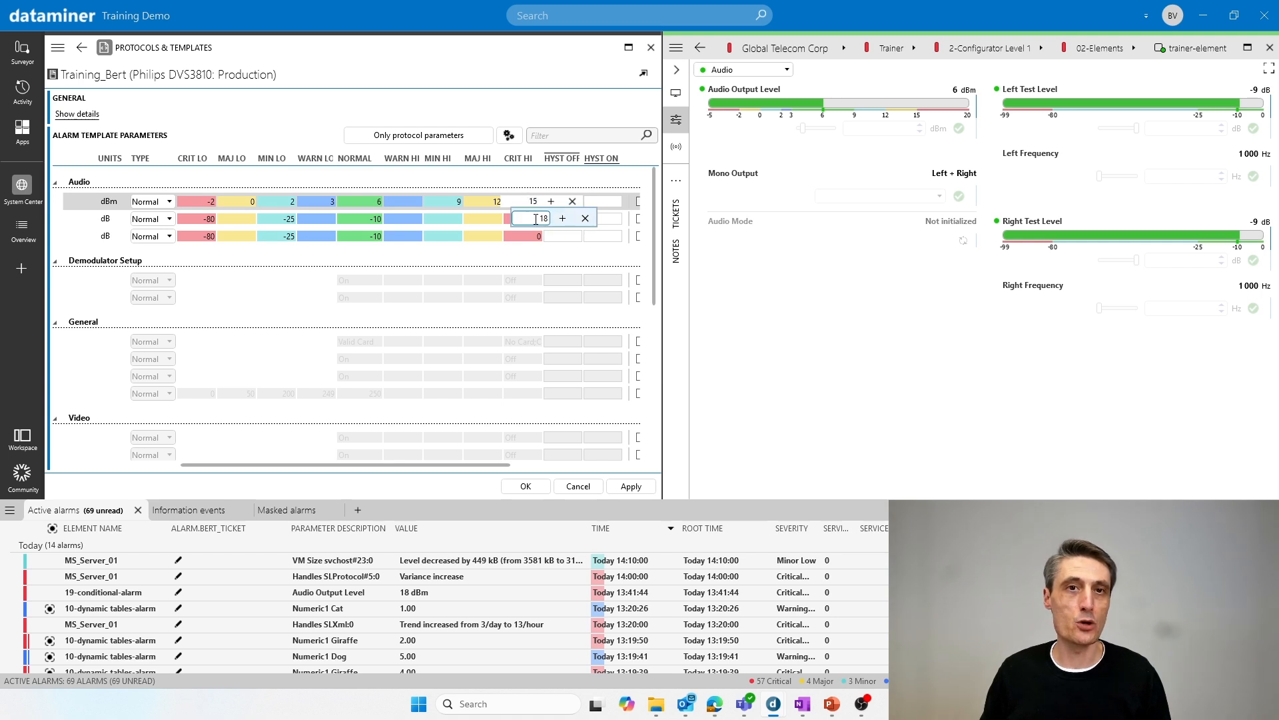
pyautogui.click(533, 220)
pyautogui.click(524, 202)
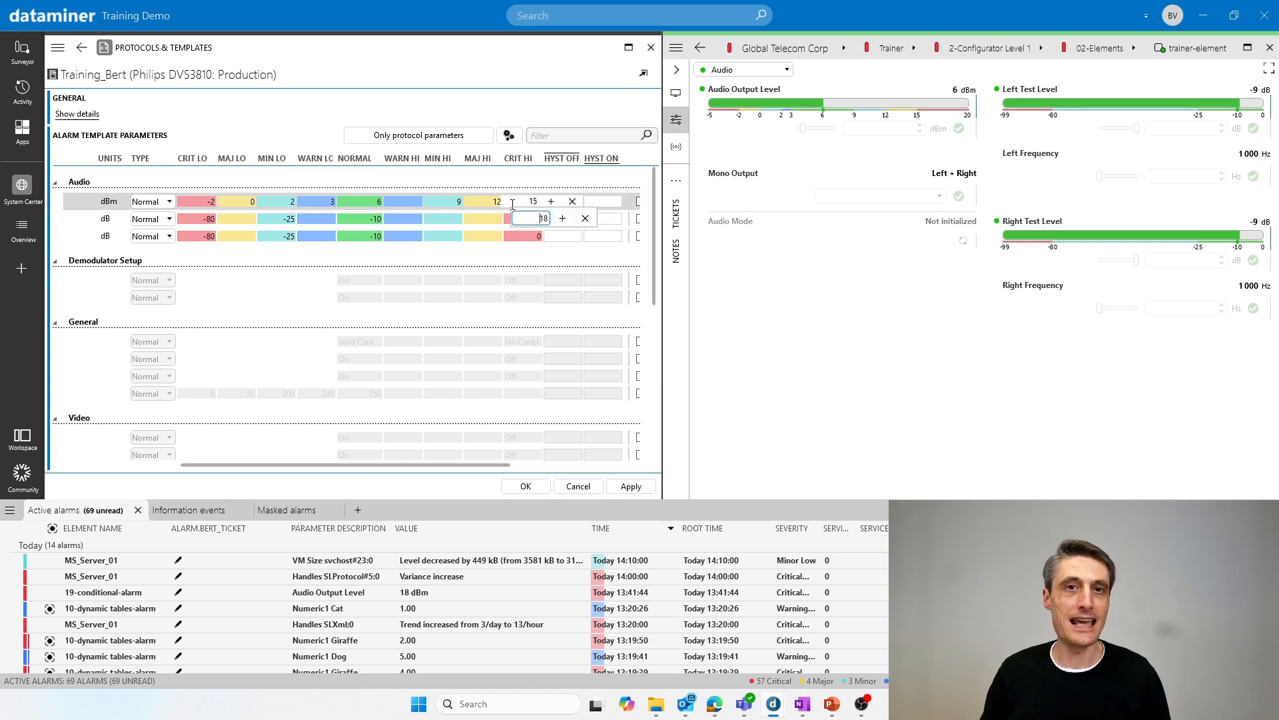
pyautogui.click(531, 259)
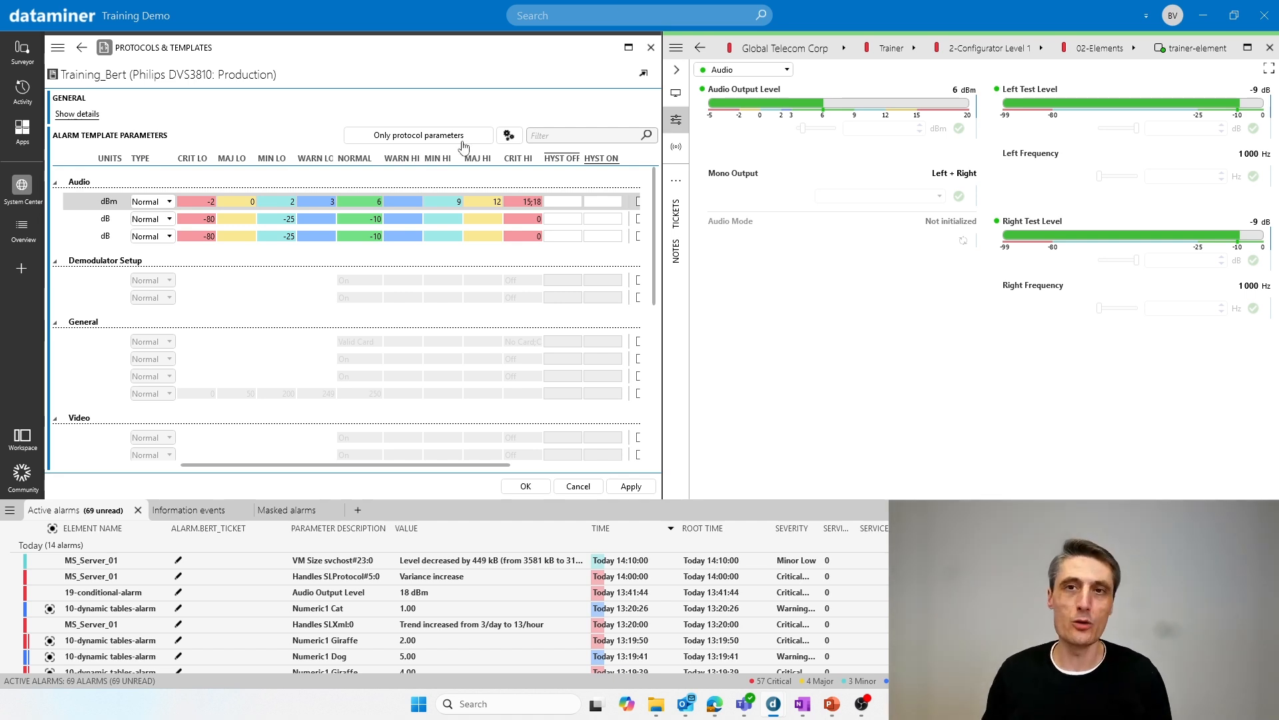
# Set trainer-element's Audio Output Level to 15 dBm and save the parameter value.
pyautogui.click(909, 130)
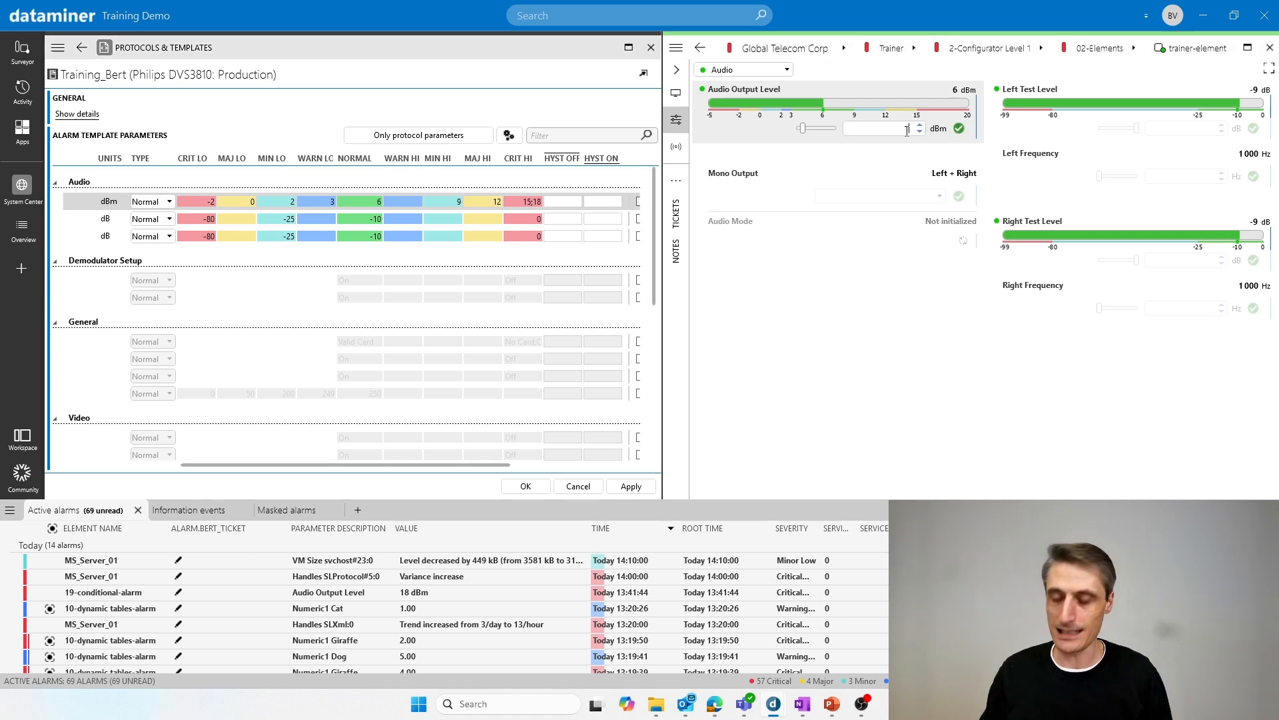
pyautogui.write('15')
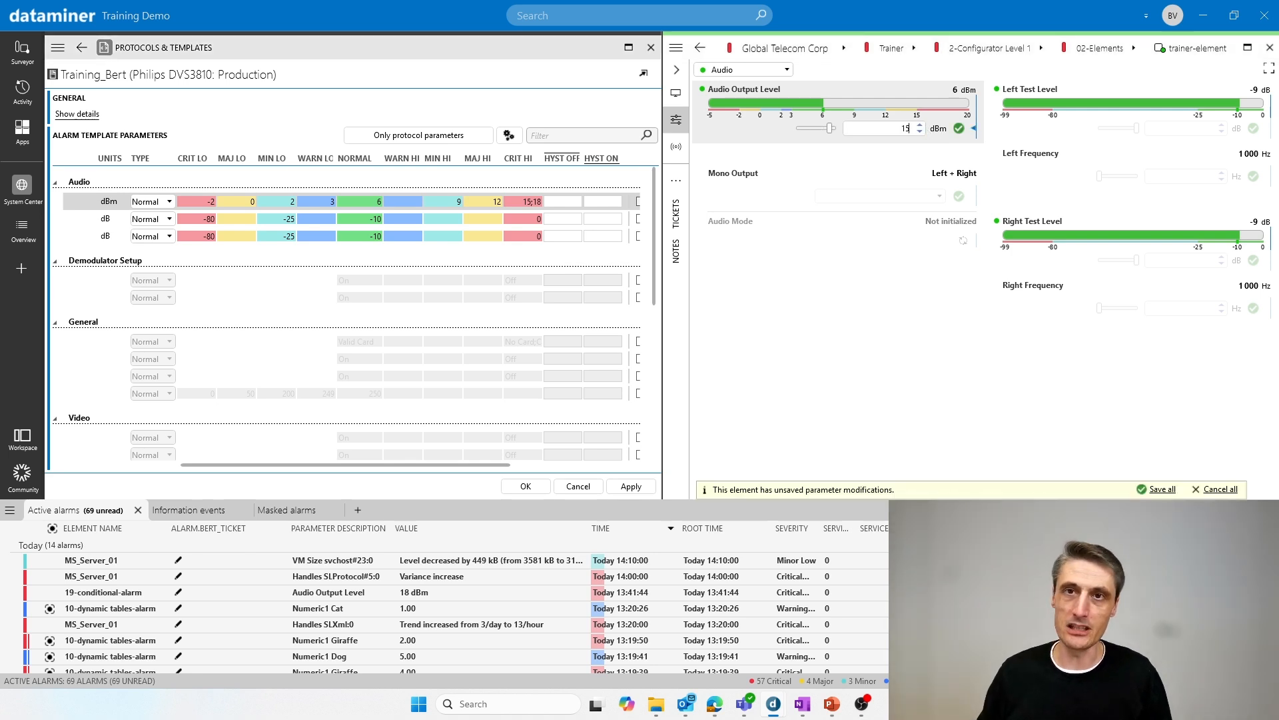
pyautogui.click(959, 129)
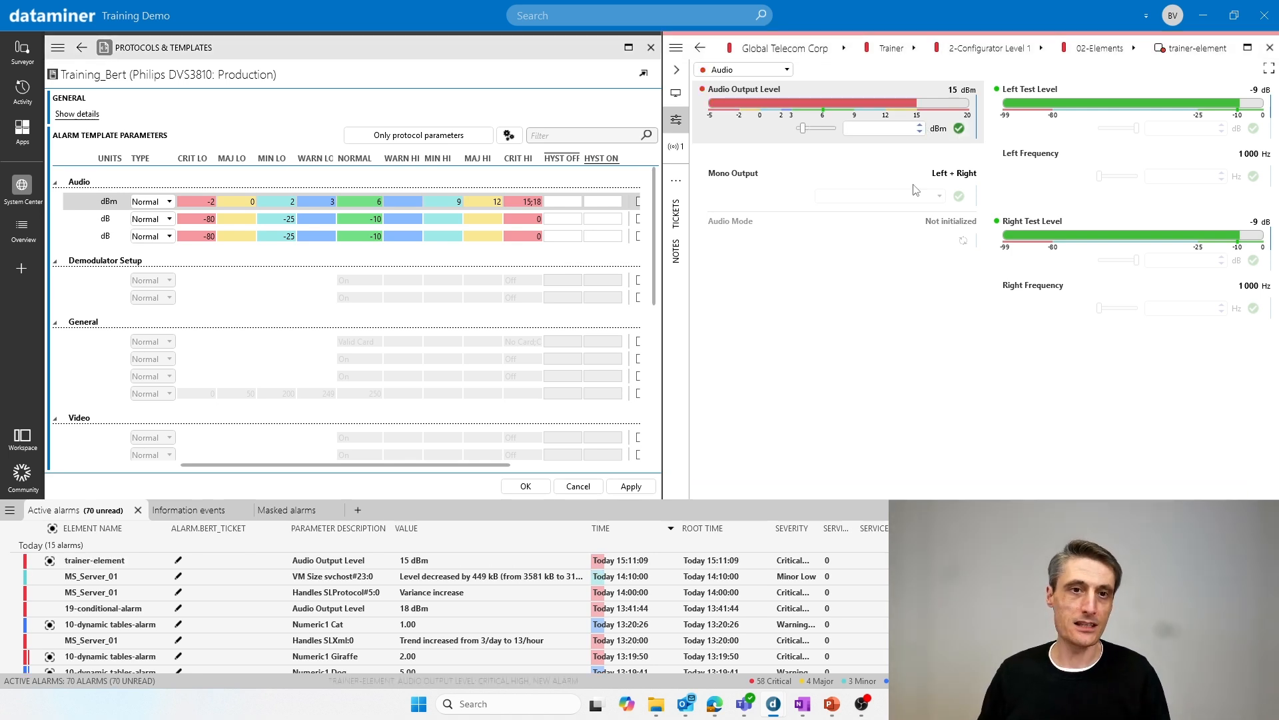
# Raise trainer-element's Audio Output Level to 18 dBm, save the value, and check the active alarms.
pyautogui.click(920, 125)
pyautogui.click(921, 125)
pyautogui.click(920, 126)
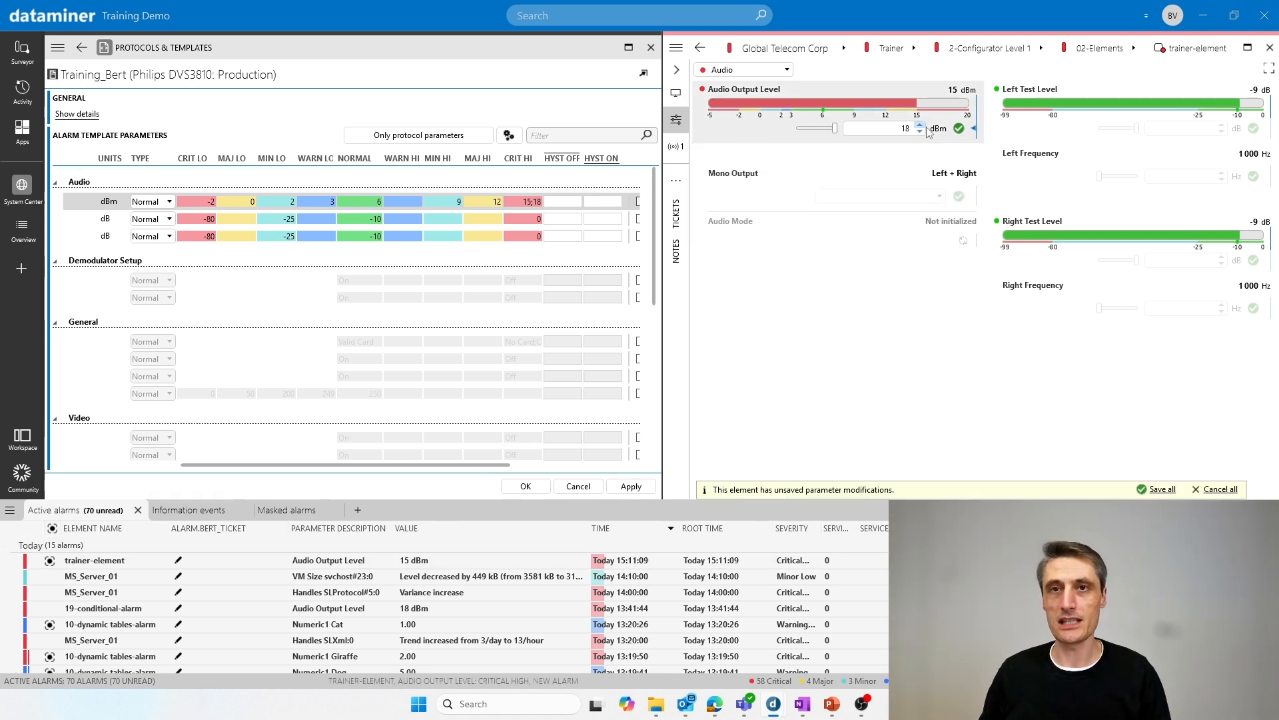
pyautogui.click(959, 128)
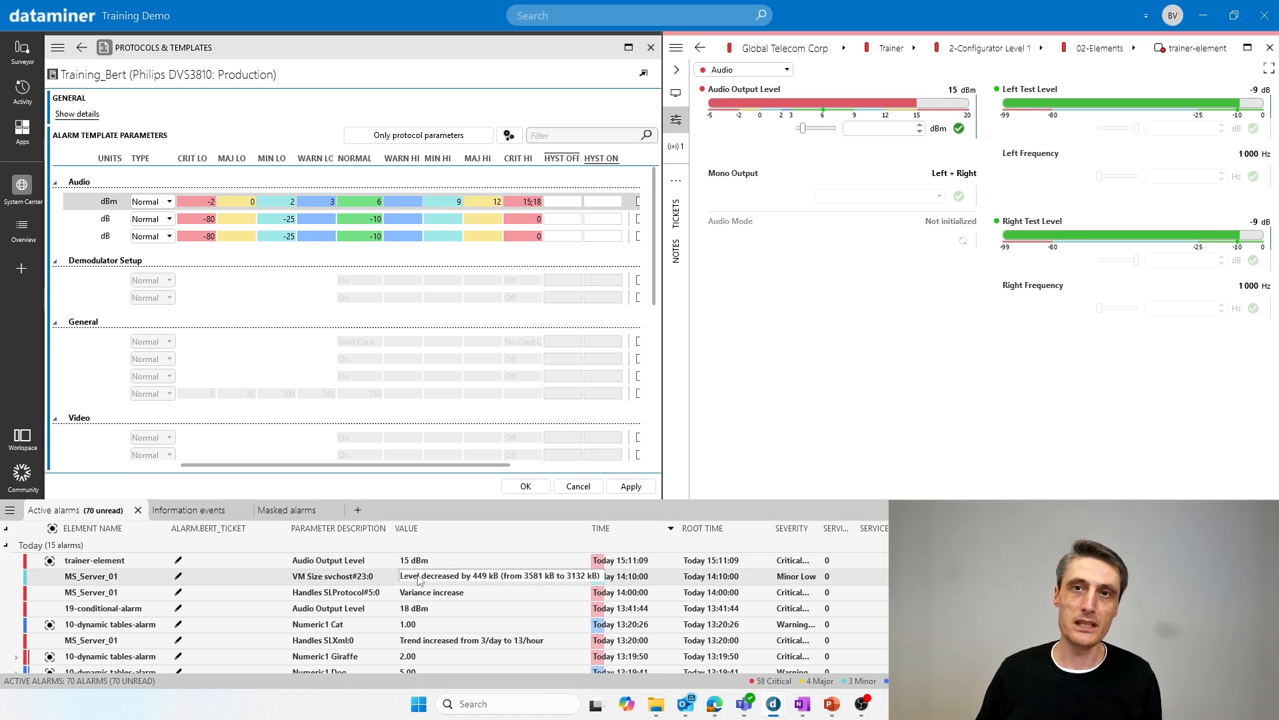
# Set trainer-element's Audio Output Level to 18 dBm, save the value, and select its entry in the active alarms.
pyautogui.click(921, 125)
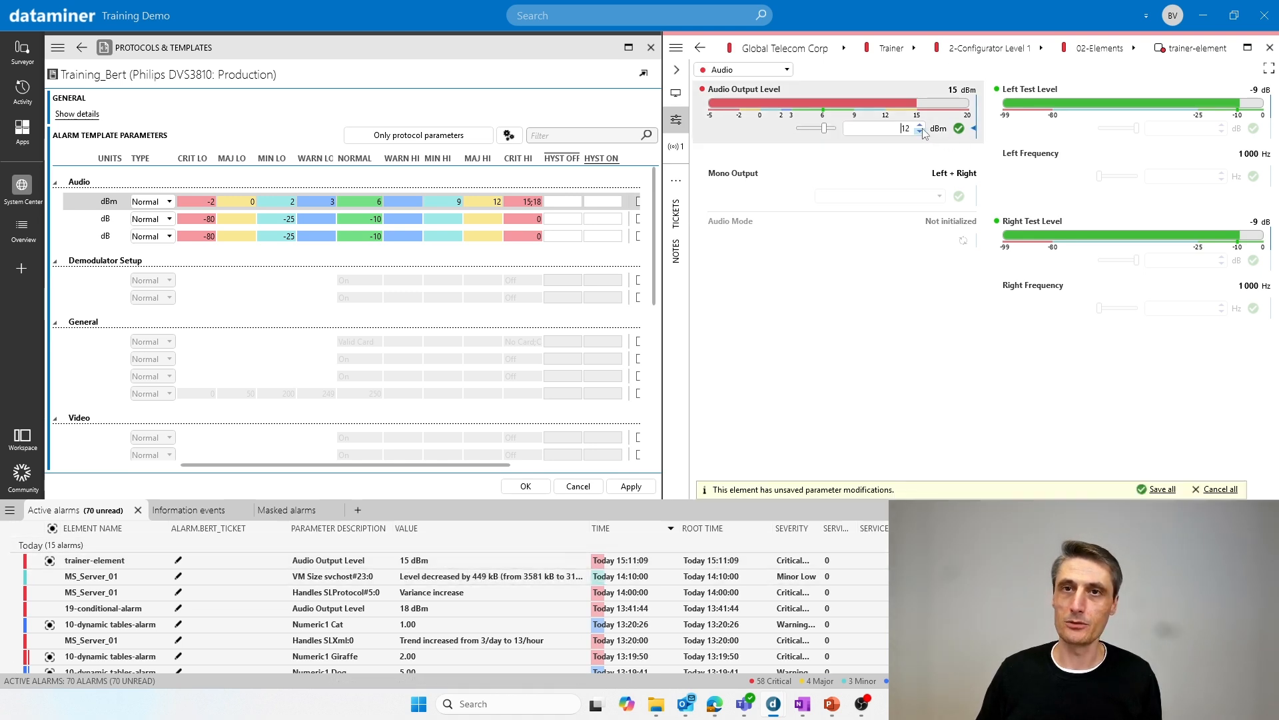
pyautogui.click(958, 128)
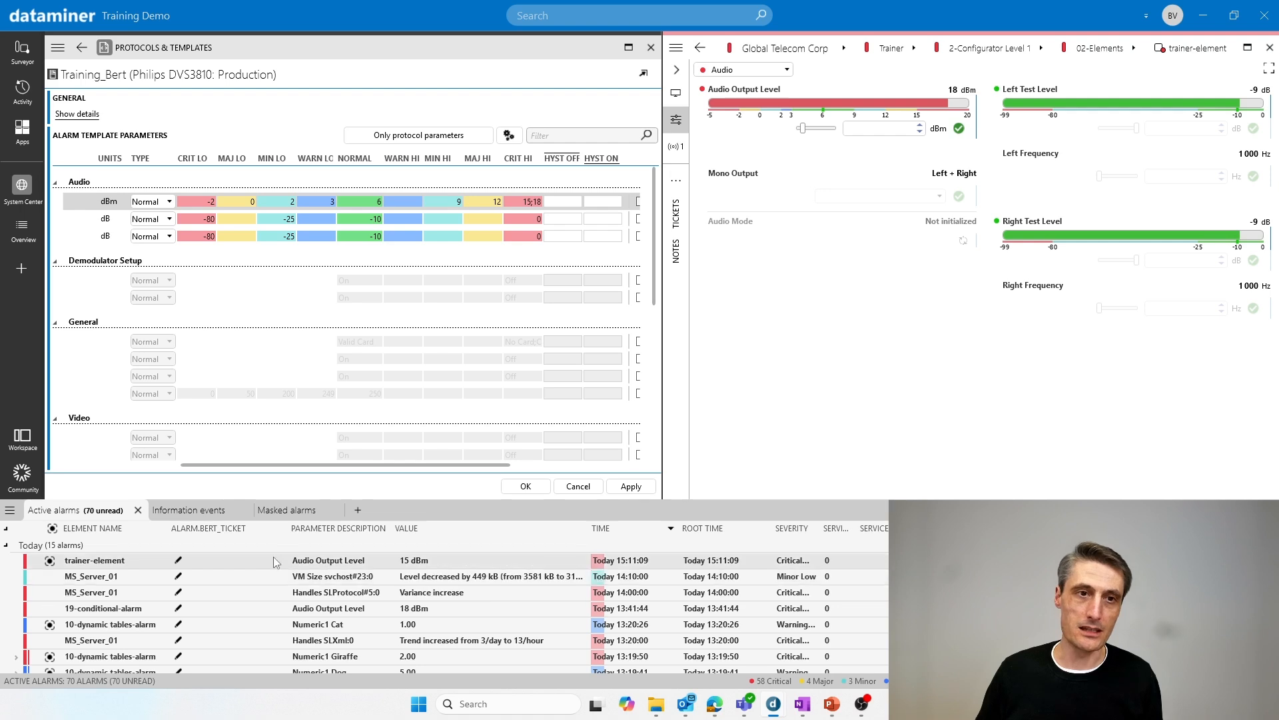
pyautogui.click(129, 560)
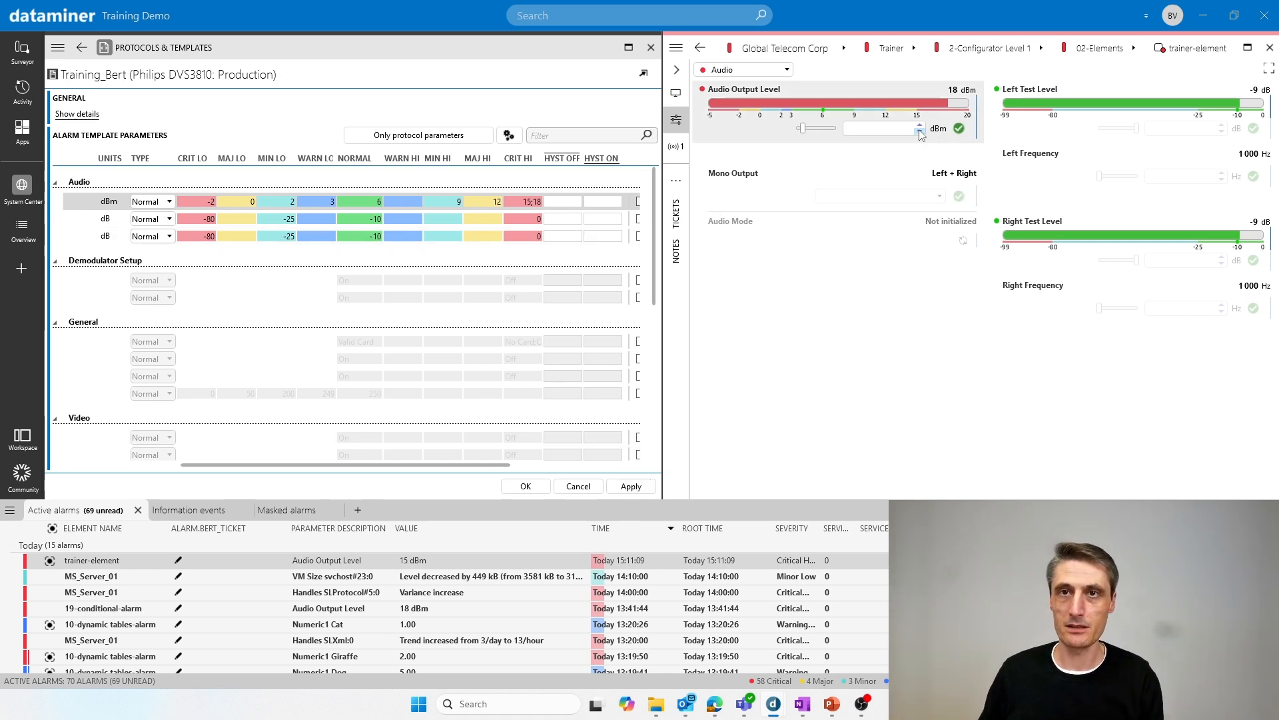
# Lower trainer-element's Audio Output Level to 6 dBm, save the value, and apply the alarm template changes.
pyautogui.click(920, 132)
pyautogui.click(920, 133)
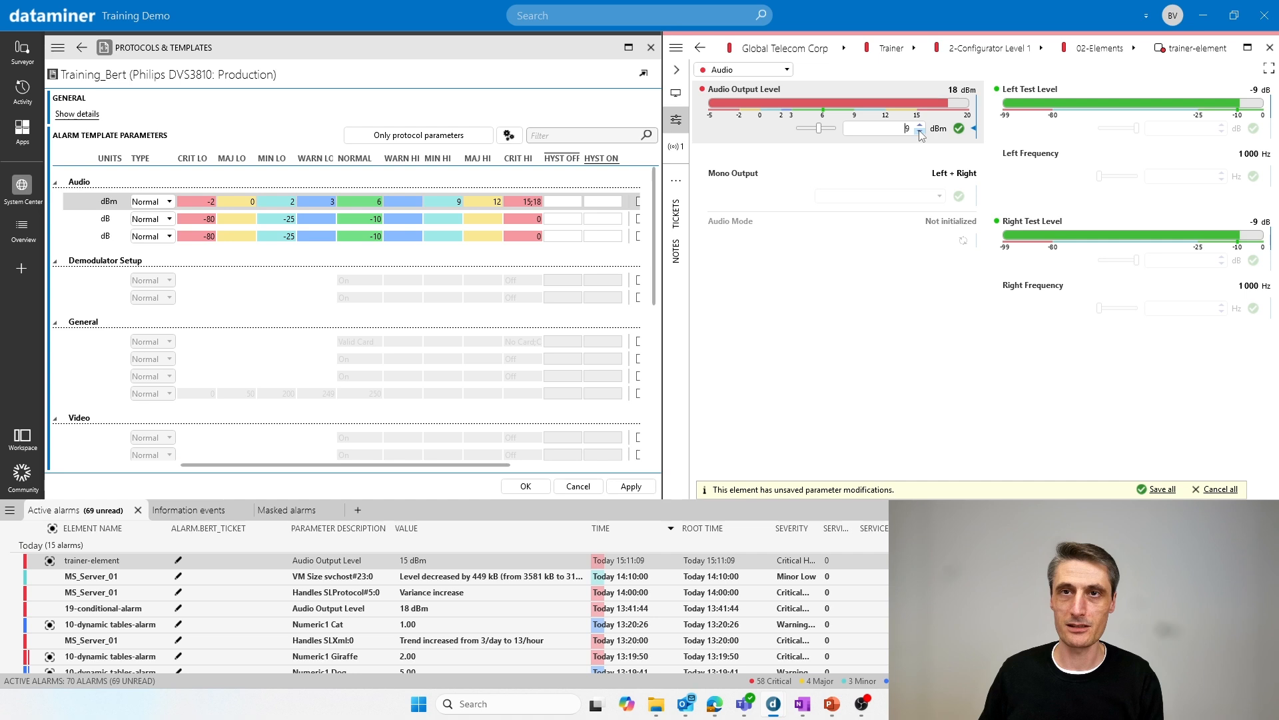
pyautogui.click(959, 128)
pyautogui.click(632, 486)
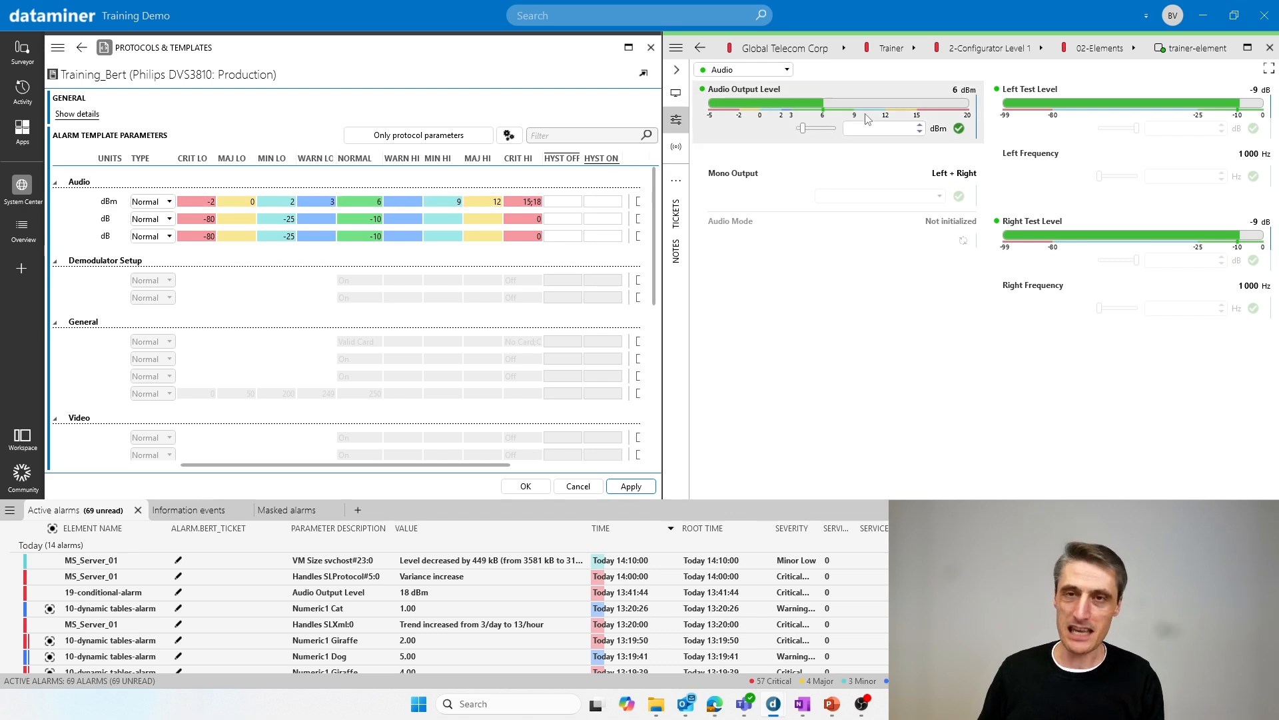
# Raise trainer-element's Audio Output Level to 15 dBm and save it with the updated alarm template in effect.
pyautogui.click(895, 126)
pyautogui.write('15')
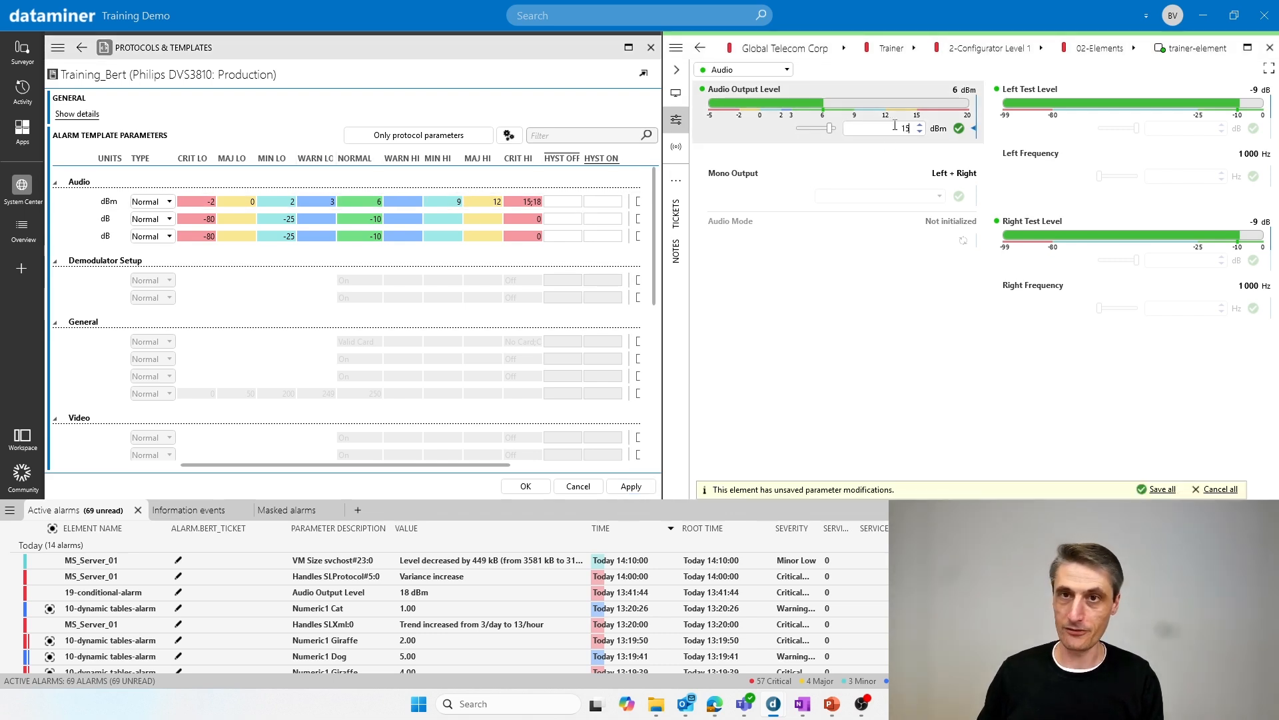
pyautogui.press('Return')
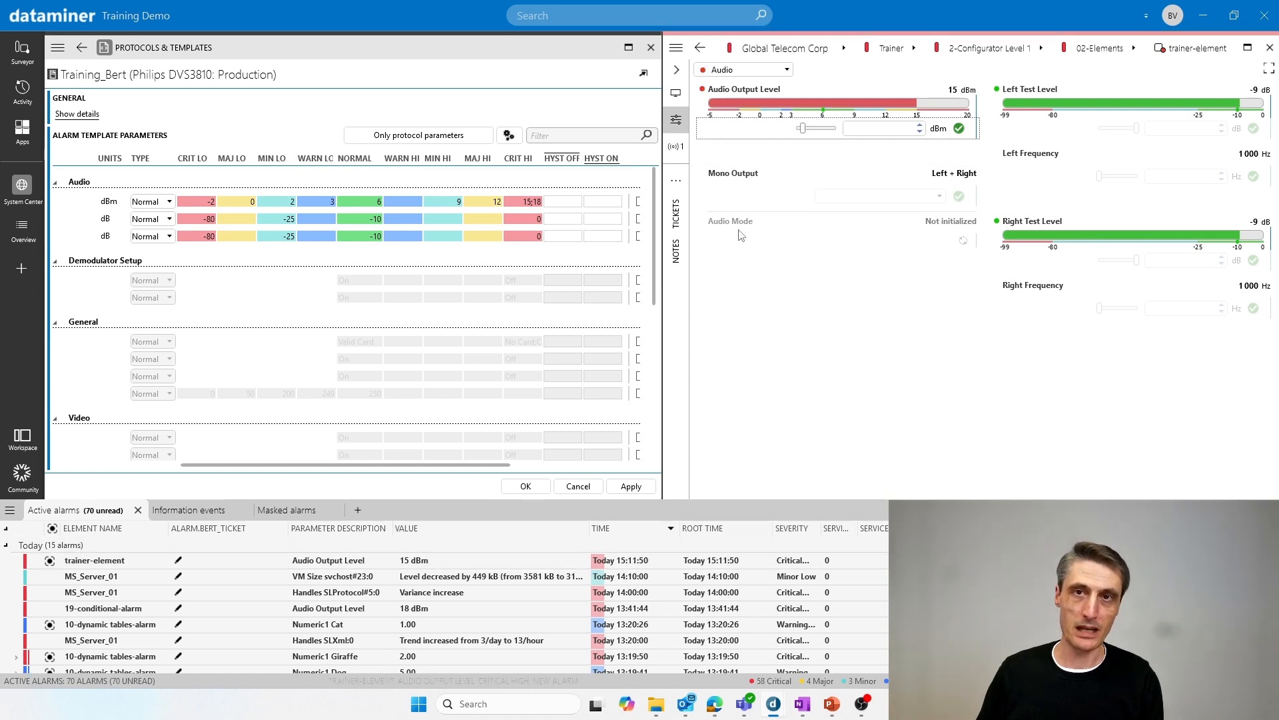
# Raise trainer-element's Audio Output Level to 18 dBm, save it, and expand the history of its active alarm.
pyautogui.click(920, 125)
pyautogui.click(920, 125)
pyautogui.click(920, 125)
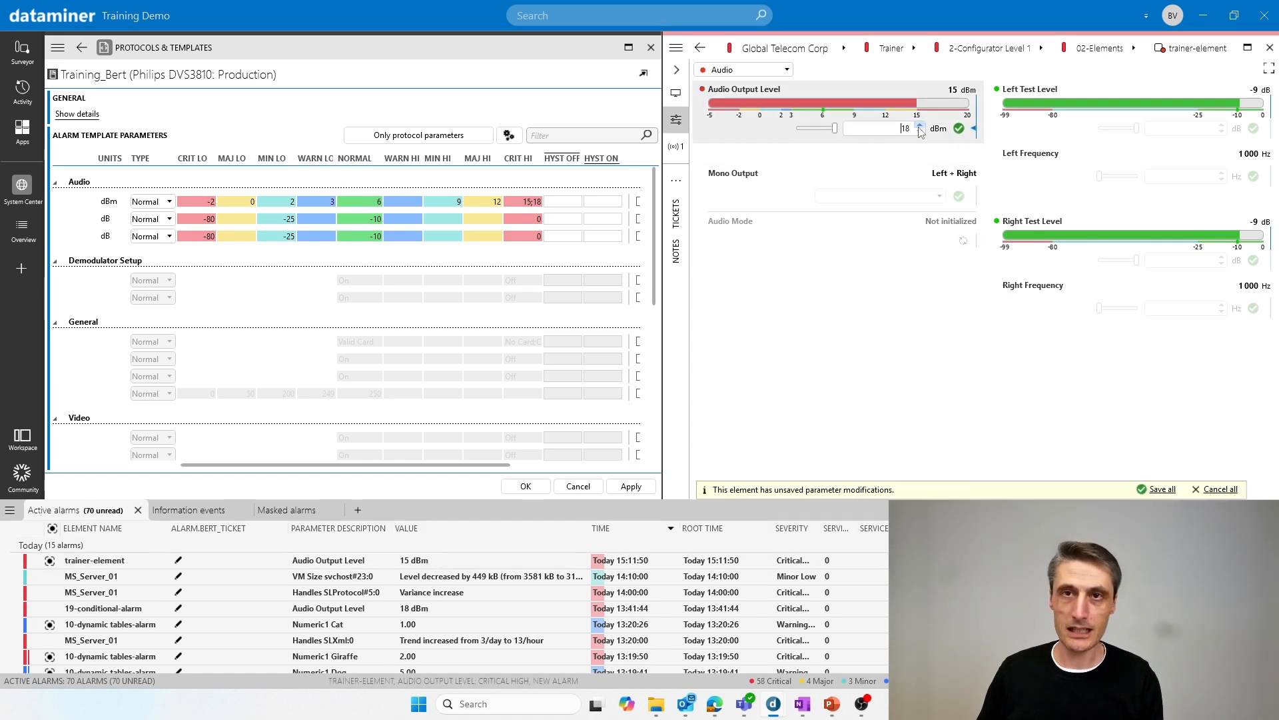
pyautogui.click(959, 129)
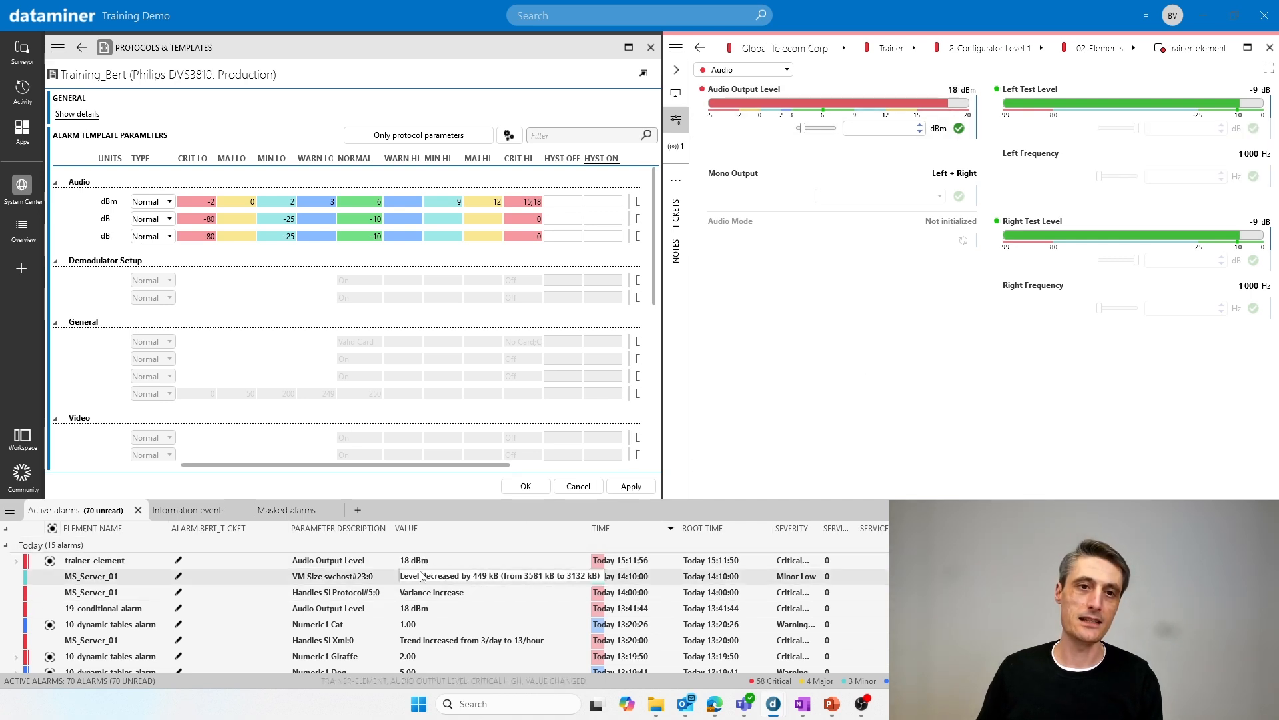
pyautogui.click(16, 561)
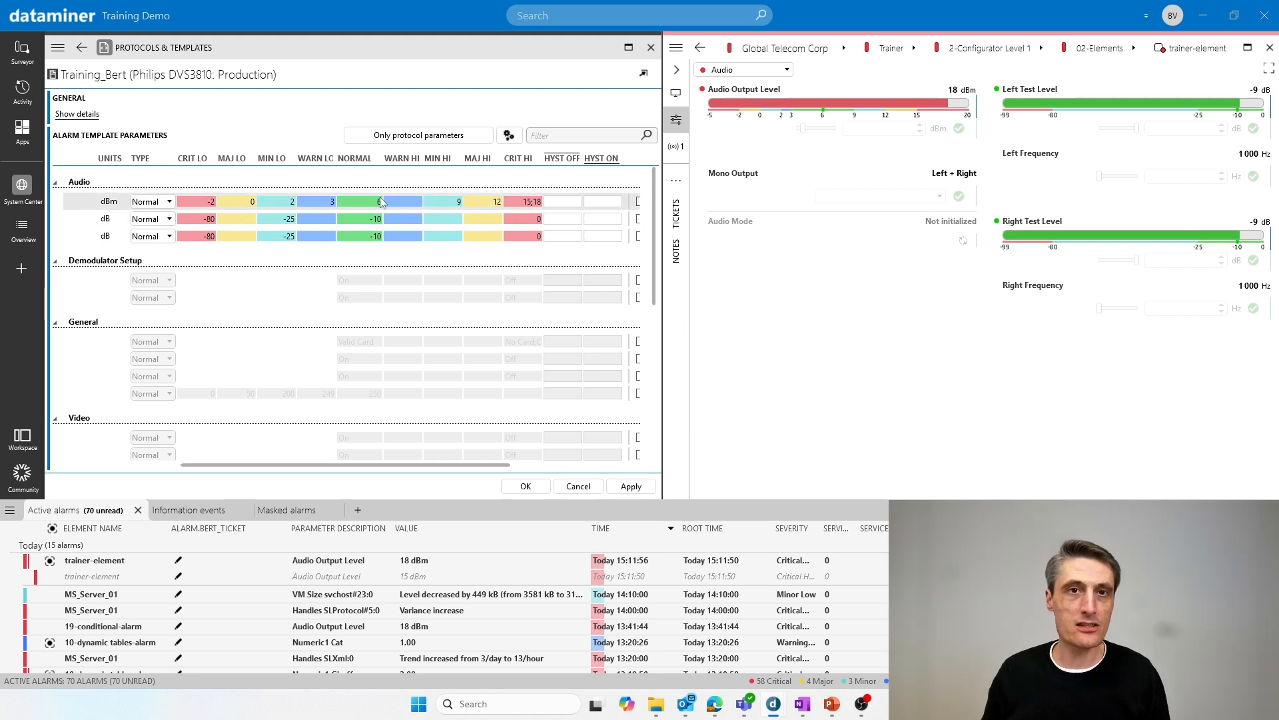
# Enable monitoring of Signal Strength in the alarm template's General group and inspect its Critical Low threshold.
pyautogui.moveTo(390, 466); pyautogui.dragTo(177, 476)
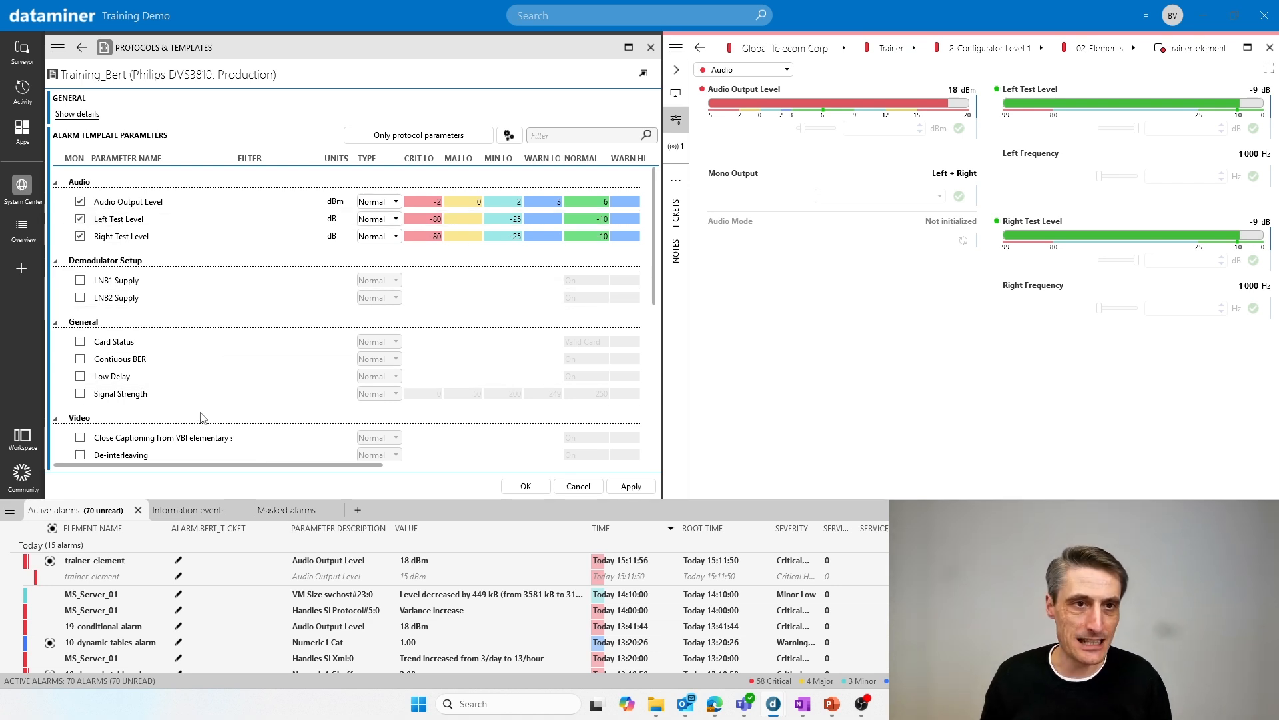
pyautogui.scroll(-10, 200, 416)
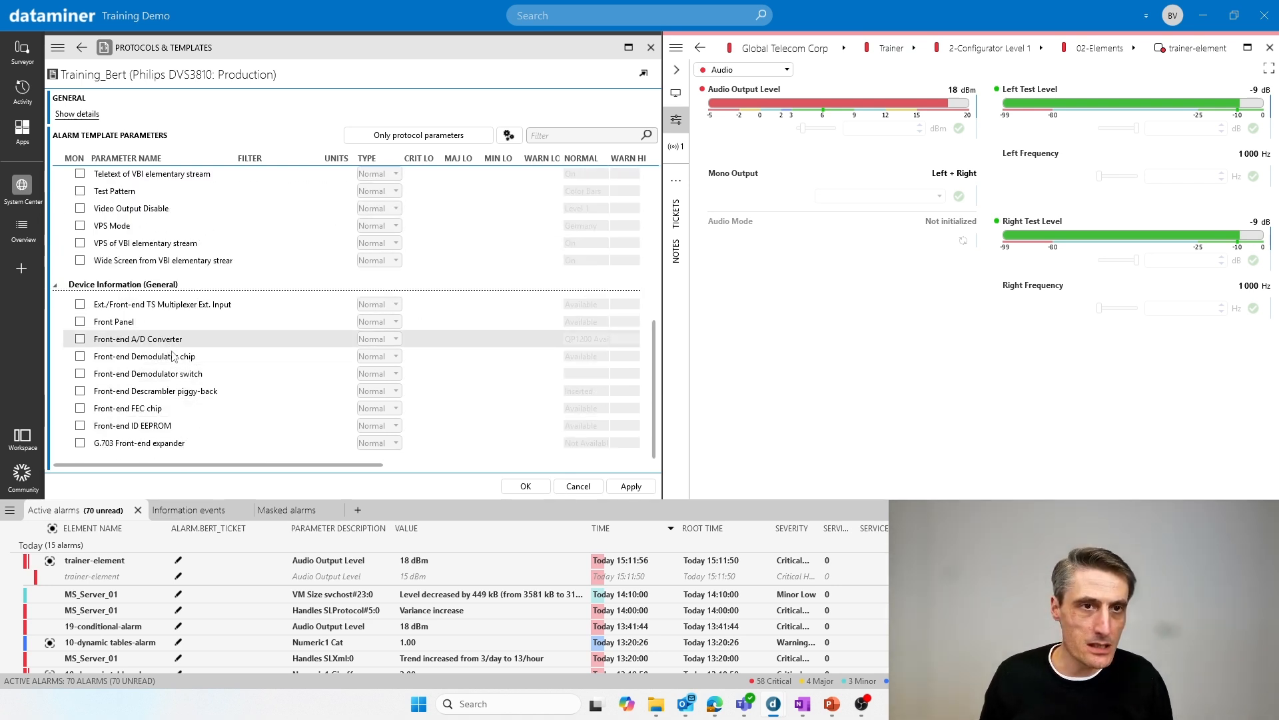
pyautogui.scroll(10, 228, 398)
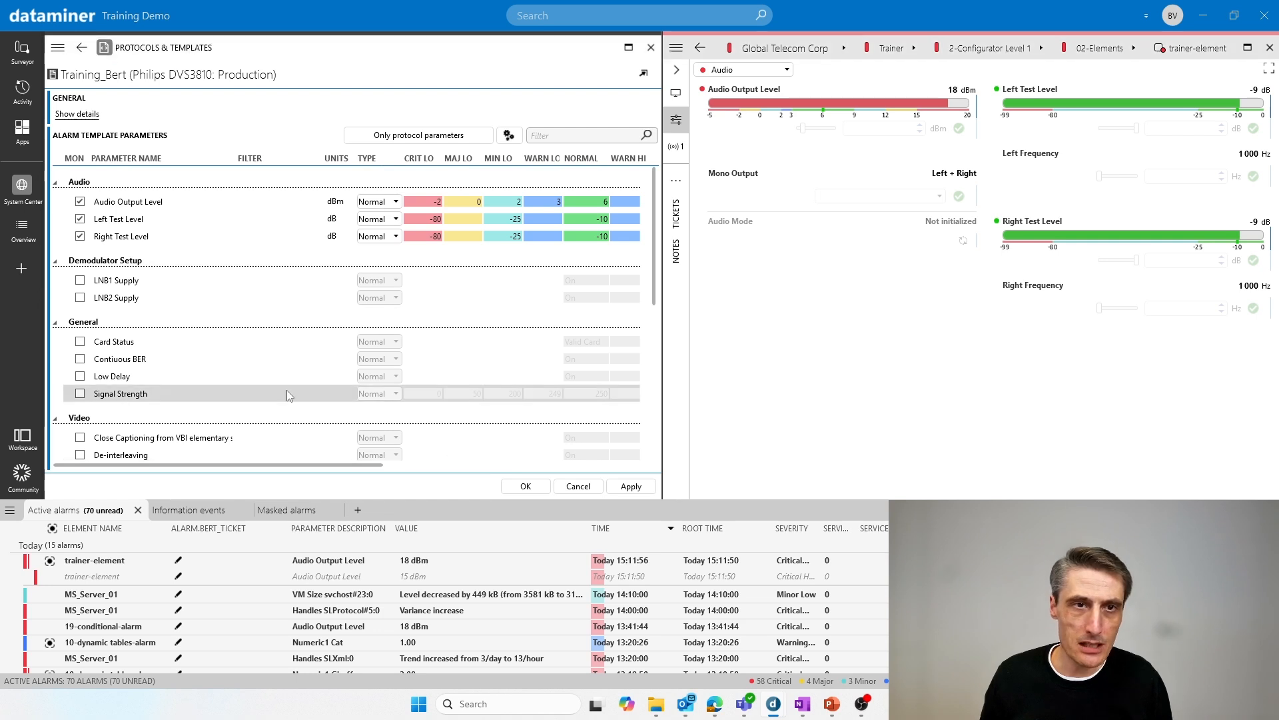
pyautogui.click(80, 394)
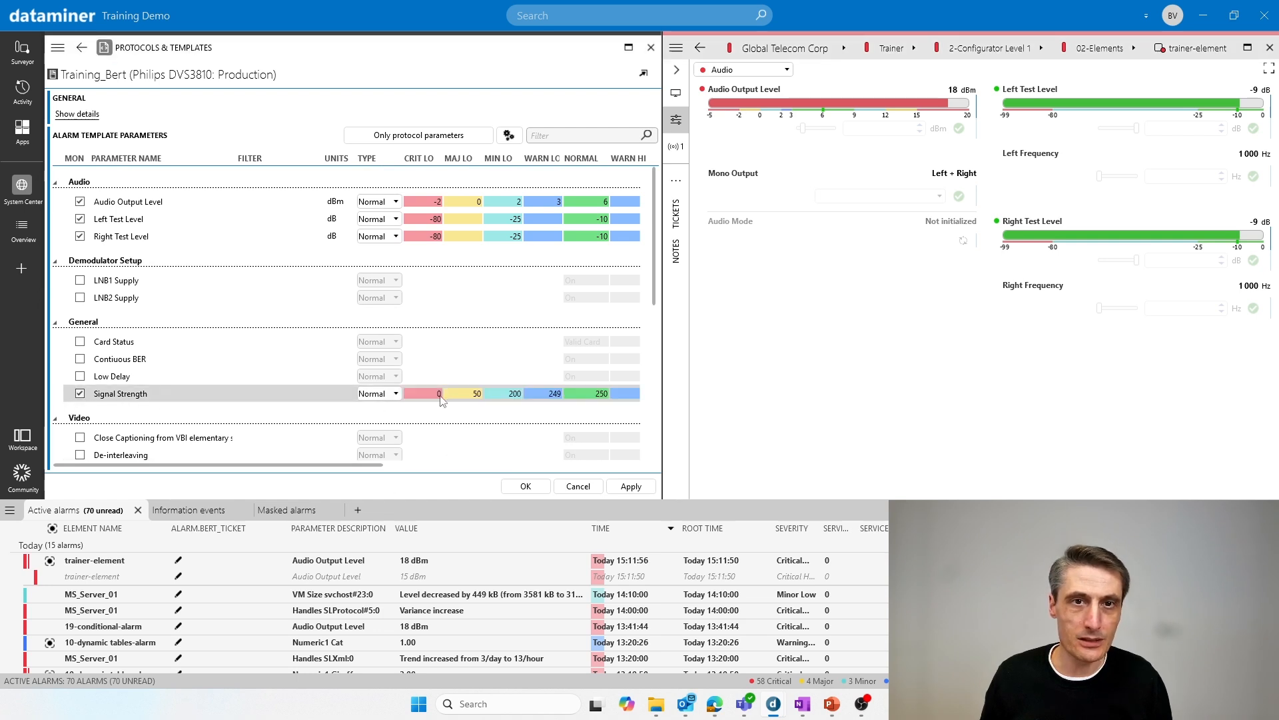
pyautogui.click(437, 394)
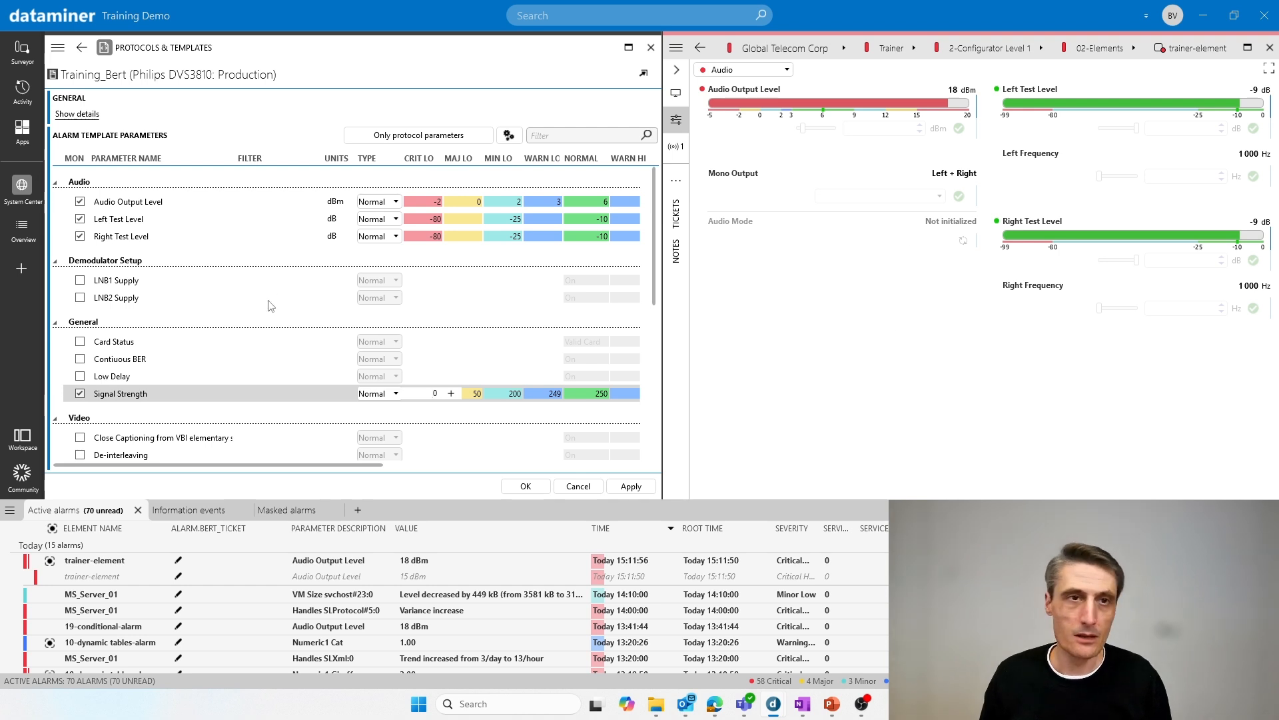
pyautogui.click(81, 392)
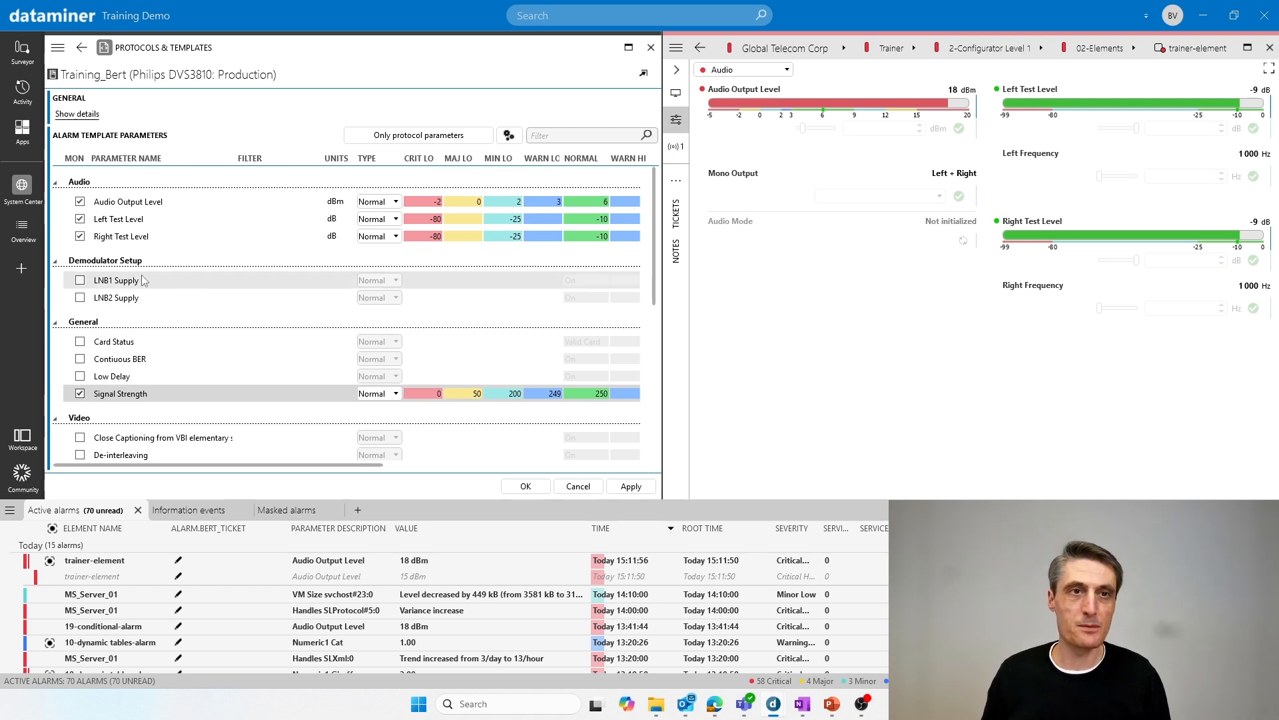
# Enable monitoring of LNB1 Supply and disable monitoring of Signal Strength in the alarm template.
pyautogui.click(420, 235)
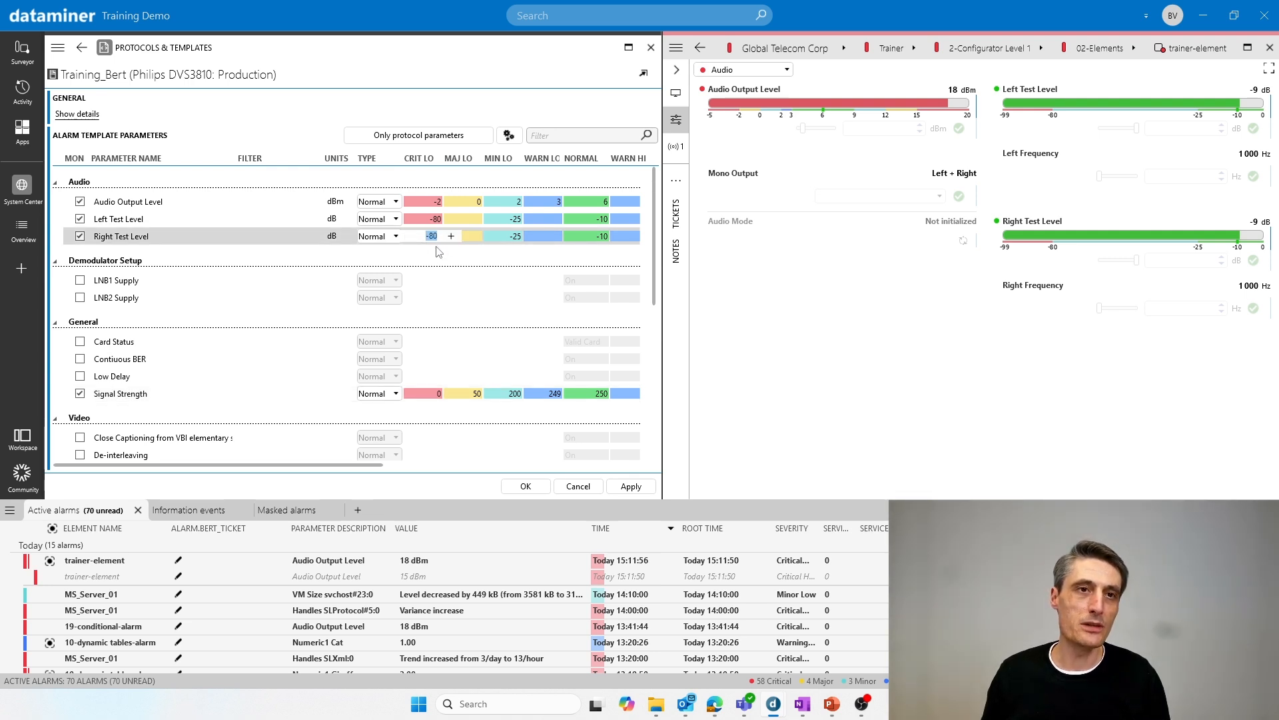
pyautogui.click(160, 292)
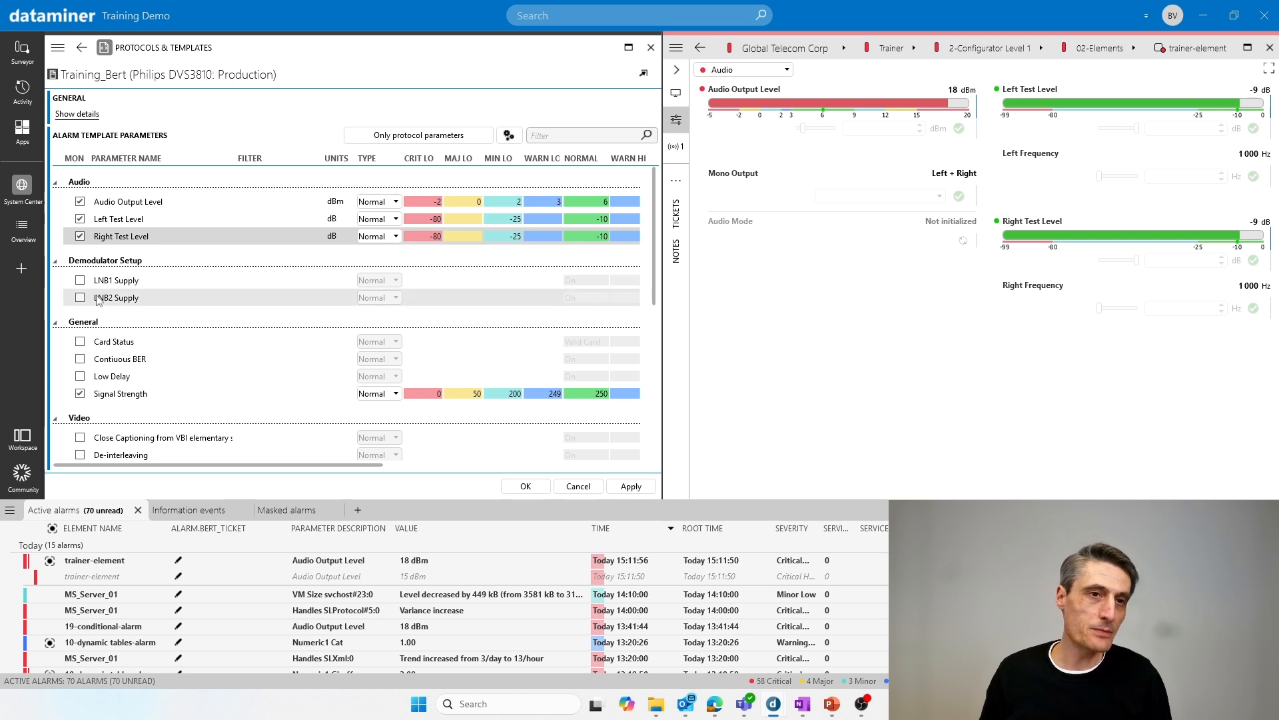
pyautogui.click(80, 280)
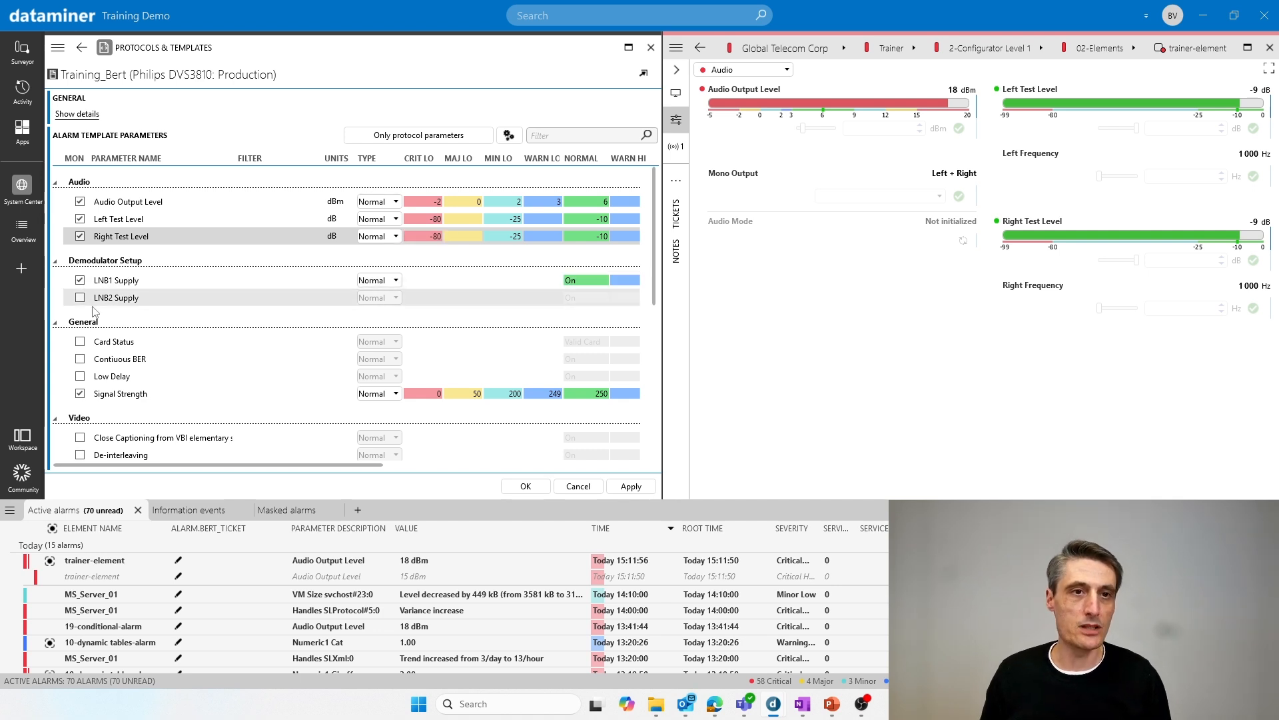
pyautogui.click(80, 393)
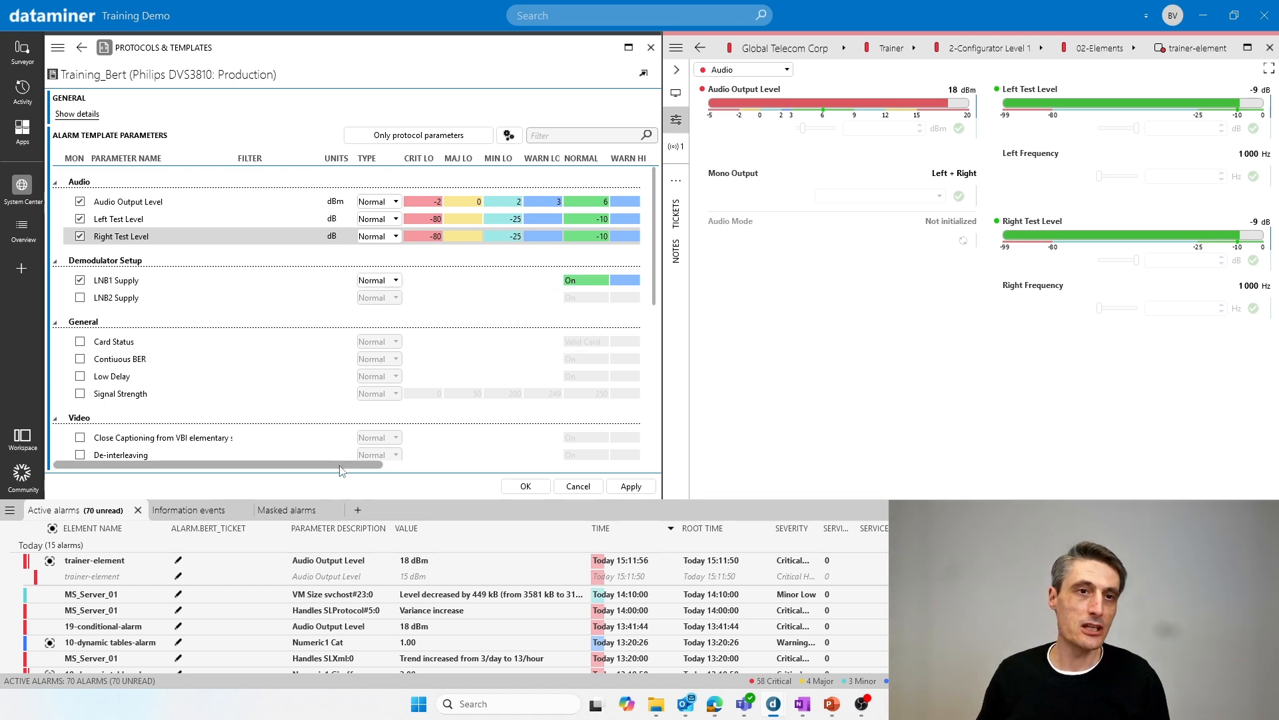
pyautogui.moveTo(340, 466)
pyautogui.mouseDown()
pyautogui.moveTo(390, 471)
pyautogui.moveTo(322, 474)
pyautogui.mouseUp()
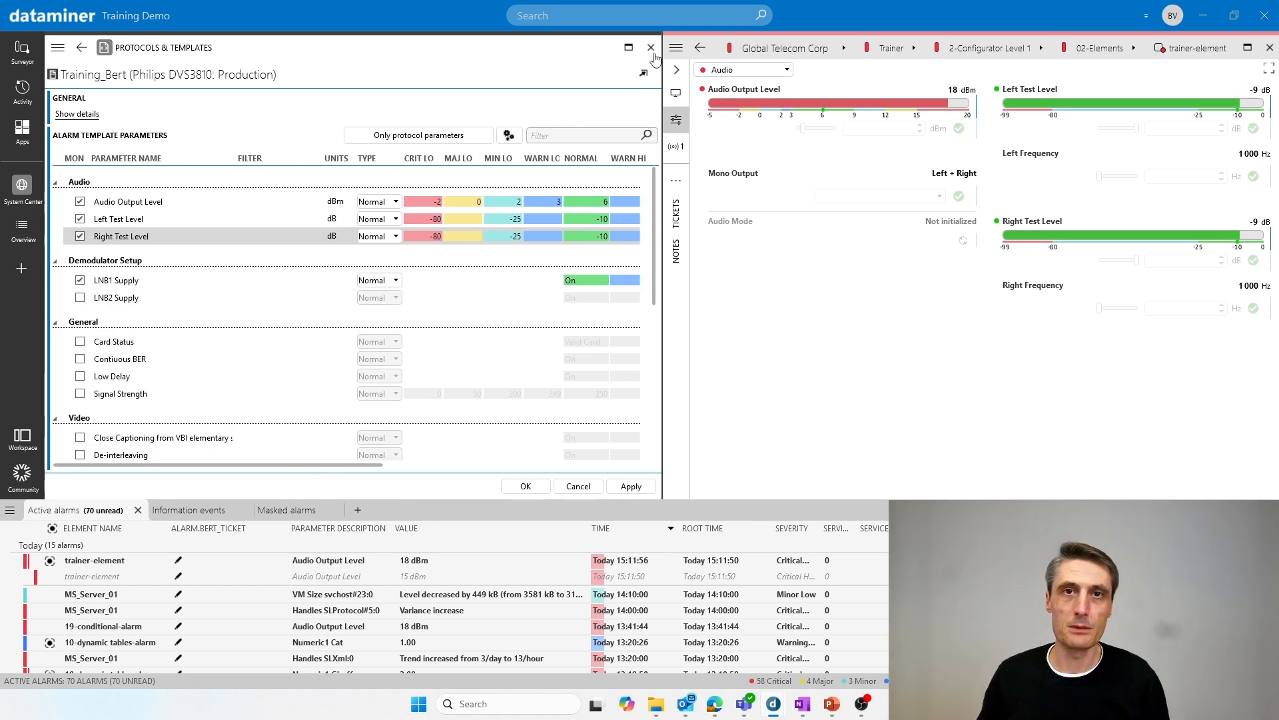
# Maximize the alarm template card and assign LNB1 Supply's Off value to Major High.
pyautogui.click(629, 46)
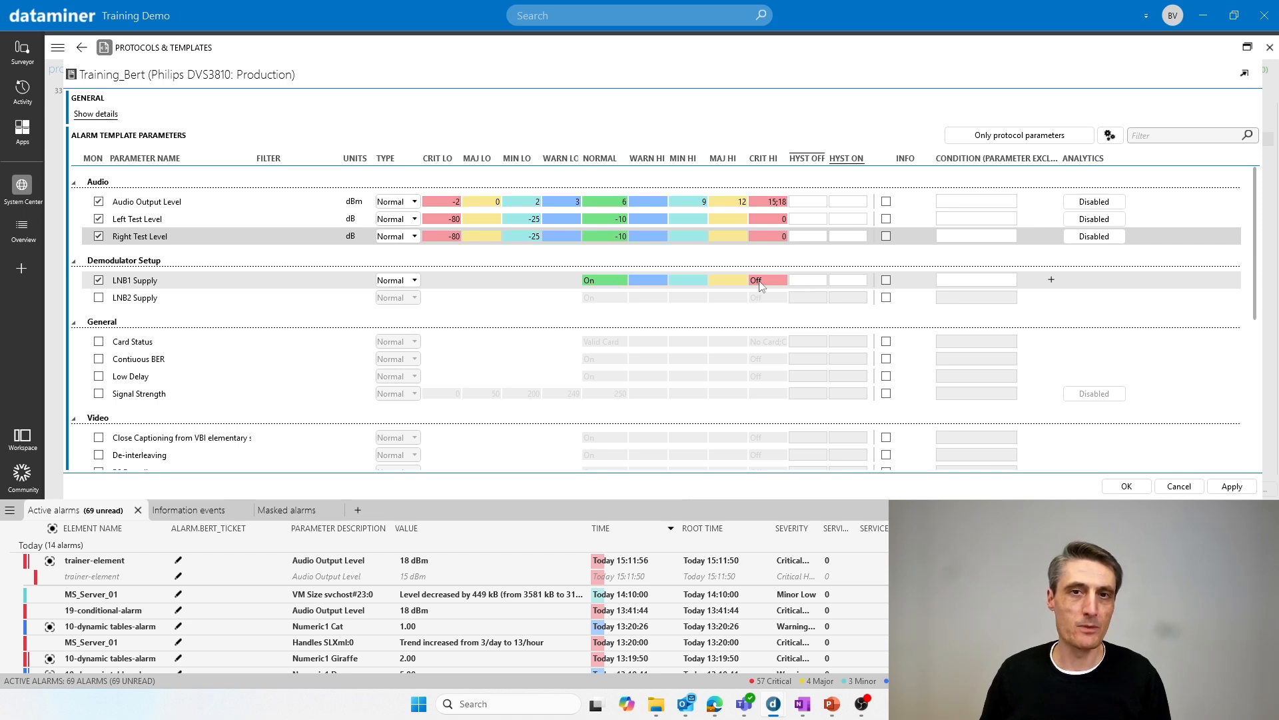
pyautogui.click(725, 280)
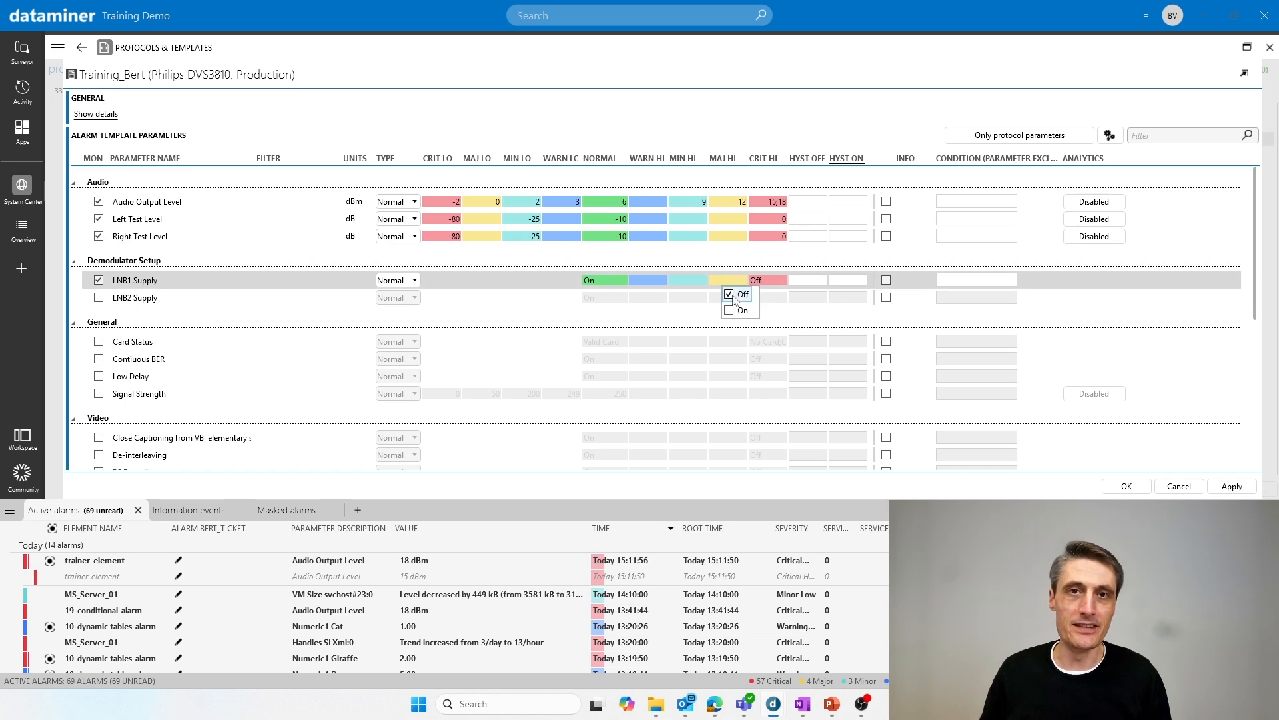
pyautogui.click(729, 256)
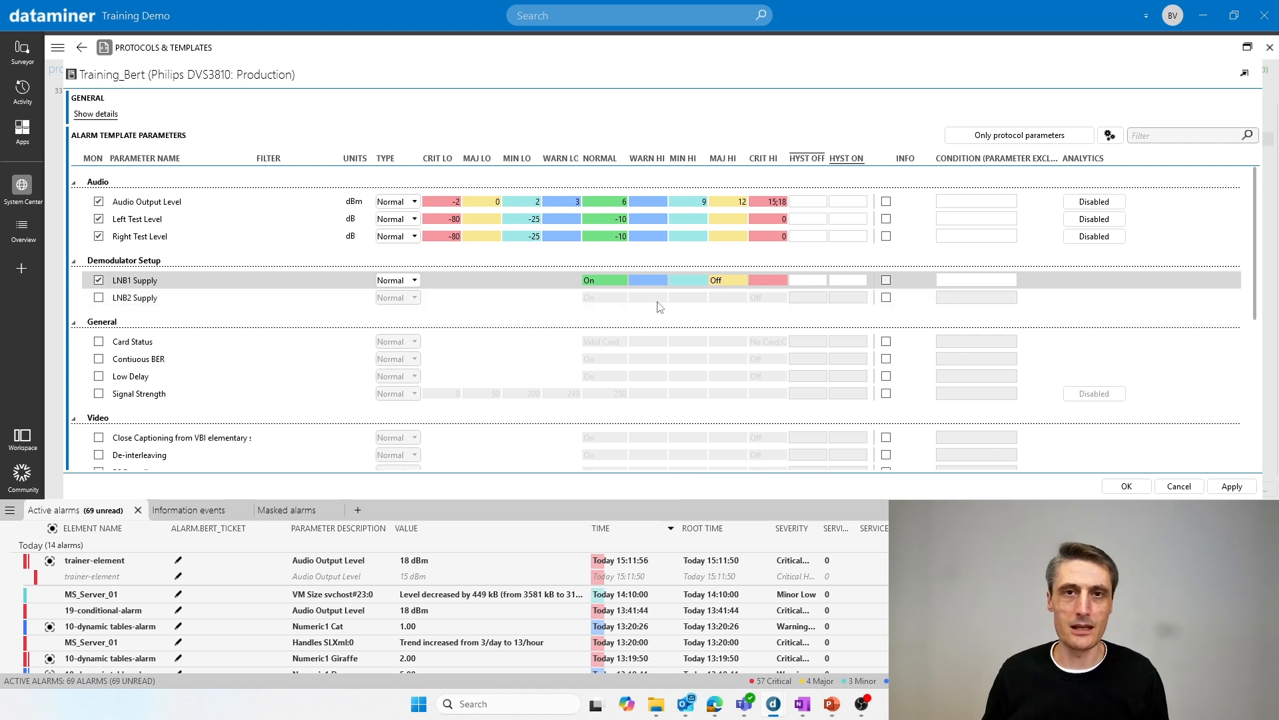
# Enable monitoring of Card Status and assign Unknown Card to its Minor High severity.
pyautogui.click(99, 341)
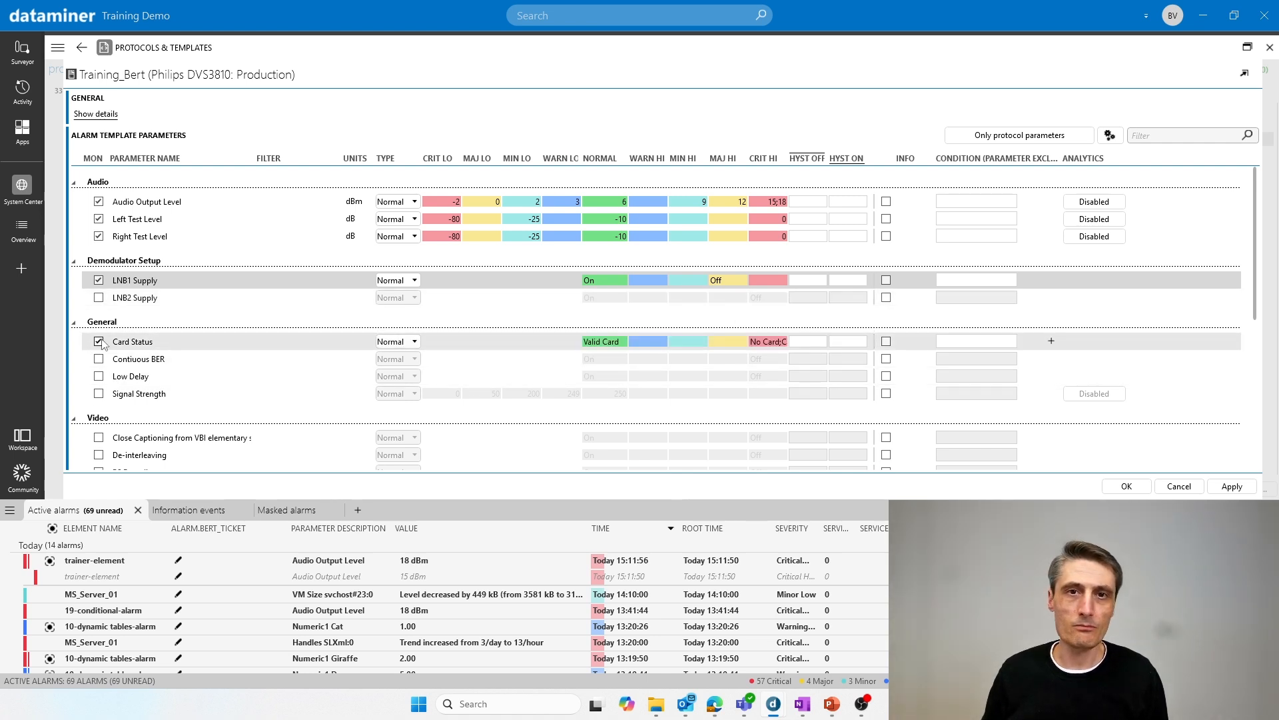
pyautogui.click(641, 343)
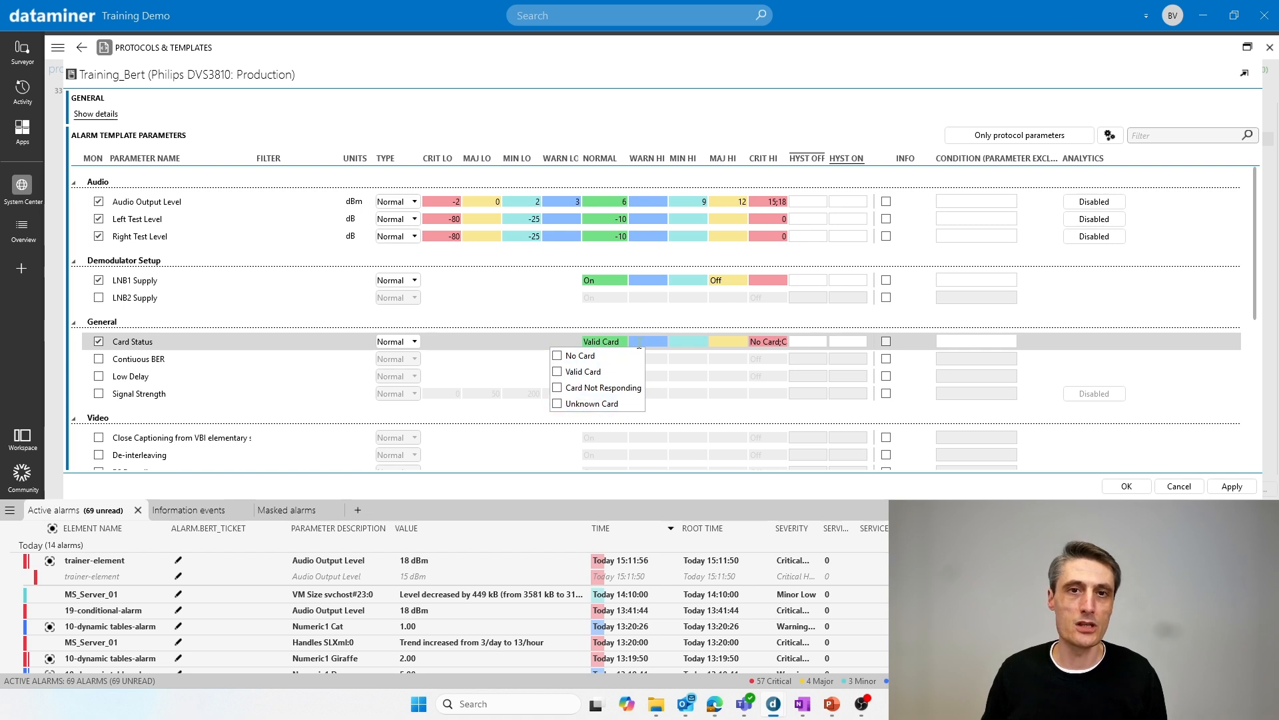
pyautogui.click(676, 339)
pyautogui.click(686, 341)
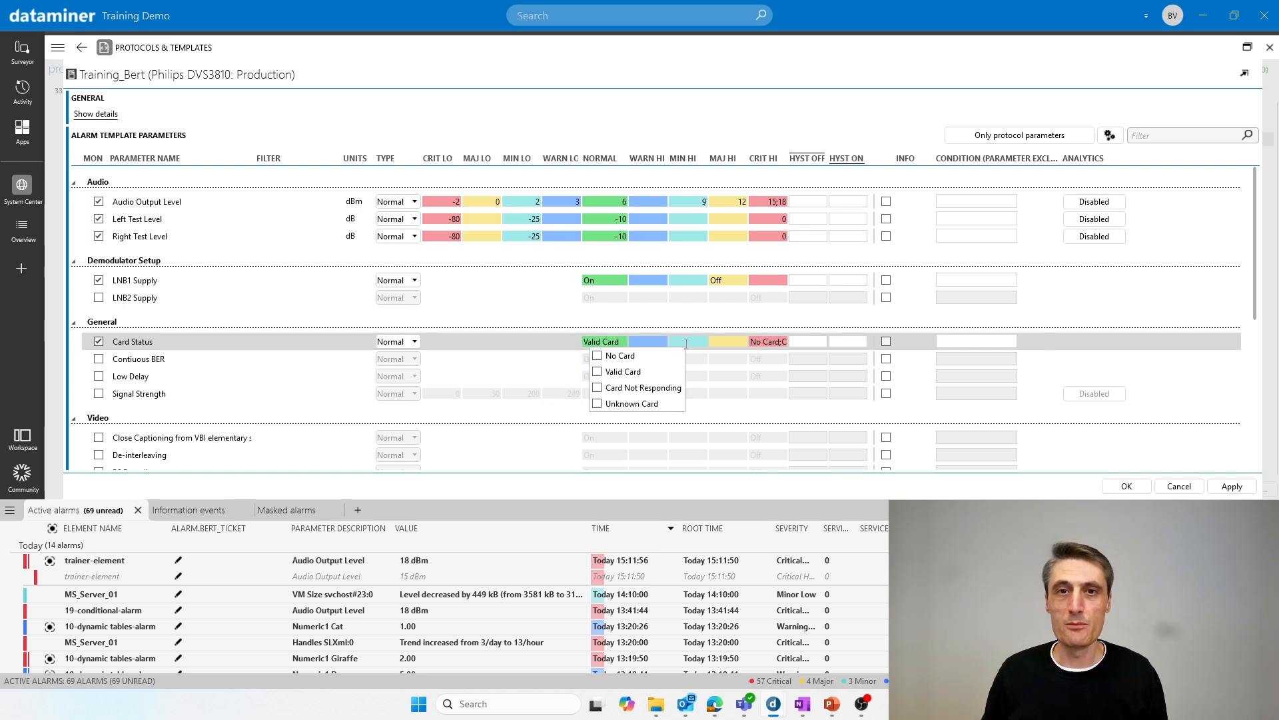
pyautogui.click(597, 404)
pyautogui.click(717, 357)
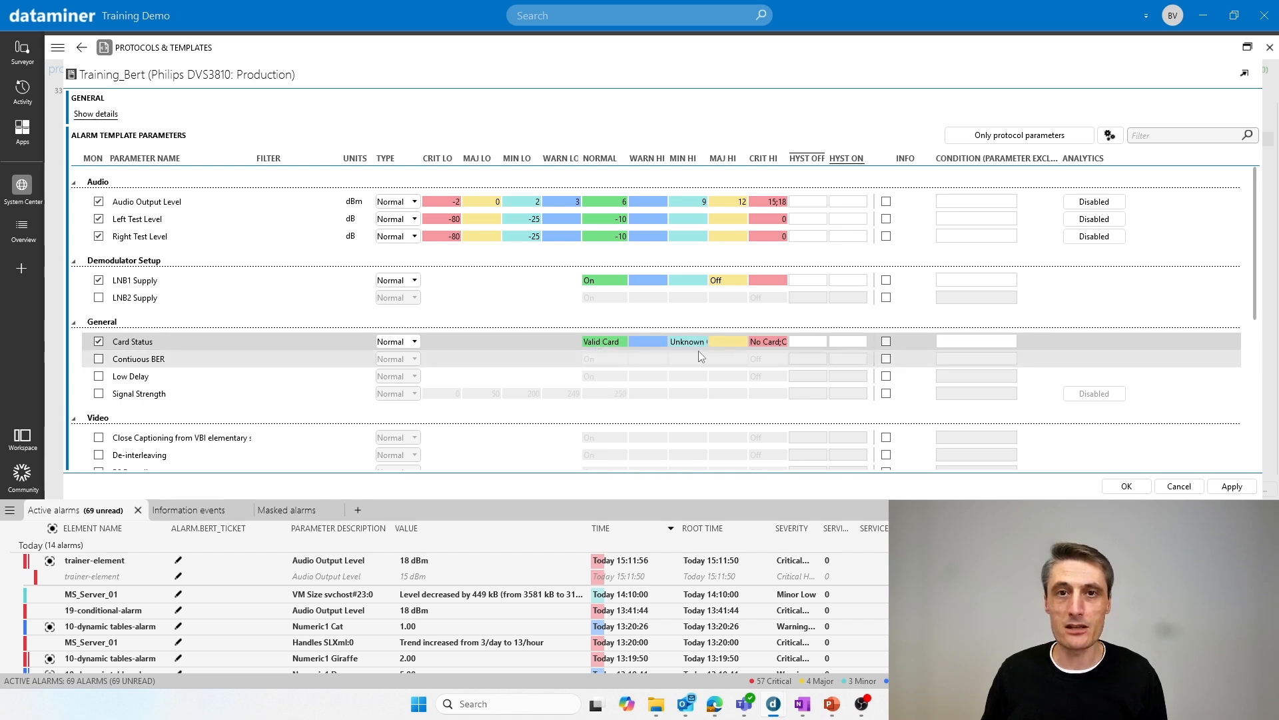
# Review the Critical High values of Card Status and Audio Output Level, and the Critical Low threshold of Right Test Level.
pyautogui.click(757, 343)
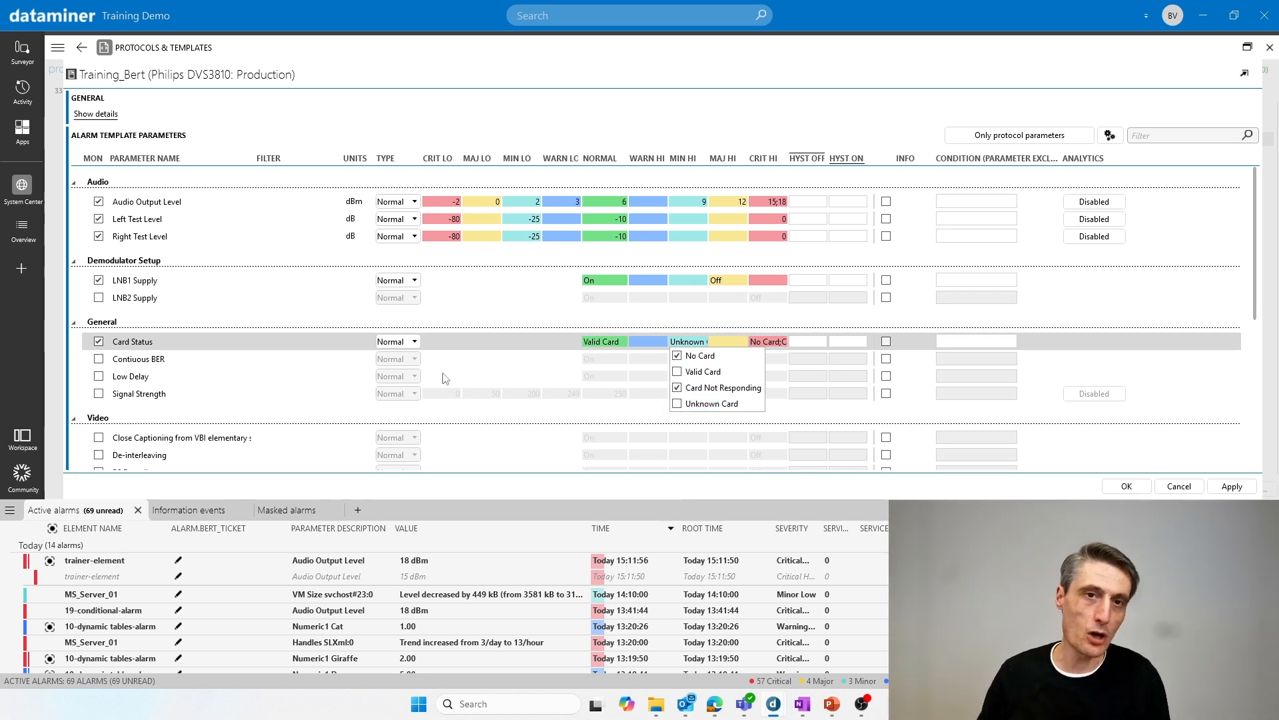
pyautogui.click(694, 268)
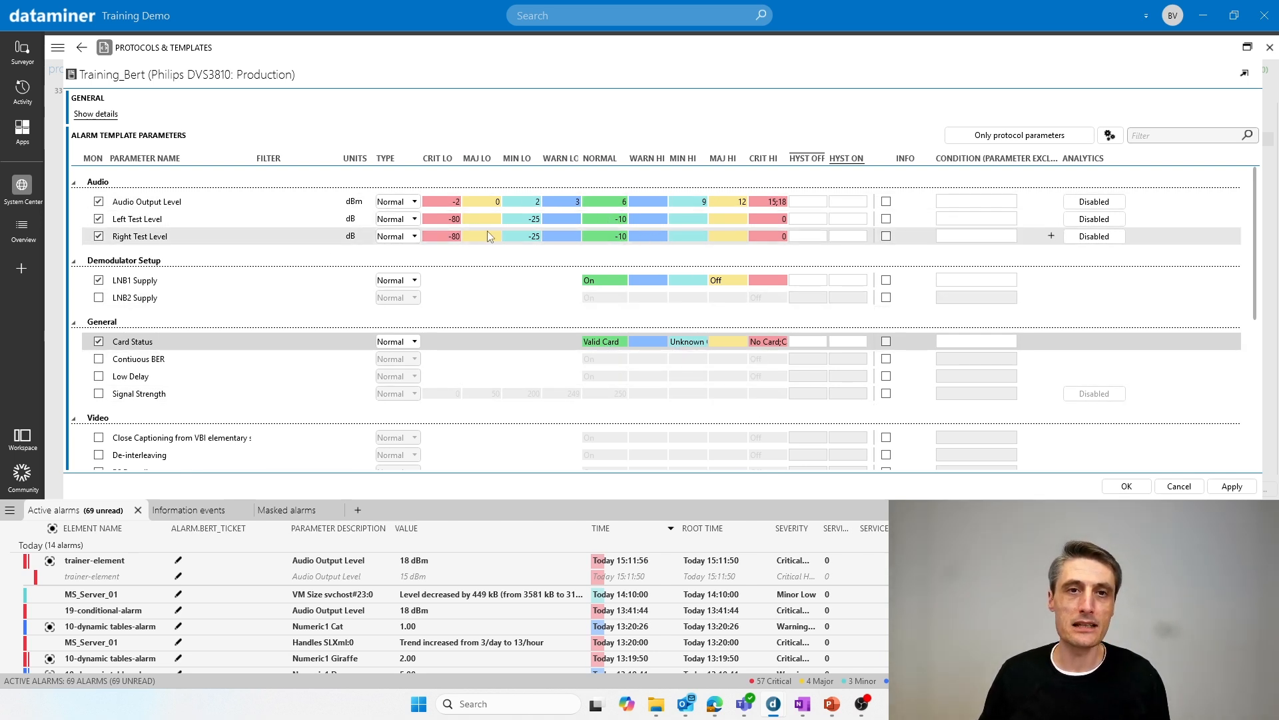
pyautogui.click(443, 235)
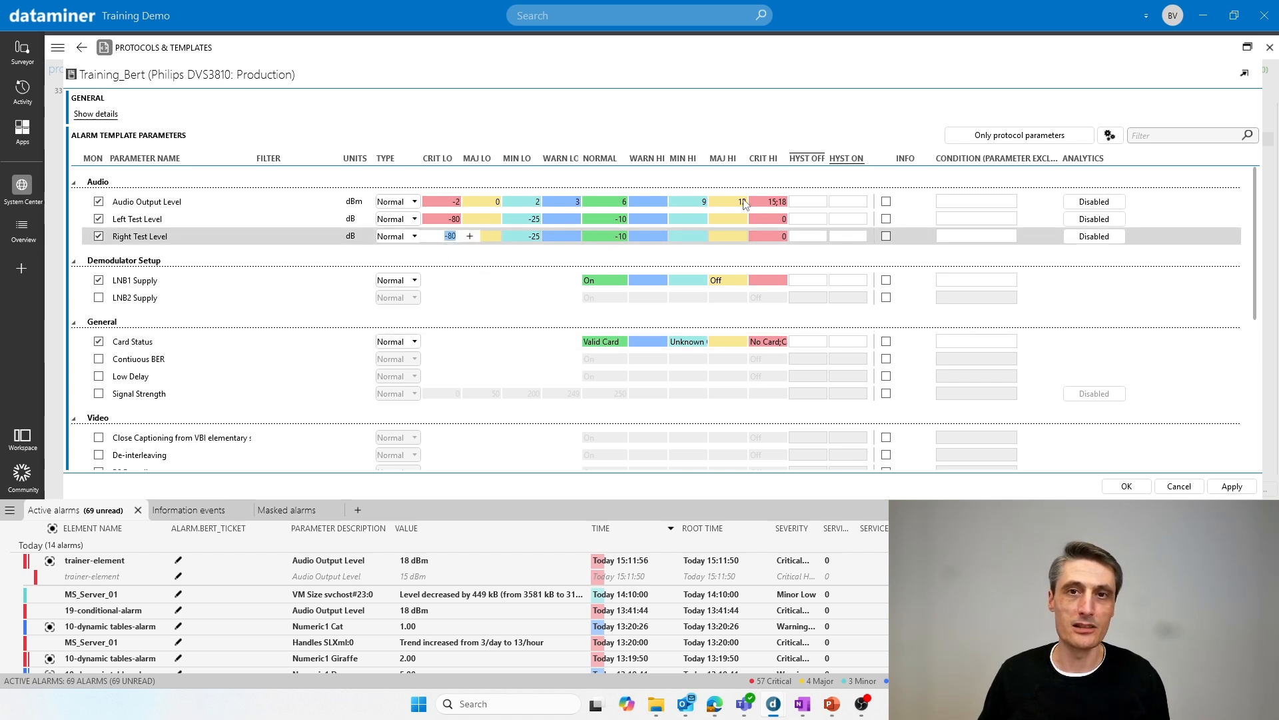
pyautogui.click(765, 201)
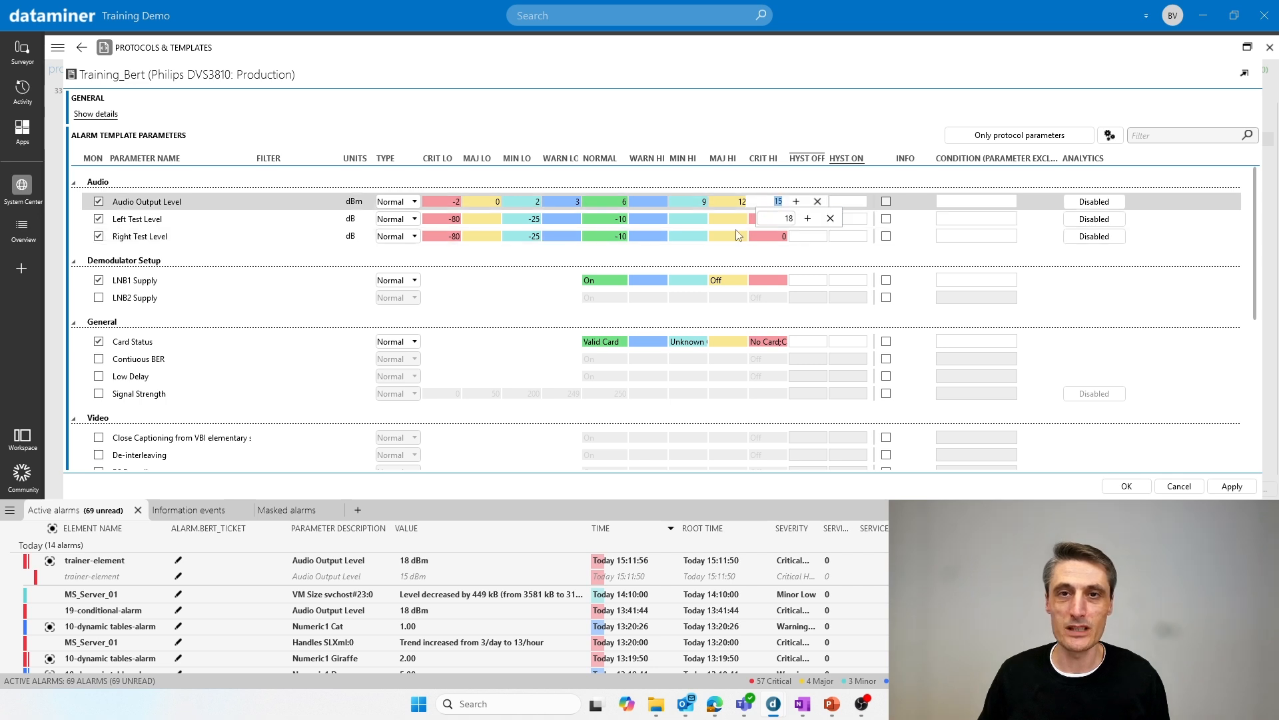
pyautogui.click(730, 262)
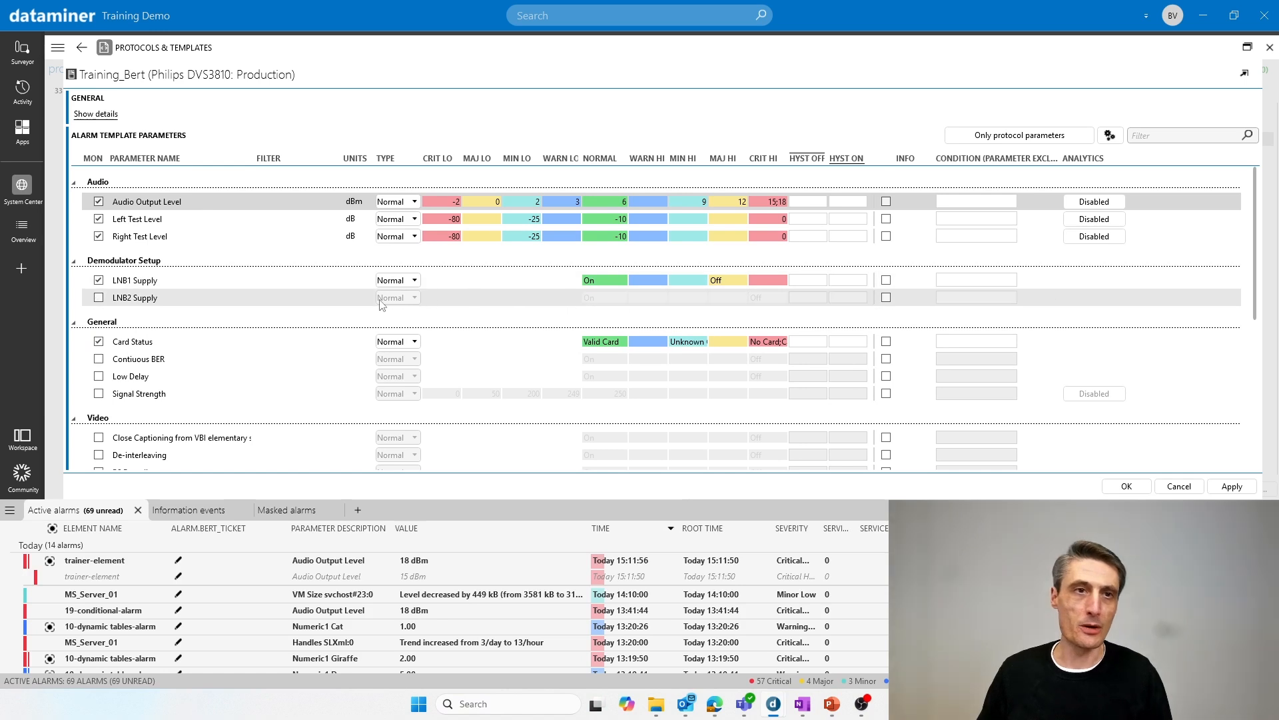
# Disable monitoring of Card Status, reassign LNB1 Supply's Off value to Critical High, and apply the alarm template.
pyautogui.click(99, 342)
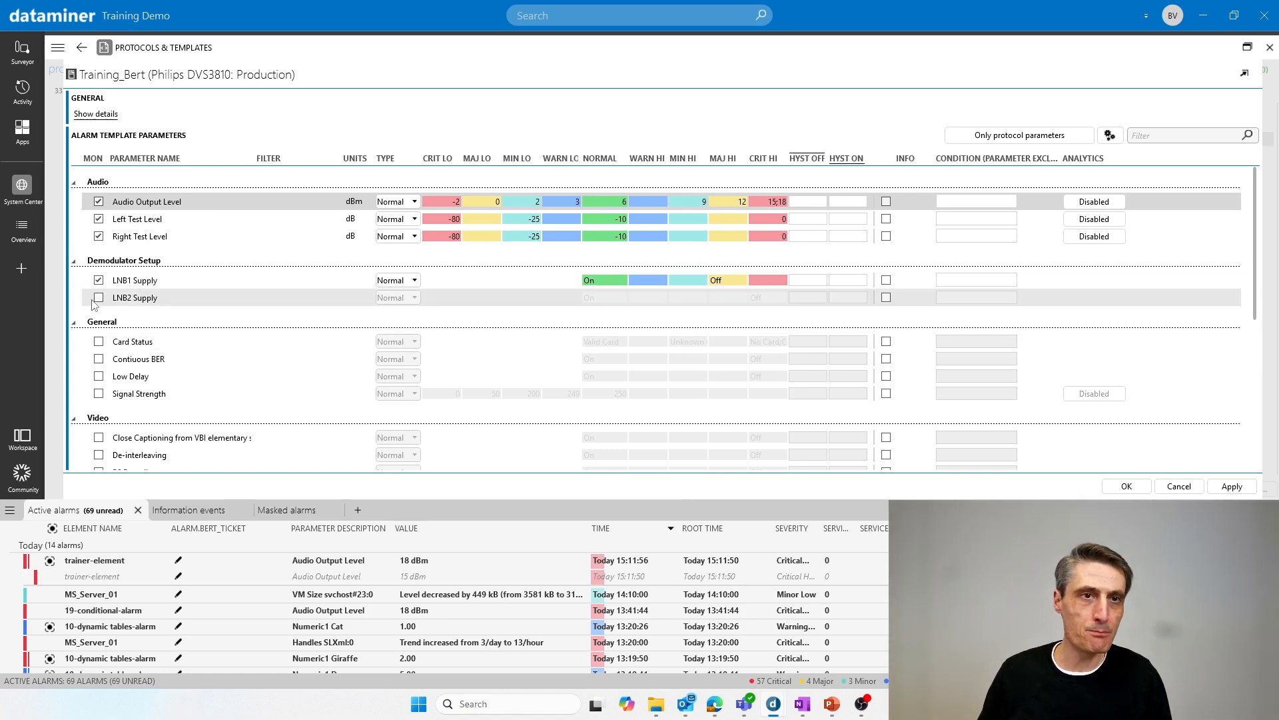
pyautogui.click(776, 280)
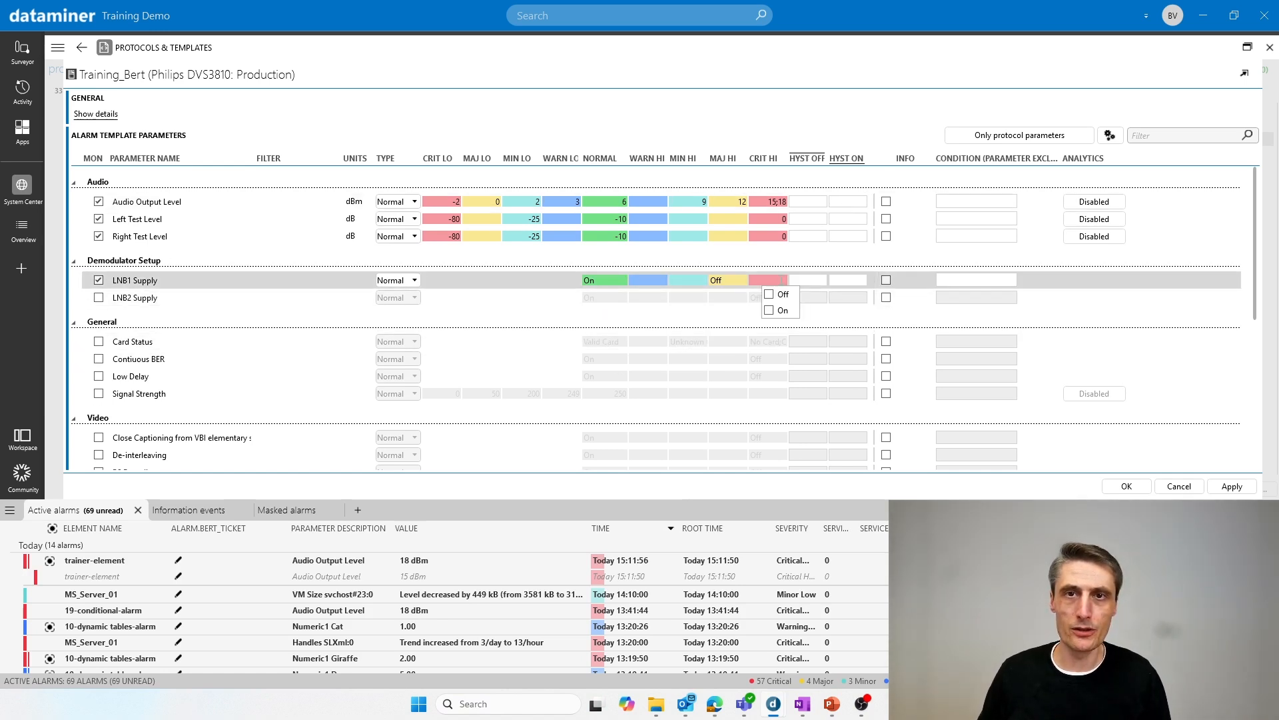
pyautogui.click(773, 281)
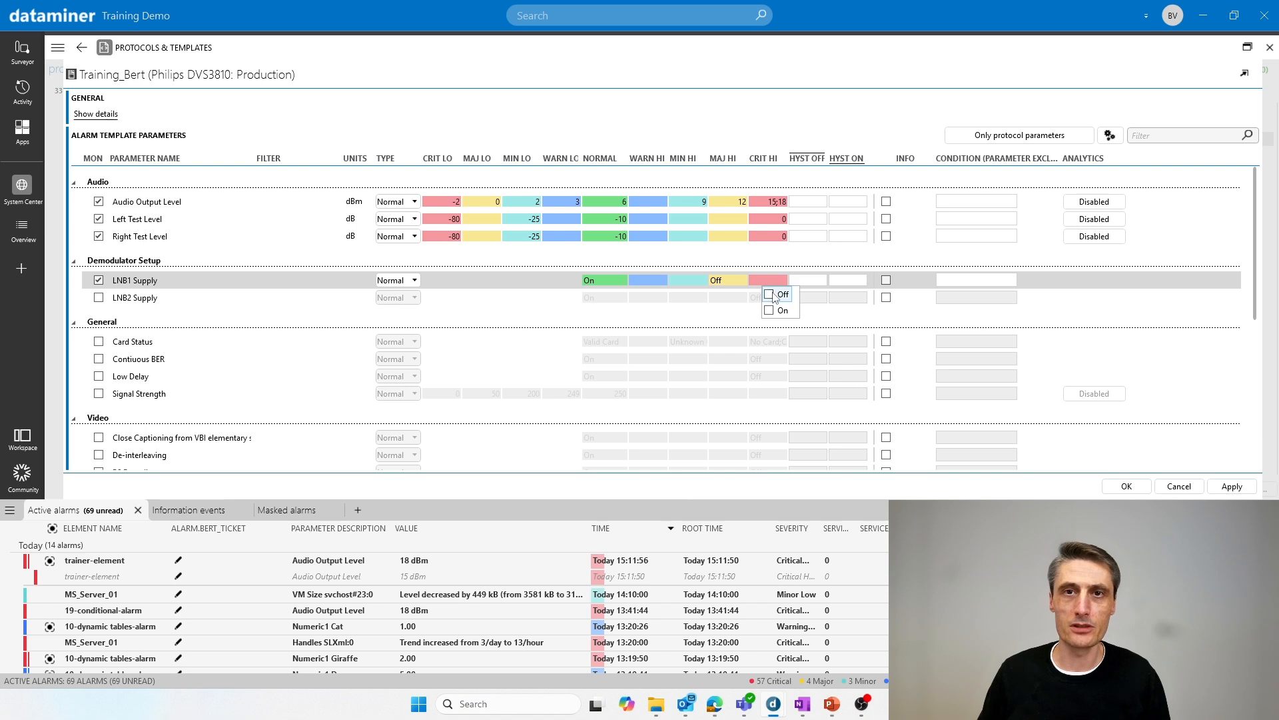
pyautogui.click(777, 272)
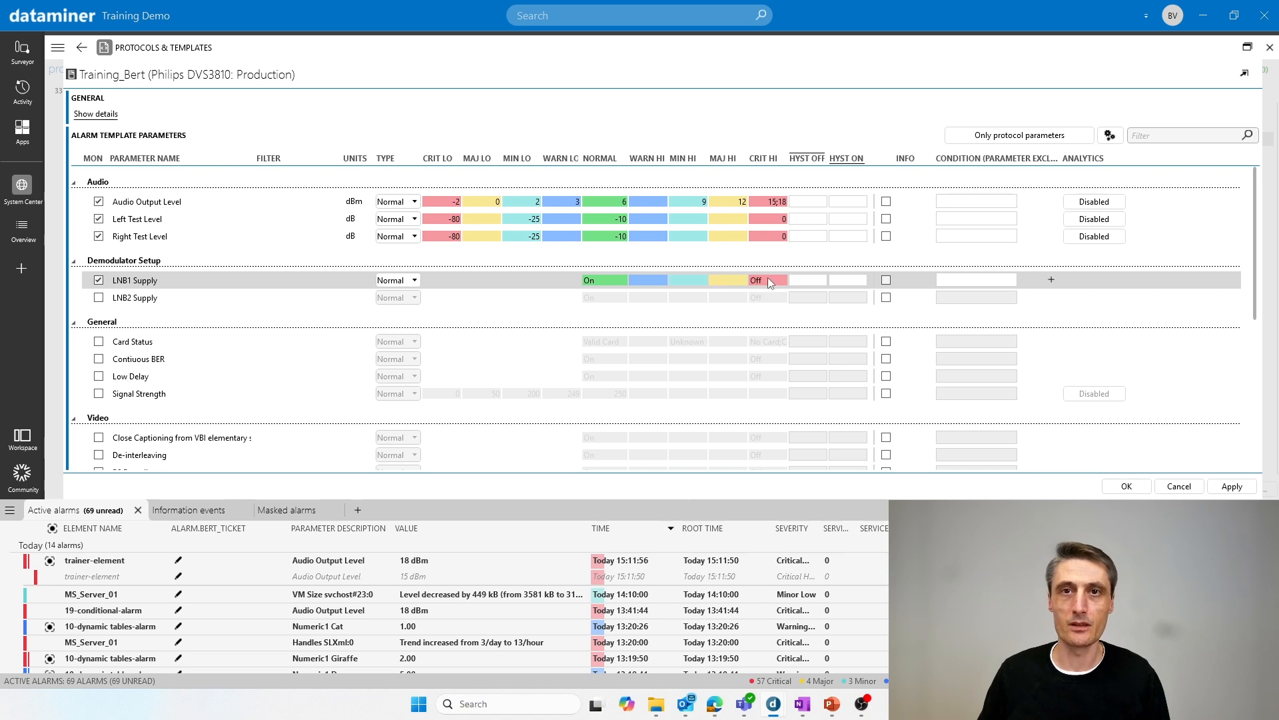
pyautogui.click(1231, 487)
# On trainer-element's Demodulator Setup page, switch LNB1 Supply to Off and back to On to test its alarm.
pyautogui.click(1247, 47)
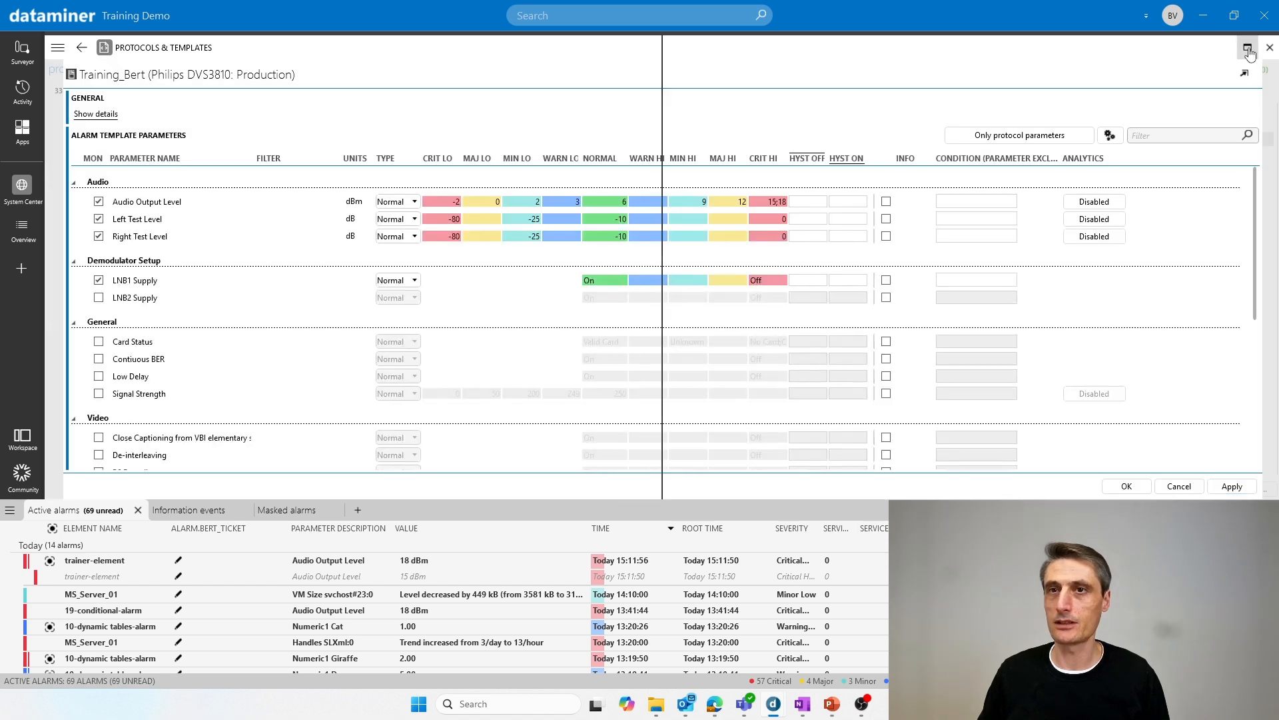
pyautogui.click(745, 69)
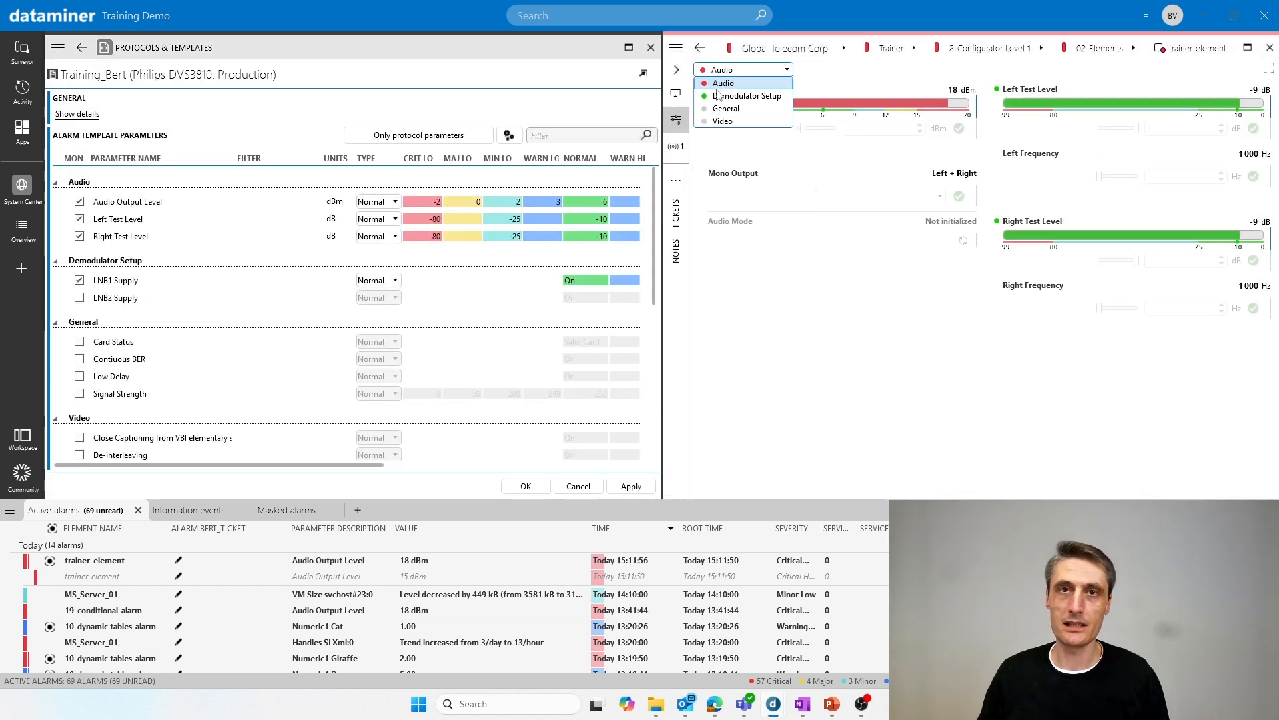
pyautogui.click(738, 102)
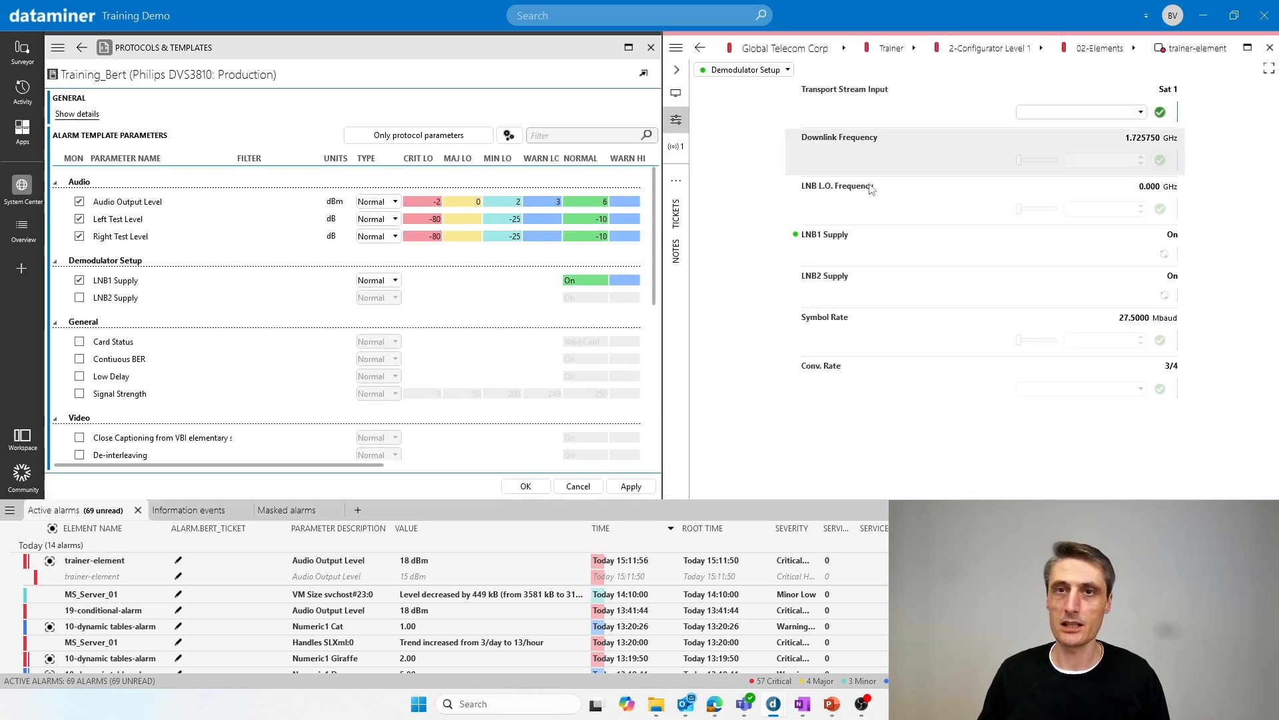
pyautogui.click(1165, 257)
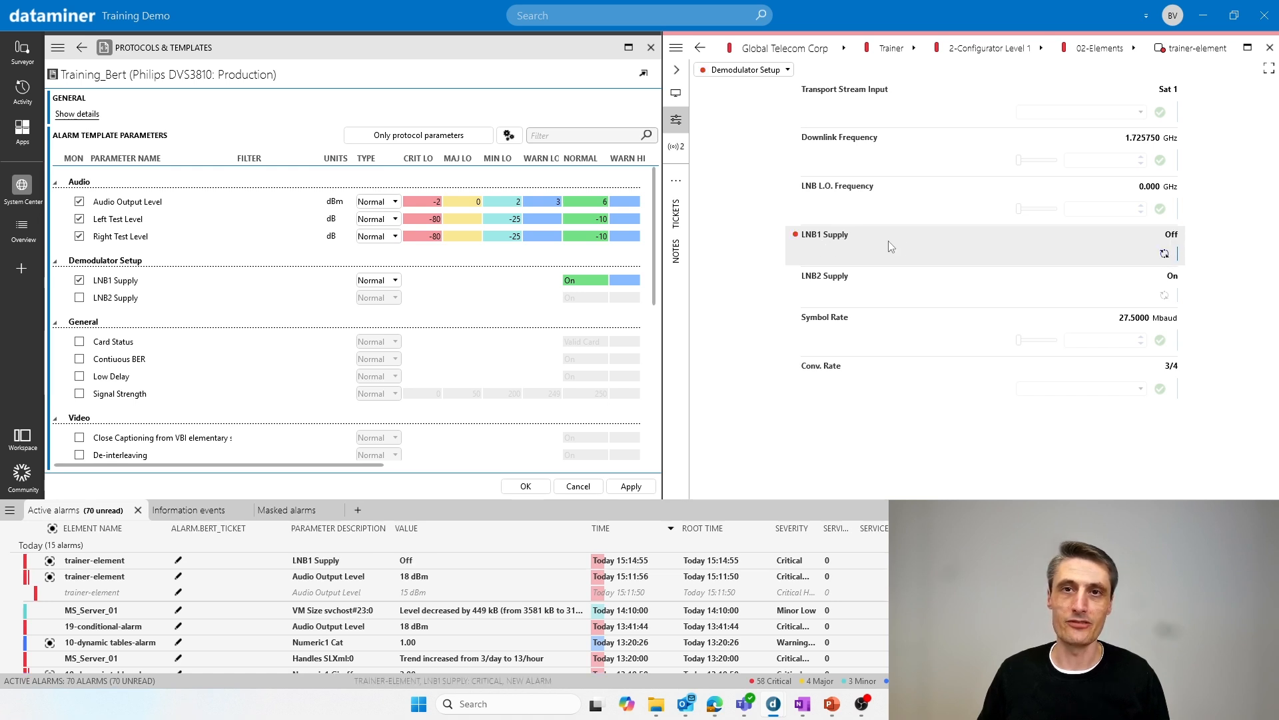
pyautogui.click(1165, 257)
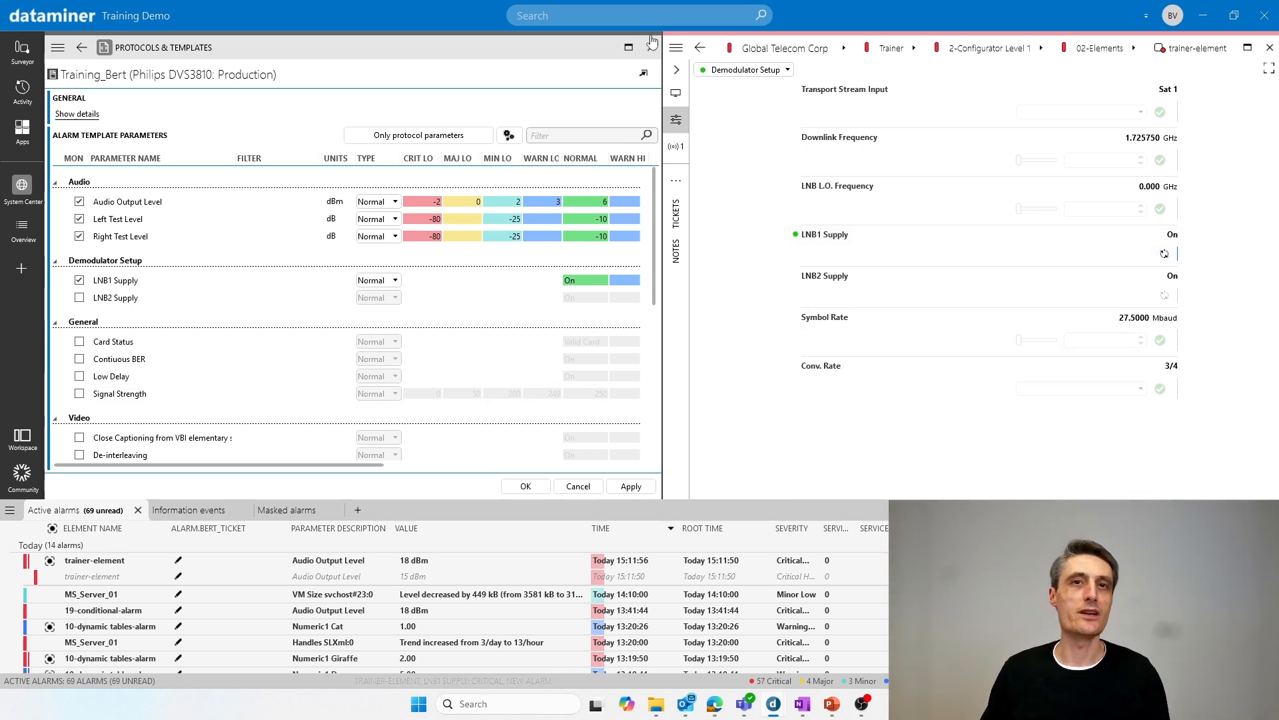
# Maximize the alarm template card and switch to the presentation slide about creating alarm templates.
pyautogui.click(631, 49)
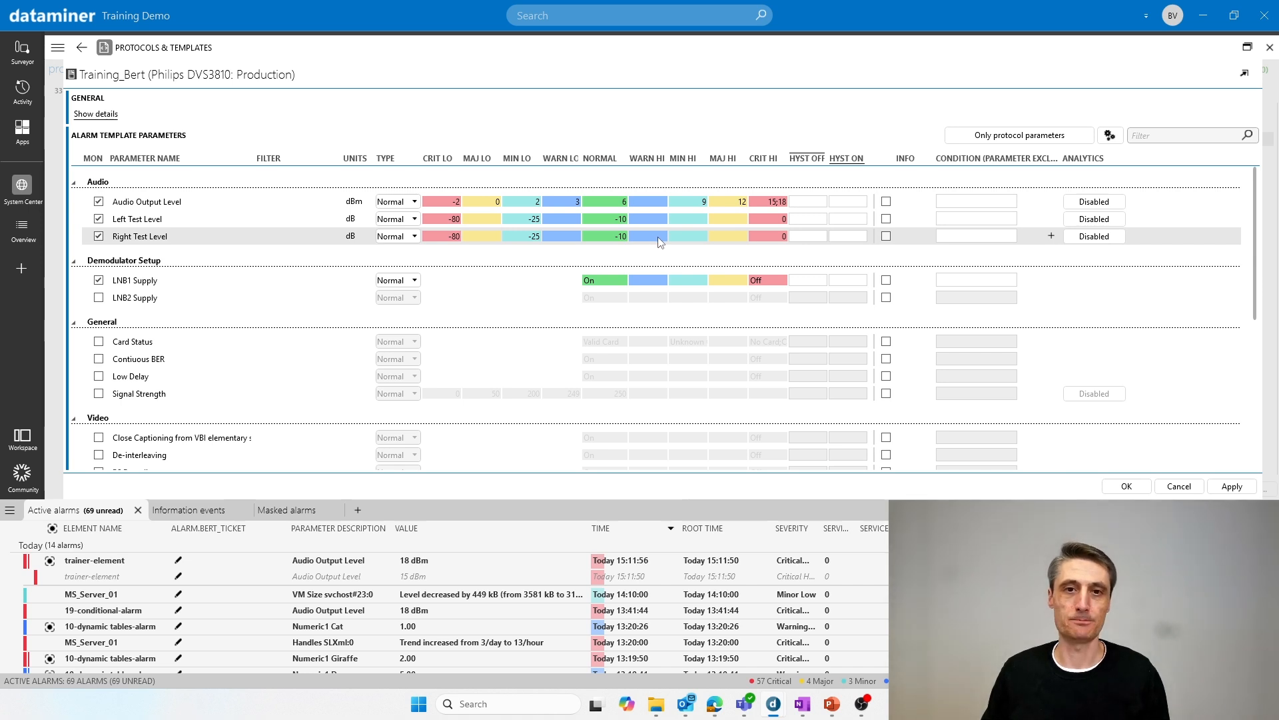
pyautogui.hotkey('alt', 'Tab')
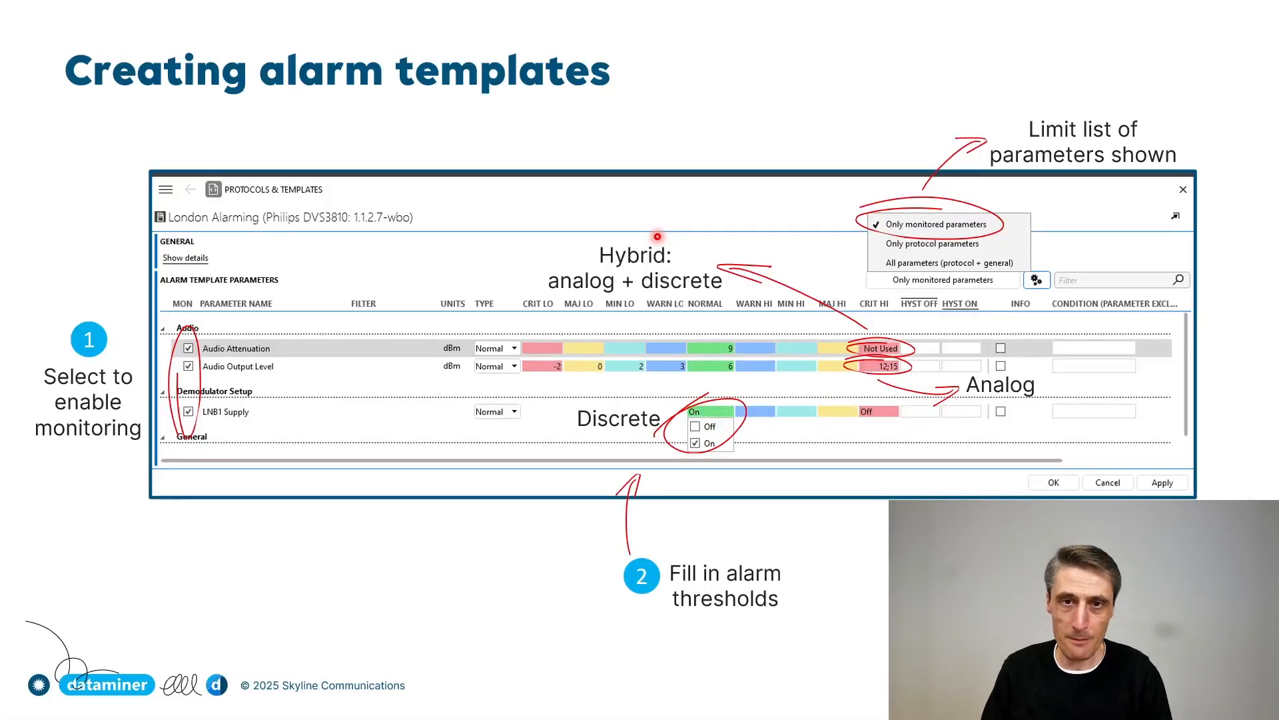
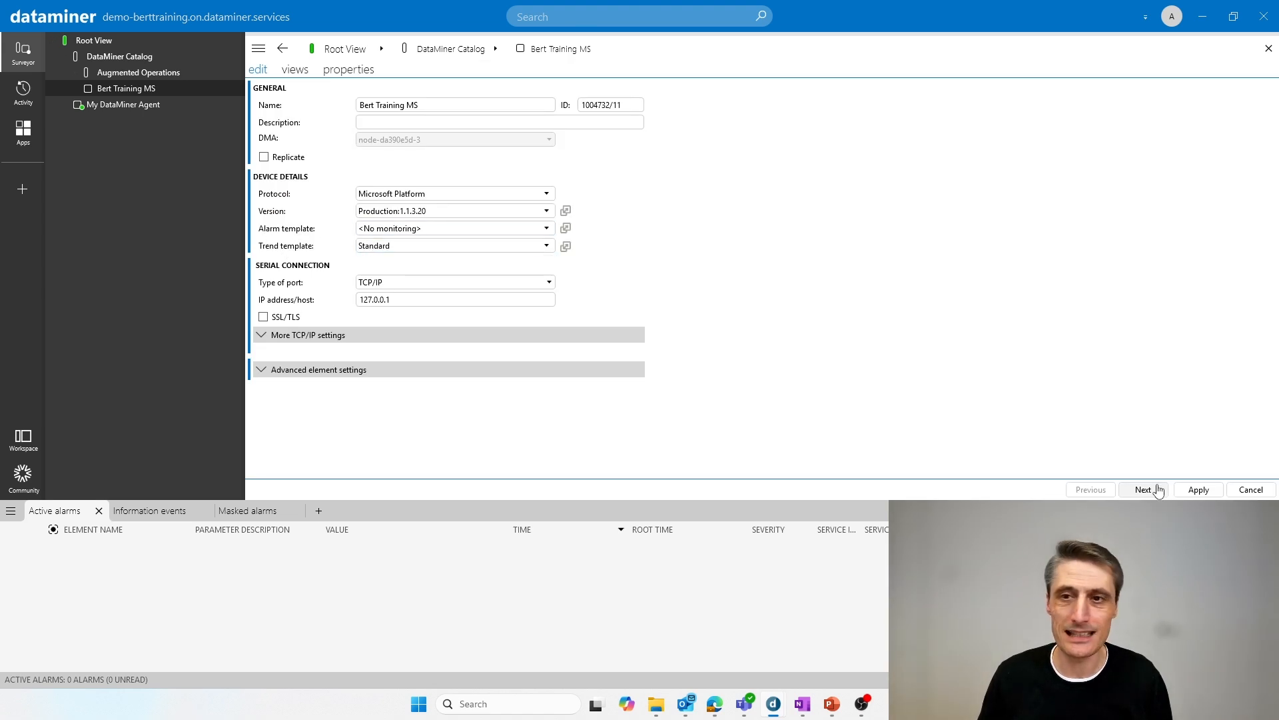
# Cancel editing the Microsoft Platform element, open its Task Manager page and look through the rows of the process table.
pyautogui.click(1251, 489)
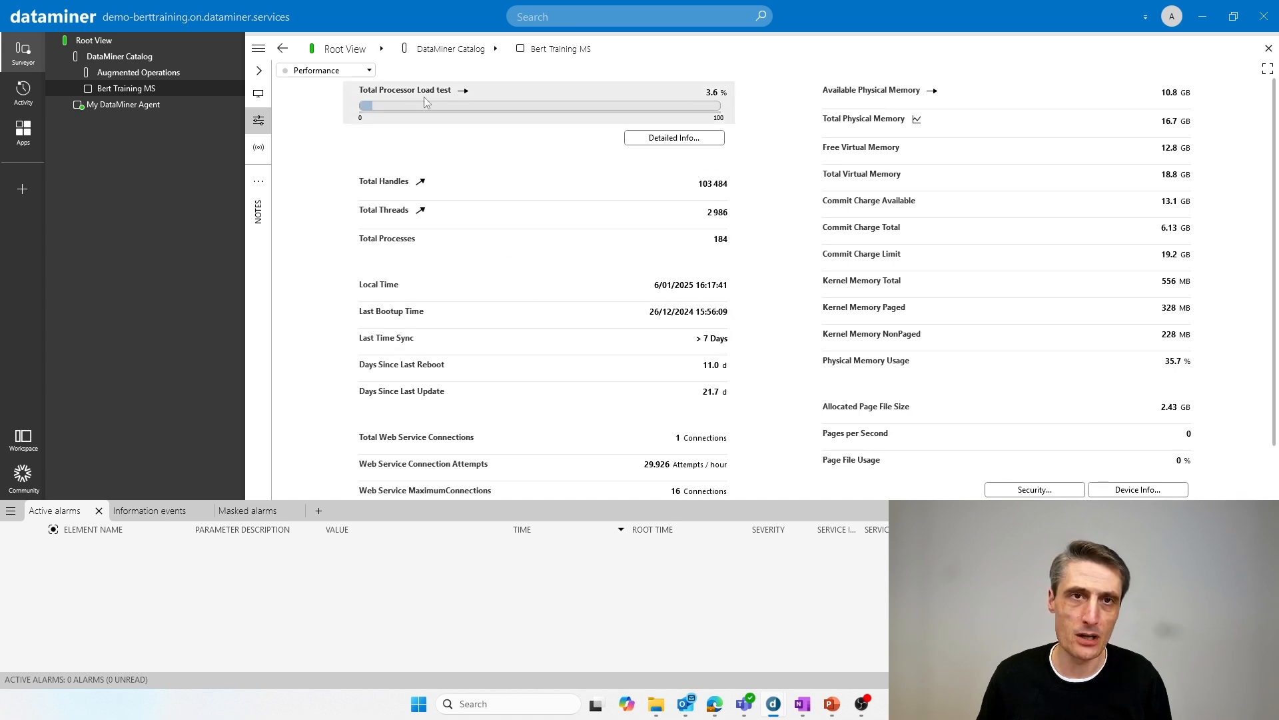
pyautogui.click(326, 70)
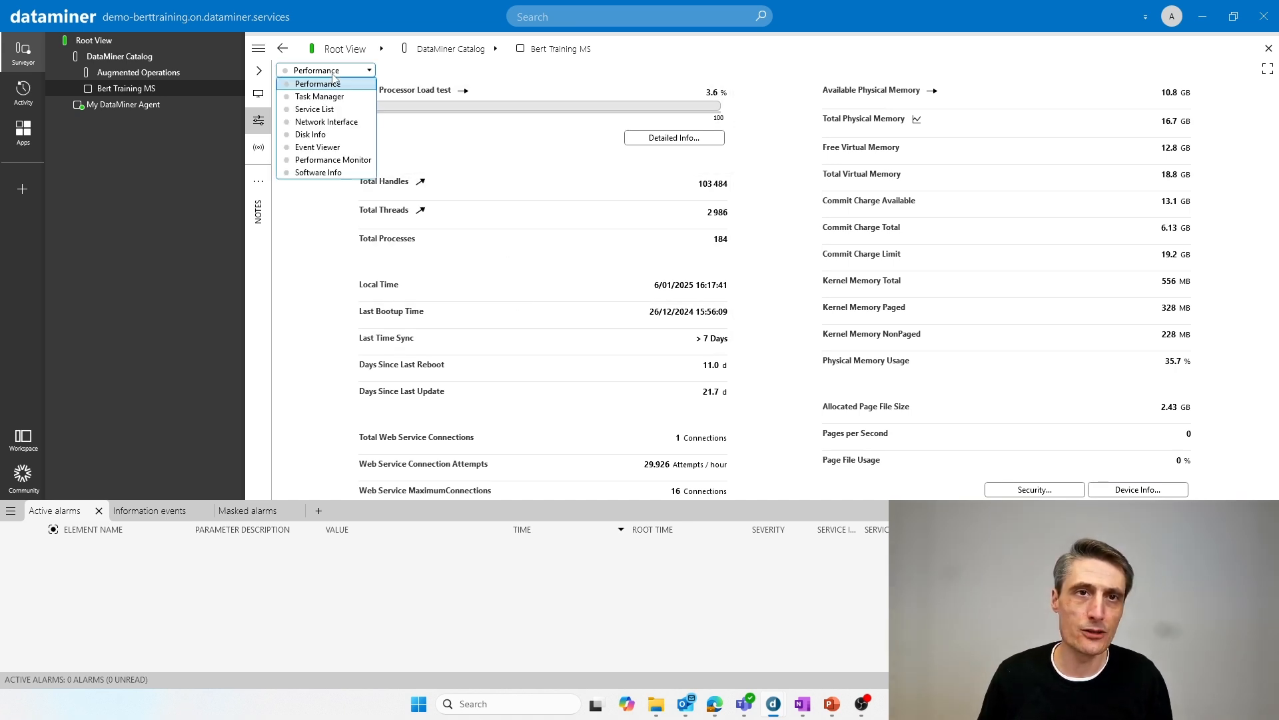
pyautogui.click(327, 102)
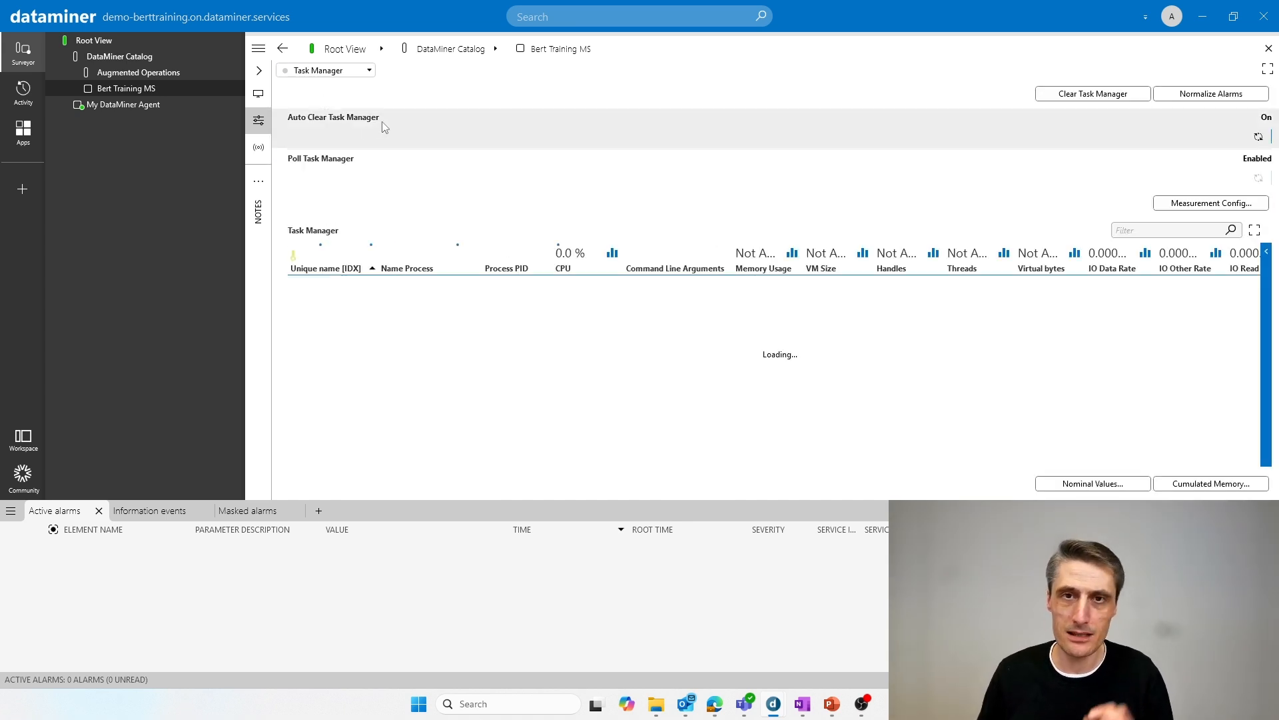
pyautogui.moveTo(399, 120)
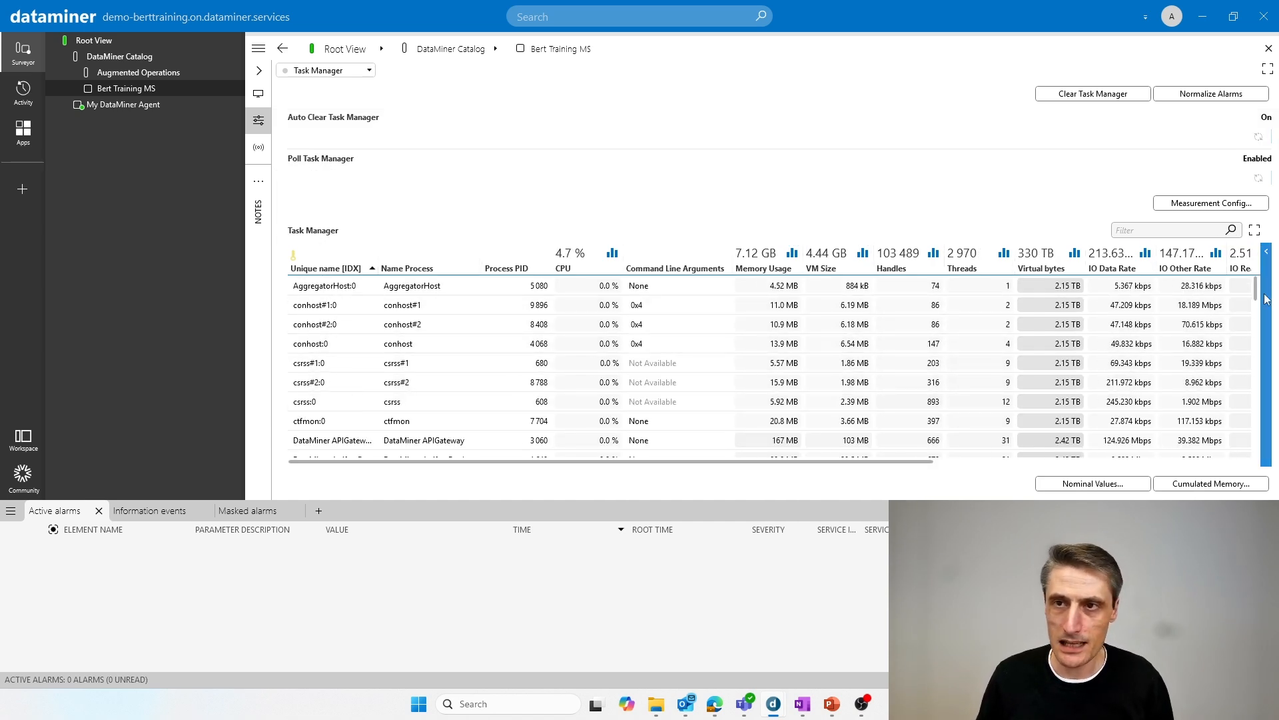
pyautogui.moveTo(1259, 297); pyautogui.dragTo(1258, 328)
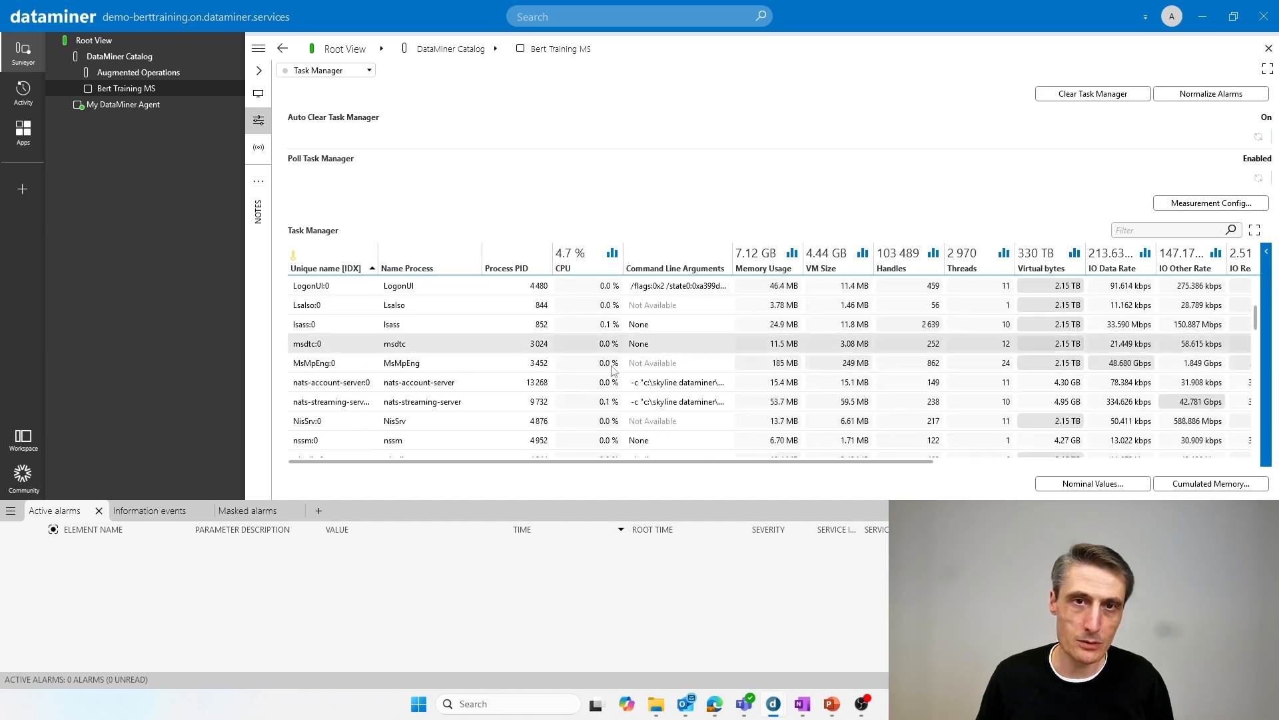
pyautogui.scroll(-10, 575, 378)
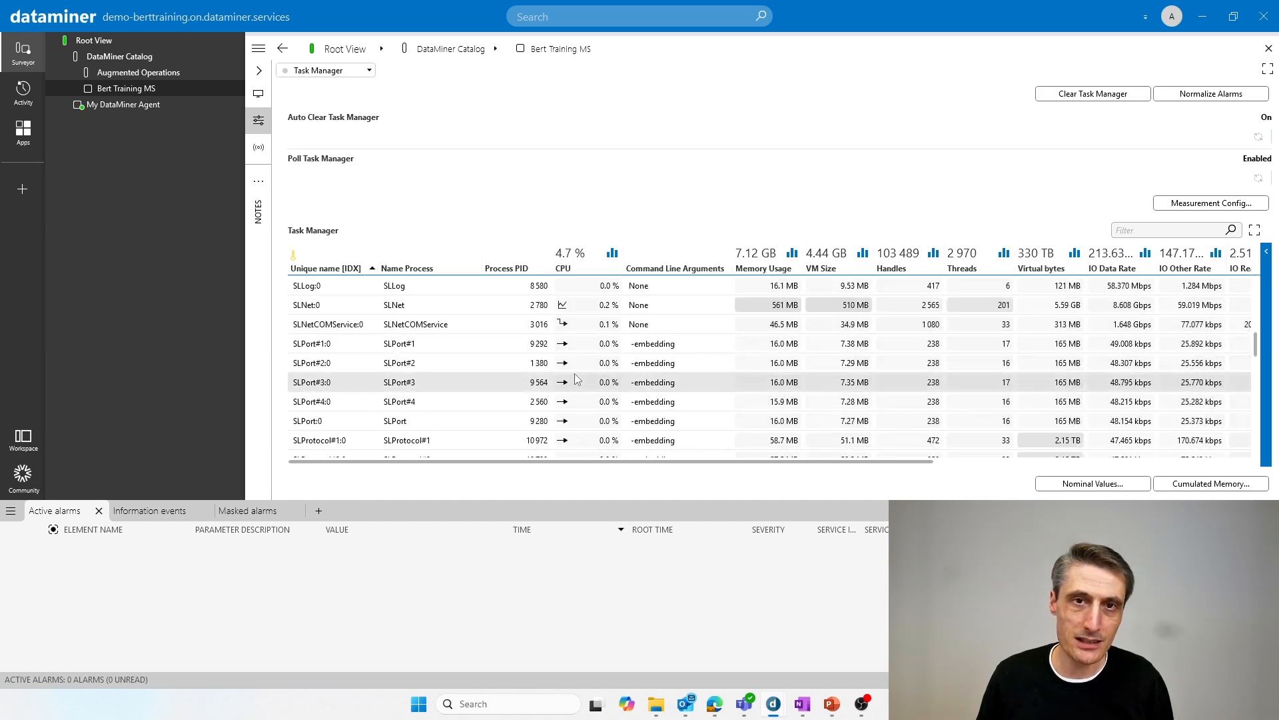
pyautogui.scroll(5, 1253, 337)
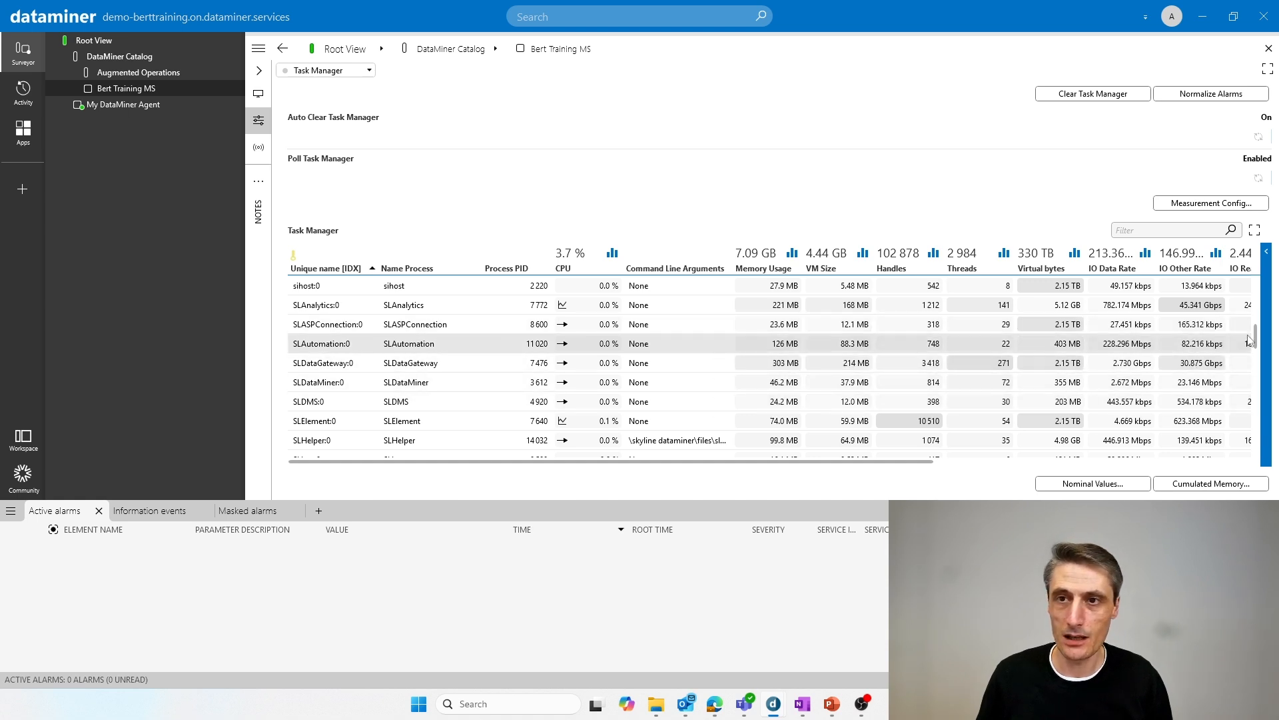
pyautogui.scroll(-1, 1256, 341)
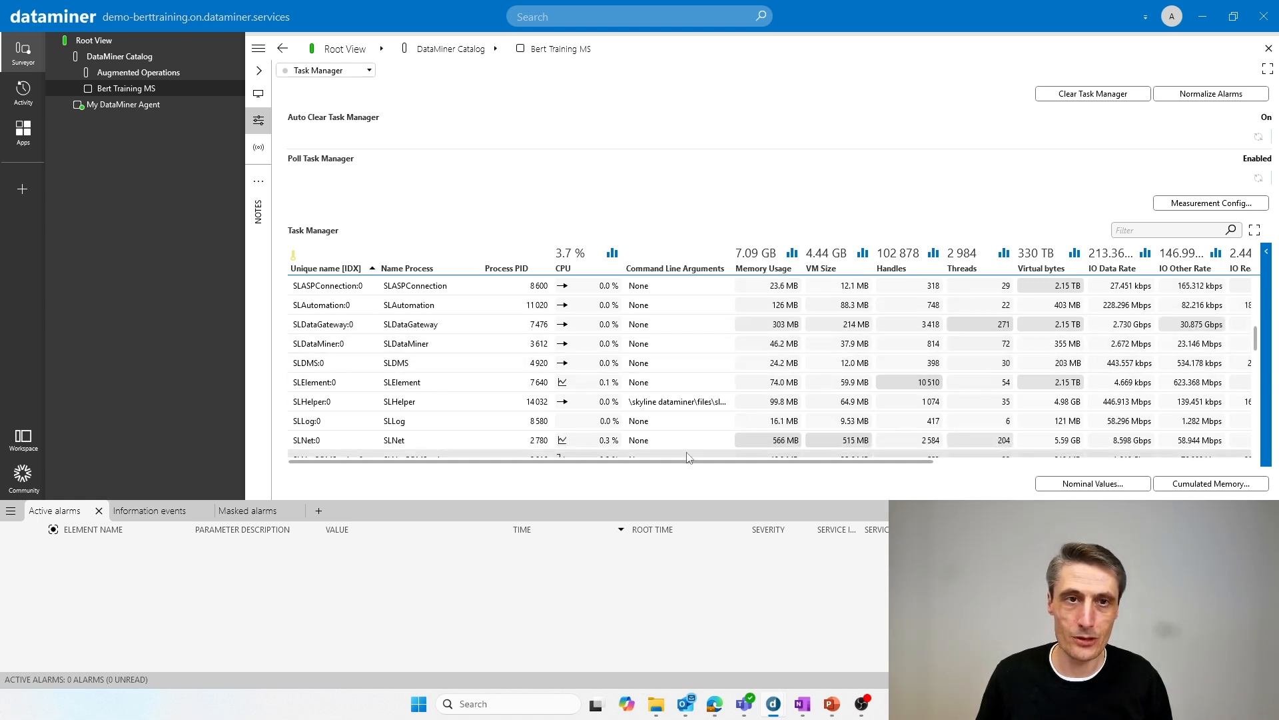
pyautogui.scroll(-5, 1251, 433)
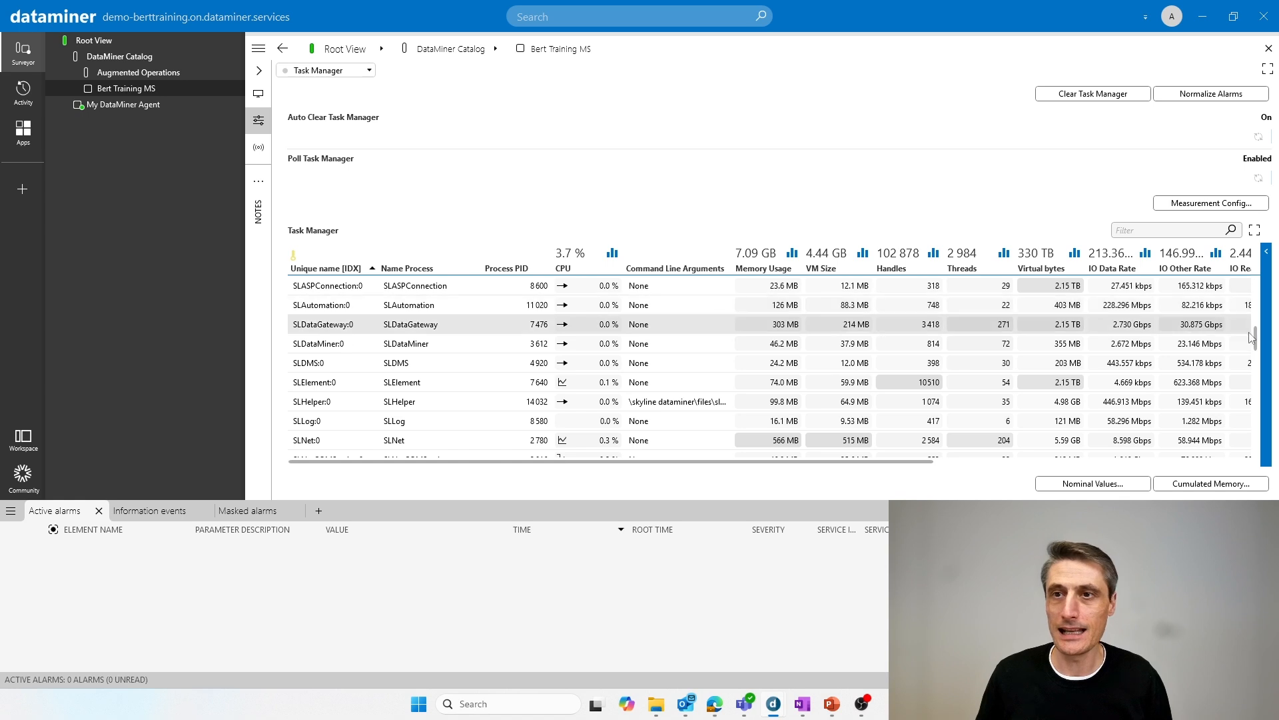
pyautogui.scroll(-5, 1251, 433)
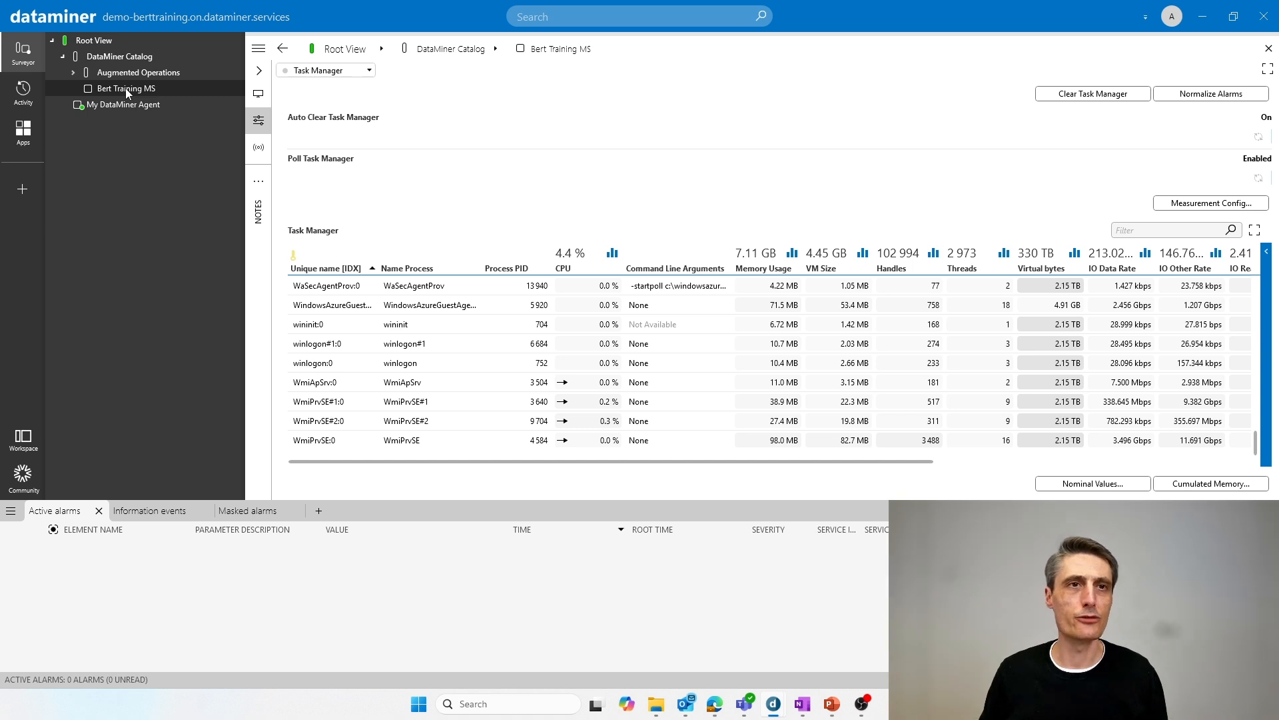
# Create a new alarm template named Standard for the Microsoft Platform element and assign it to that element.
pyautogui.rightClick(126, 92)
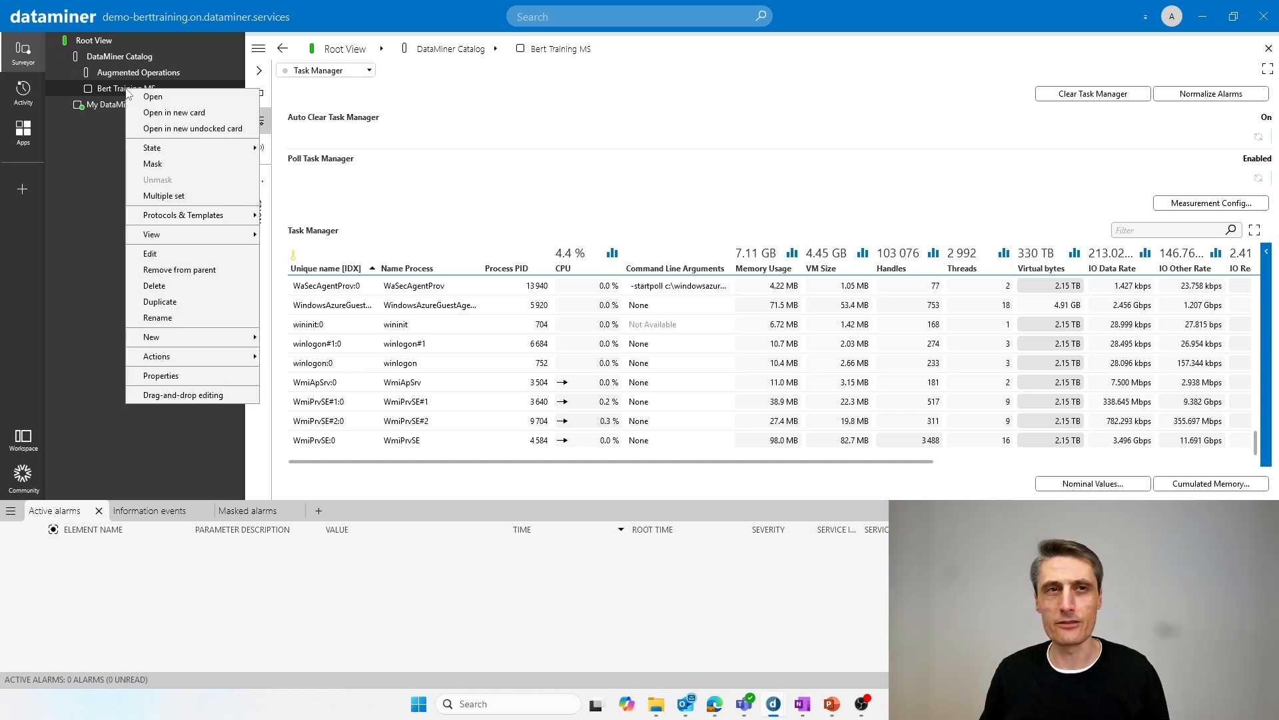
pyautogui.moveTo(163, 222)
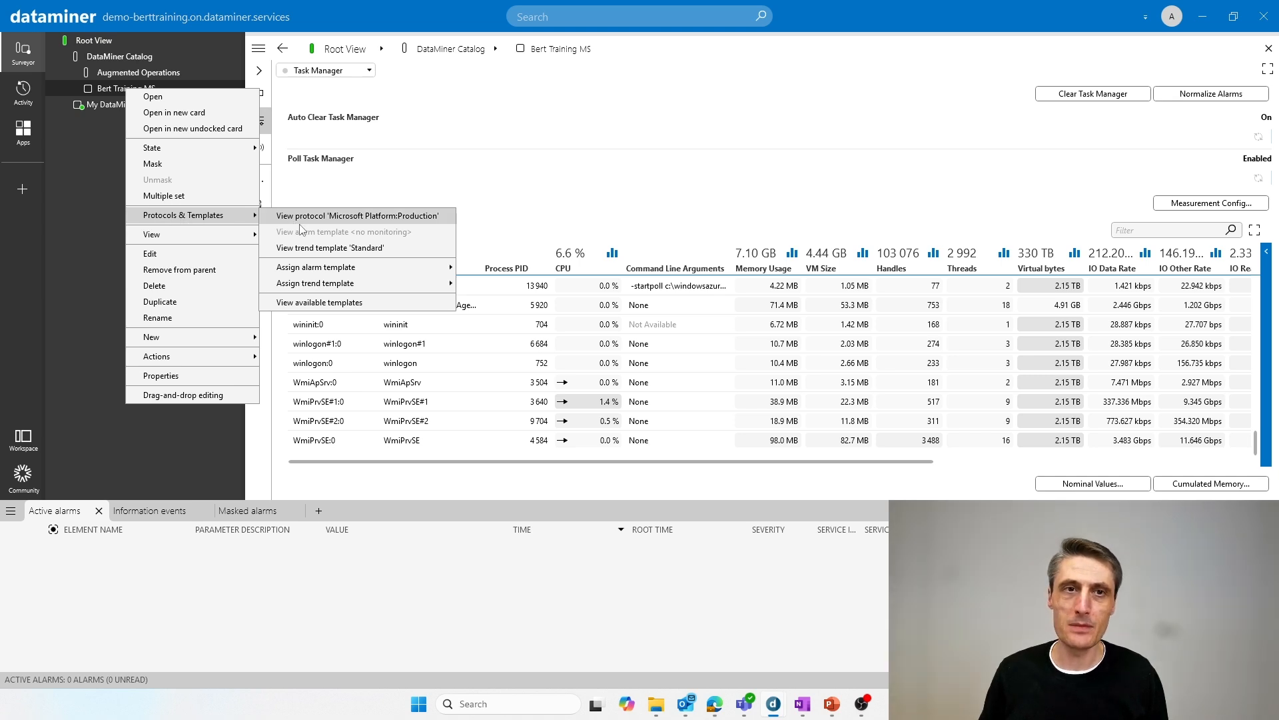
pyautogui.moveTo(316, 275)
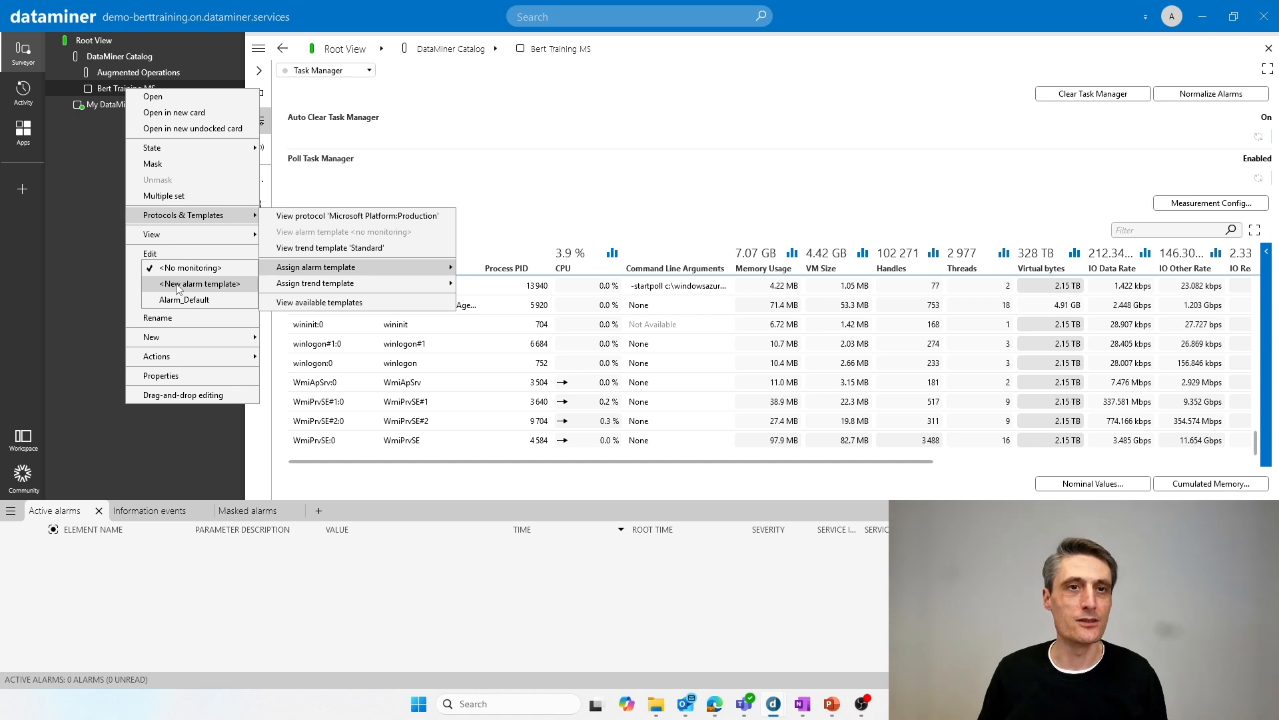
pyautogui.click(178, 285)
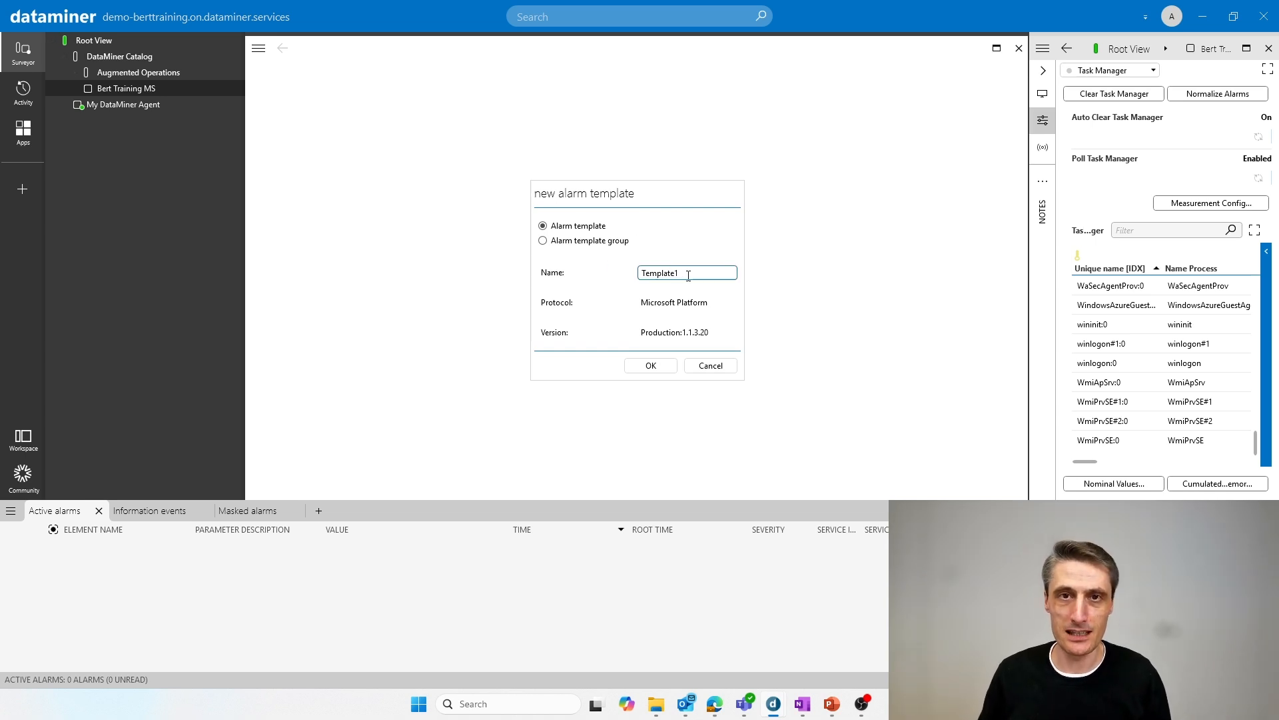
pyautogui.moveTo(687, 274); pyautogui.dragTo(585, 275)
pyautogui.write('Standard')
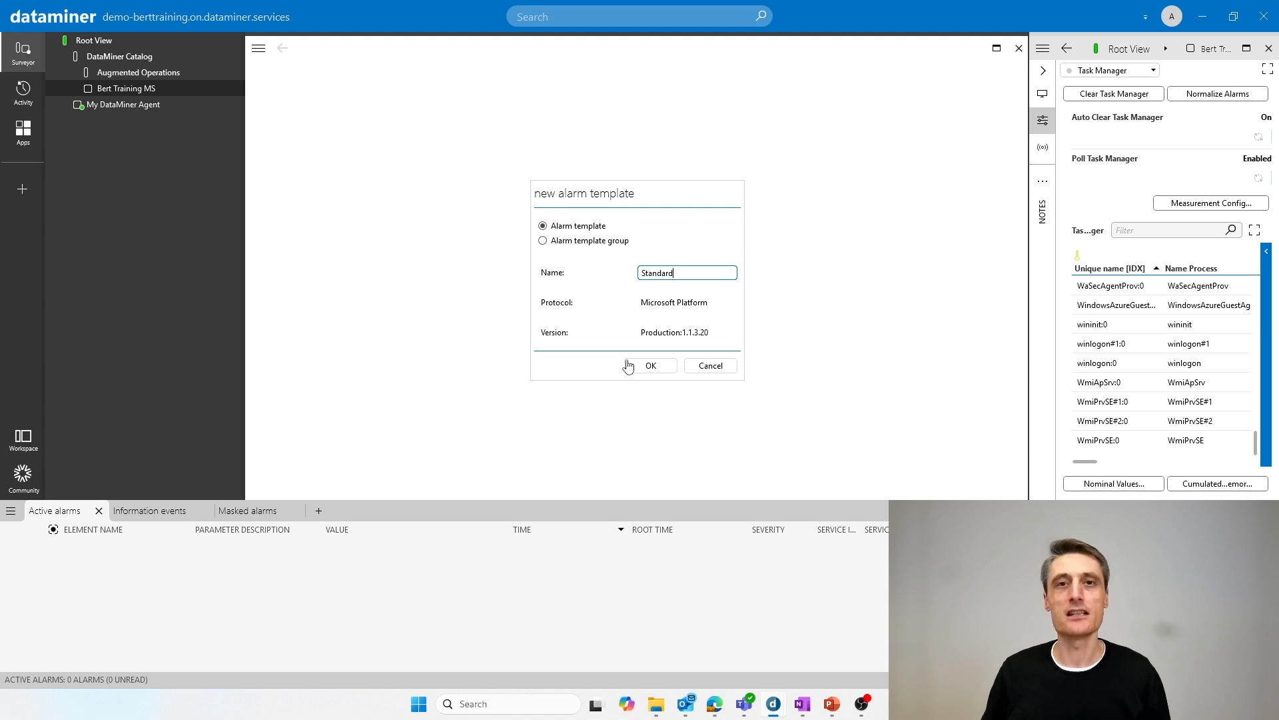
pyautogui.click(649, 367)
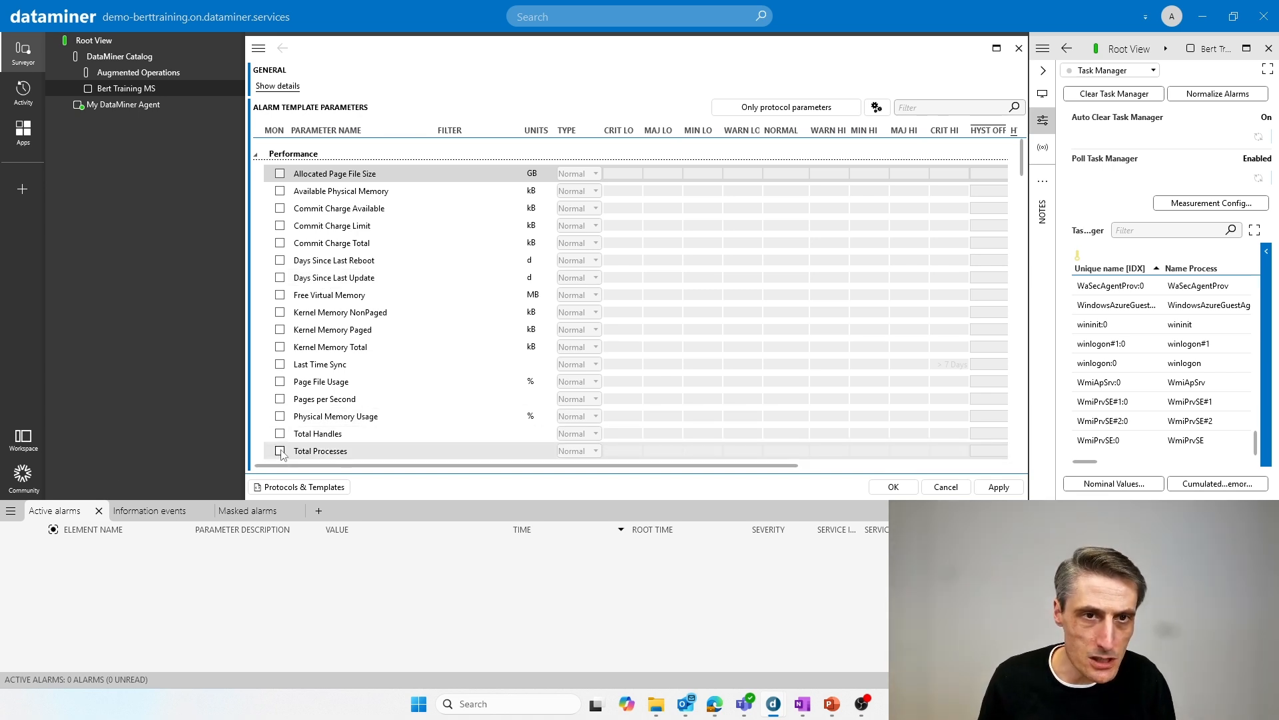
# Enable monitoring of Total Processor Load test in the Standard alarm template and apply the change.
pyautogui.scroll(-3, 282, 454)
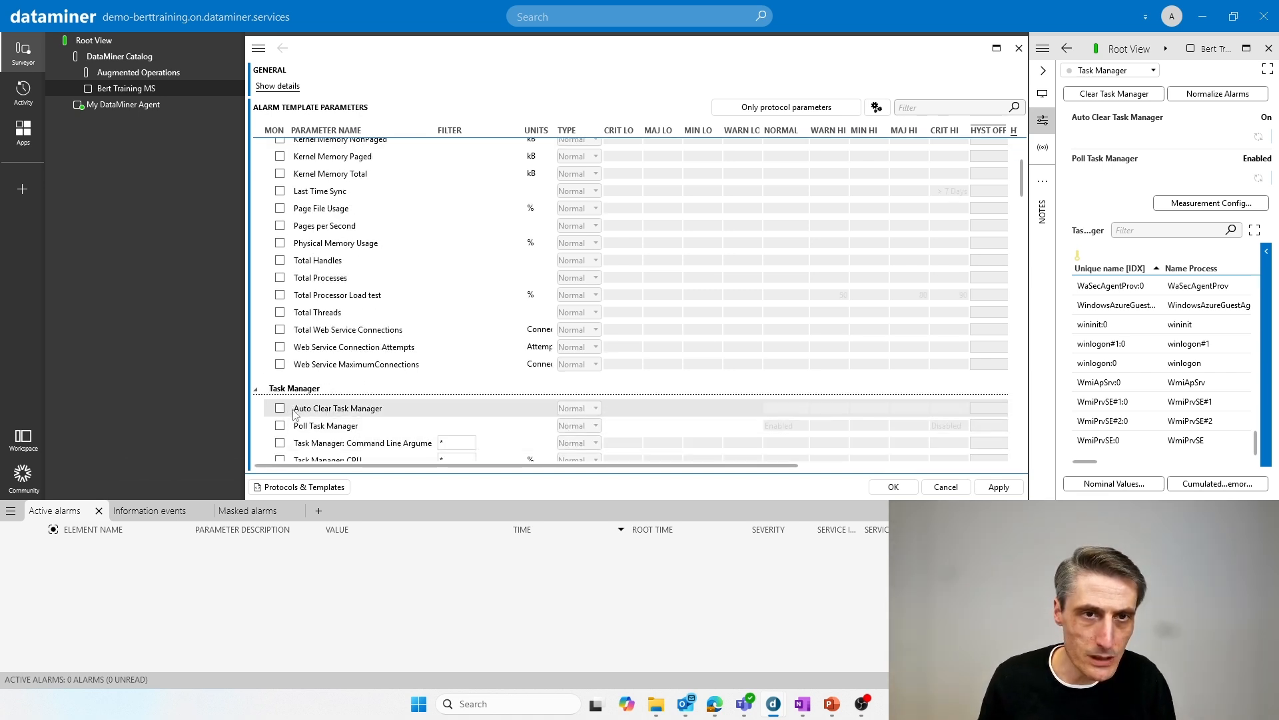
pyautogui.click(280, 295)
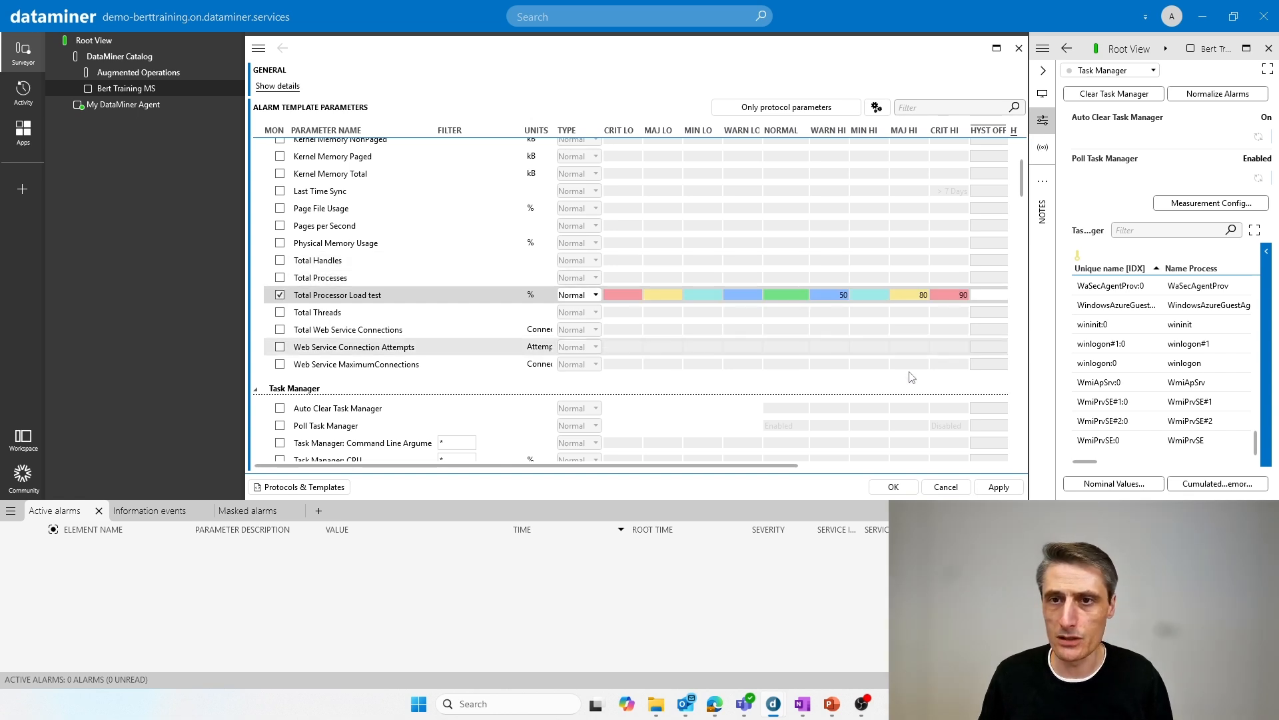
pyautogui.click(999, 487)
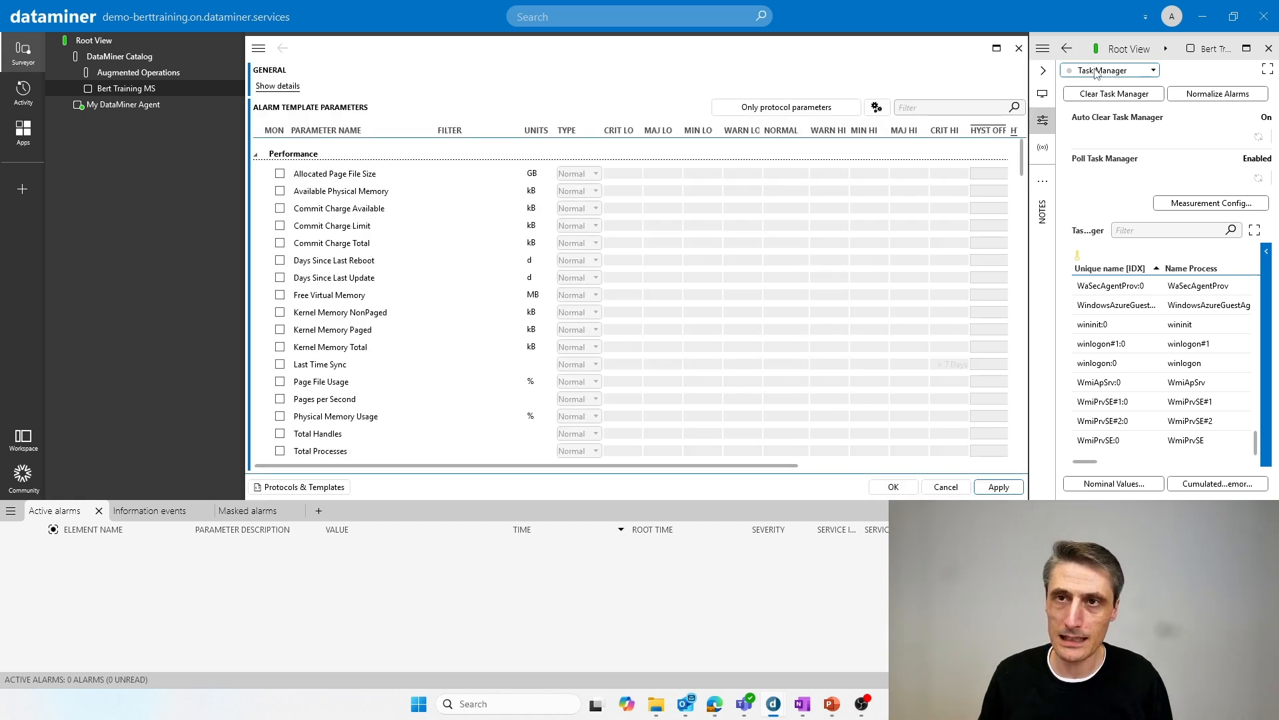
# Show the element's Performance page and check the Total Processor Load test thresholds in the Standard alarm template.
pyautogui.click(1096, 71)
pyautogui.click(1103, 86)
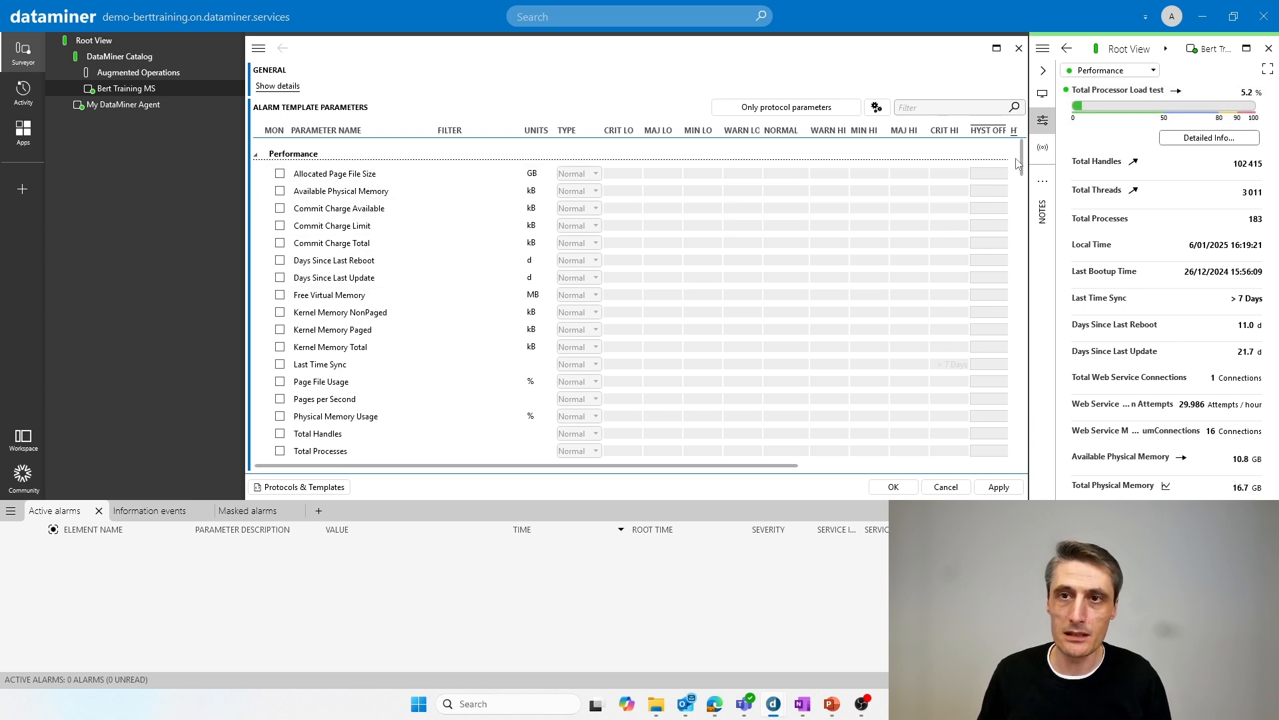
pyautogui.moveTo(1021, 164); pyautogui.dragTo(1020, 179)
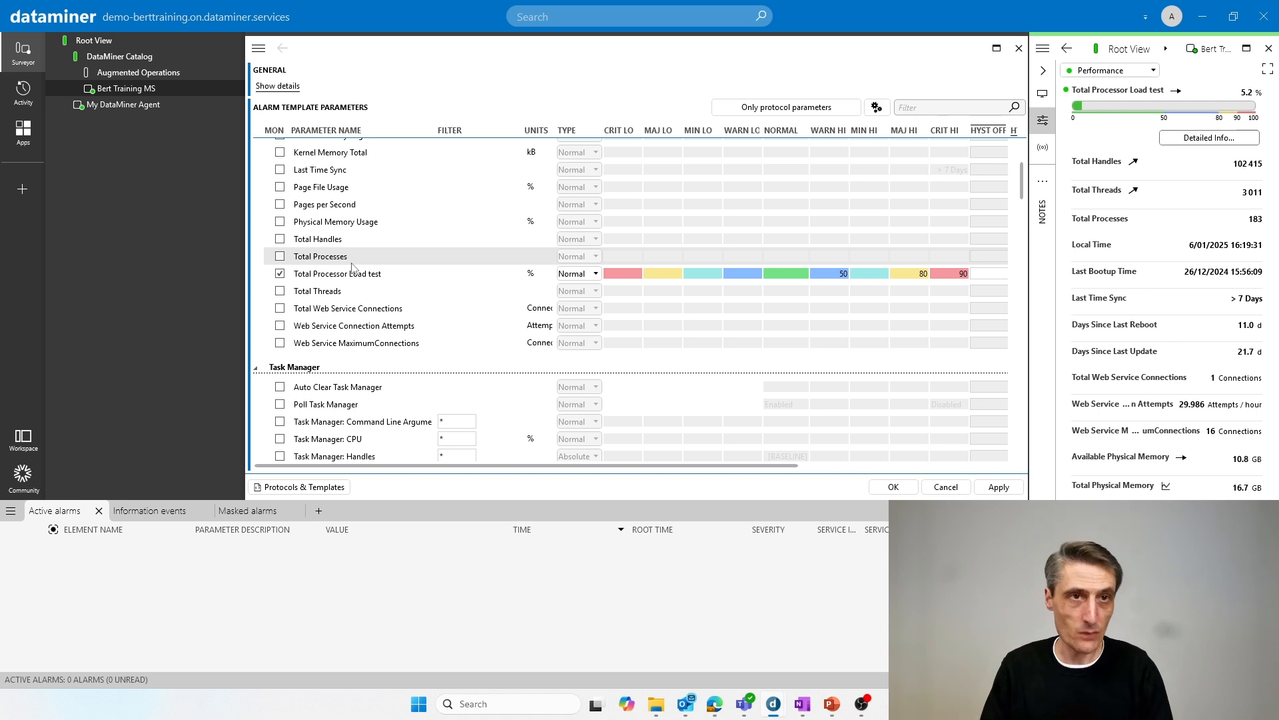
# Check which alarm template is assigned to the Microsoft Platform element and which other templates are available.
pyautogui.rightClick(126, 96)
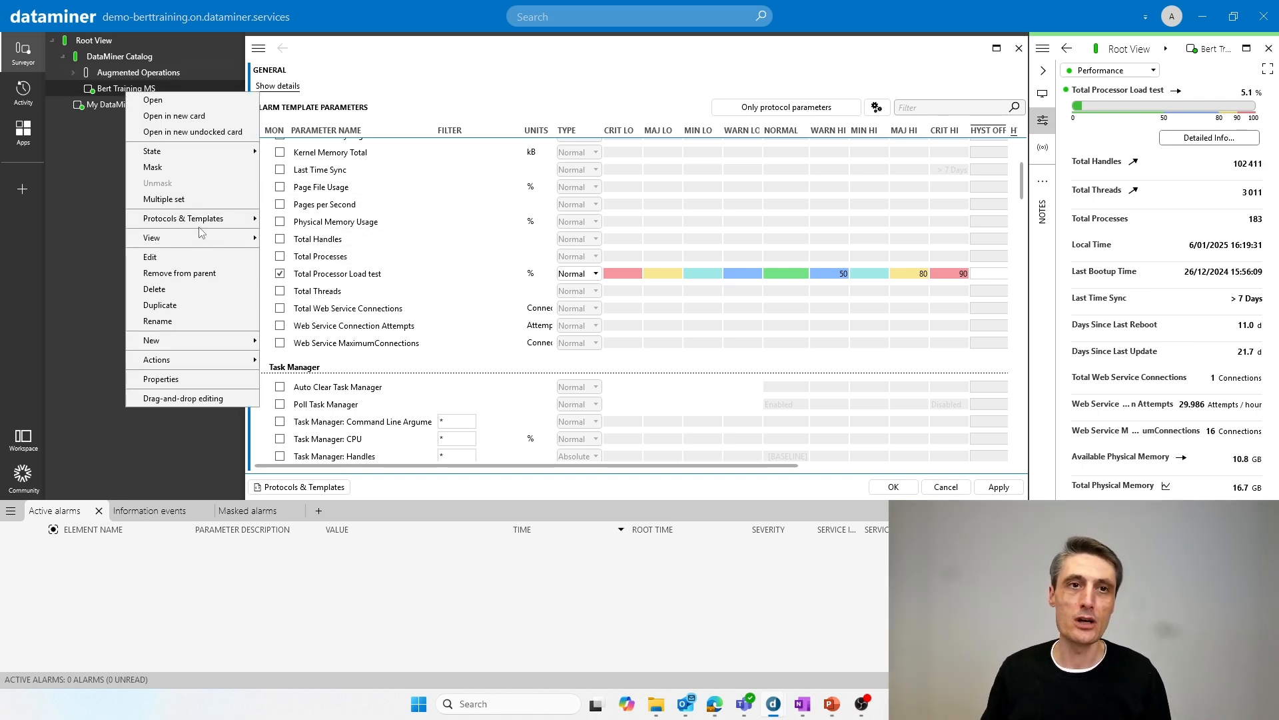
pyautogui.moveTo(198, 222)
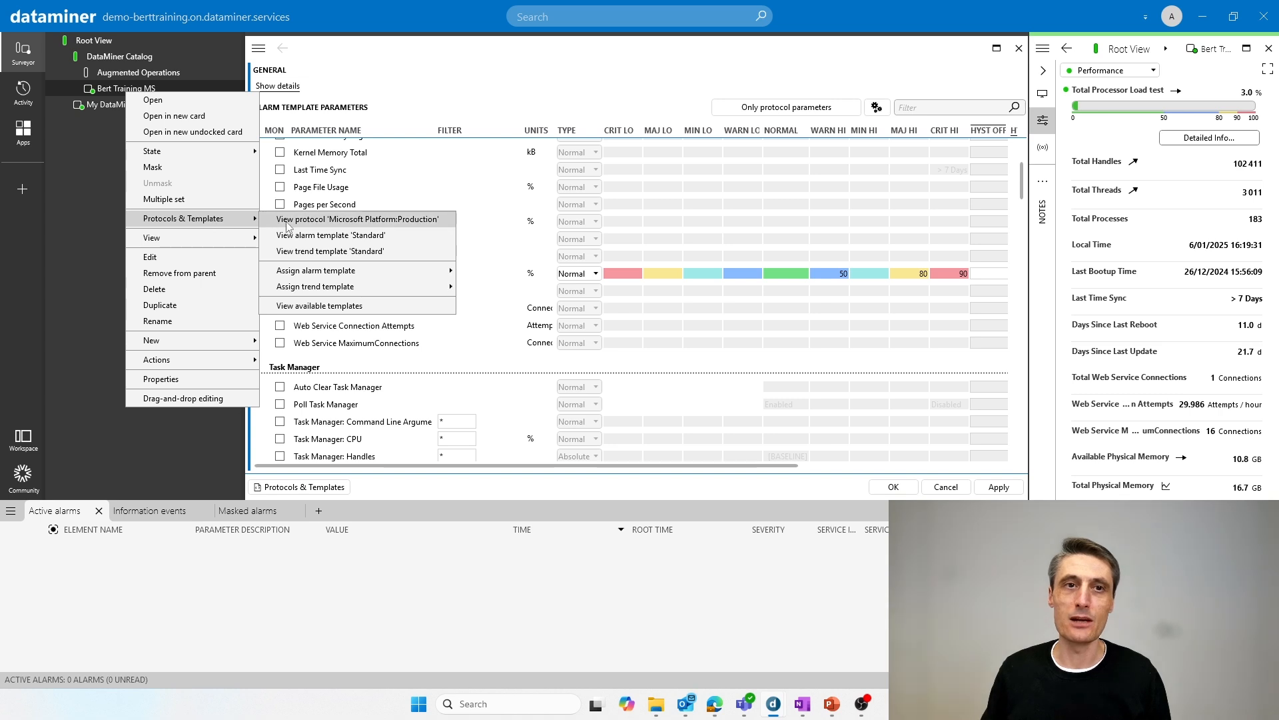
pyautogui.moveTo(300, 273)
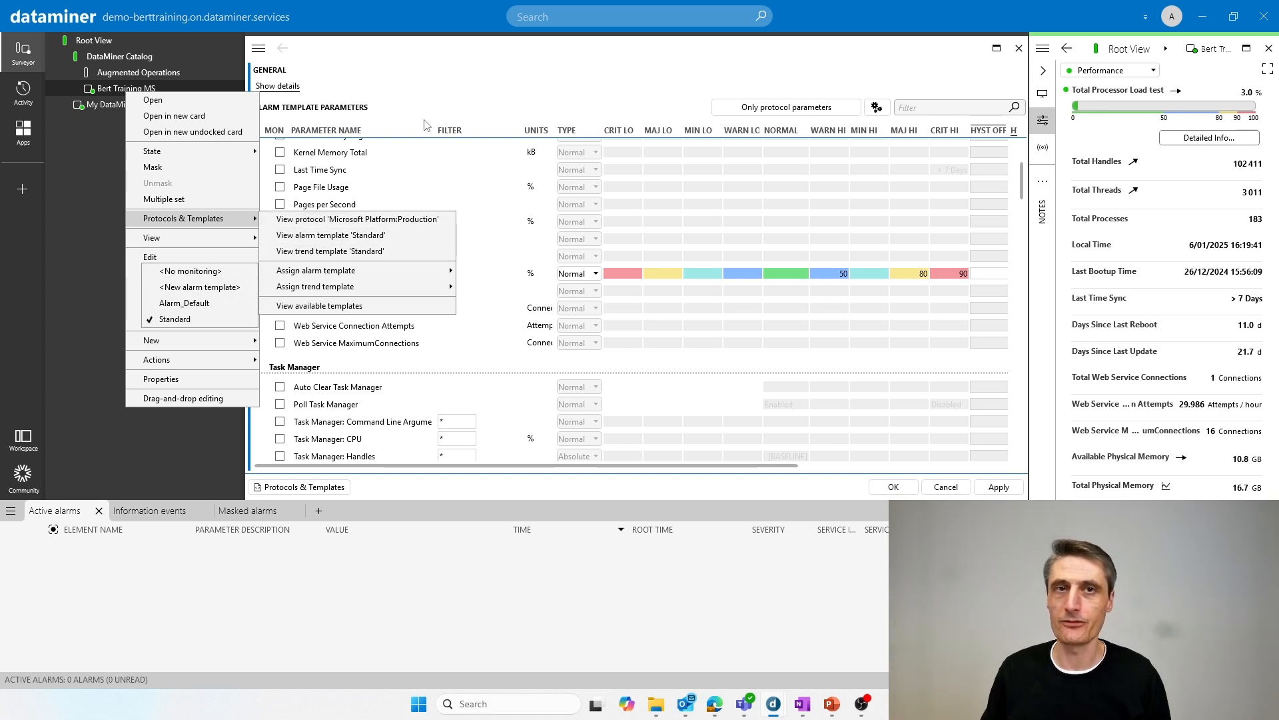
pyautogui.click(478, 59)
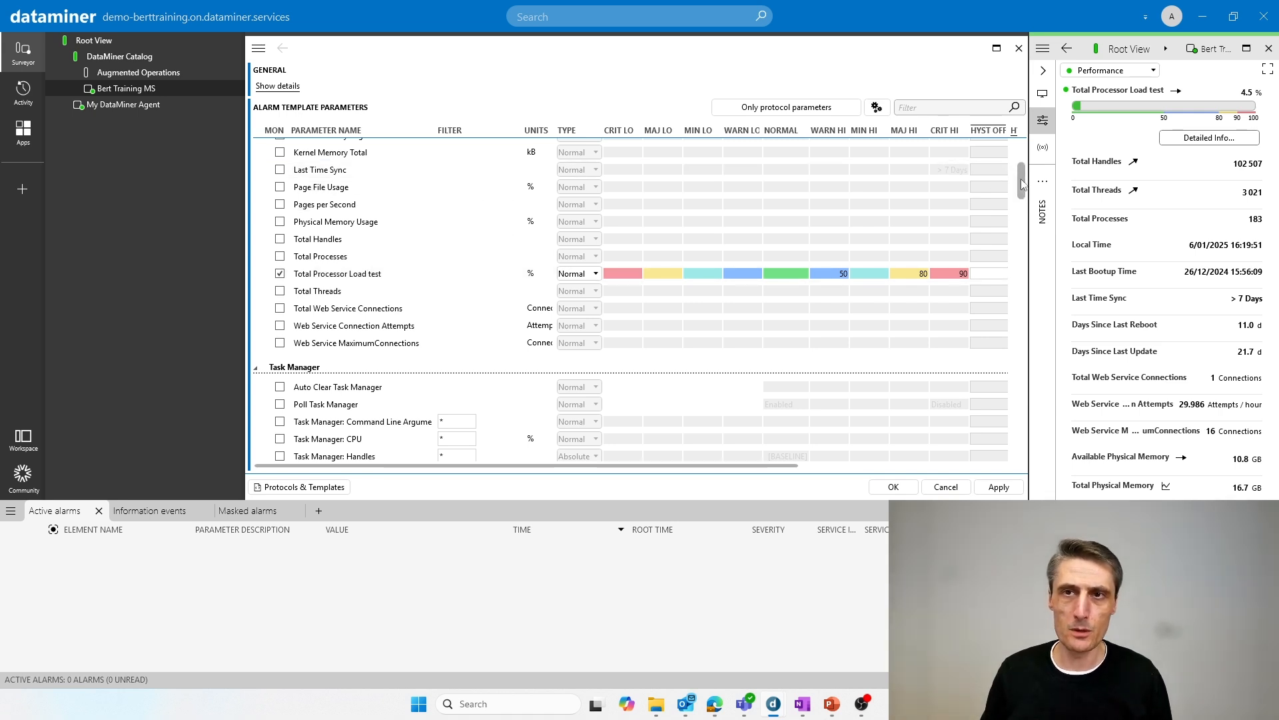
# Enable monitoring of Task Manager: CPU in the Standard alarm template and set its warning high threshold to 10%.
pyautogui.moveTo(1023, 184); pyautogui.dragTo(1027, 209)
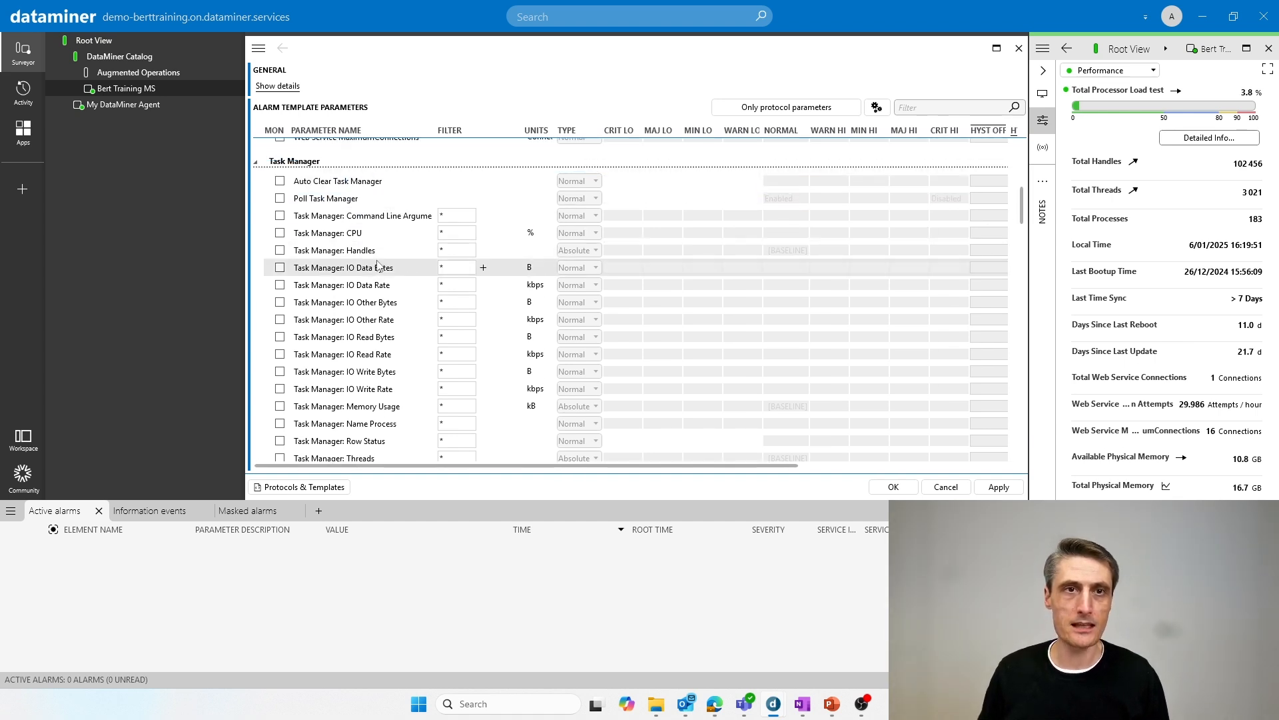
pyautogui.click(280, 233)
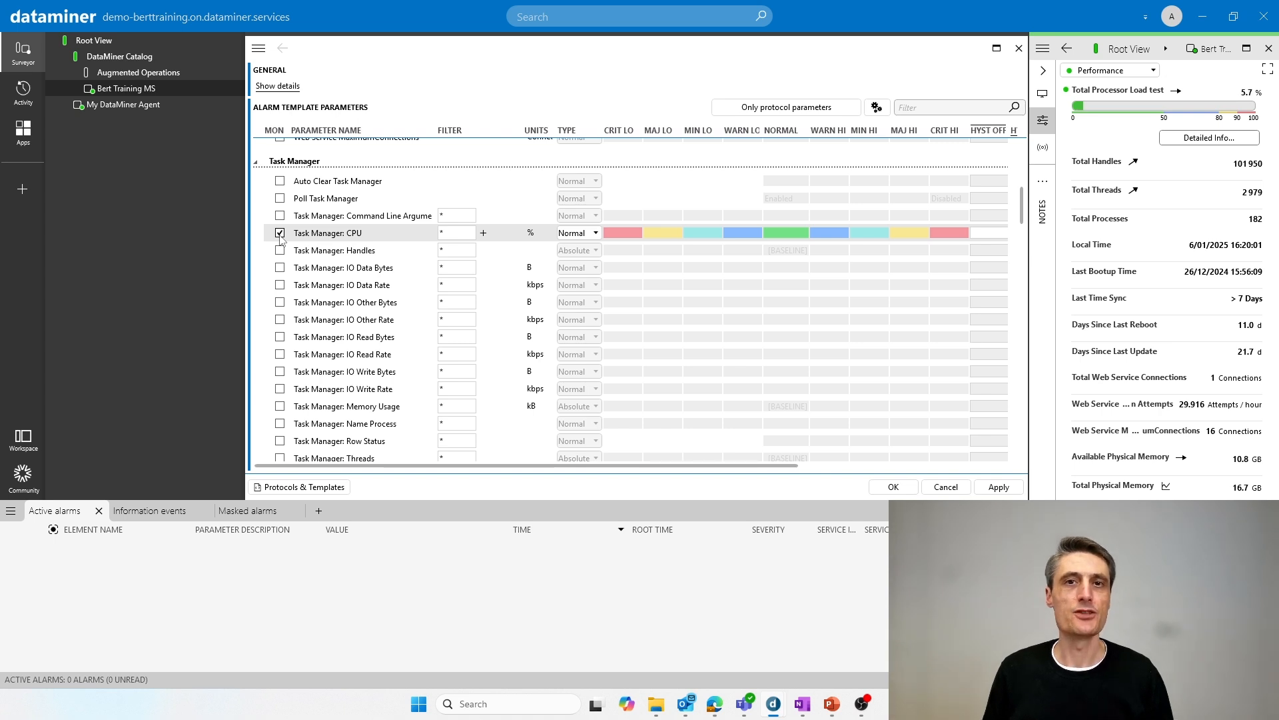
pyautogui.click(798, 233)
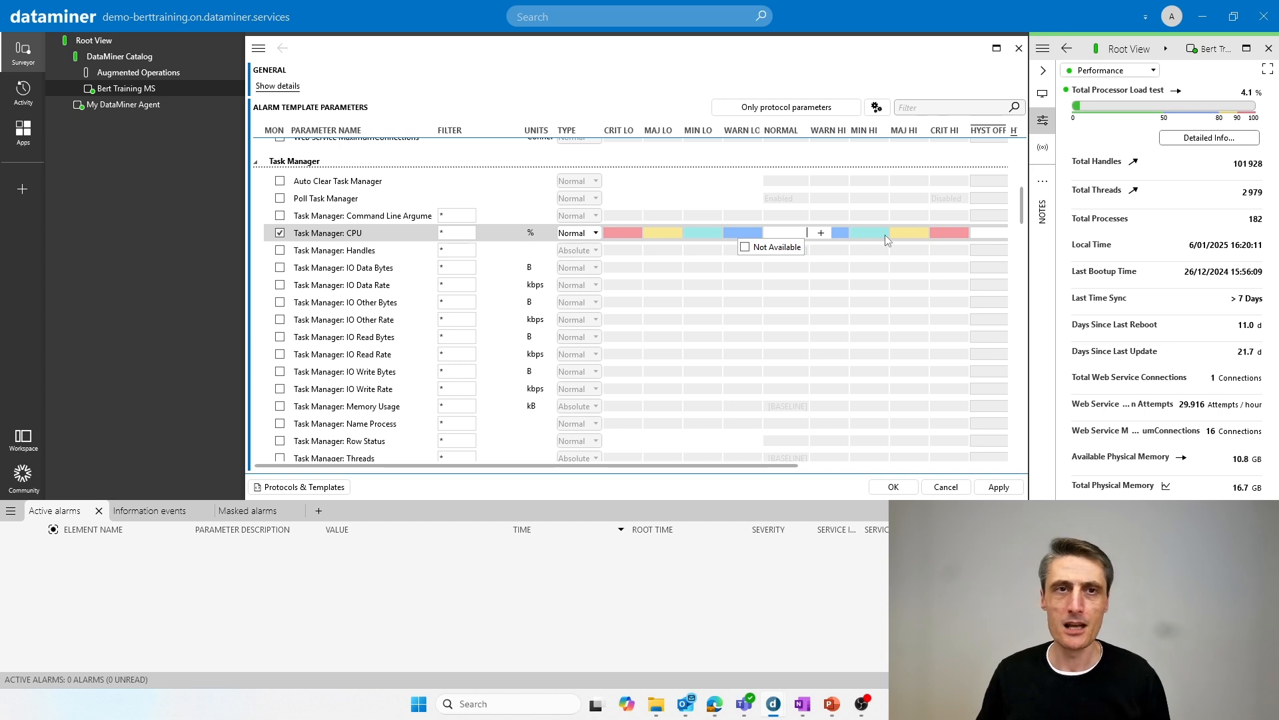
pyautogui.click(919, 233)
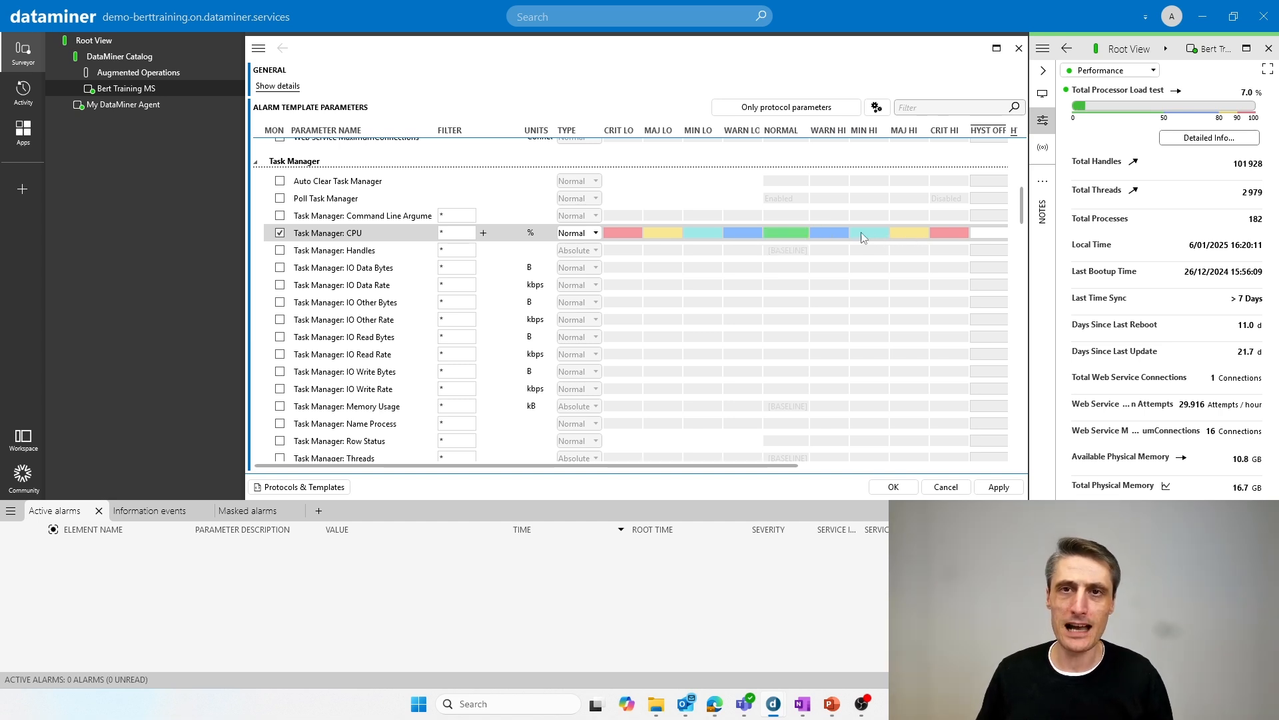
pyautogui.click(832, 235)
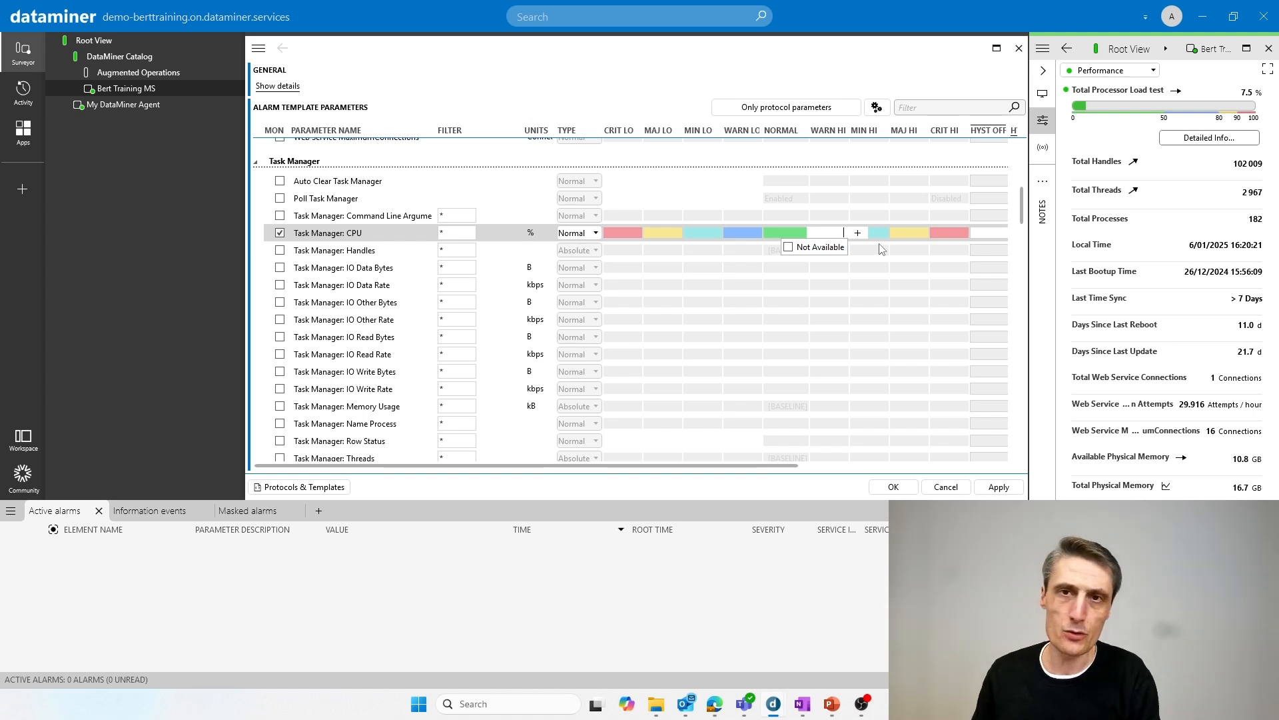
pyautogui.write('10')
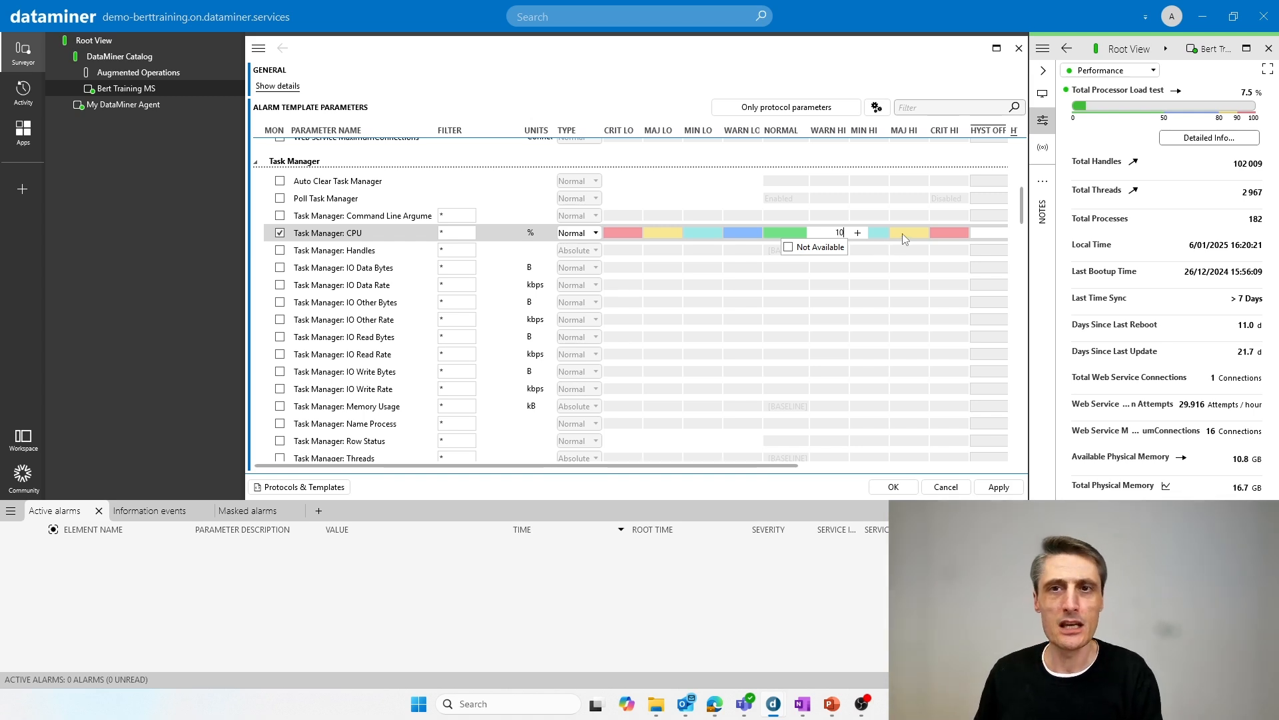
pyautogui.press('Return')
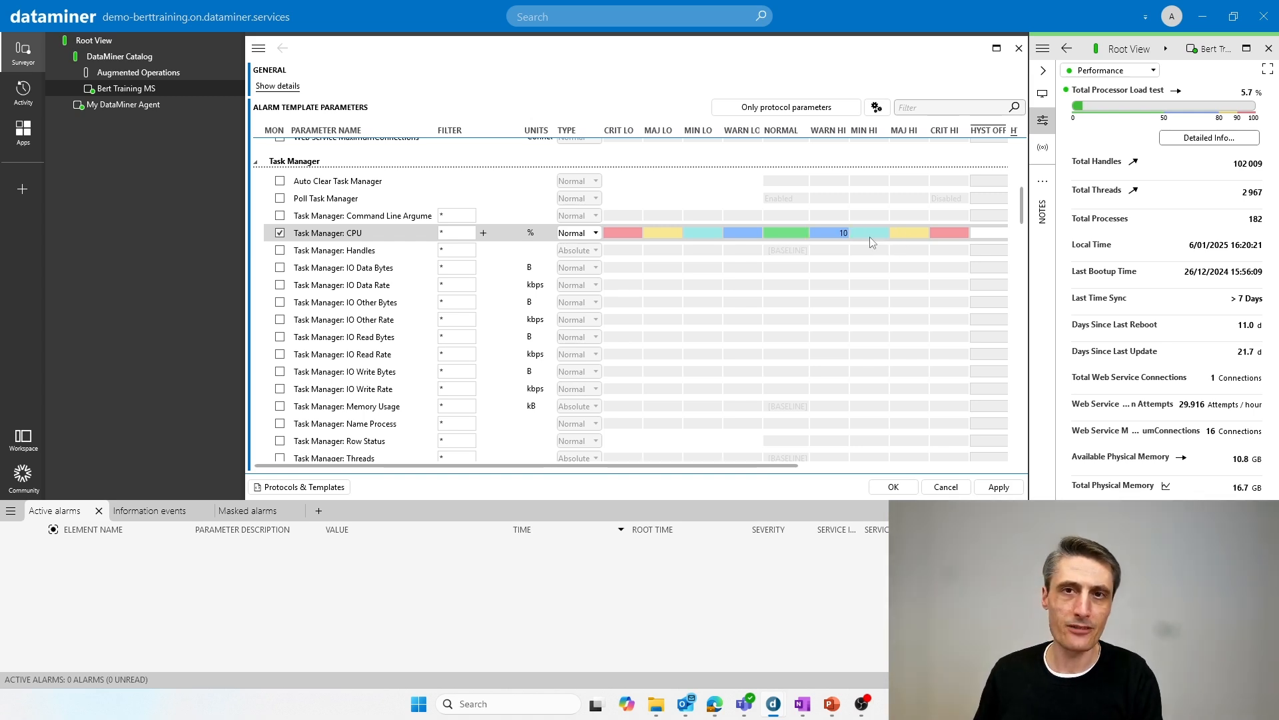
# Try 30, 3, 11 and 10 as the major high threshold for Task Manager: CPU.
pyautogui.click(912, 234)
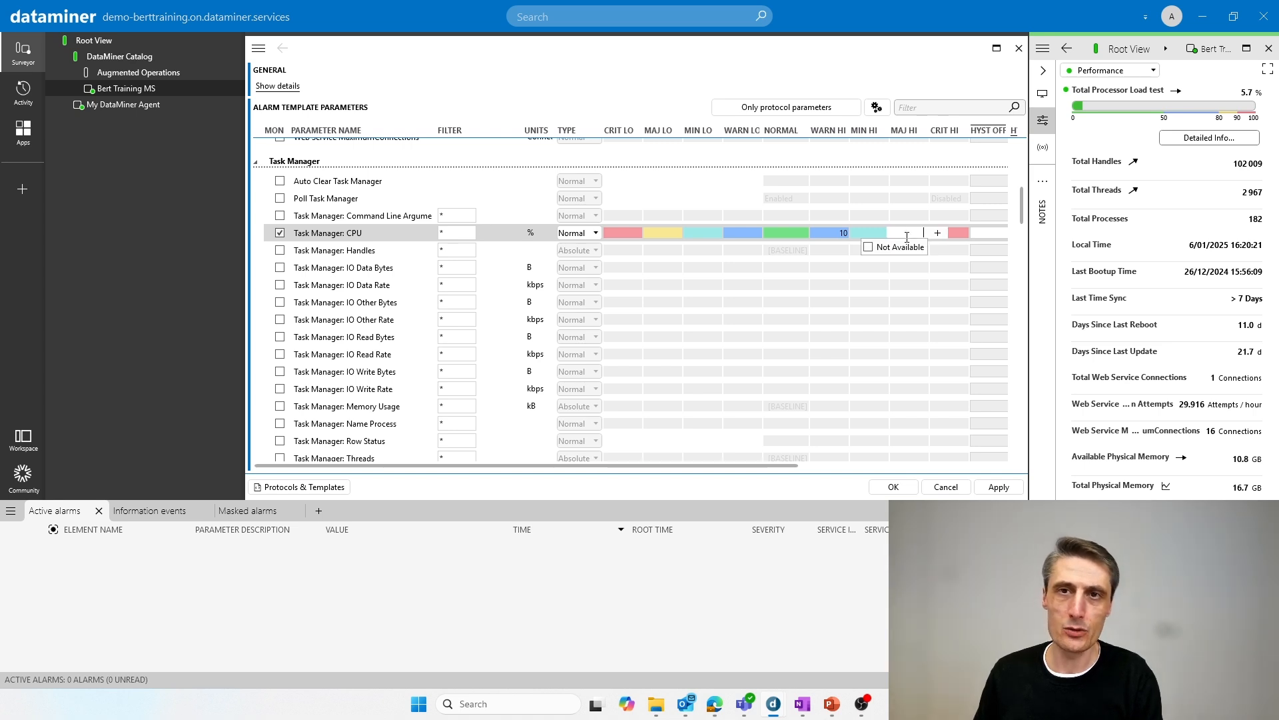
pyautogui.write('30')
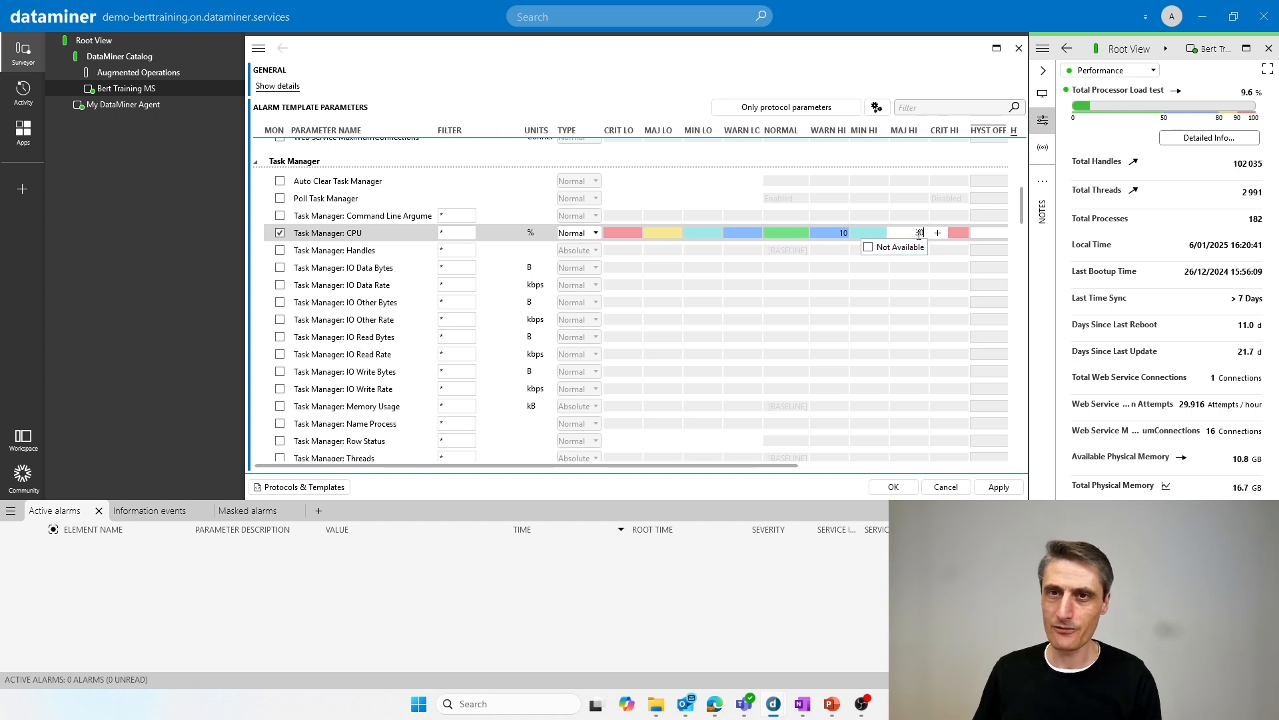
pyautogui.doubleClick(919, 233)
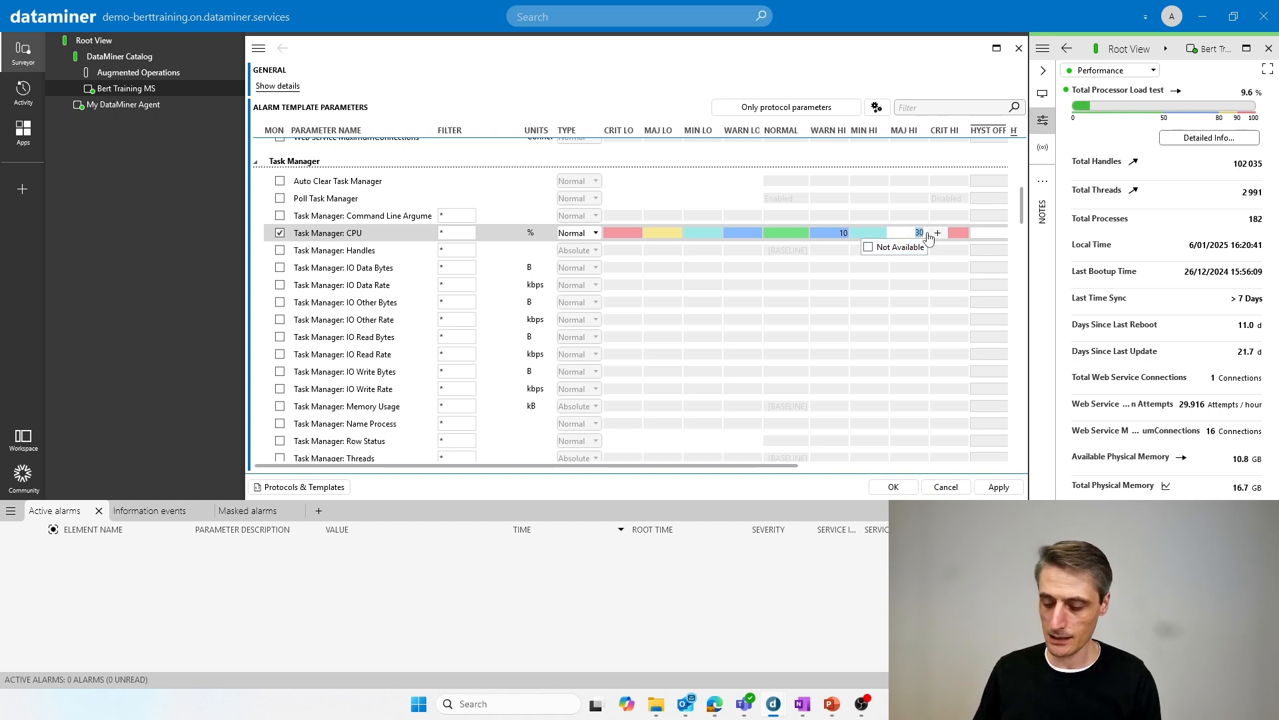
pyautogui.write('3')
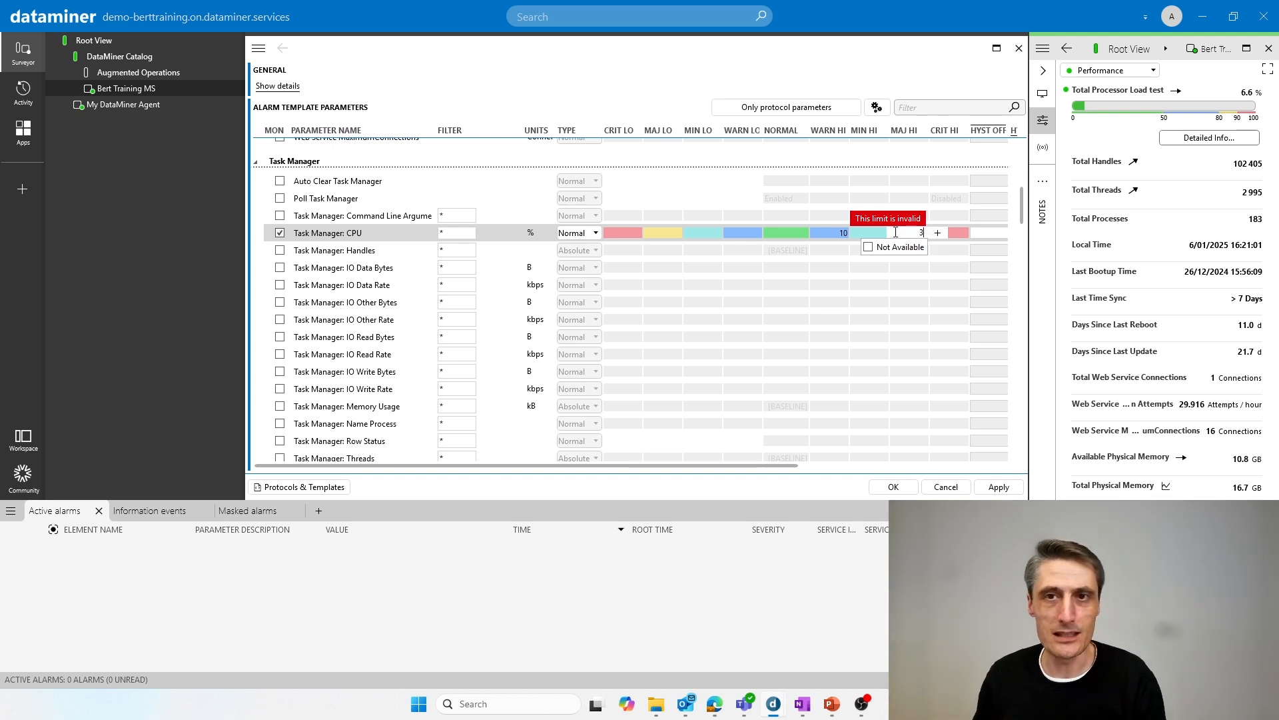
pyautogui.write('11')
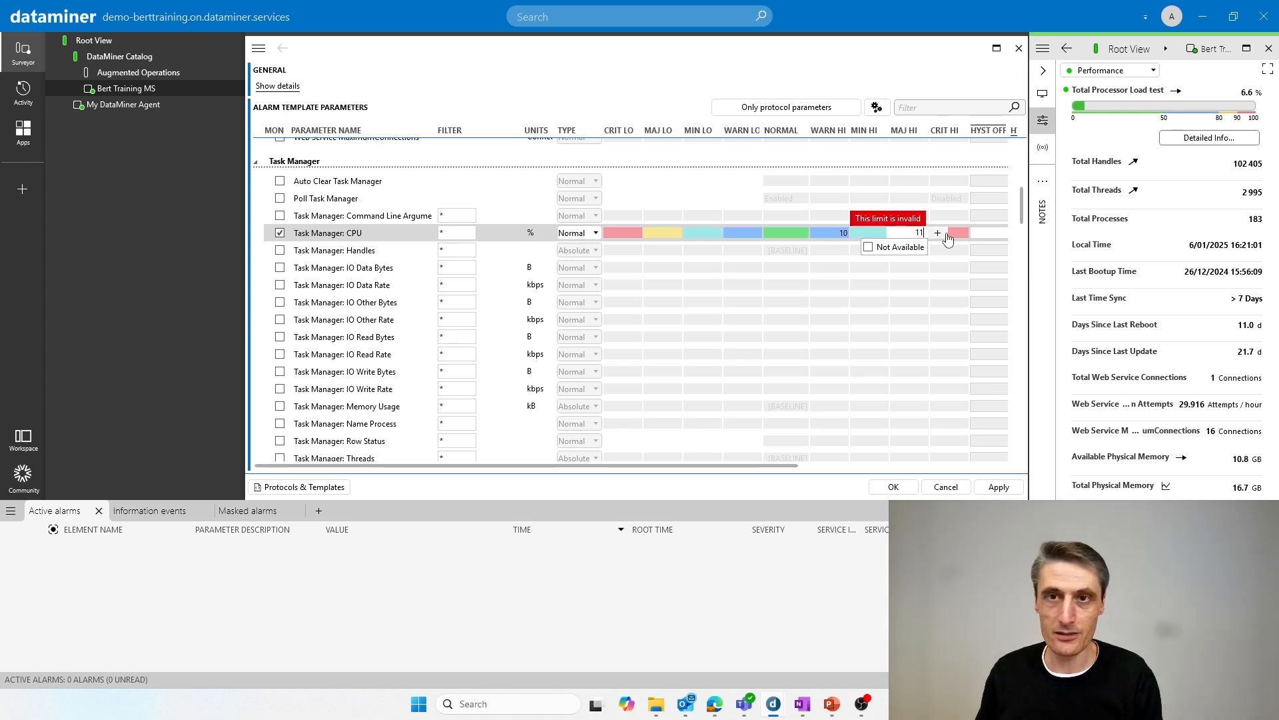
pyautogui.moveTo(915, 233); pyautogui.dragTo(930, 237)
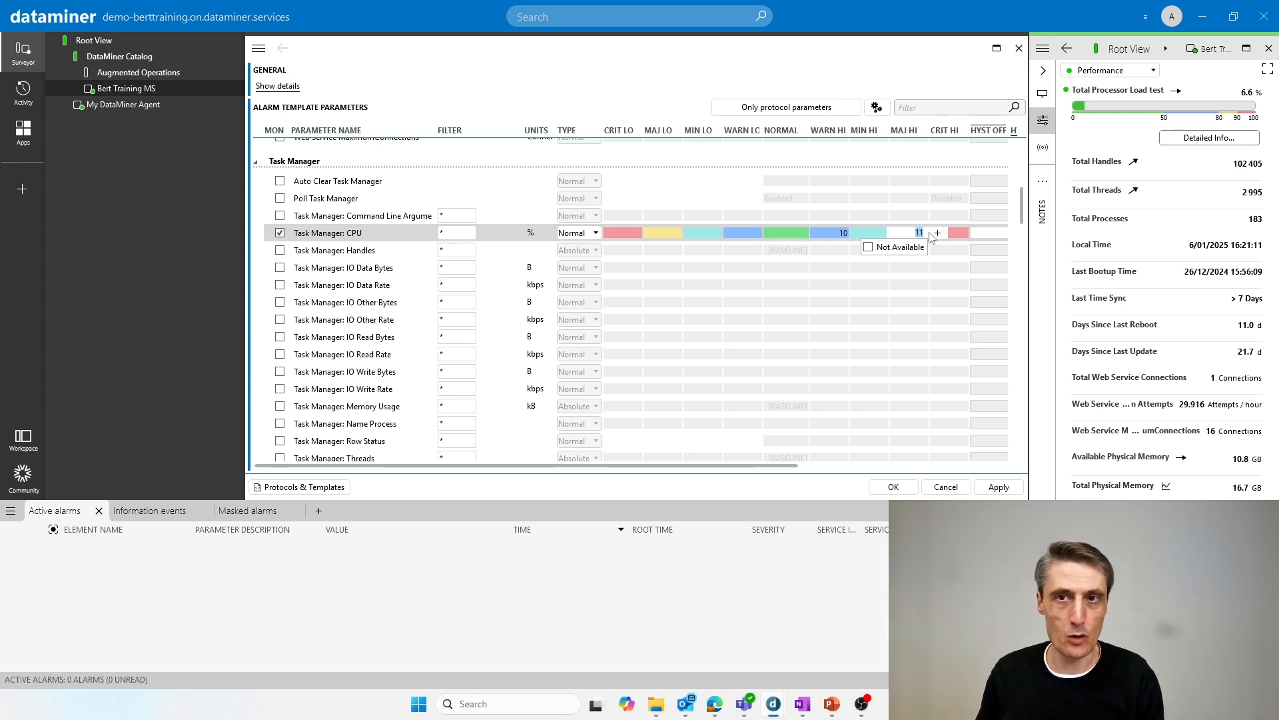
pyautogui.write('10')
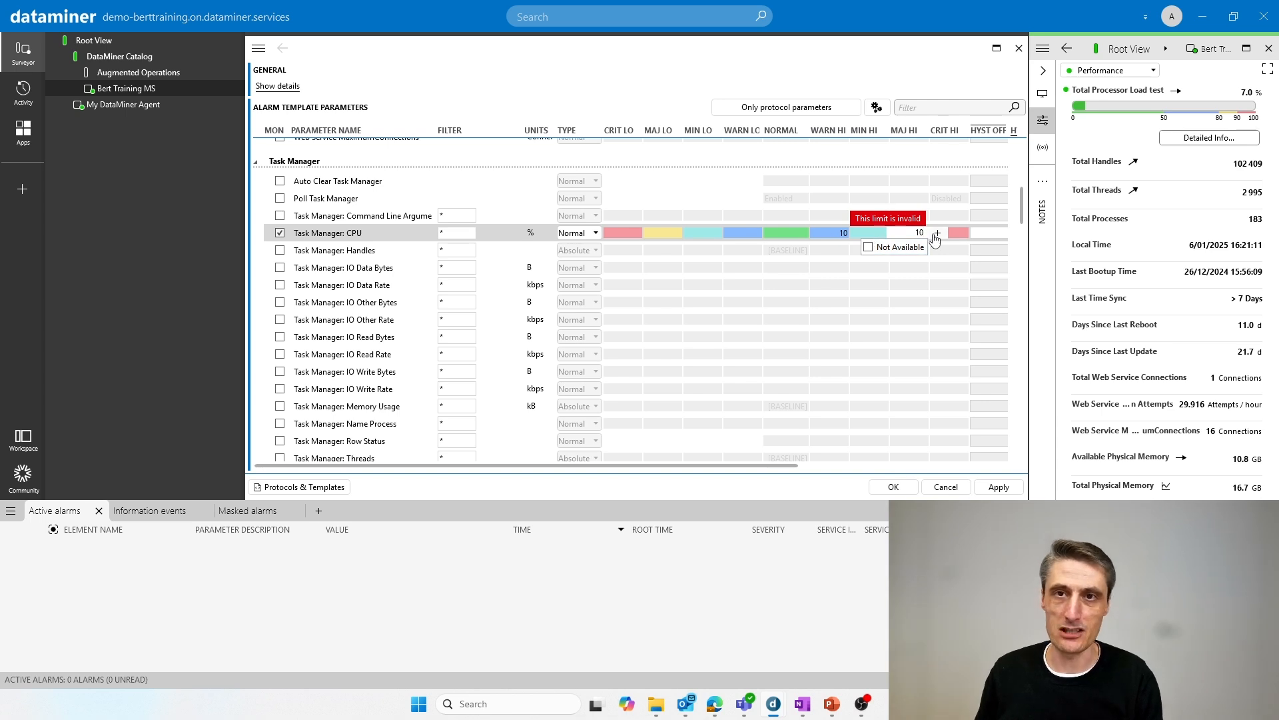
# Set the major high threshold of Task Manager: CPU to 30% and apply the template change.
pyautogui.moveTo(910, 233); pyautogui.dragTo(938, 236)
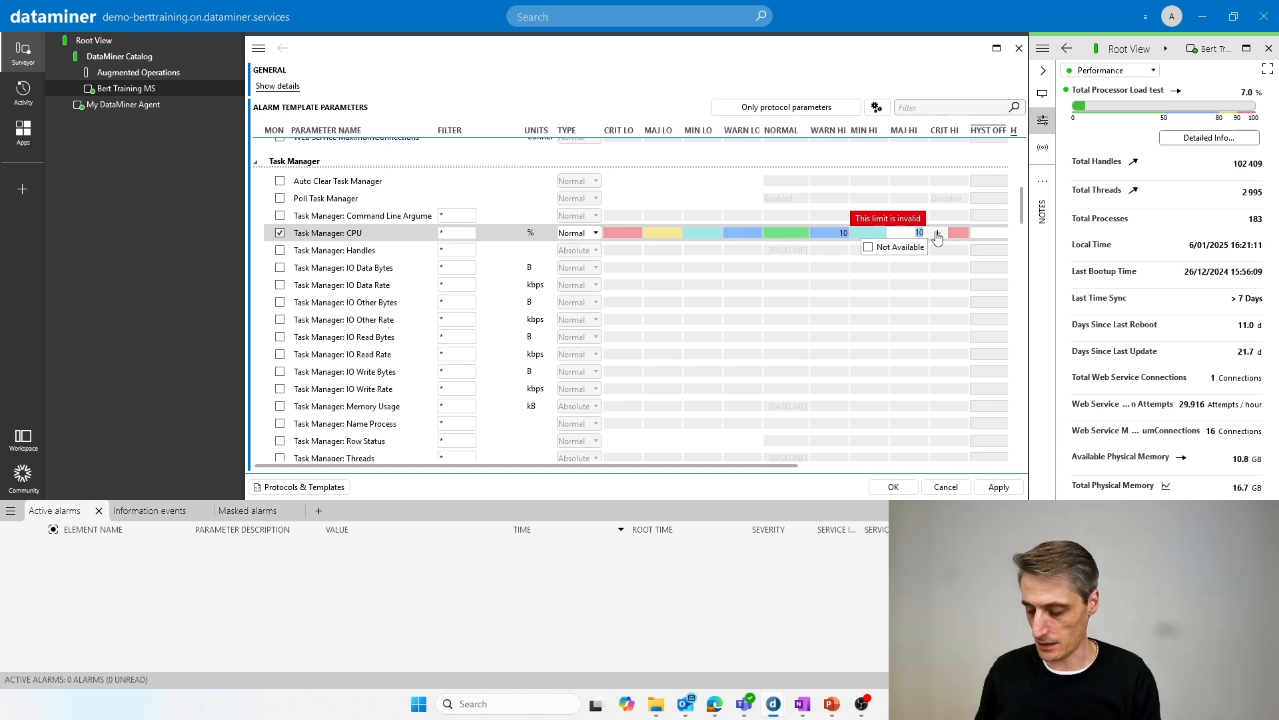
pyautogui.write('30')
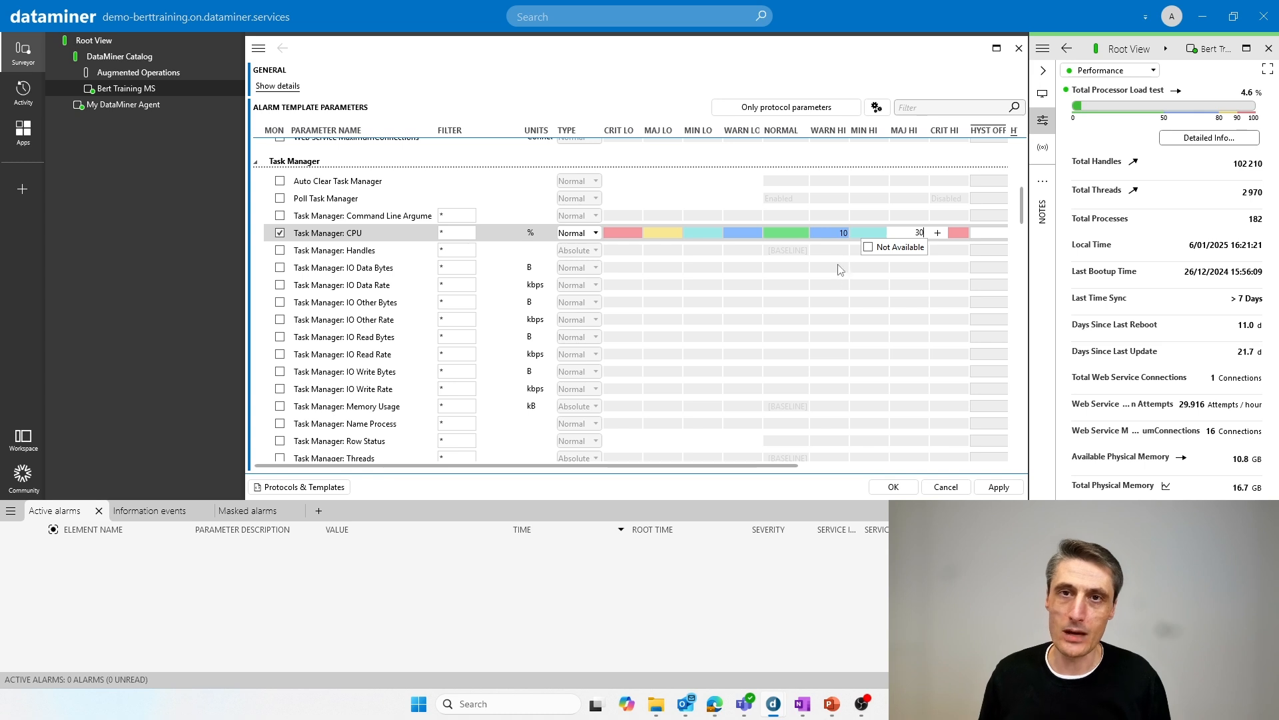
pyautogui.click(839, 169)
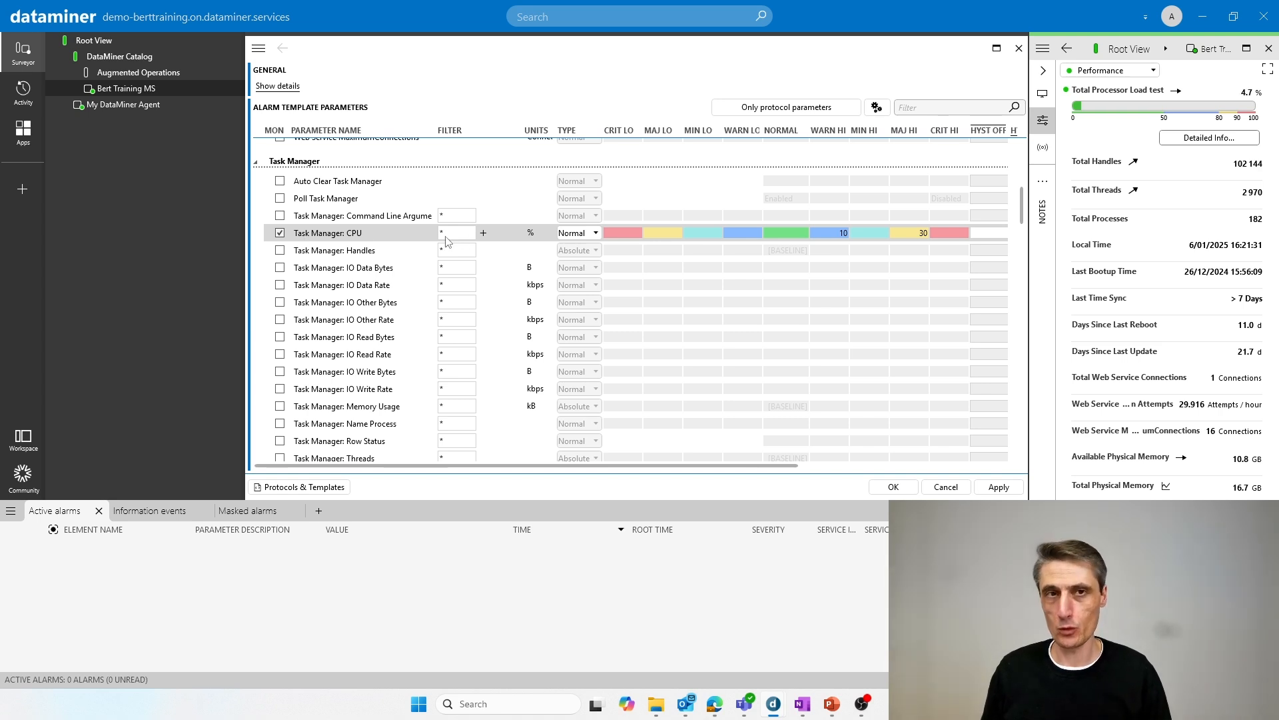
pyautogui.click(1001, 489)
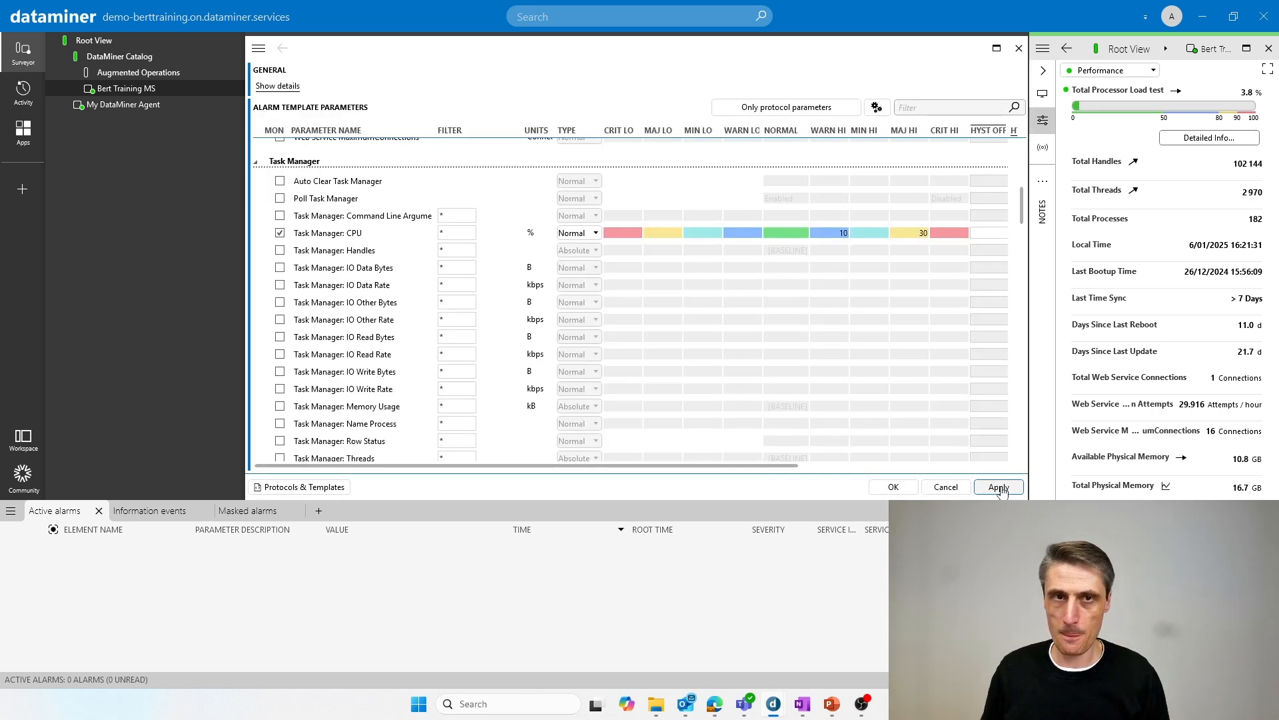
# Make more room for the element card, show its Task Manager page and look through the CPU column of the process table.
pyautogui.click(24, 51)
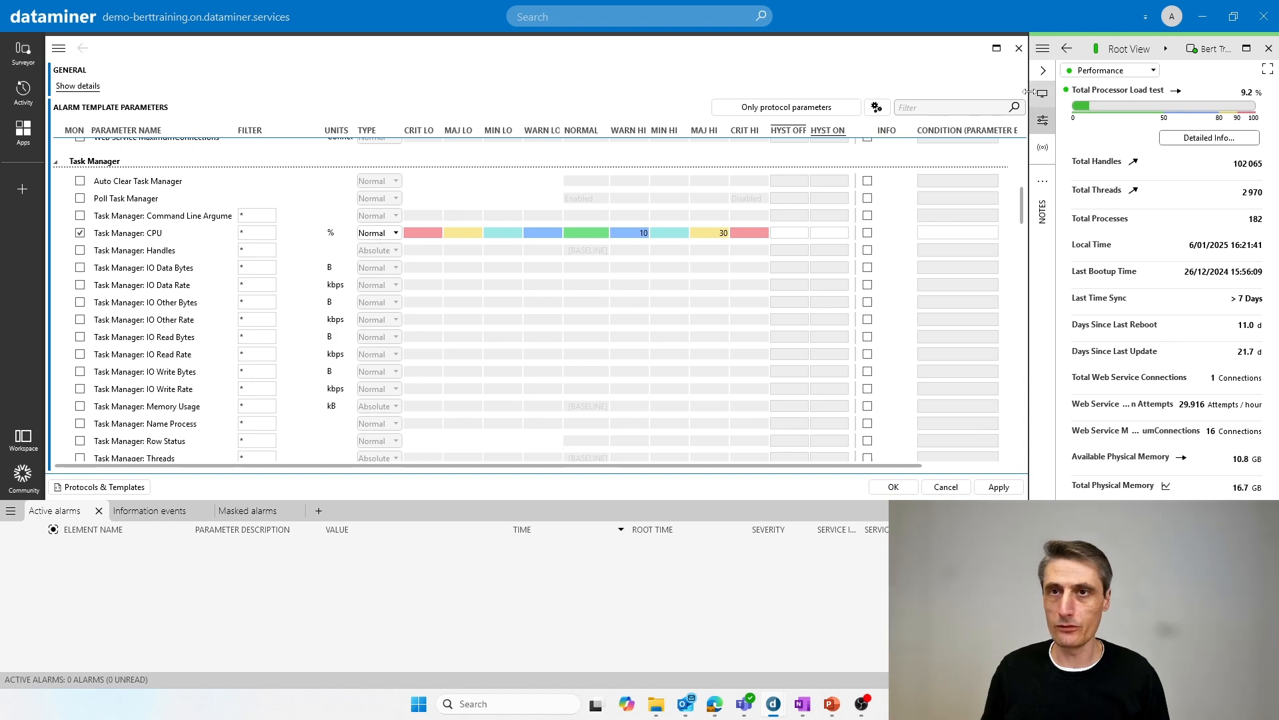
pyautogui.moveTo(1027, 89); pyautogui.dragTo(814, 88)
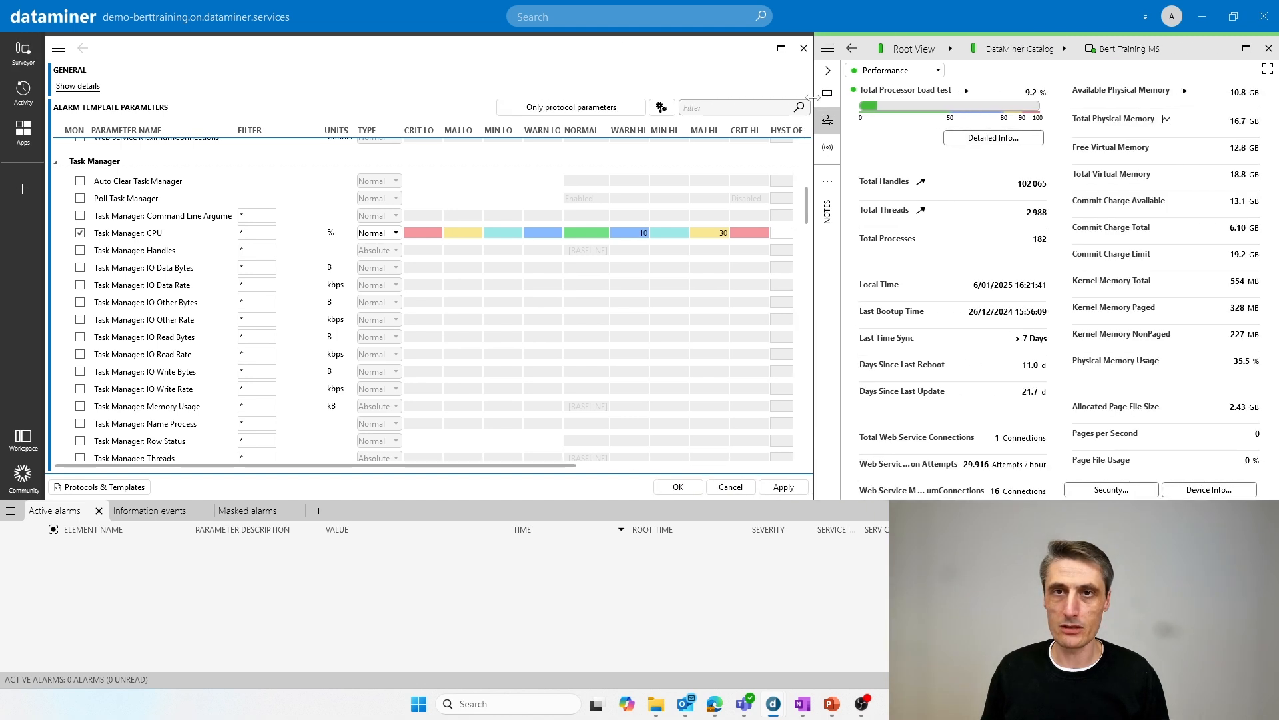
pyautogui.click(906, 72)
pyautogui.click(904, 98)
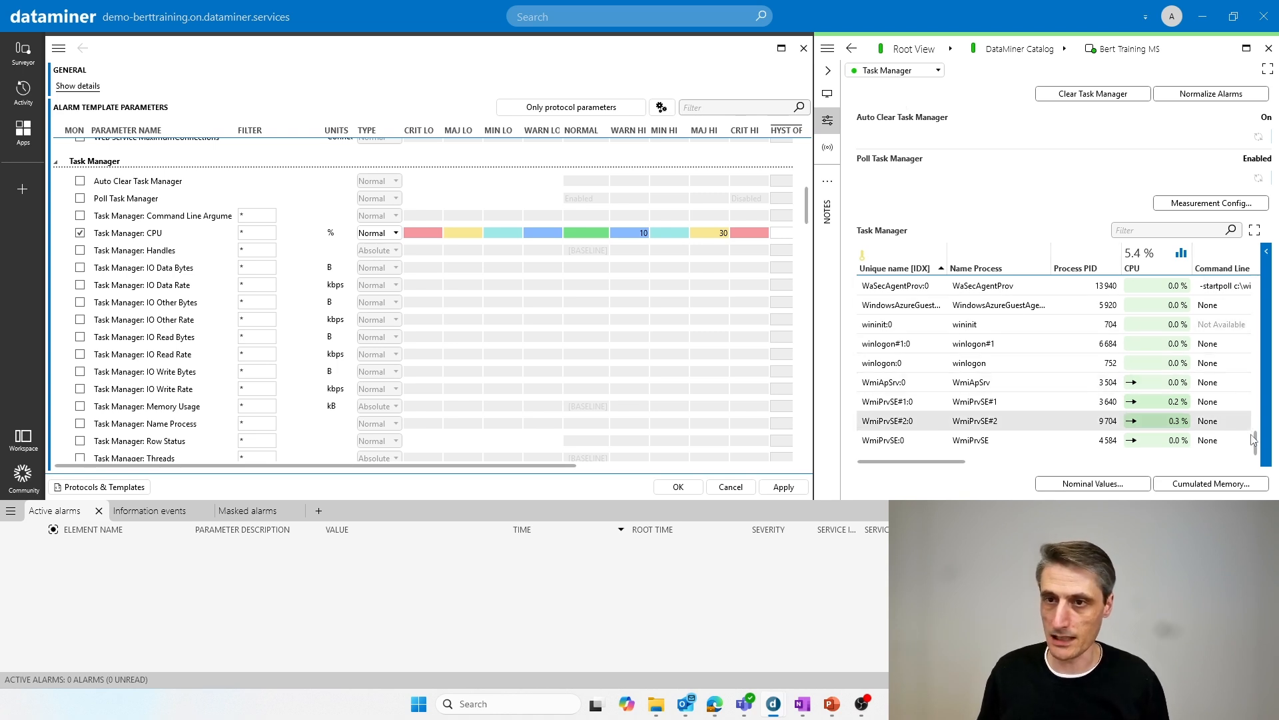
pyautogui.moveTo(1256, 445); pyautogui.dragTo(1264, 268)
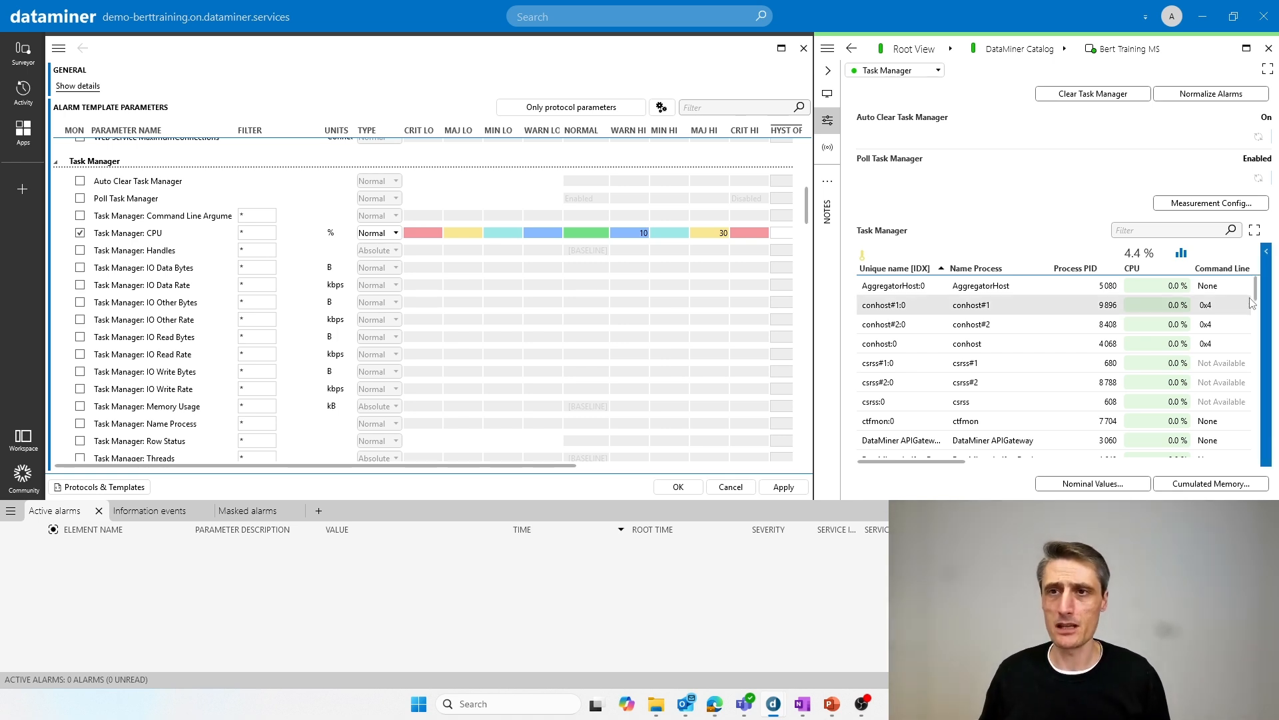
pyautogui.moveTo(1258, 298); pyautogui.dragTo(1260, 342)
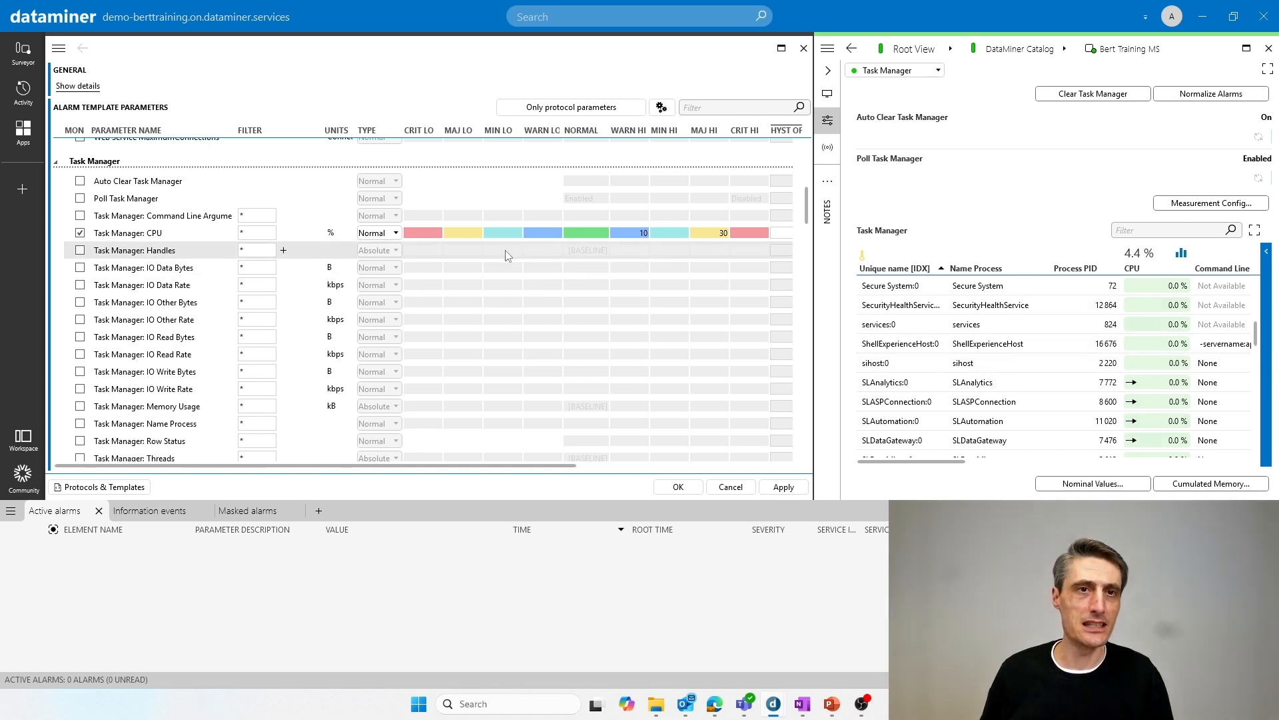
# Filter the Task Manager: CPU monitoring on SL*, apply the template and check the process table.
pyautogui.click(253, 234)
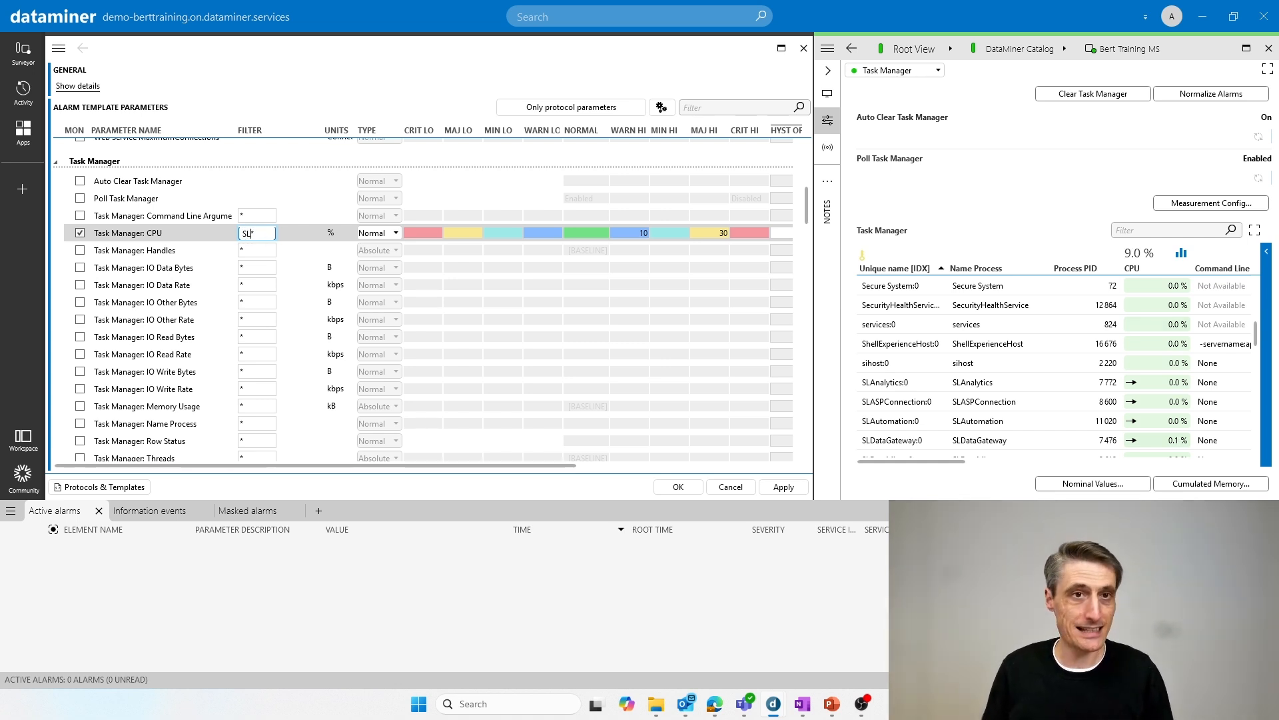
pyautogui.write('SL*')
pyautogui.click(783, 487)
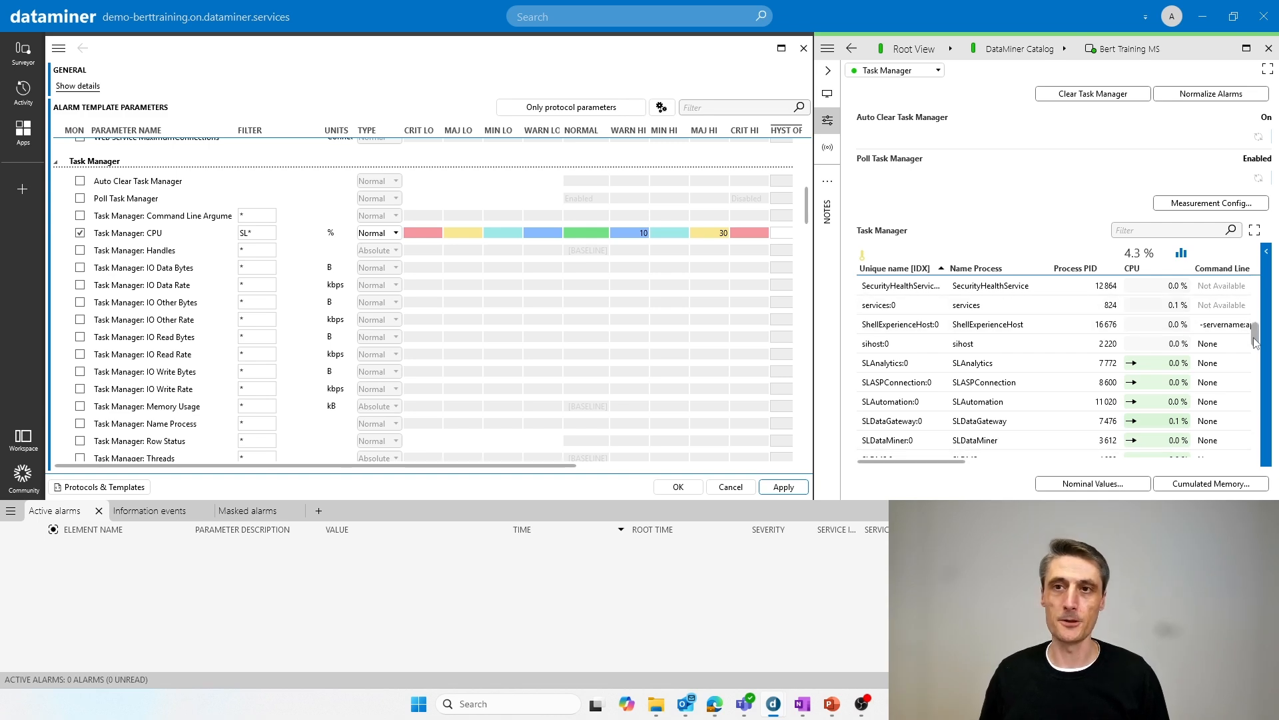
pyautogui.moveTo(1253, 337); pyautogui.dragTo(1256, 454)
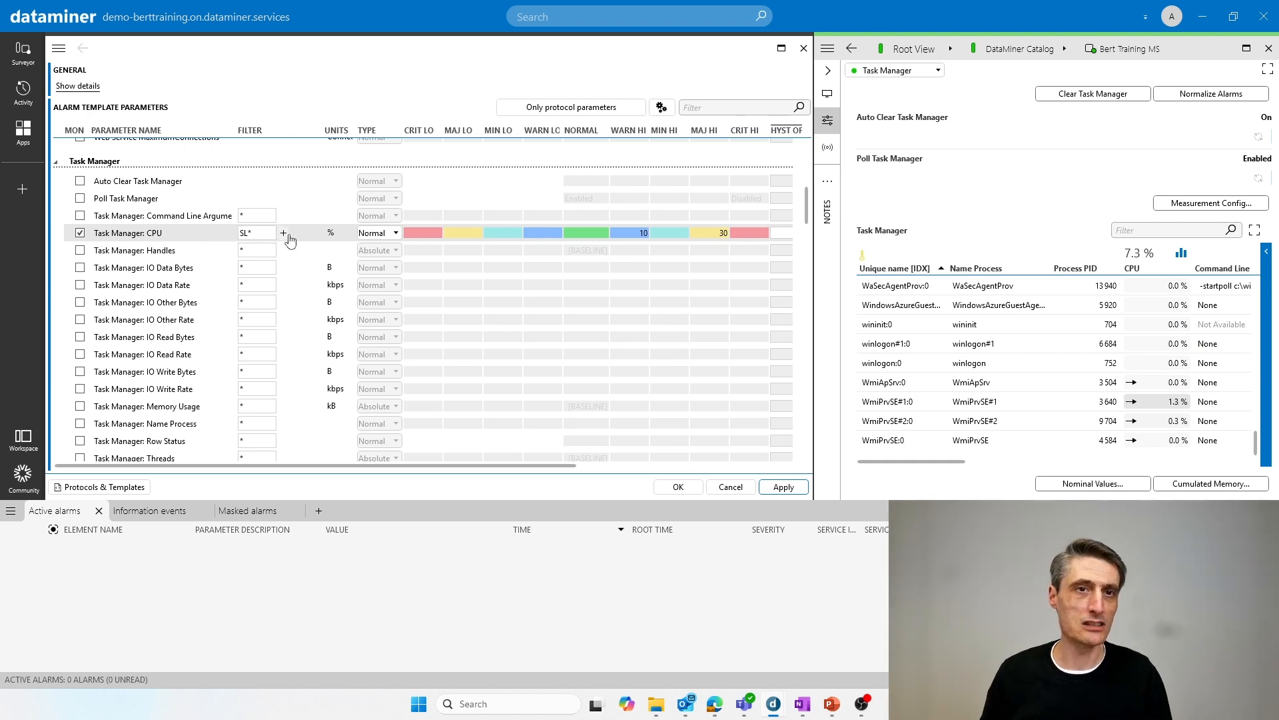
# Add a second Task Manager: CPU entry with the filter wmi*, apply the template and check the wmi and SL processes in the table.
pyautogui.click(284, 235)
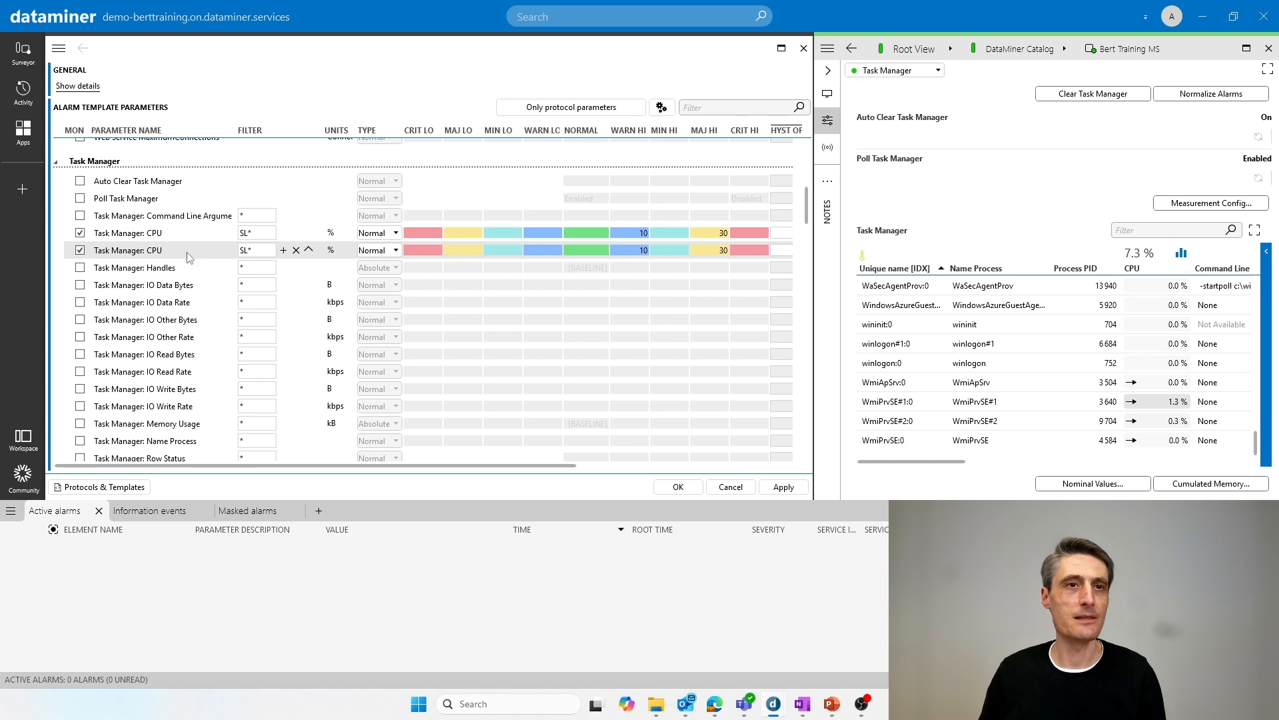
pyautogui.click(248, 251)
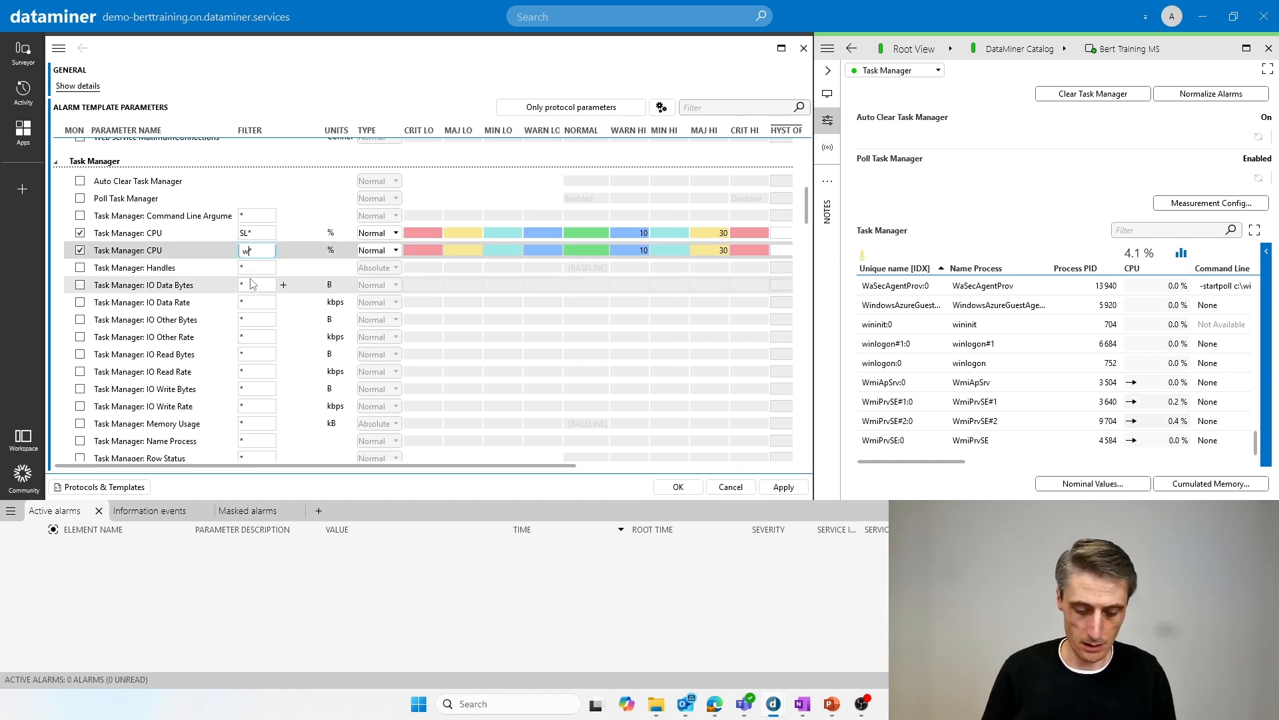
pyautogui.click(784, 488)
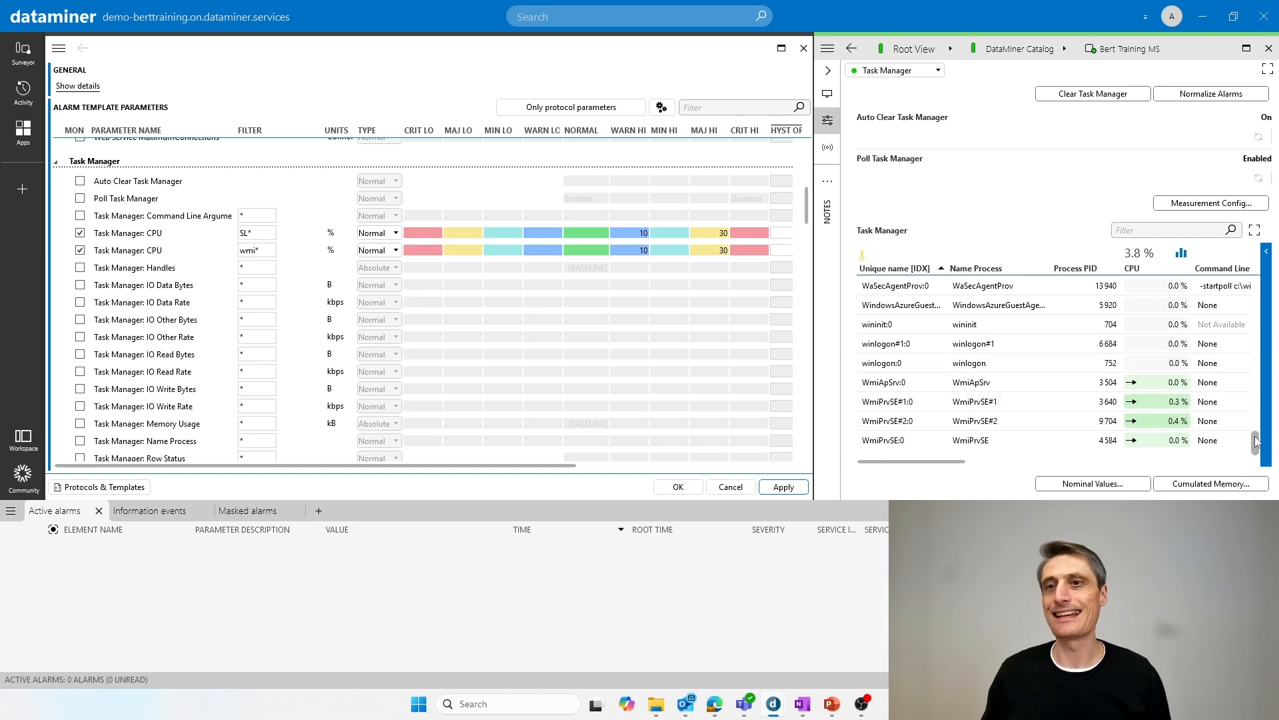
pyautogui.scroll(1, 1256, 445)
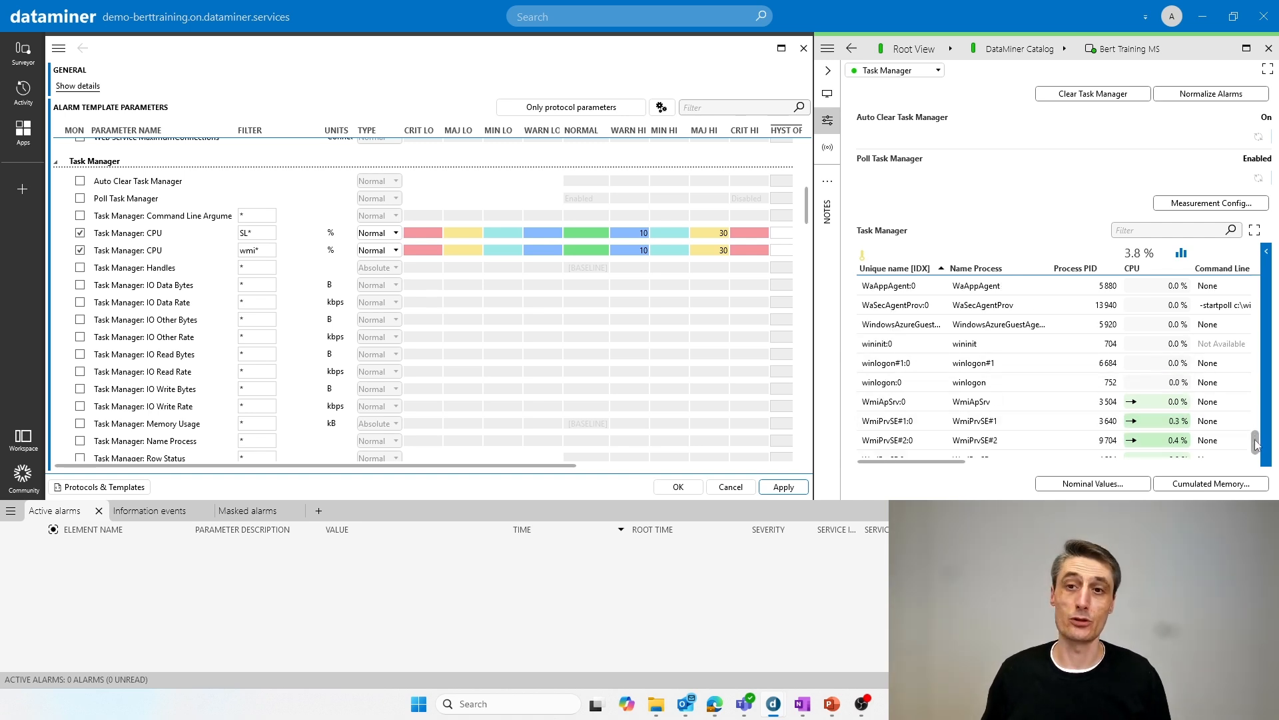
pyautogui.moveTo(1255, 445); pyautogui.dragTo(1257, 342)
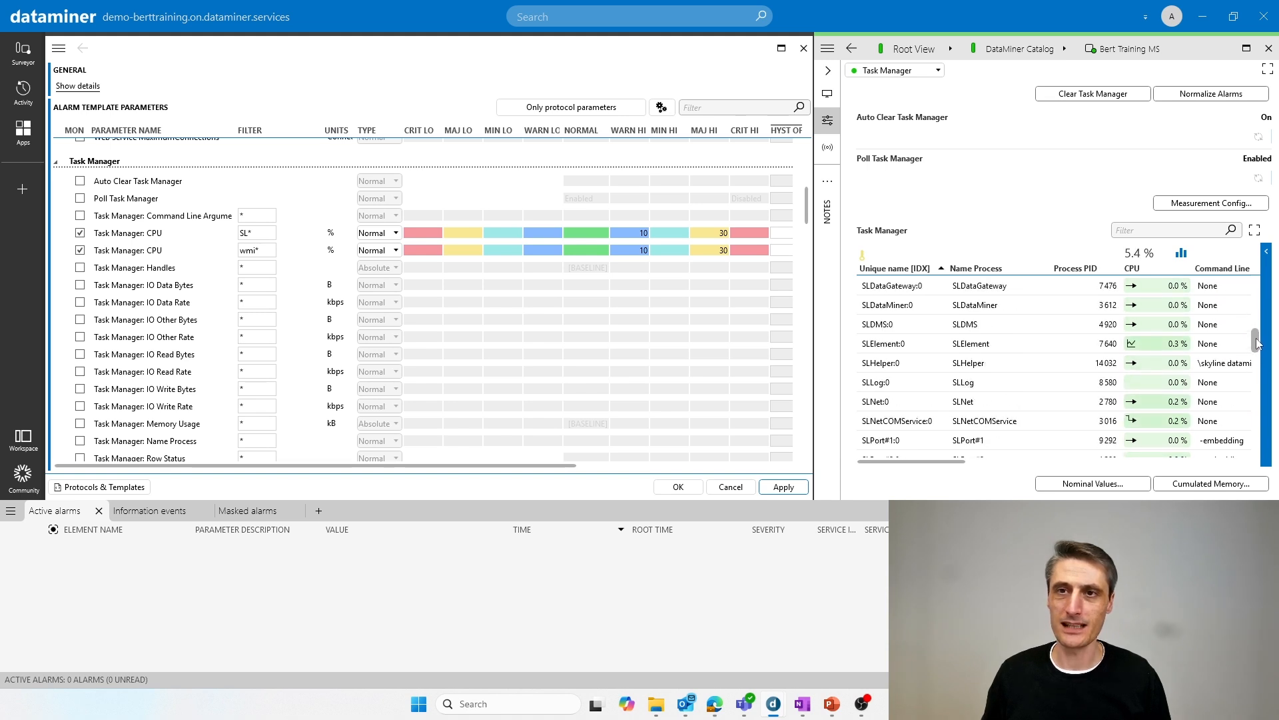
# Add another Task Manager: CPU entry with the filter SLLog* and set its warning high threshold to 15%.
pyautogui.click(904, 386)
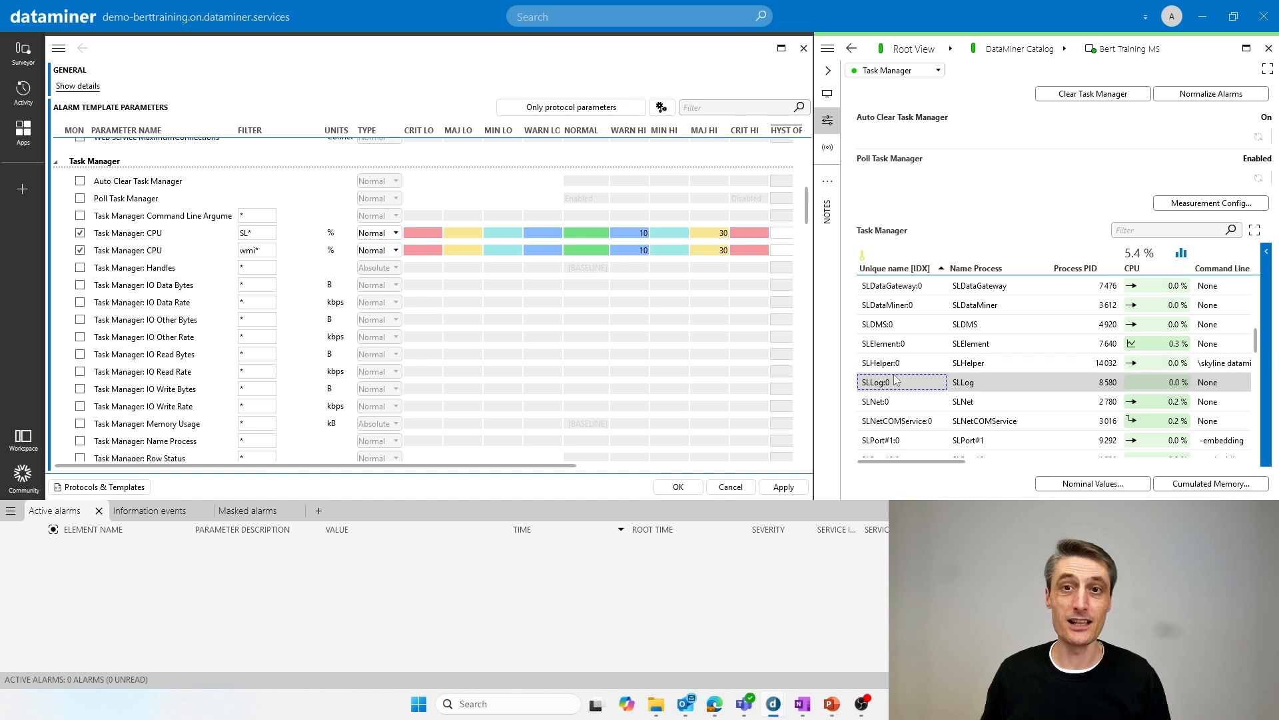
pyautogui.click(1000, 325)
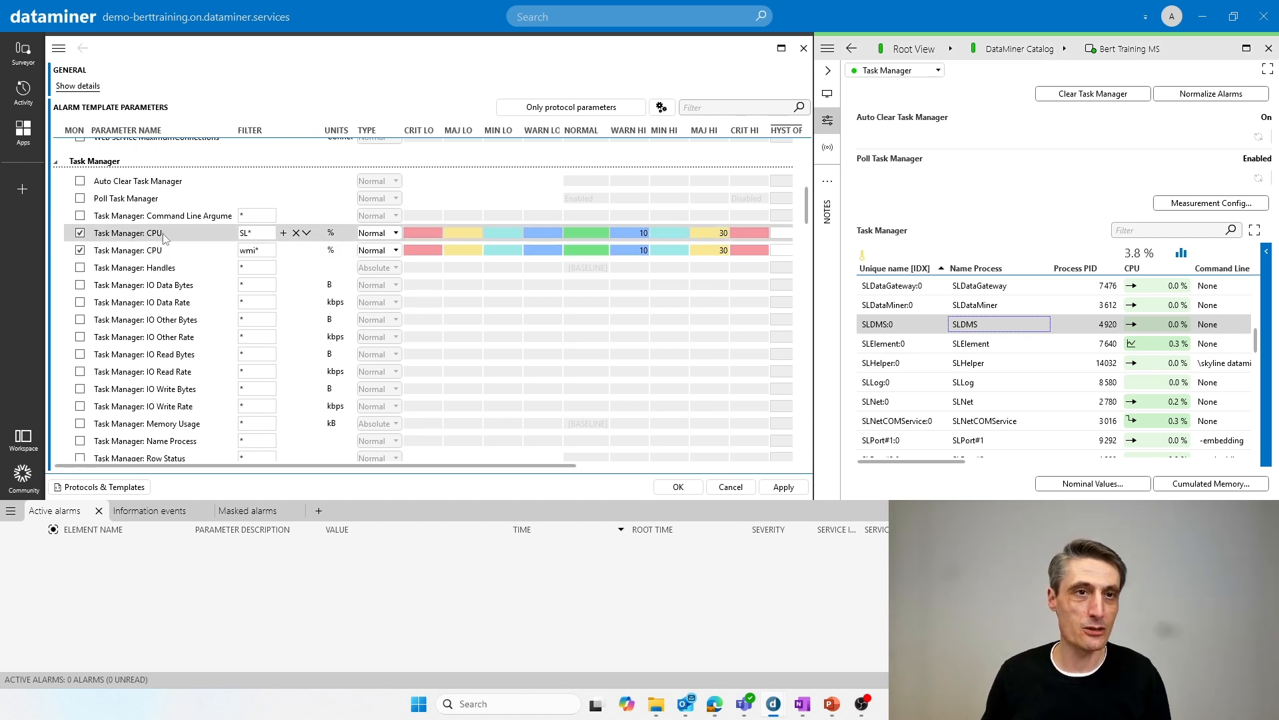
pyautogui.click(284, 233)
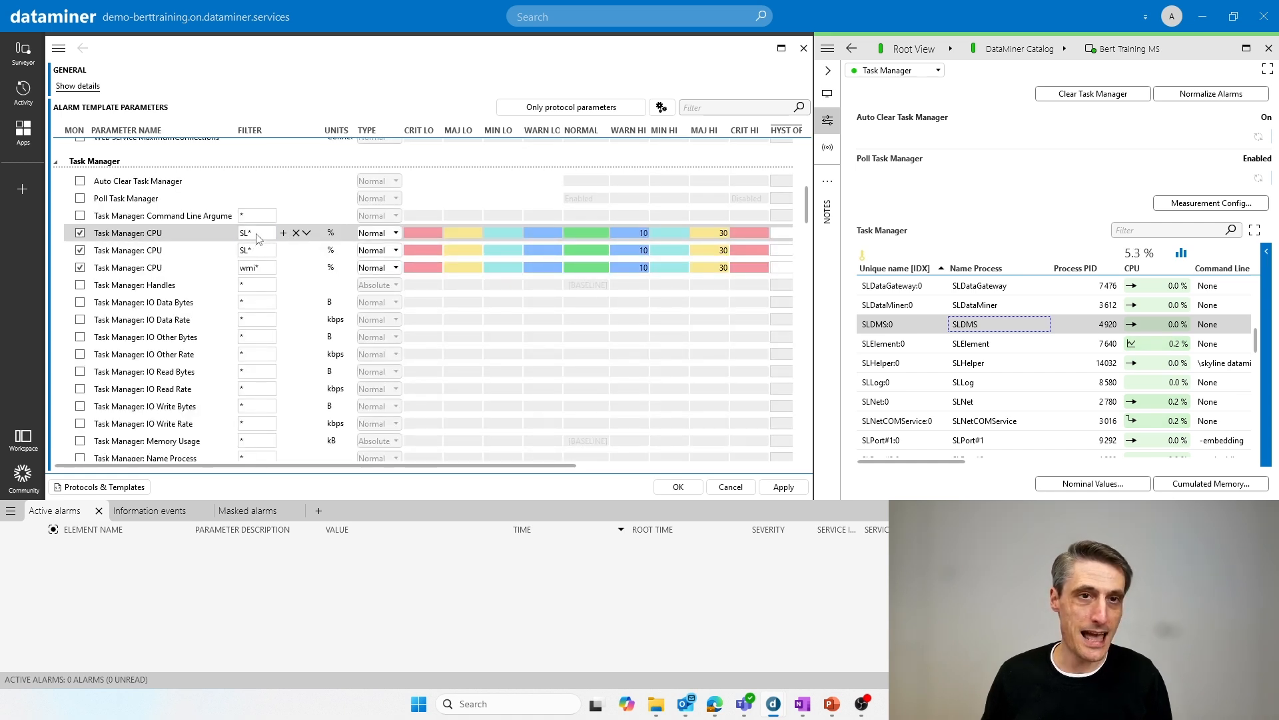
pyautogui.click(258, 234)
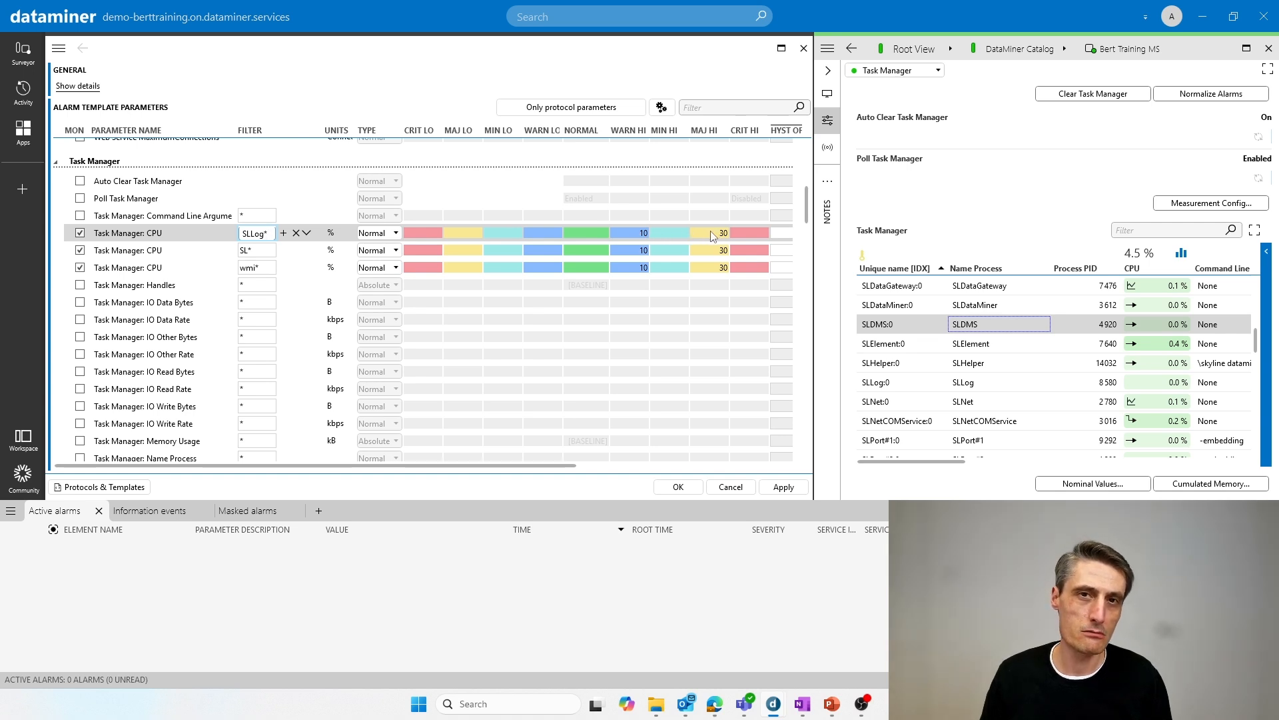
pyautogui.click(643, 239)
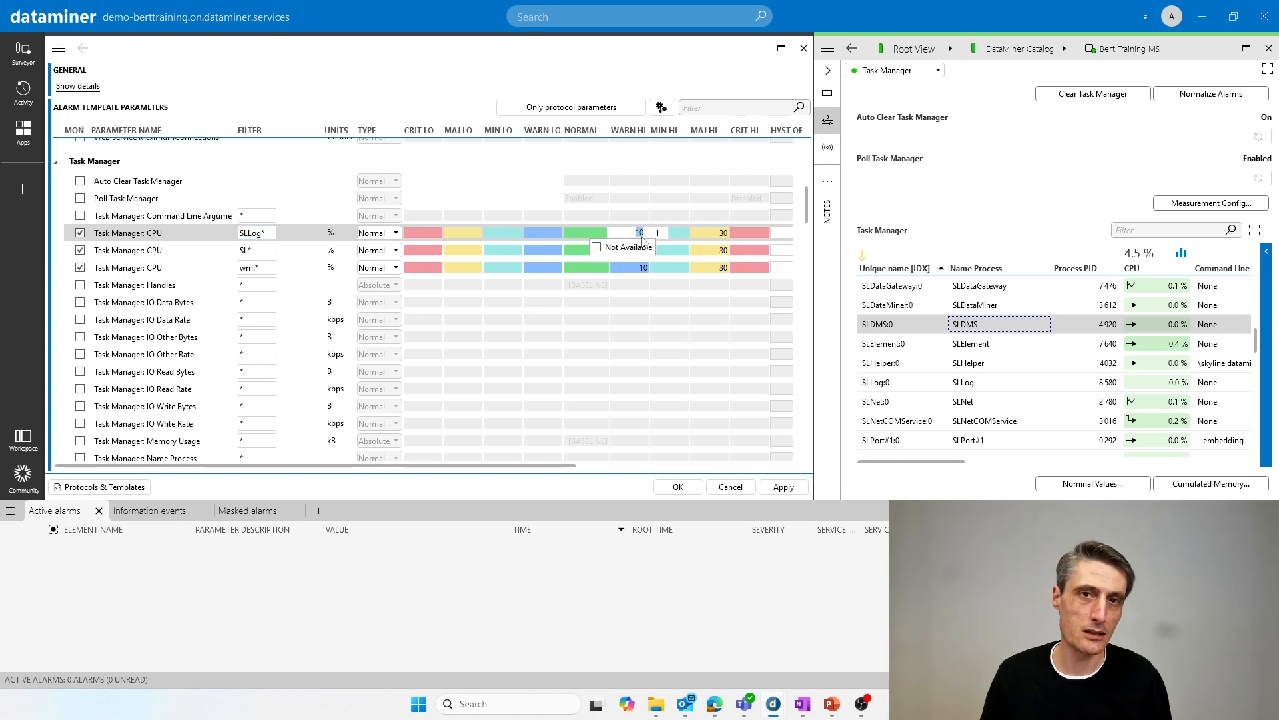
pyautogui.write('15')
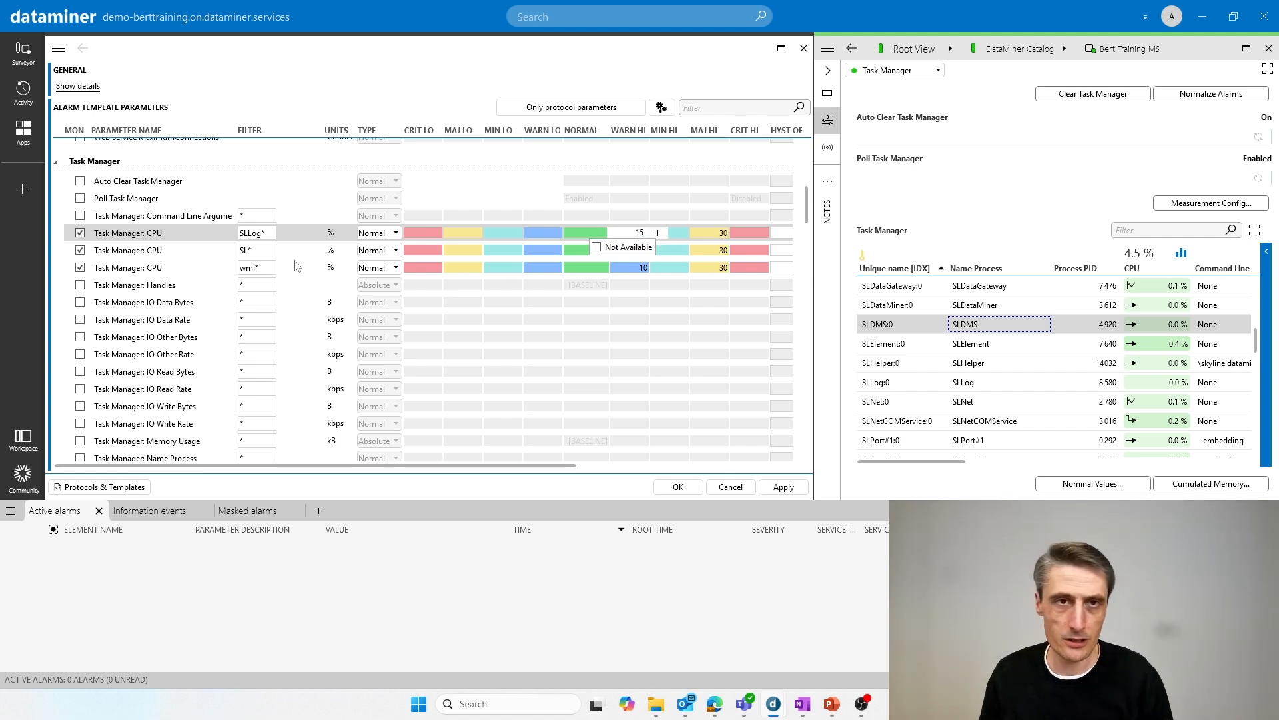
# Disable monitoring for the SLLog* entry of Task Manager: CPU and apply the template.
pyautogui.click(156, 239)
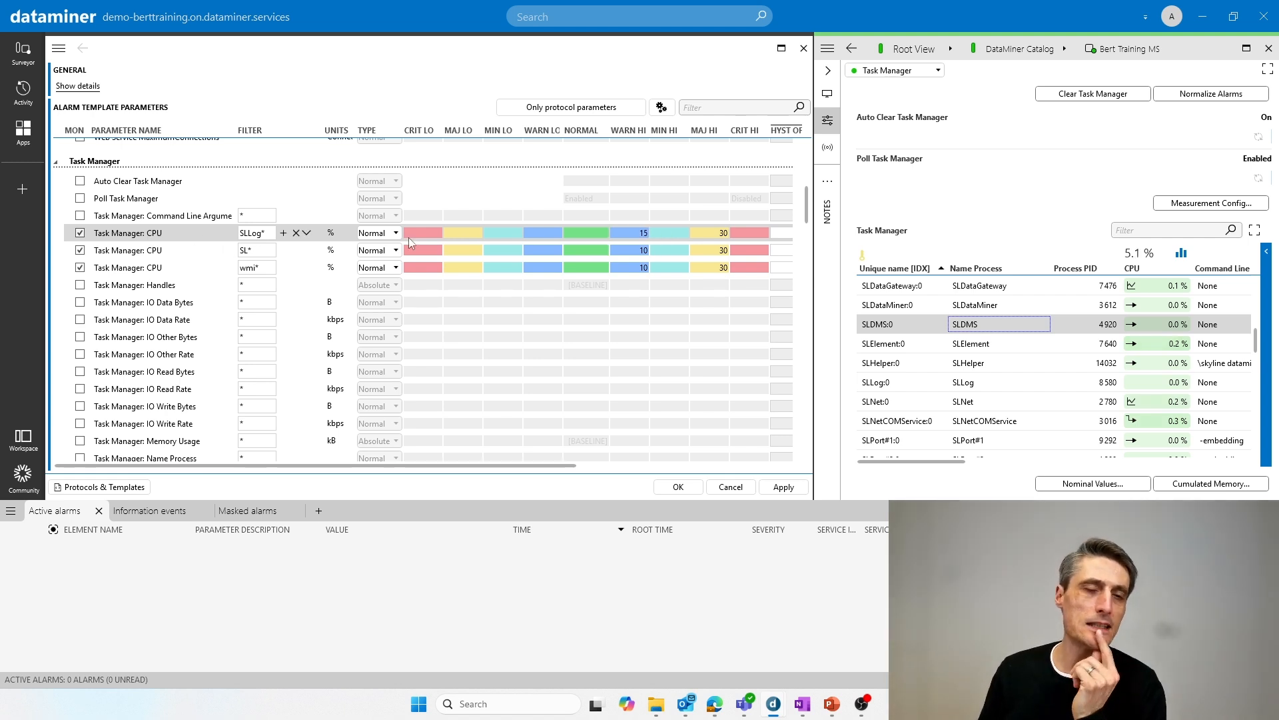
pyautogui.click(80, 233)
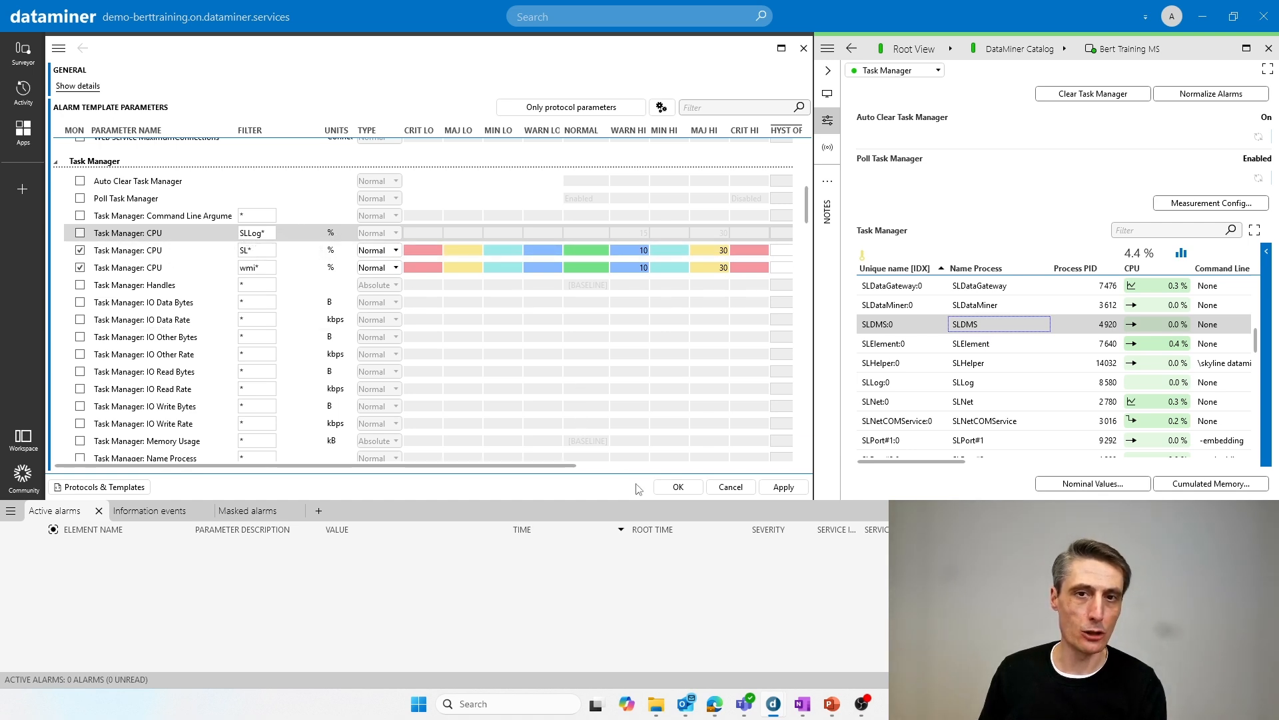
pyautogui.click(784, 488)
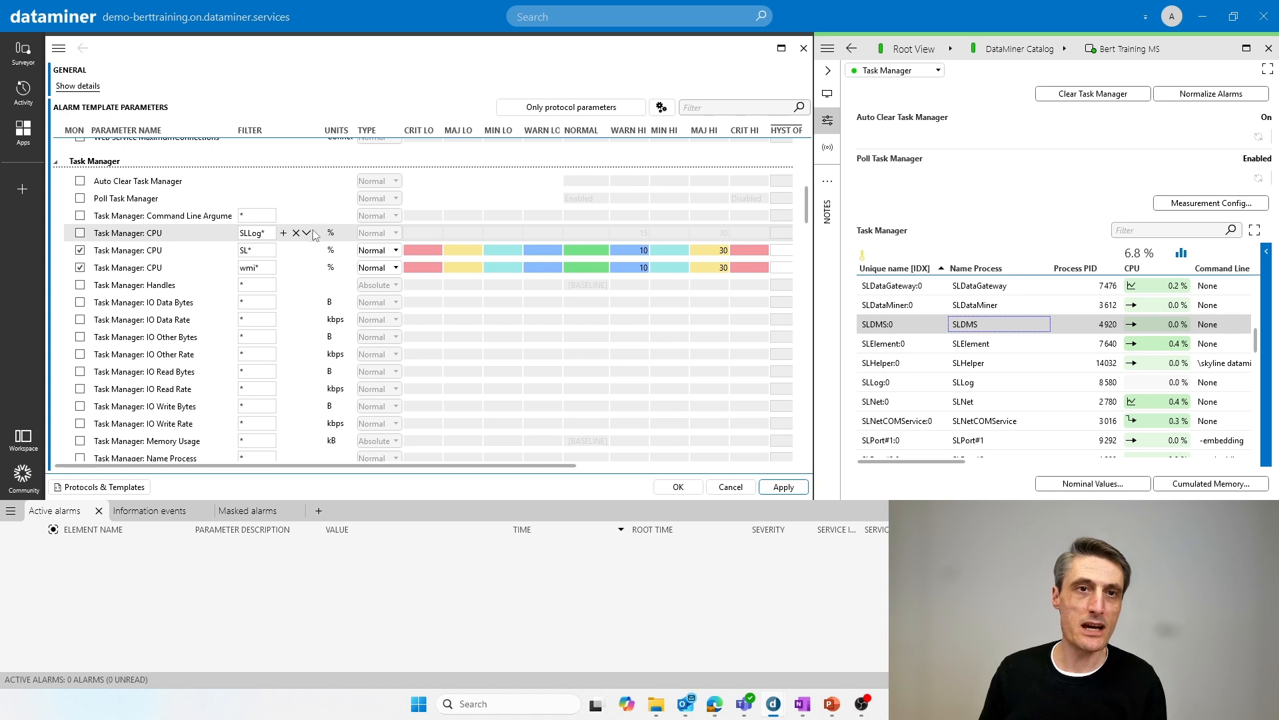
# Test the filter order by applying the template with the SLLog* entry below SL*, and again with it back above SL*.
pyautogui.click(311, 234)
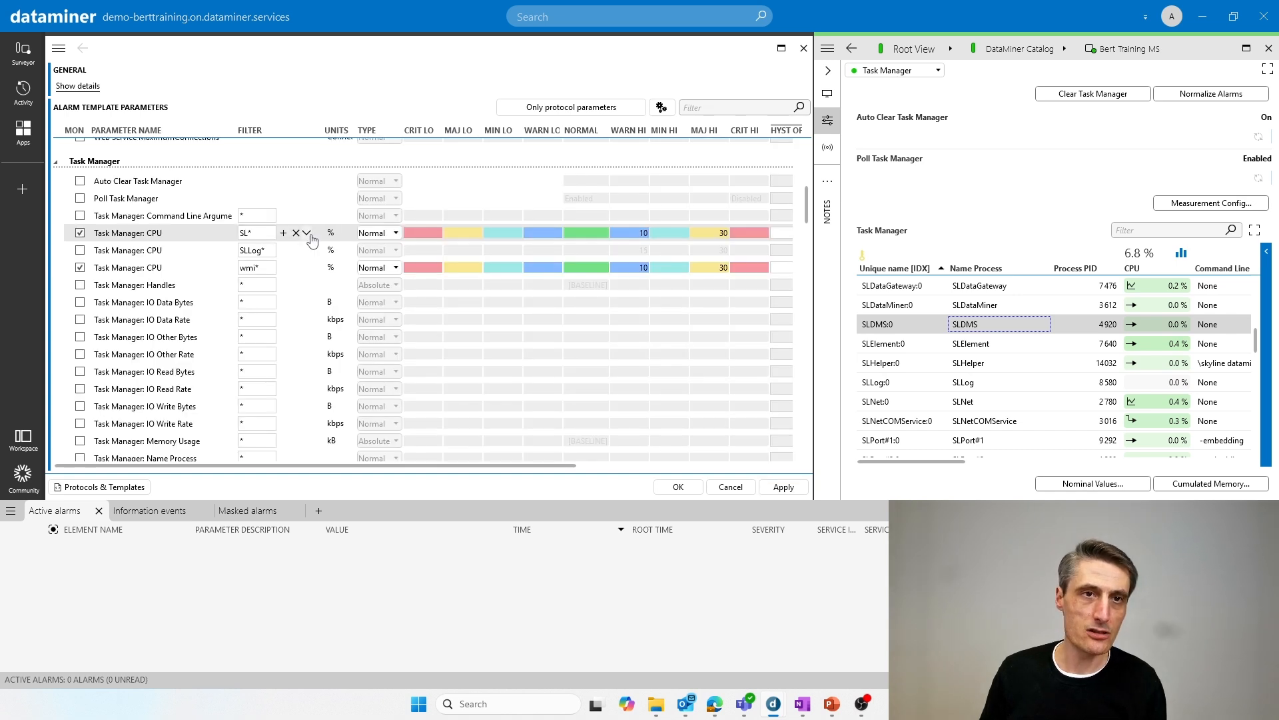
pyautogui.click(784, 487)
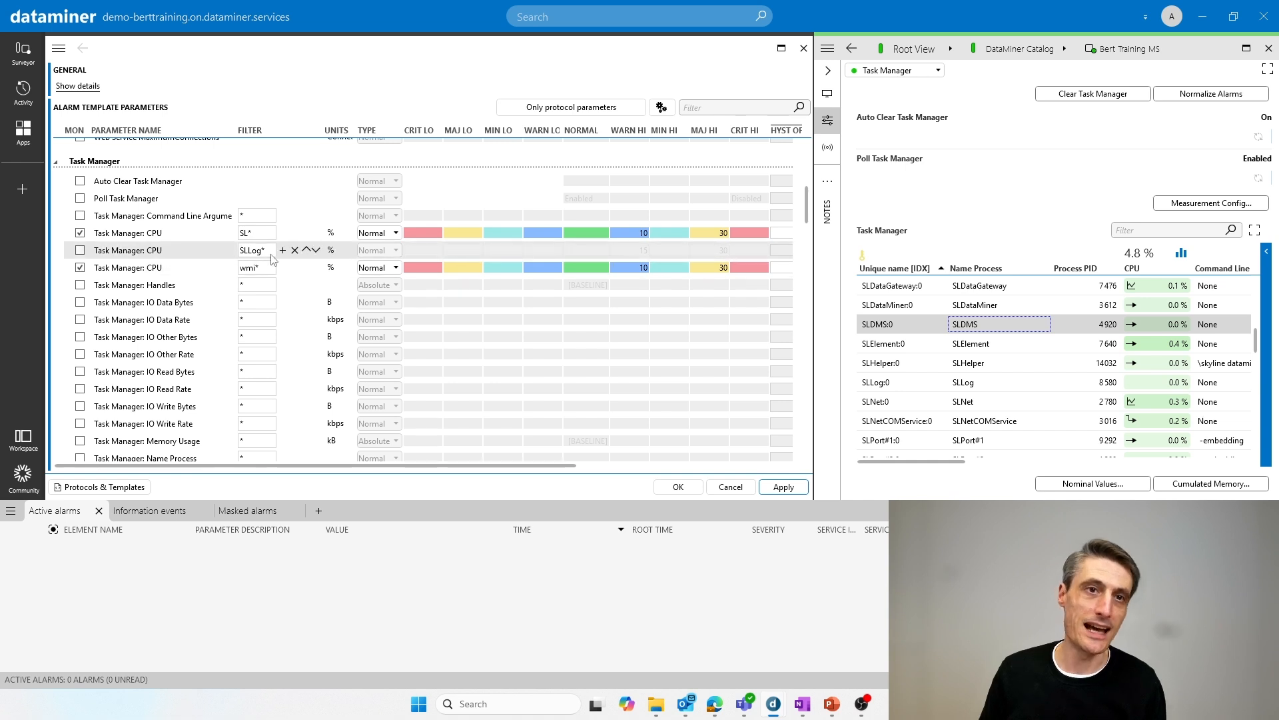
pyautogui.click(306, 250)
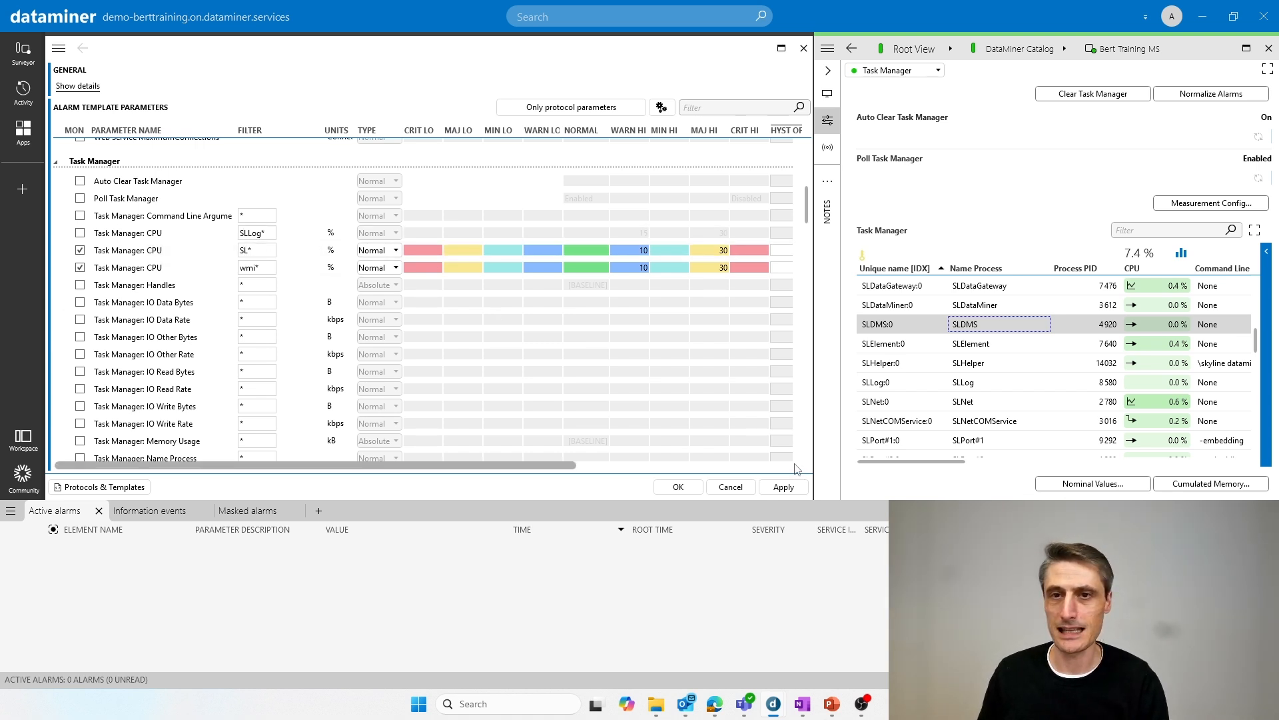
pyautogui.click(786, 488)
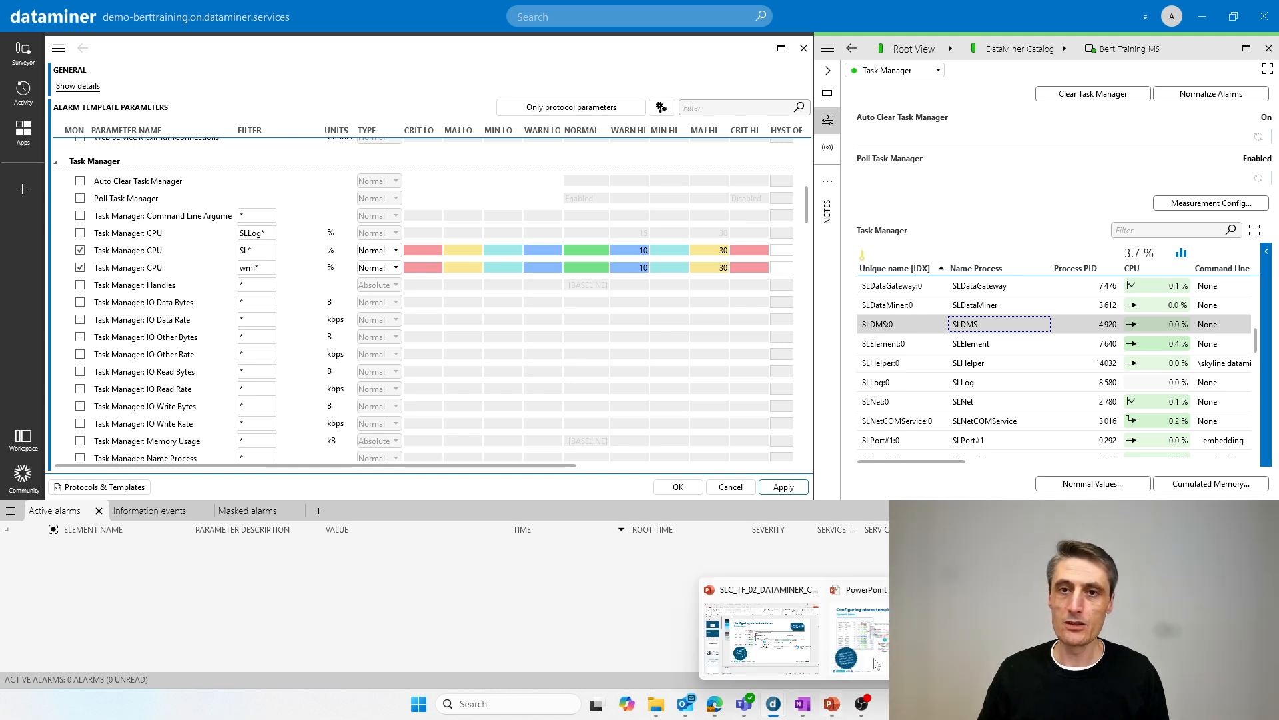
# Switch to the PowerPoint slide show about configuring alarm templates for dynamic tables.
pyautogui.click(875, 658)
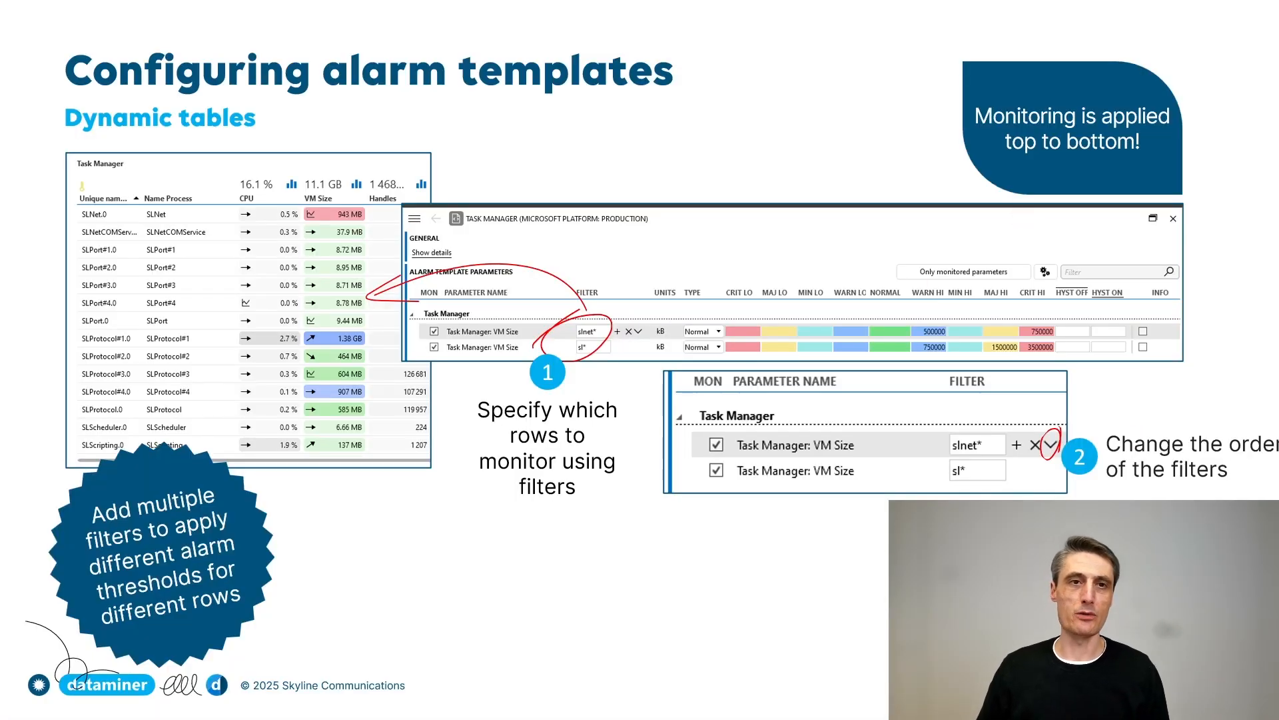
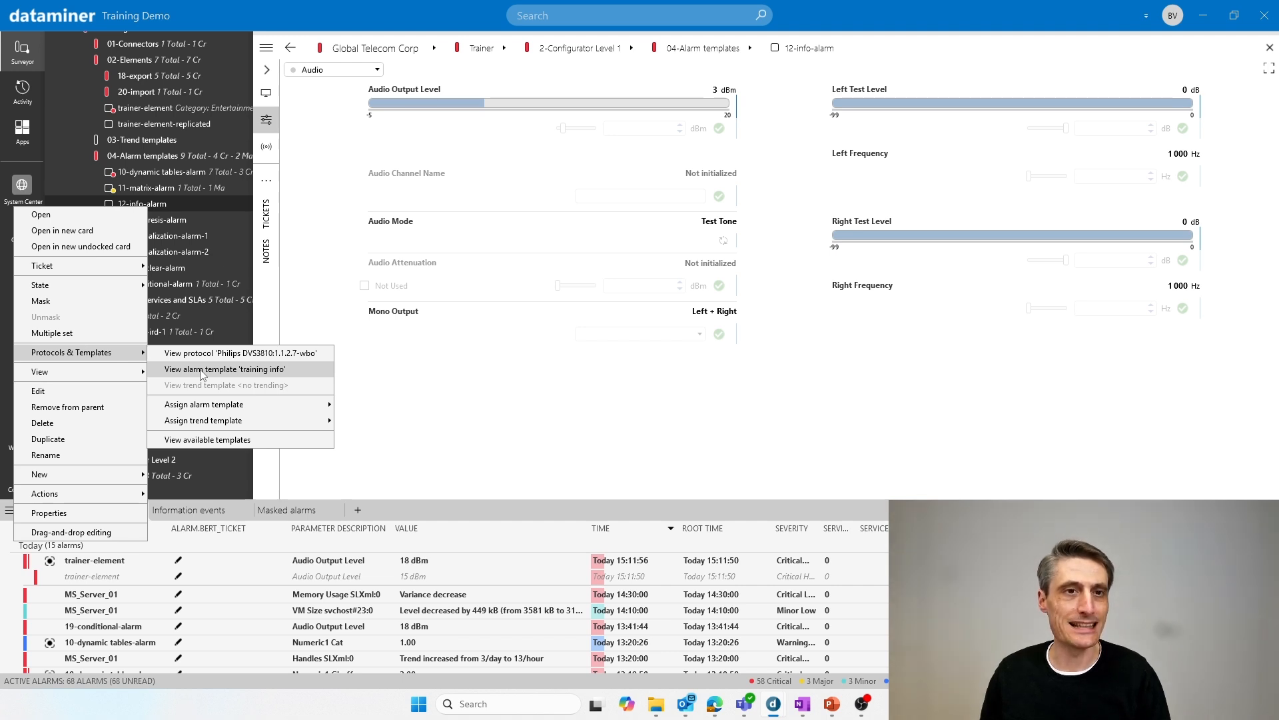
# Open the 'training info' alarm template of the element 12-info-alarm and hide its Included column.
pyautogui.click(202, 371)
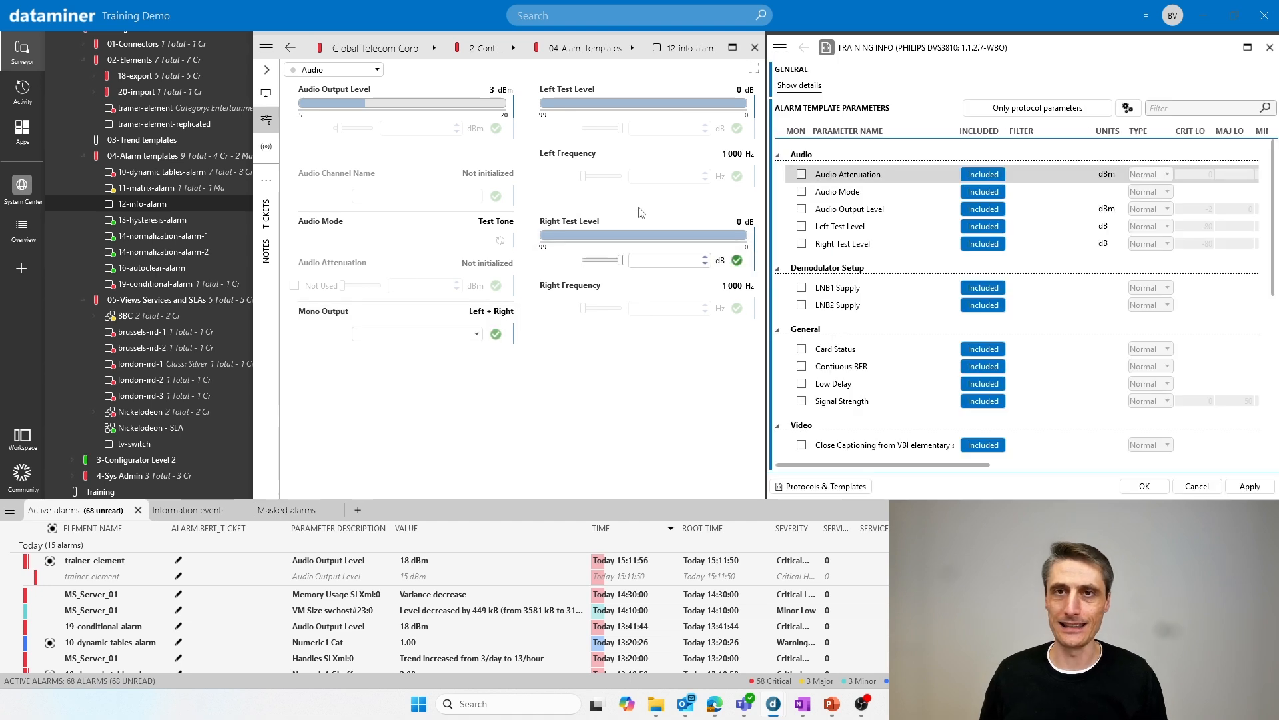
pyautogui.click(1128, 109)
pyautogui.click(1053, 128)
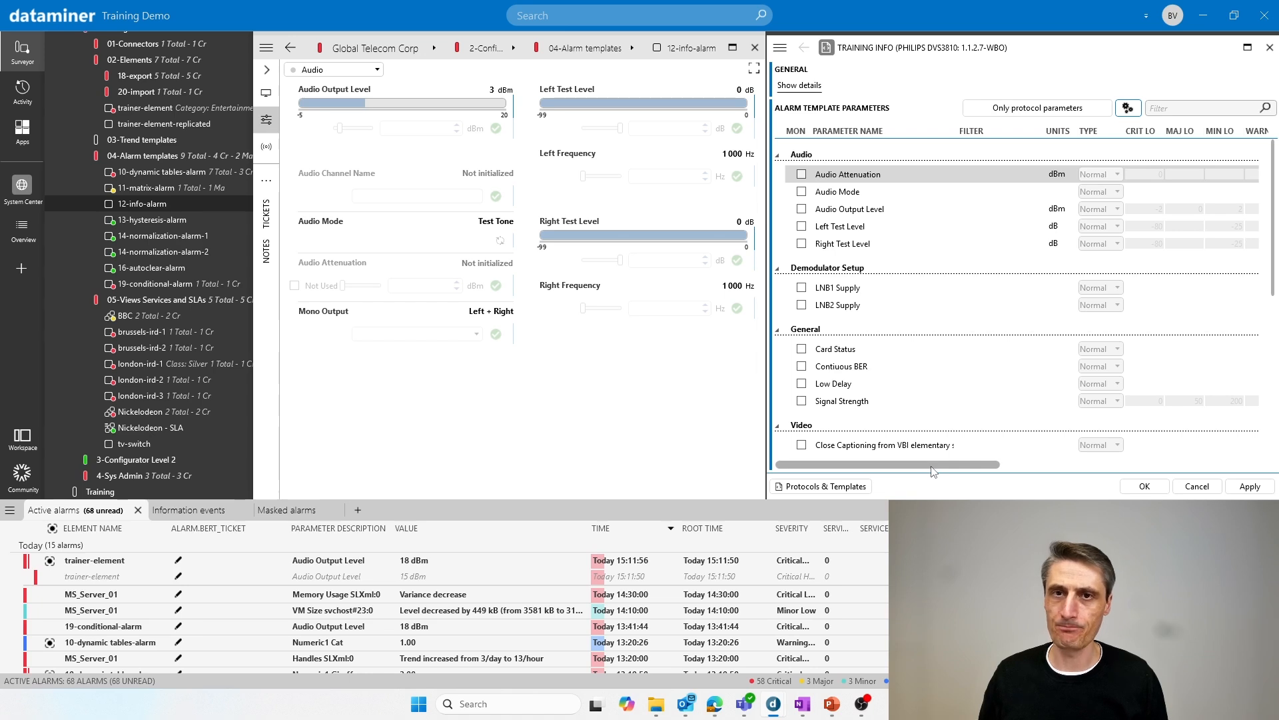
# Enlarge the template card, look through its parameters, widen the Info column to read its values, and restore the card's size.
pyautogui.click(1244, 48)
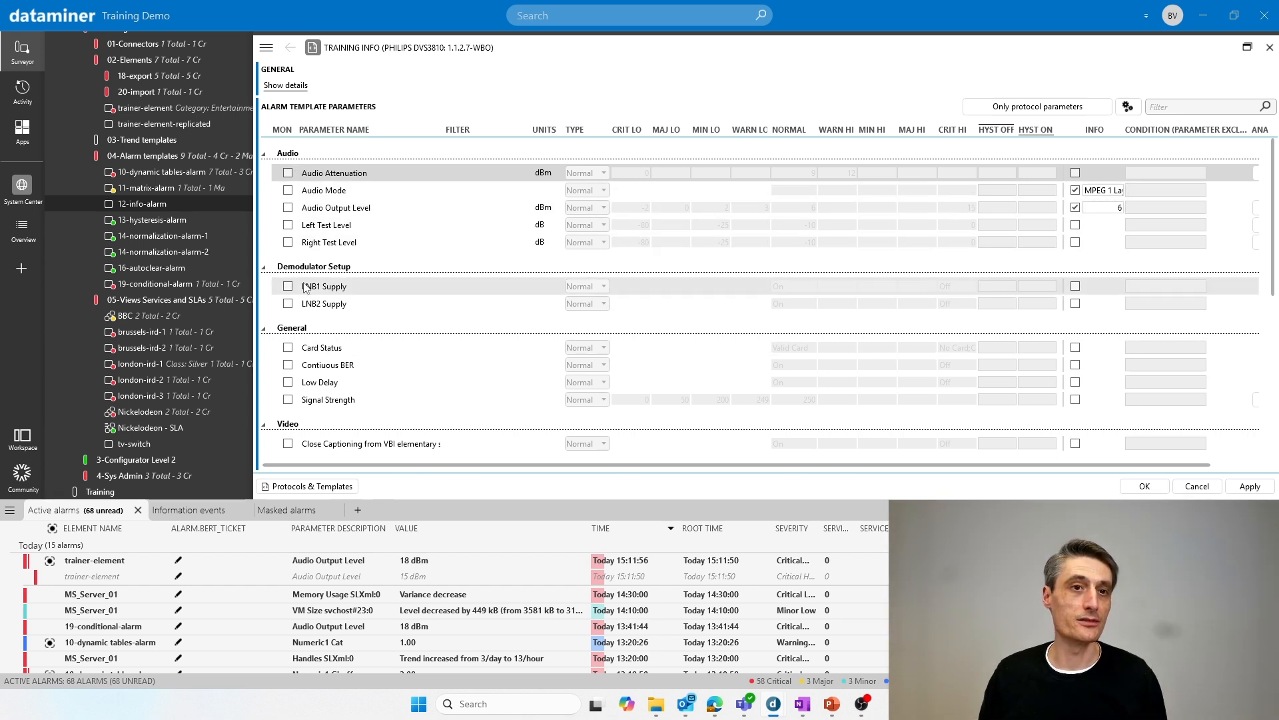
pyautogui.scroll(-5, 308, 280)
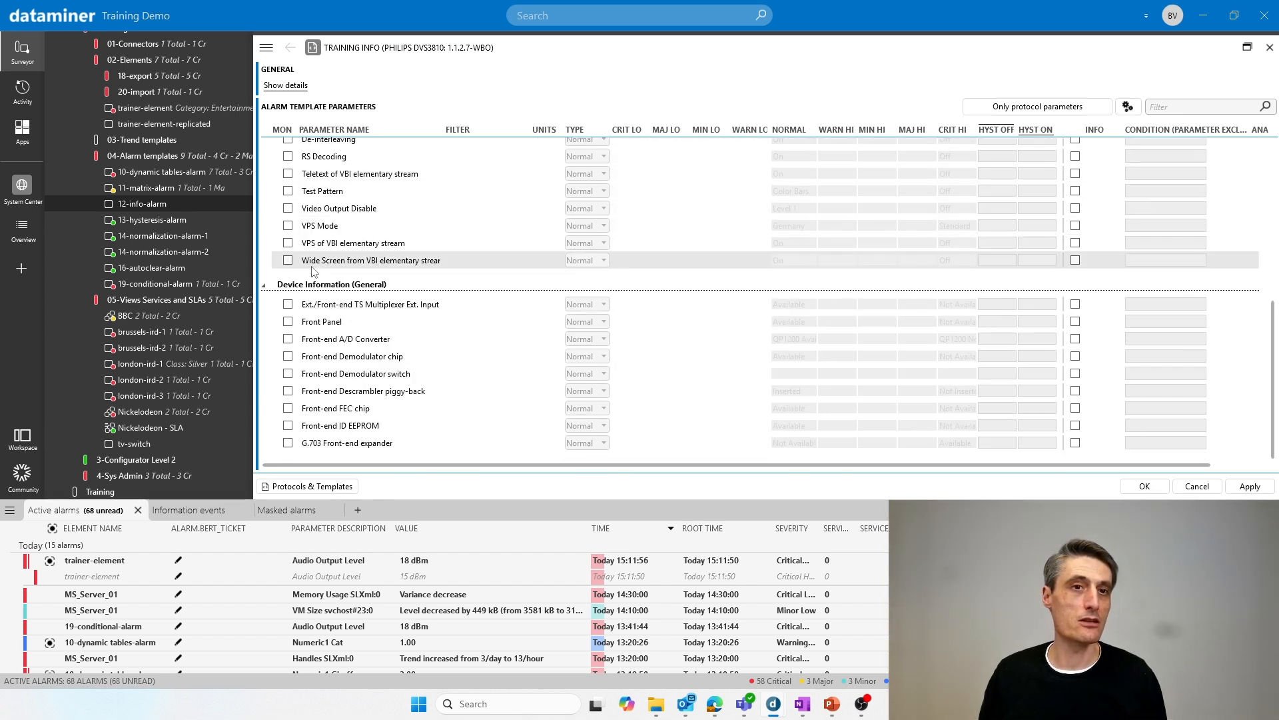
pyautogui.scroll(5, 310, 269)
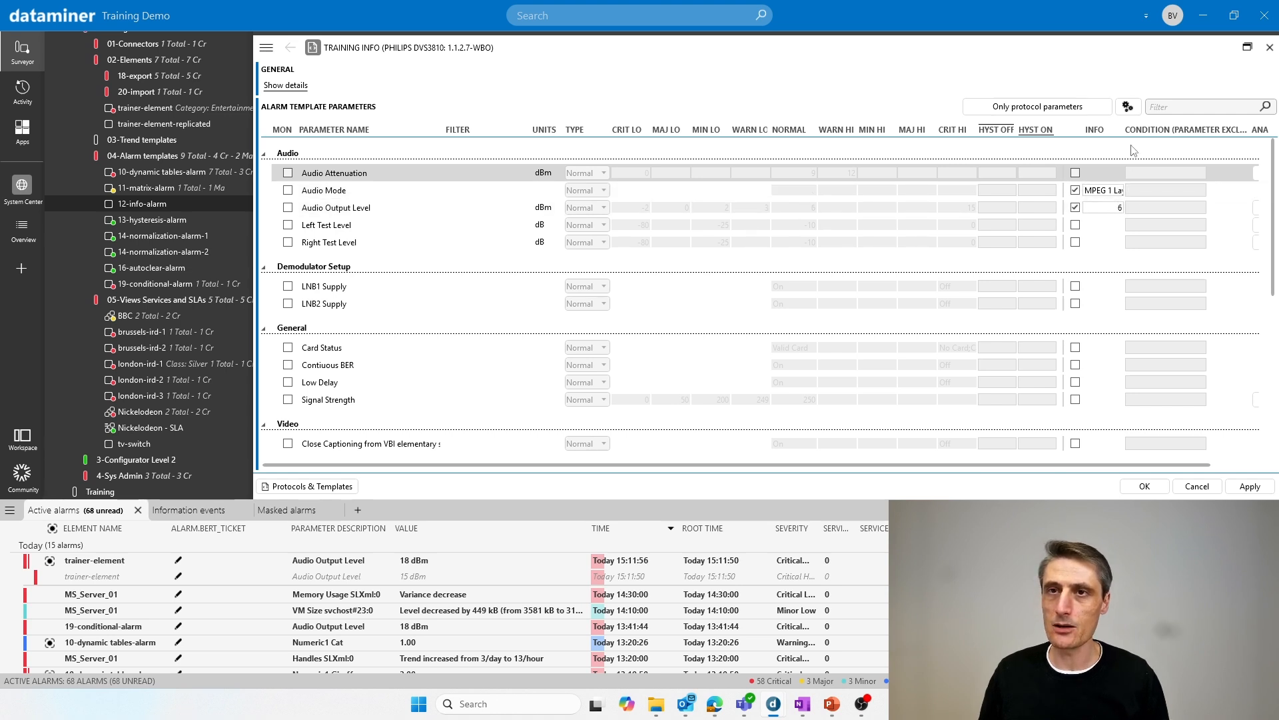
pyautogui.moveTo(1124, 132); pyautogui.dragTo(1216, 133)
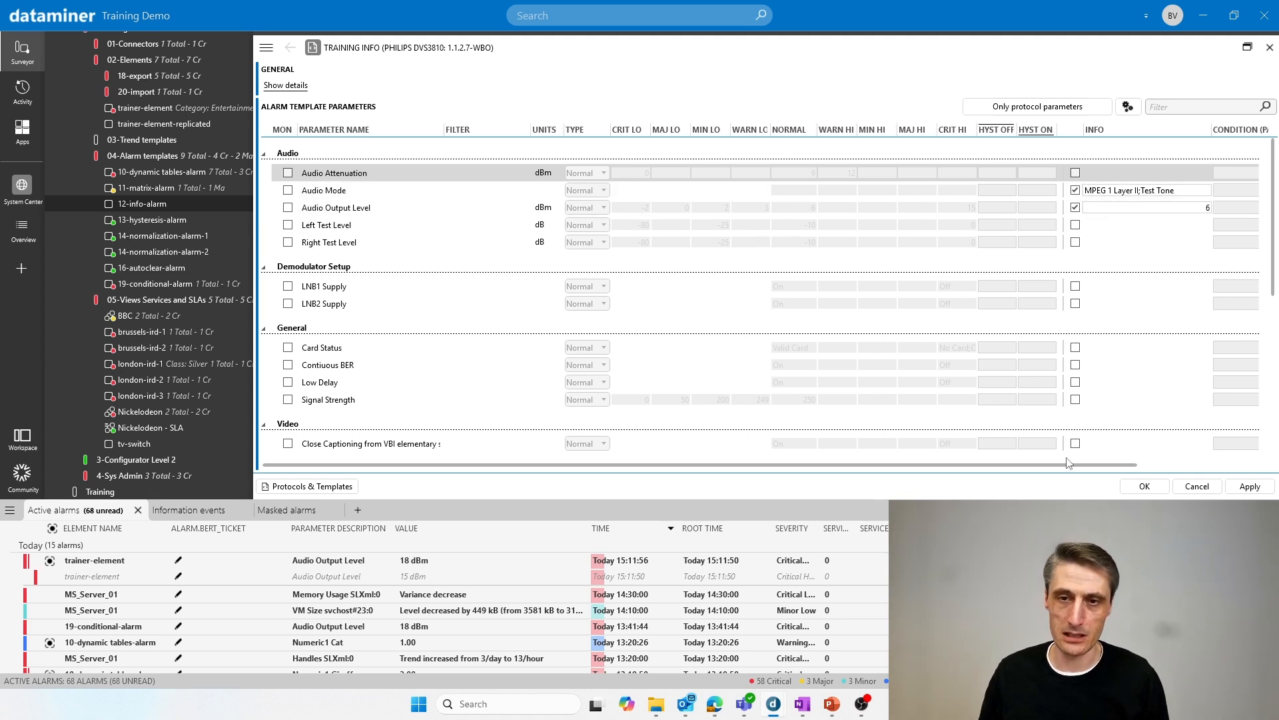
pyautogui.click(1248, 47)
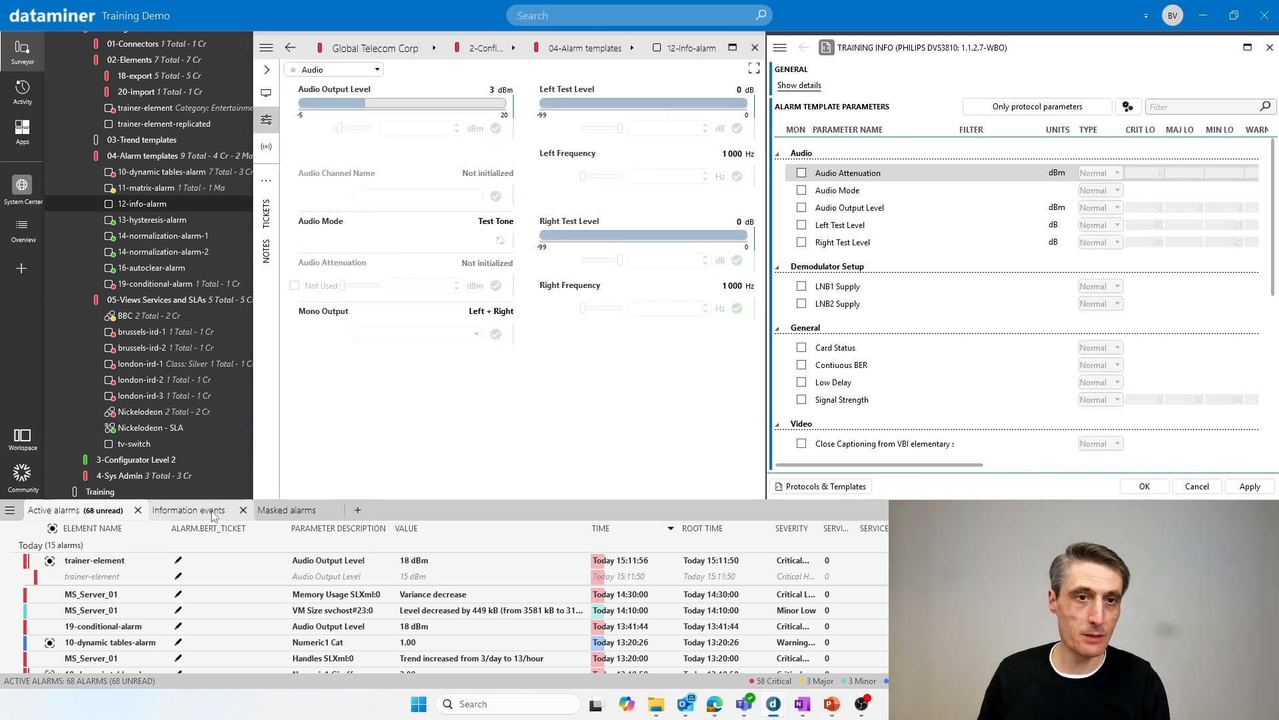
# Show the information events and test the Audio Output Level of 12-info-alarm by setting it to 12 dBm and back to 3 dBm.
pyautogui.click(188, 510)
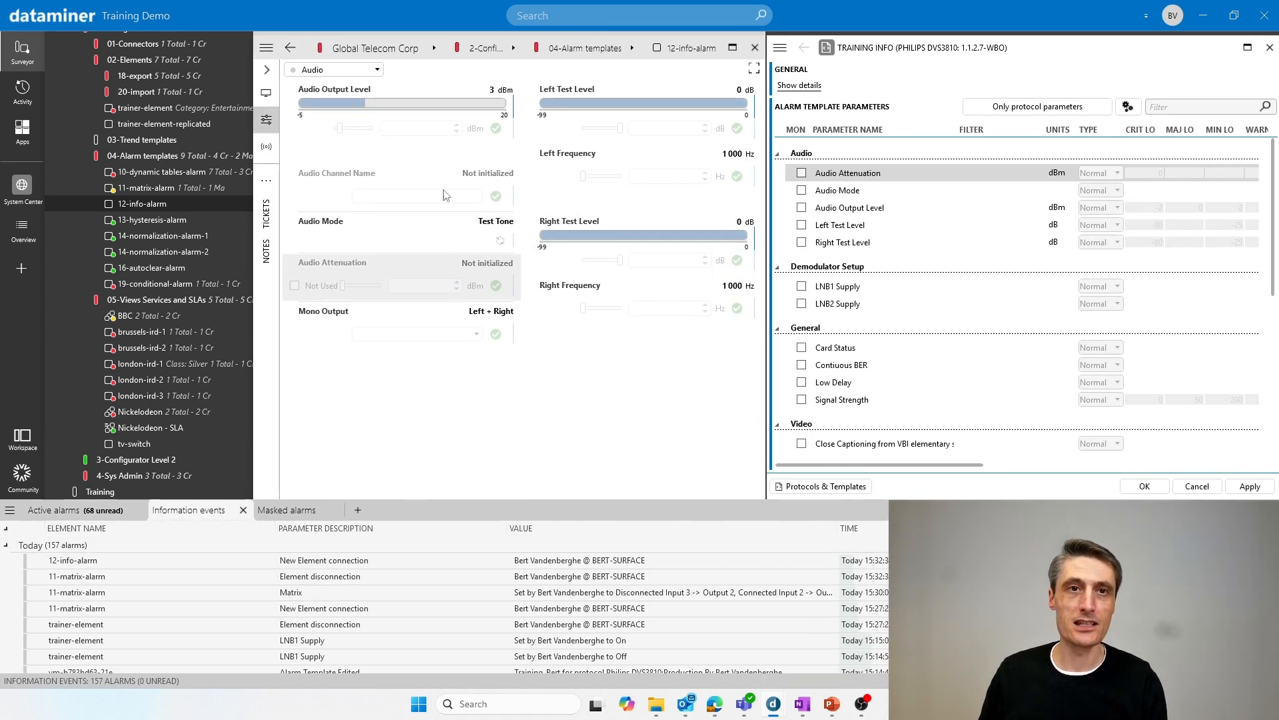
pyautogui.click(362, 129)
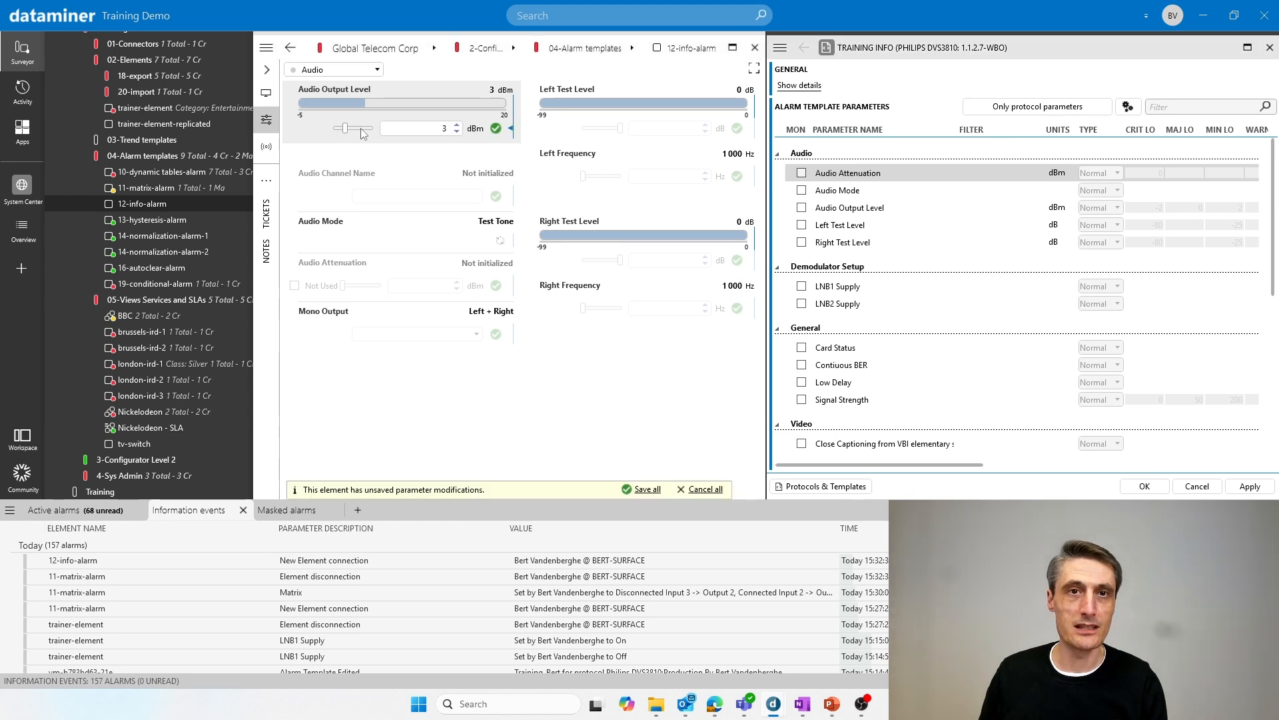
pyautogui.click(370, 133)
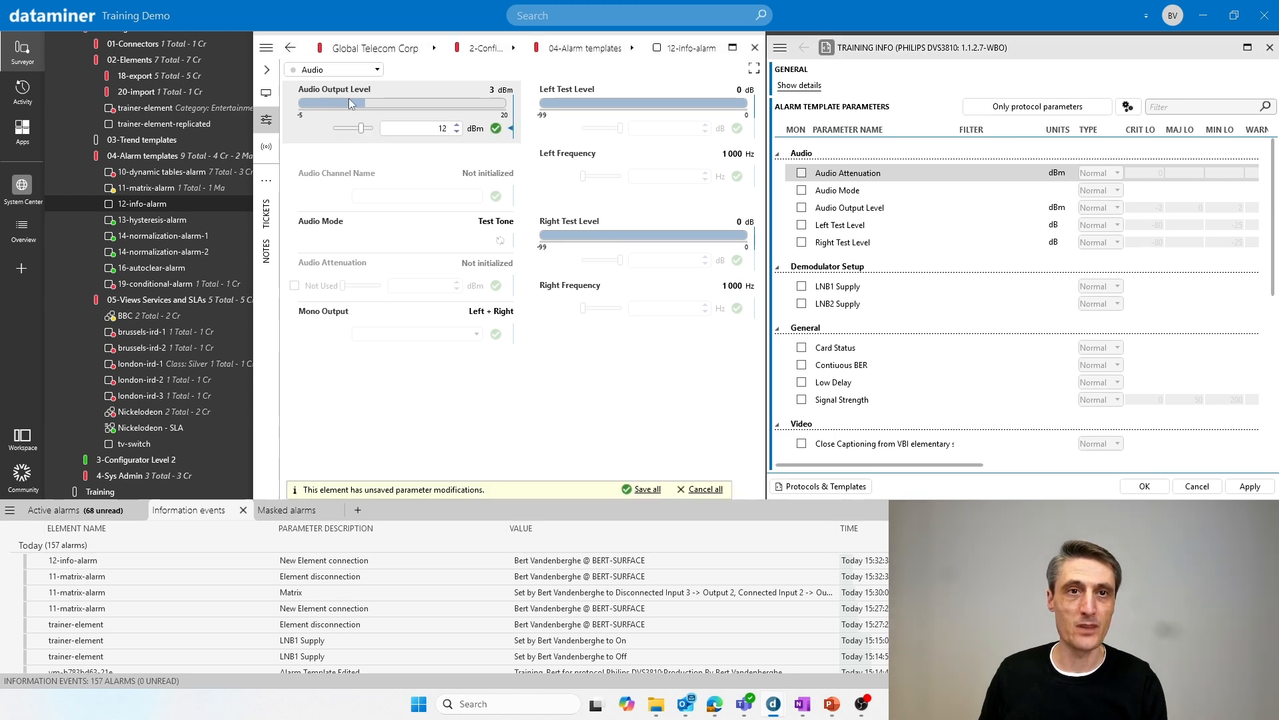
pyautogui.click(496, 128)
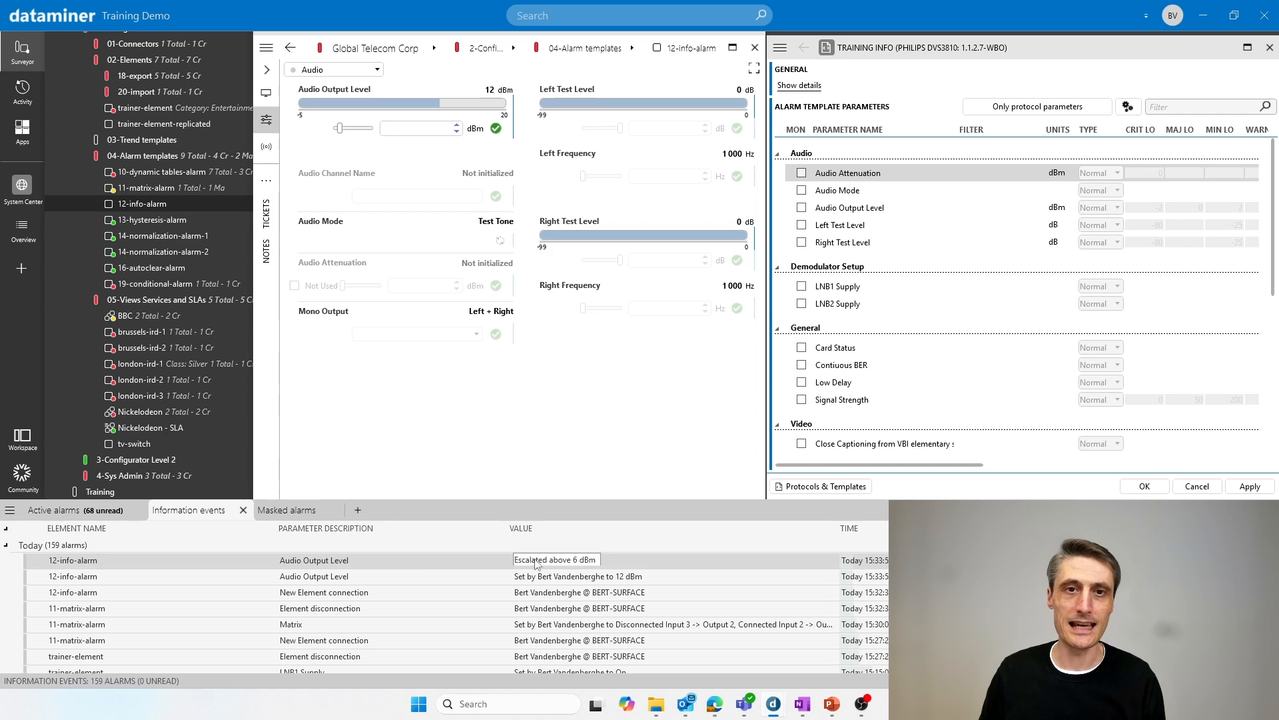
pyautogui.click(457, 130)
pyautogui.click(496, 128)
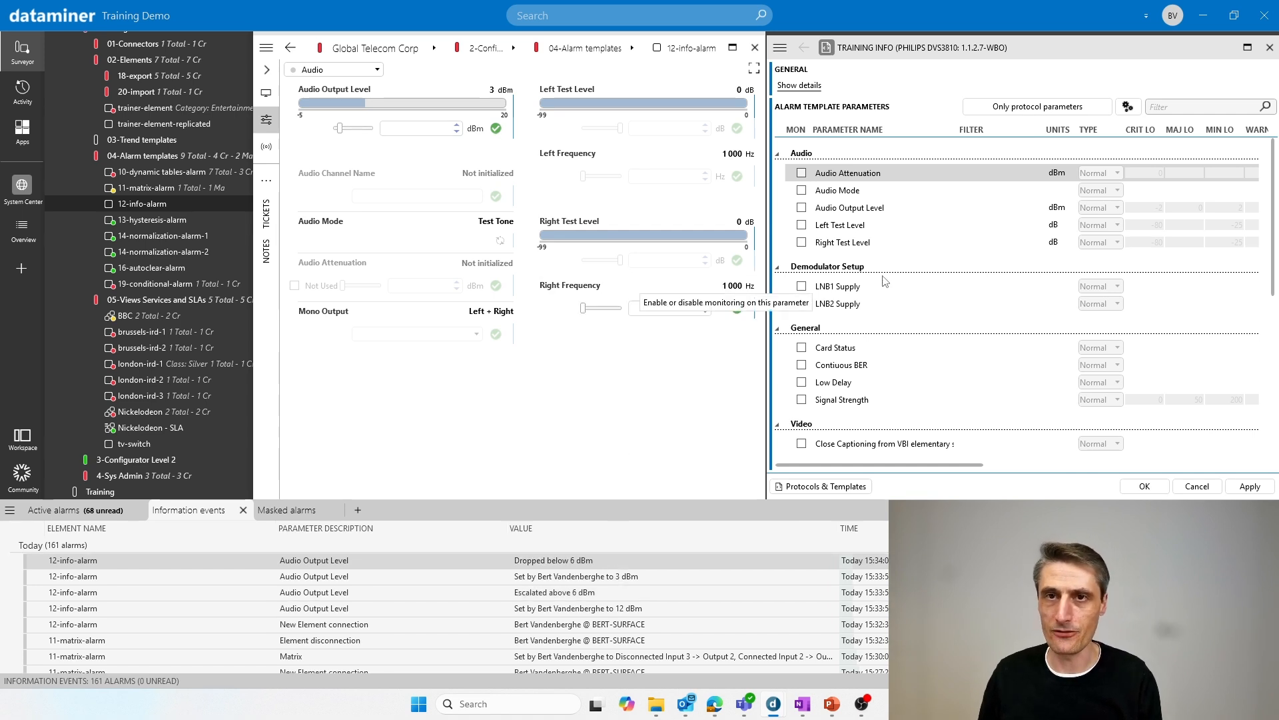
# Test the Audio Mode of 12-info-alarm by switching it to MPEG 1 Layer II and back to Test Tone.
pyautogui.click(541, 286)
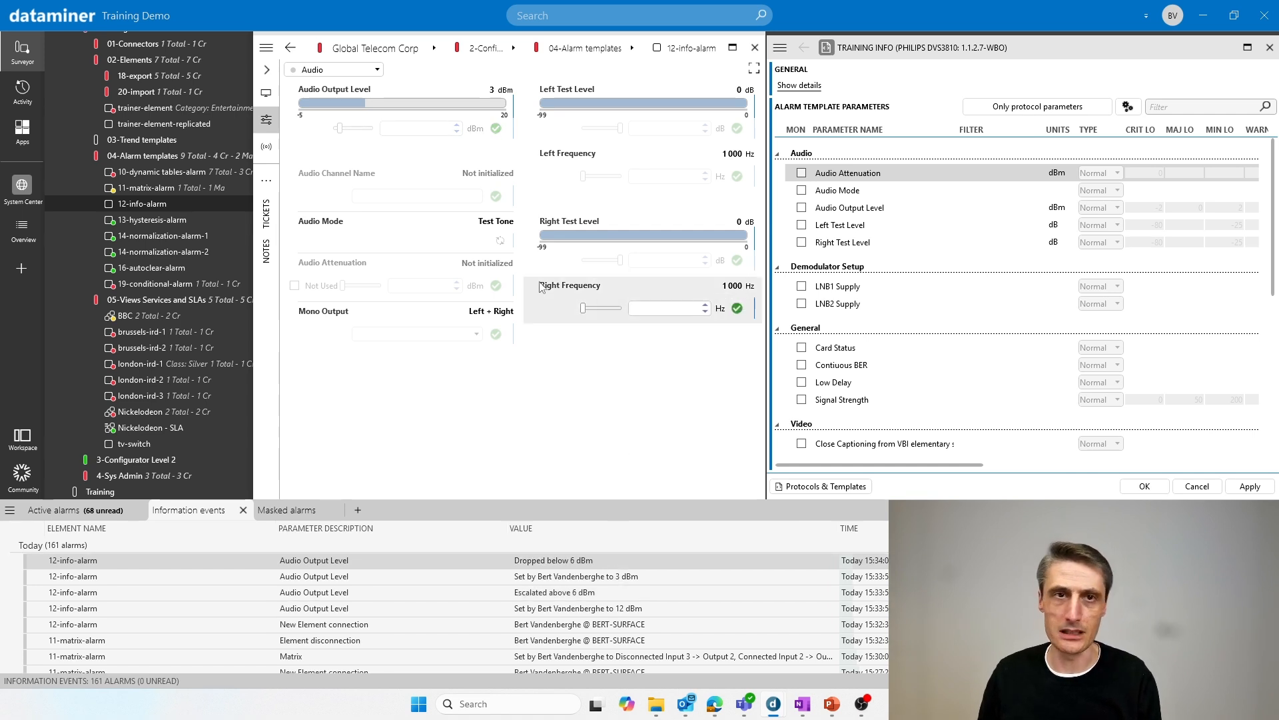
pyautogui.click(500, 242)
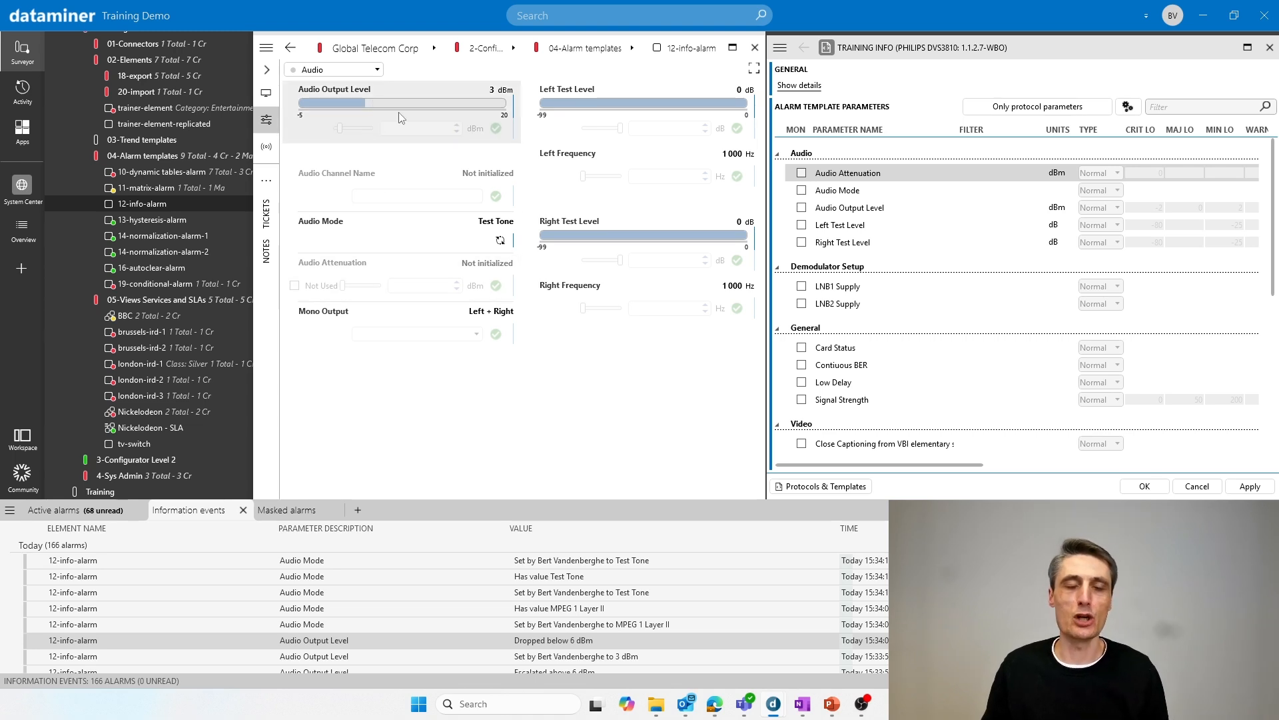
pyautogui.moveTo(402, 118)
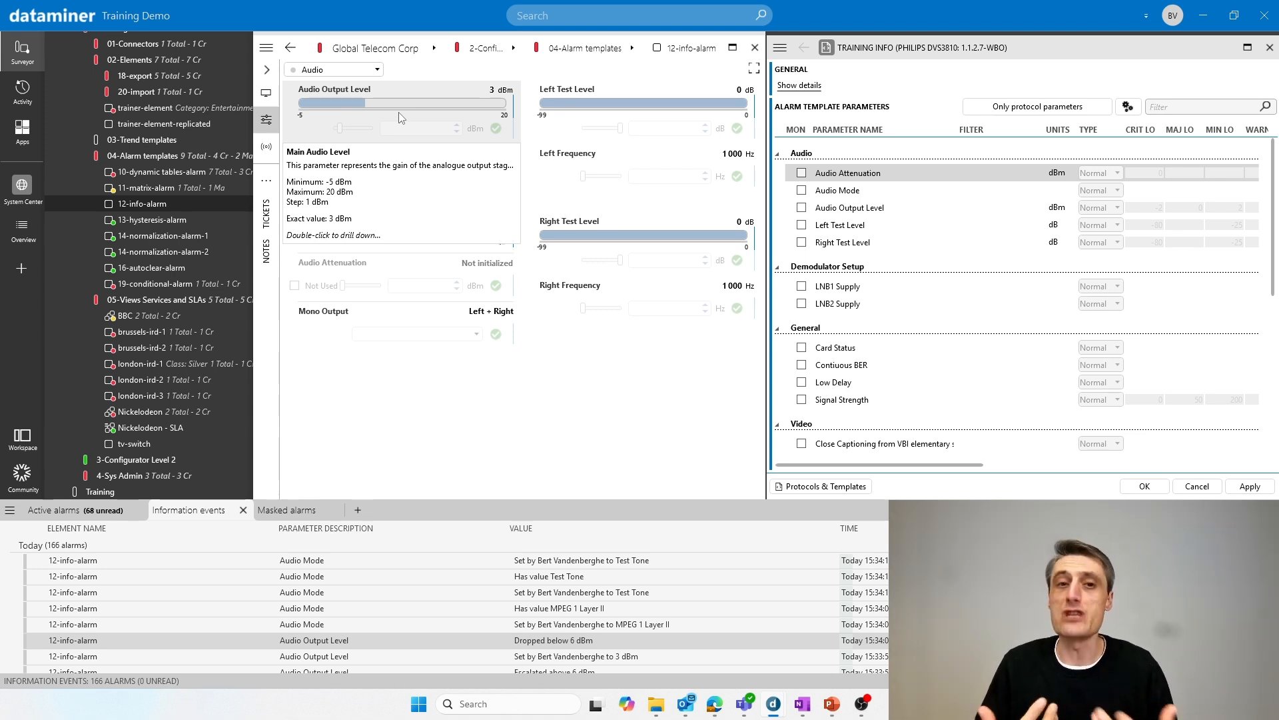
# Filter the information events to exclude entries containing the operator's first name, and clear the filter.
pyautogui.middleClick(548, 565)
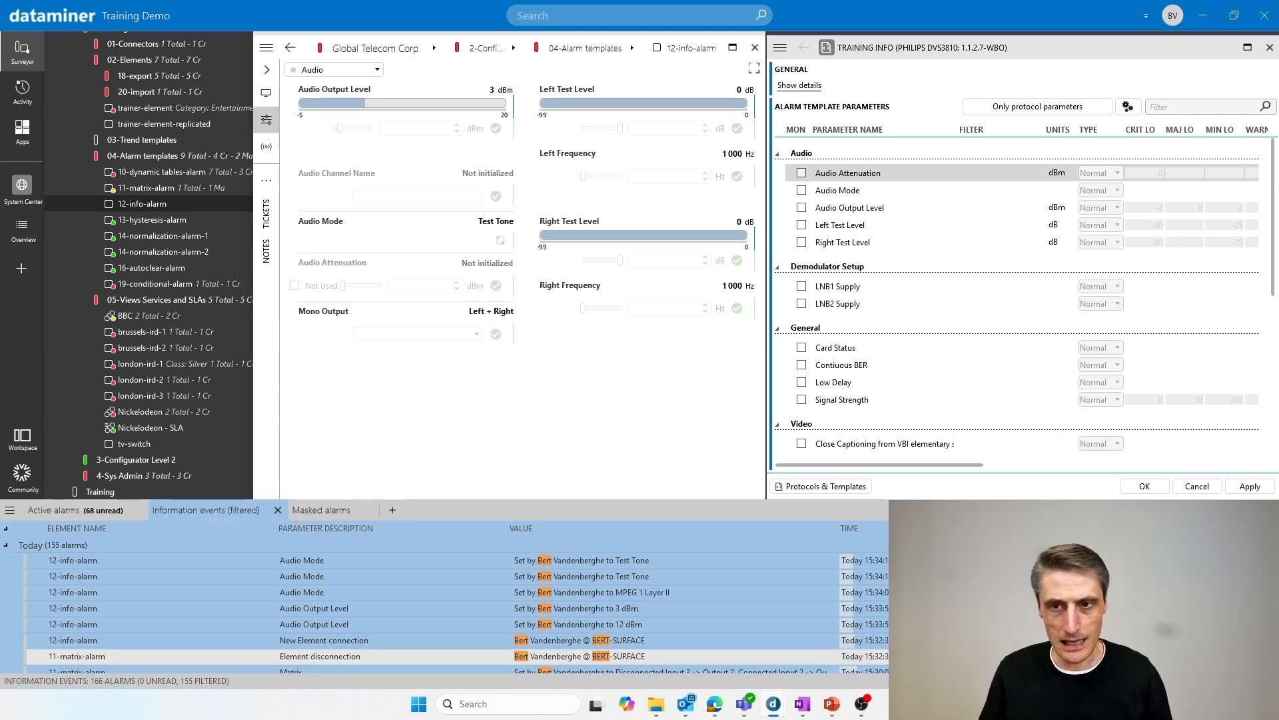
pyautogui.write('!bert')
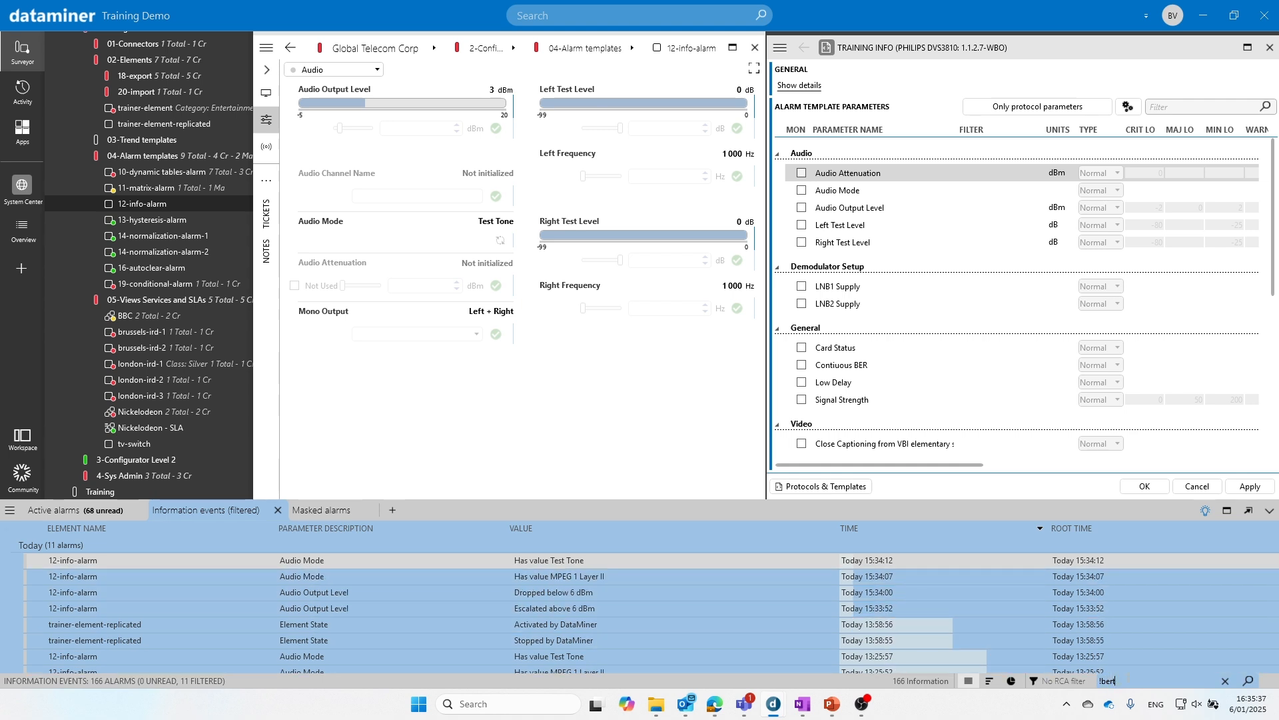
pyautogui.click(1225, 680)
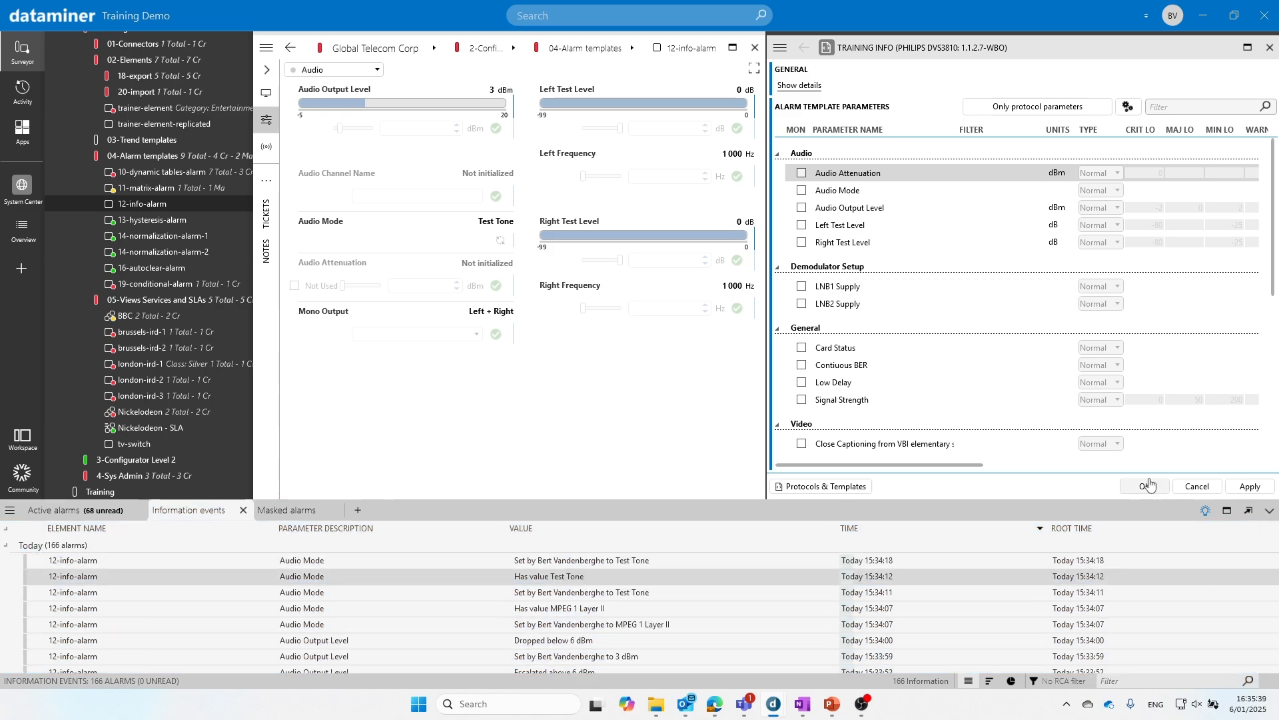
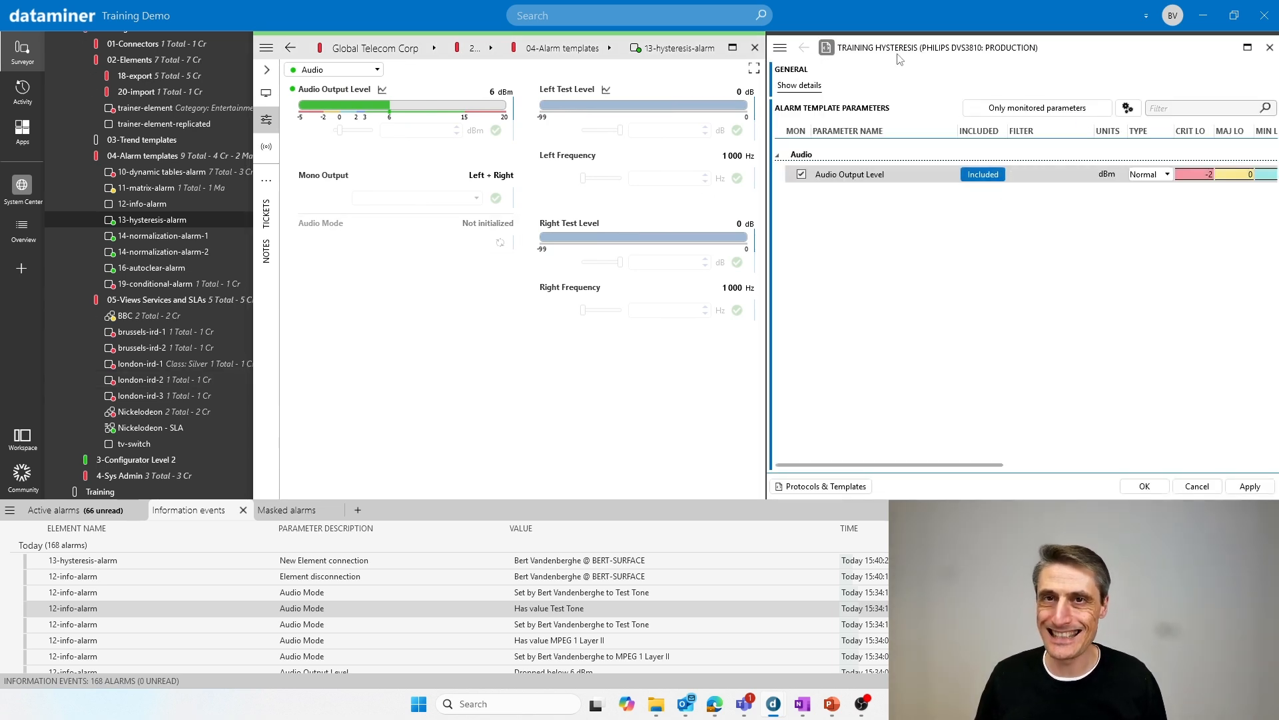
# Hide the Included column in the Training hysteresis alarm template of the element 13-hysteresis-alarm.
pyautogui.click(1127, 110)
pyautogui.click(1001, 129)
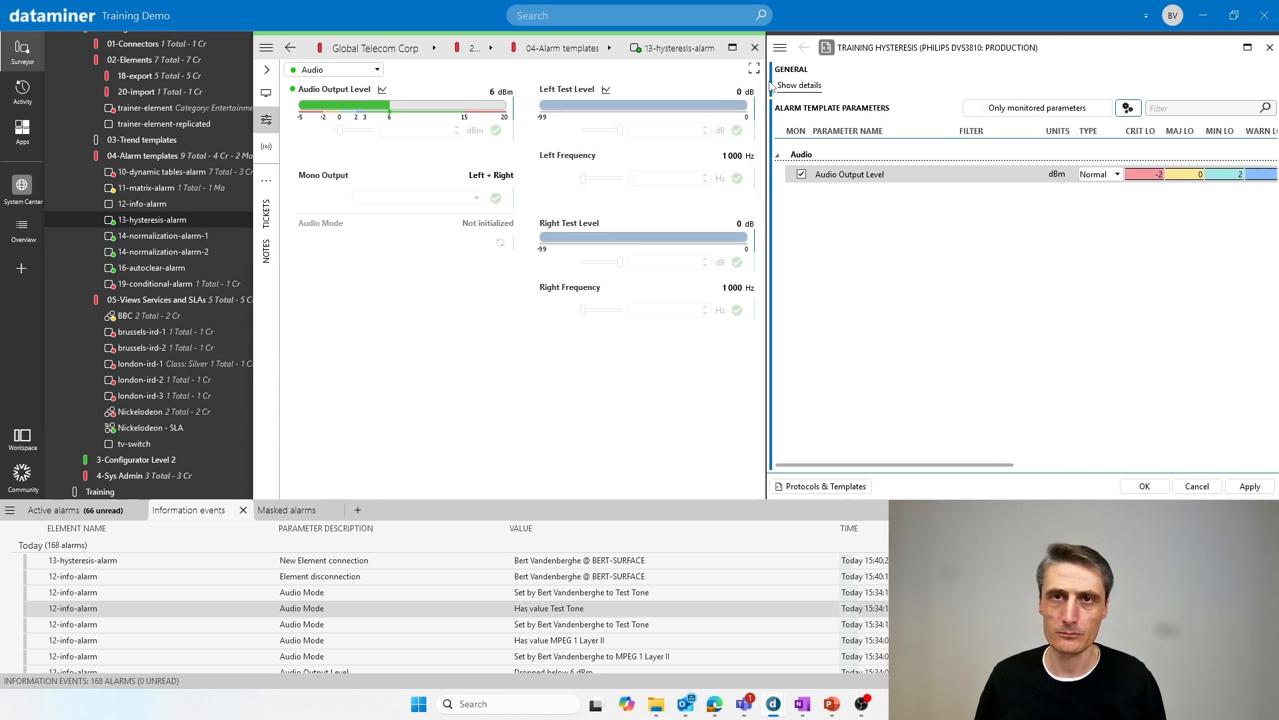
# Clear the hysteresis off time for Audio Output Level in the Training hysteresis template and apply the change.
pyautogui.click(1248, 47)
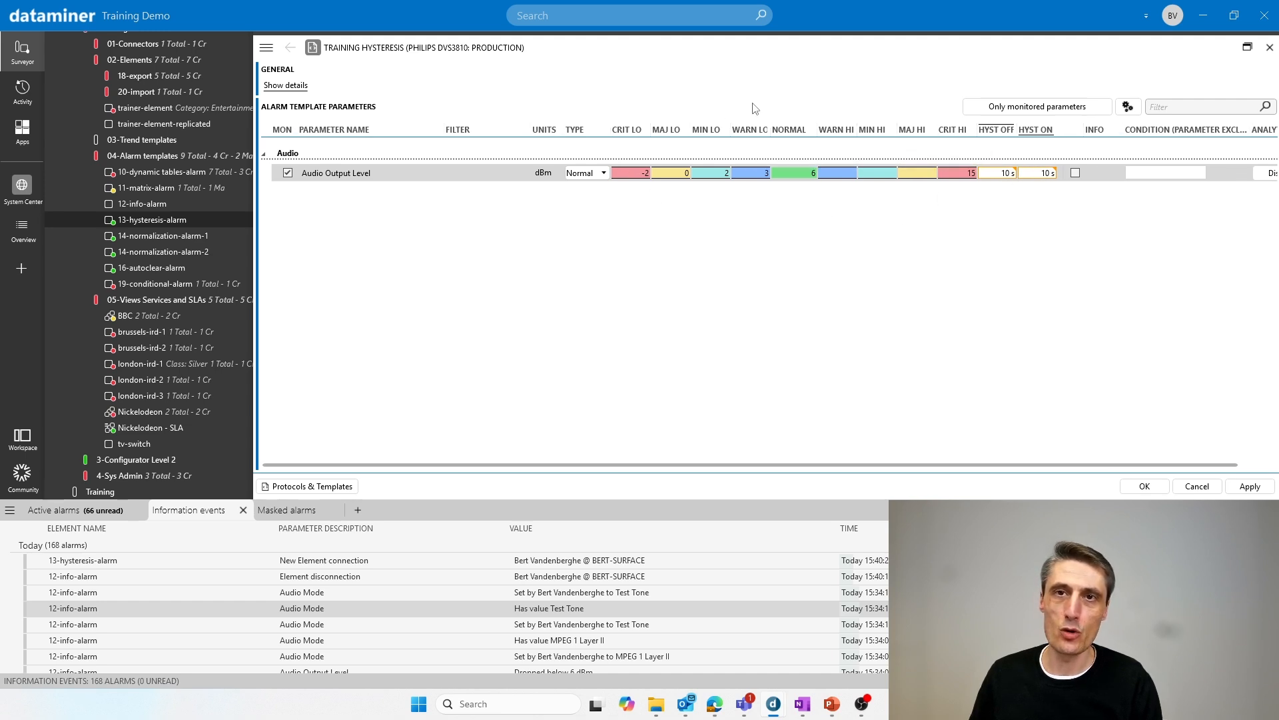
pyautogui.moveTo(1003, 180)
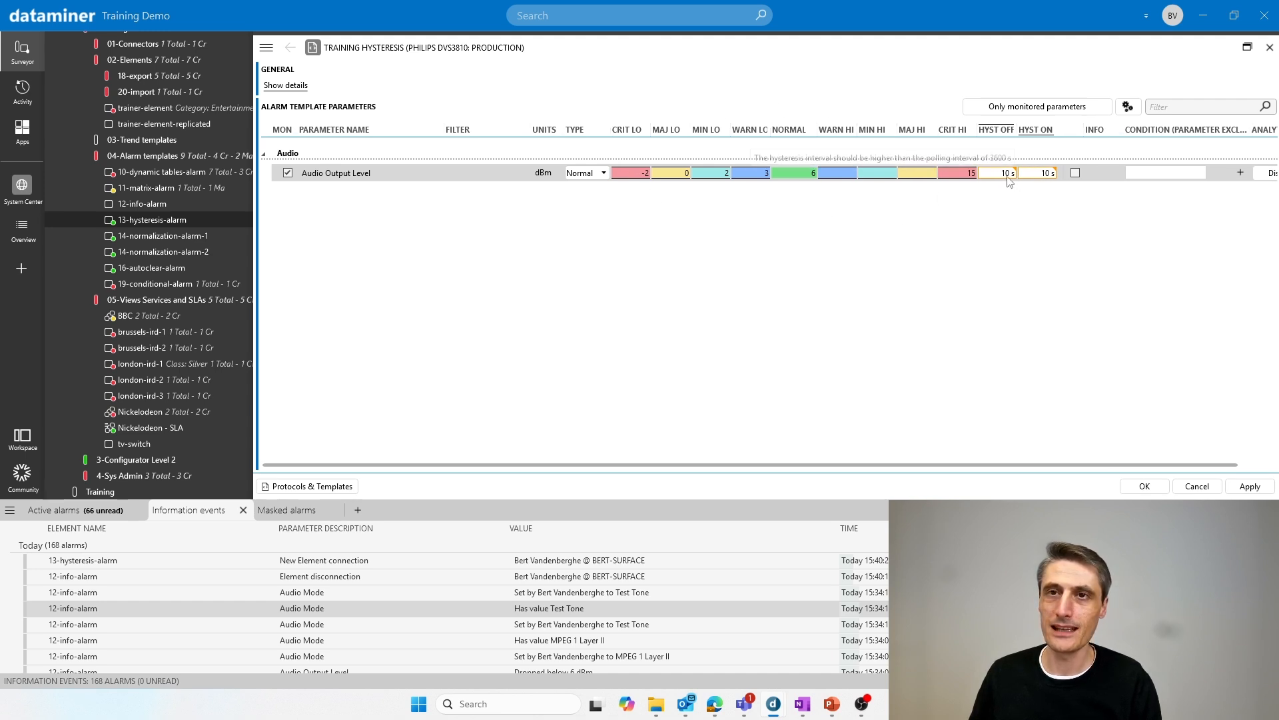
pyautogui.click(1004, 177)
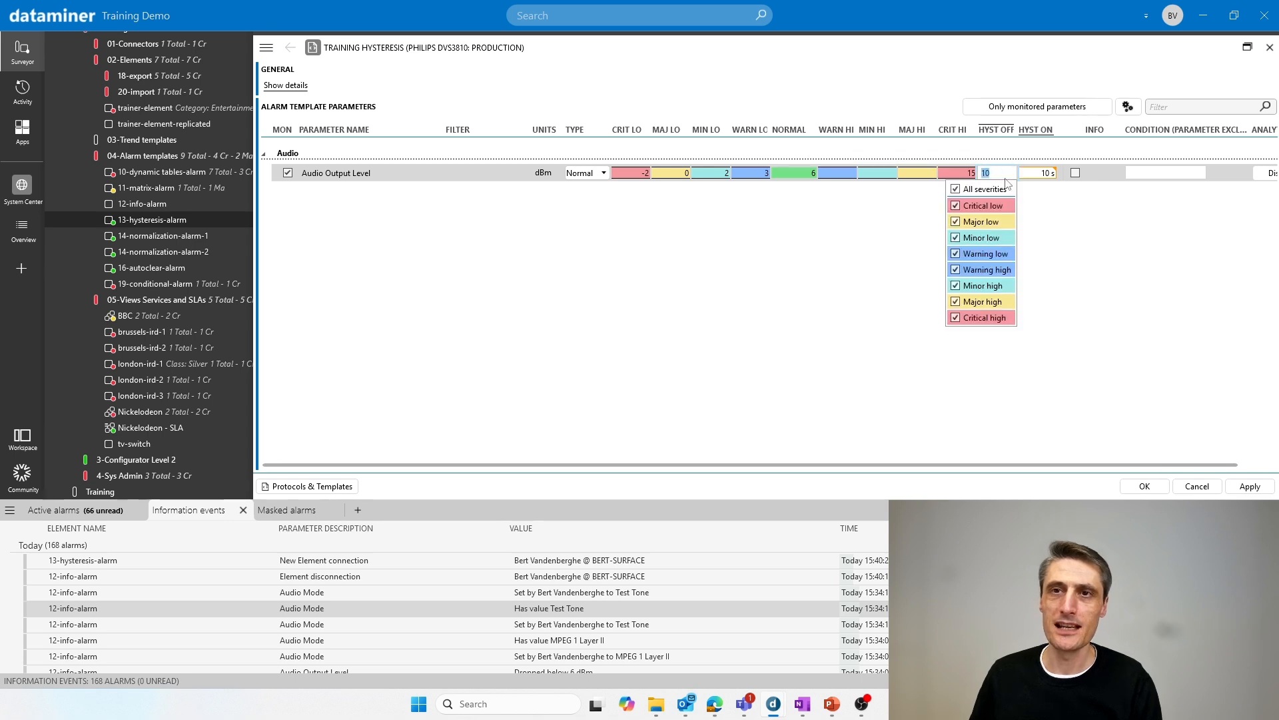
pyautogui.press('BackSpace')
pyautogui.click(1126, 227)
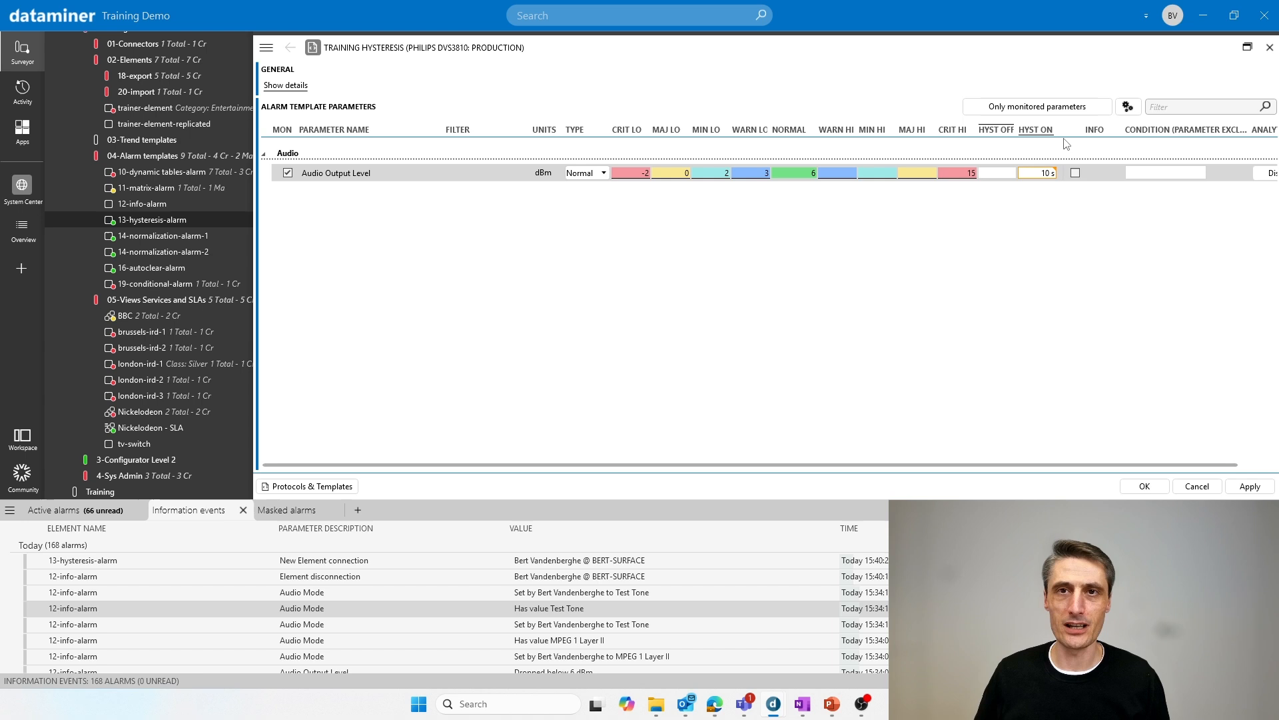
pyautogui.click(1249, 487)
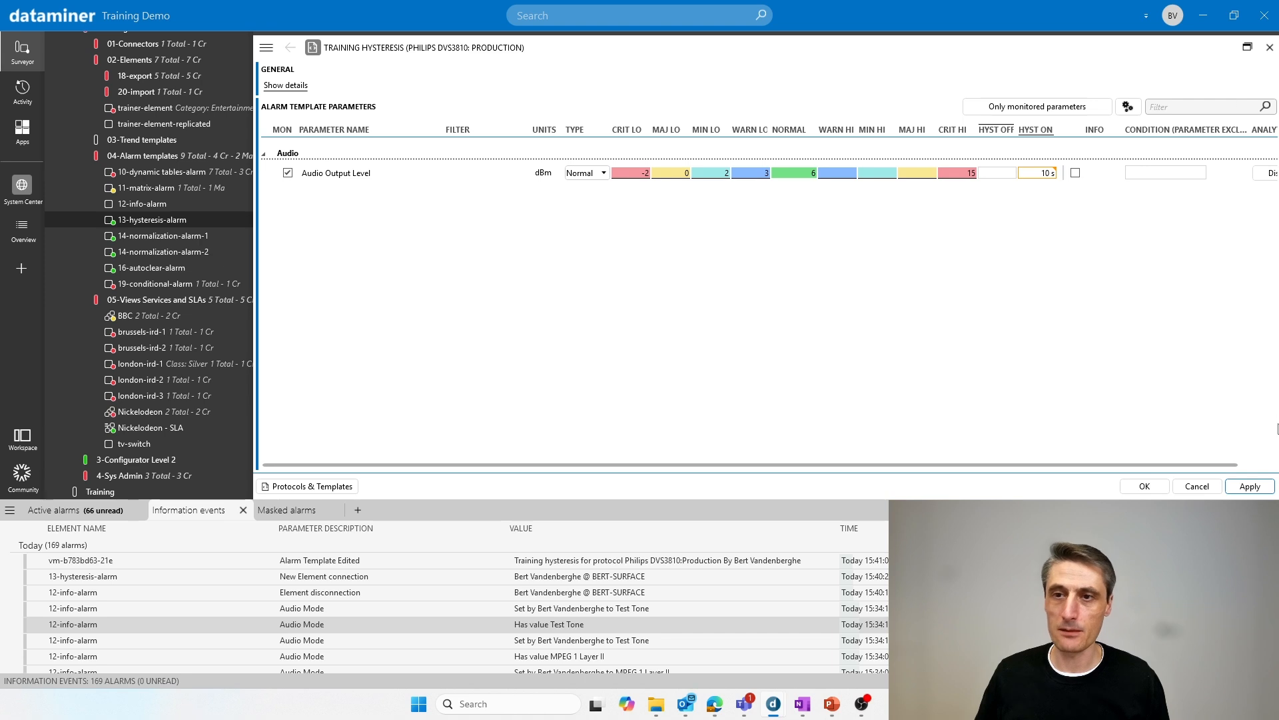
# Restore the template pane beside the element, bring its hysteresis columns into view and add an alarm list filtered on 13-hysteresis-alarm.
pyautogui.click(1248, 47)
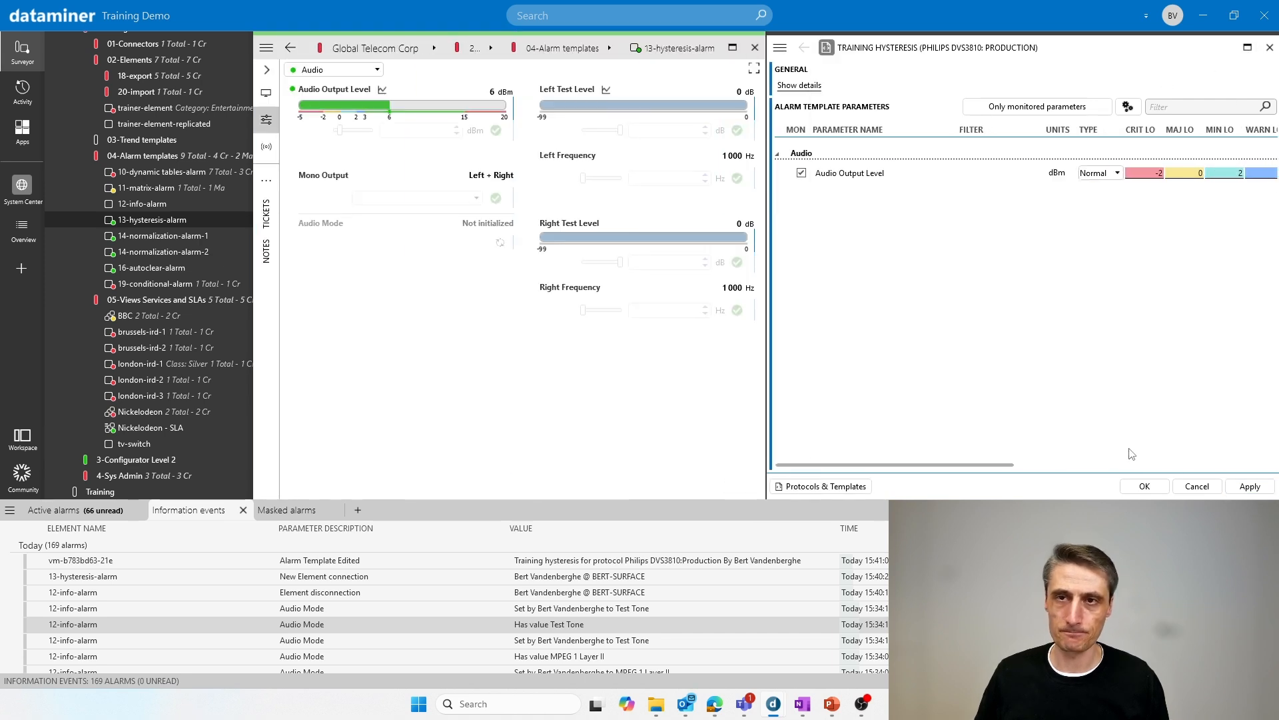
pyautogui.moveTo(977, 467); pyautogui.dragTo(1165, 473)
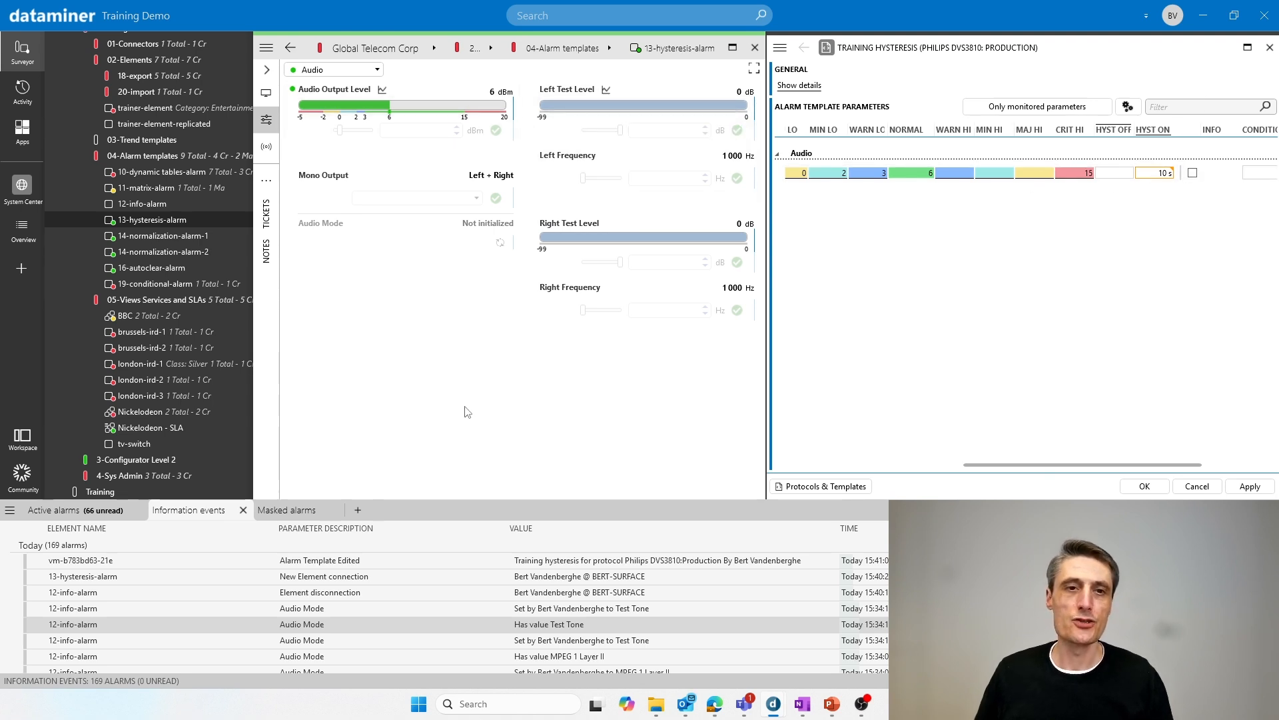
pyautogui.click(56, 510)
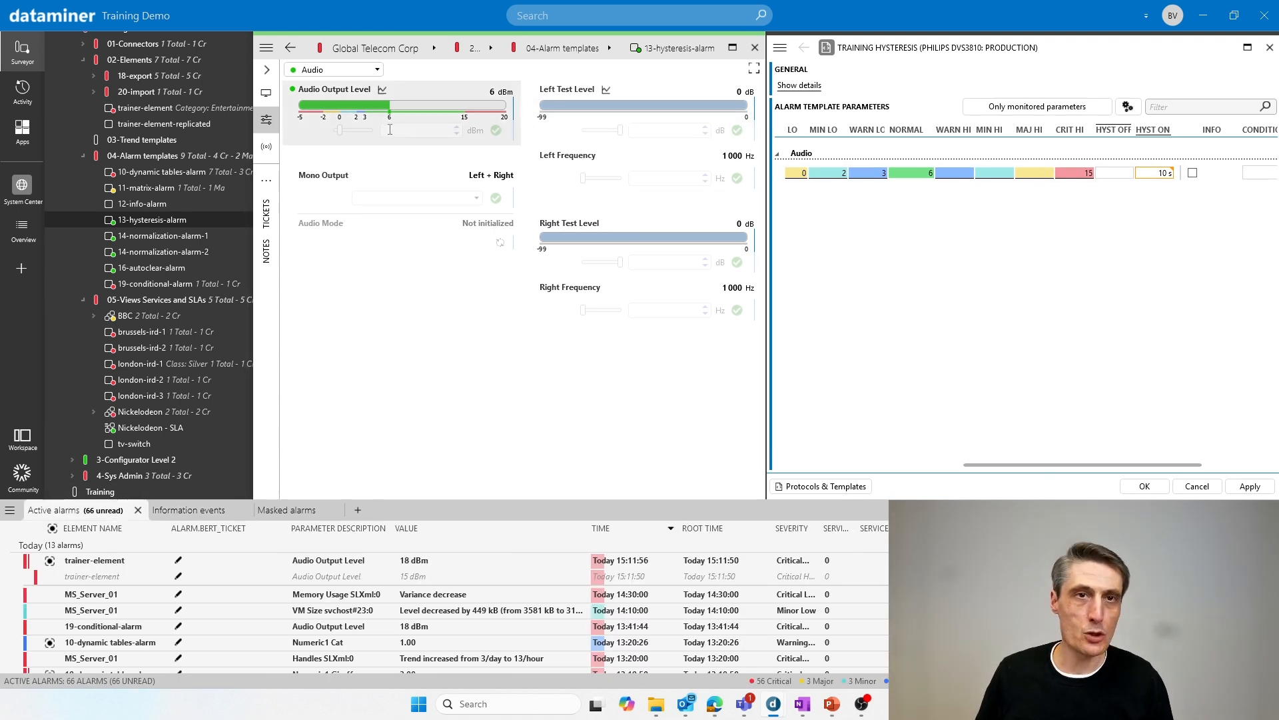
pyautogui.moveTo(140, 226); pyautogui.dragTo(397, 517)
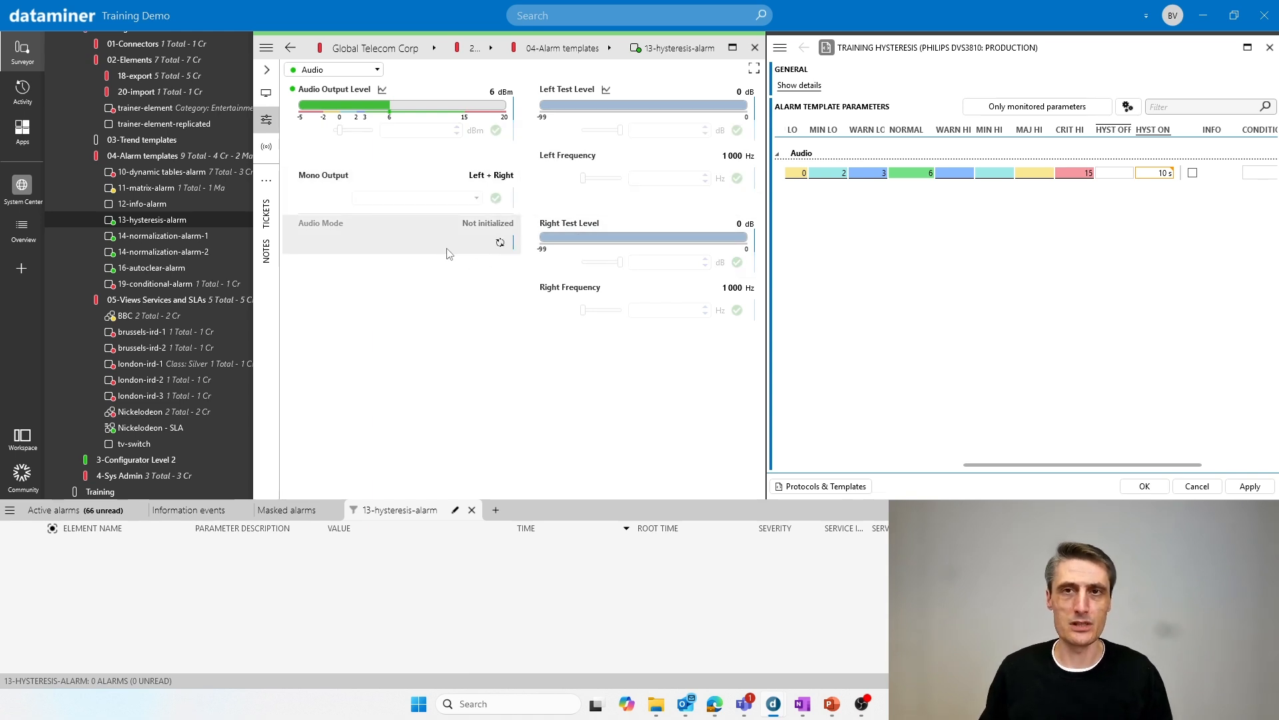
# Set the Audio Output Level of 13-hysteresis-alarm to 18 dBm, wait out the hysteresis on time, and return it to 6 dBm.
pyautogui.moveTo(448, 253)
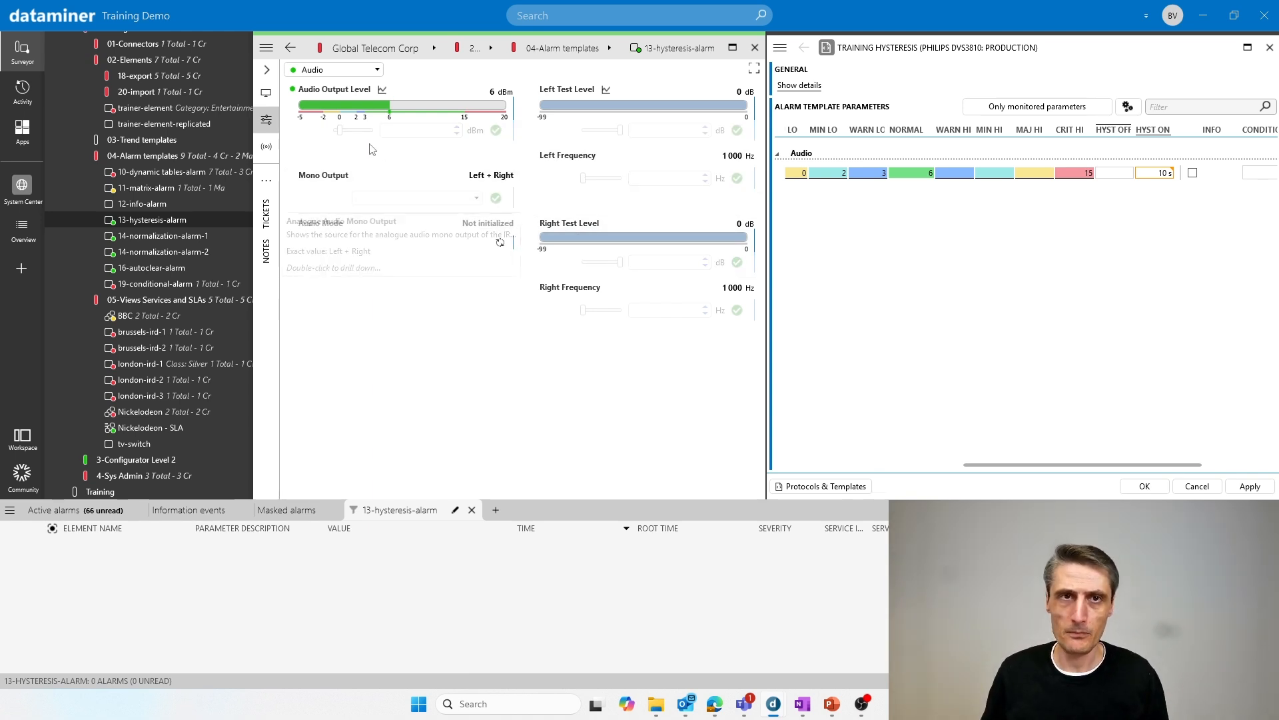
pyautogui.click(341, 136)
pyautogui.moveTo(340, 138); pyautogui.dragTo(371, 131)
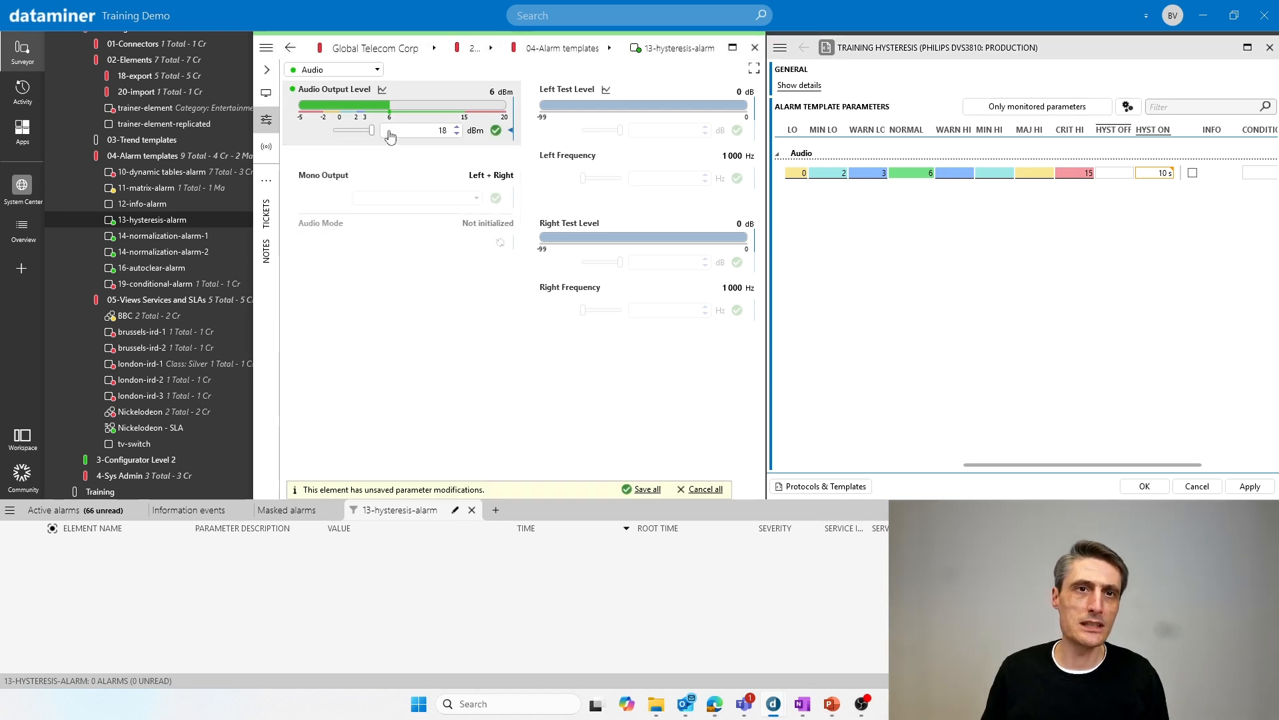
pyautogui.click(495, 131)
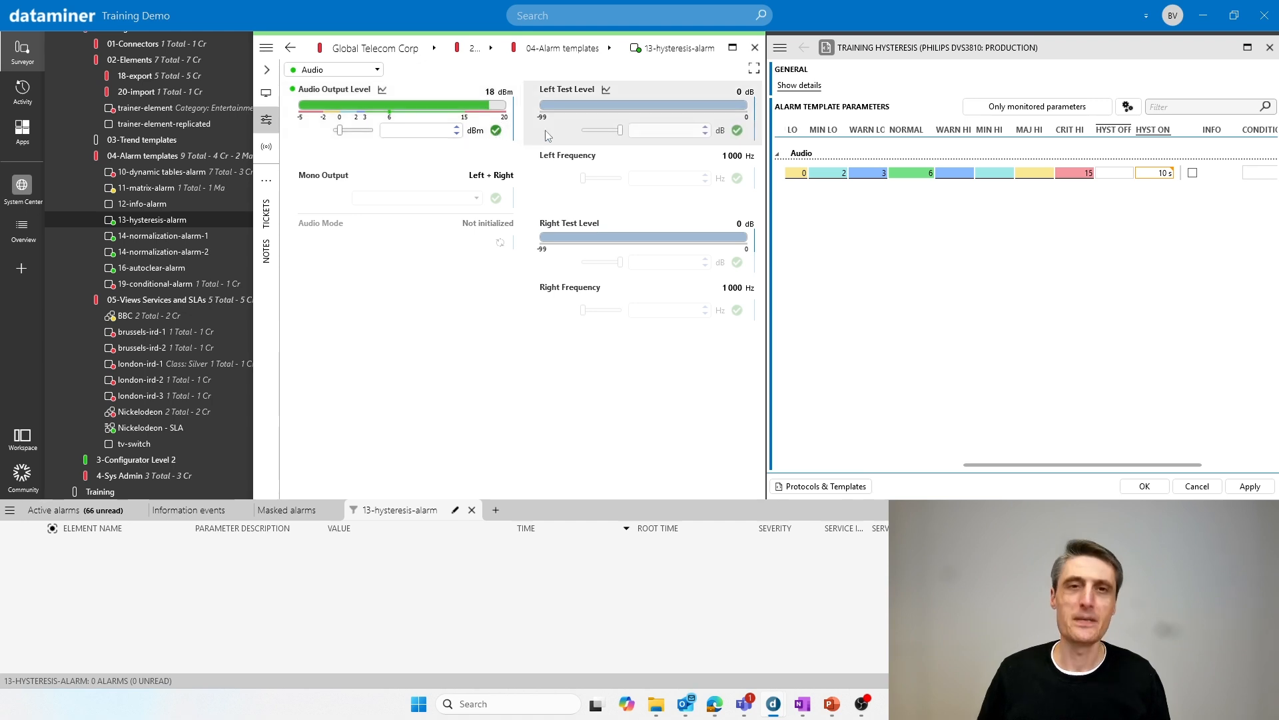
pyautogui.moveTo(548, 136)
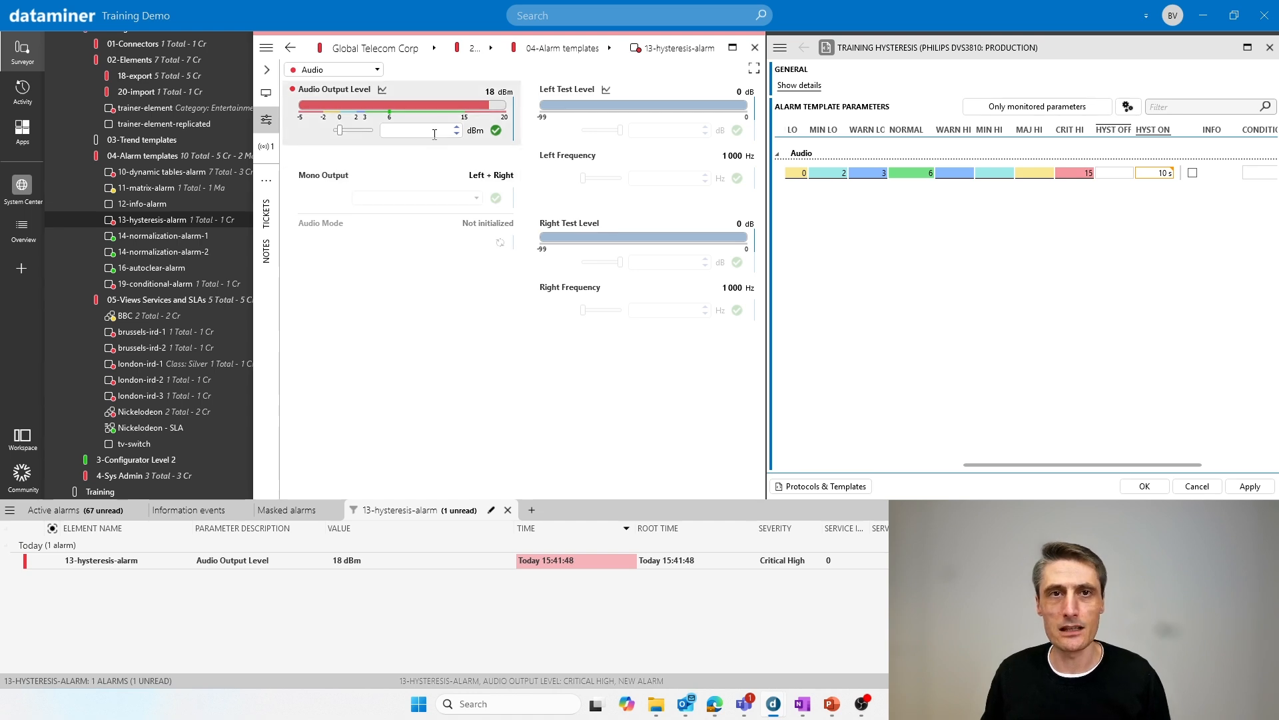
pyautogui.write('6')
pyautogui.press('Return')
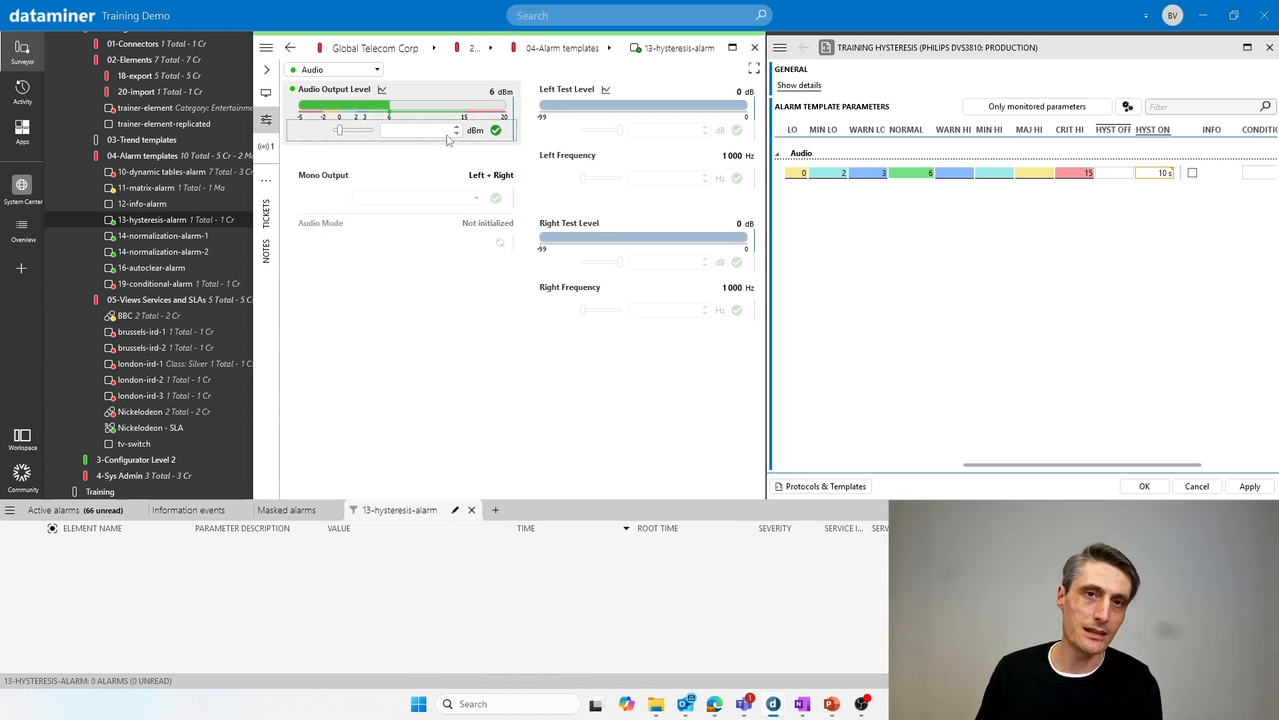
# Raise the Audio Output Level to 18 dBm again and return it to 6 dBm before the 10 s hysteresis on time elapses.
pyautogui.write('18')
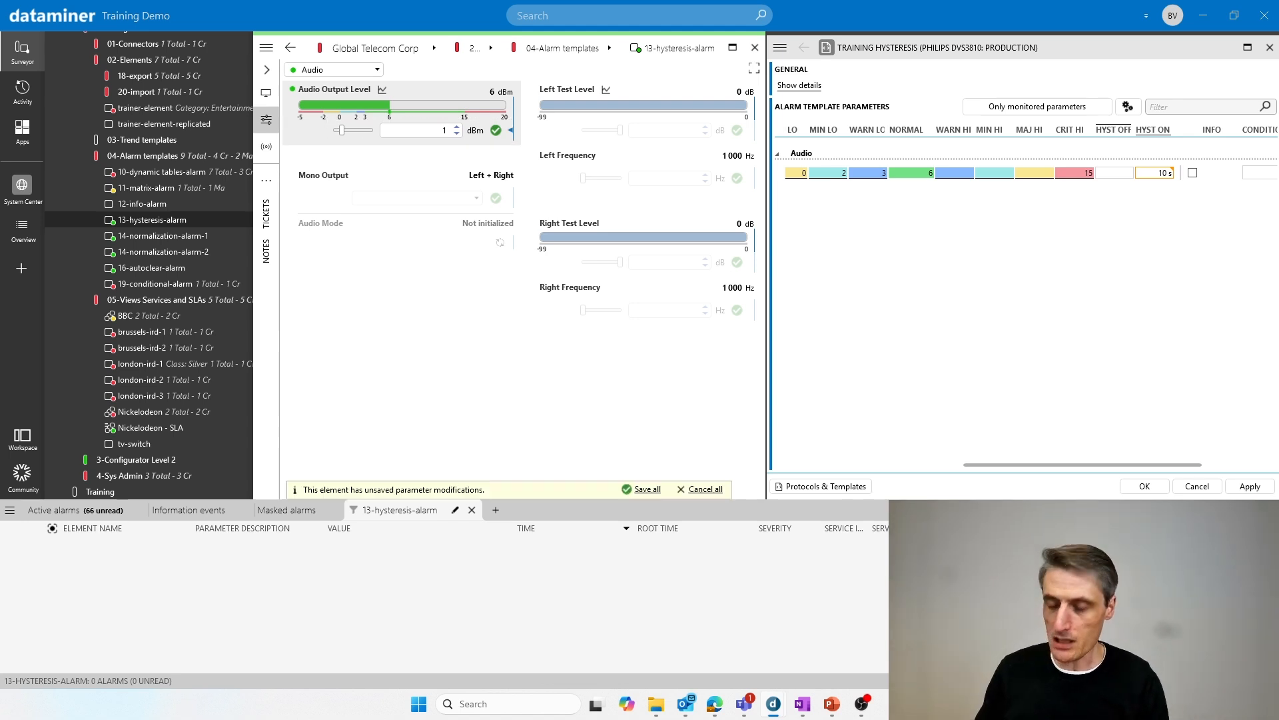
pyautogui.click(498, 132)
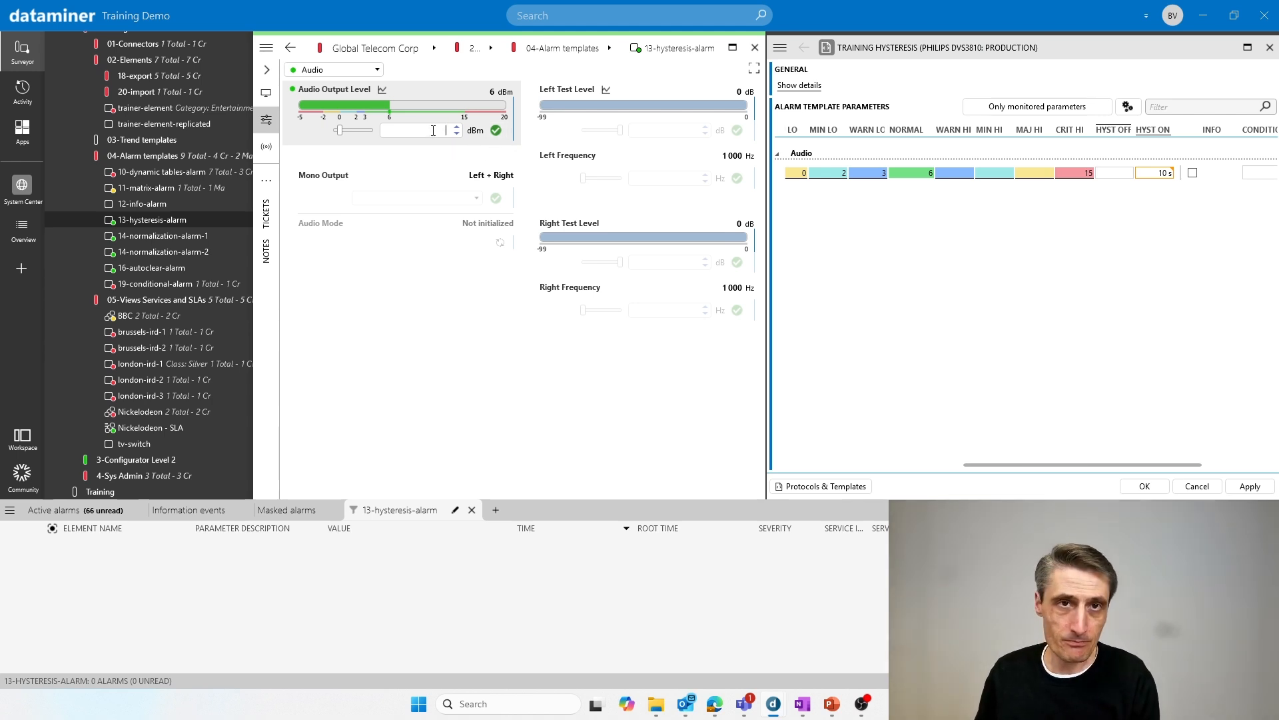
pyautogui.write('6')
pyautogui.click(495, 131)
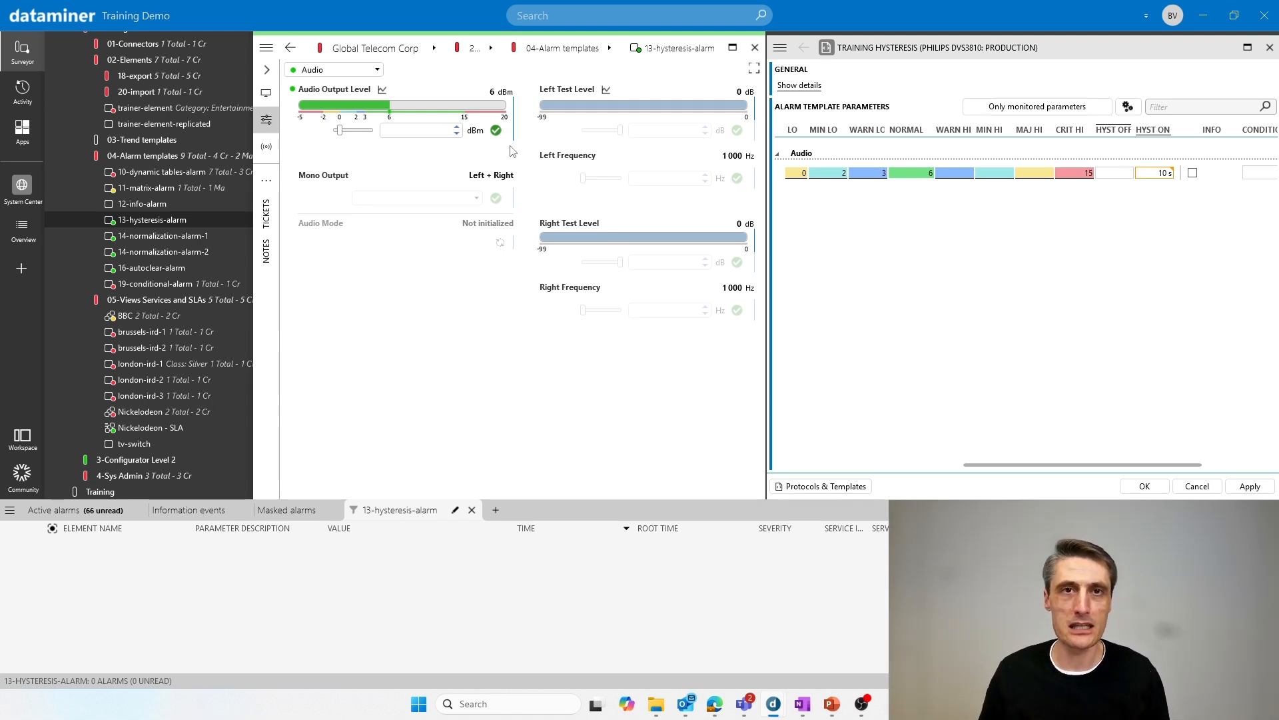
# Set the hysteresis off time of Audio Output Level to 10 s and apply the template.
pyautogui.moveTo(1151, 188)
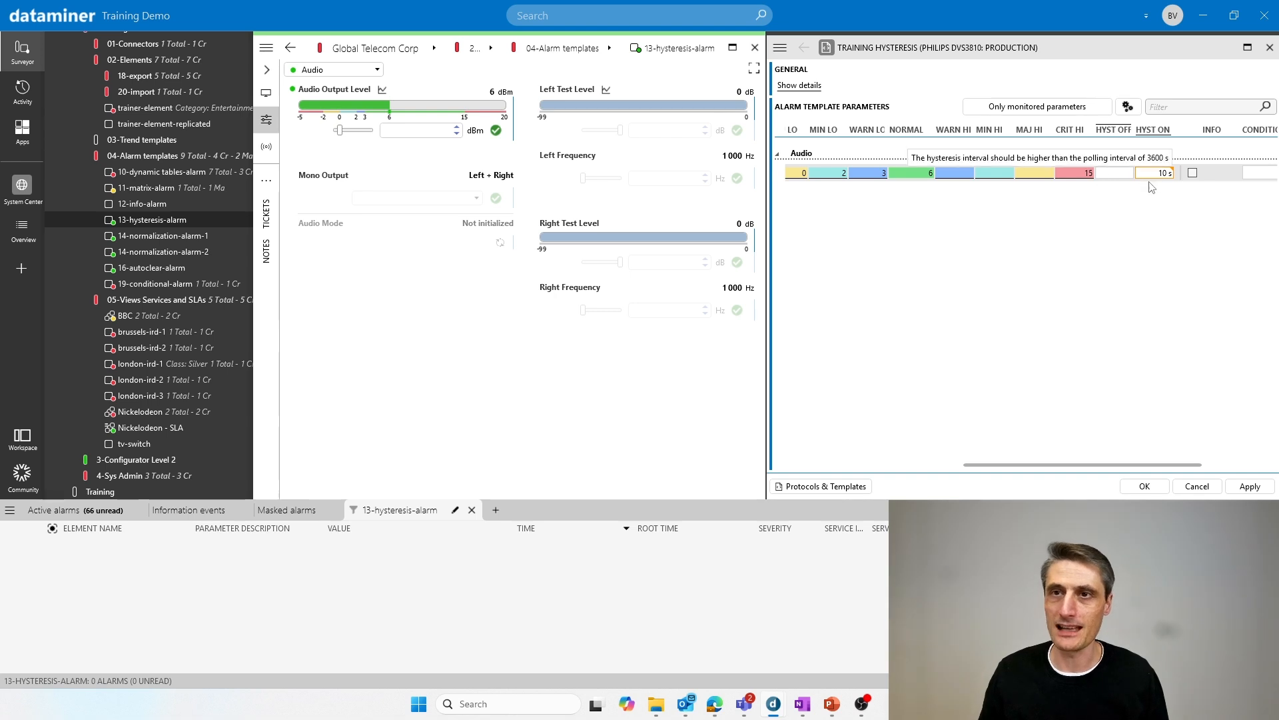
pyautogui.click(1127, 174)
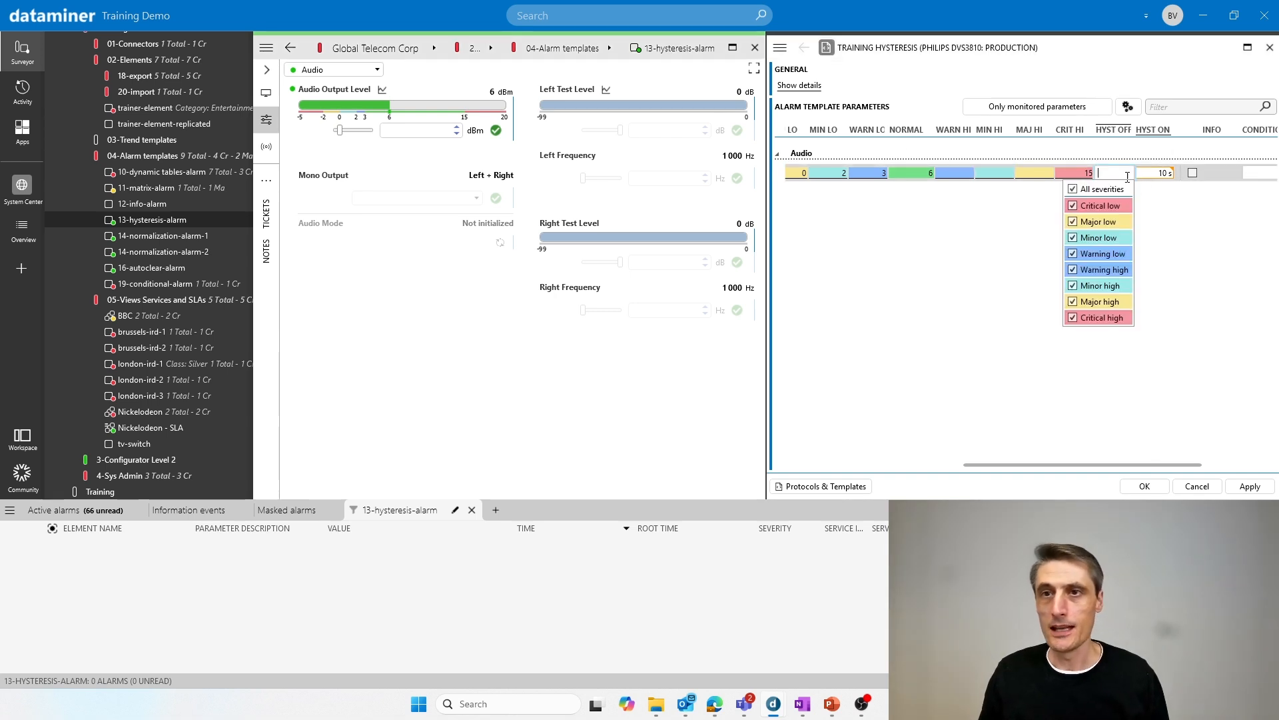
pyautogui.write('10')
pyautogui.click(987, 244)
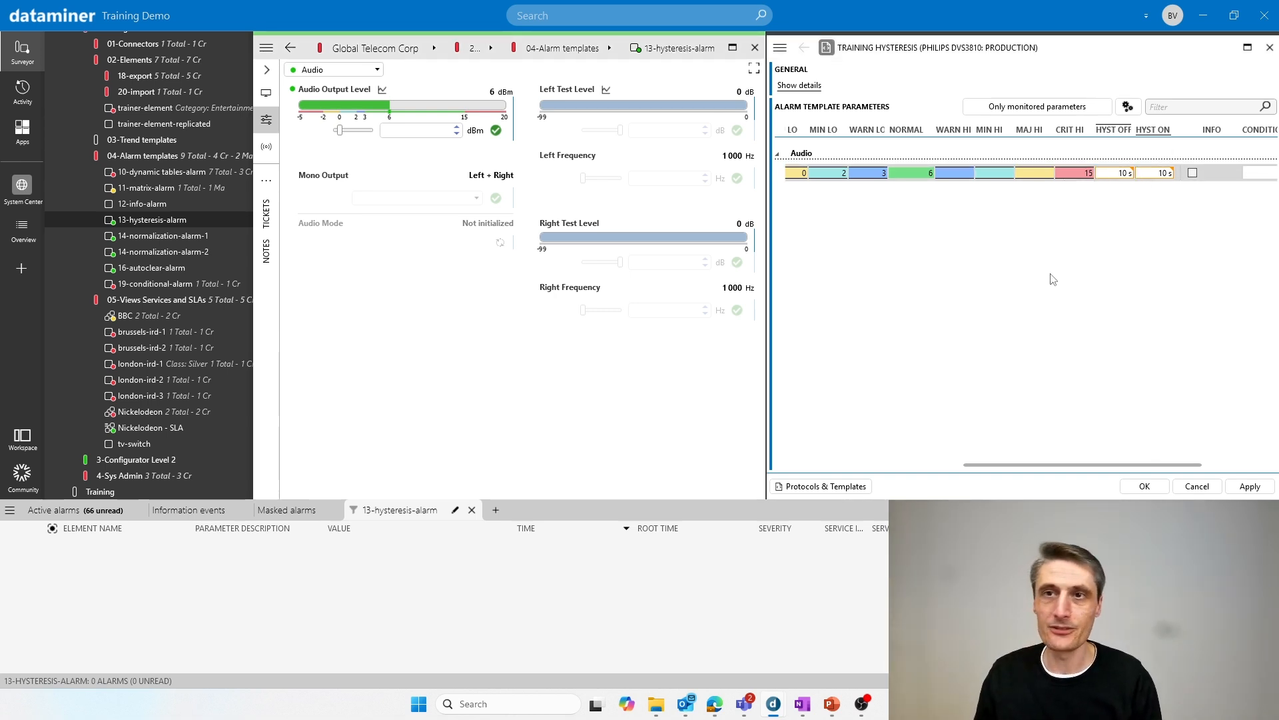
pyautogui.click(1250, 486)
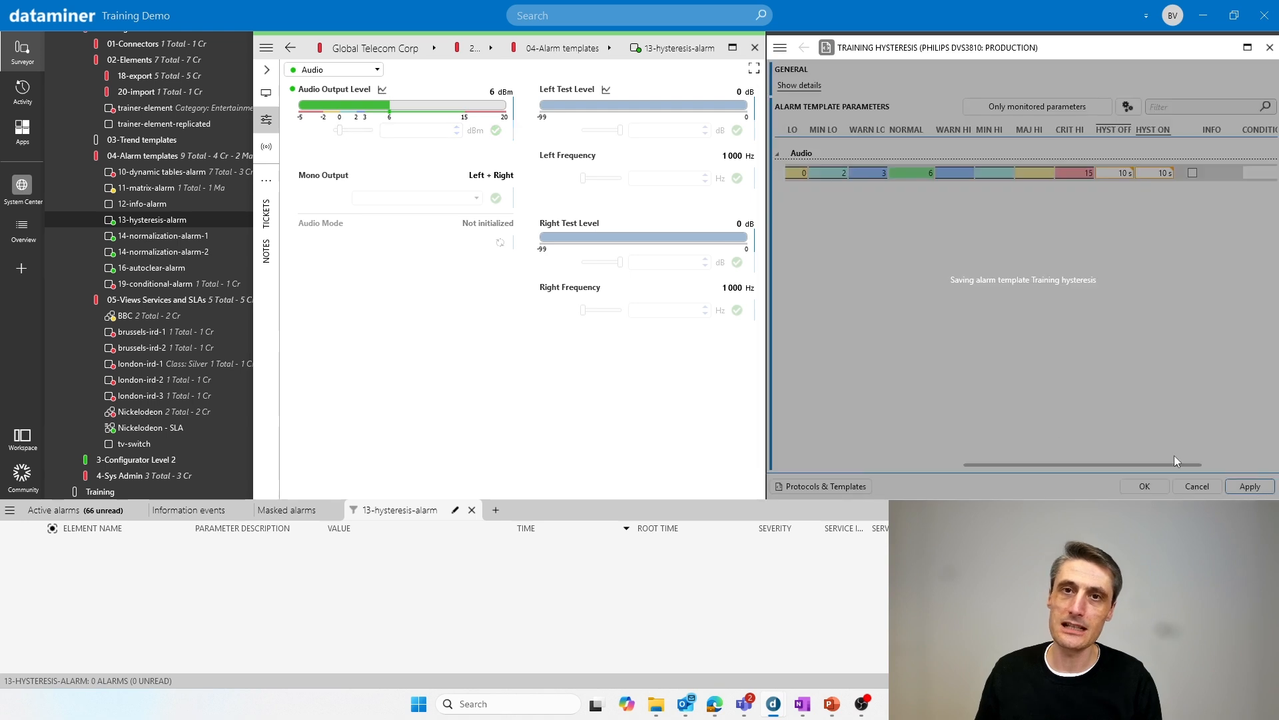
# Set the Audio Output Level of 13-hysteresis-alarm to 18 dBm to trigger an alarm with both hysteresis times active.
pyautogui.click(420, 130)
pyautogui.write('18')
pyautogui.press('Return')
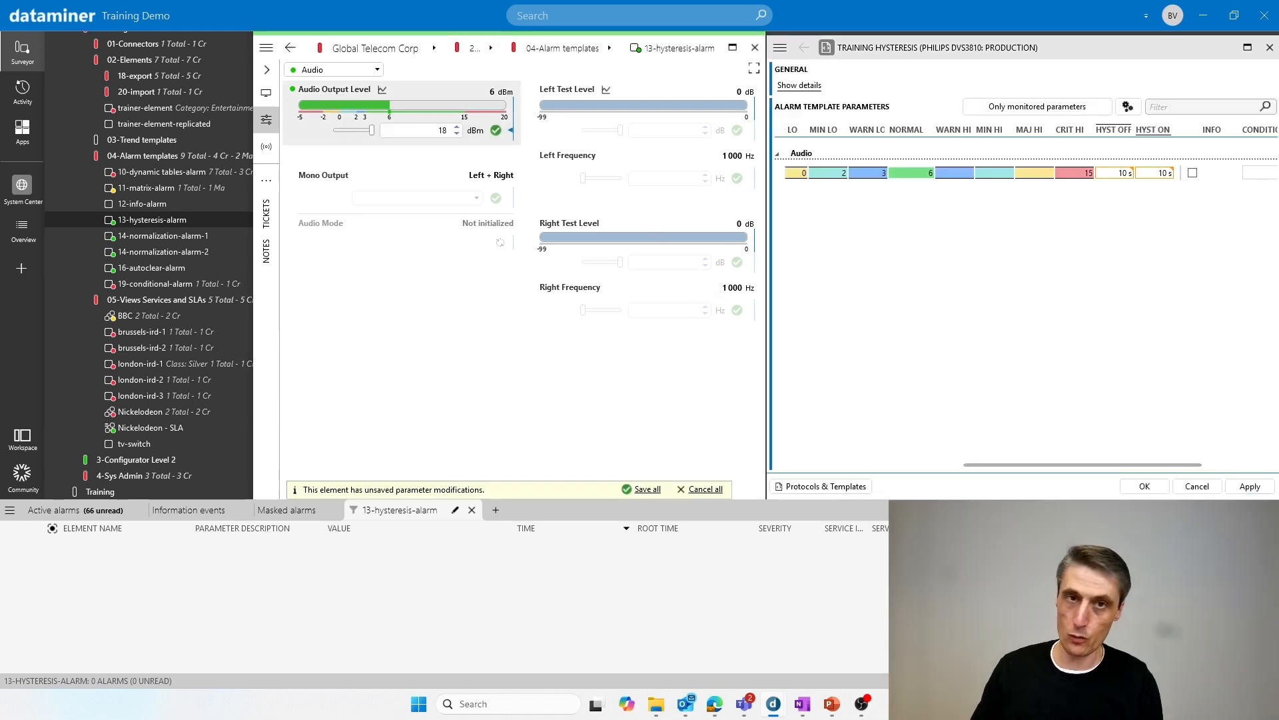
pyautogui.click(496, 130)
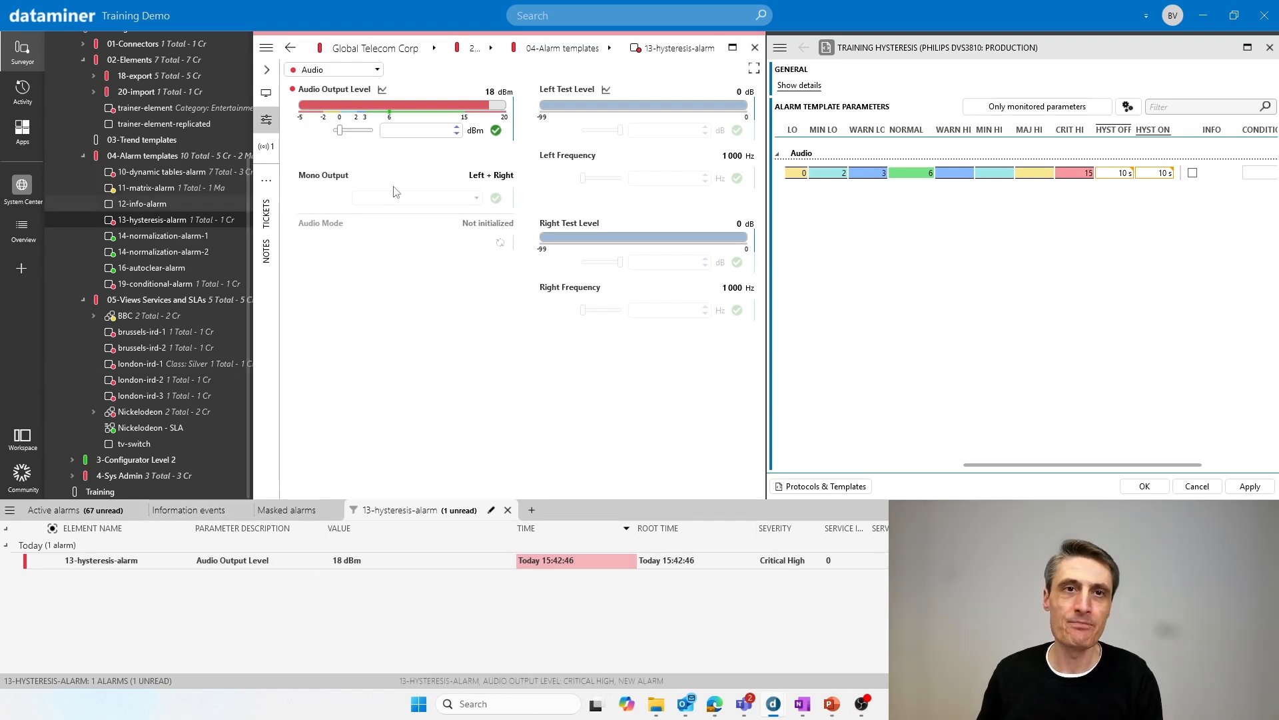
# Lower the Audio Output Level to 12 dBm and return it to 18 dBm within the hysteresis off time.
pyautogui.click(429, 131)
pyautogui.write('12')
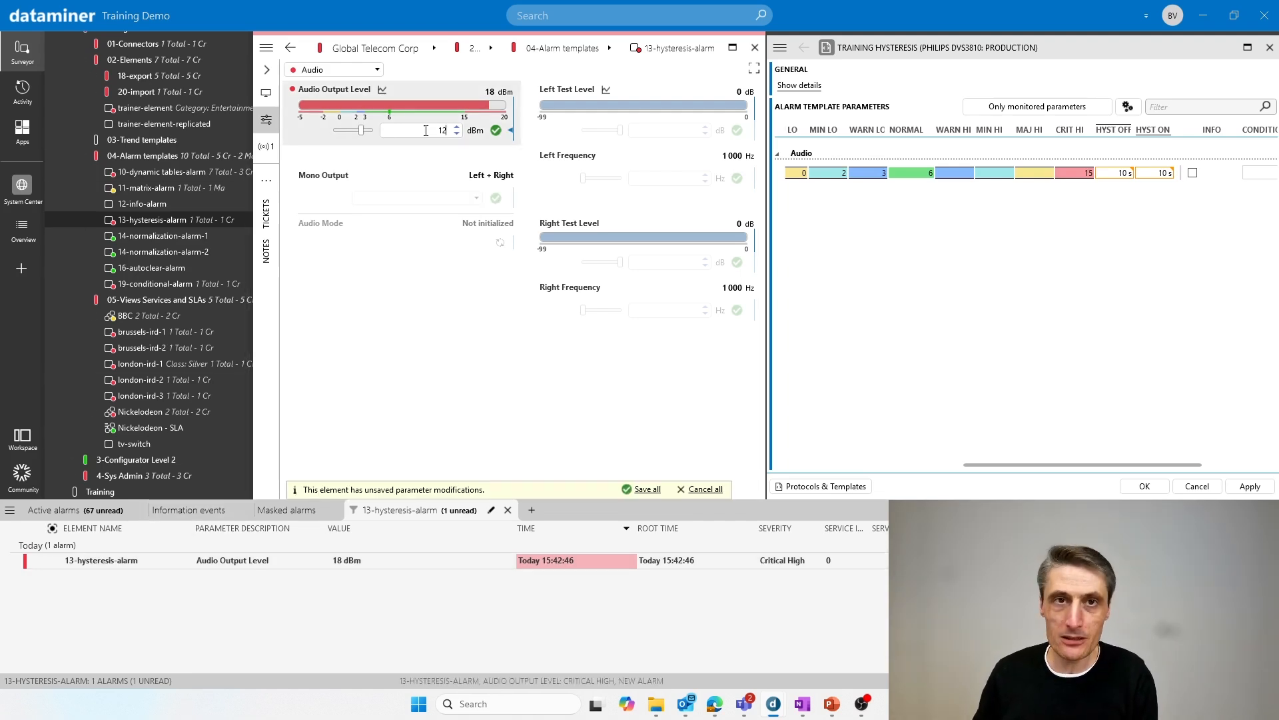
pyautogui.click(496, 130)
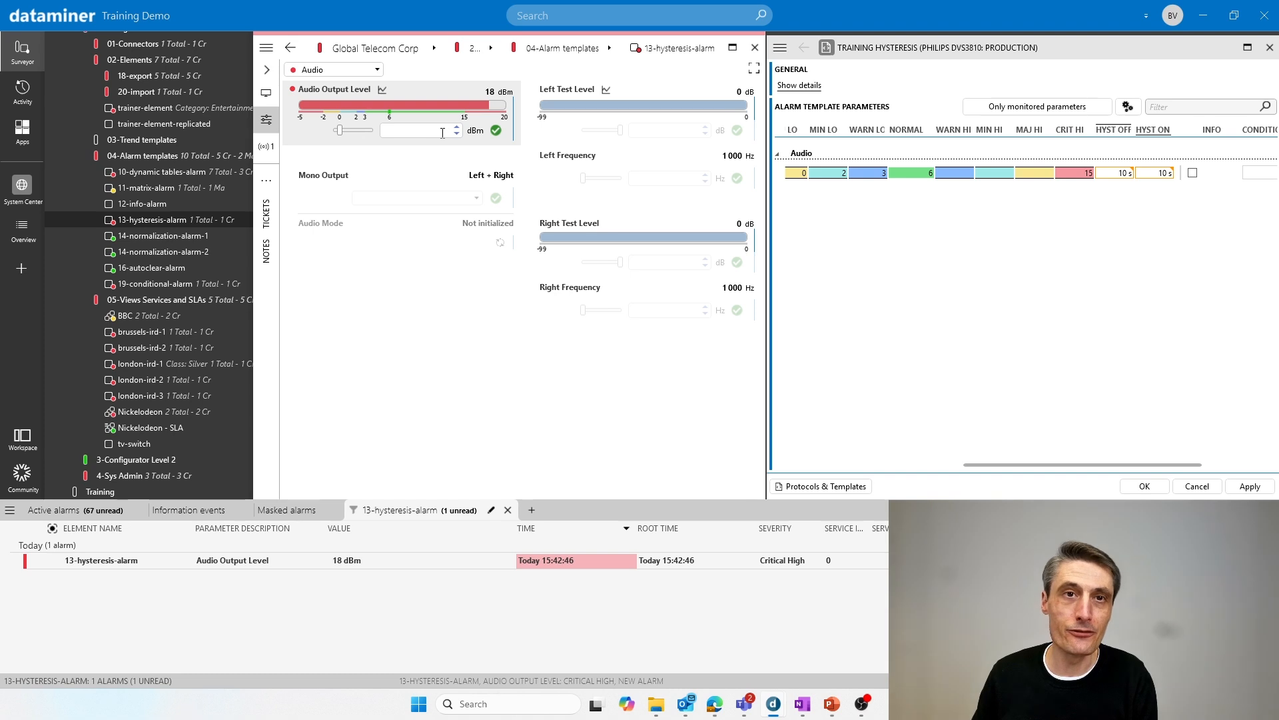
pyautogui.write('18')
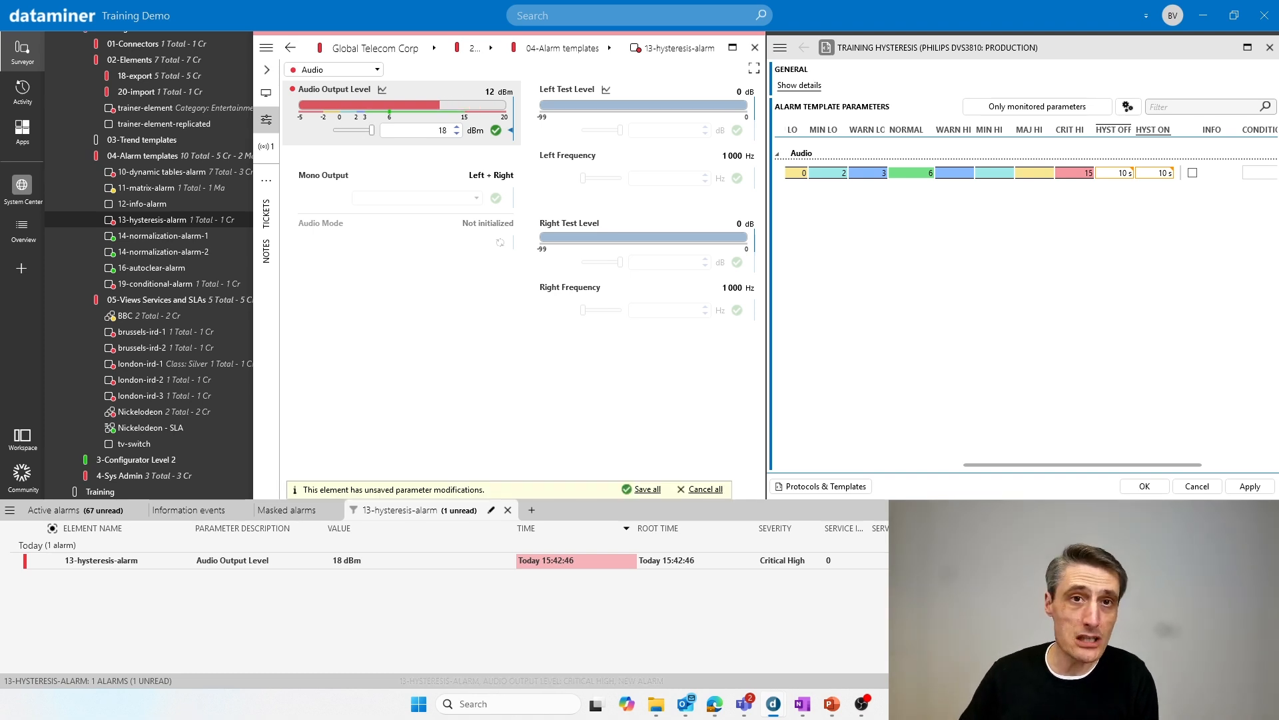
pyautogui.click(495, 130)
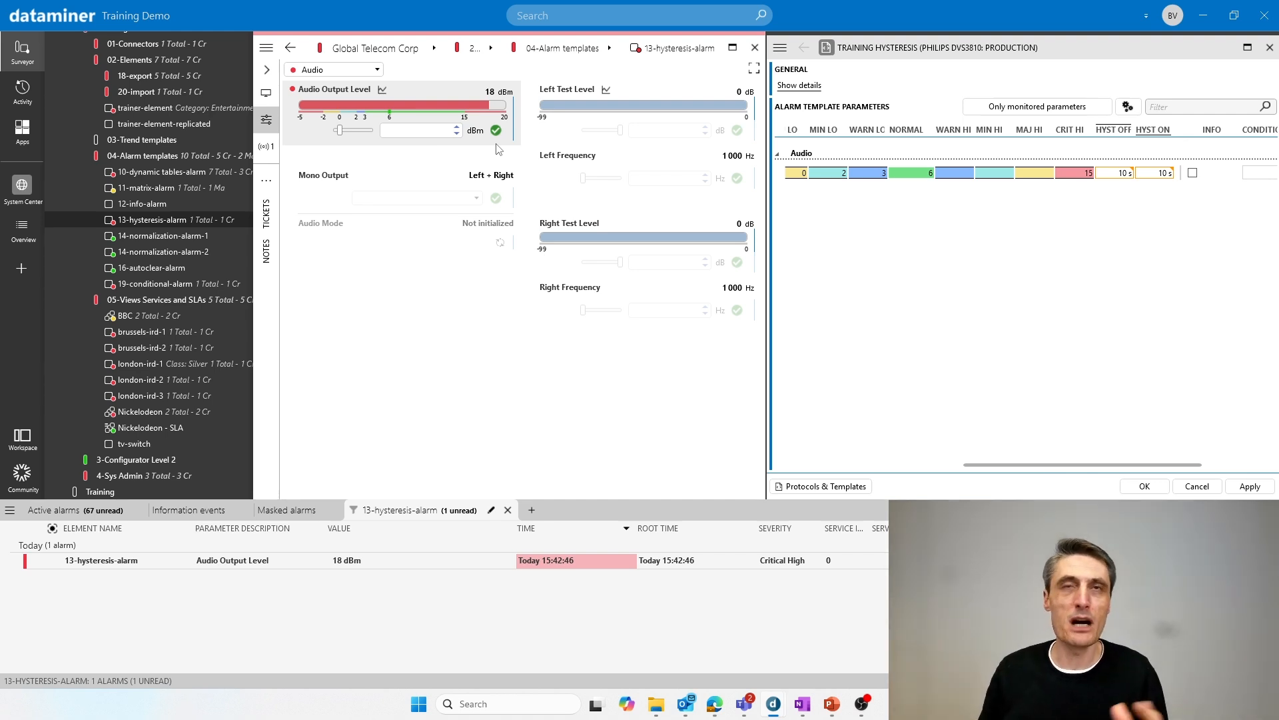
# Set the Audio Output Level to 6 dBm and wait for the hysteresis off time to elapse.
pyautogui.moveTo(433, 111)
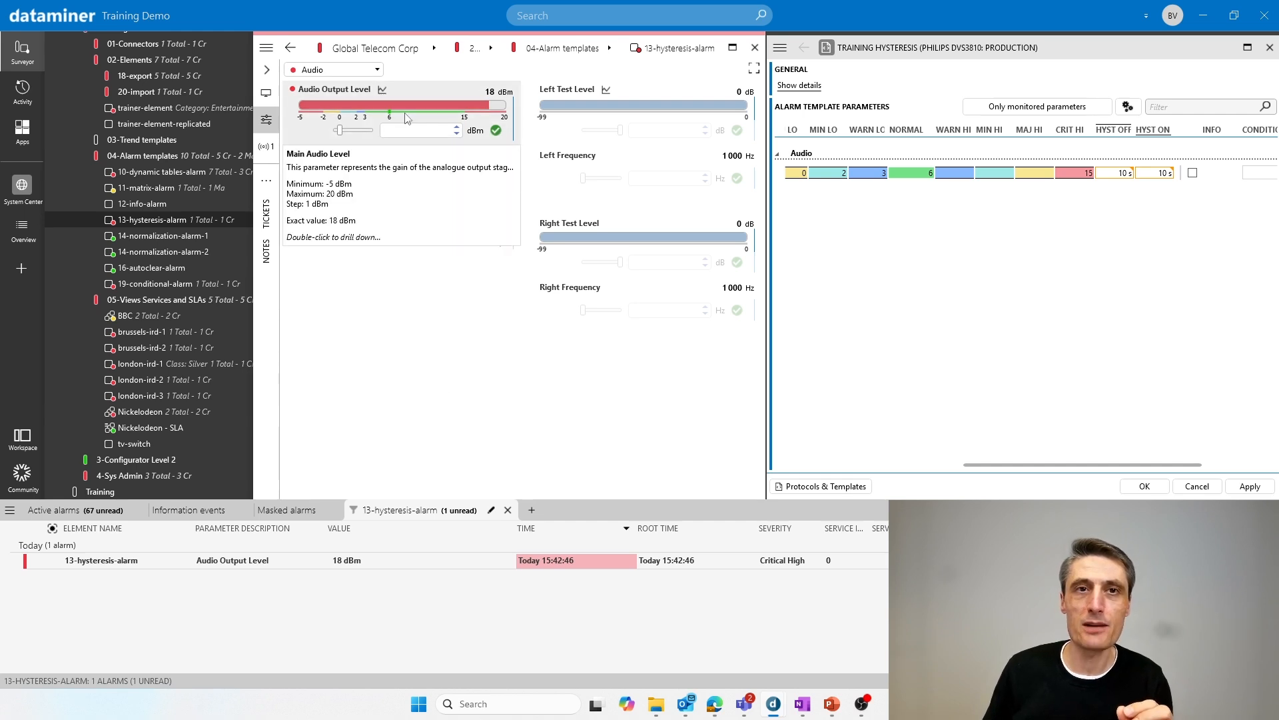
pyautogui.click(434, 130)
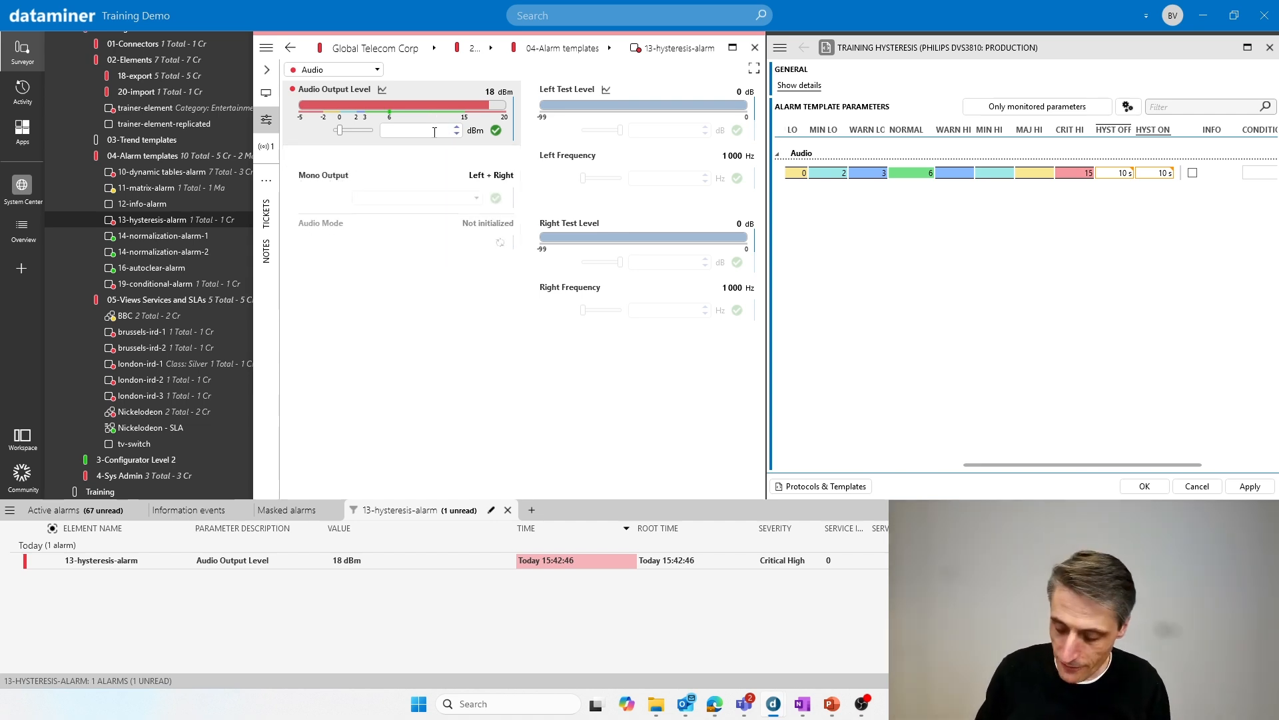
pyautogui.write('6')
pyautogui.press('Return')
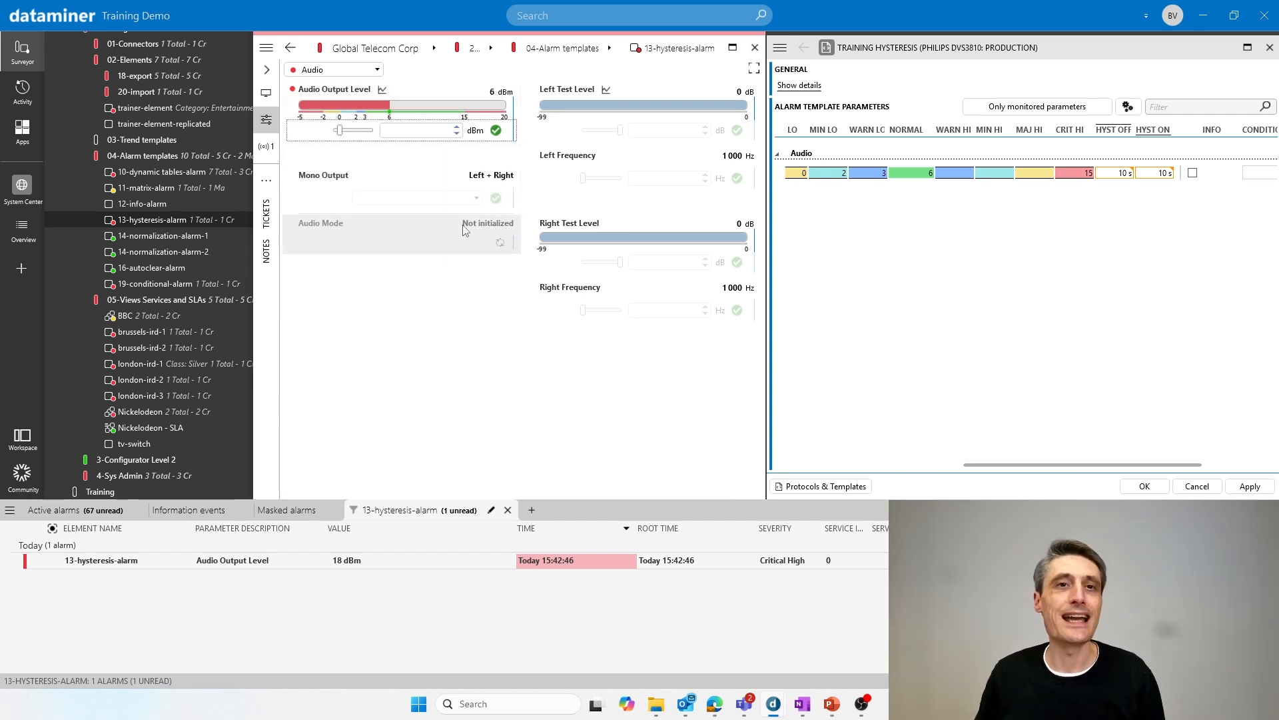
pyautogui.moveTo(466, 230)
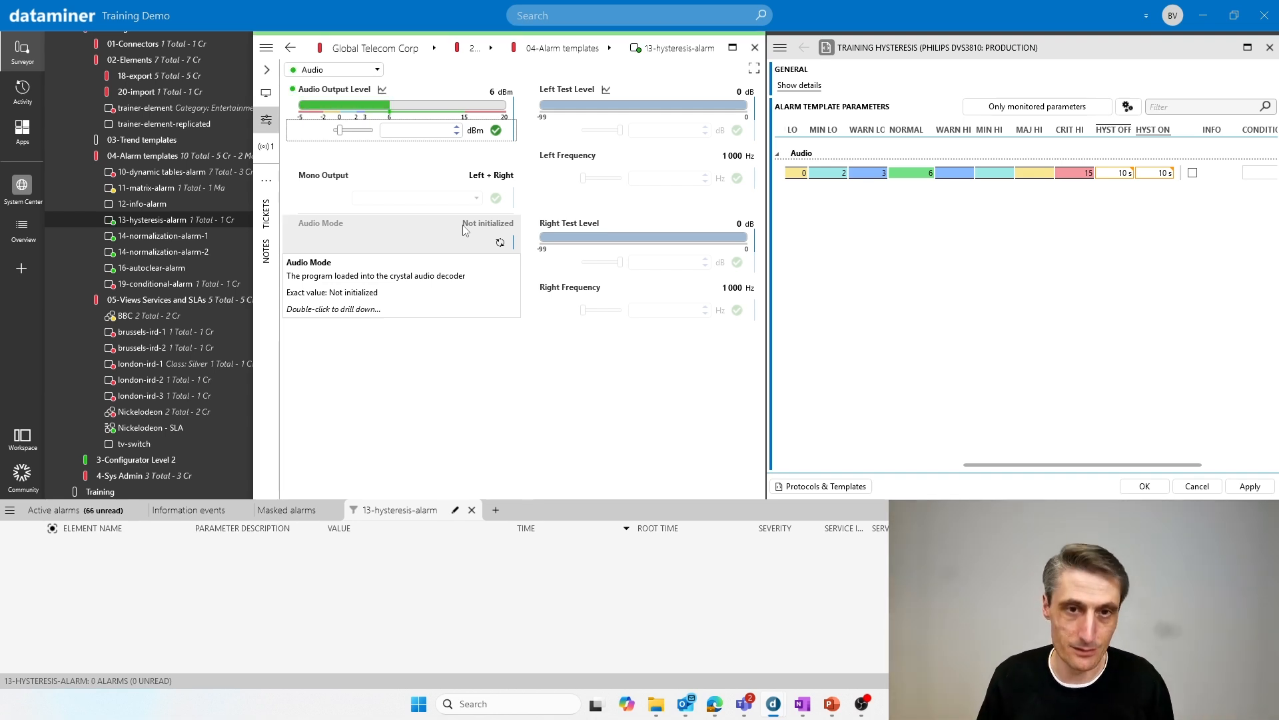
# Limit the Audio Output Level's hysteresis on time to the high severities by clearing Critical low, Major low, Minor low and Warning low.
pyautogui.click(1149, 262)
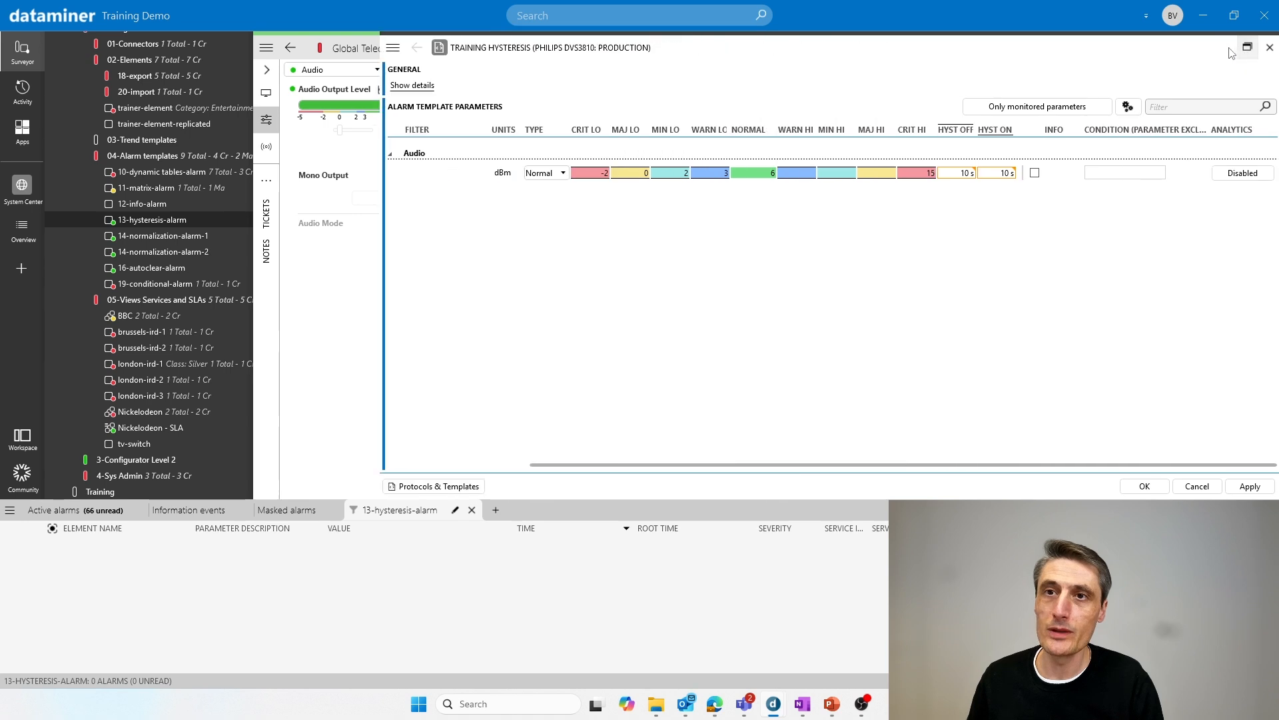
pyautogui.click(1248, 47)
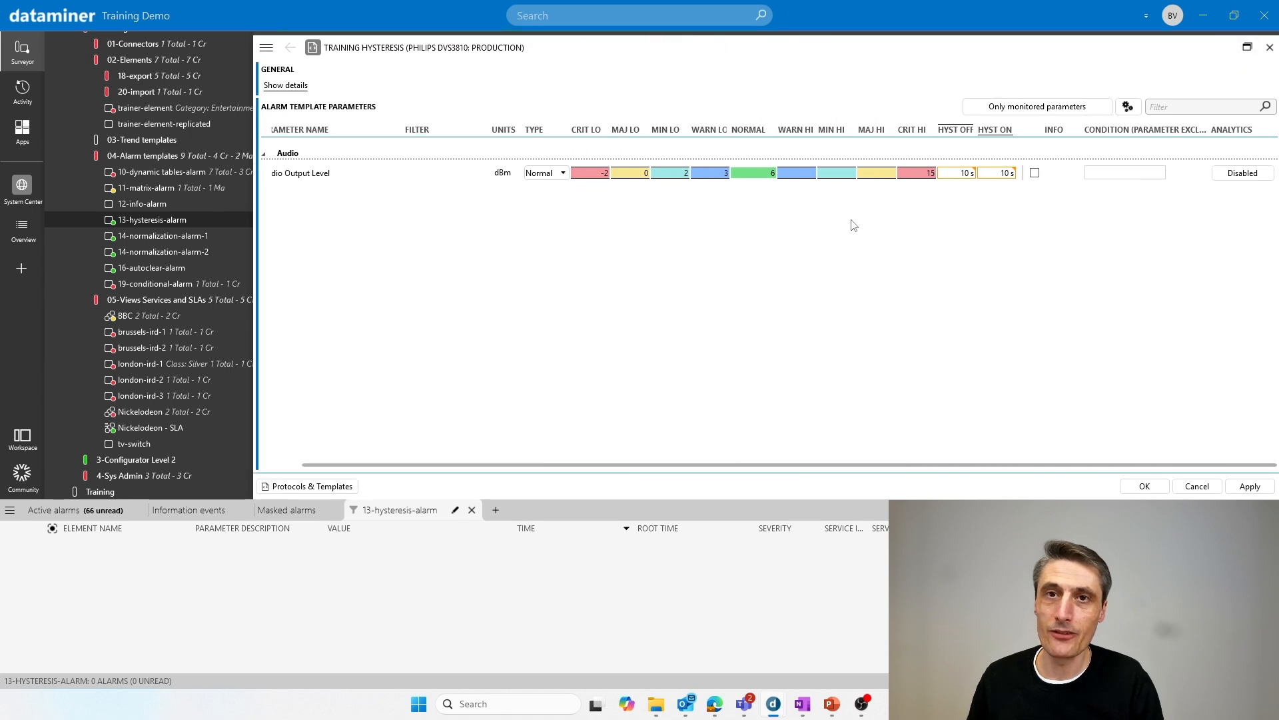
pyautogui.click(1001, 175)
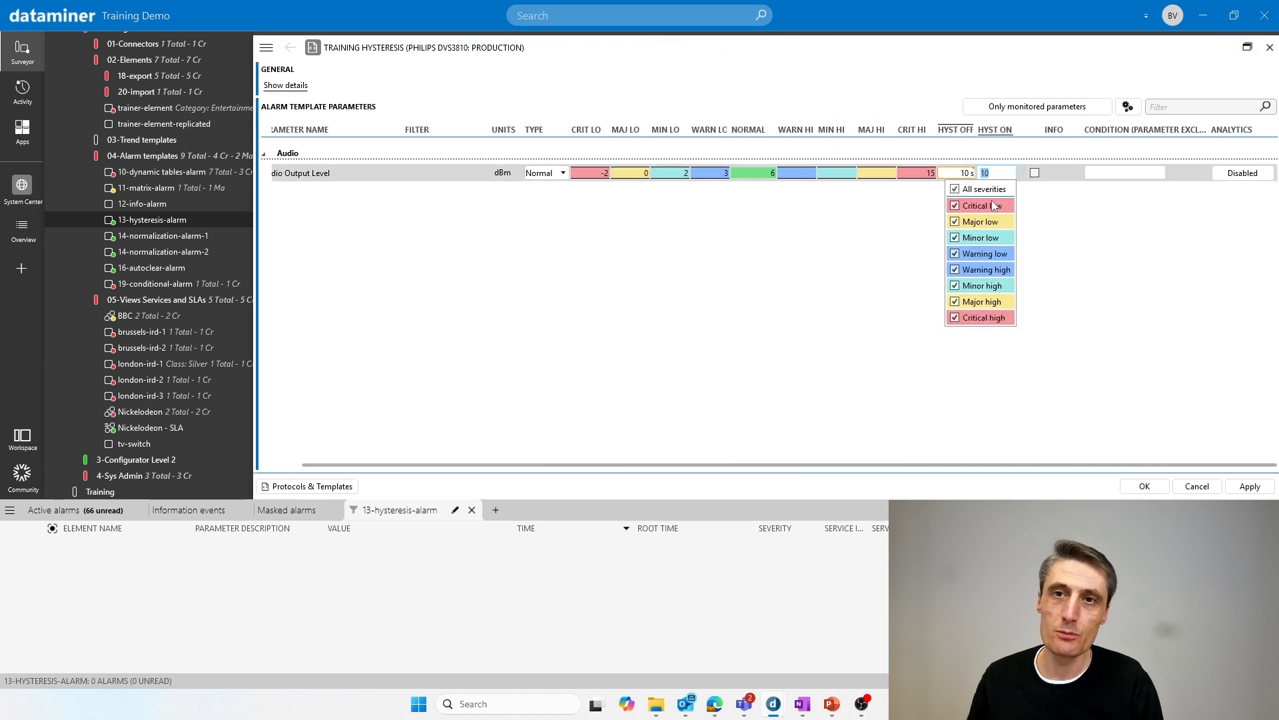
pyautogui.click(954, 256)
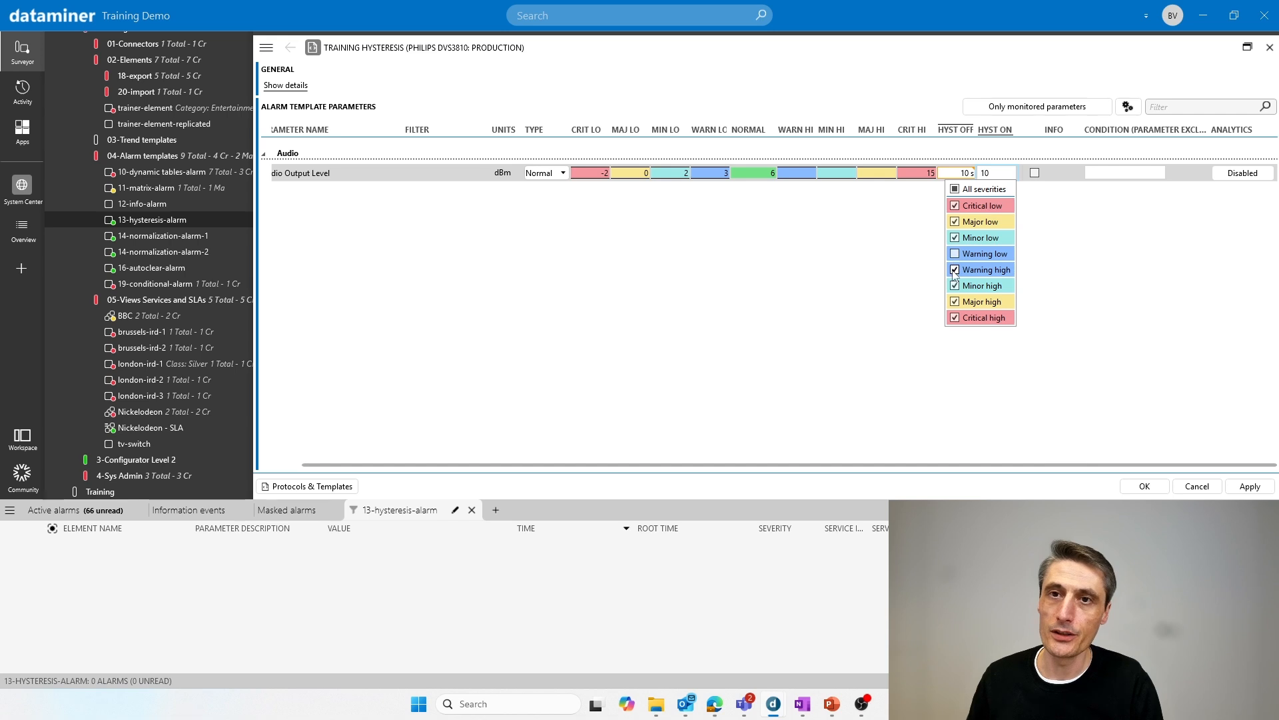
pyautogui.click(955, 238)
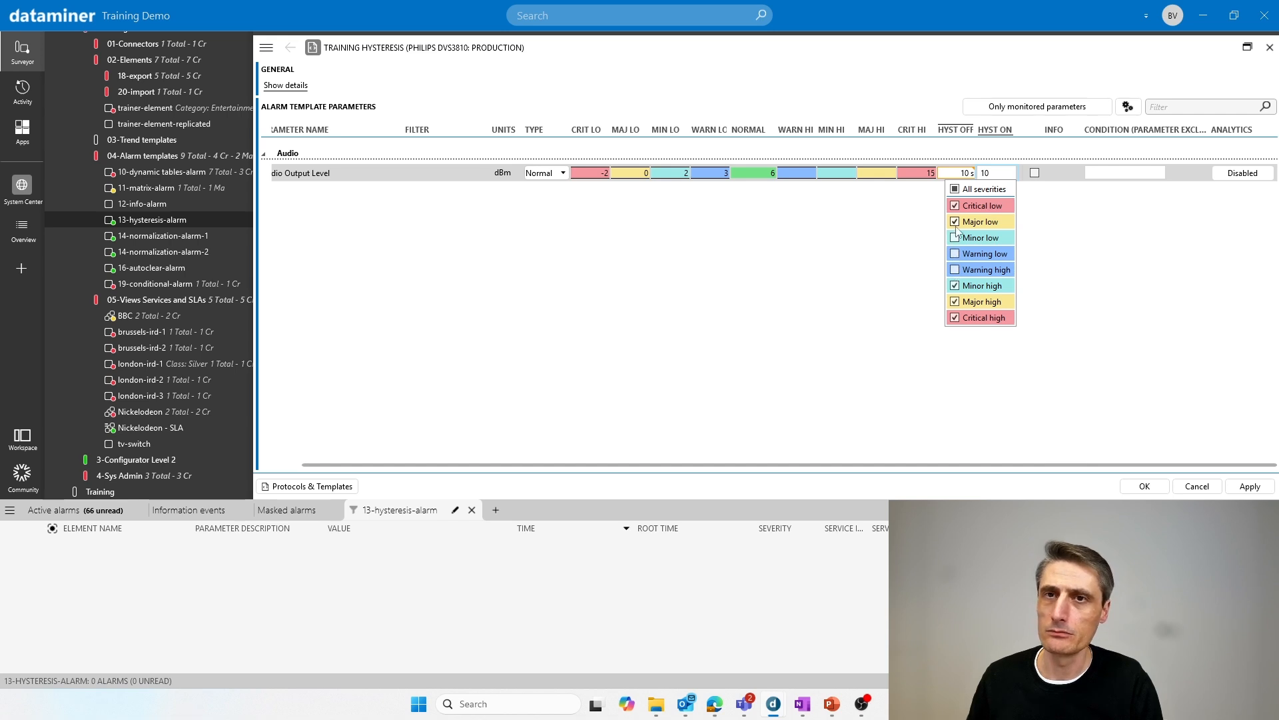
pyautogui.click(955, 224)
pyautogui.click(955, 205)
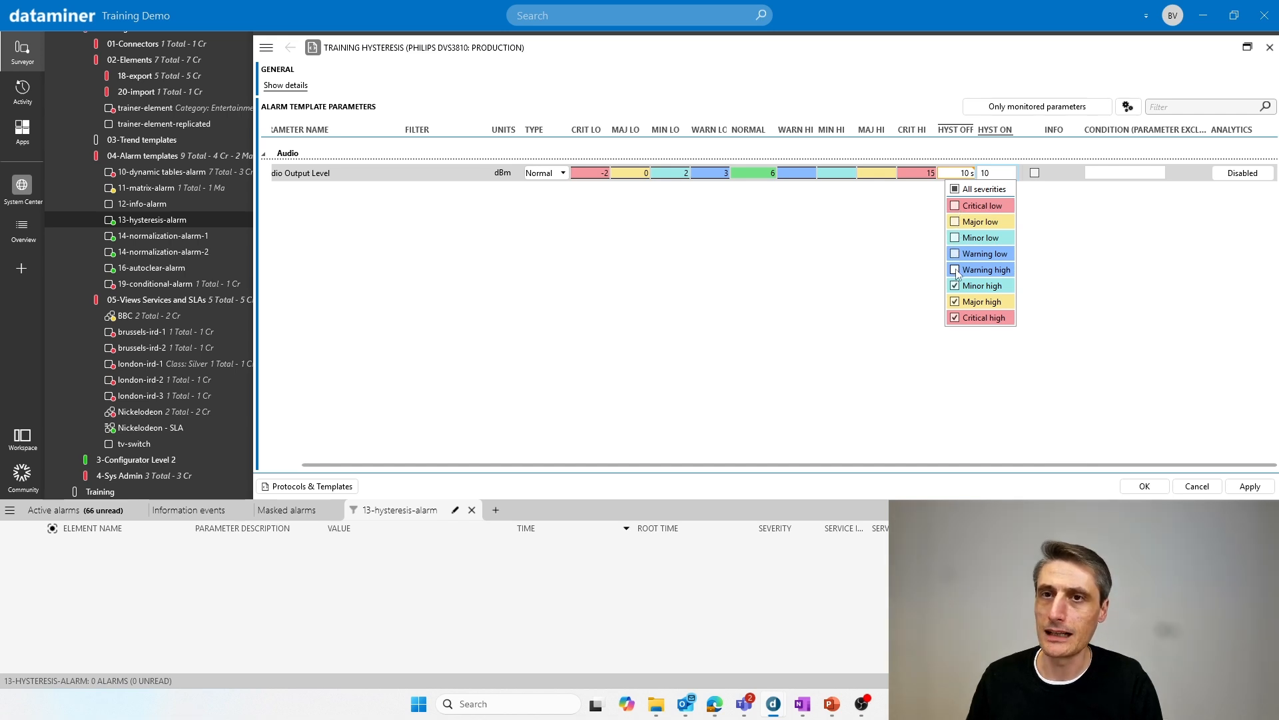
pyautogui.click(955, 270)
pyautogui.click(1077, 282)
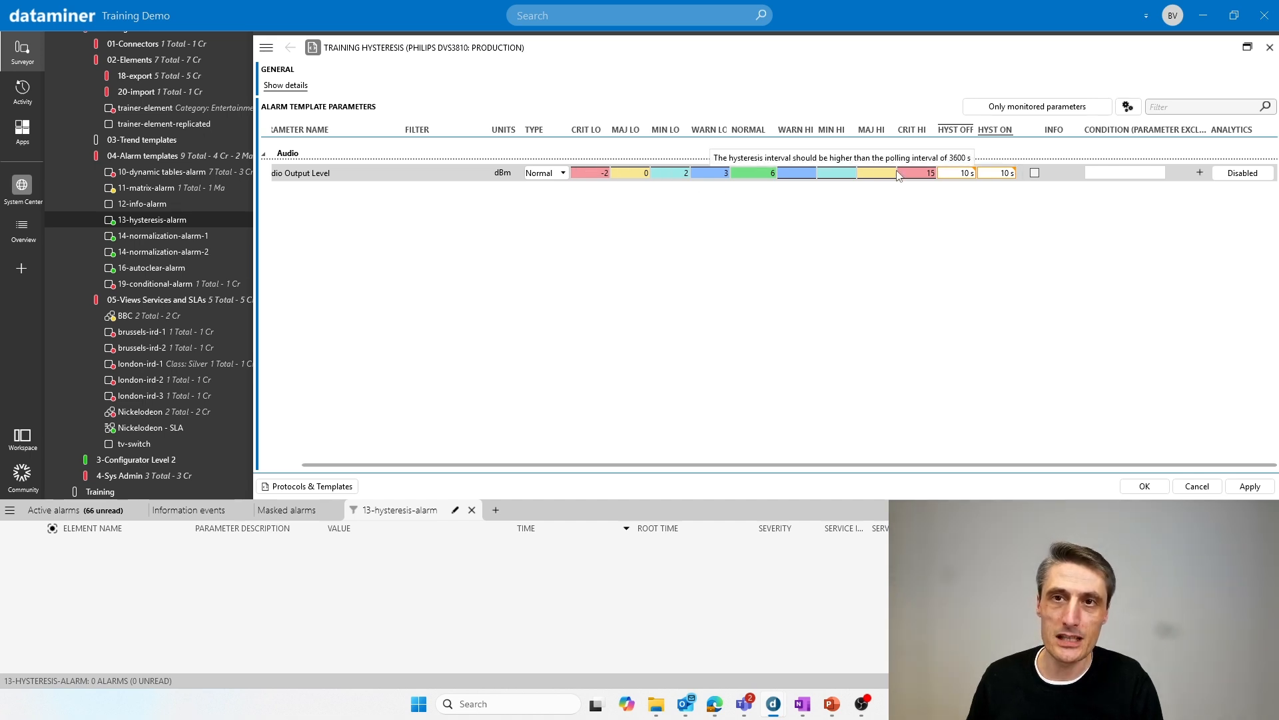
# Clear the Warning high severity for the Audio Output Level's hysteresis off time.
pyautogui.click(966, 172)
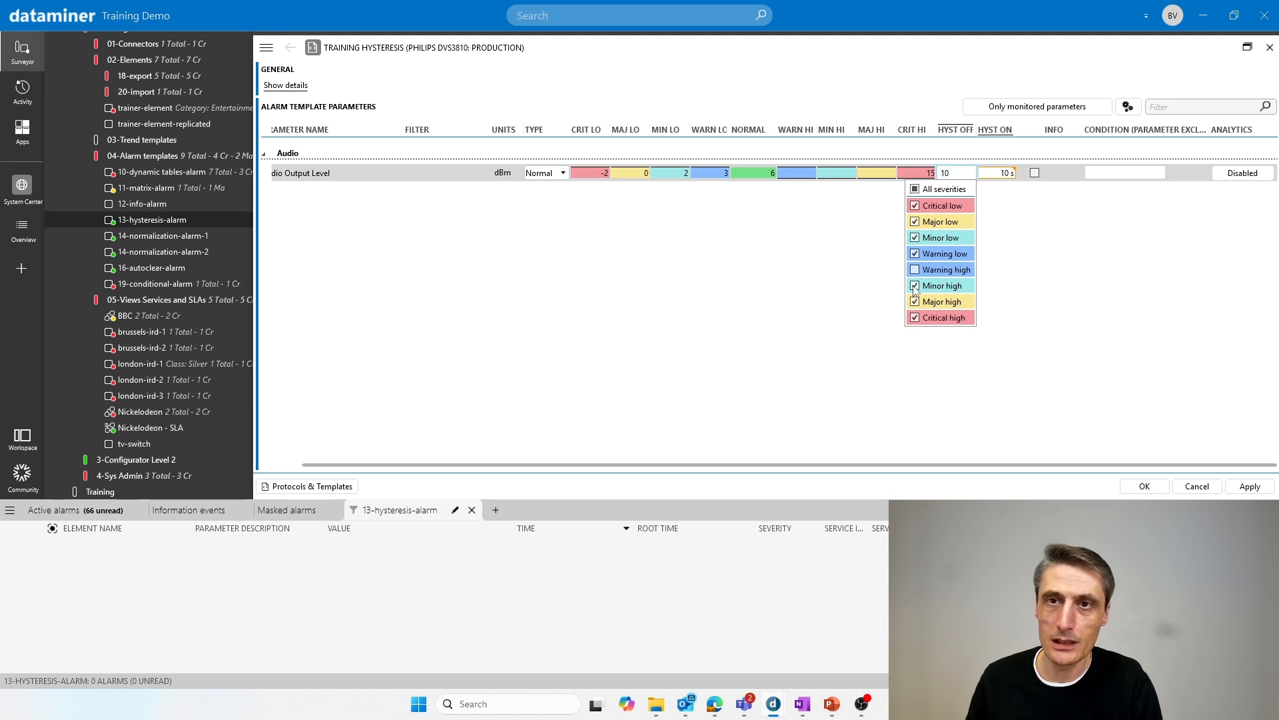
pyautogui.click(1070, 304)
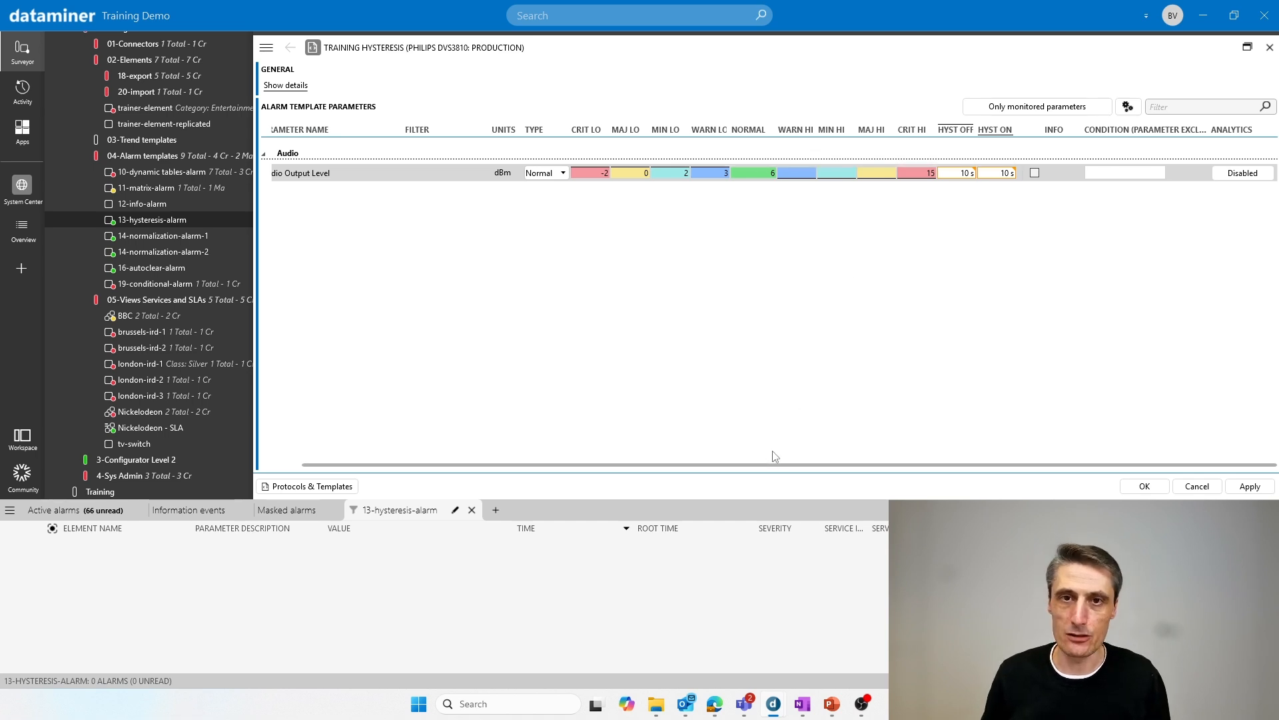
pyautogui.moveTo(774, 463); pyautogui.dragTo(563, 464)
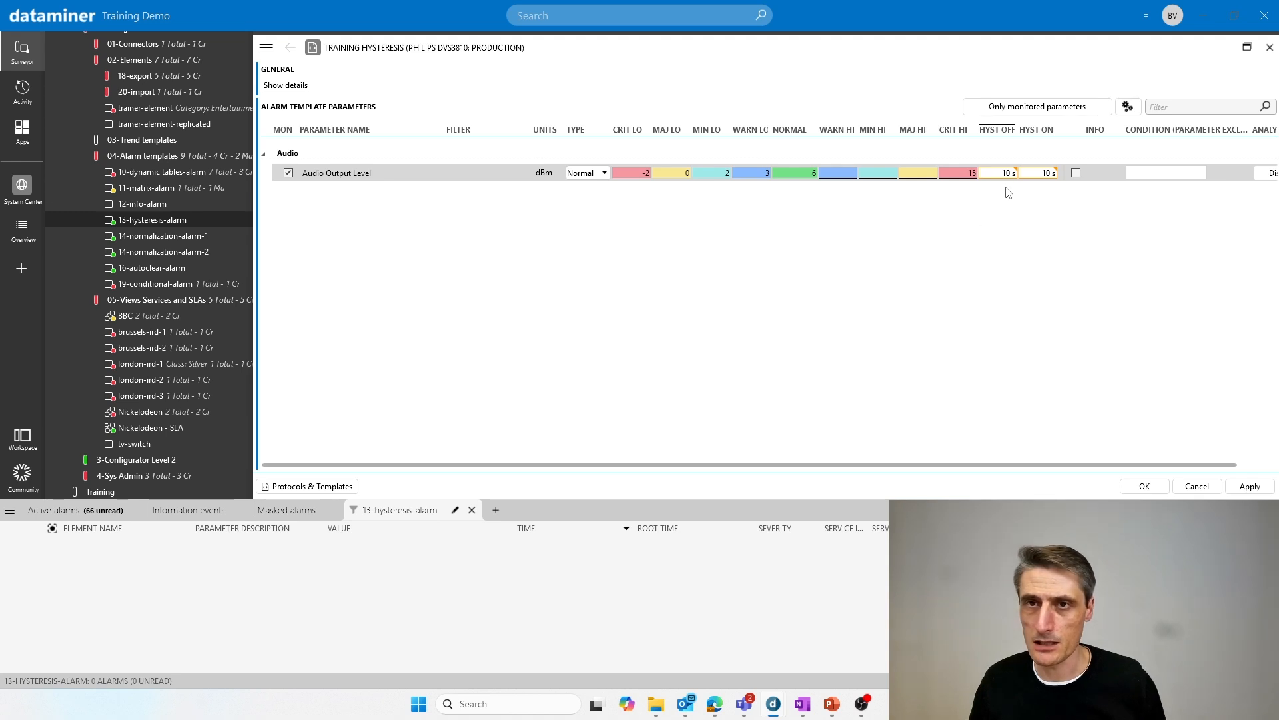
pyautogui.moveTo(1001, 180)
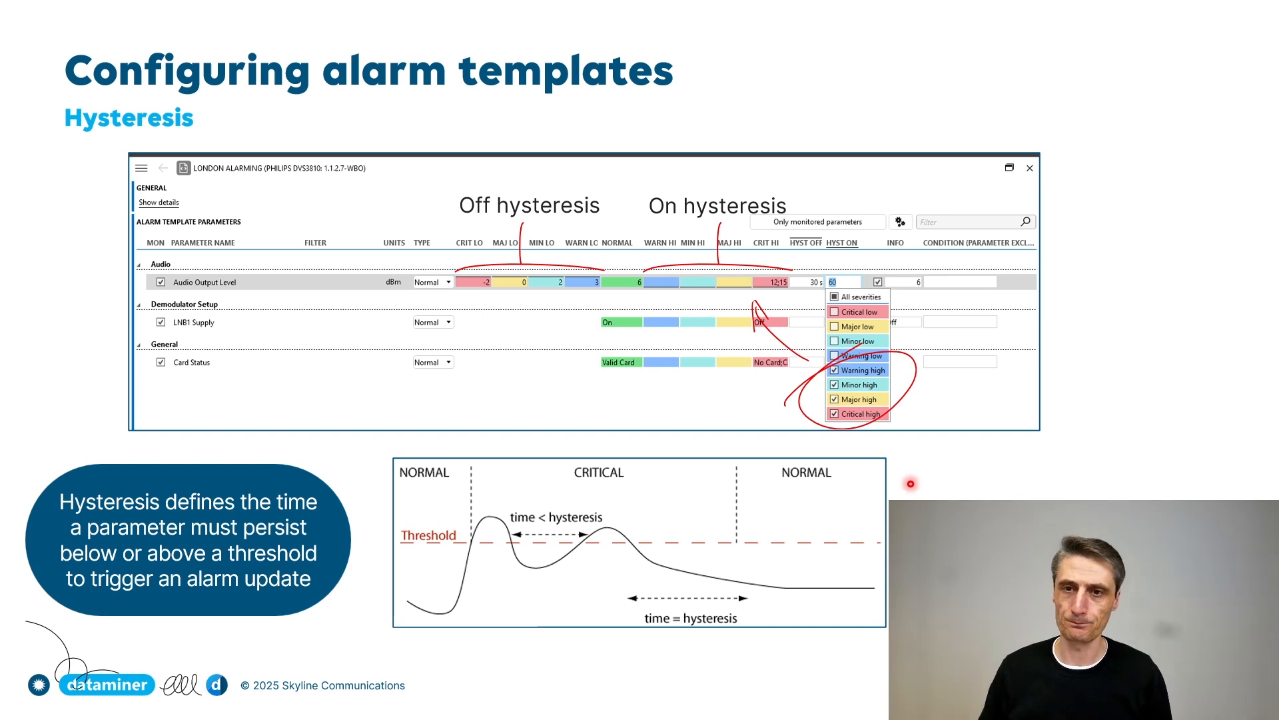
pyautogui.press('Right')
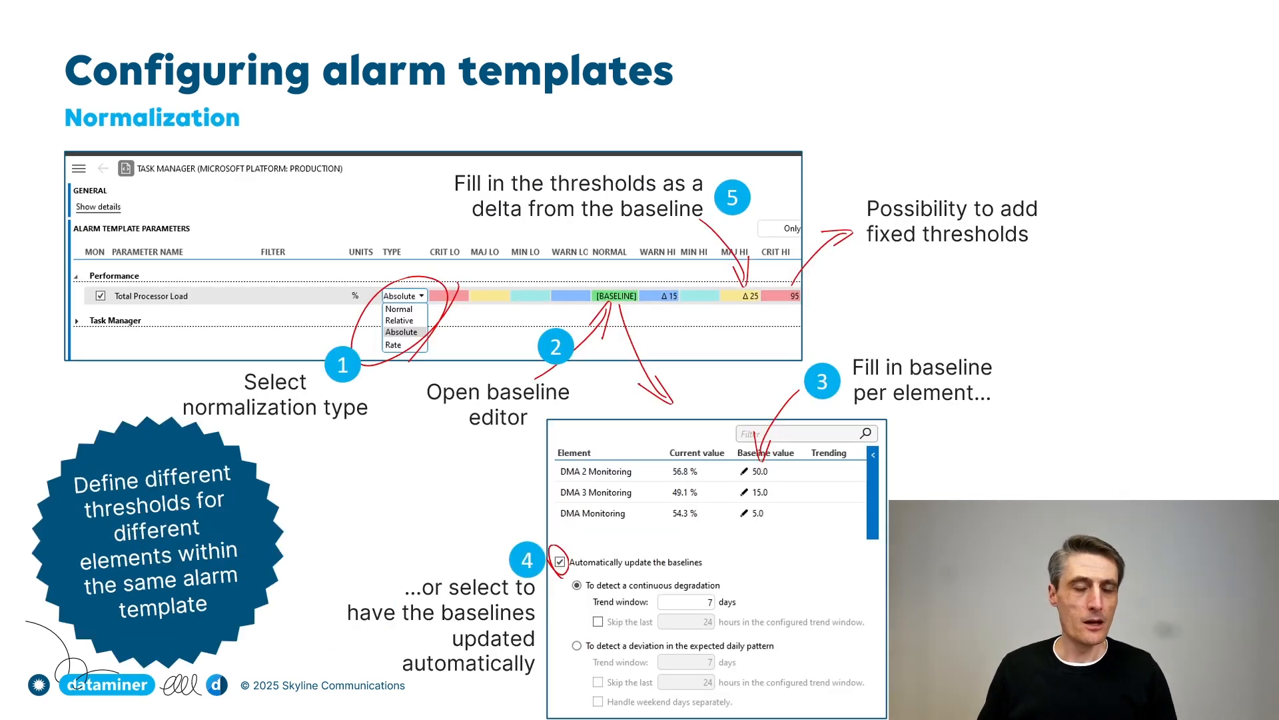
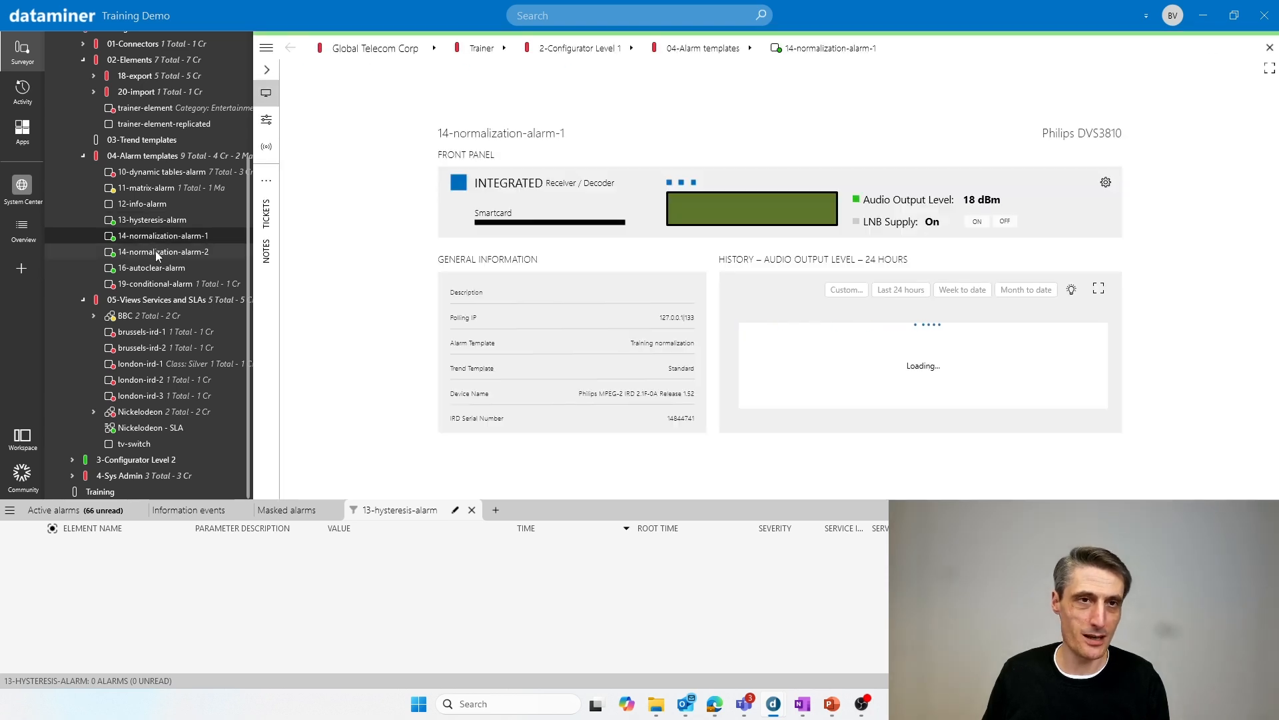
# Open 14-normalization-alarm-2 in a new card beside 14-normalization-alarm-1 and show the Audio parameters of both elements.
pyautogui.rightClick(155, 251)
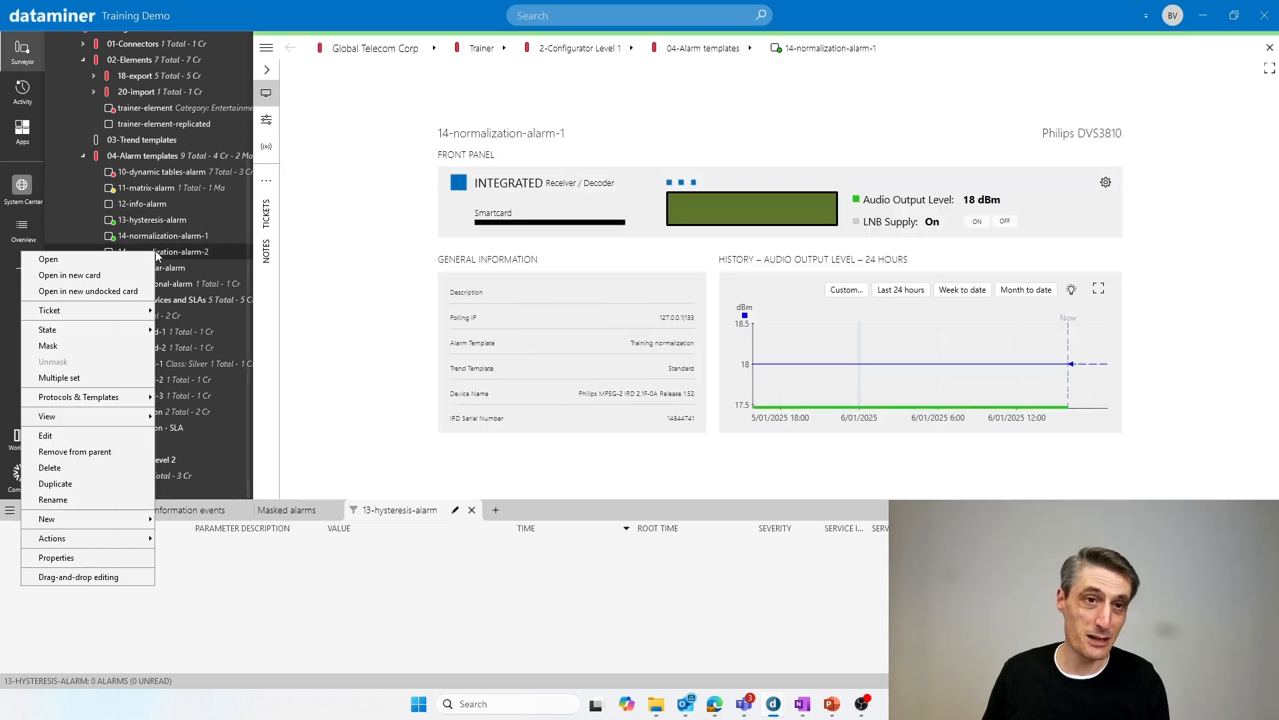
pyautogui.click(120, 271)
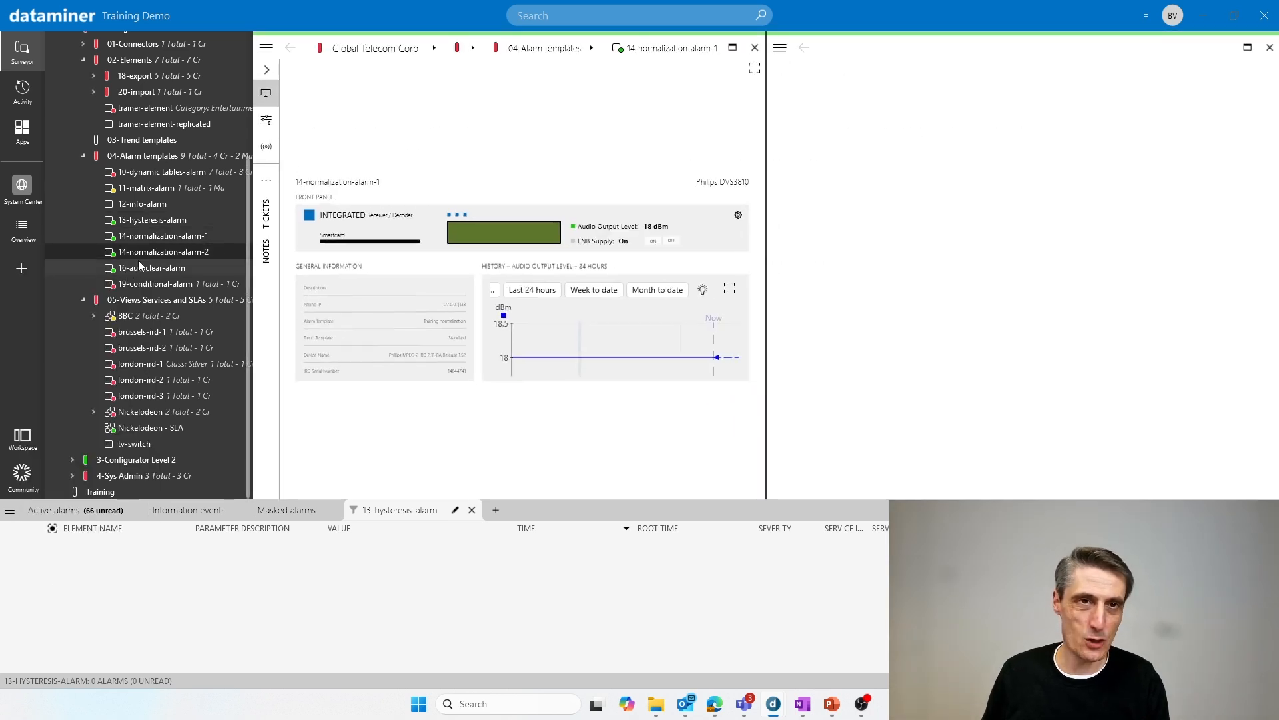
pyautogui.click(267, 120)
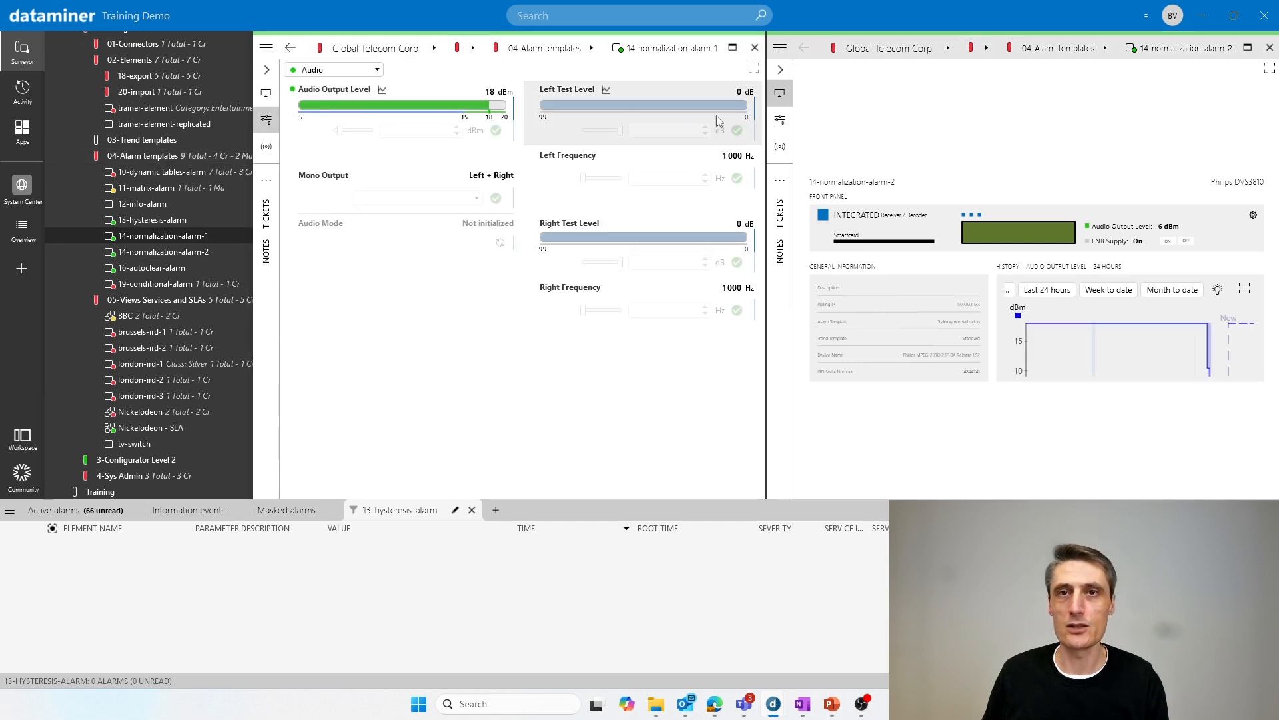
pyautogui.click(780, 120)
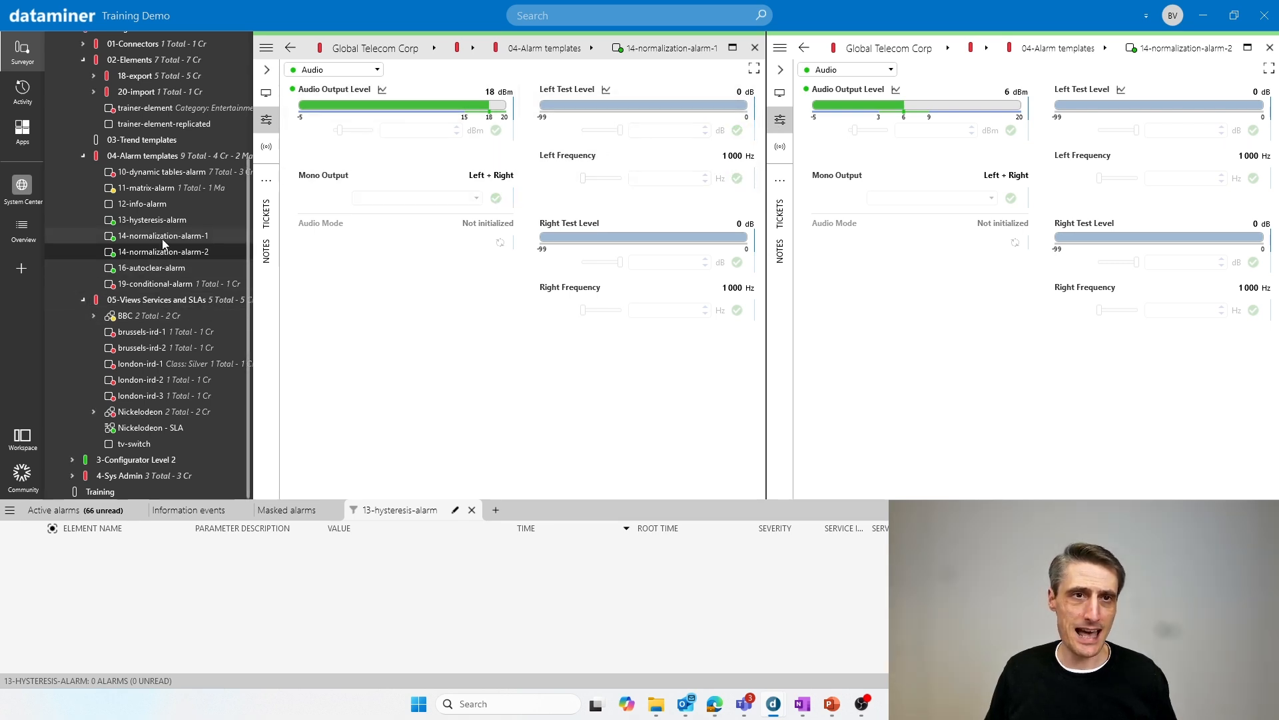
# Inspect the alarm template assigned to each of the two normalization elements without changing them, and compare their Audio Output Levels.
pyautogui.click(266, 48)
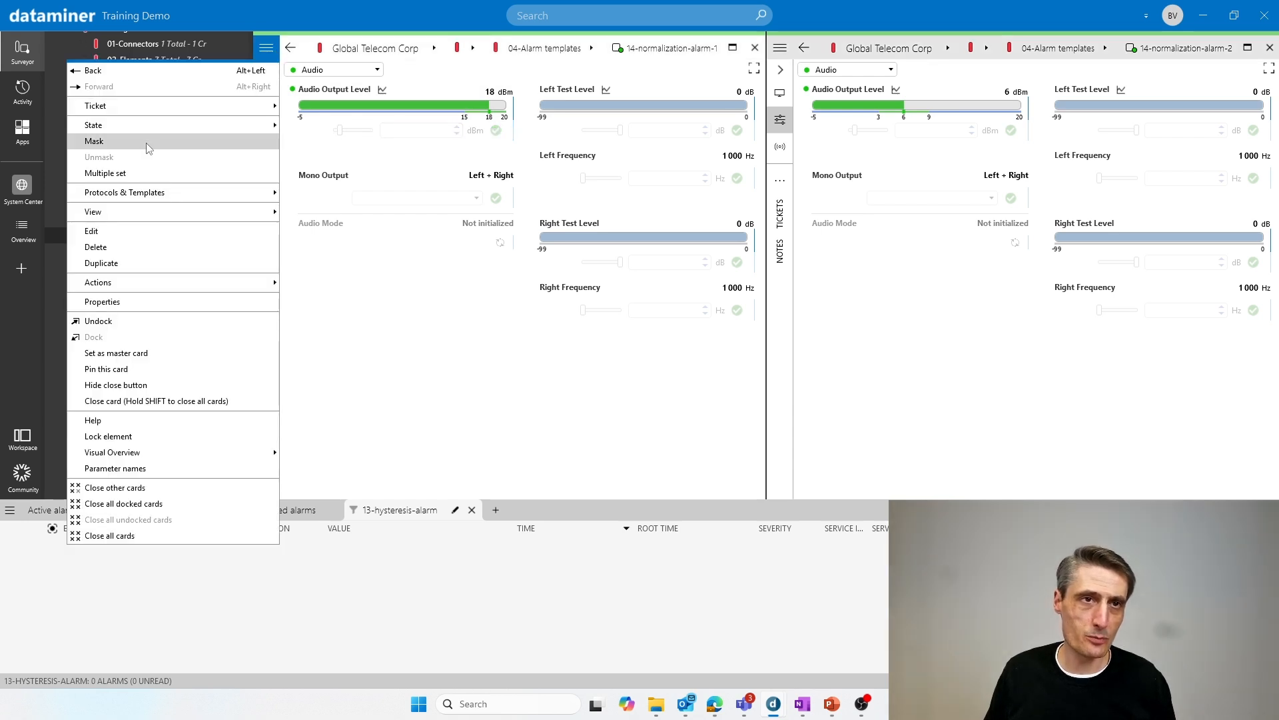
pyautogui.click(98, 232)
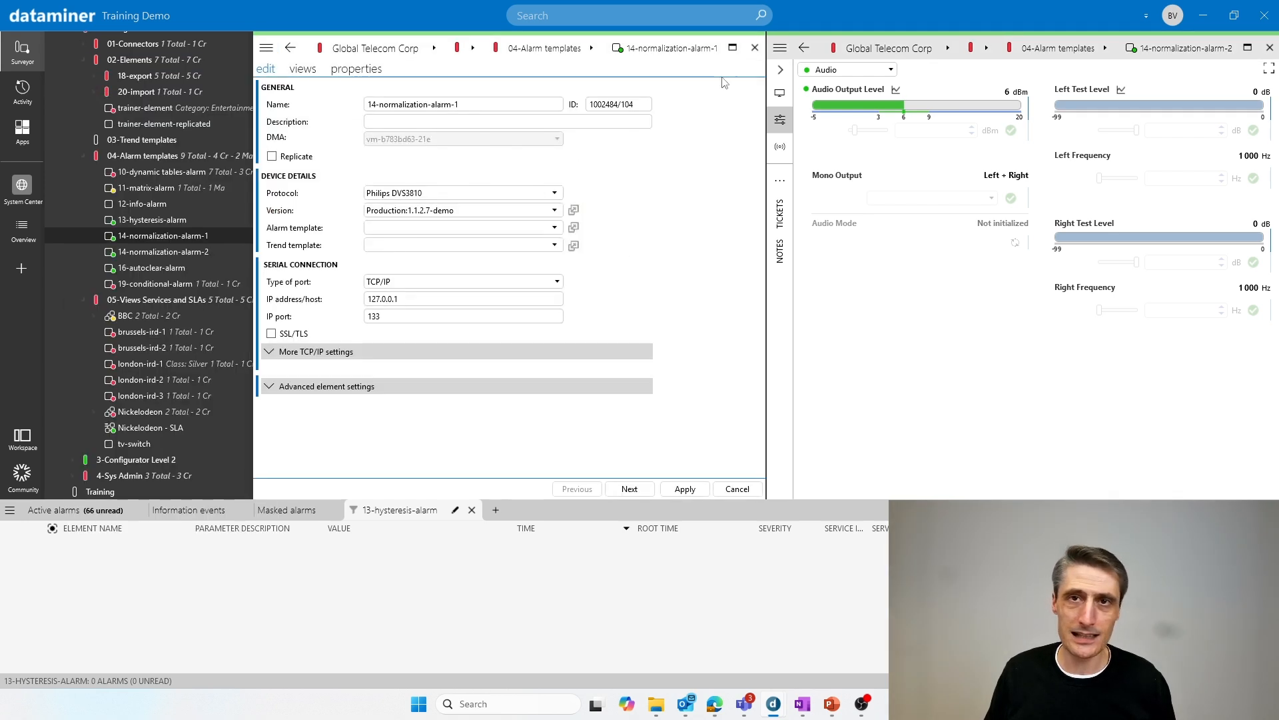
pyautogui.click(780, 48)
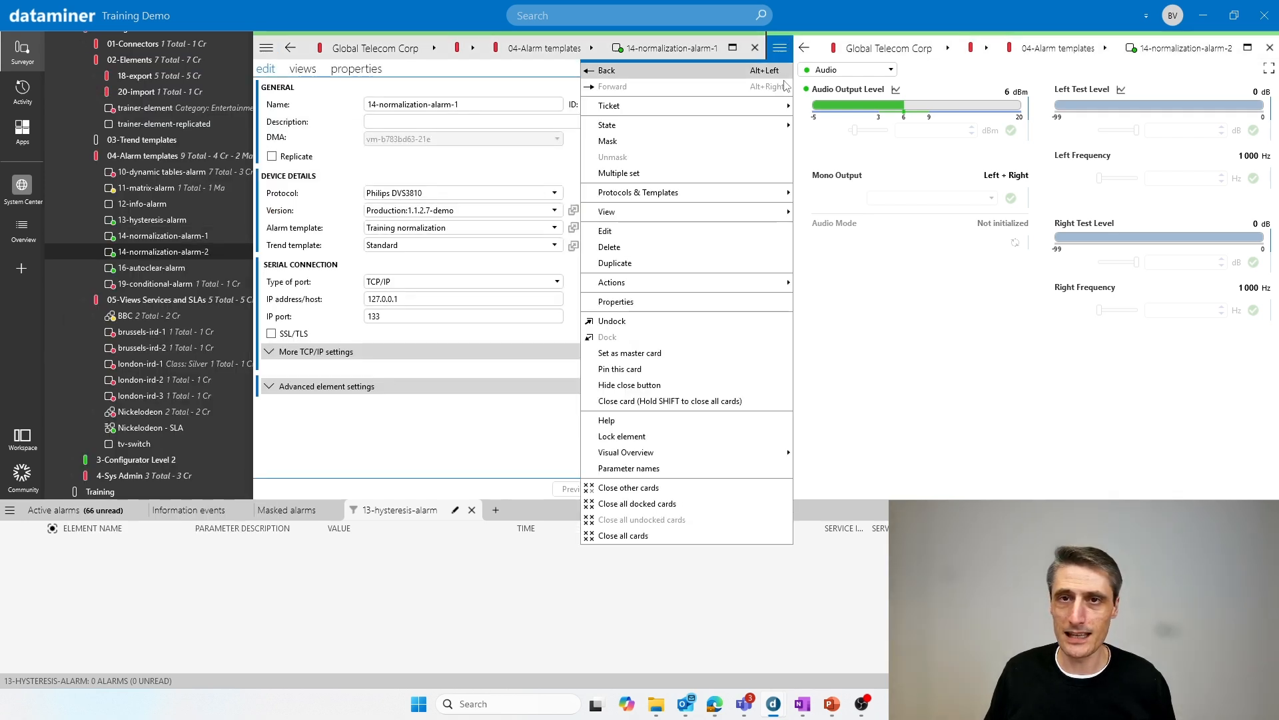
pyautogui.click(631, 234)
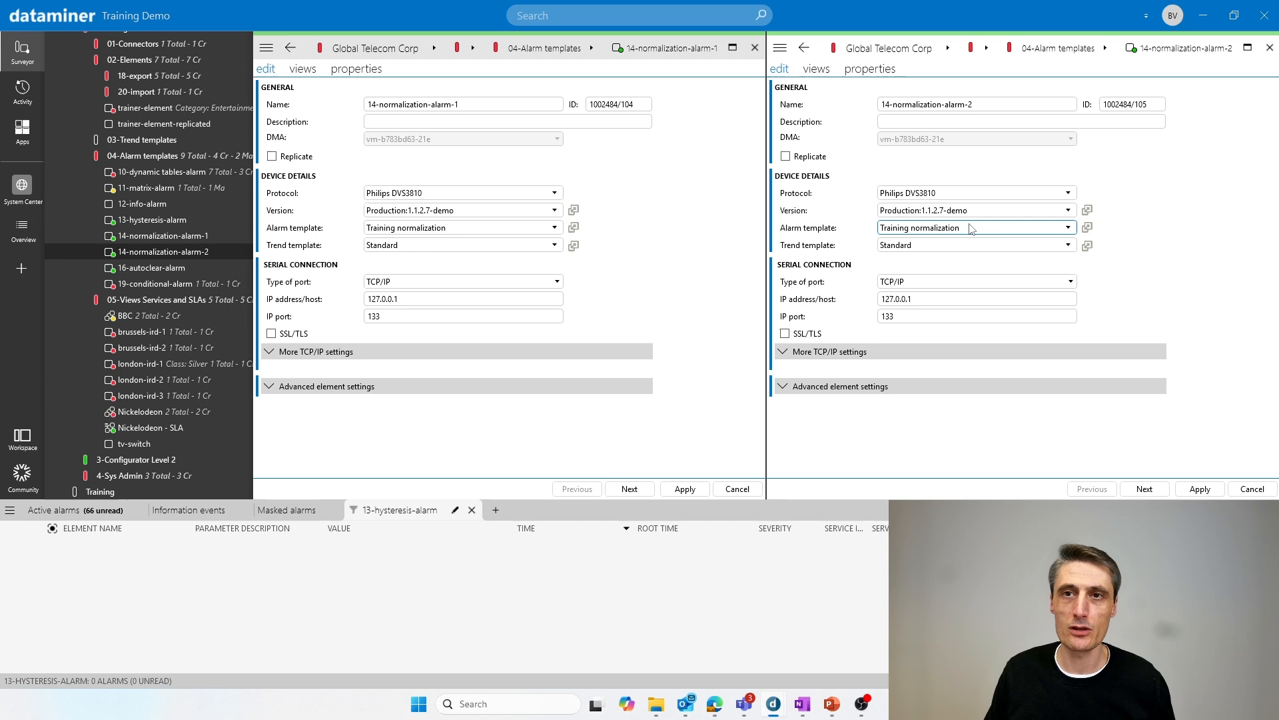
pyautogui.click(1252, 488)
pyautogui.click(737, 489)
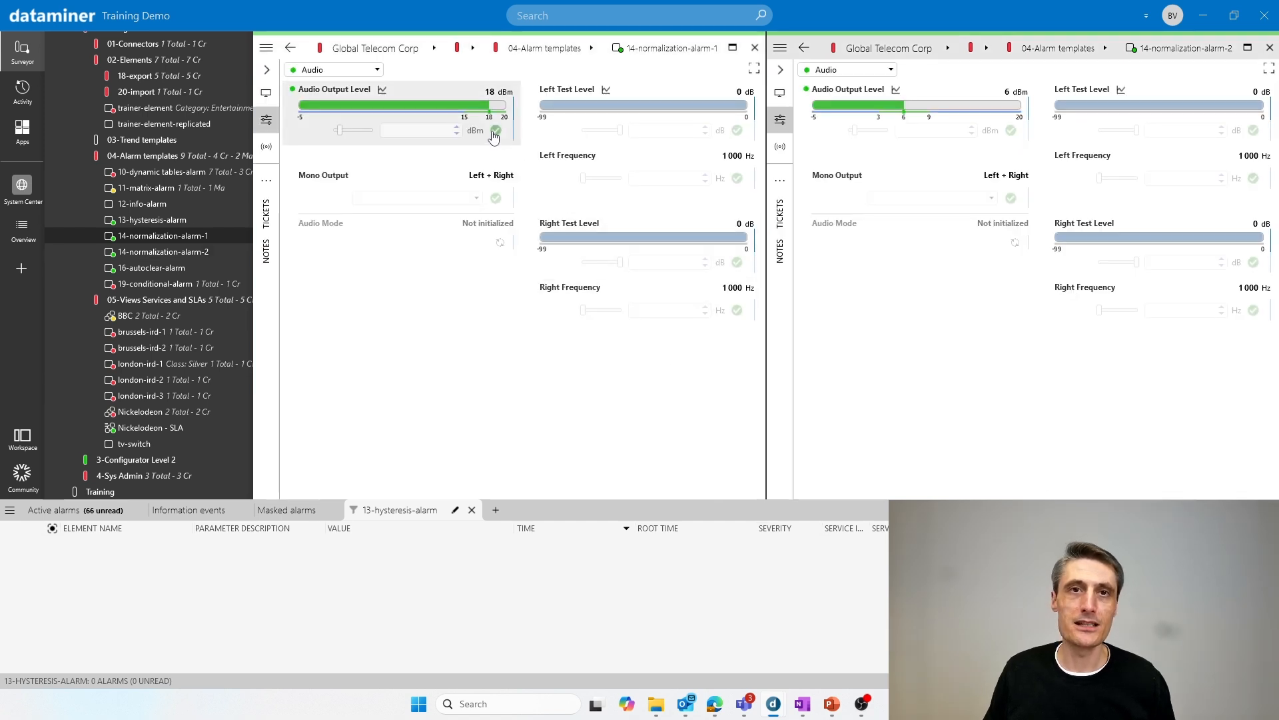
pyautogui.moveTo(495, 127)
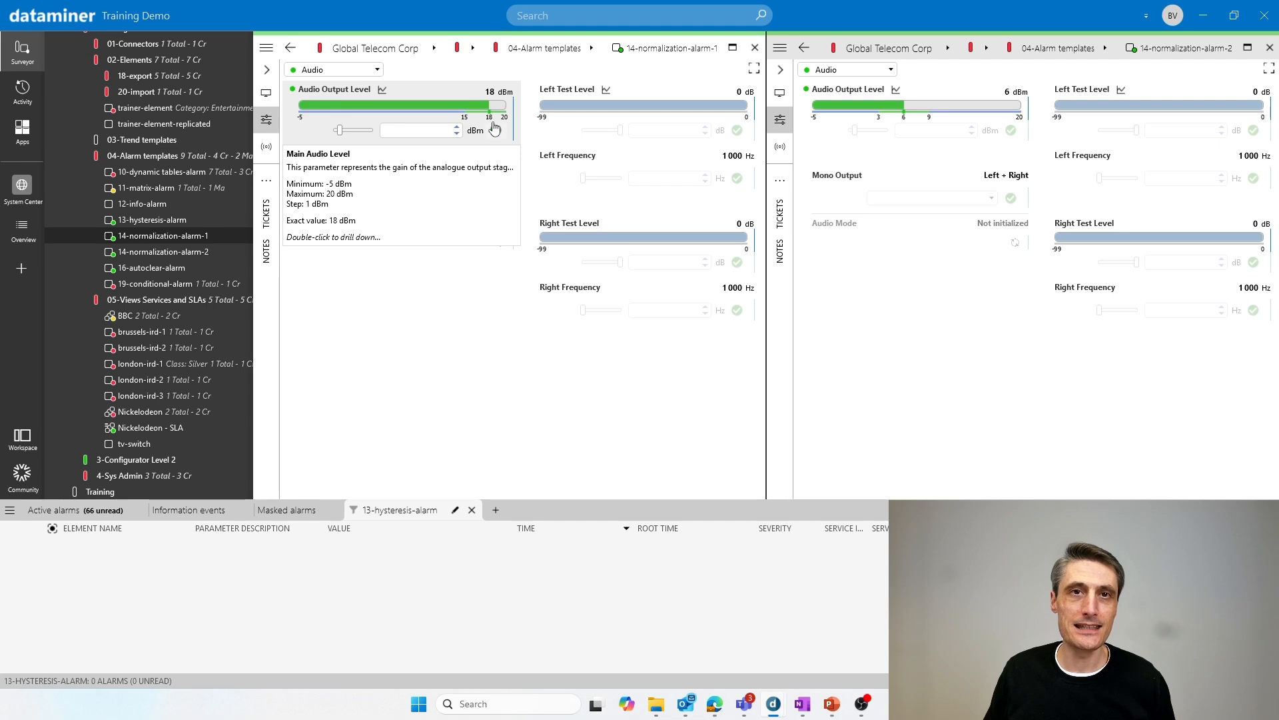
pyautogui.moveTo(903, 125)
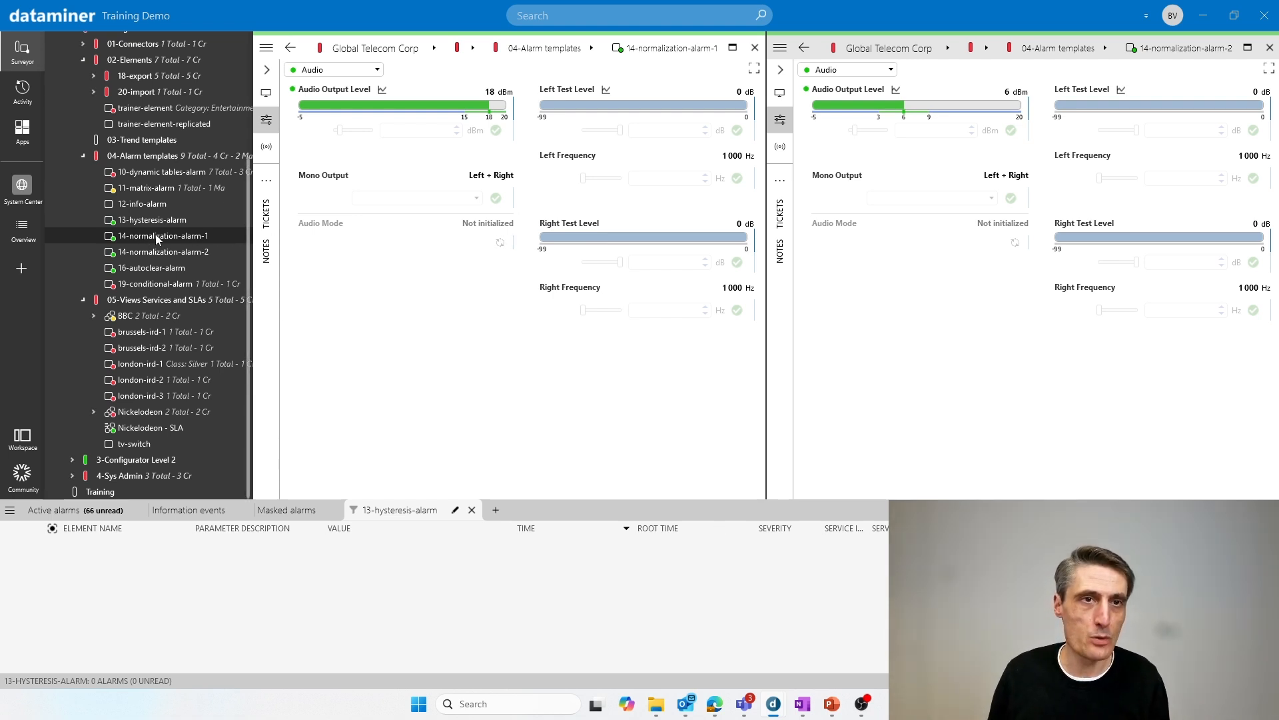
# Bring up the available actions for the 14-normalization-alarm-1 element.
pyautogui.rightClick(158, 238)
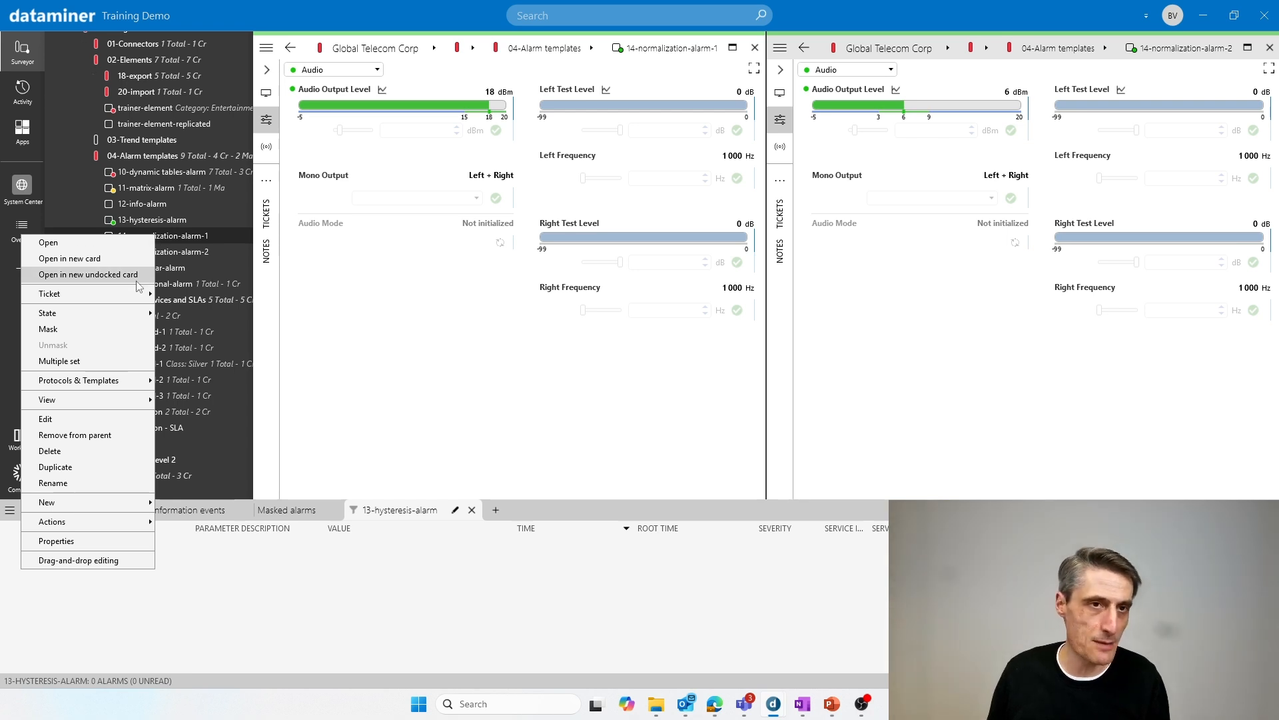
# Open alarm template 'Training normalization' of 14-normalization-alarm-1 in an enlarged card and disable its option to include/exclude parameters.
pyautogui.moveTo(93, 387)
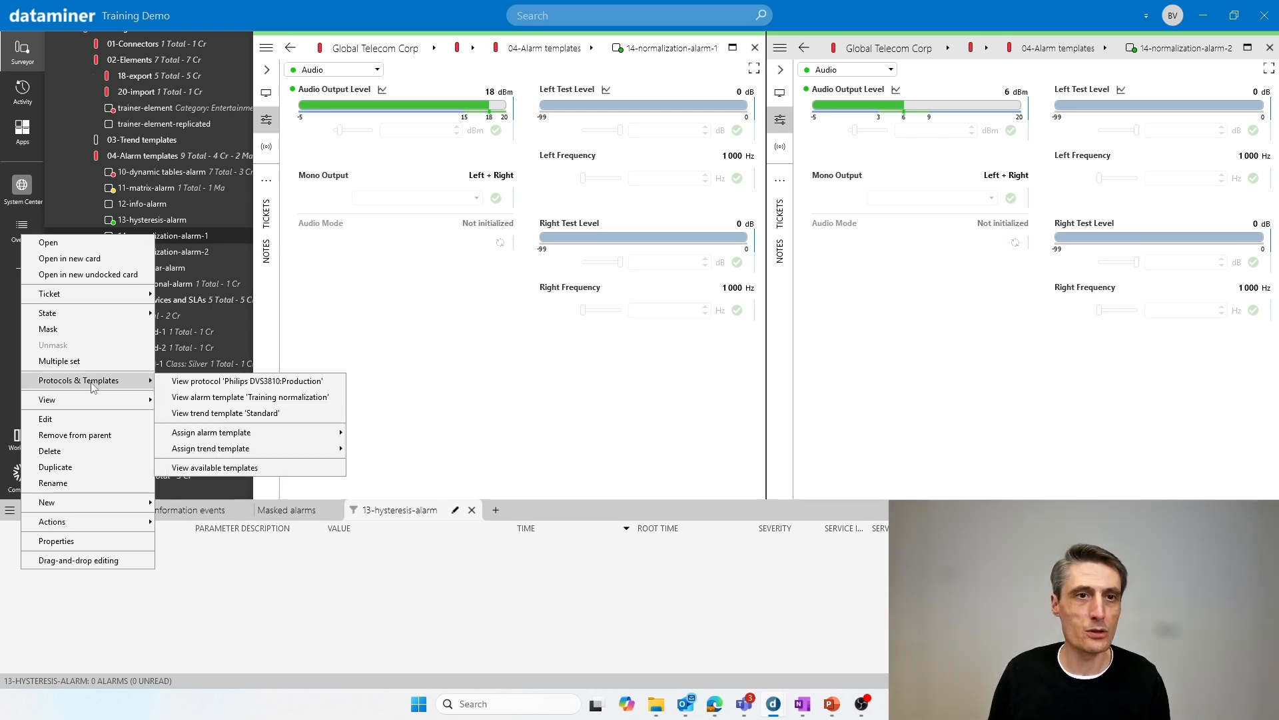
pyautogui.click(217, 398)
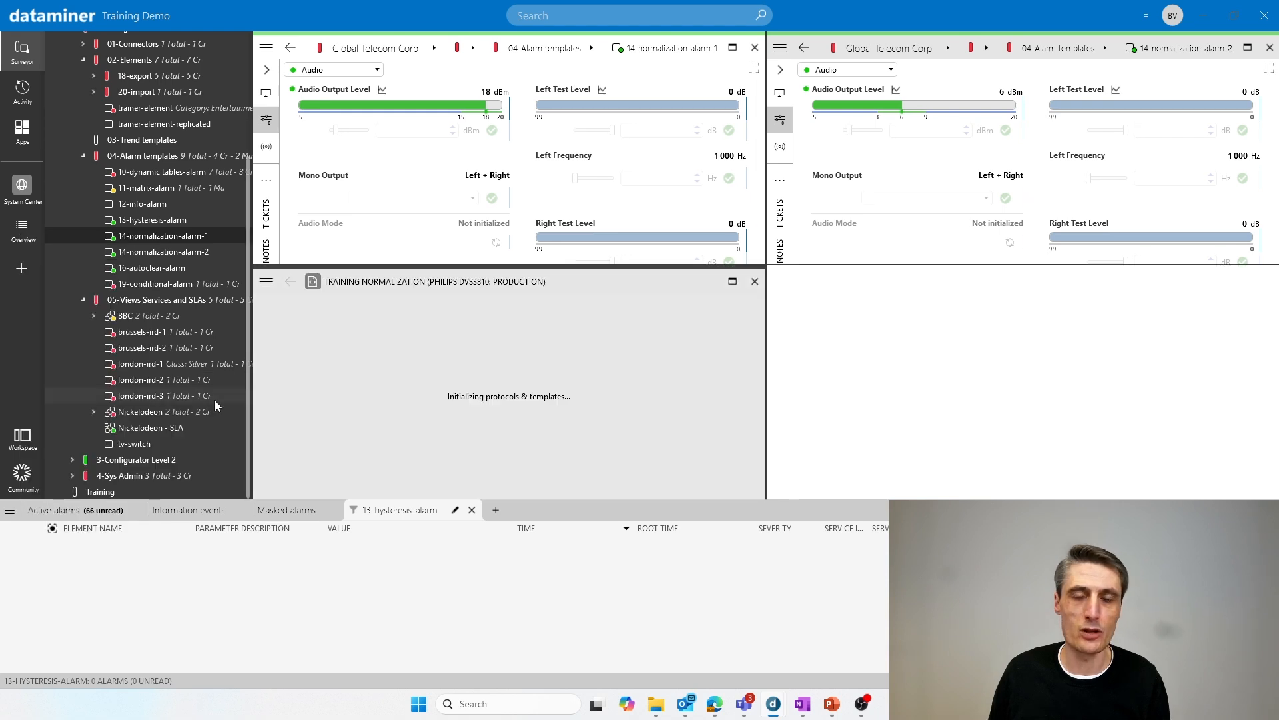
pyautogui.click(732, 282)
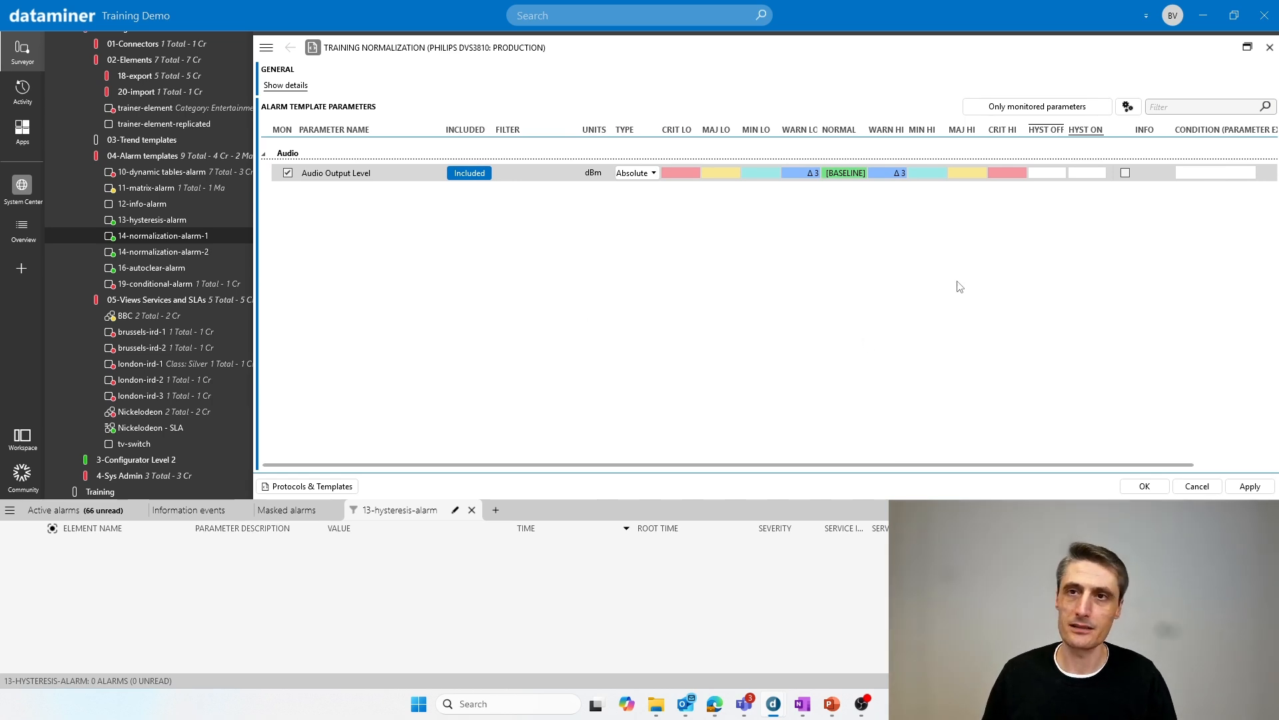
pyautogui.click(1127, 106)
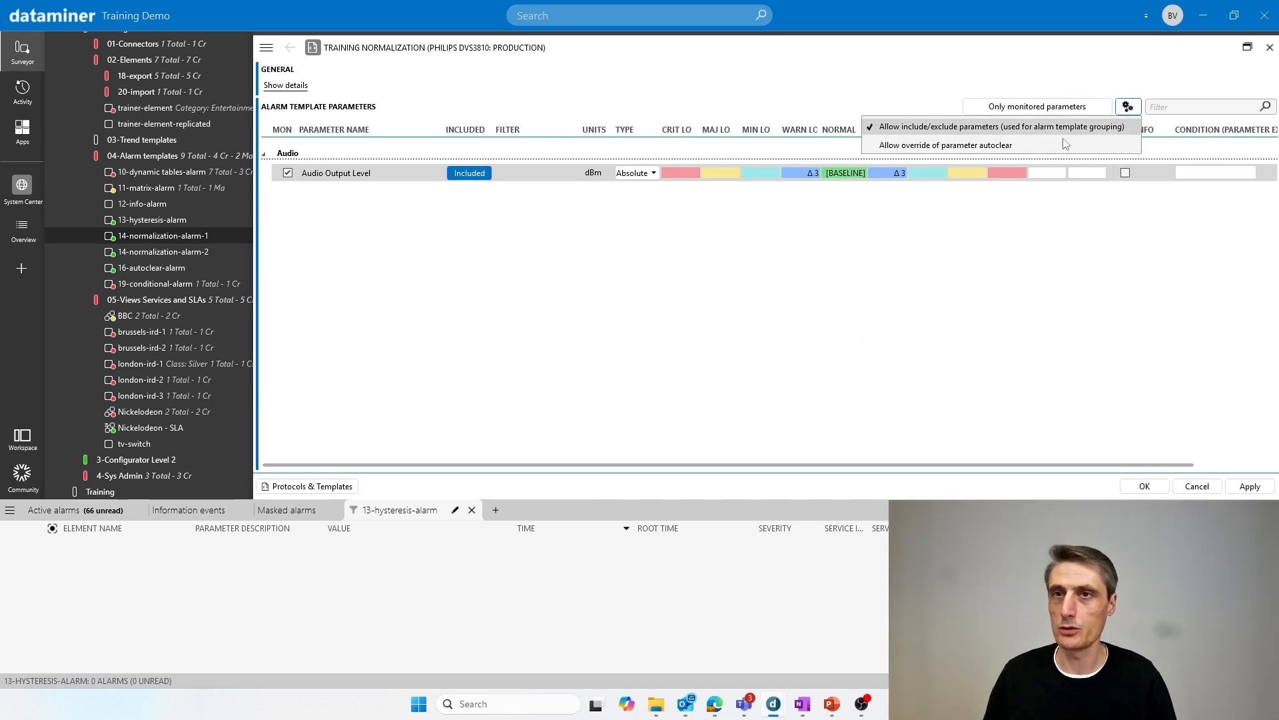
pyautogui.click(1023, 132)
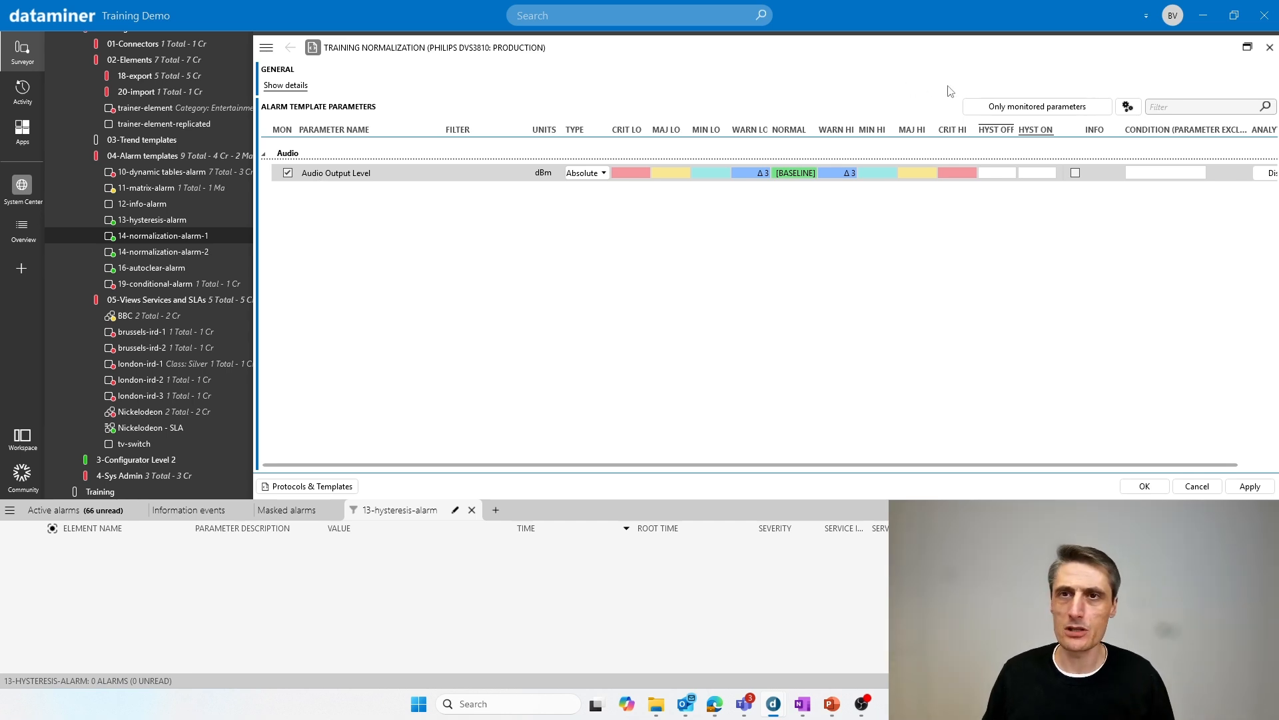
# Compare the full protocol parameter list with the monitored-only list and review the alarm type options for Audio Output Level.
pyautogui.click(1000, 108)
pyautogui.click(987, 147)
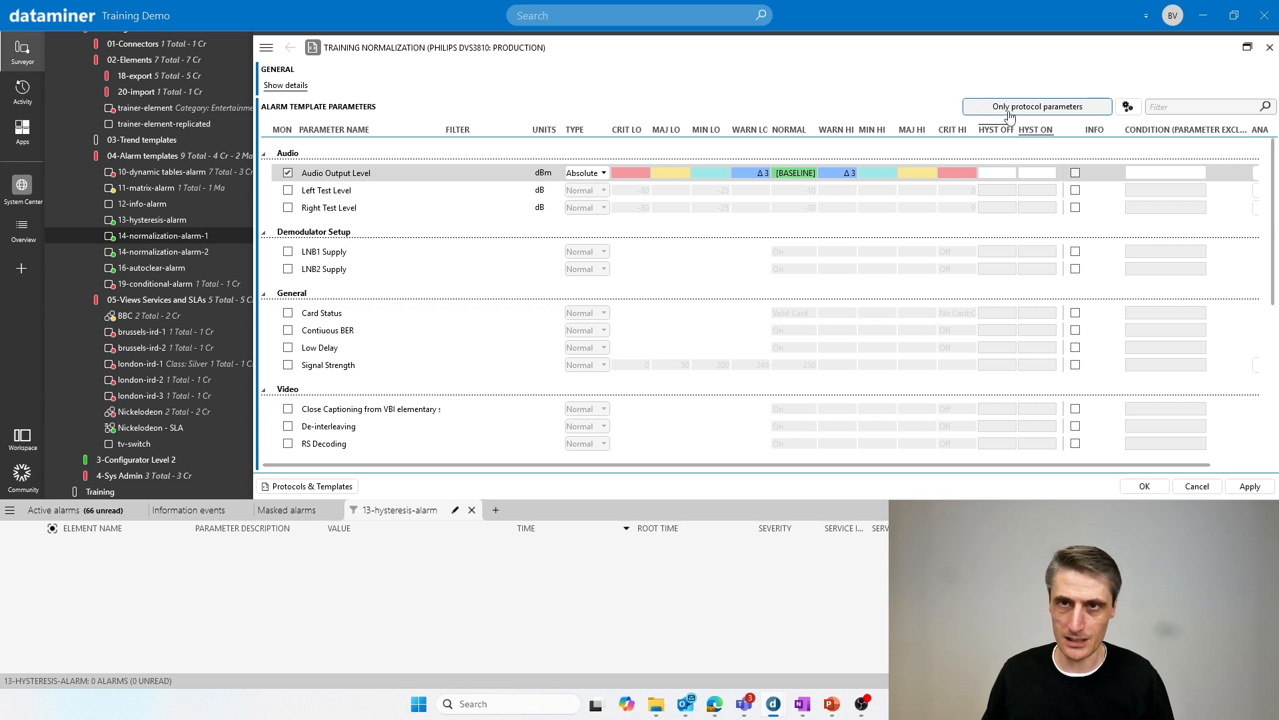
pyautogui.click(1010, 111)
pyautogui.click(993, 130)
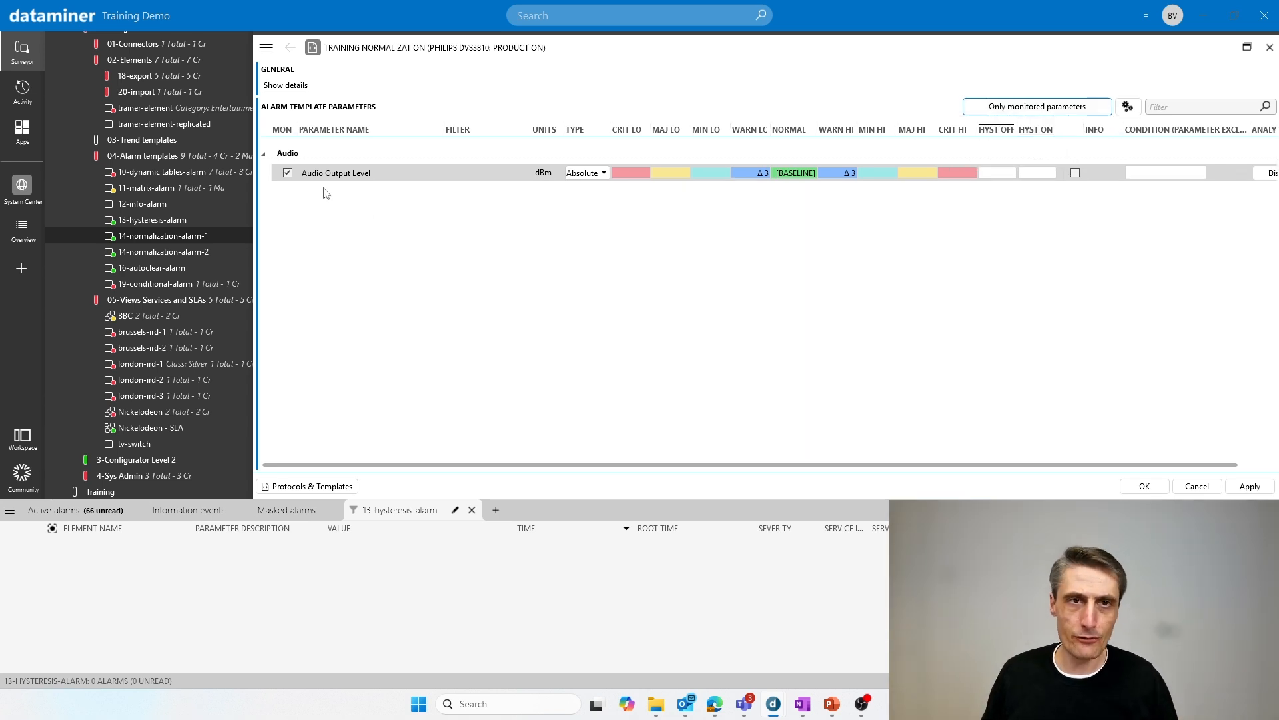
pyautogui.click(601, 173)
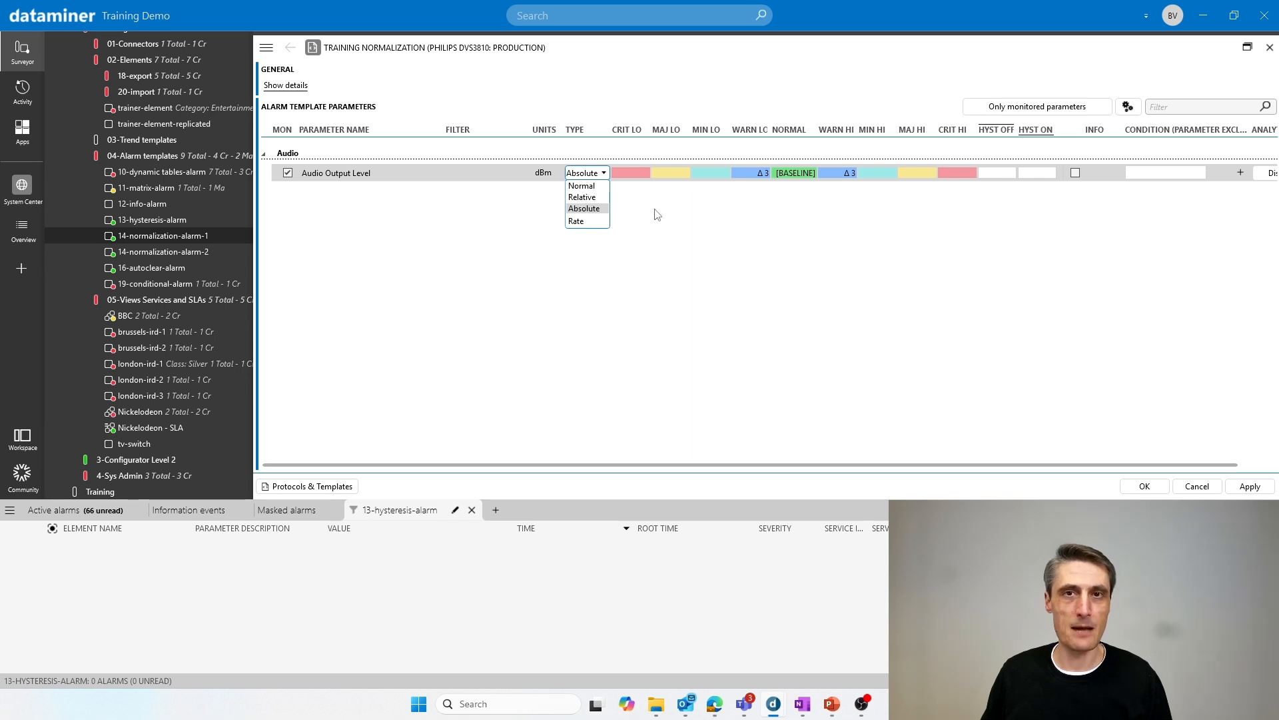
pyautogui.click(671, 212)
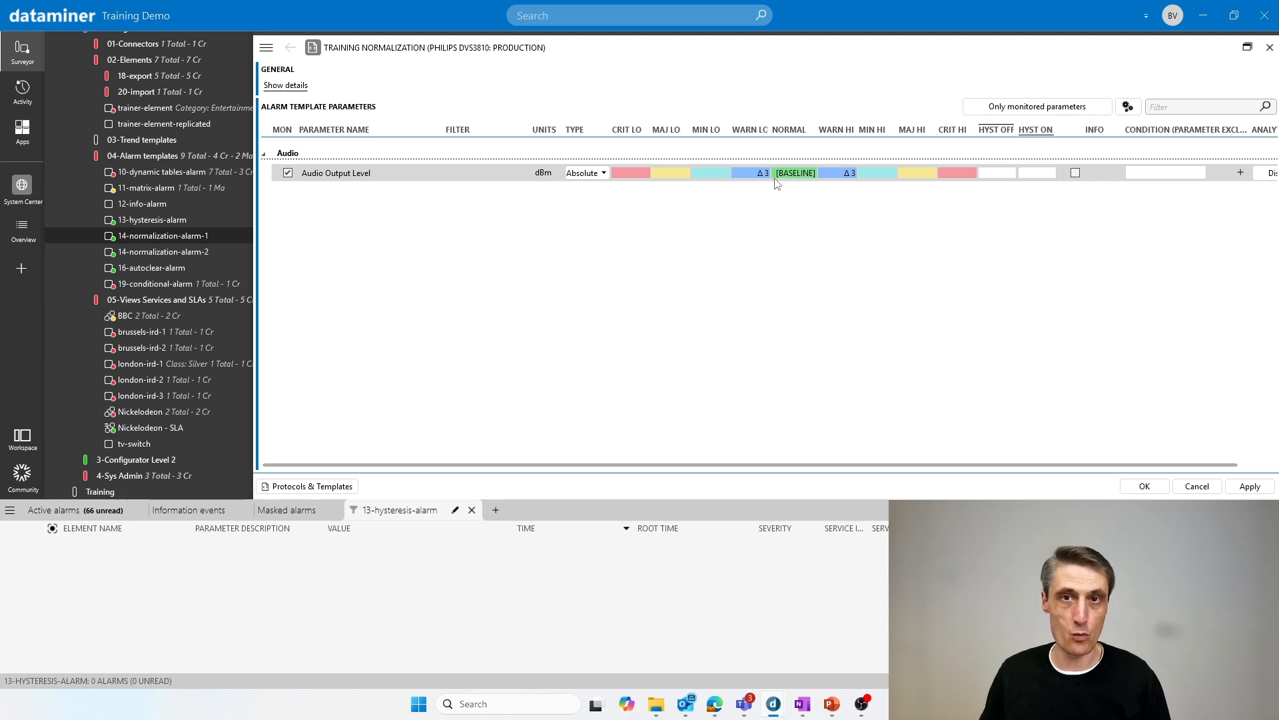
# Set the critical high and critical low thresholds of Audio Output Level to 6, relative to the baseline.
pyautogui.click(952, 178)
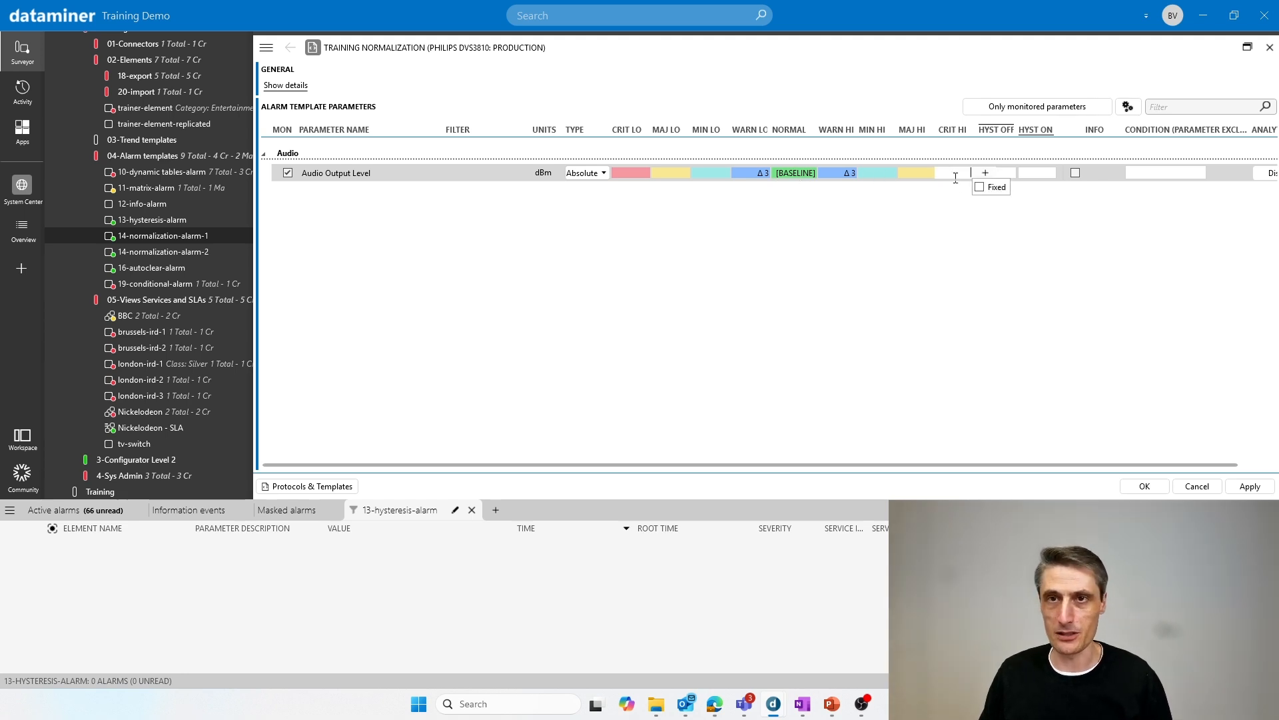
pyautogui.press('Return')
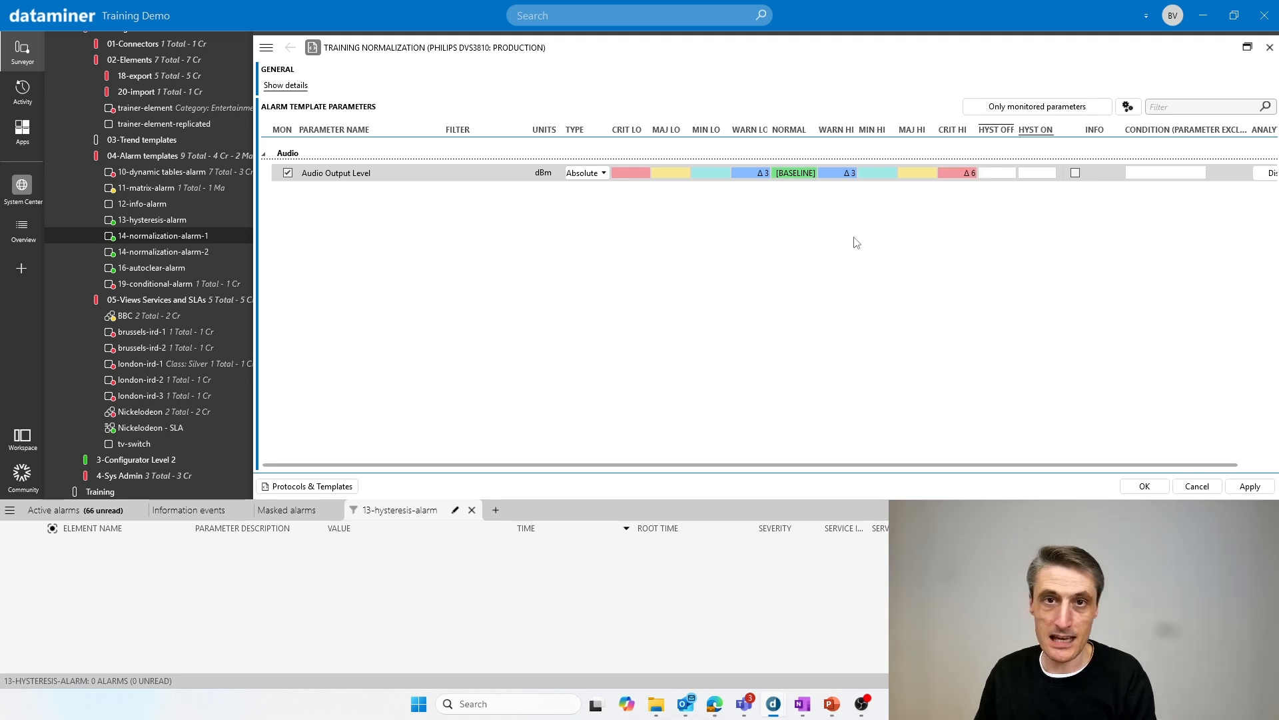
pyautogui.click(634, 174)
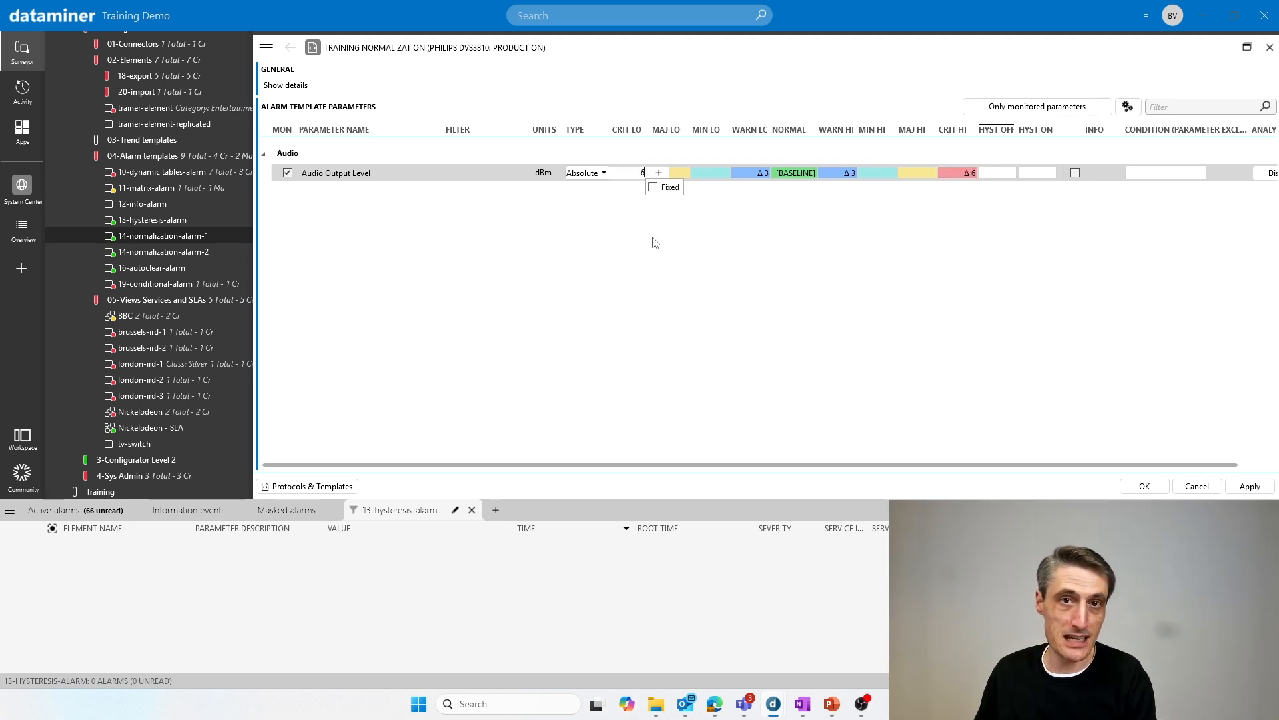
pyautogui.press('Return')
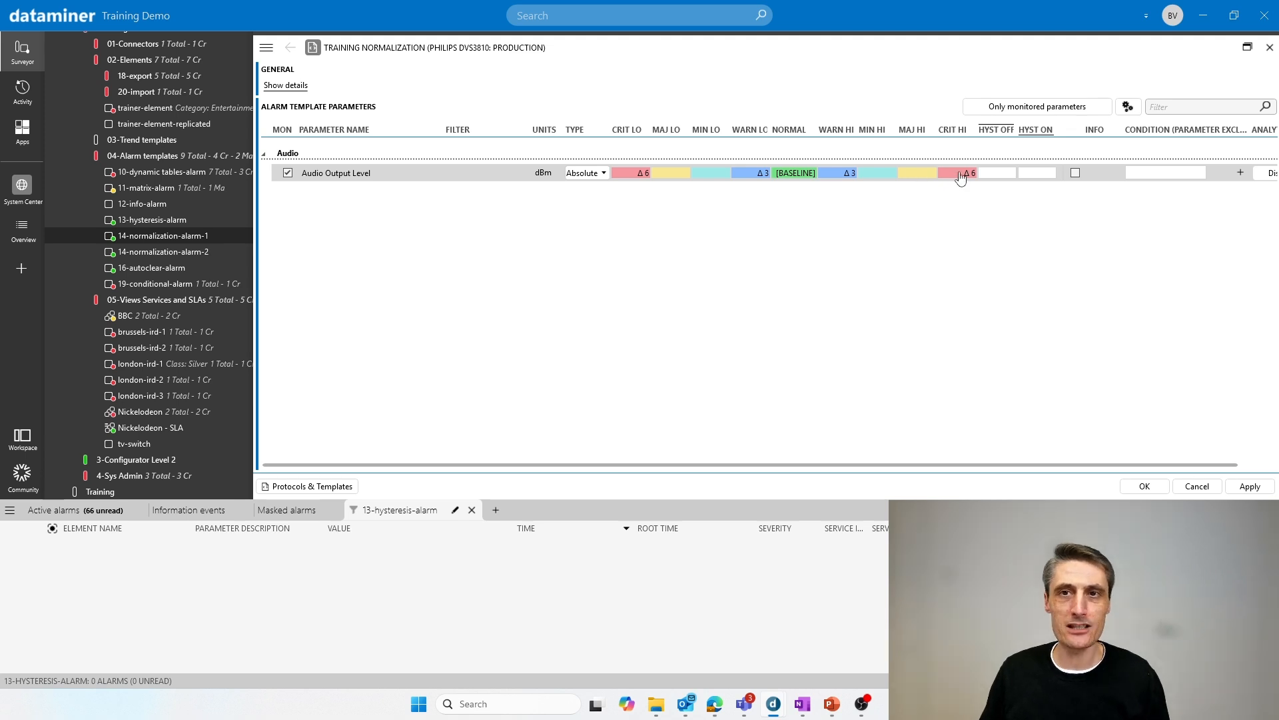
pyautogui.press('Return')
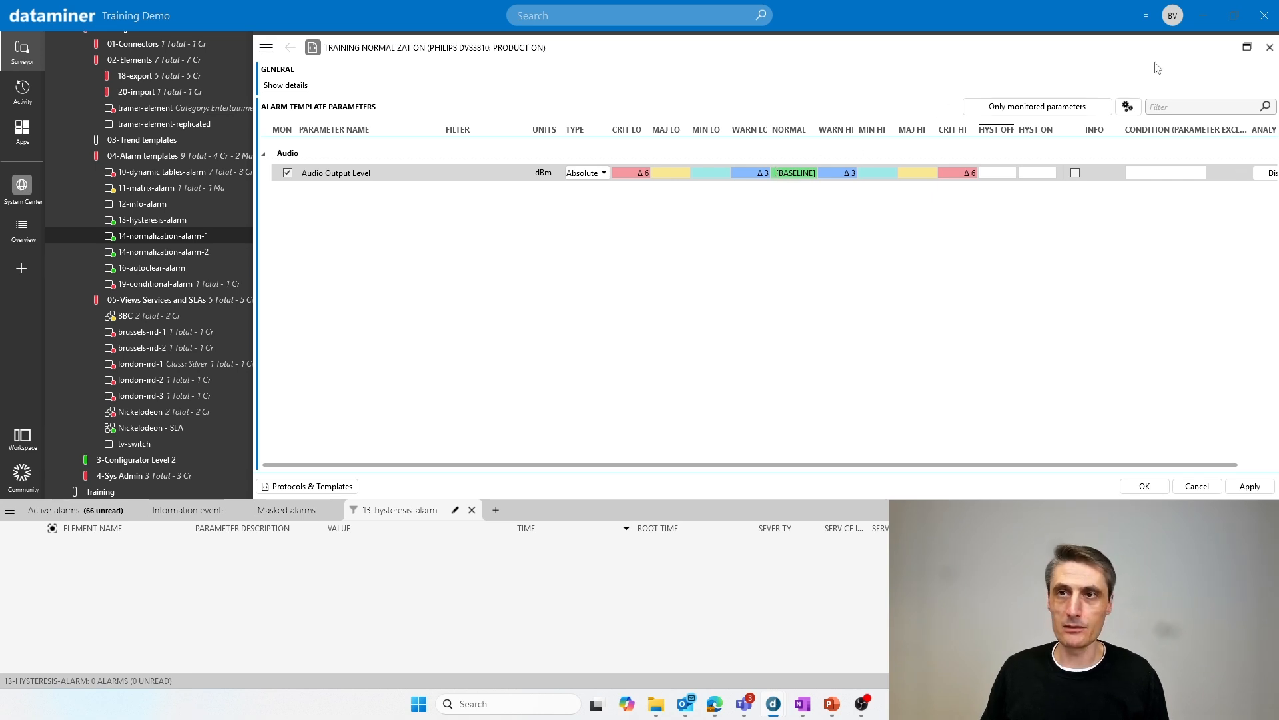
# Return the template card to the tiled layout and apply the modified alarm template.
pyautogui.click(1247, 46)
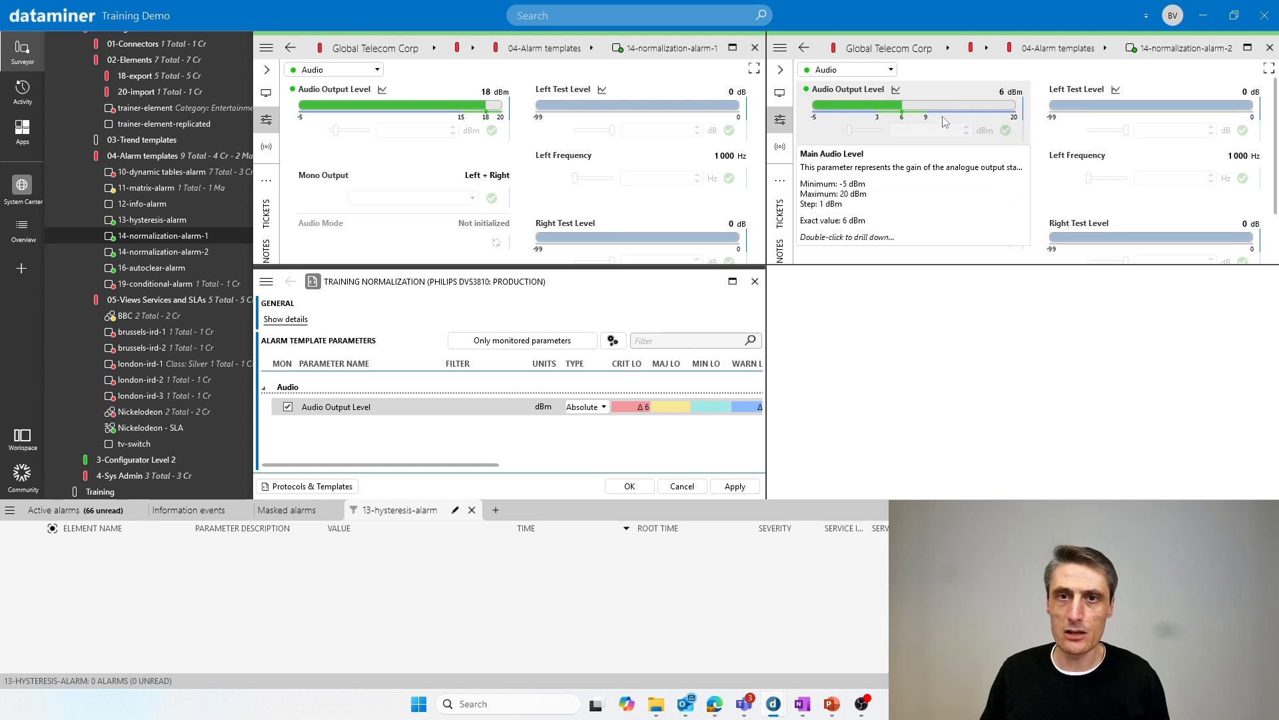
pyautogui.click(736, 487)
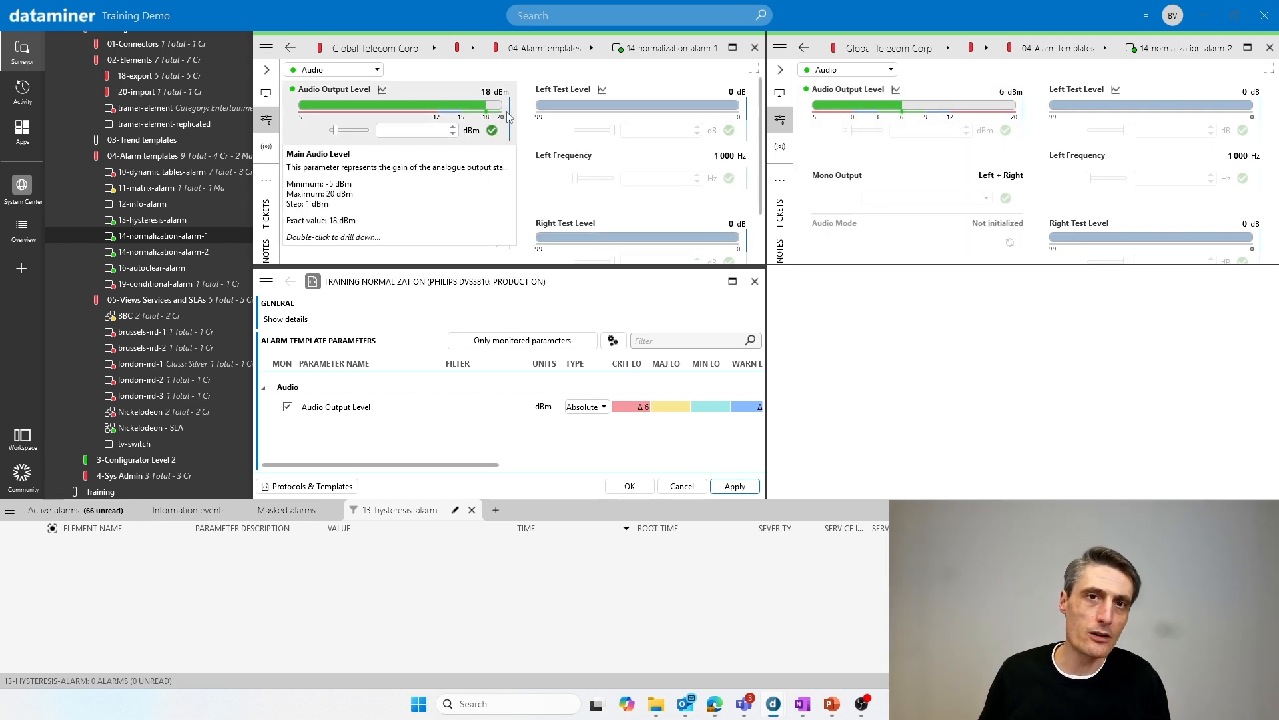
pyautogui.moveTo(489, 125)
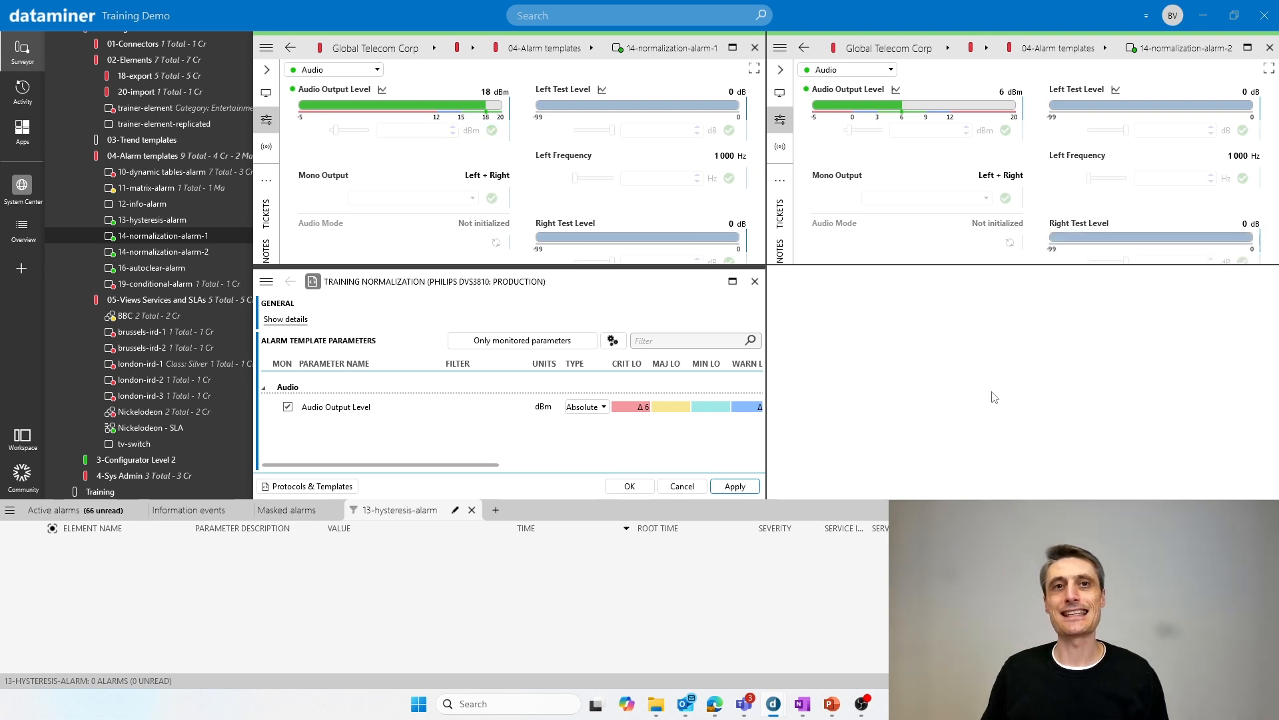
# Enlarge the template card, open the element baseline details of Audio Output Level and review the options for 14-normalization-alarm-2.
pyautogui.click(733, 283)
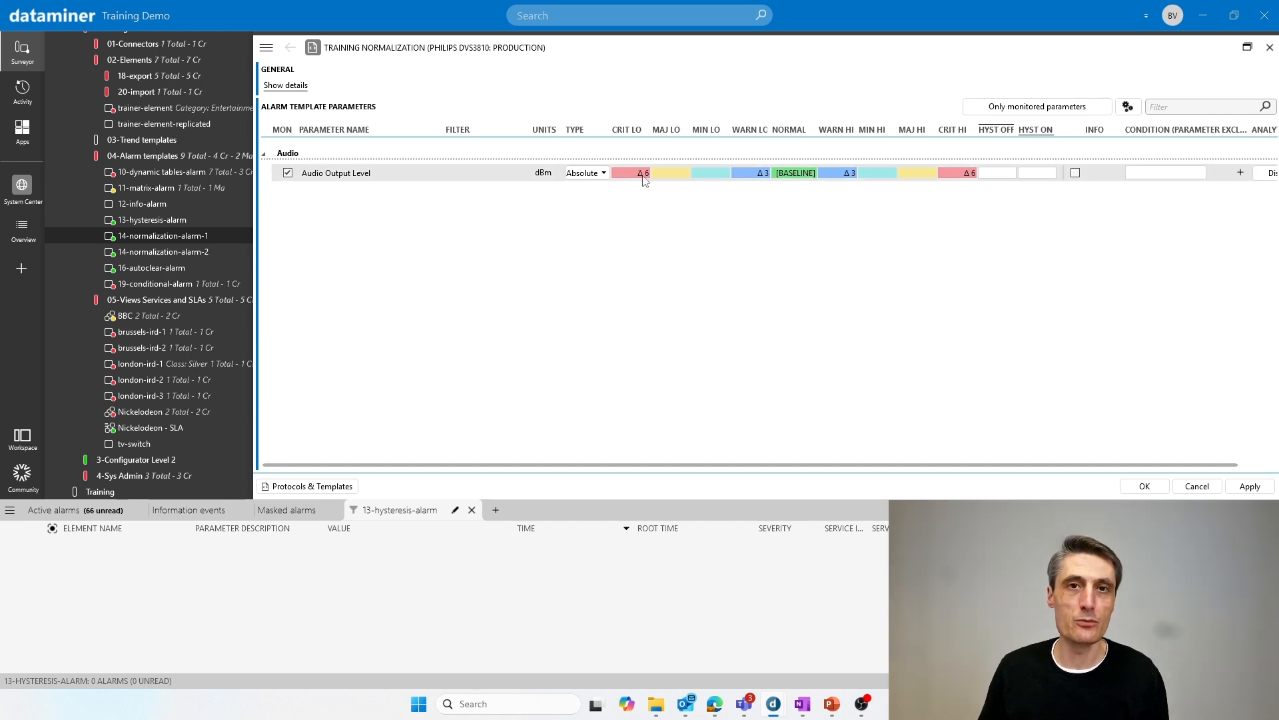
pyautogui.click(610, 174)
pyautogui.click(685, 210)
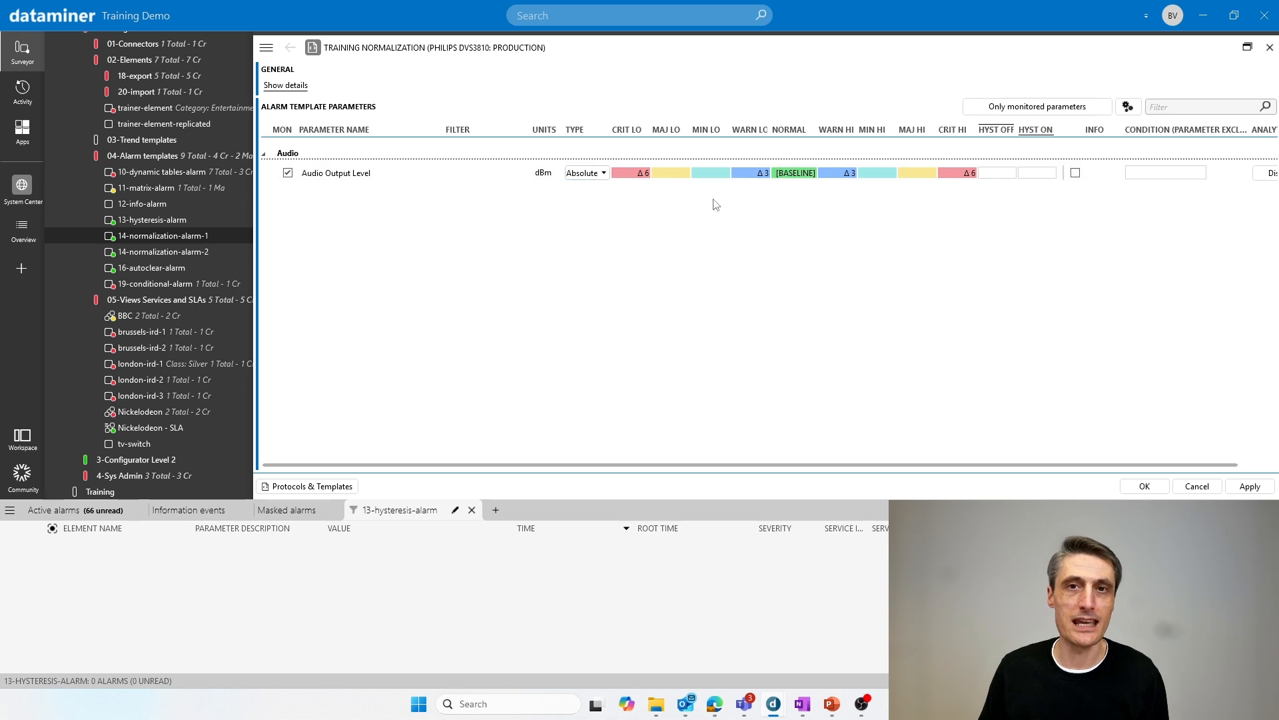
pyautogui.click(797, 174)
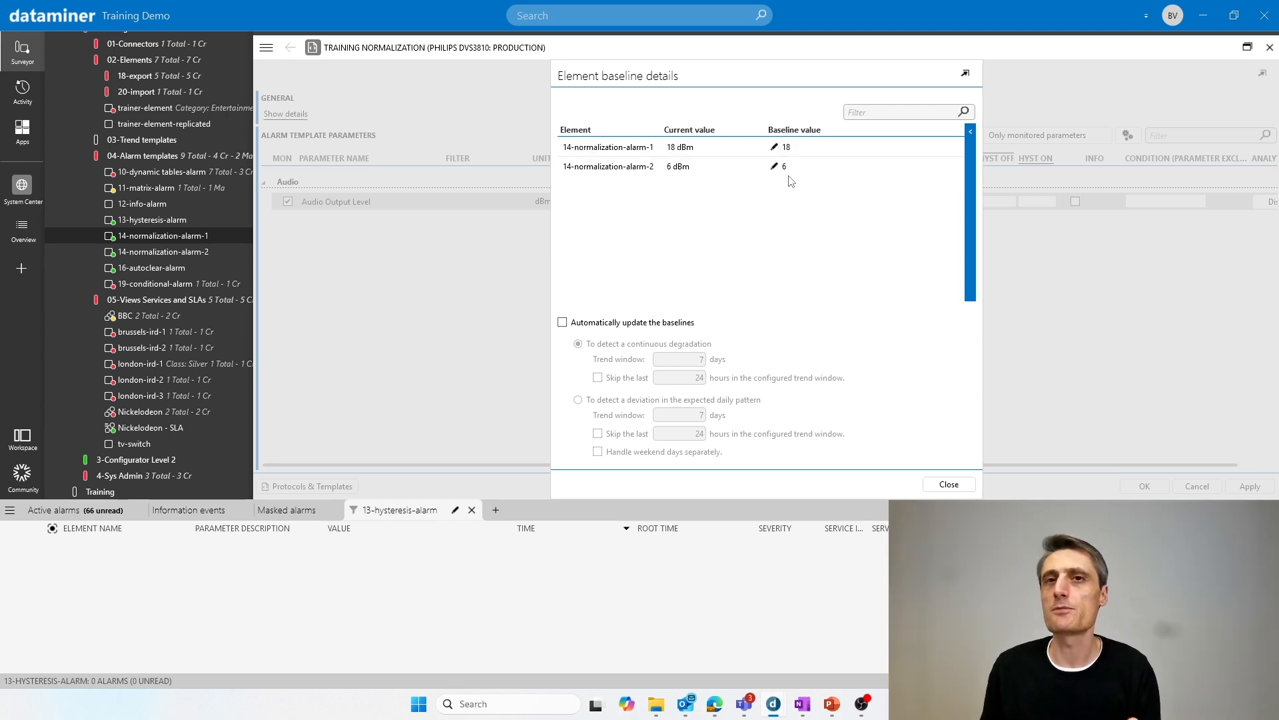
pyautogui.rightClick(807, 168)
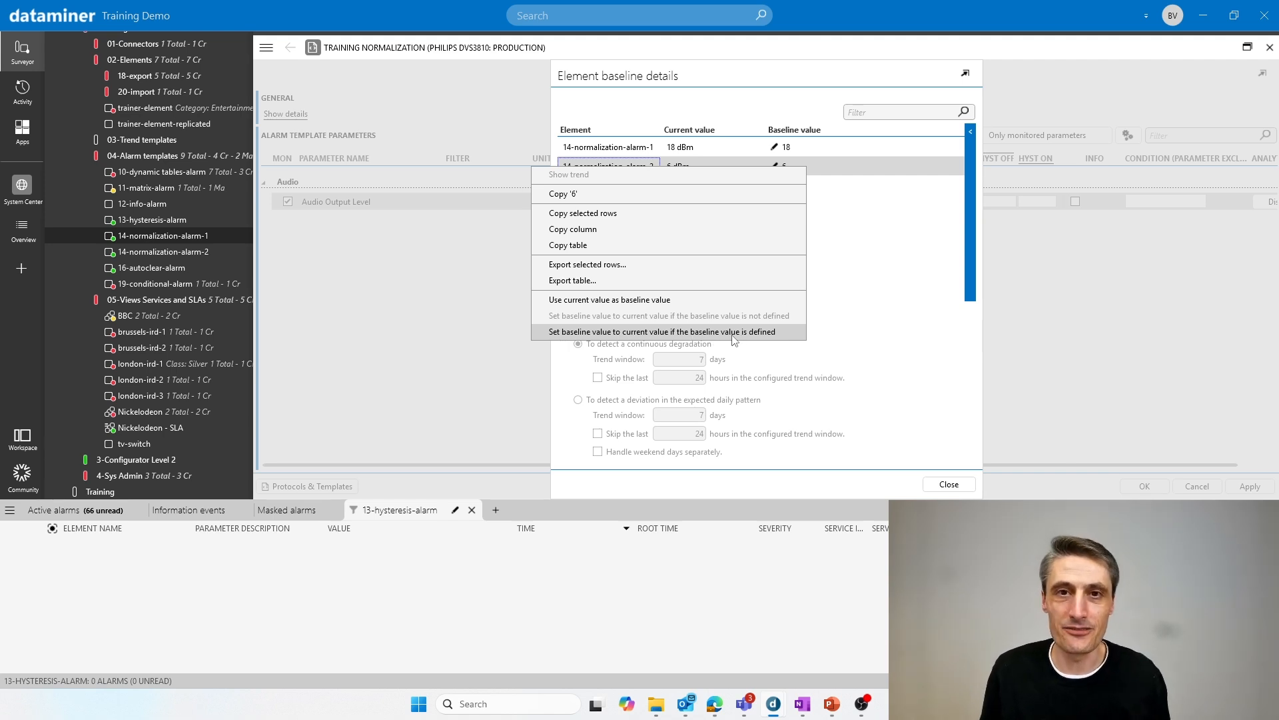
pyautogui.click(889, 225)
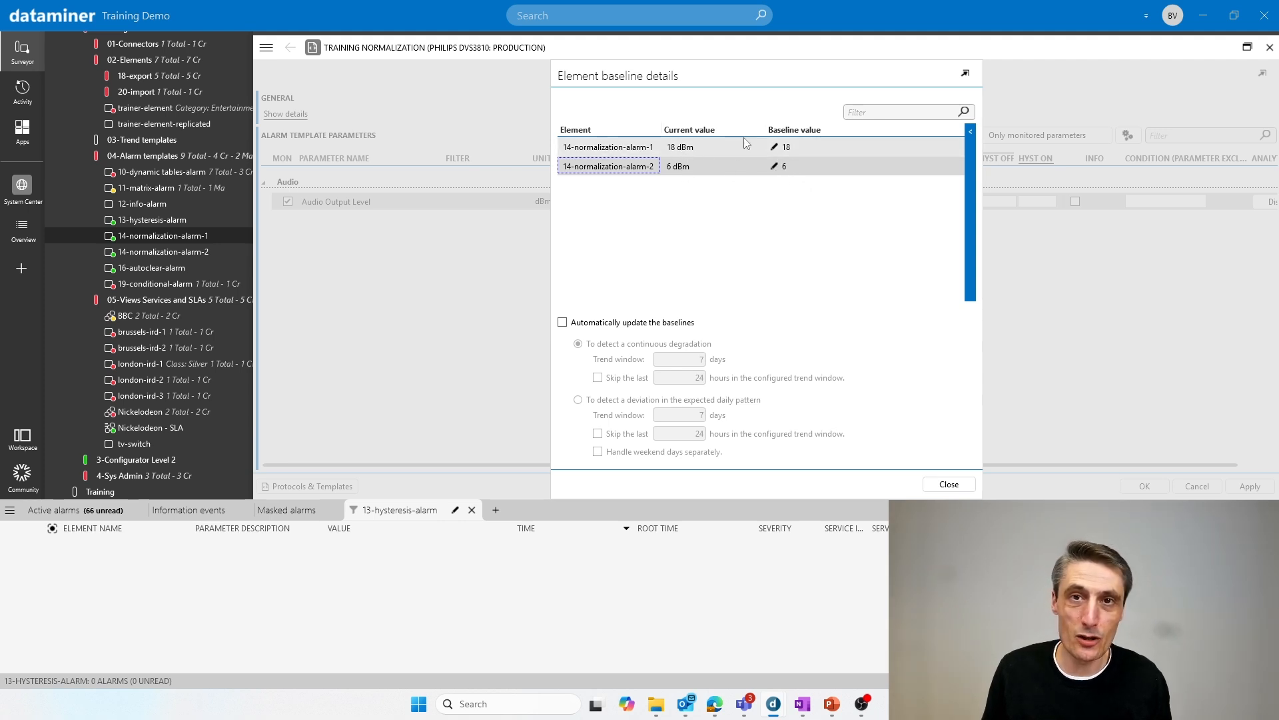
# Set the baseline values of 14-normalization-alarm-1 and 14-normalization-alarm-2 to 12 and save both.
pyautogui.click(785, 147)
pyautogui.write('12')
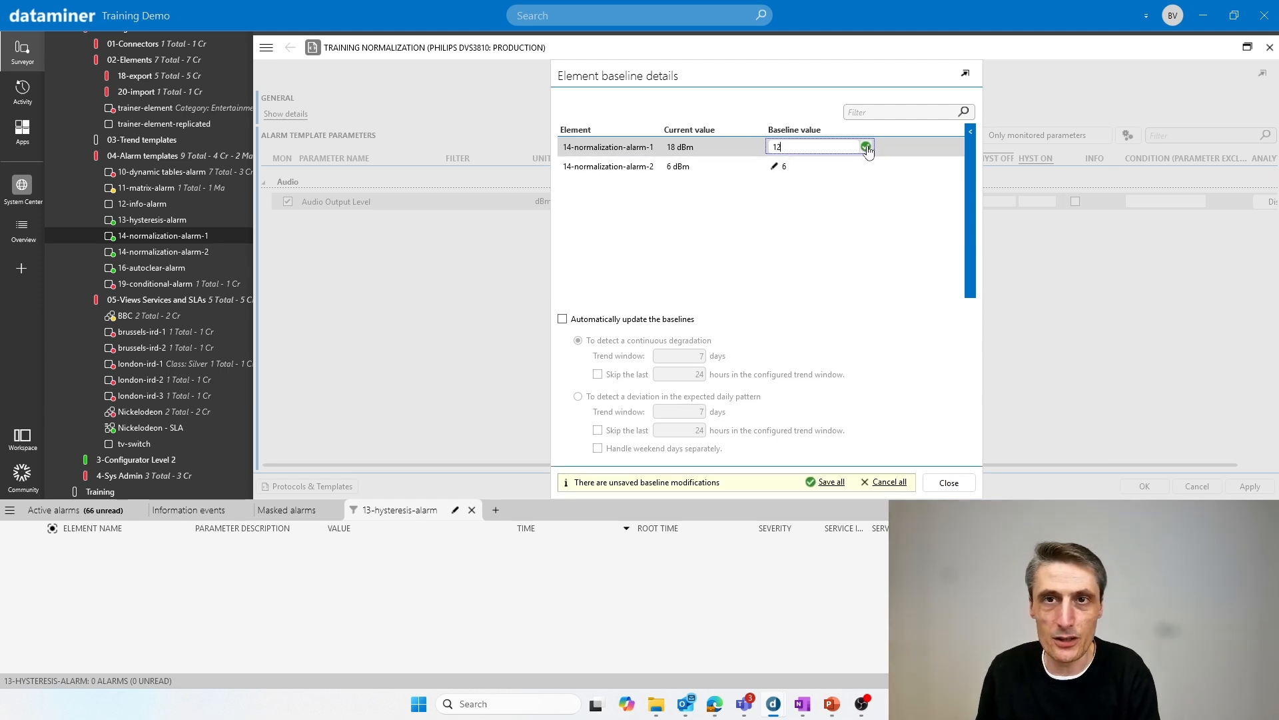
pyautogui.press('Return')
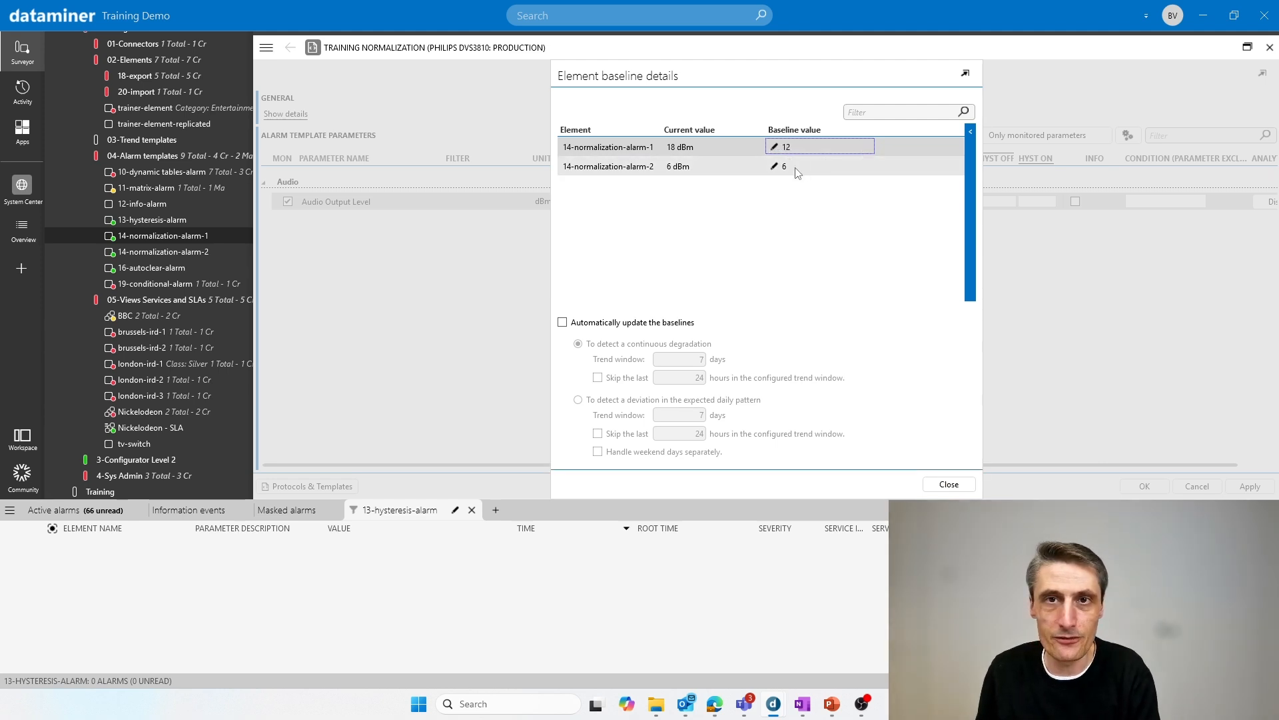
pyautogui.click(777, 171)
pyautogui.write('12')
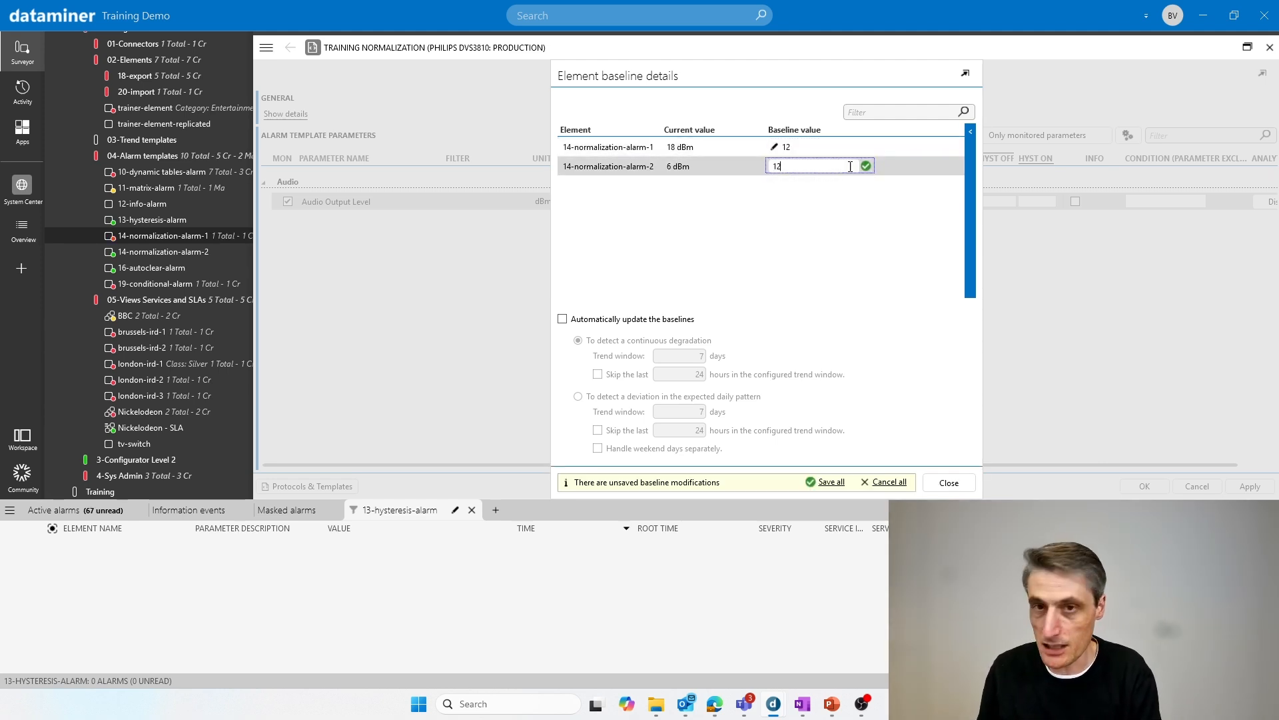
pyautogui.click(865, 167)
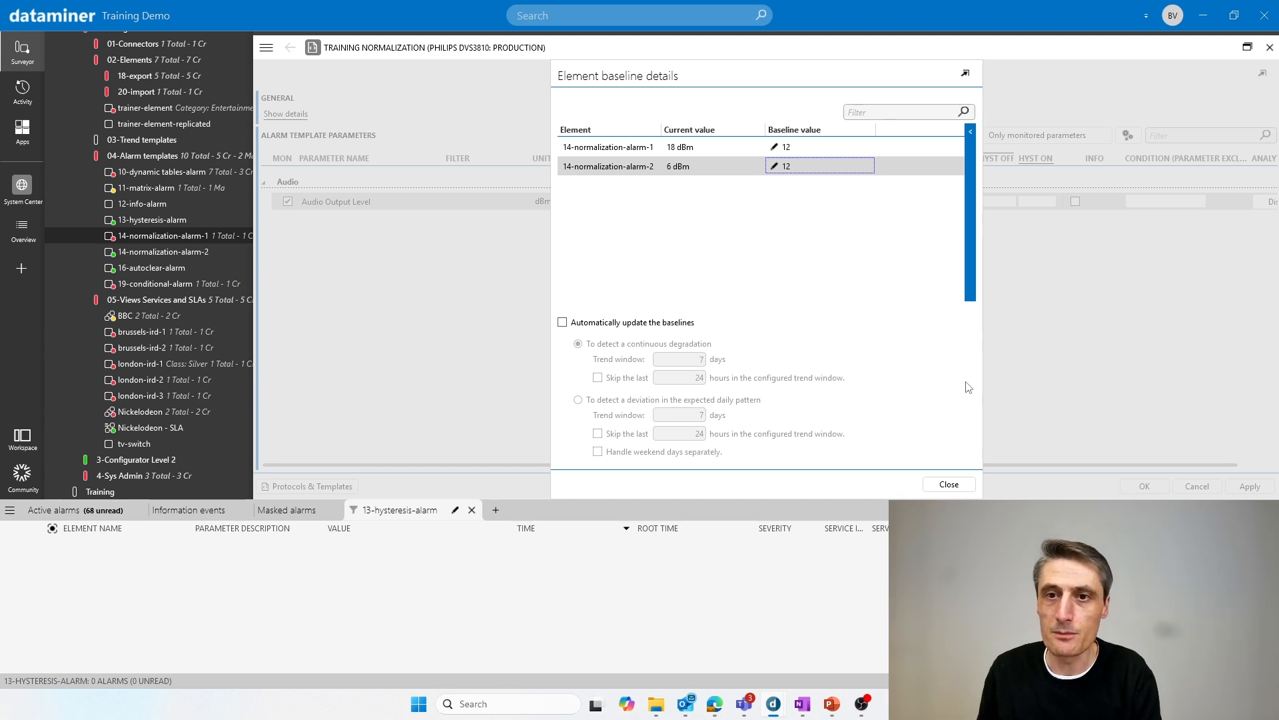
# Return the template card to the tiled layout and set the baseline value of 14-normalization-alarm-1 to 6.
pyautogui.click(1246, 47)
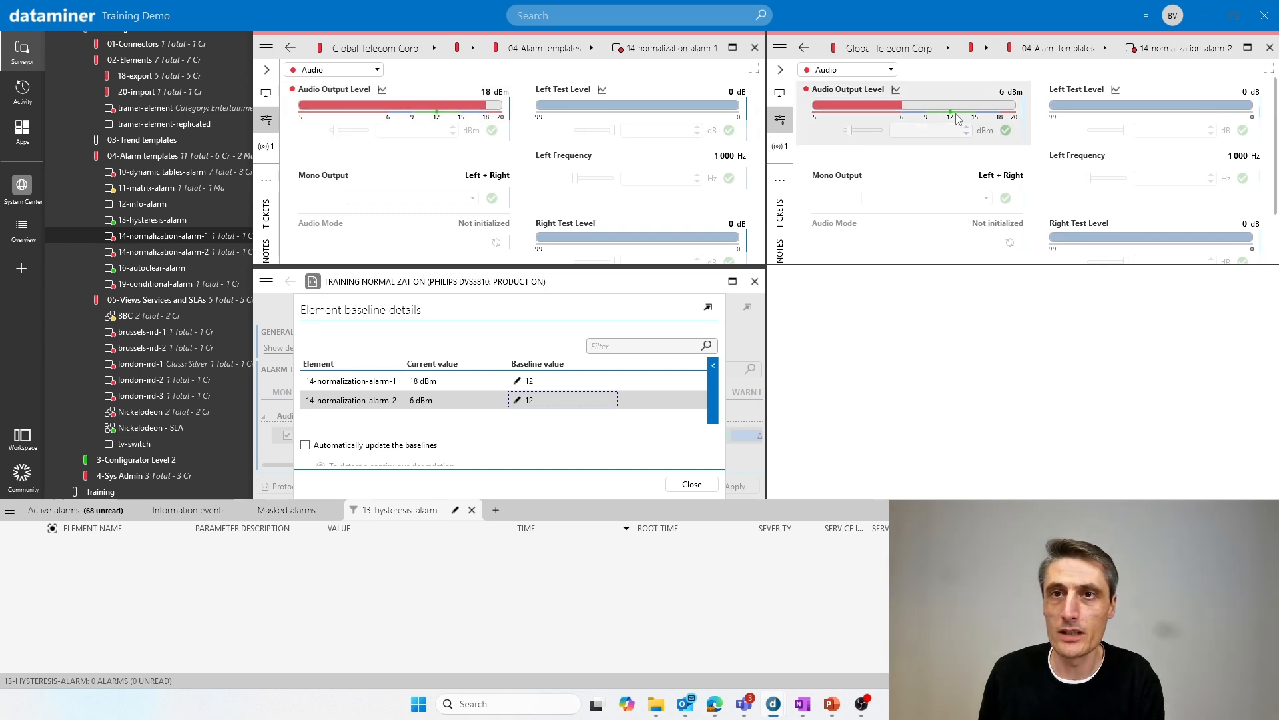
pyautogui.click(518, 381)
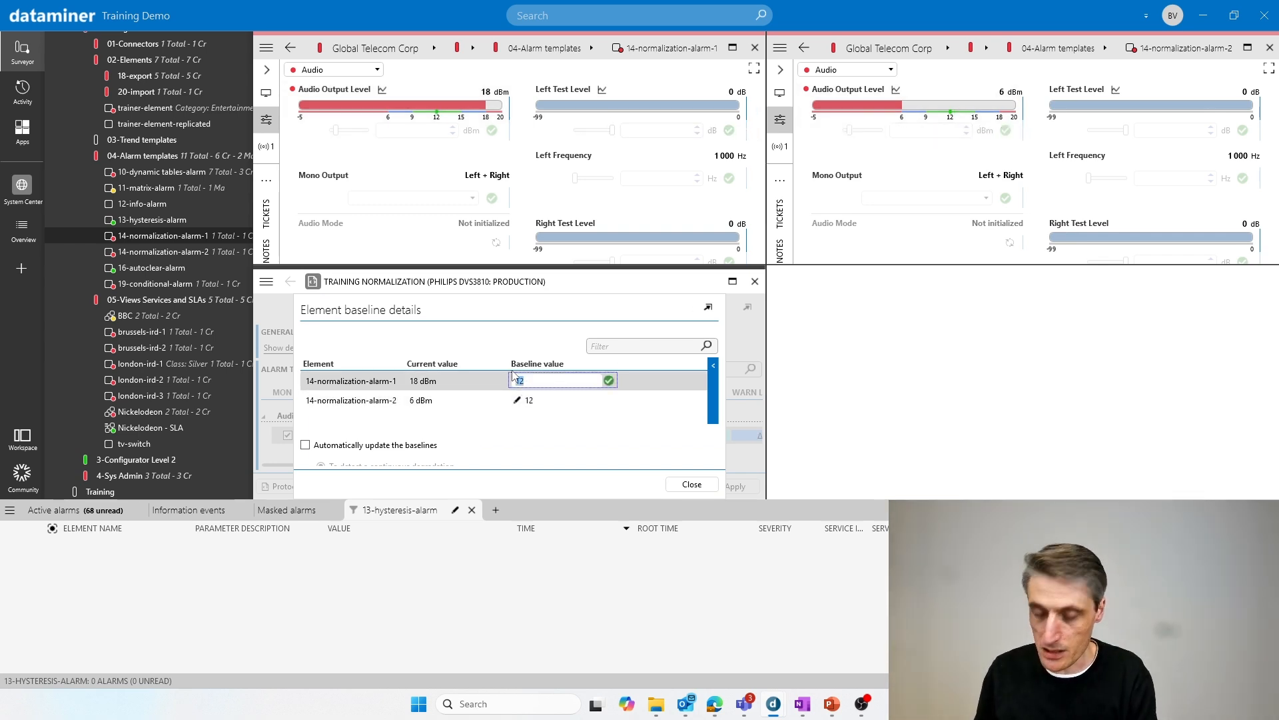
pyautogui.write('6')
pyautogui.click(609, 379)
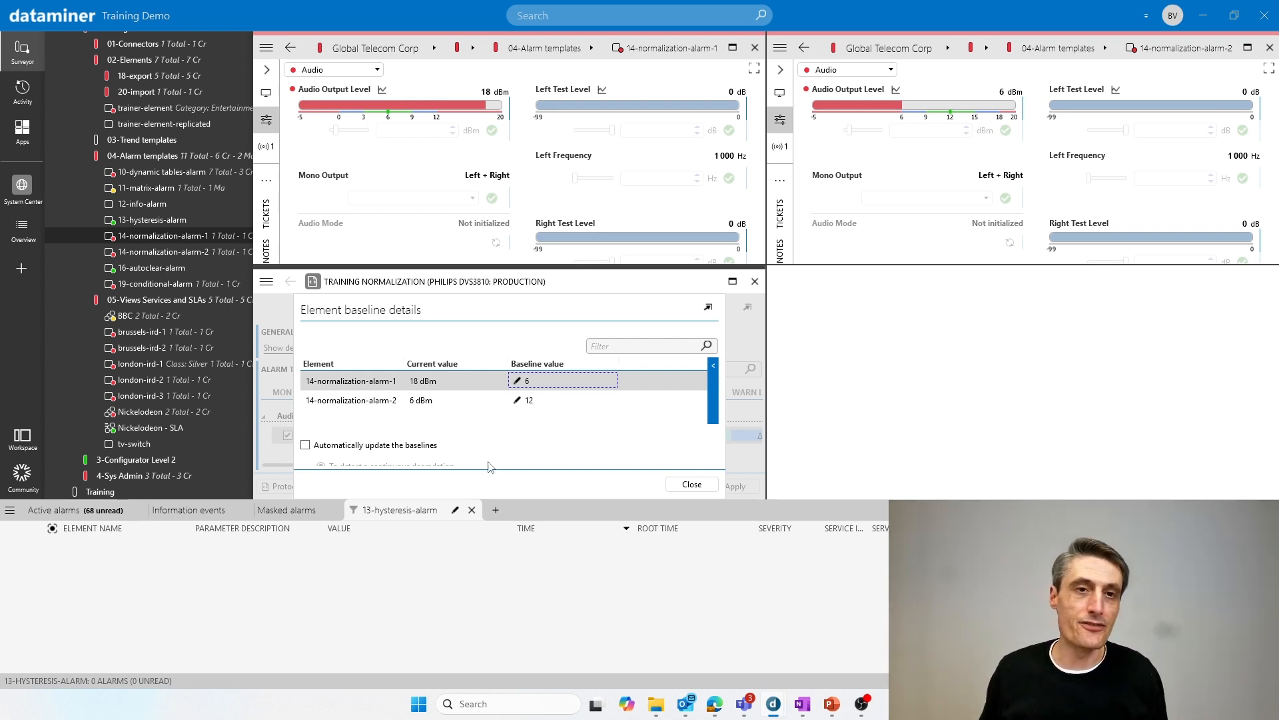
# Enlarge the template card, select both normalization elements and use their current values as baseline values.
pyautogui.click(732, 280)
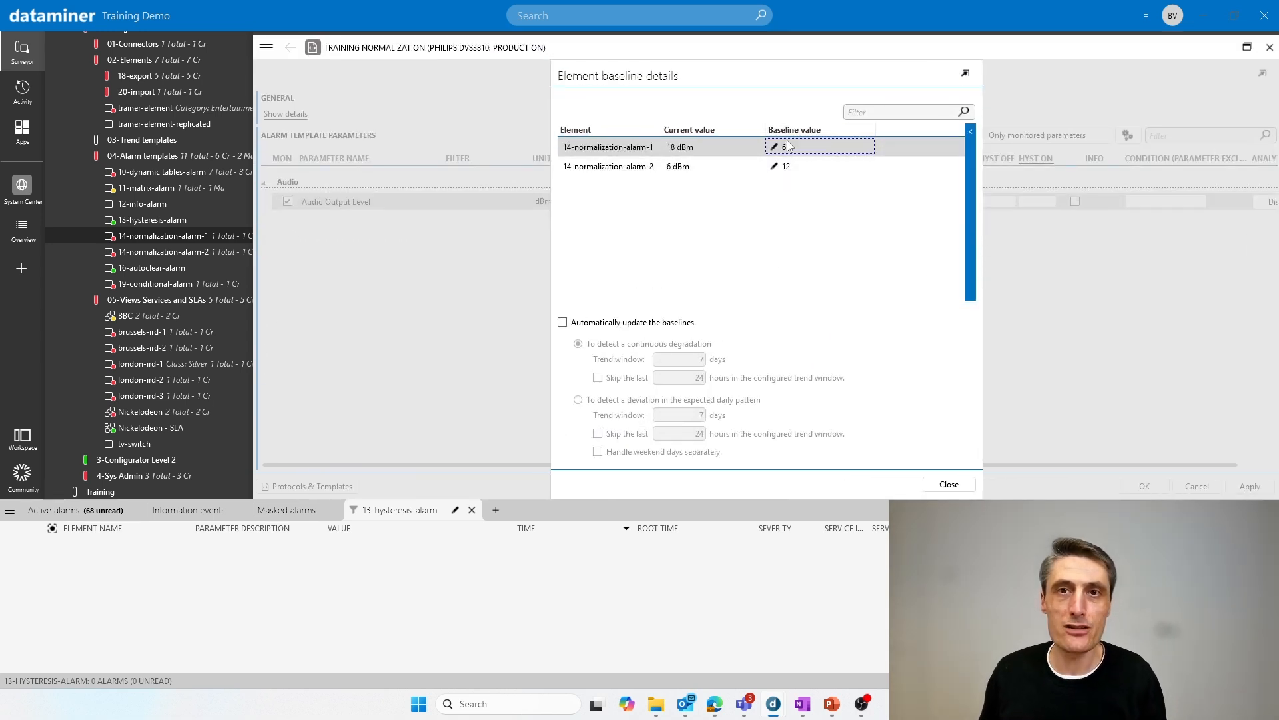
pyautogui.click(723, 169)
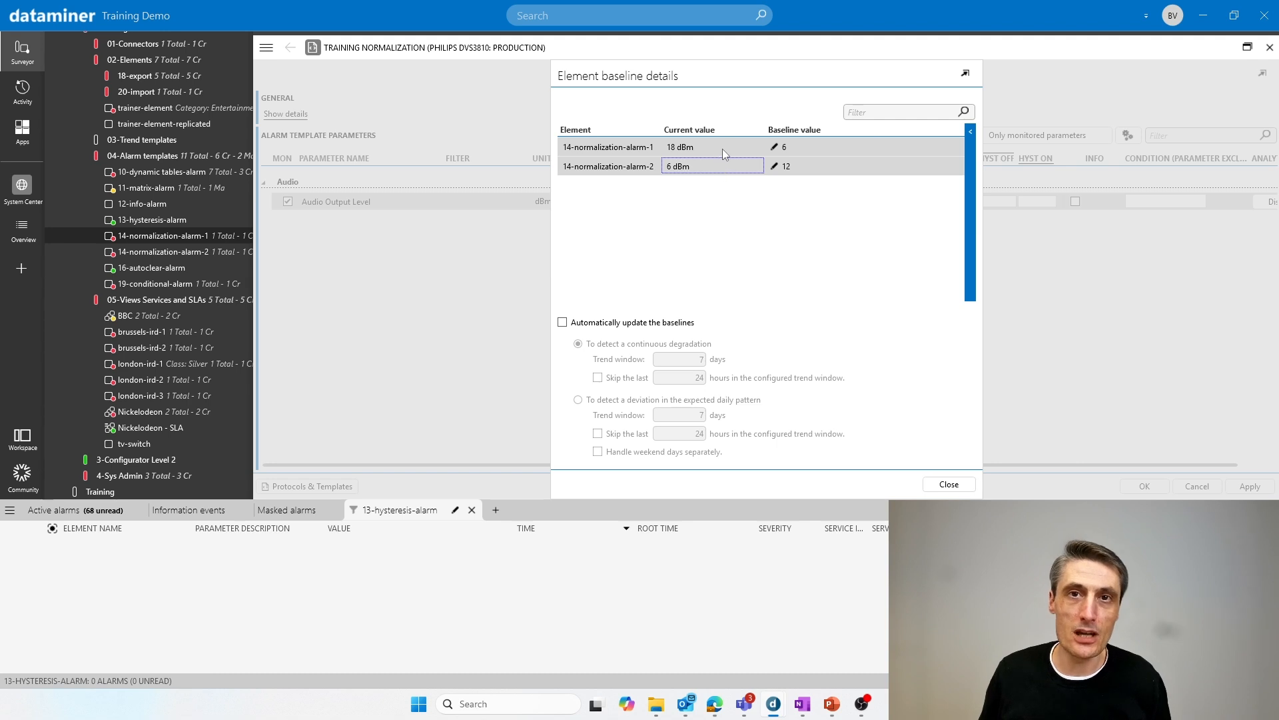
pyautogui.rightClick(722, 149)
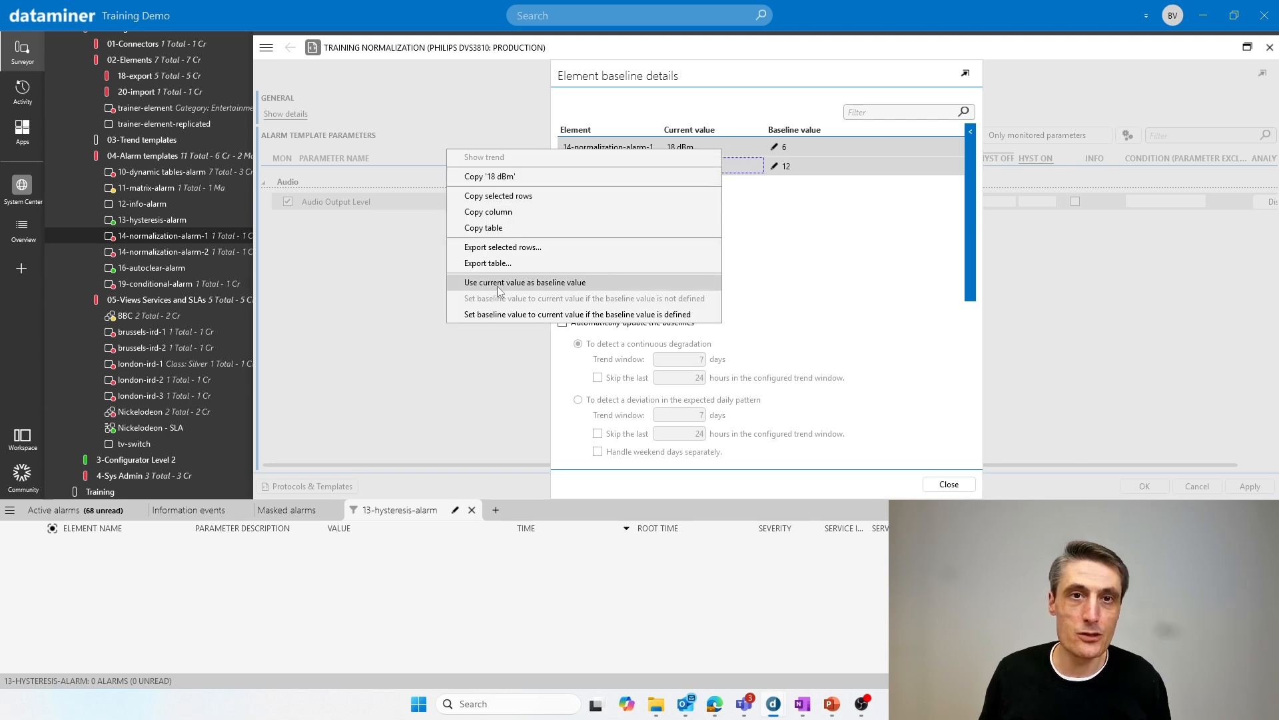
pyautogui.click(551, 283)
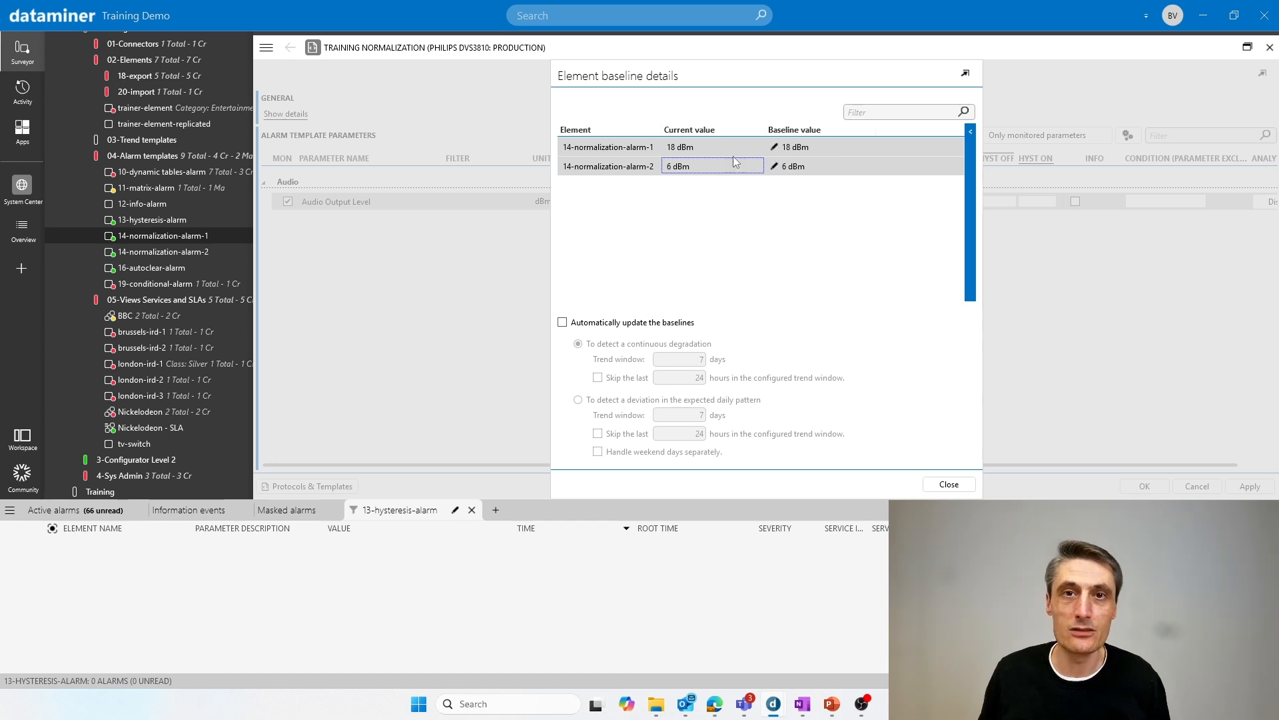
# Return the template card to the tiled layout and review the baseline options for the current value of 14-normalization-alarm-1.
pyautogui.click(1246, 48)
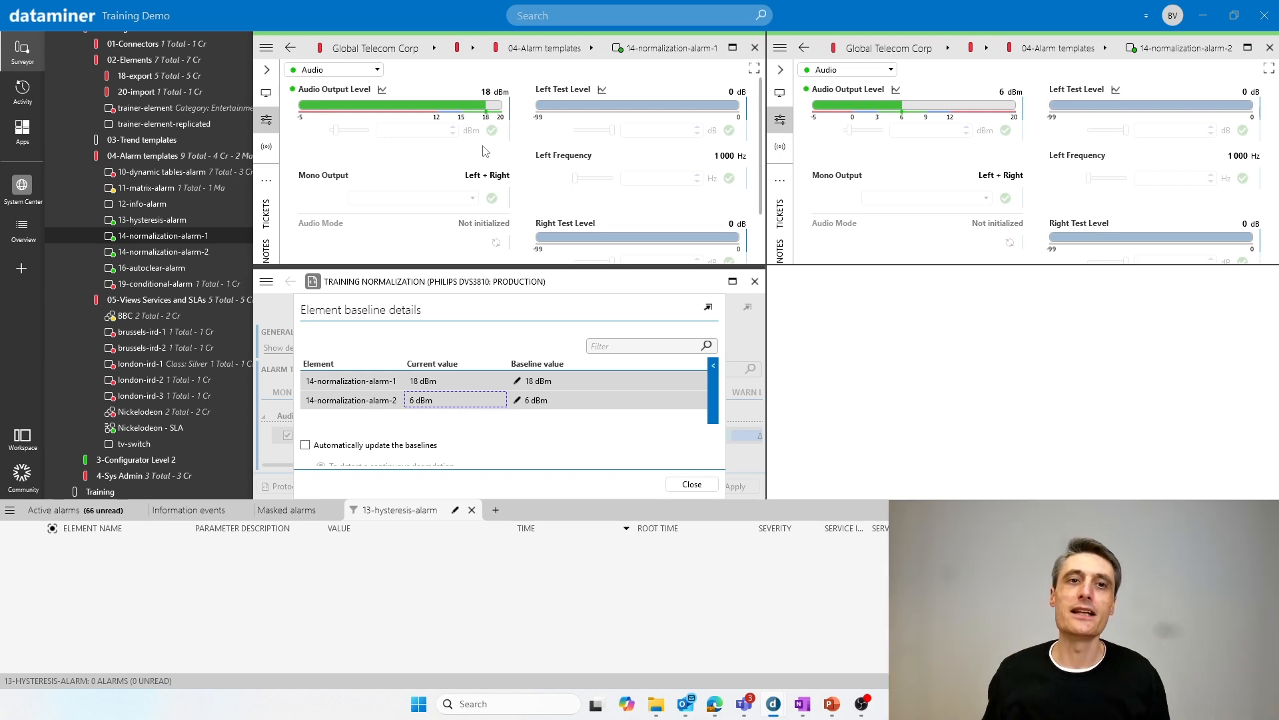
pyautogui.rightClick(459, 380)
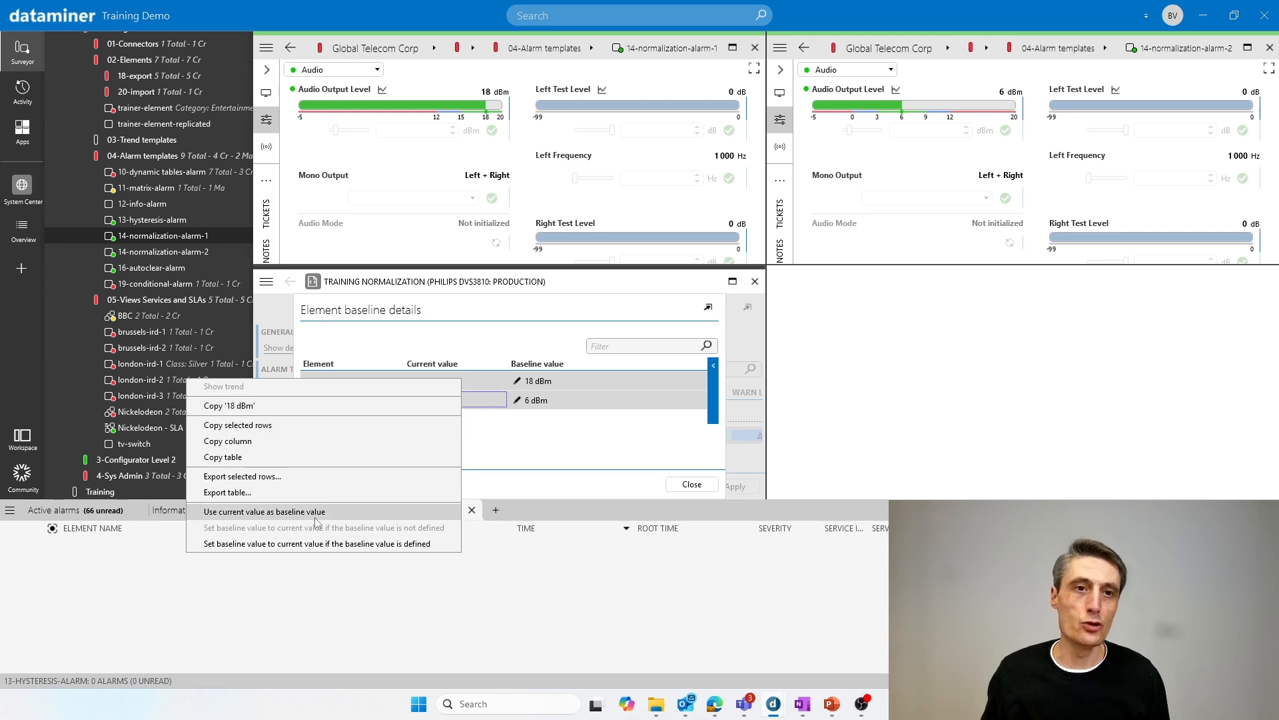
pyautogui.click(620, 455)
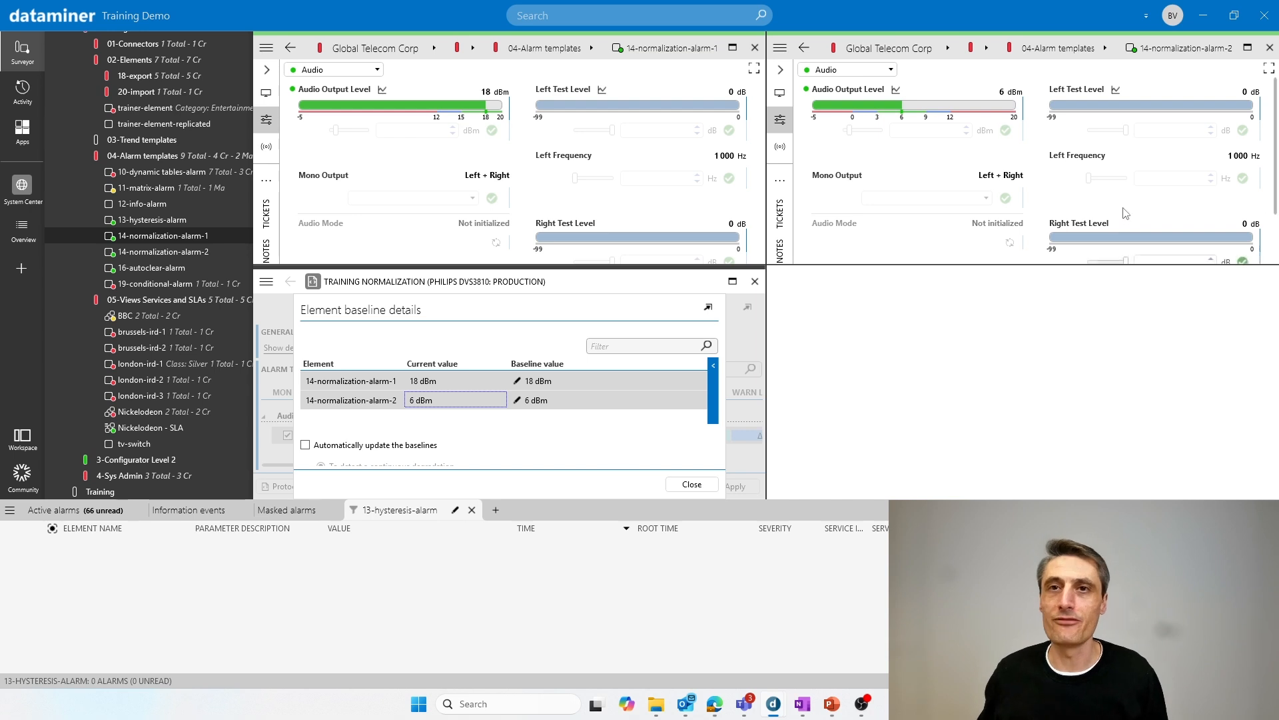
# Set the Audio Output Level of 14-normalization-alarm-2 to 9 dBm.
pyautogui.click(946, 142)
pyautogui.click(958, 132)
pyautogui.write('9')
pyautogui.click(1005, 130)
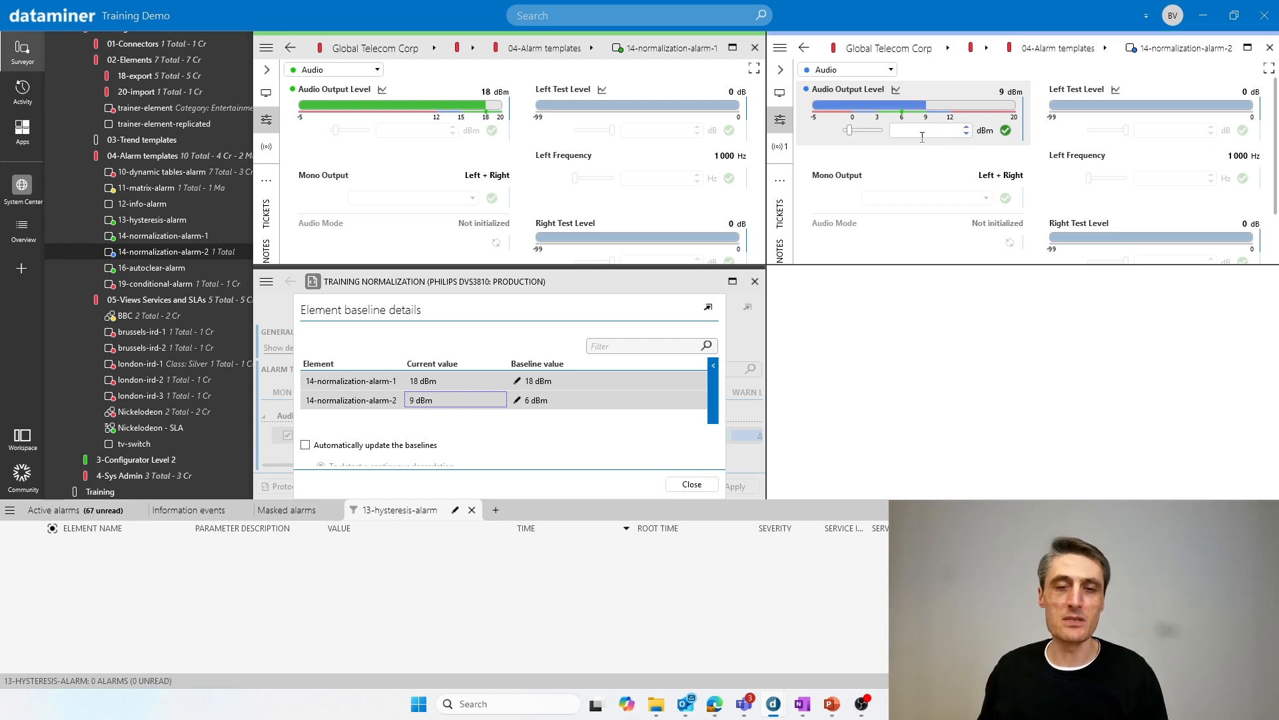
# Close the element baseline details and enlarge the template card to show all threshold columns.
pyautogui.click(691, 485)
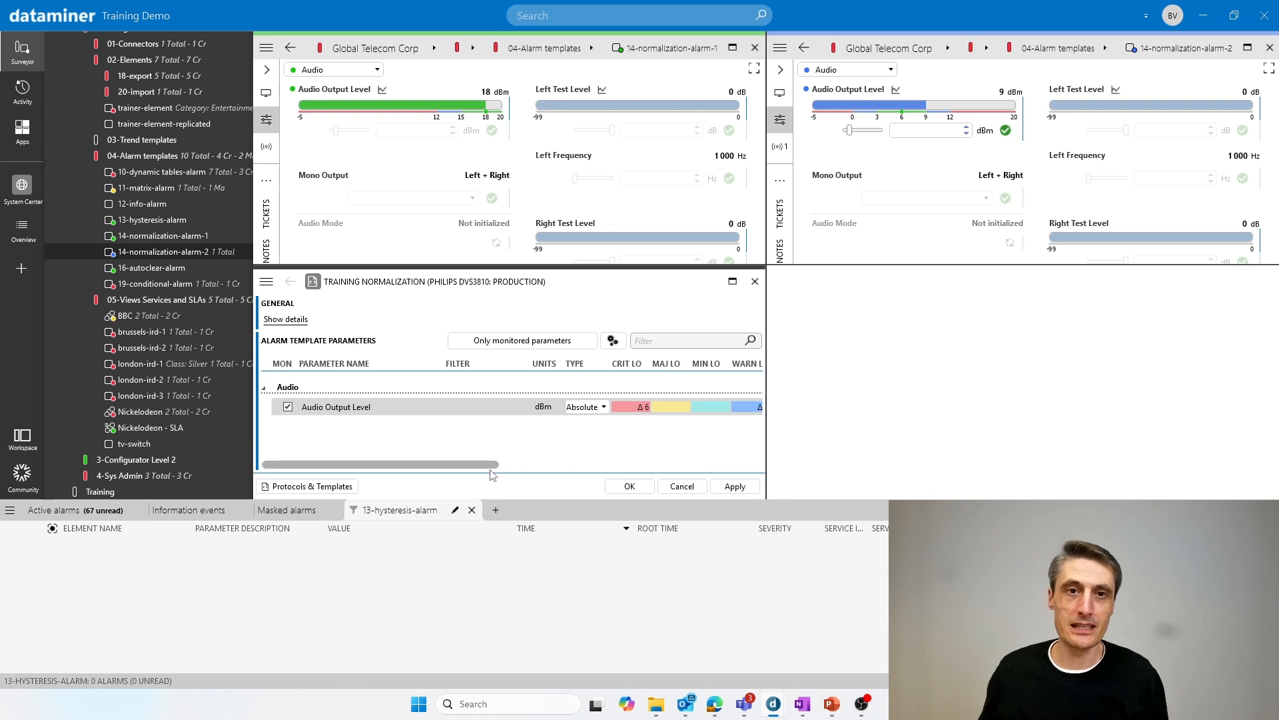
pyautogui.moveTo(487, 464); pyautogui.dragTo(583, 465)
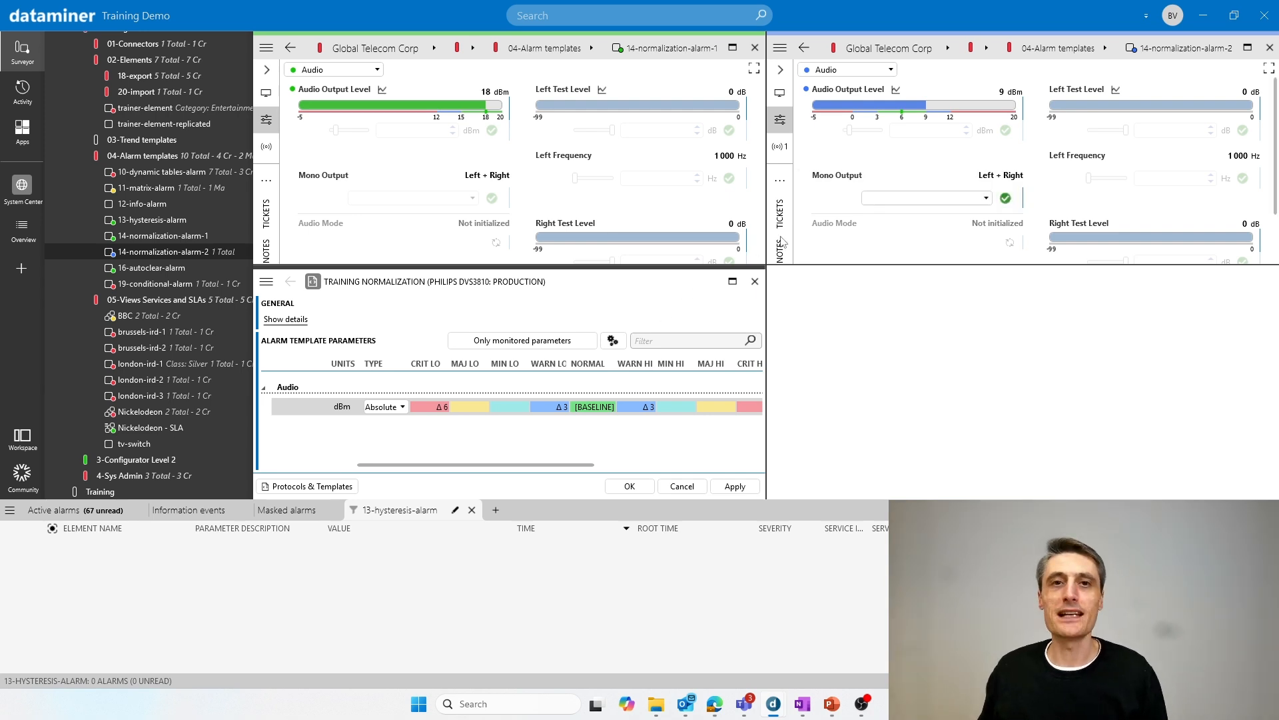
pyautogui.click(732, 282)
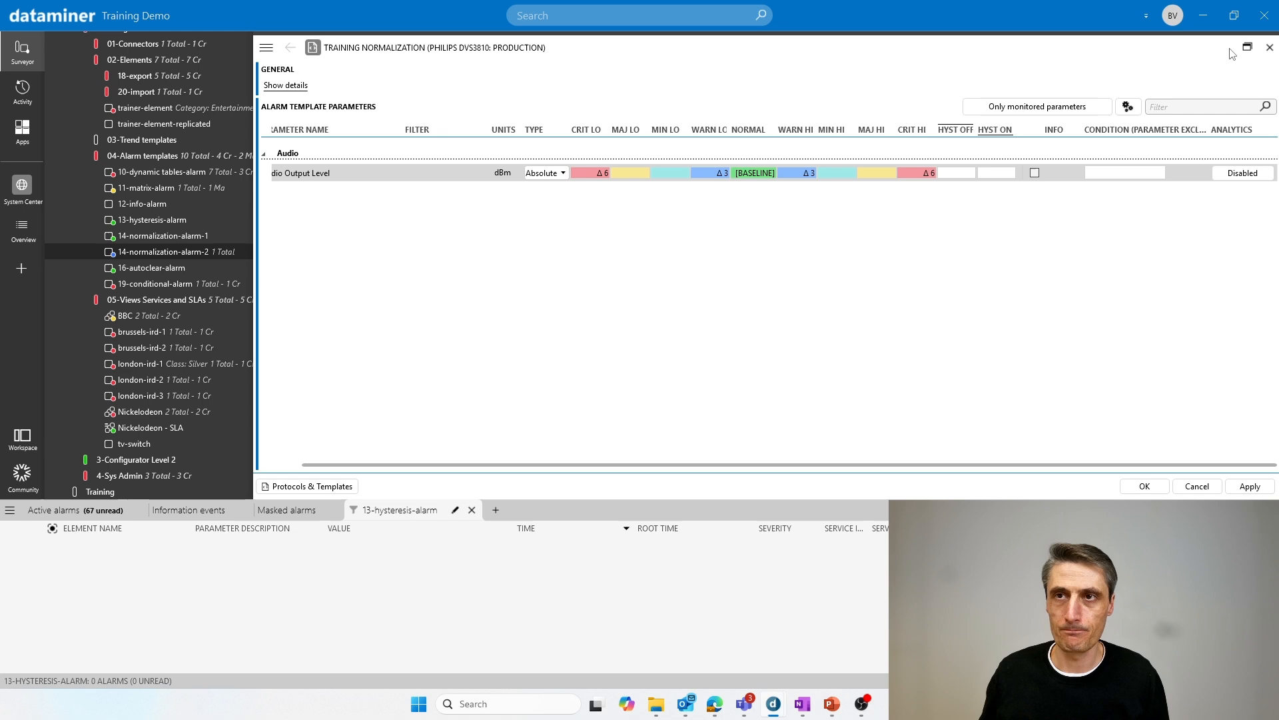
# Switch the card layout to Master top, with the alarm template card in a shortened master area above both element cards.
pyautogui.click(1173, 15)
pyautogui.moveTo(1110, 144)
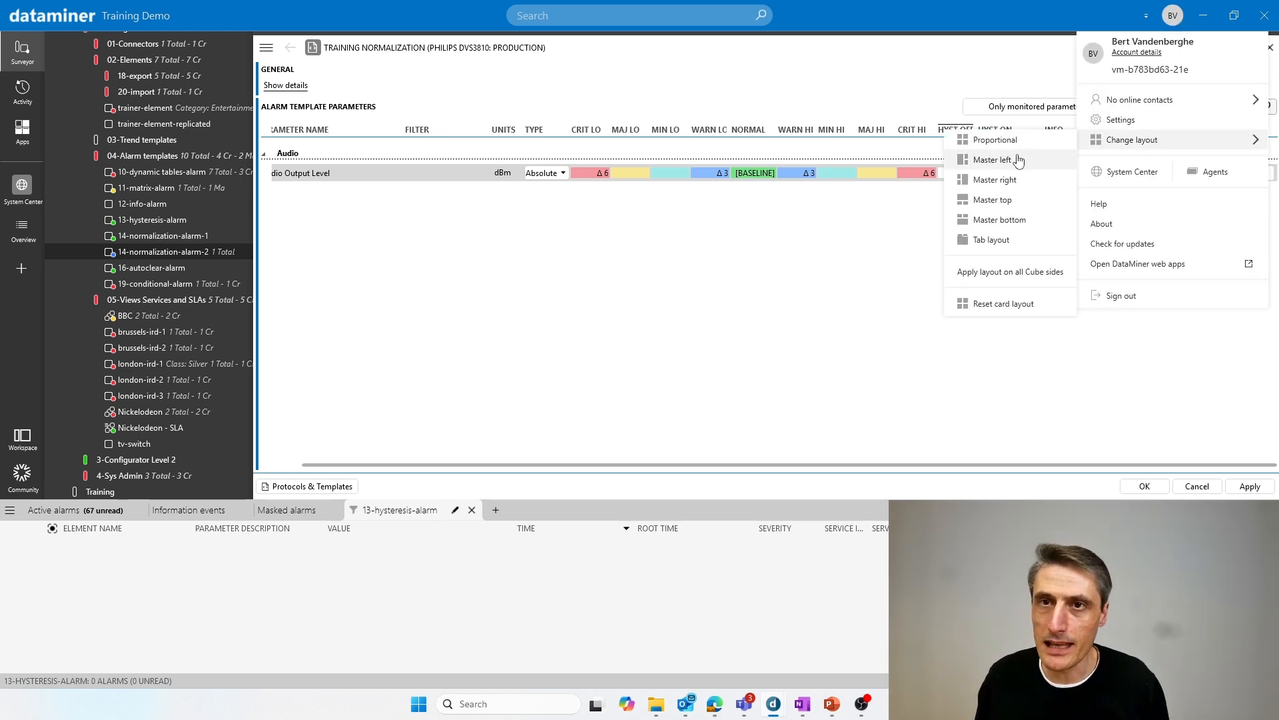
pyautogui.click(998, 200)
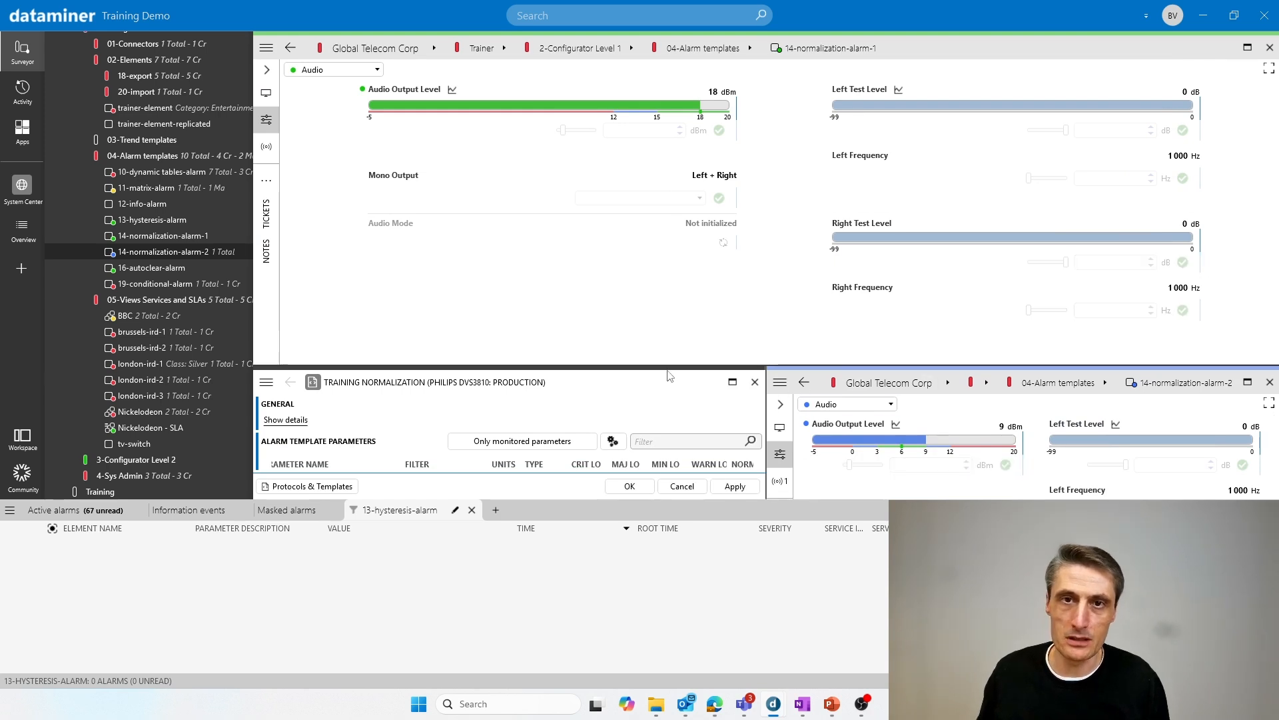
pyautogui.moveTo(674, 374); pyautogui.dragTo(791, 143)
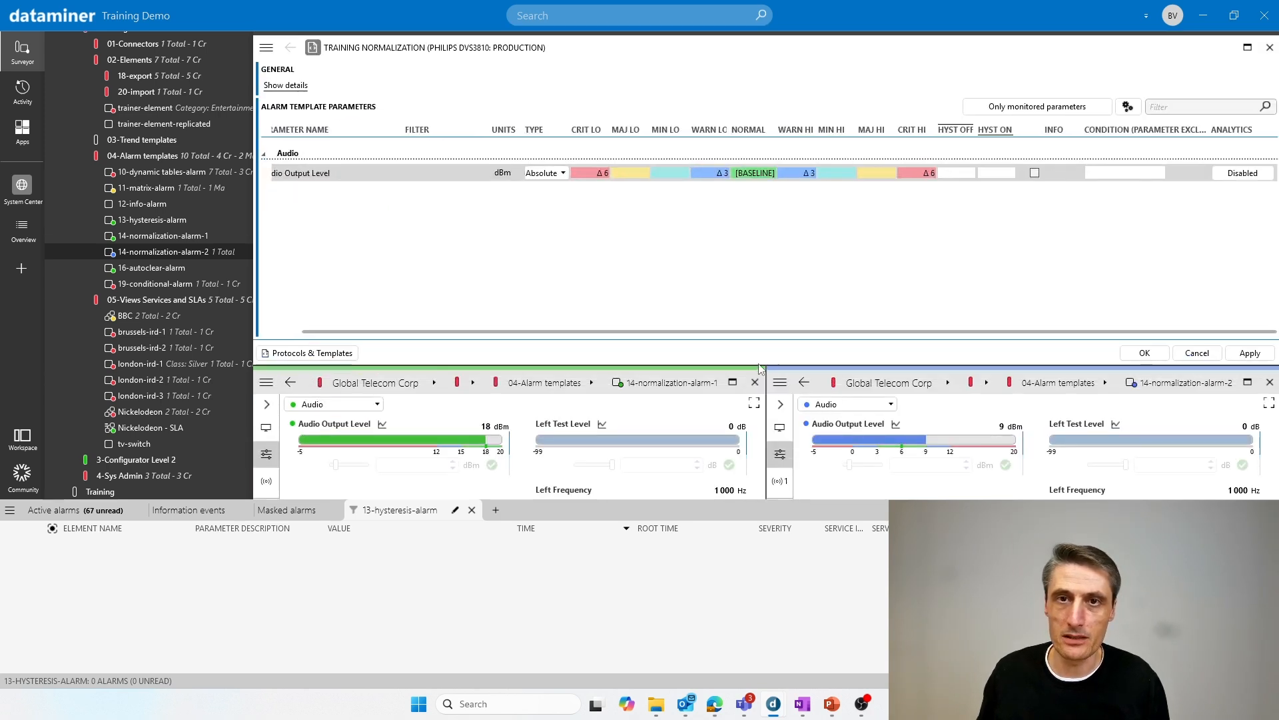
pyautogui.moveTo(758, 371); pyautogui.dragTo(752, 262)
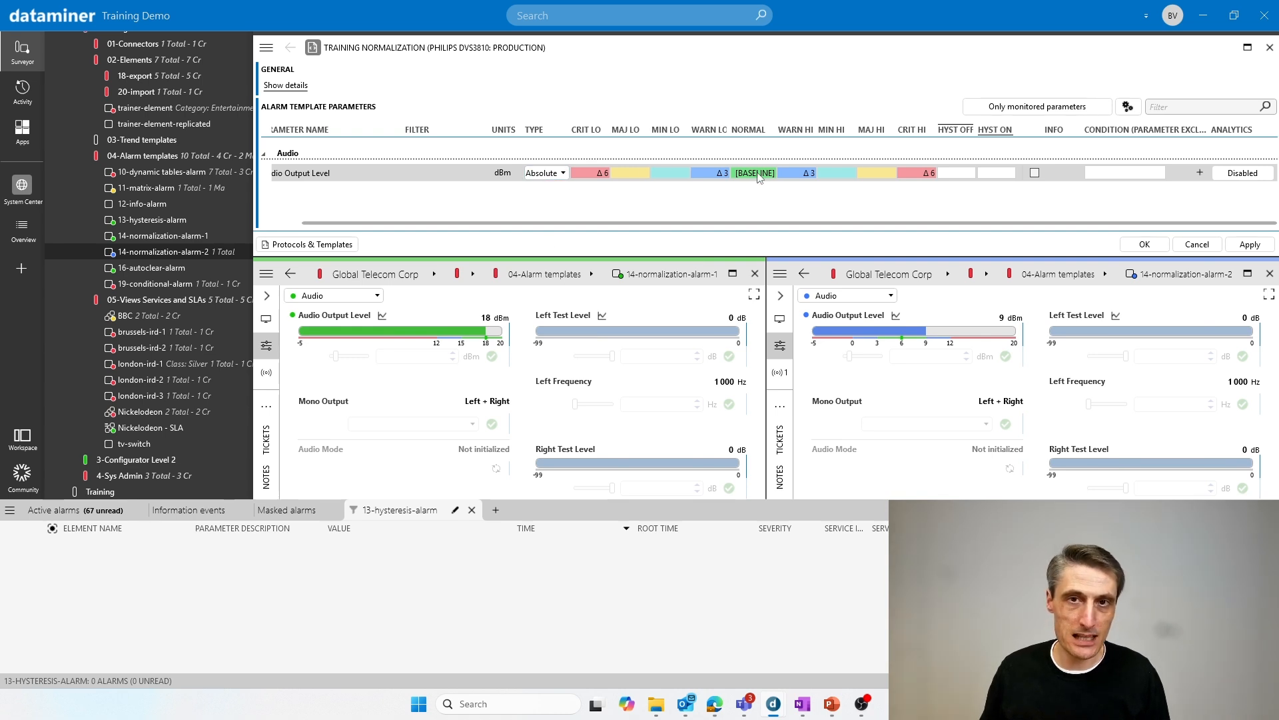
# Set the Audio Output Level of 14-normalization-alarm-2 to 6 dBm.
pyautogui.click(950, 360)
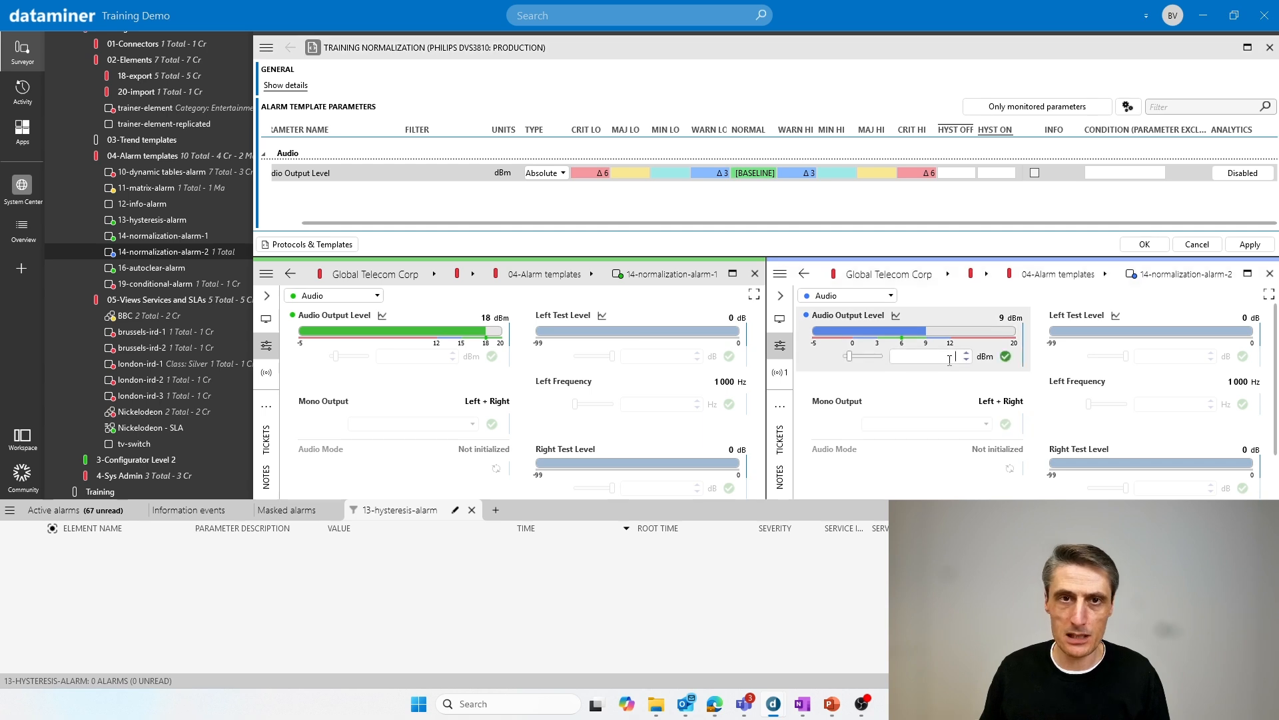
pyautogui.press('Return')
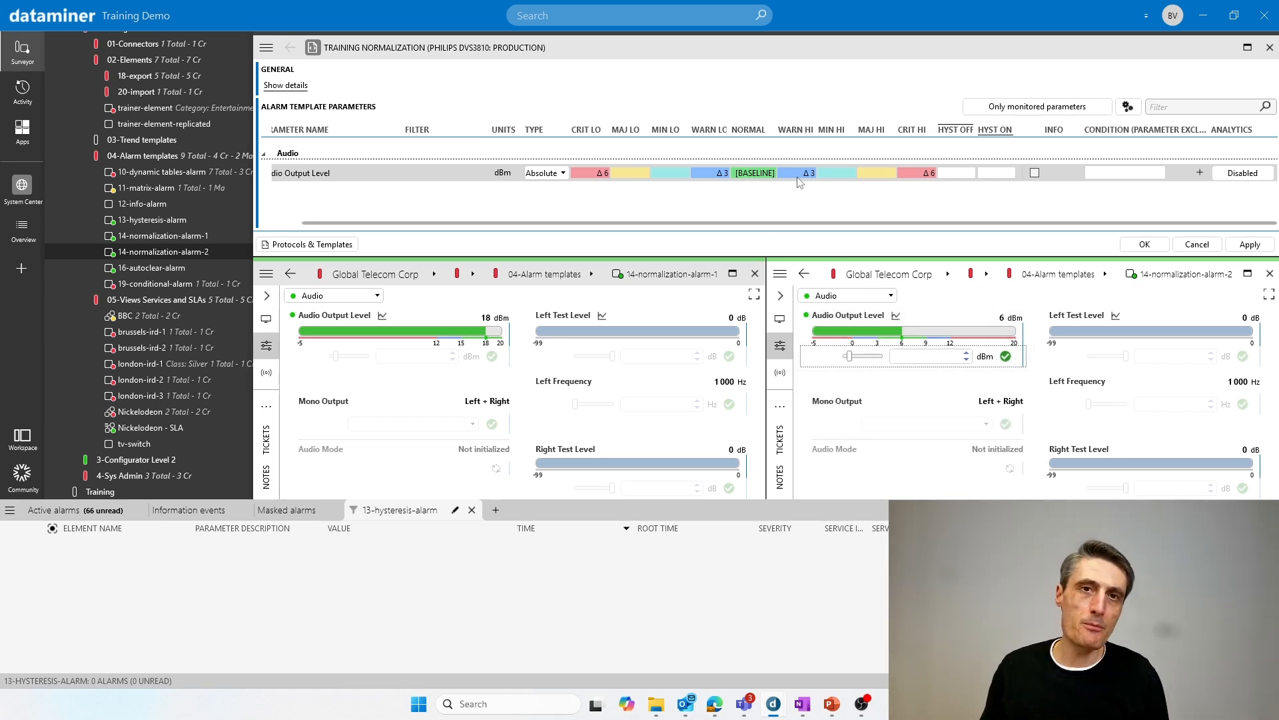
# Change the Audio Output Level threshold type to Relative and set warning high to 10 % and critical high to 20 %.
pyautogui.click(562, 174)
pyautogui.click(555, 198)
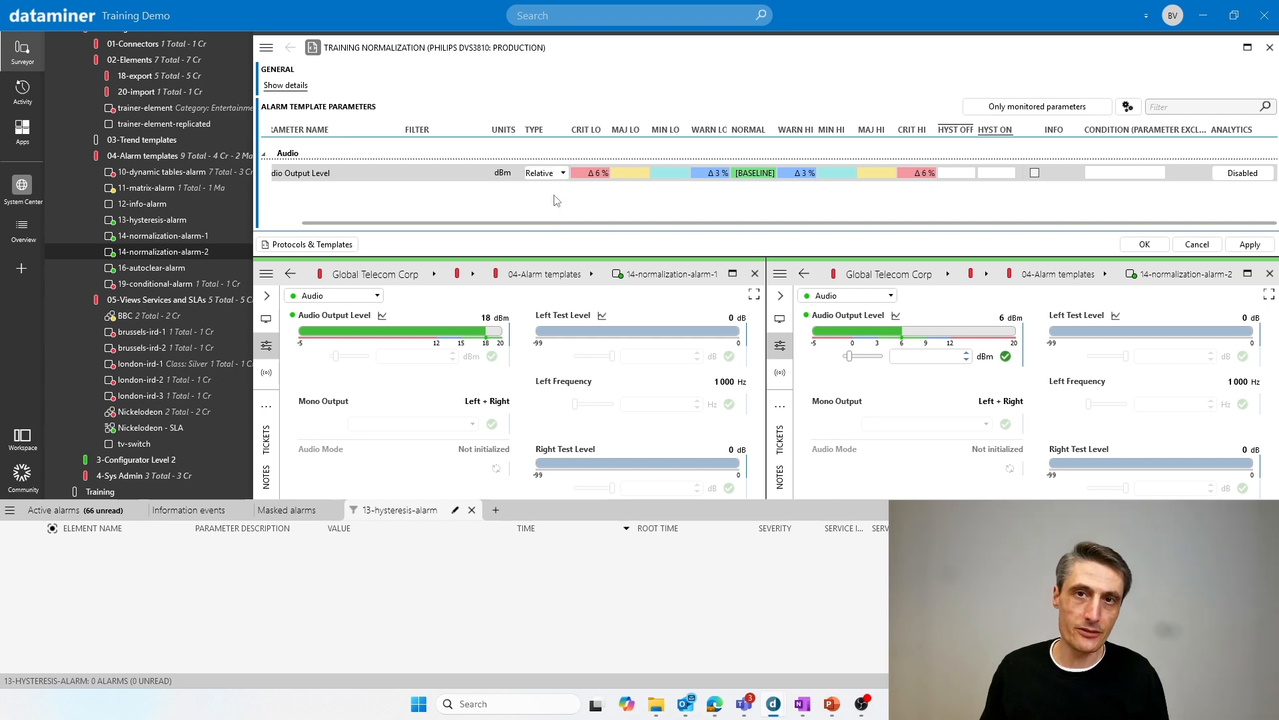
pyautogui.click(805, 174)
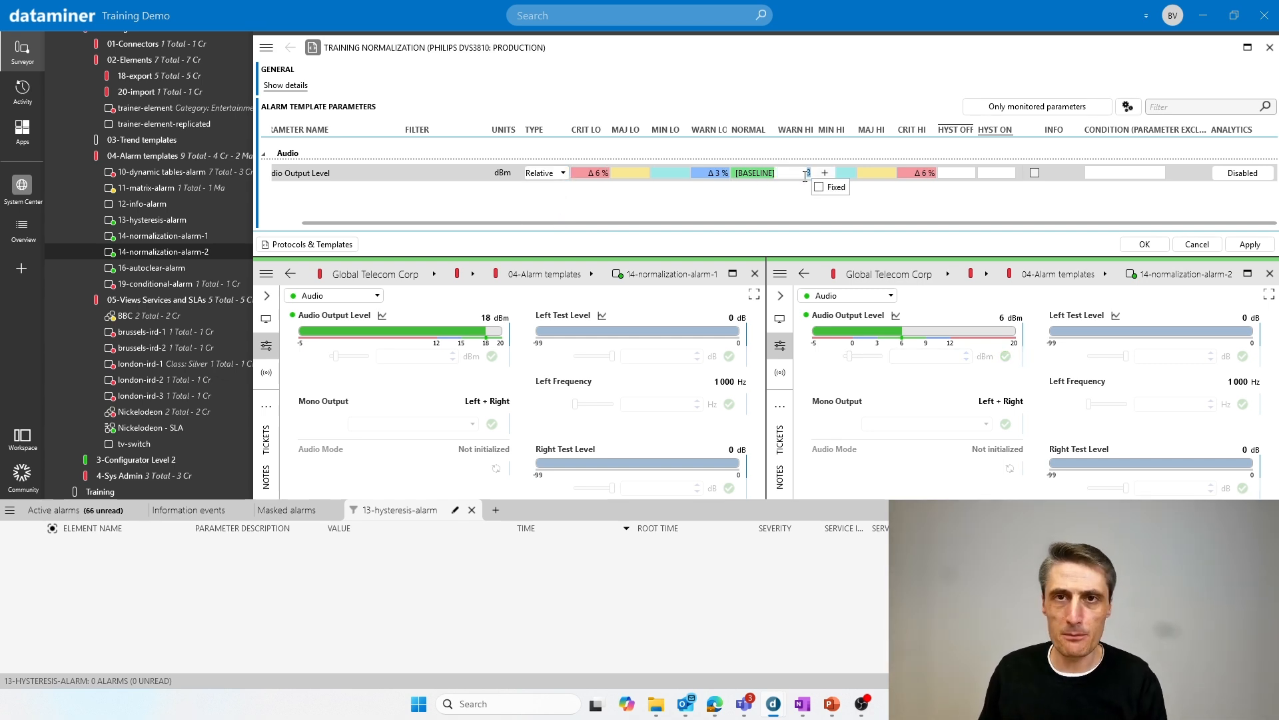
pyautogui.write('10')
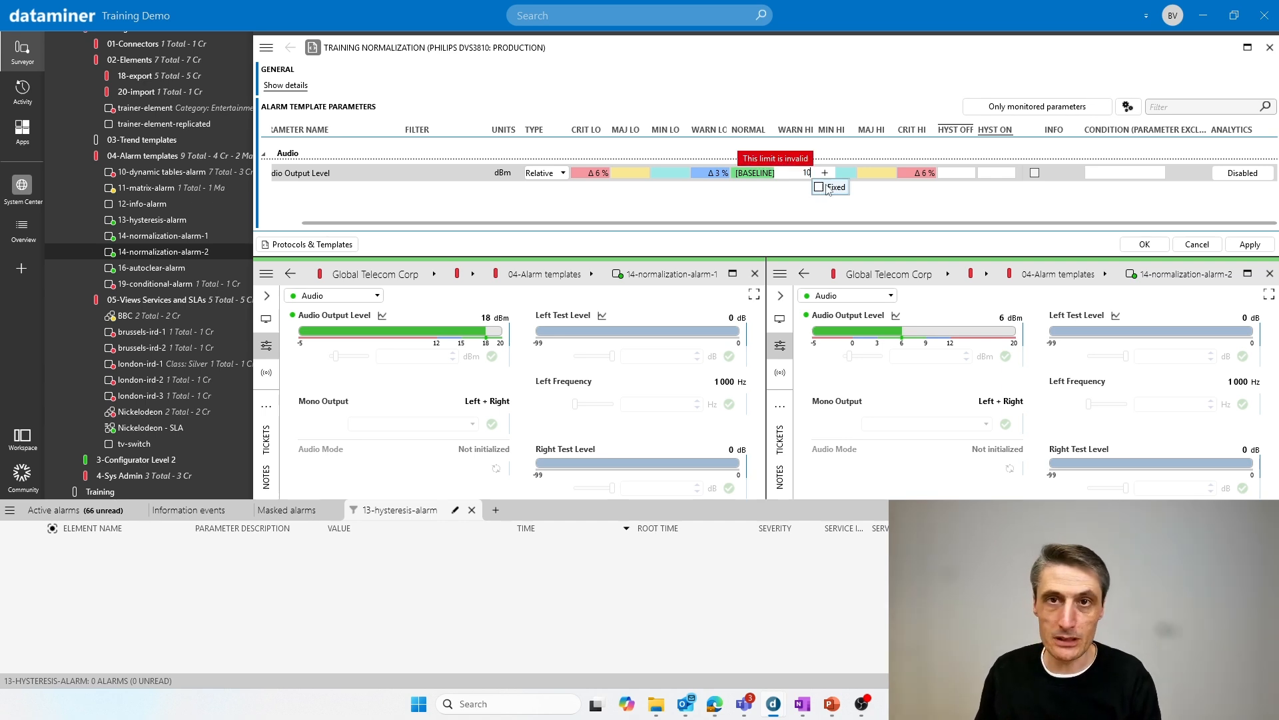
pyautogui.click(916, 175)
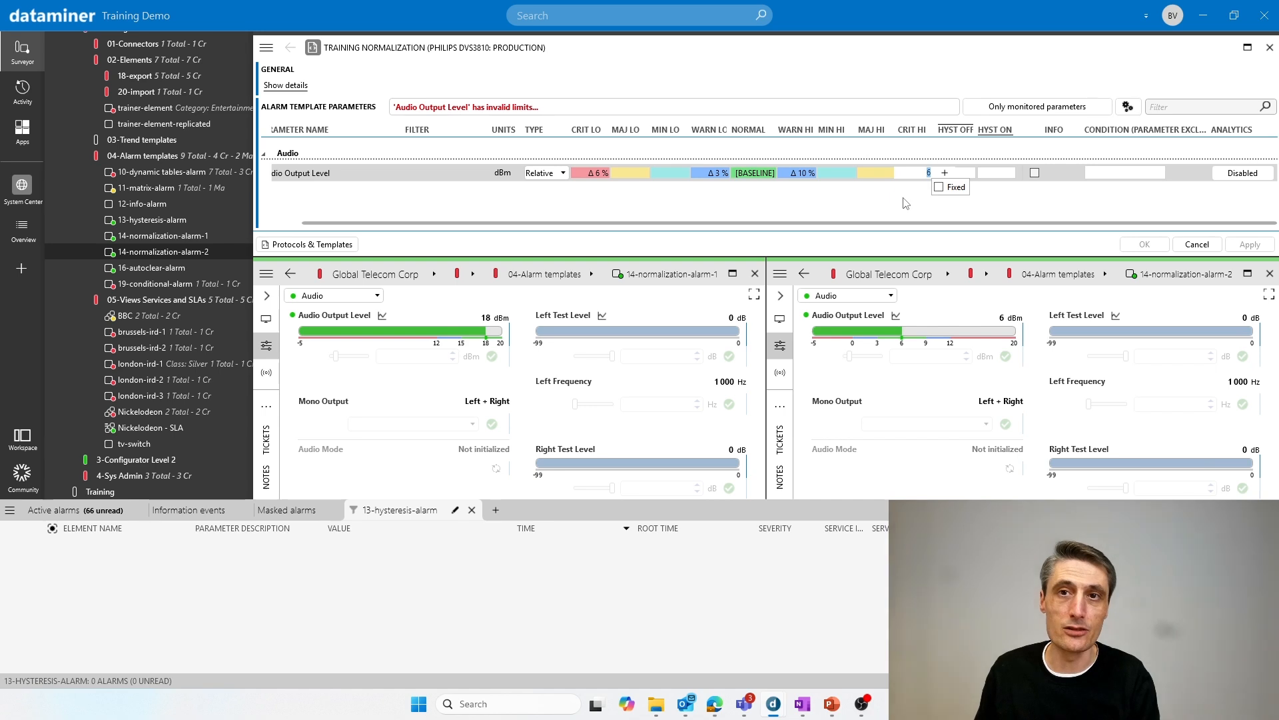
pyautogui.click(907, 204)
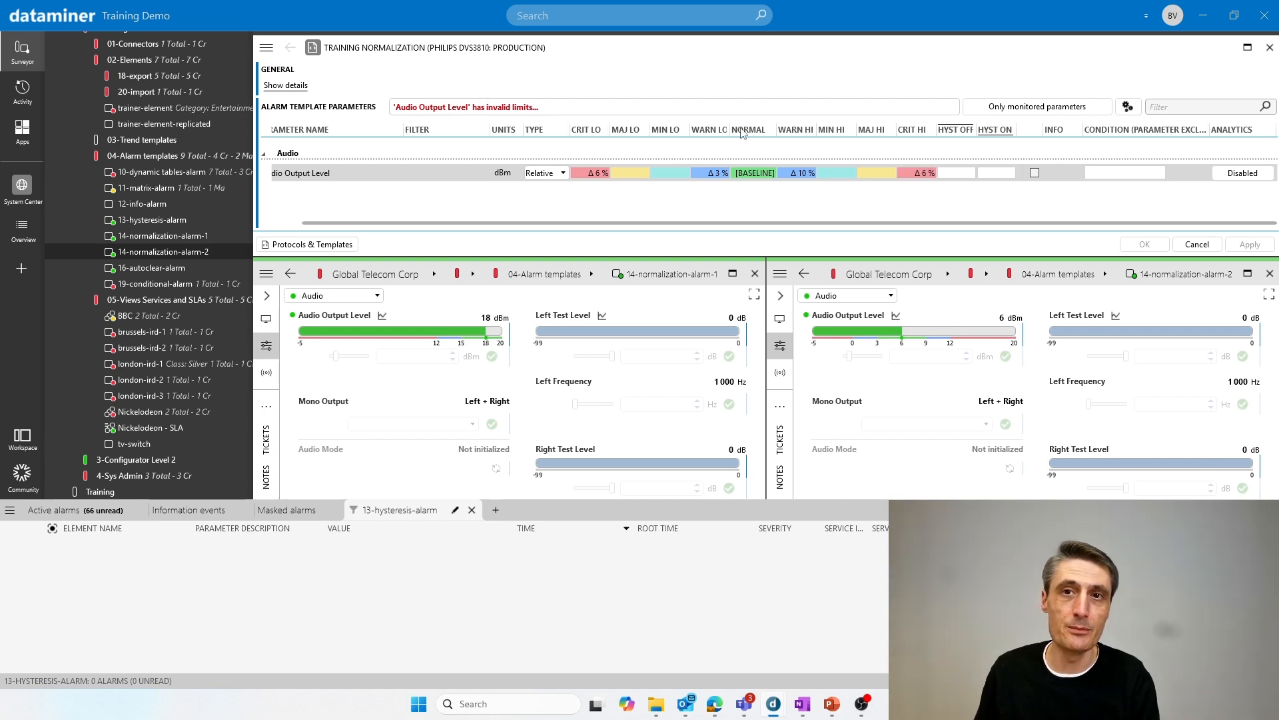
pyautogui.click(916, 174)
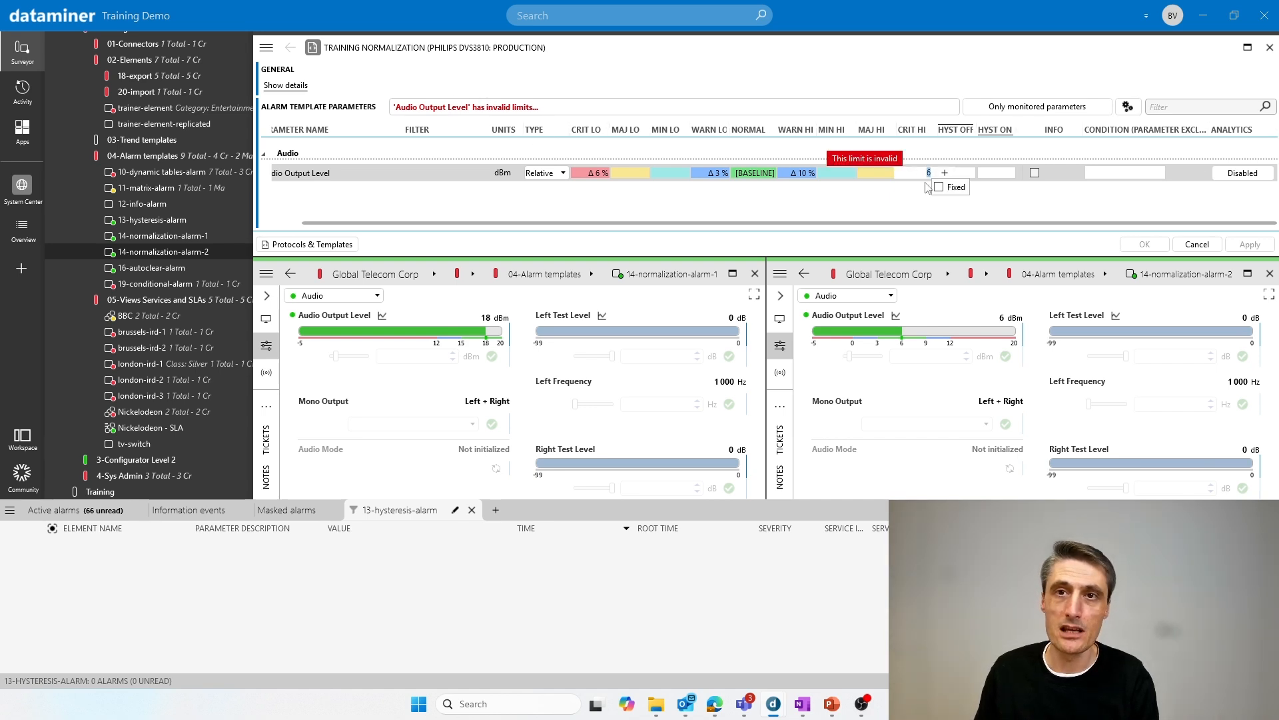
pyautogui.write('20')
pyautogui.click(922, 197)
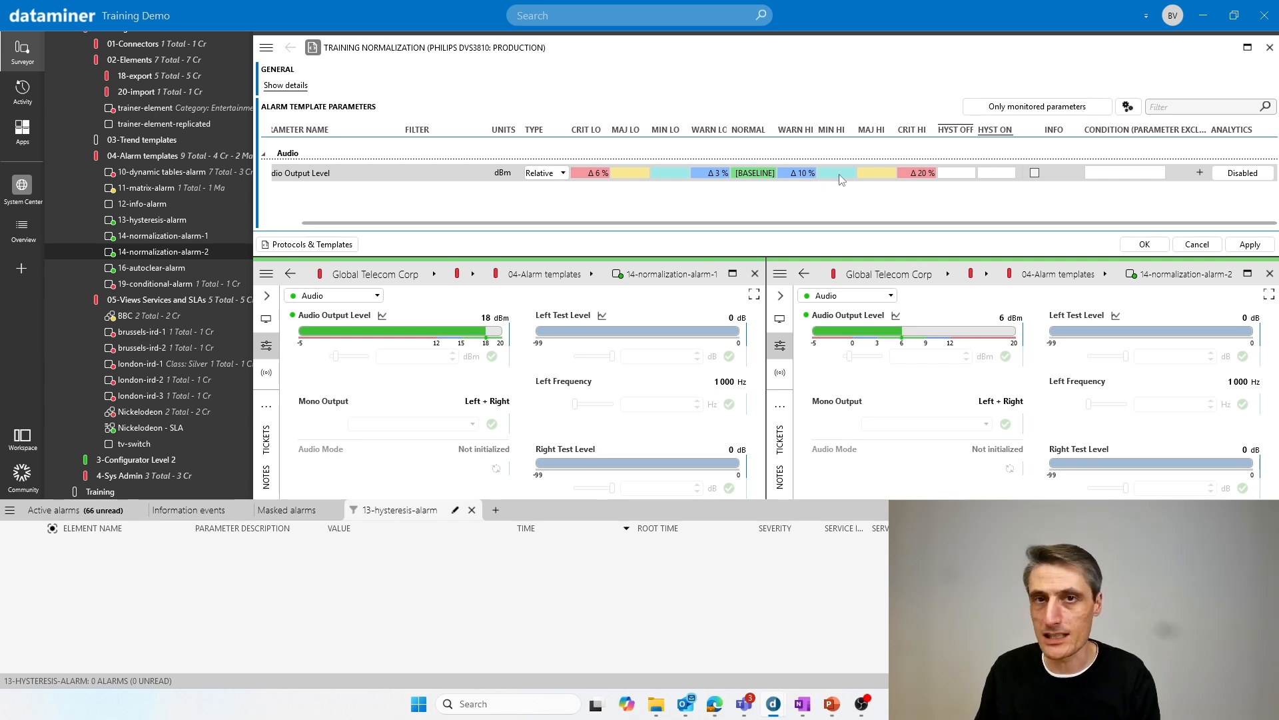
# Set the Audio Output Level warning low threshold to 10 % and critical low to 20 %, and apply the template.
pyautogui.click(708, 174)
pyautogui.write('20')
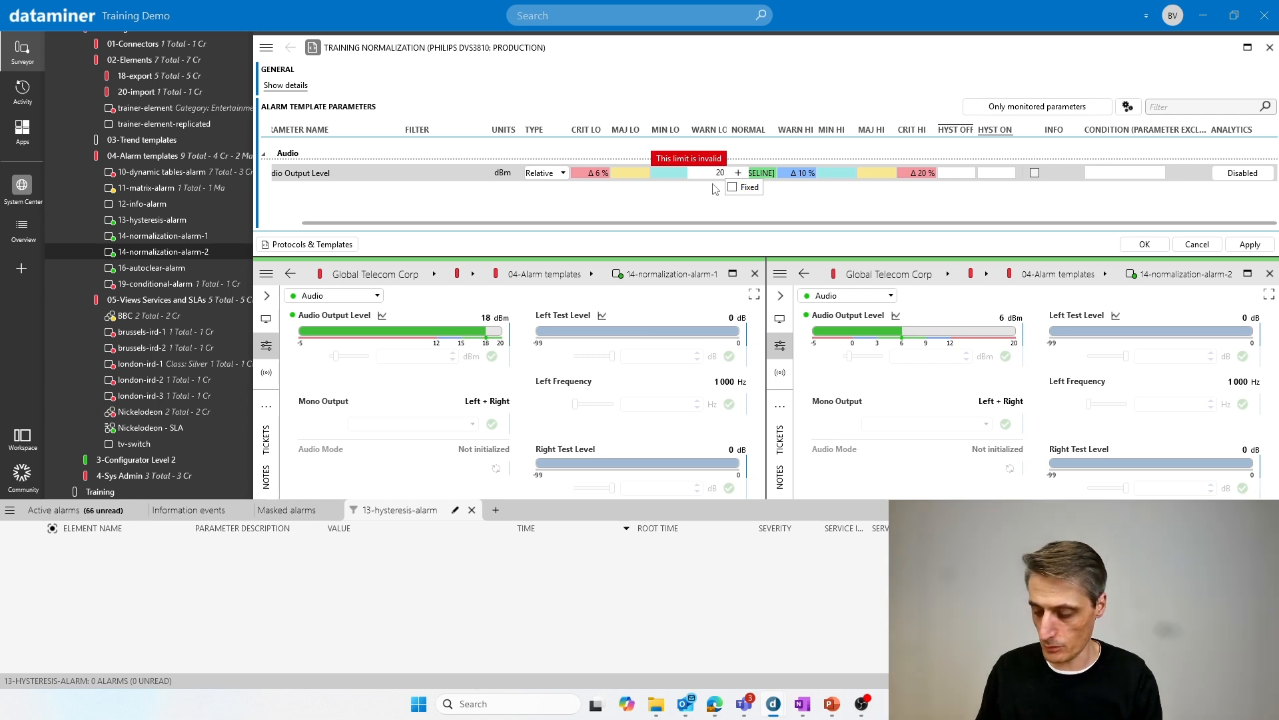
pyautogui.press('BackSpace')
pyautogui.press('BackSpace')
pyautogui.write('10')
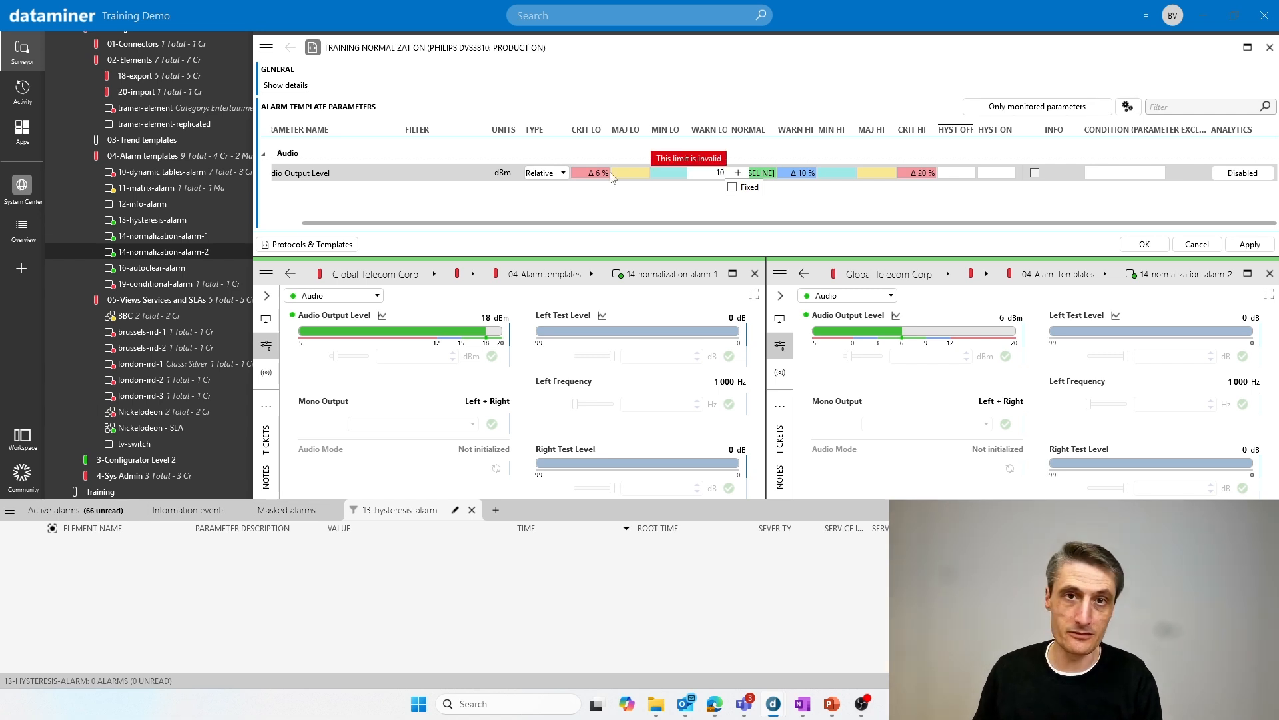
pyautogui.press('Return')
pyautogui.write('20')
pyautogui.click(697, 205)
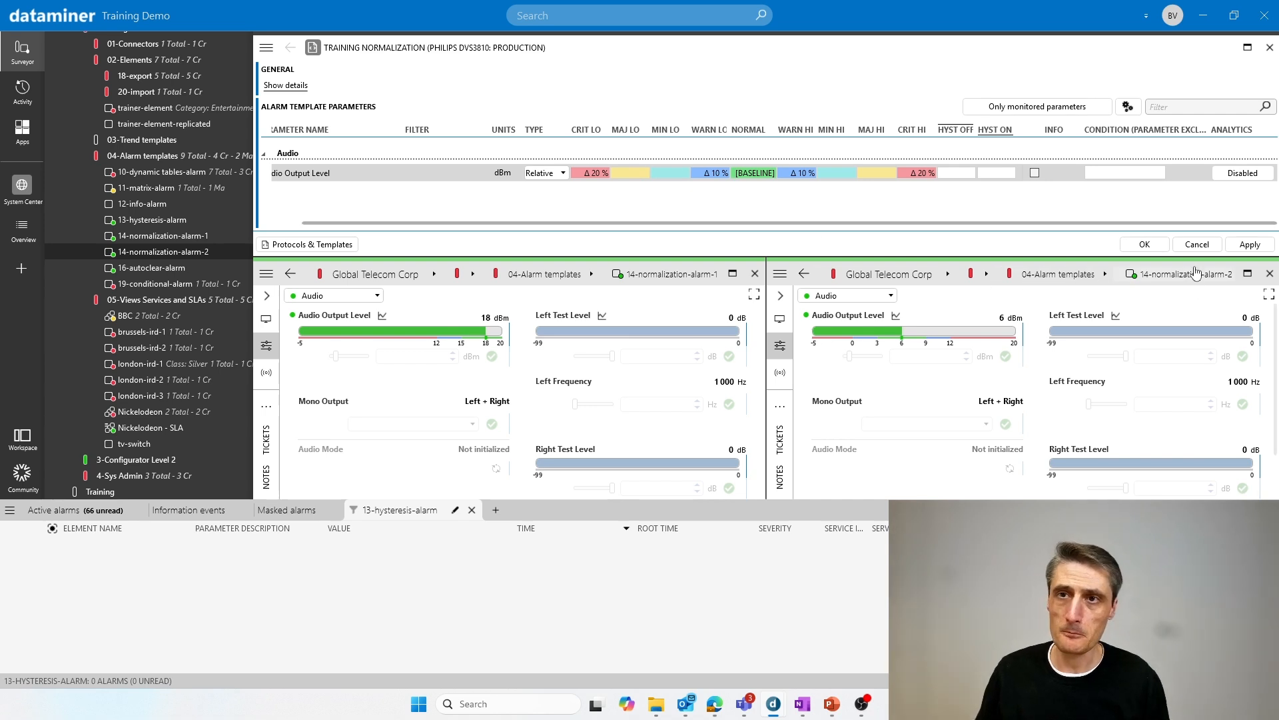
pyautogui.click(1249, 244)
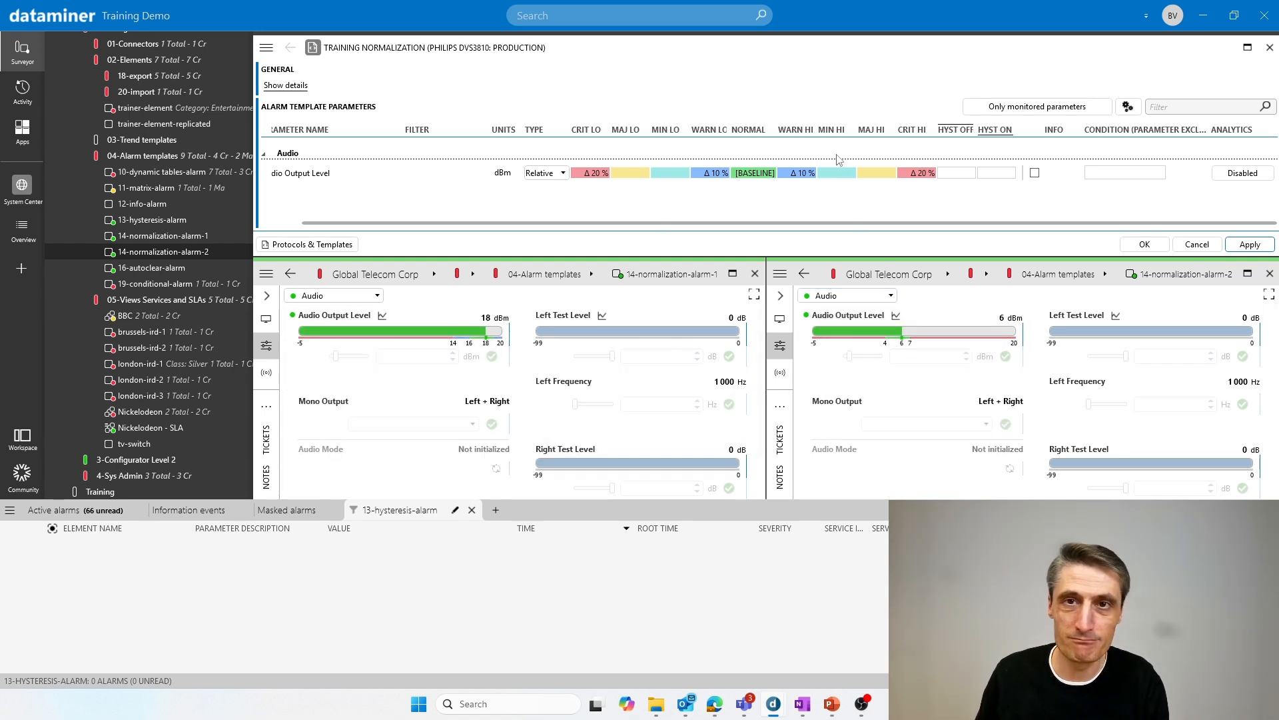
# Set the Audio Output Level warning high threshold to 50 % and critical high to 75 %.
pyautogui.click(803, 174)
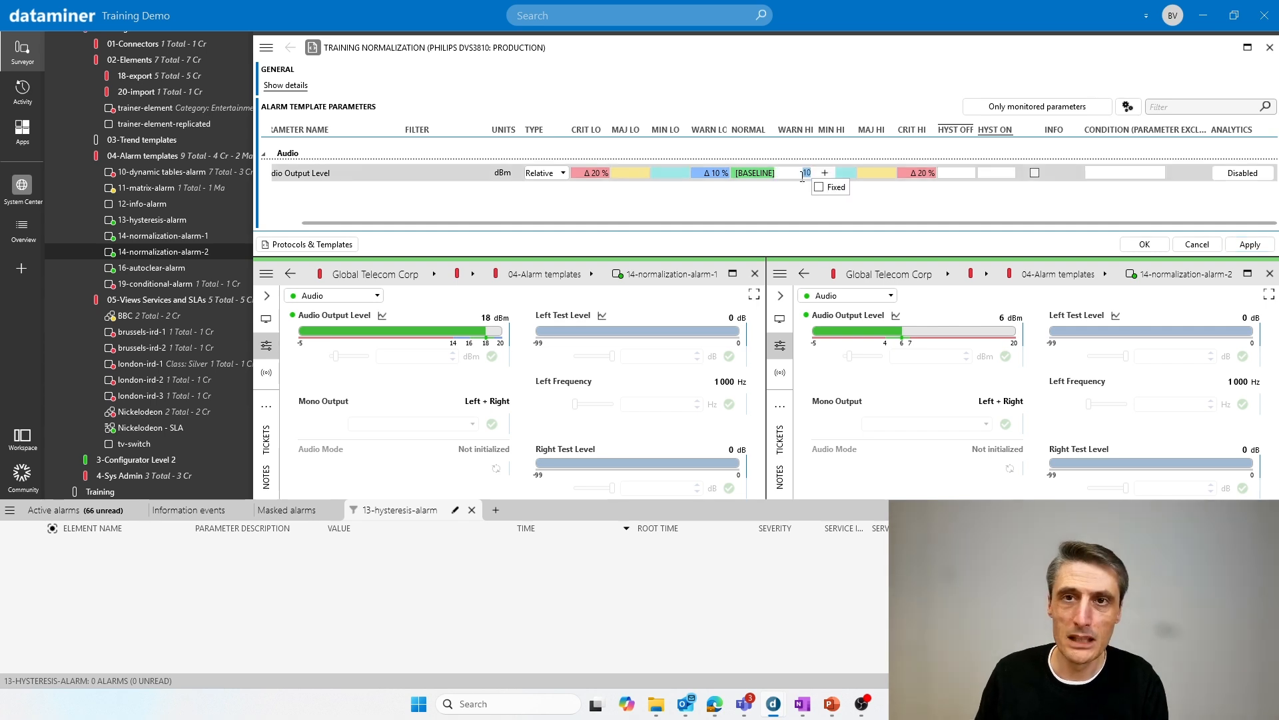
pyautogui.write('50')
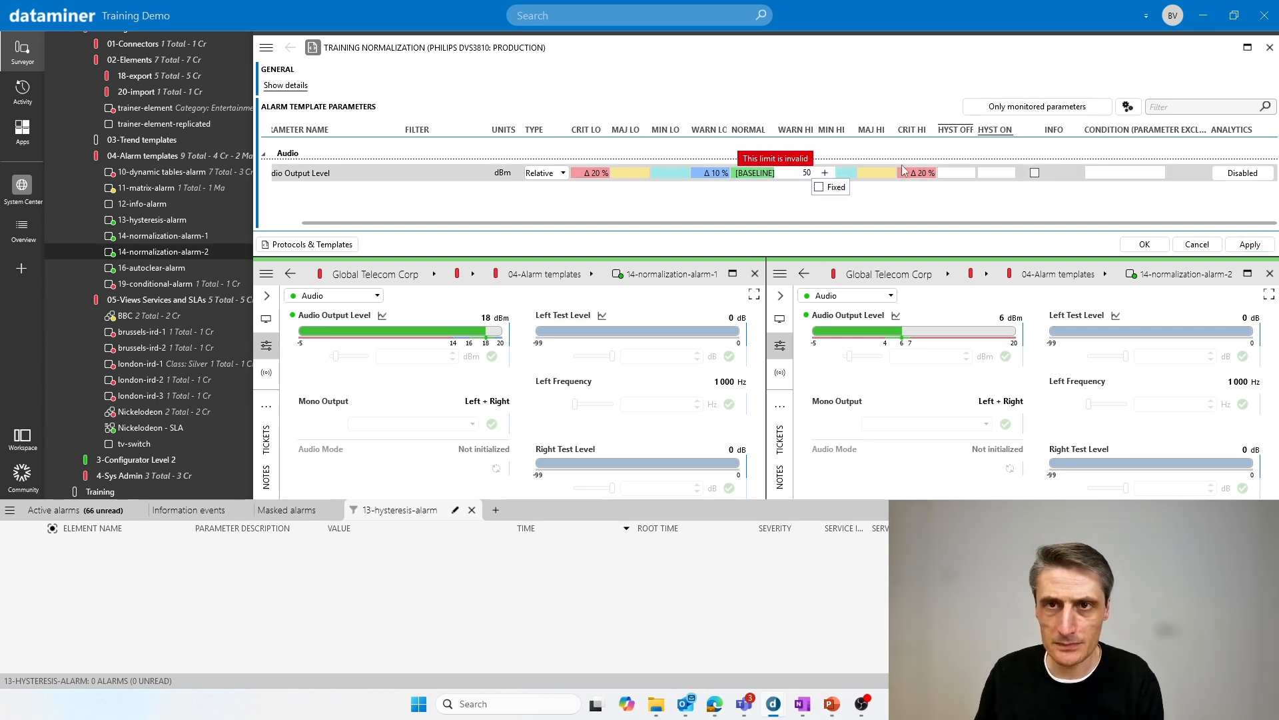
pyautogui.click(921, 177)
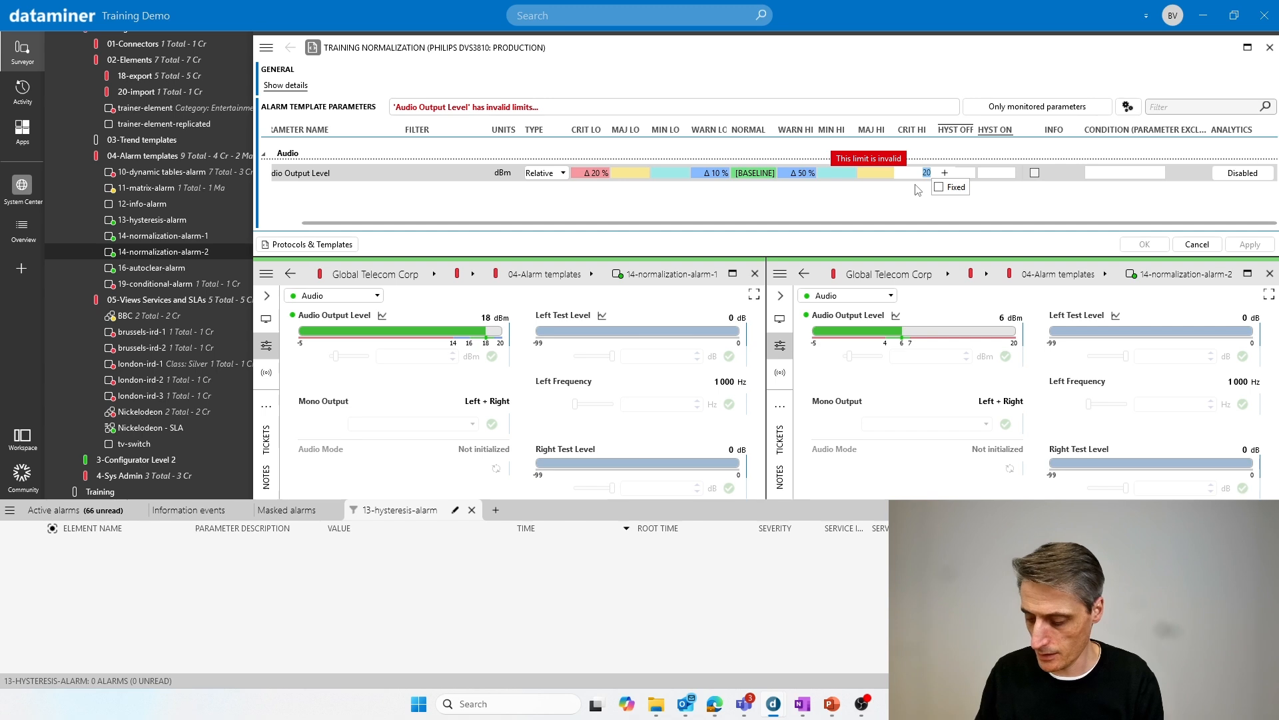
pyautogui.write('1')
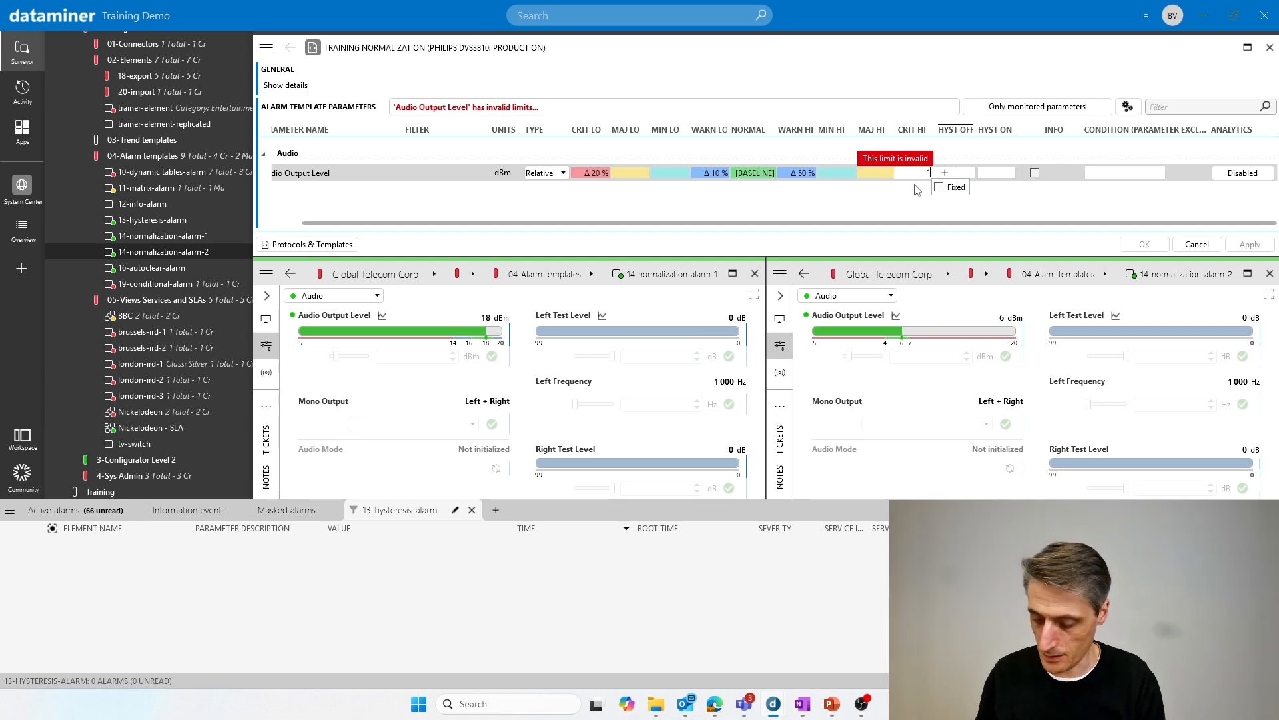
pyautogui.write('5')
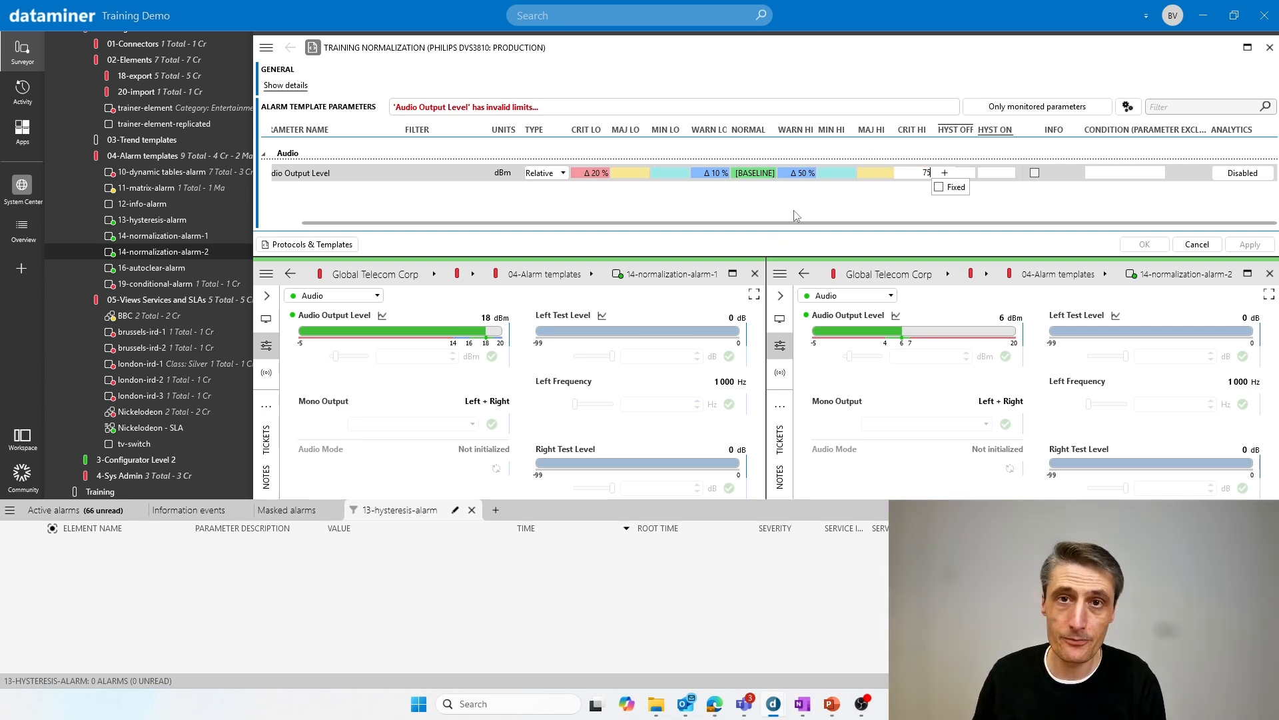
pyautogui.press('Return')
# Set the Audio Output Level warning low threshold to 50 % and critical low to 75 %, and apply the template.
pyautogui.click(719, 174)
pyautogui.write('50')
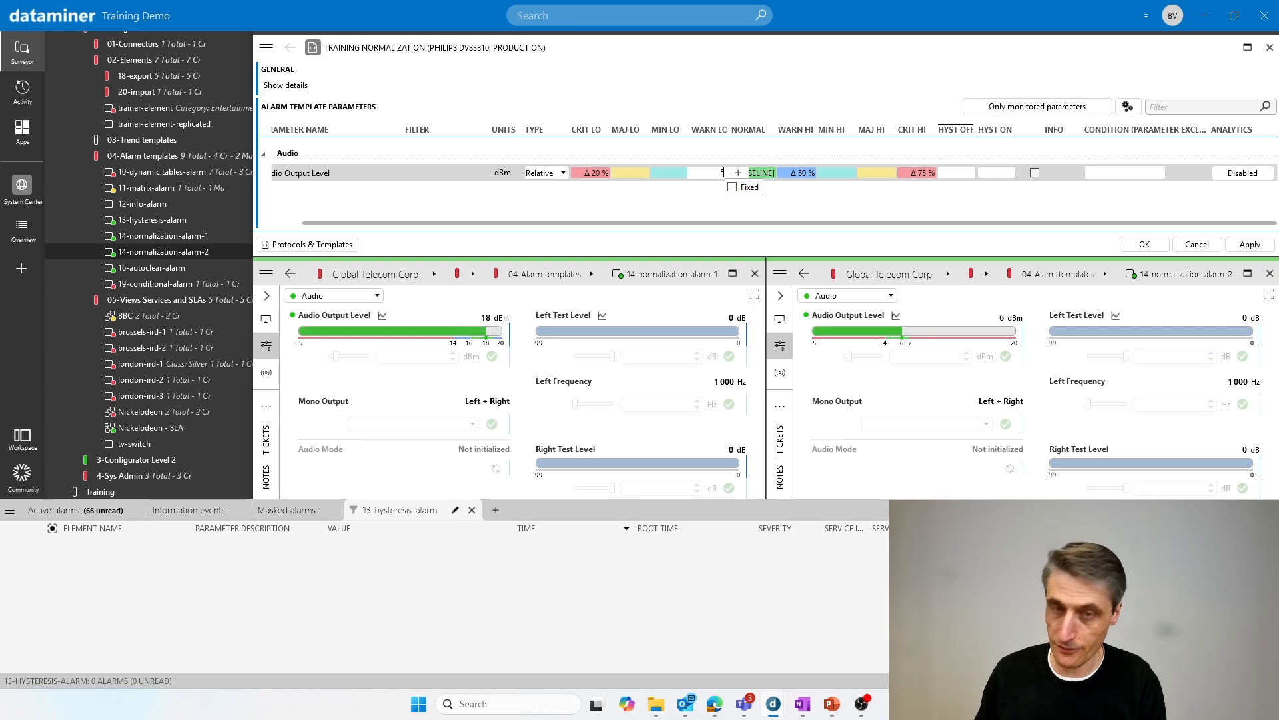
pyautogui.press('Return')
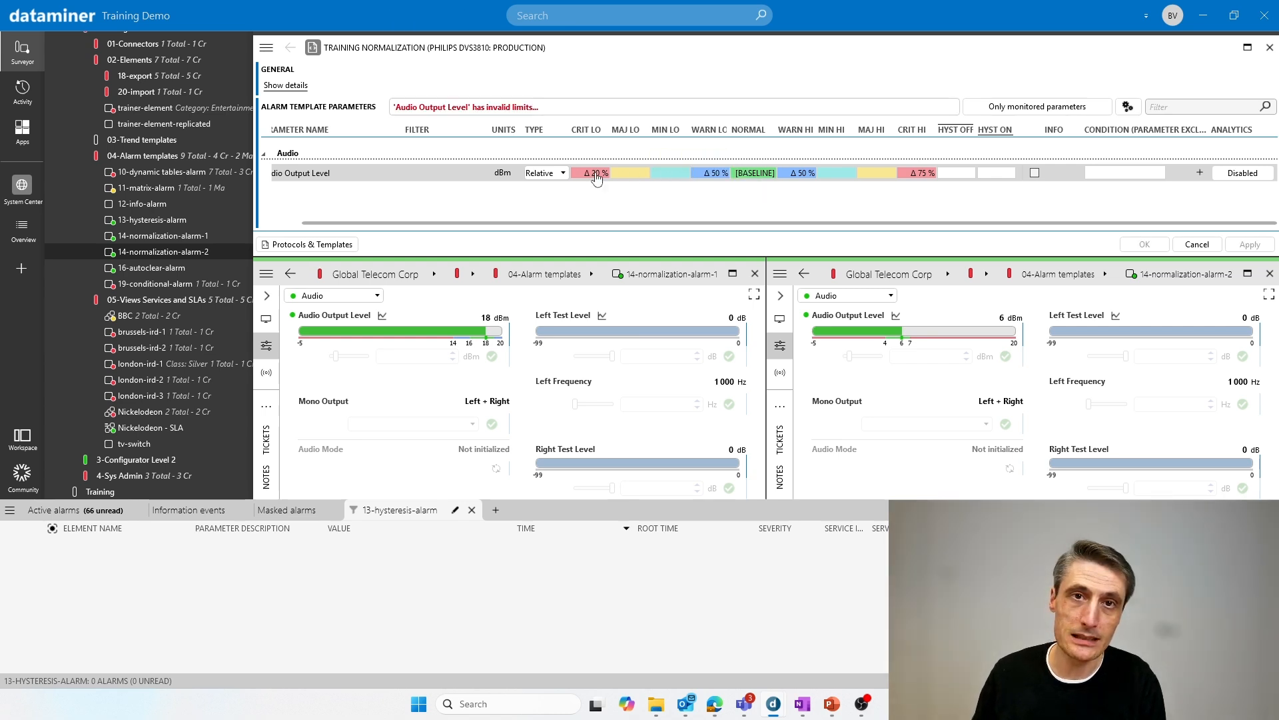
pyautogui.click(595, 174)
pyautogui.write('75')
pyautogui.press('Return')
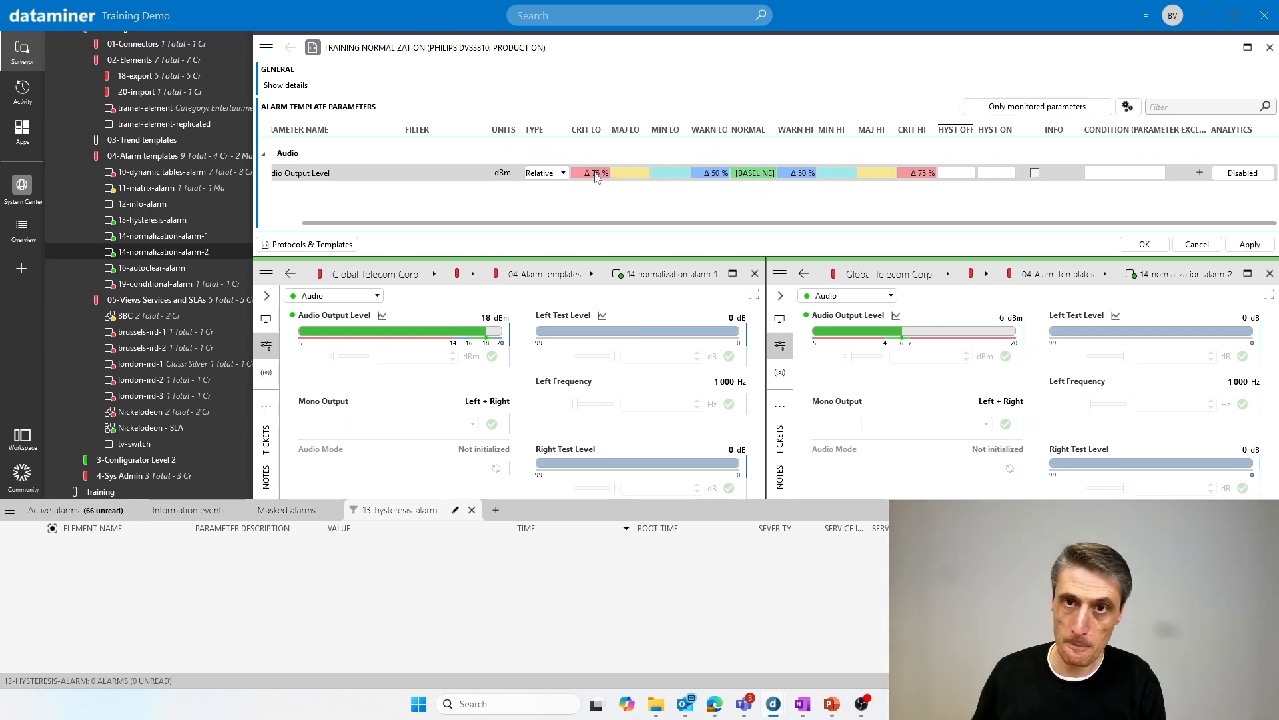
pyautogui.click(1249, 245)
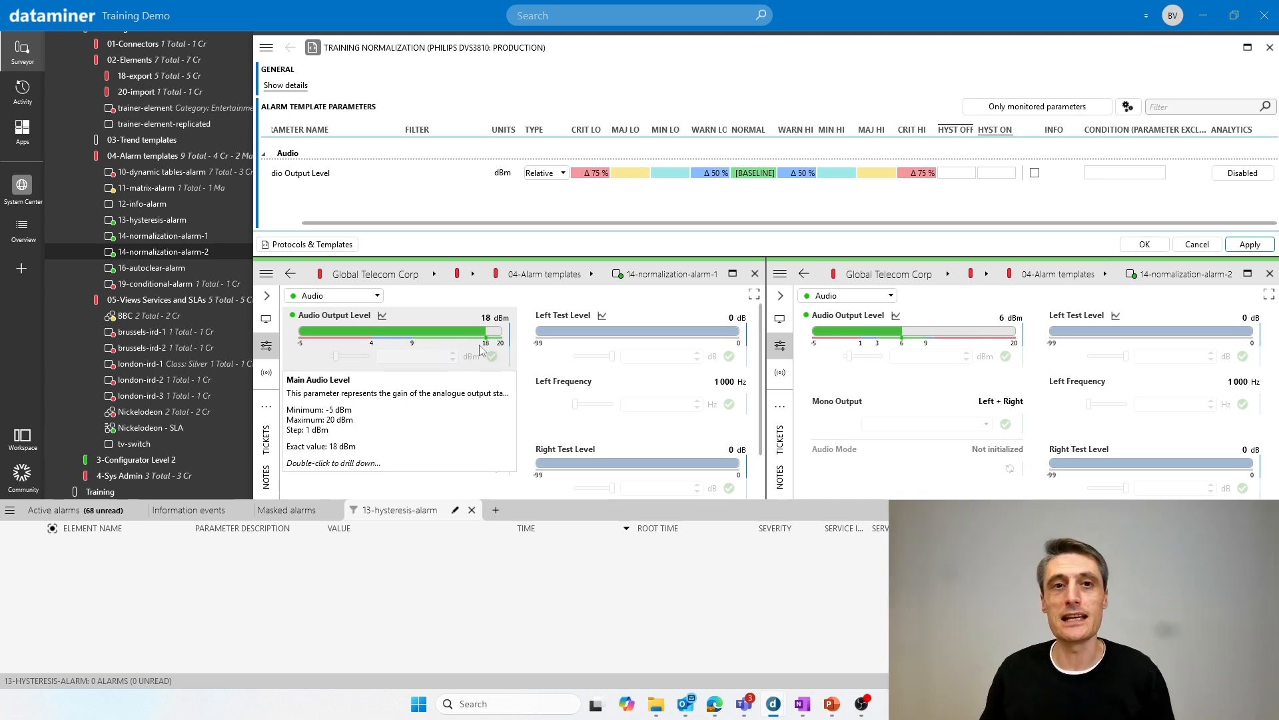
pyautogui.scroll(-1, 477, 343)
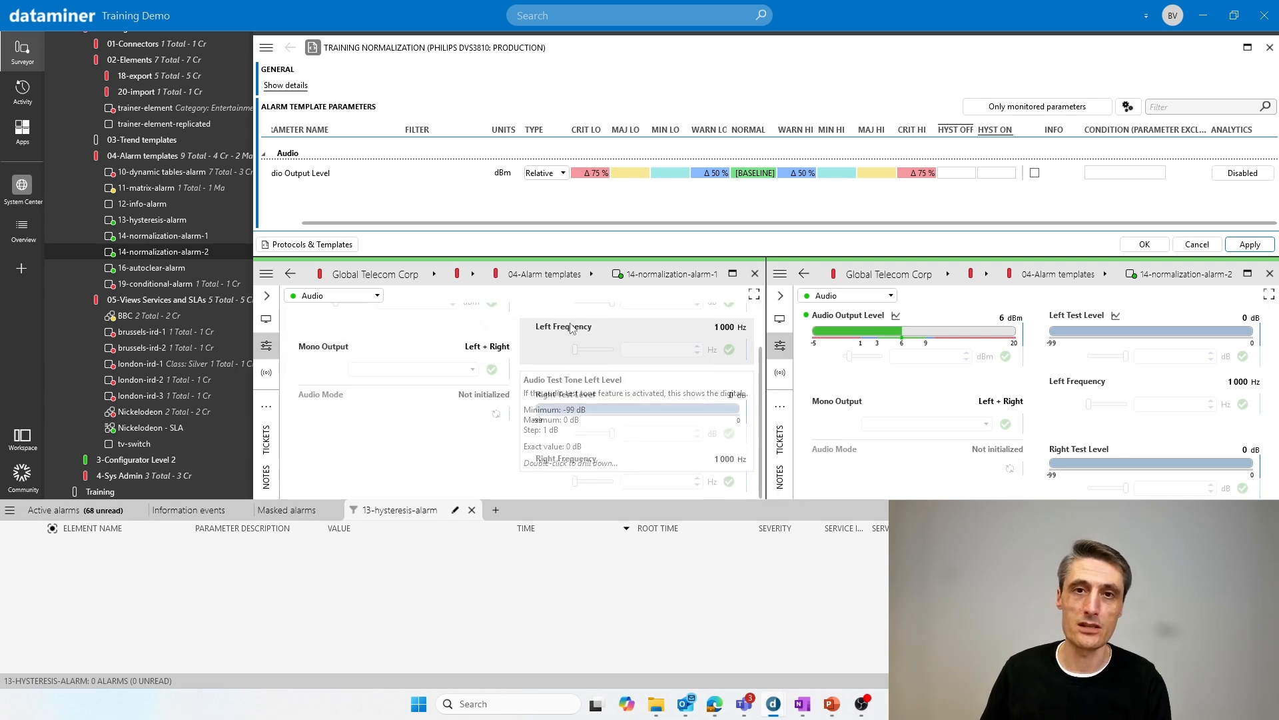
pyautogui.scroll(1, 470, 358)
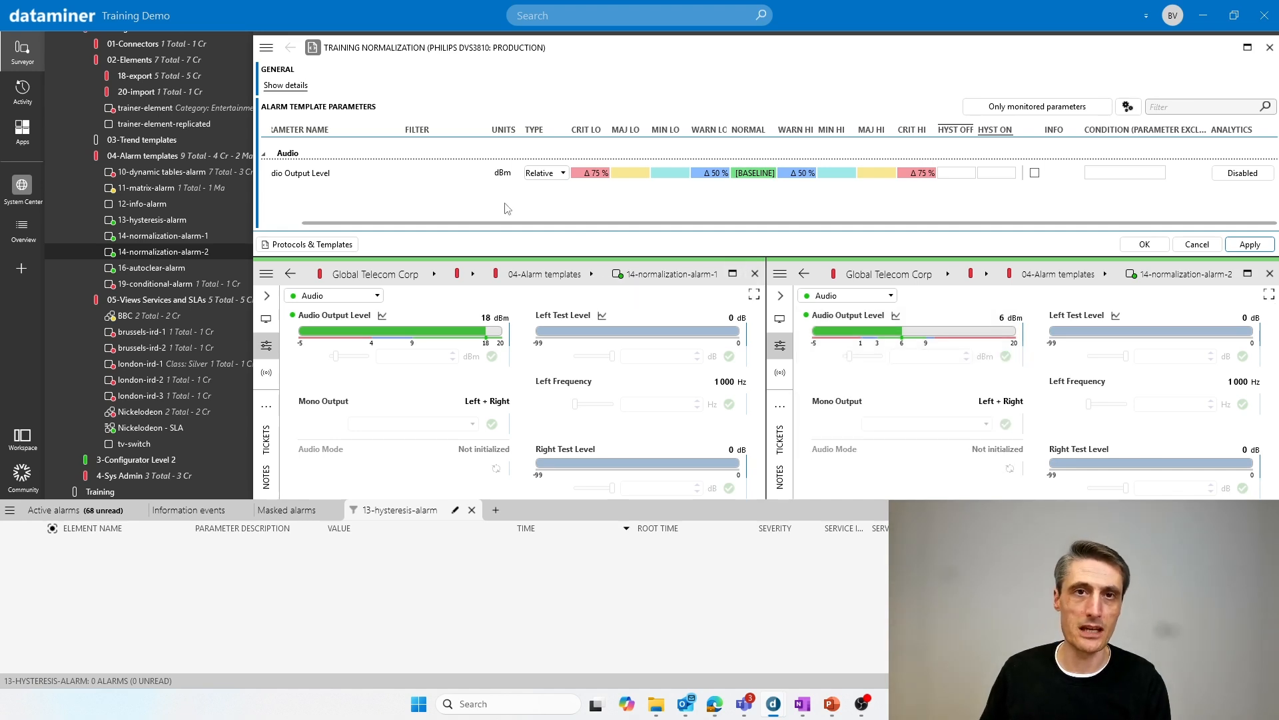
# Change the Audio Output Level threshold type to Absolute and set warning low to 3 and critical low to 6.
pyautogui.click(546, 173)
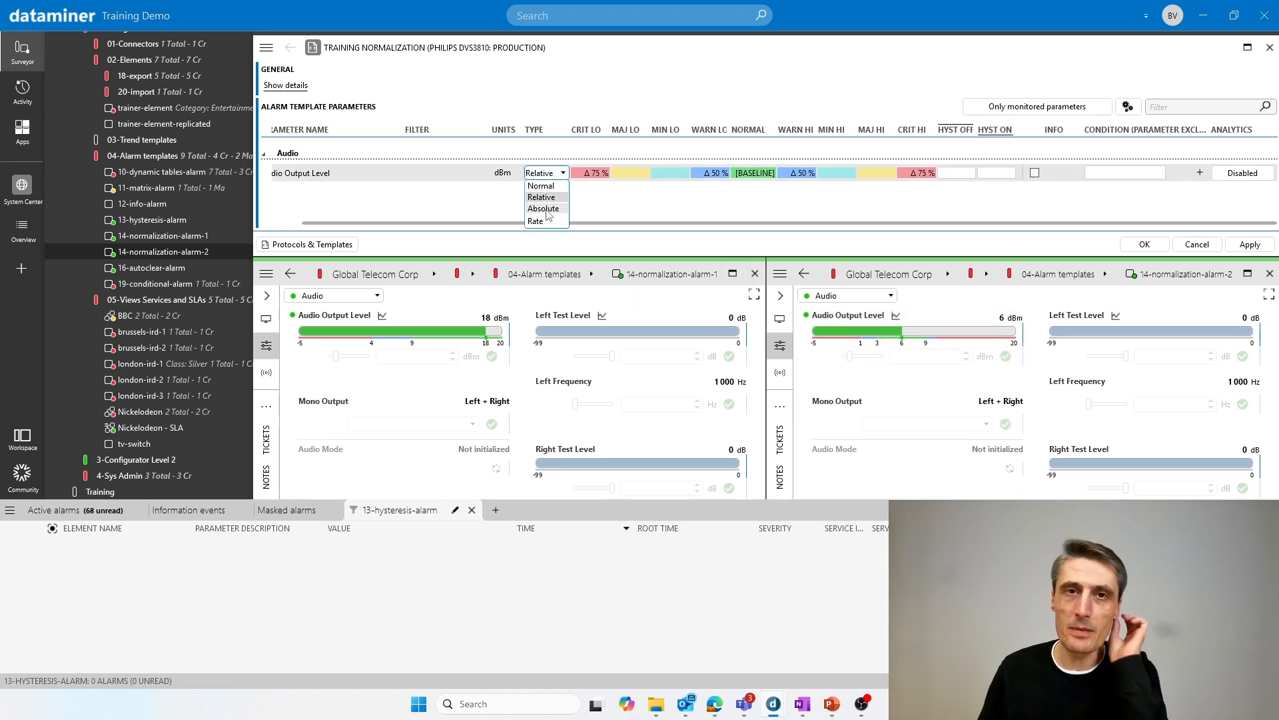
pyautogui.click(563, 210)
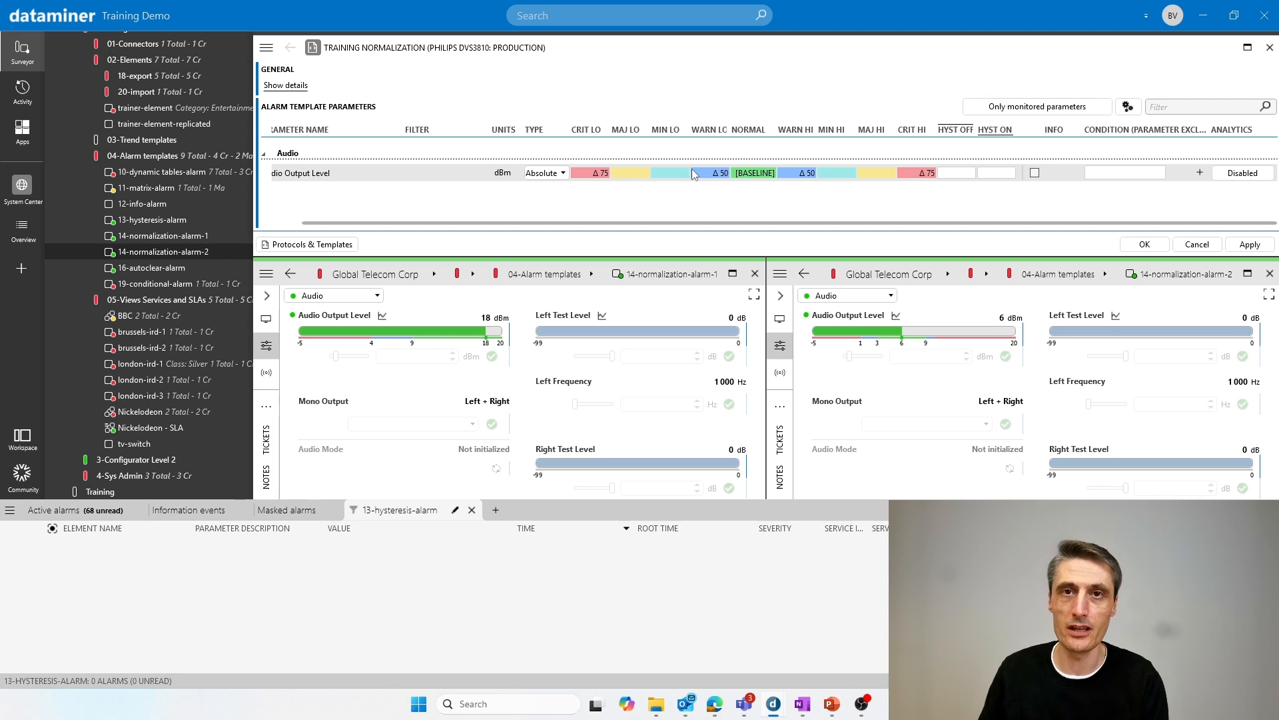
pyautogui.click(715, 174)
pyautogui.write('3')
pyautogui.press('Return')
pyautogui.click(600, 175)
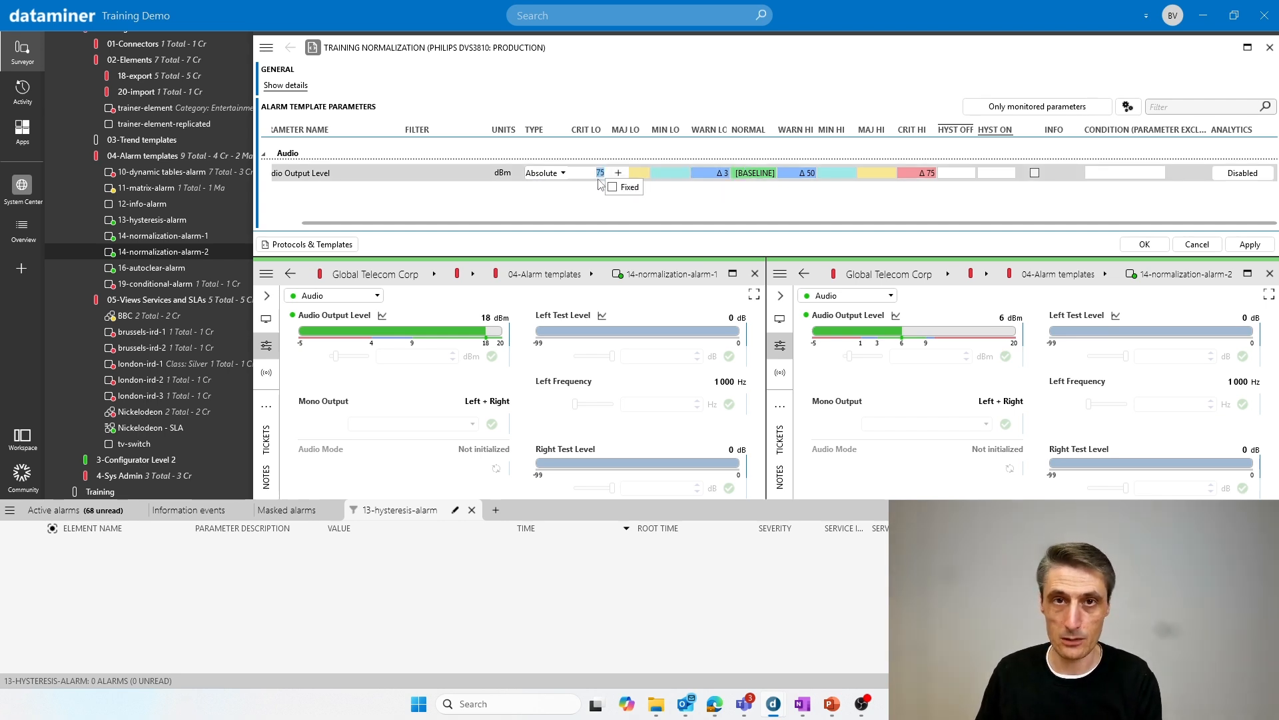
pyautogui.write('6')
pyautogui.press('Return')
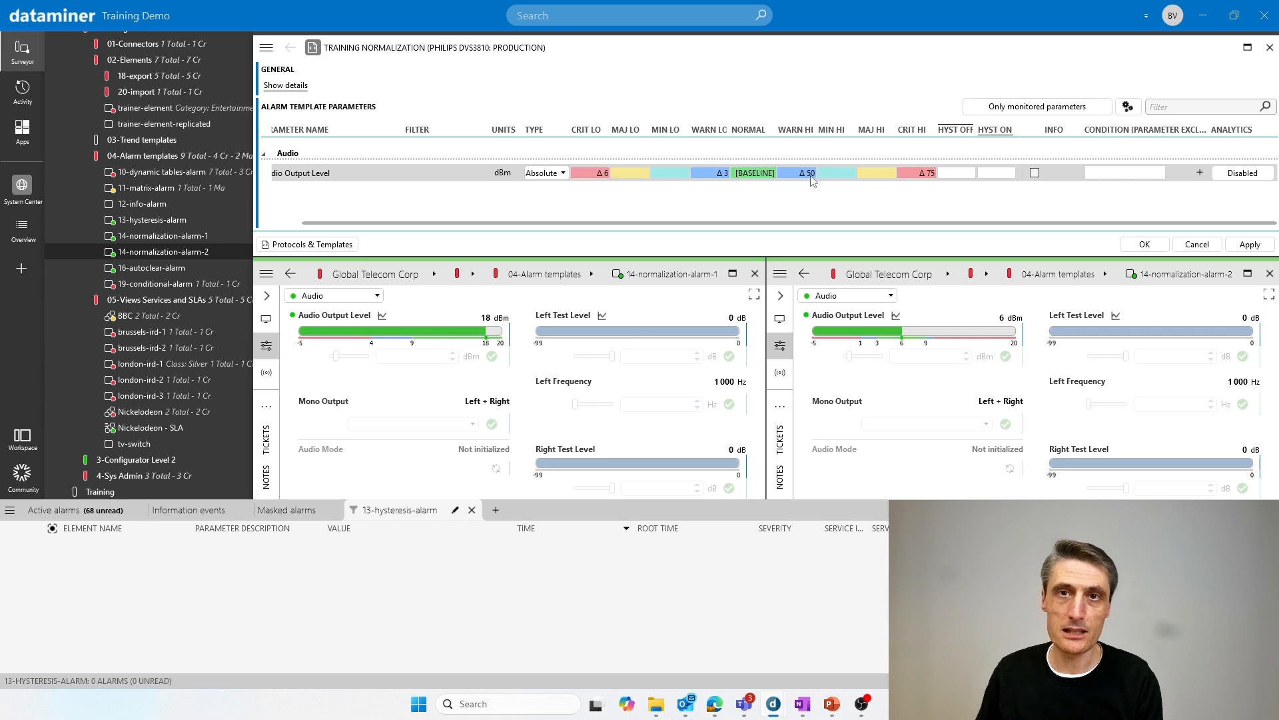
# Set the Audio Output Level warning high threshold to 3 and critical high to 6, and apply the template.
pyautogui.click(815, 175)
pyautogui.write('3')
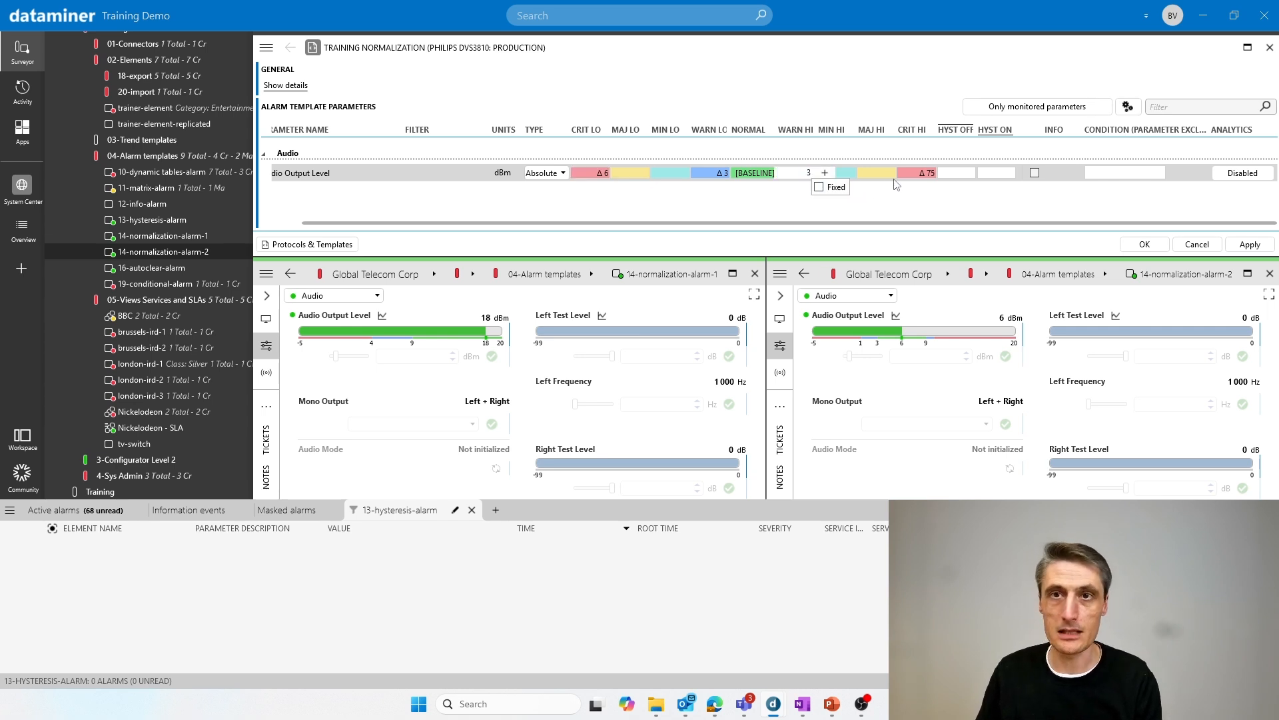
pyautogui.press('Return')
pyautogui.click(914, 174)
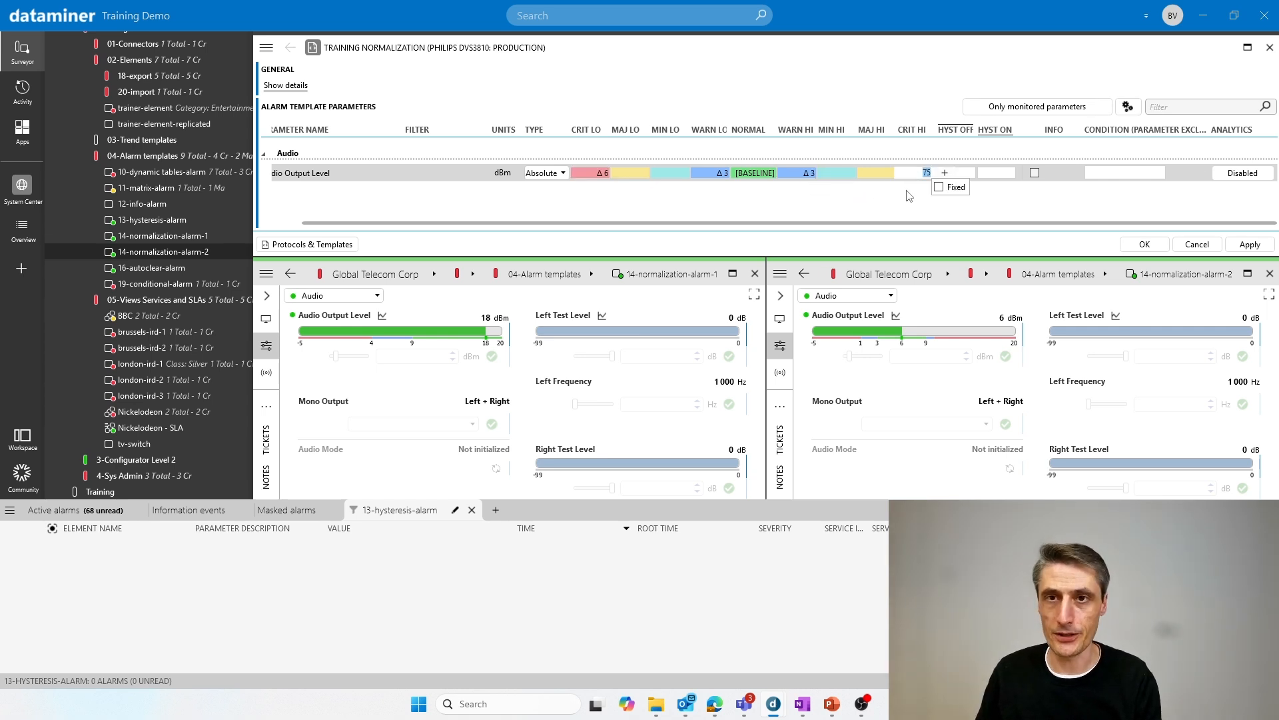
pyautogui.write('6')
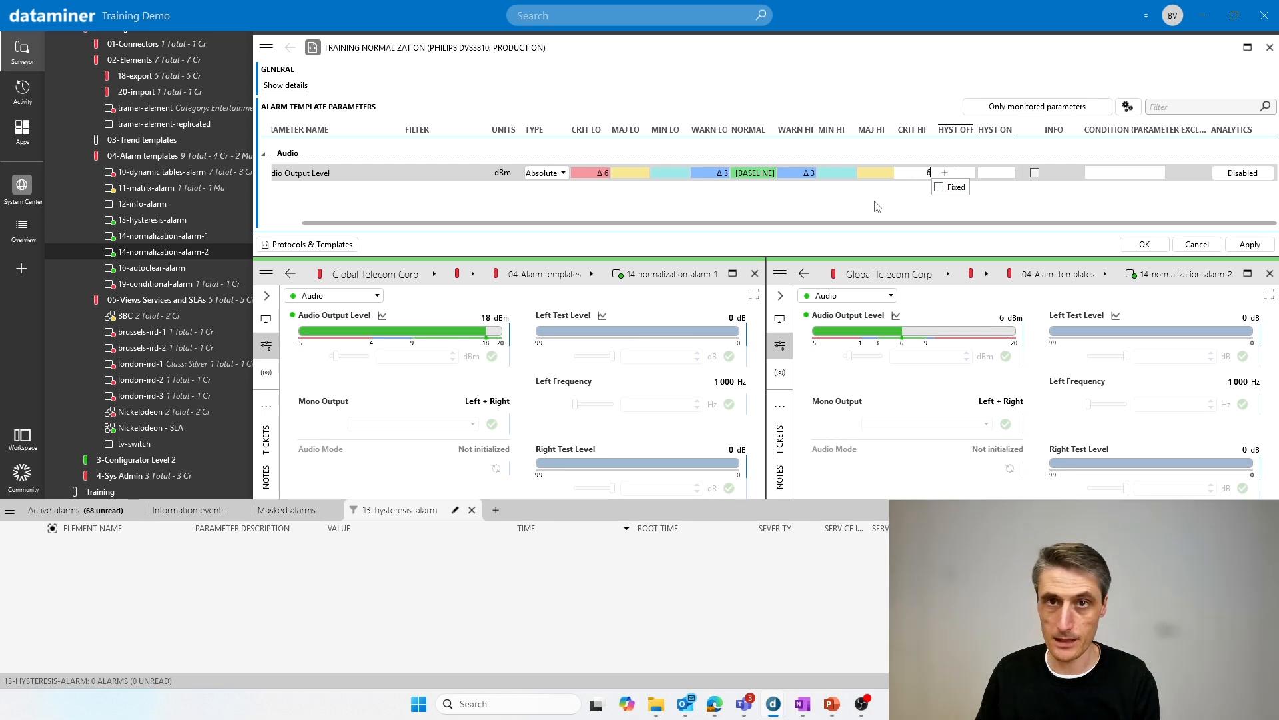
pyautogui.press('Return')
pyautogui.click(1243, 245)
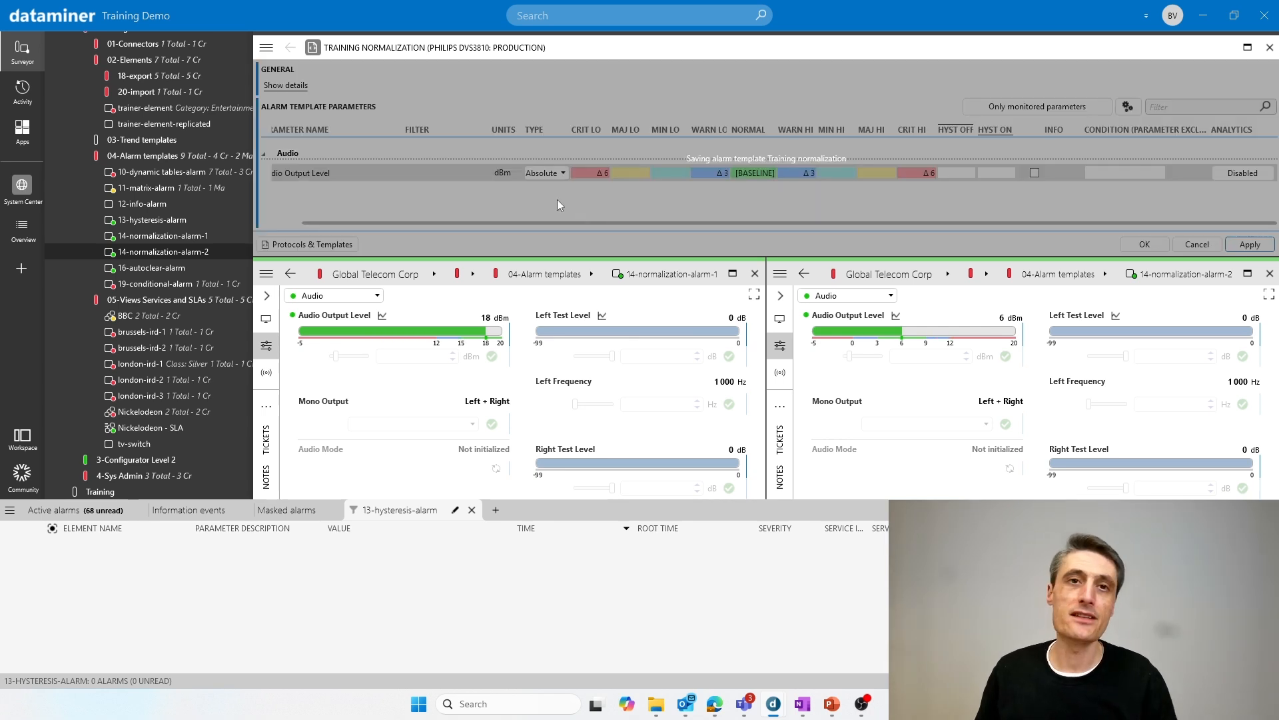
# Change the Audio Output Level threshold type to Rate and apply the template.
pyautogui.click(556, 174)
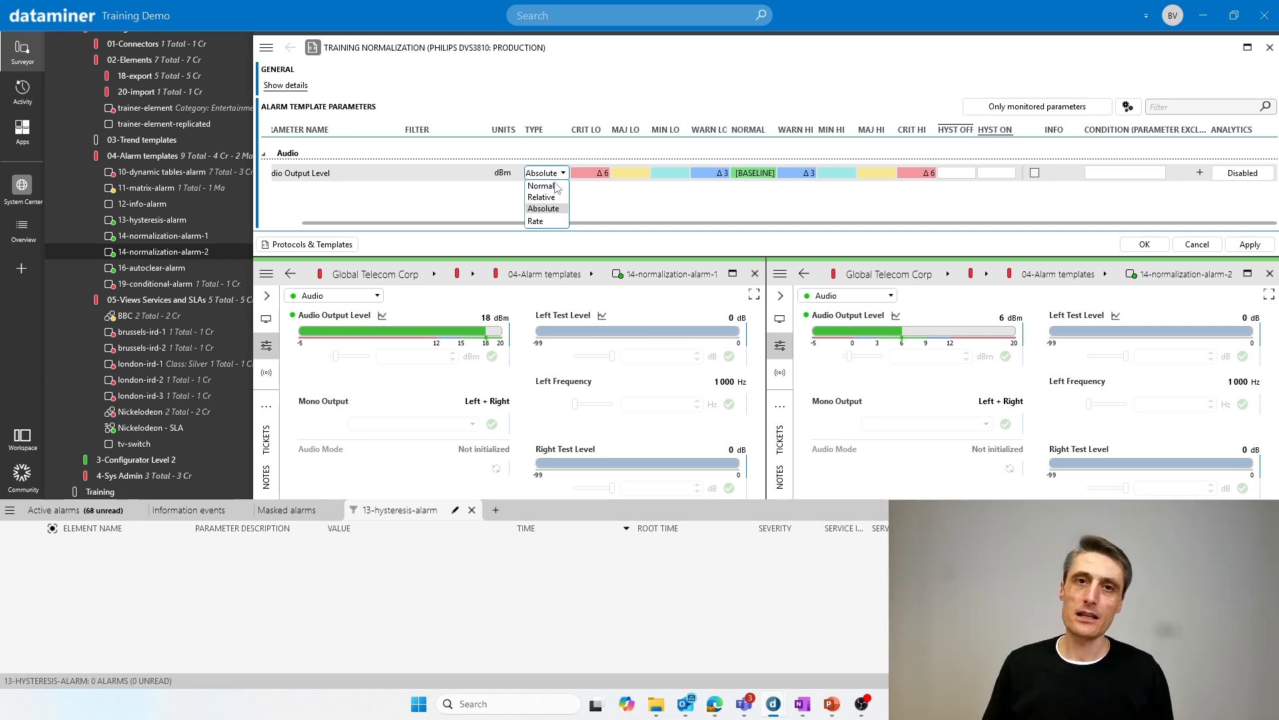
pyautogui.click(533, 221)
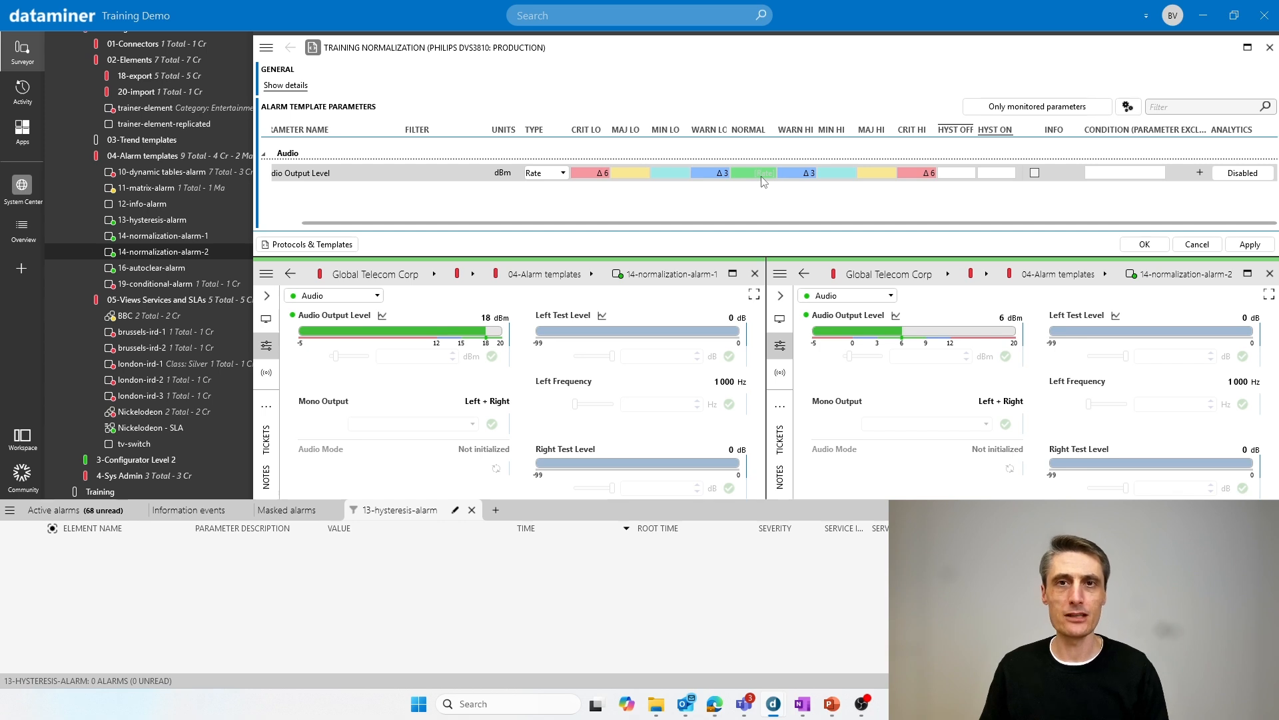
pyautogui.click(1248, 244)
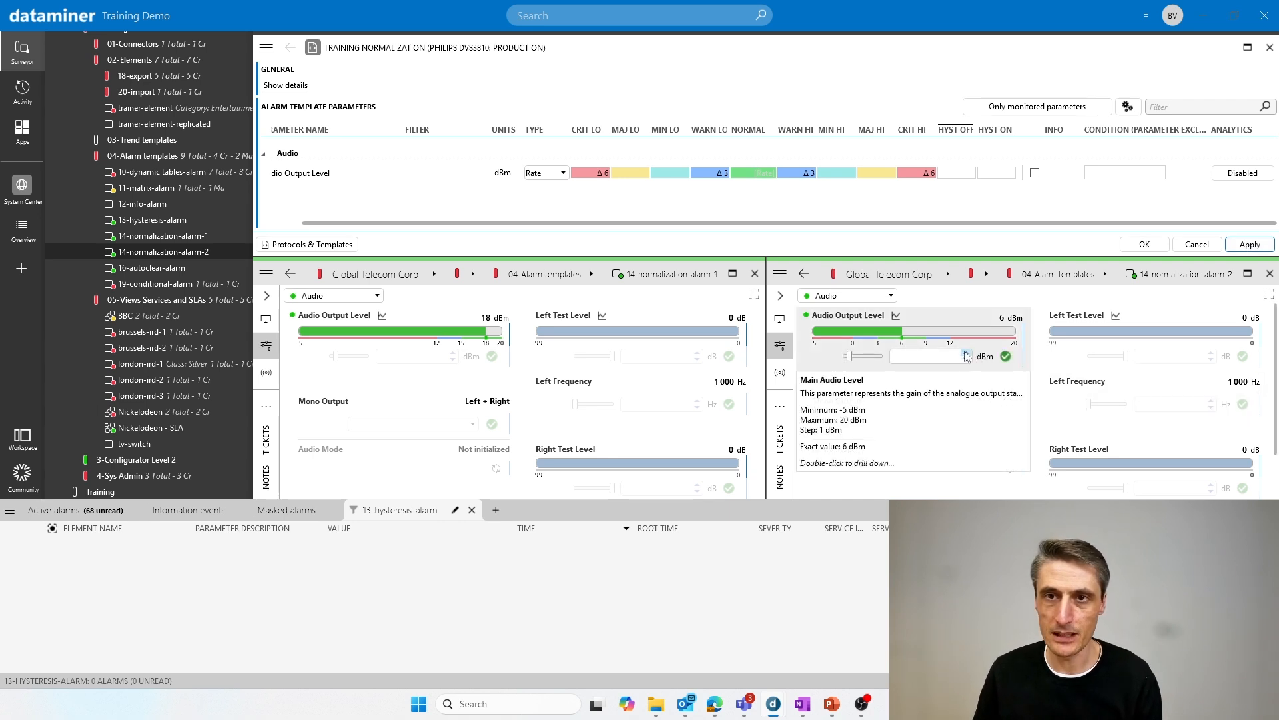
# Raise the Audio Output Level of 14-normalization-alarm-2 to 9 dBm.
pyautogui.click(967, 354)
pyautogui.click(967, 355)
pyautogui.click(967, 354)
pyautogui.click(1006, 356)
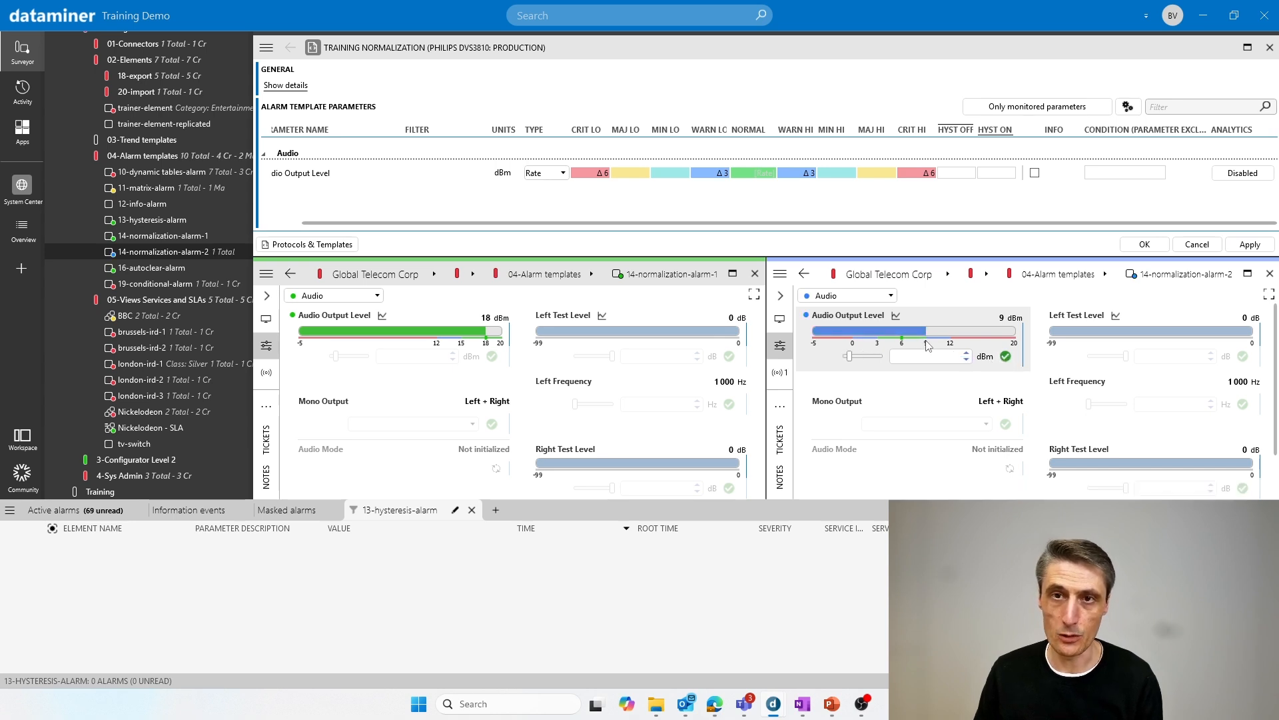
pyautogui.moveTo(931, 403)
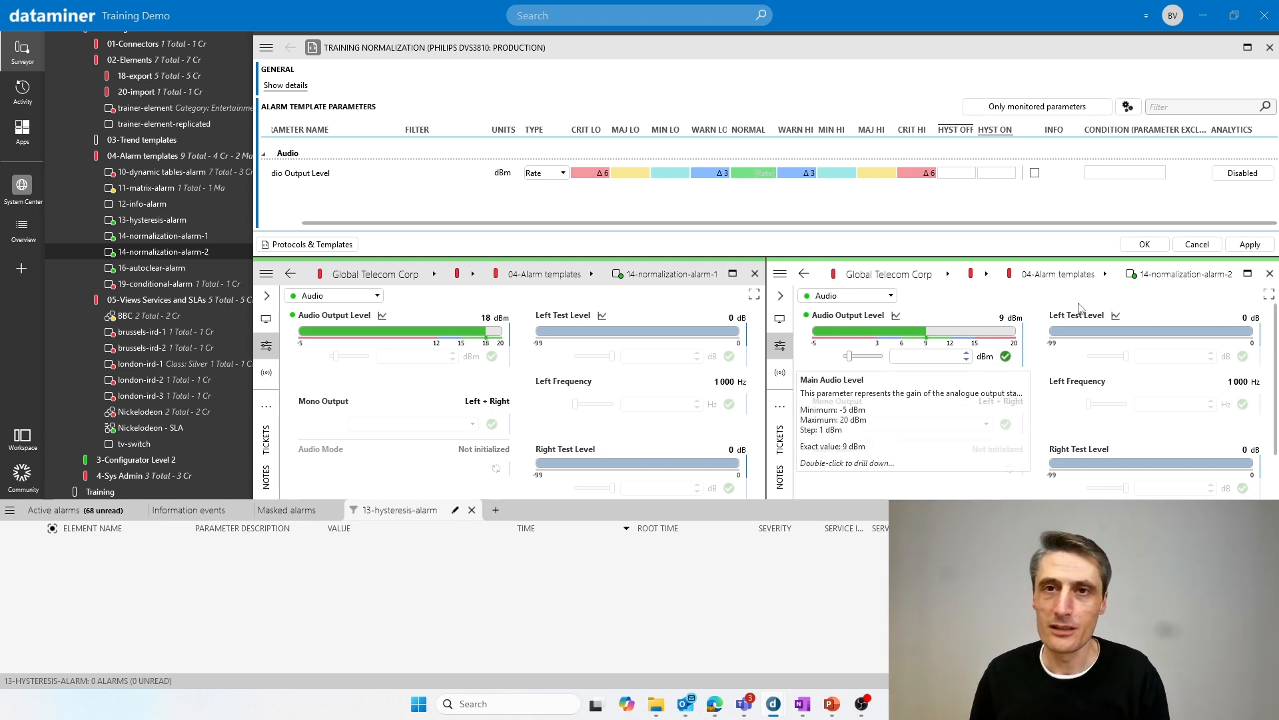
# Clear the warning high and warning low thresholds of Audio Output Level and apply the template.
pyautogui.click(803, 174)
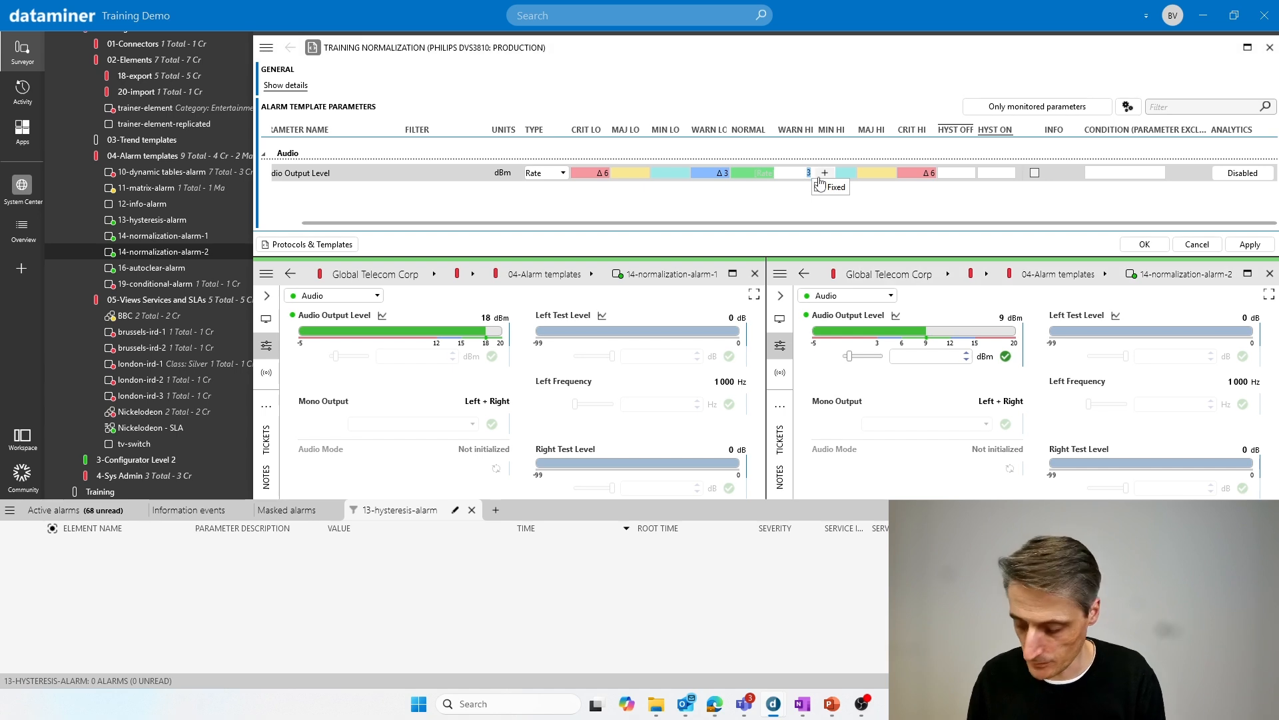
pyautogui.click(718, 175)
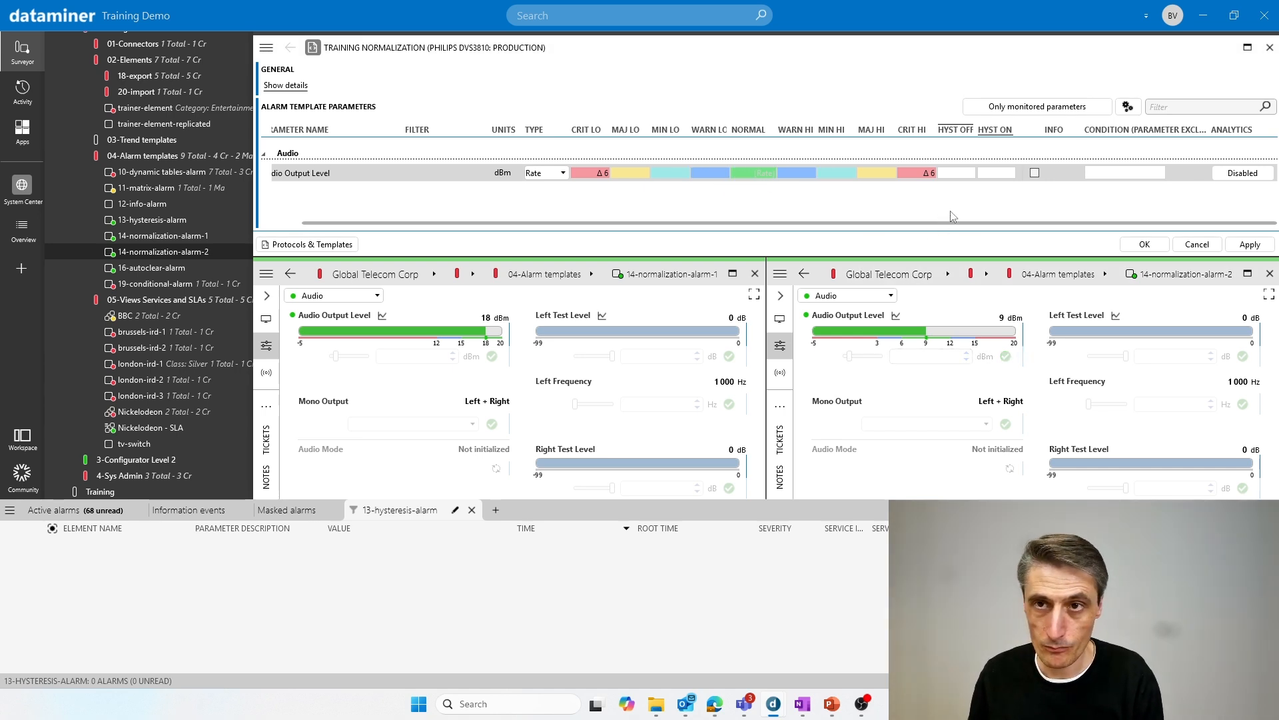
pyautogui.click(1244, 246)
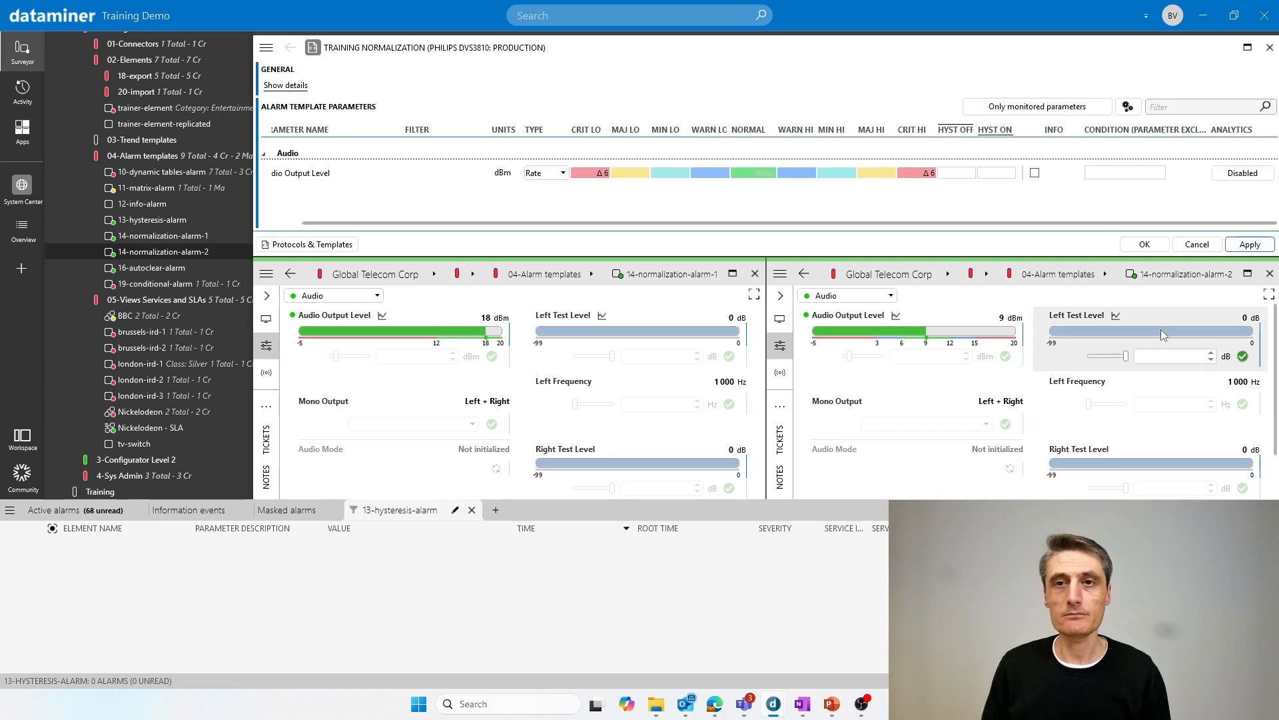
# Raise the Audio Output Level of 14-normalization-alarm-2 in successive steps to 12, 15 and 18 dBm.
pyautogui.moveTo(1161, 329)
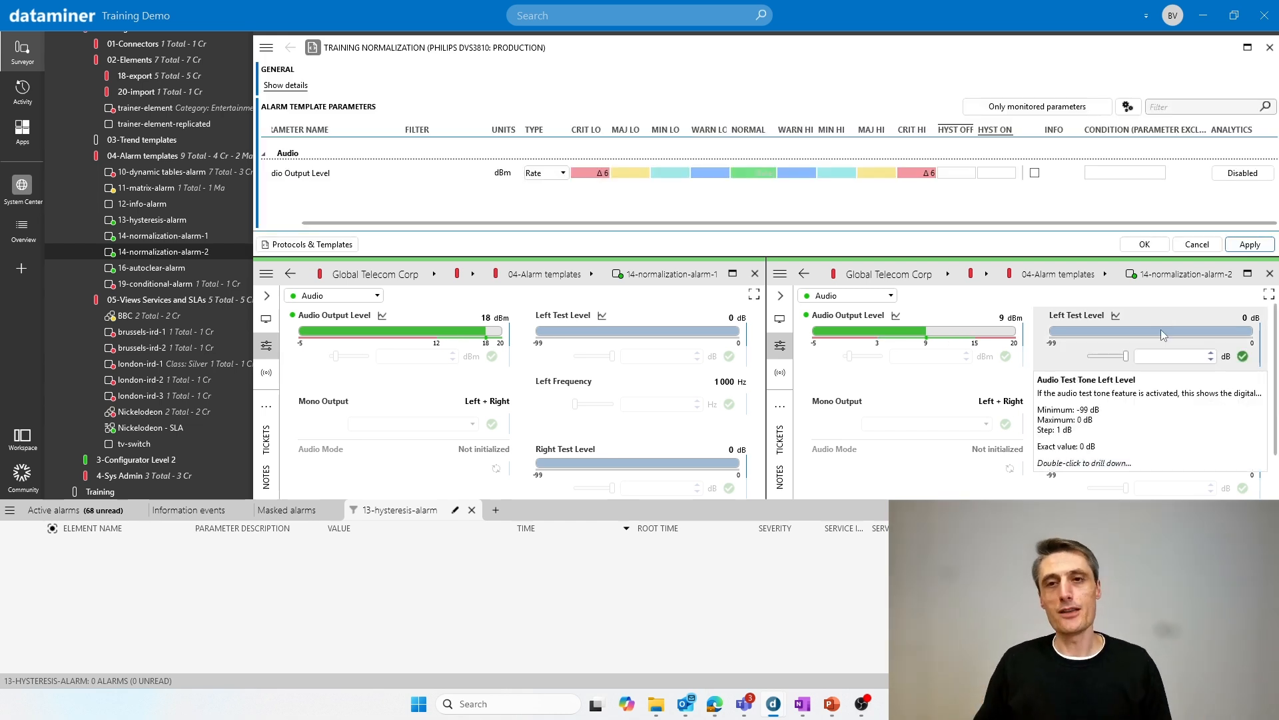
pyautogui.moveTo(957, 325)
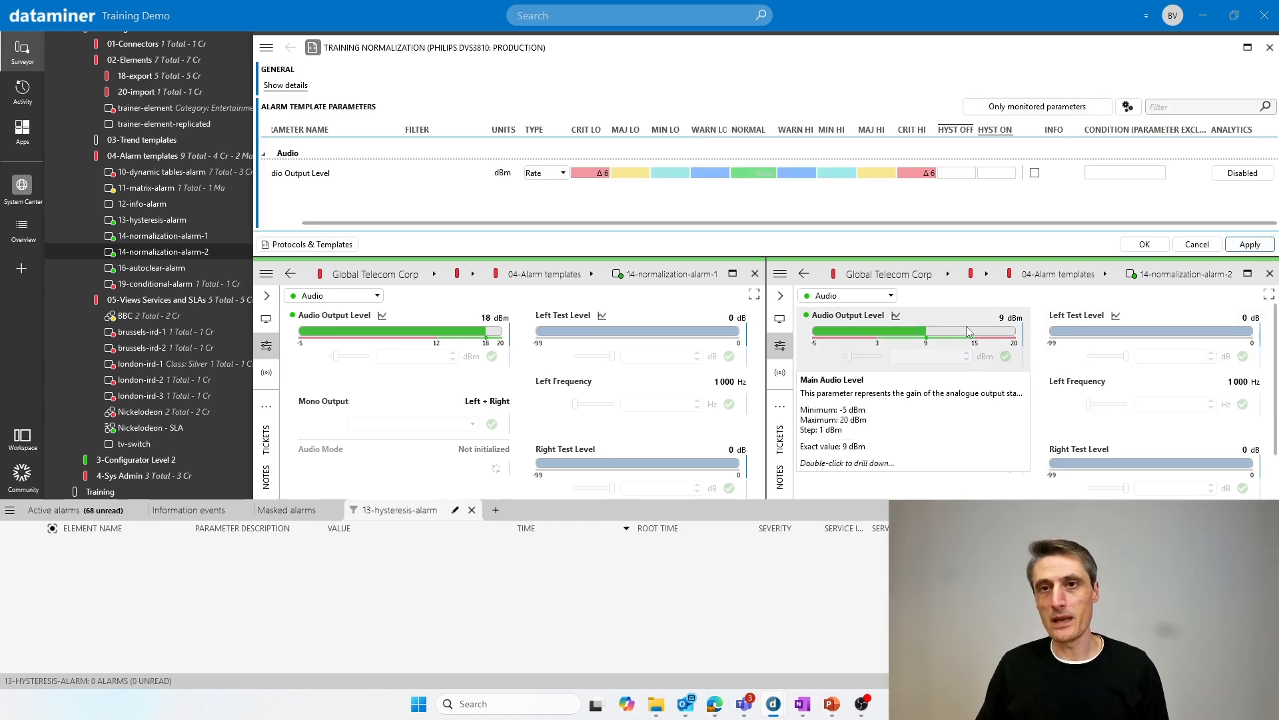
pyautogui.click(935, 363)
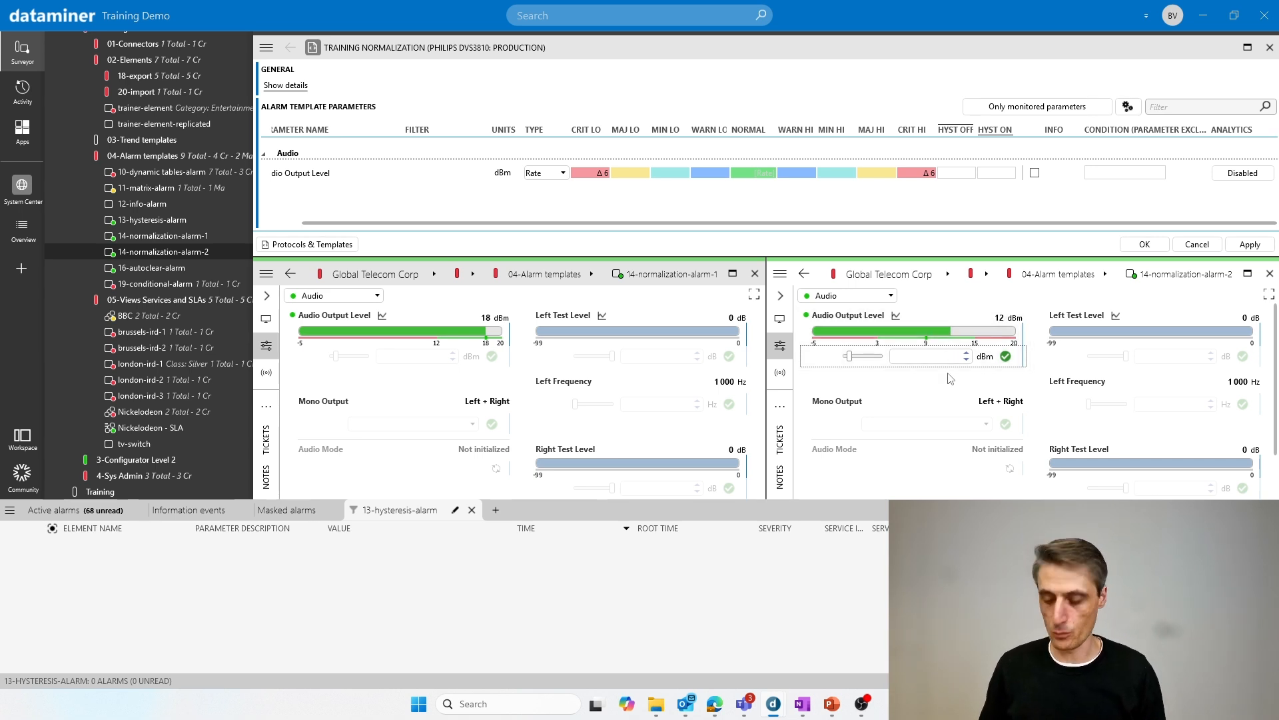
pyautogui.click(949, 360)
pyautogui.write('15')
pyautogui.press('Return')
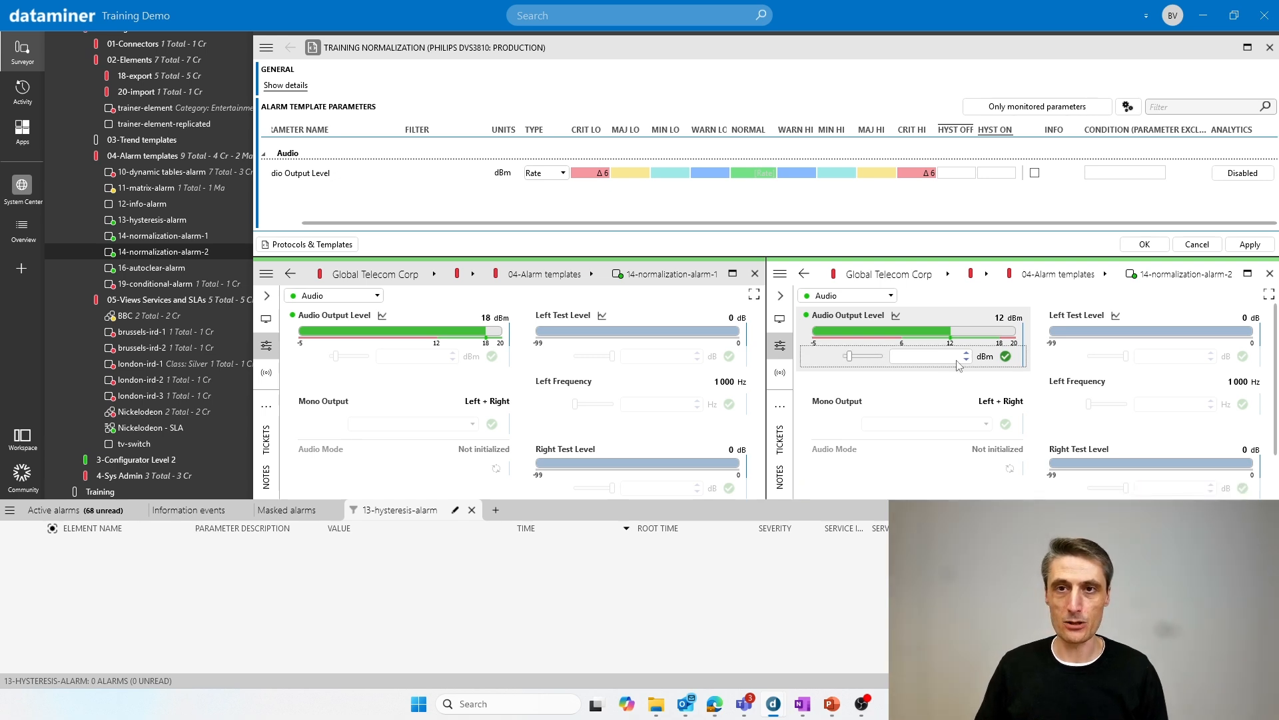
pyautogui.click(955, 355)
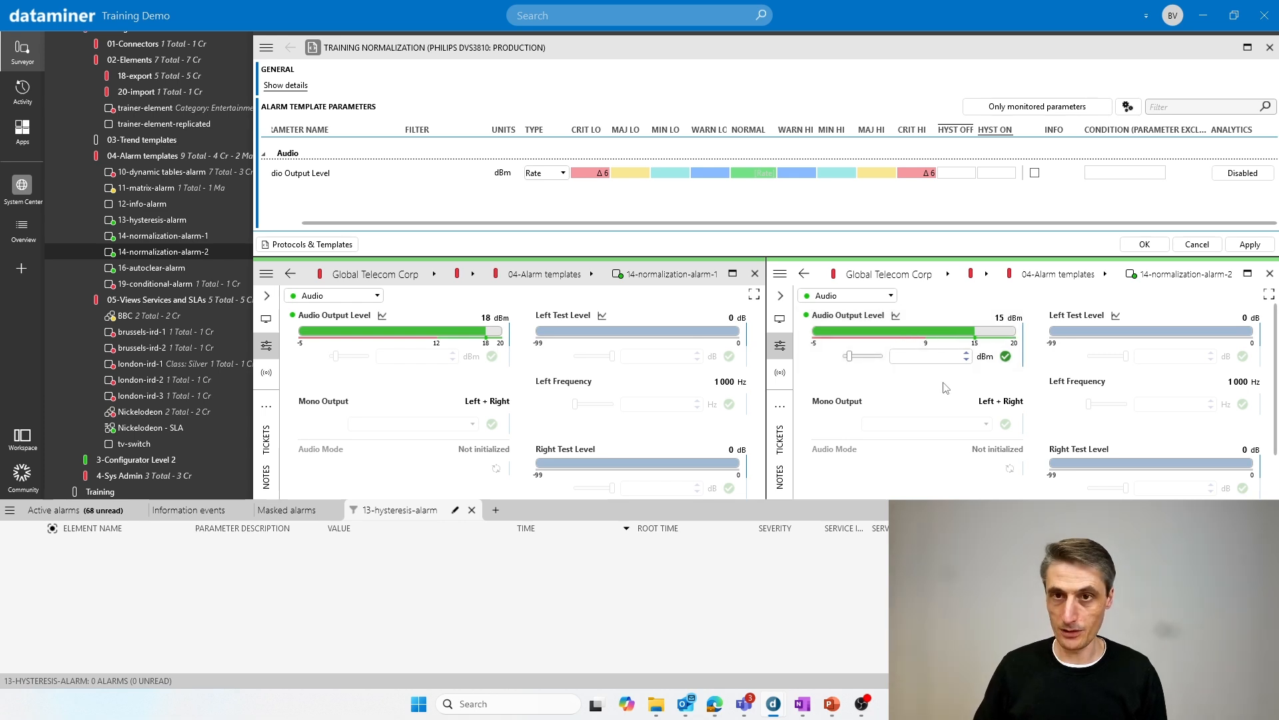
pyautogui.write('18')
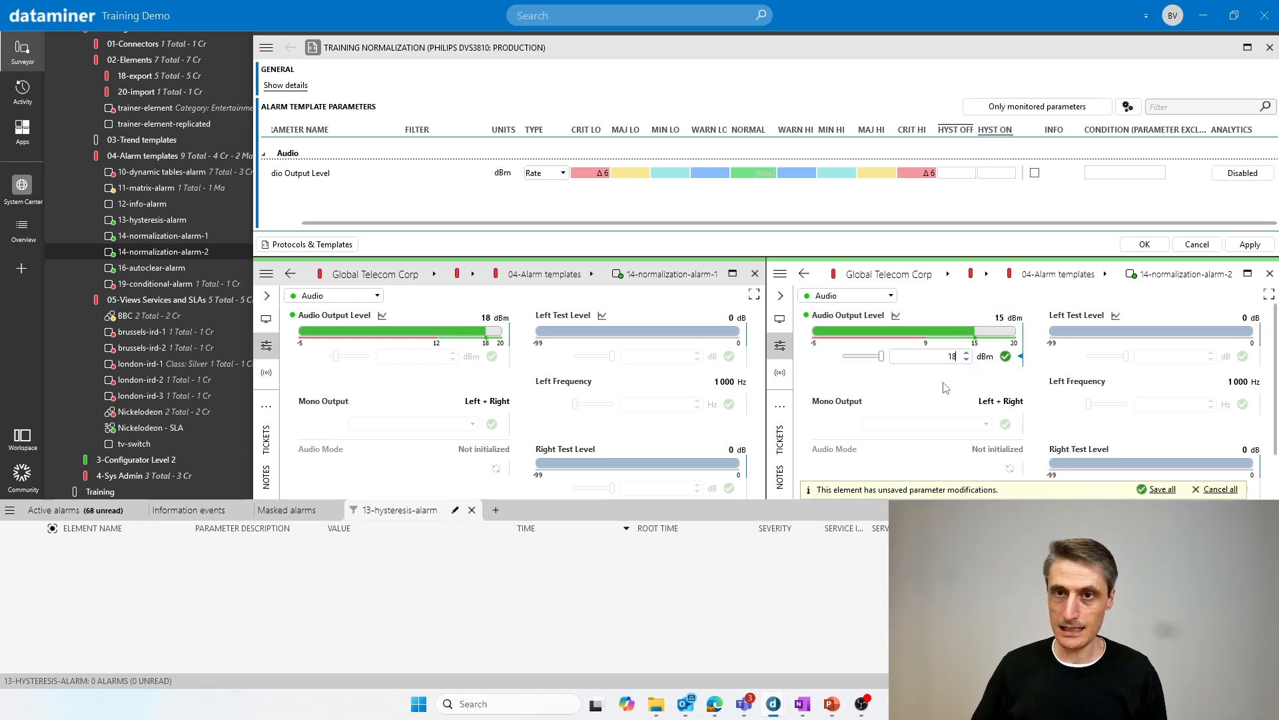
pyautogui.click(1006, 357)
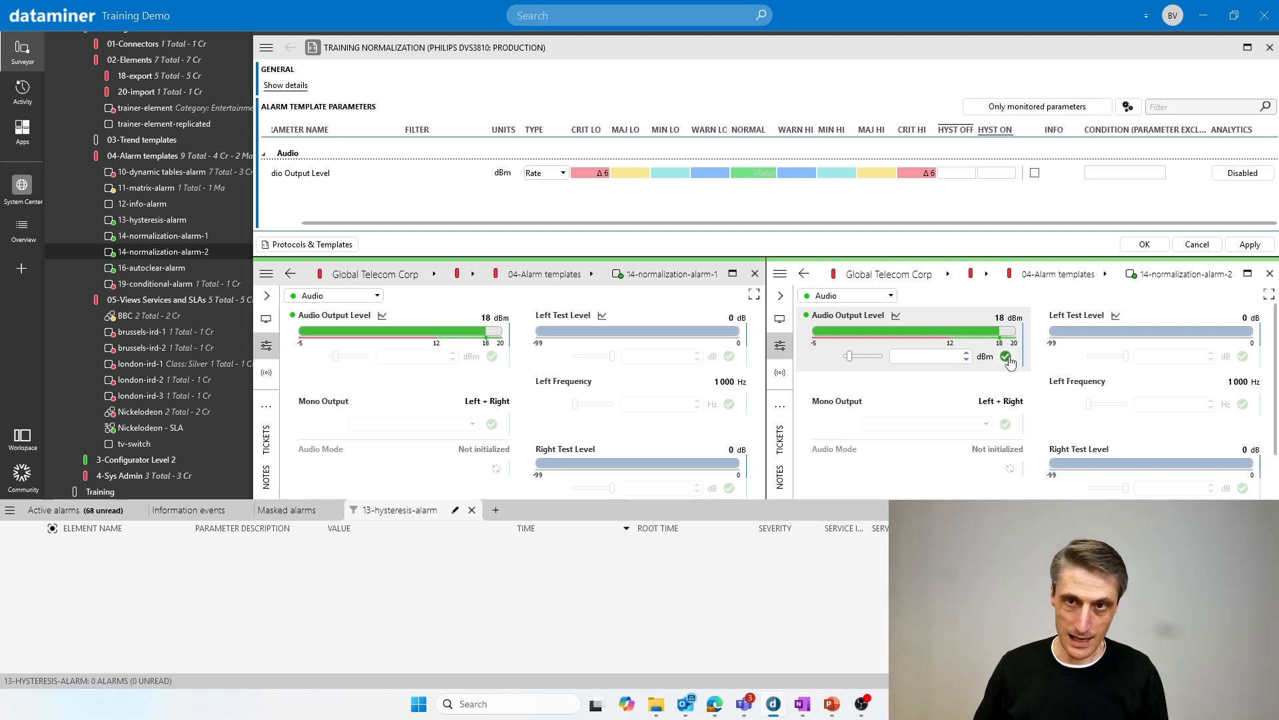
# Lower the Audio Output Level of 14-normalization-alarm-2 in successive steps to 15, 12 and 9 dBm.
pyautogui.click(966, 359)
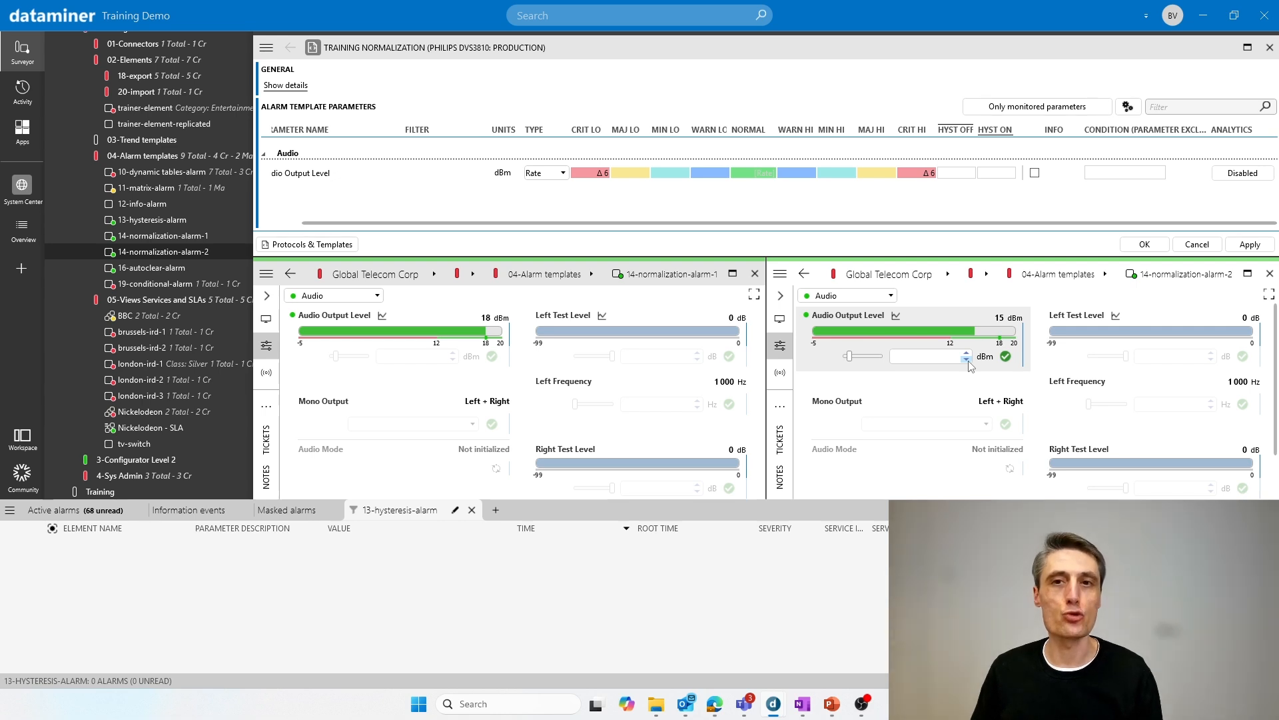
pyautogui.click(966, 359)
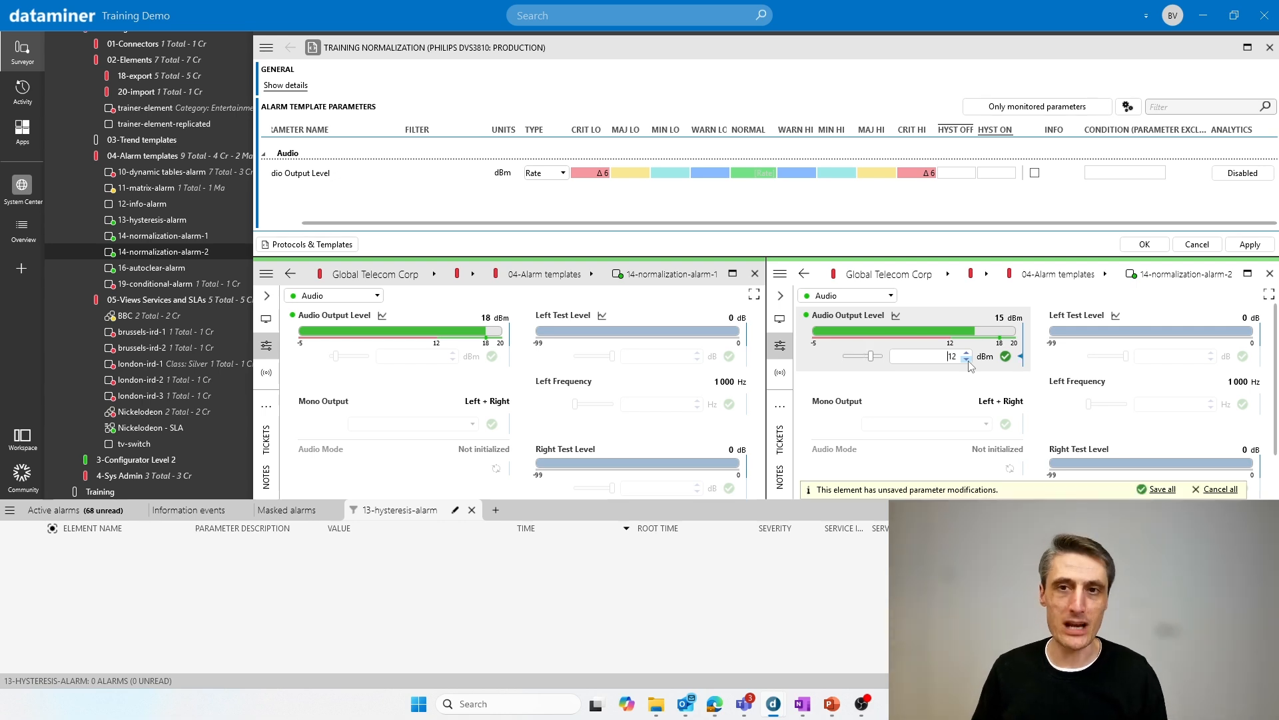
pyautogui.click(1005, 358)
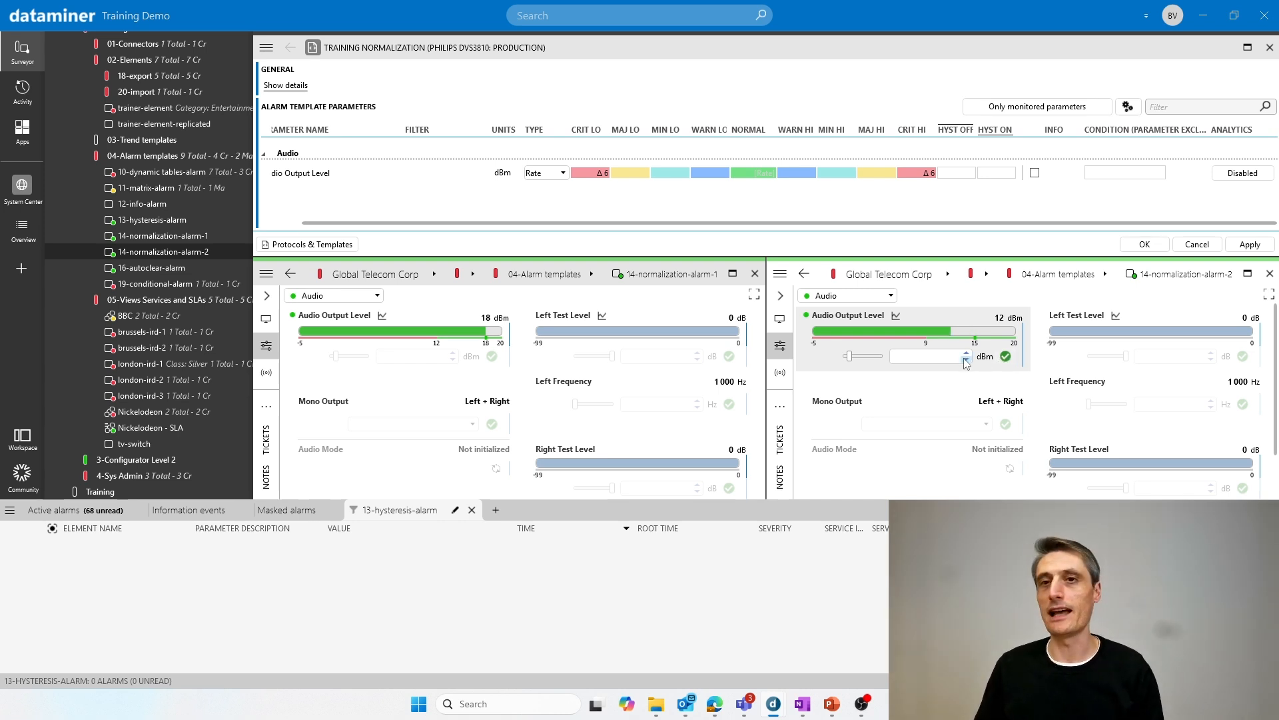
pyautogui.click(967, 359)
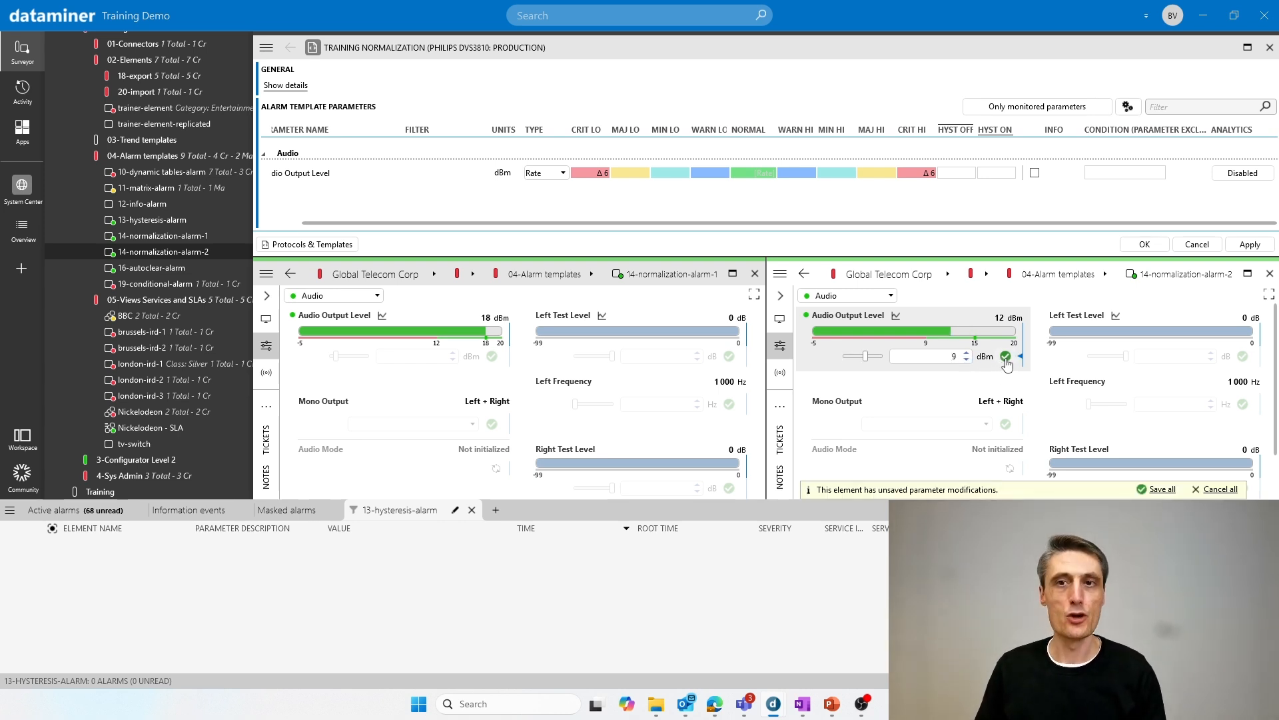
pyautogui.click(1006, 358)
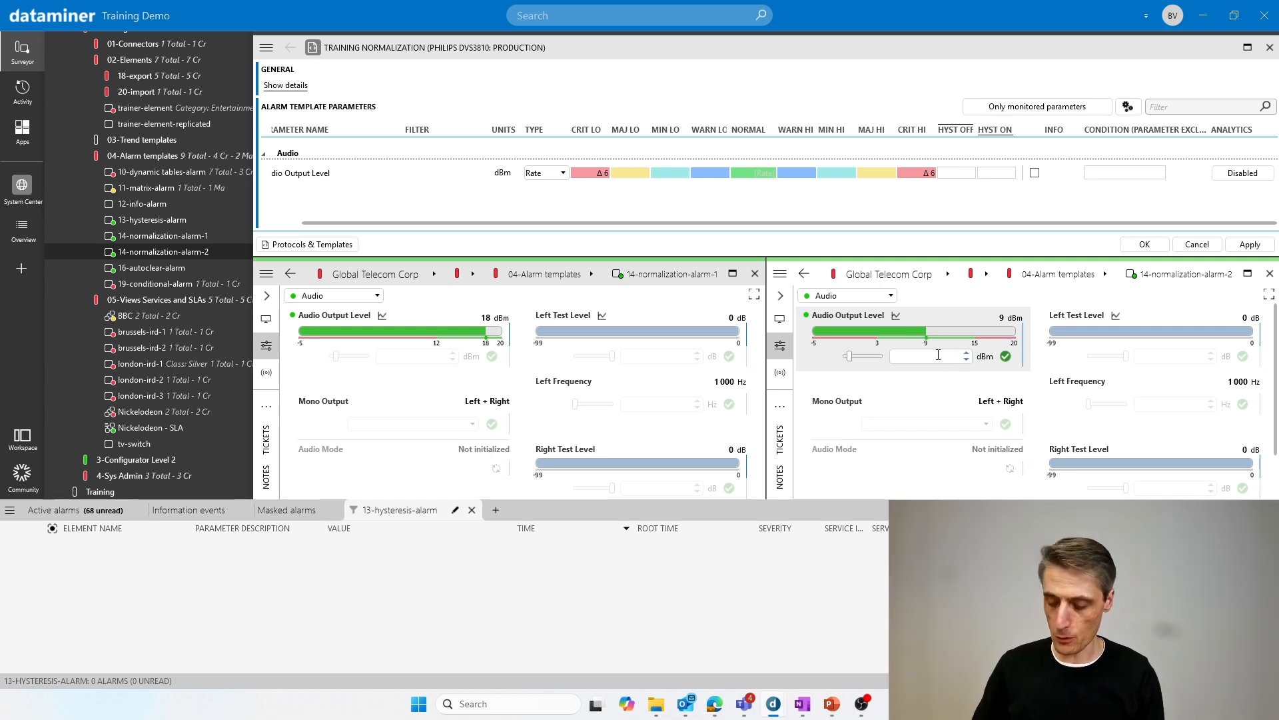
# Set the Audio Output Level of 14-normalization-alarm-2 directly to 15 dBm, and open the active alarms list with the trainer-element alarm collapsed.
pyautogui.write('15')
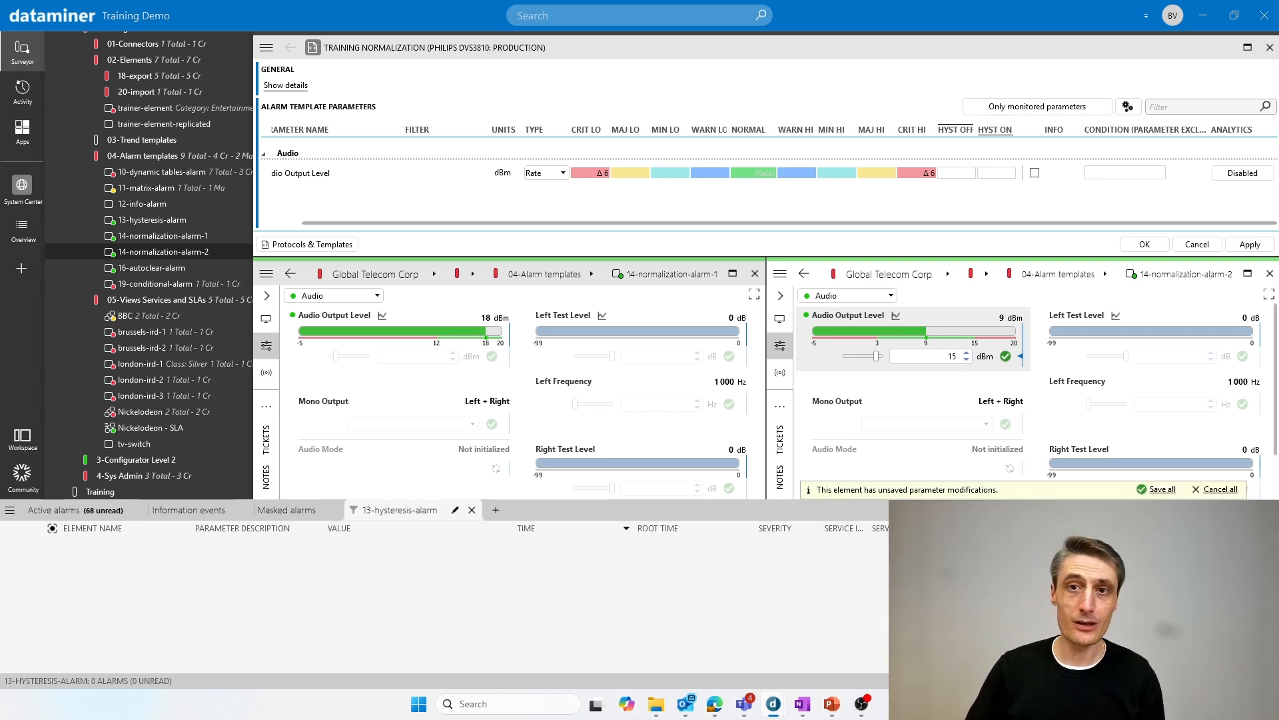
pyautogui.click(1006, 357)
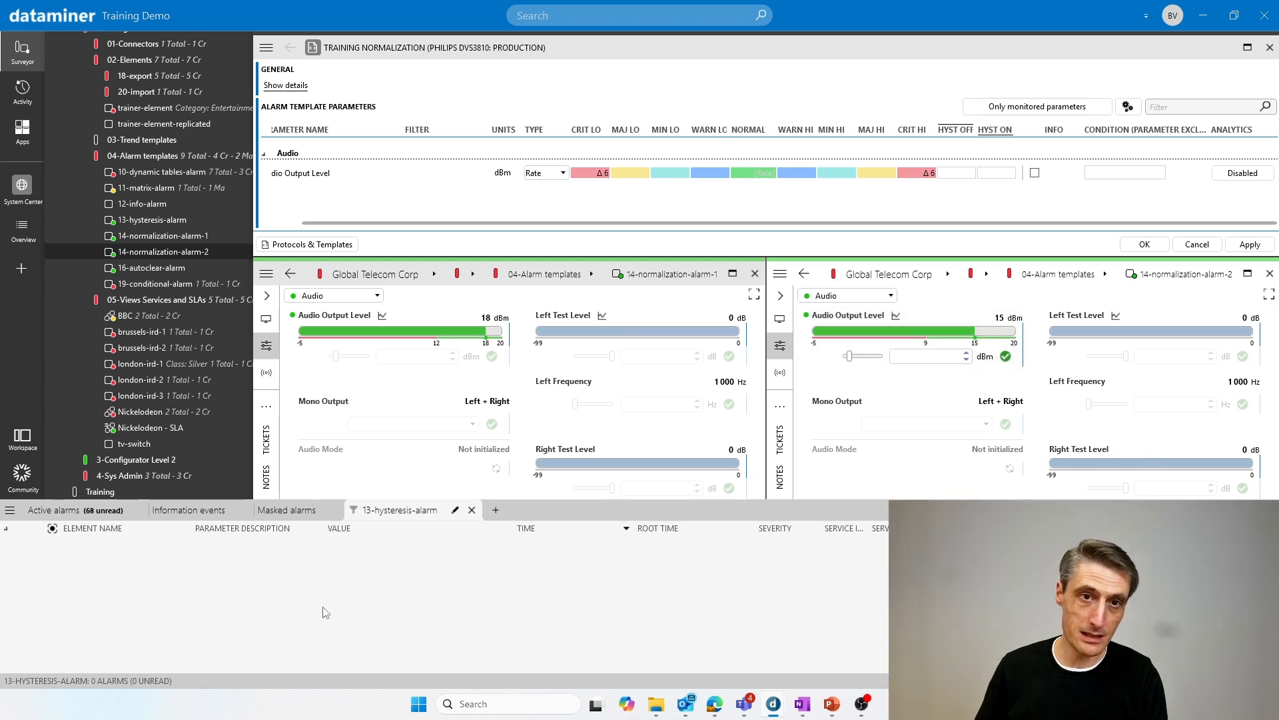
pyautogui.click(67, 511)
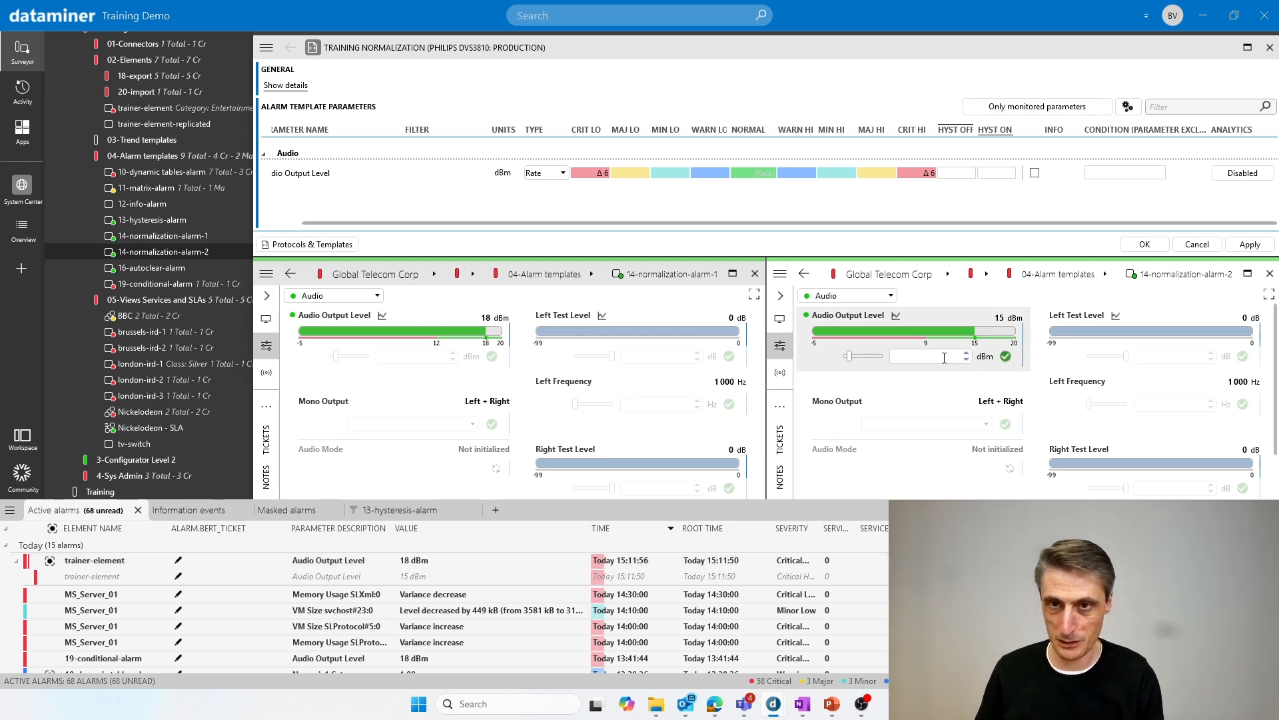
pyautogui.press('Return')
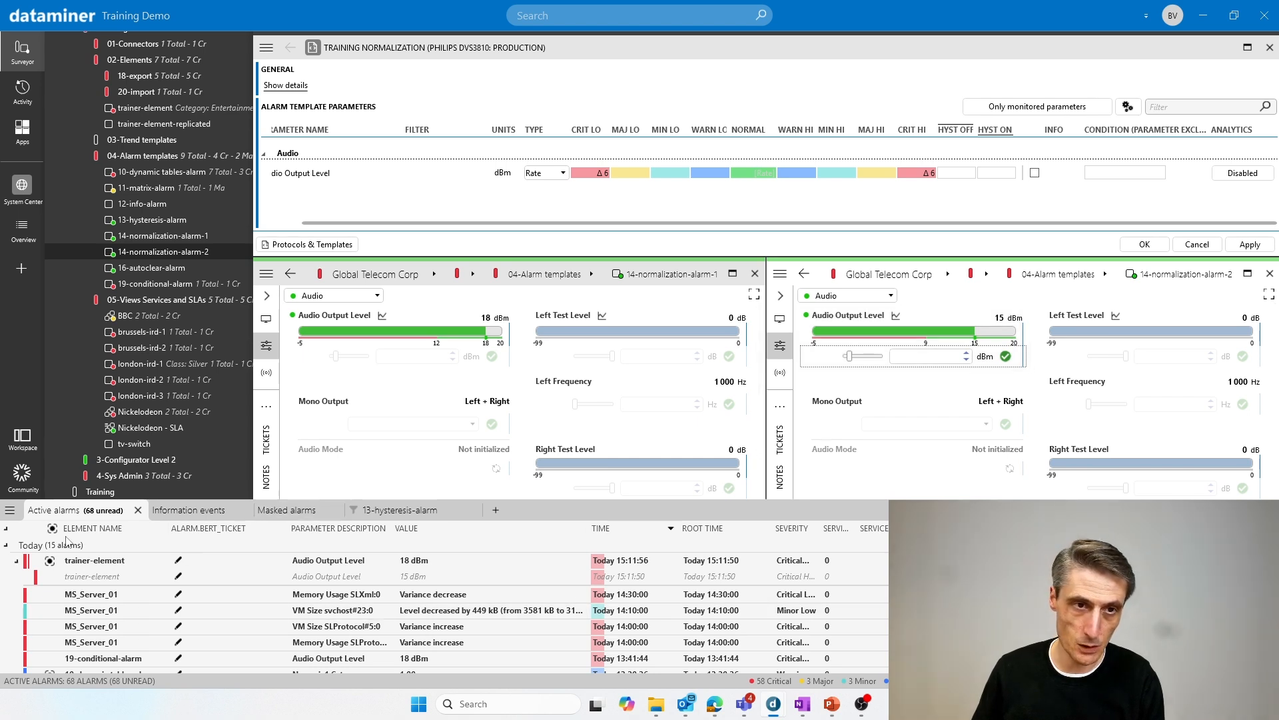
pyautogui.click(16, 560)
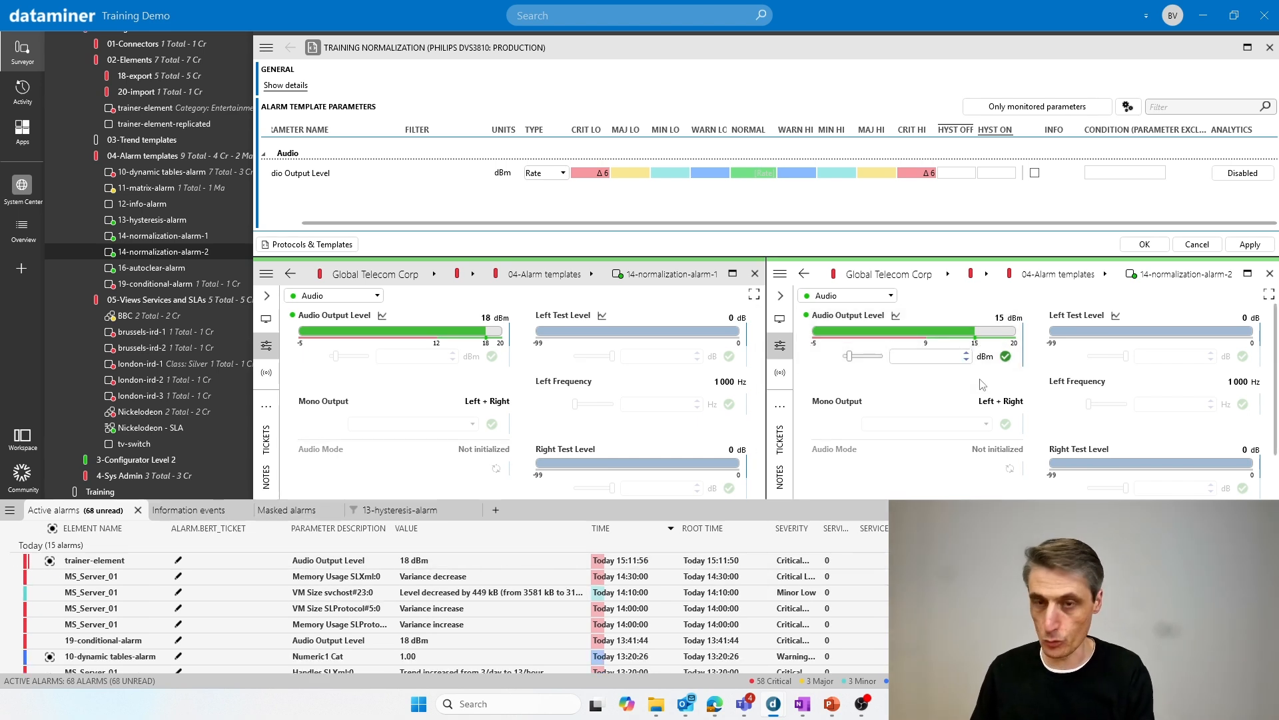
# Lower the Audio Output Level of 14-normalization-alarm-2 to 12 dBm and then to 9 dBm.
pyautogui.write('9')
pyautogui.click(1007, 357)
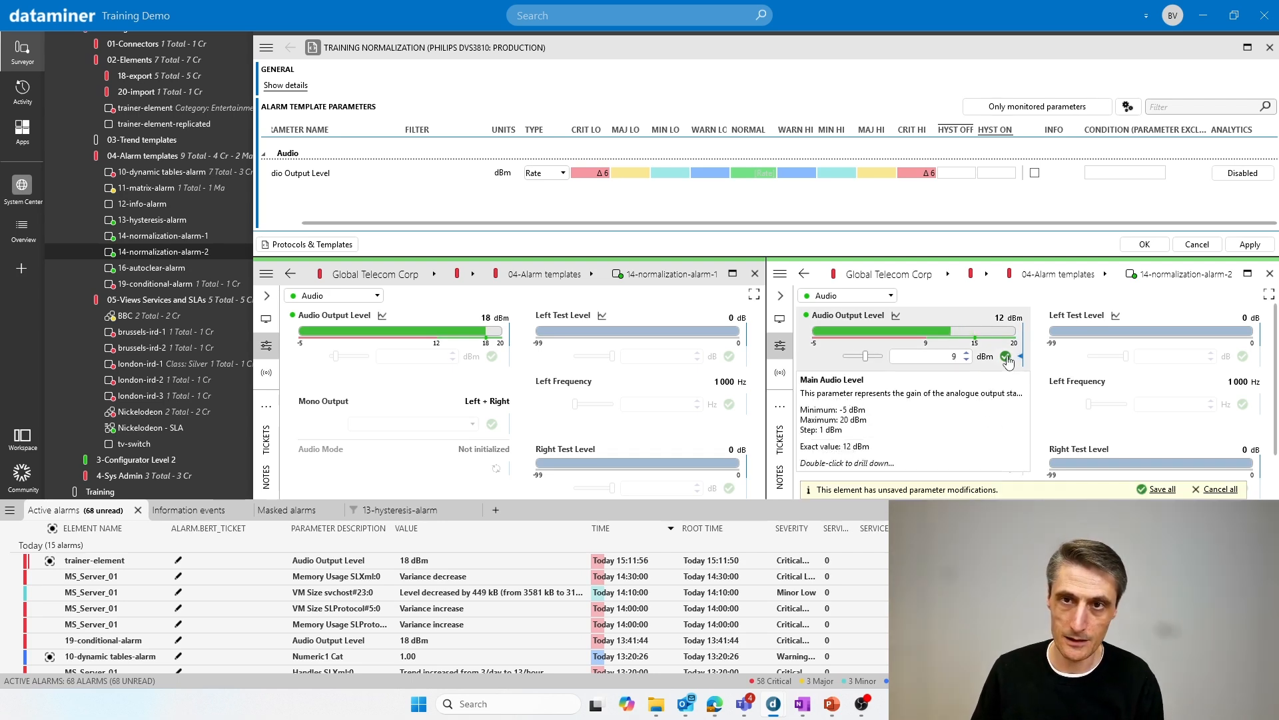
pyautogui.click(1006, 357)
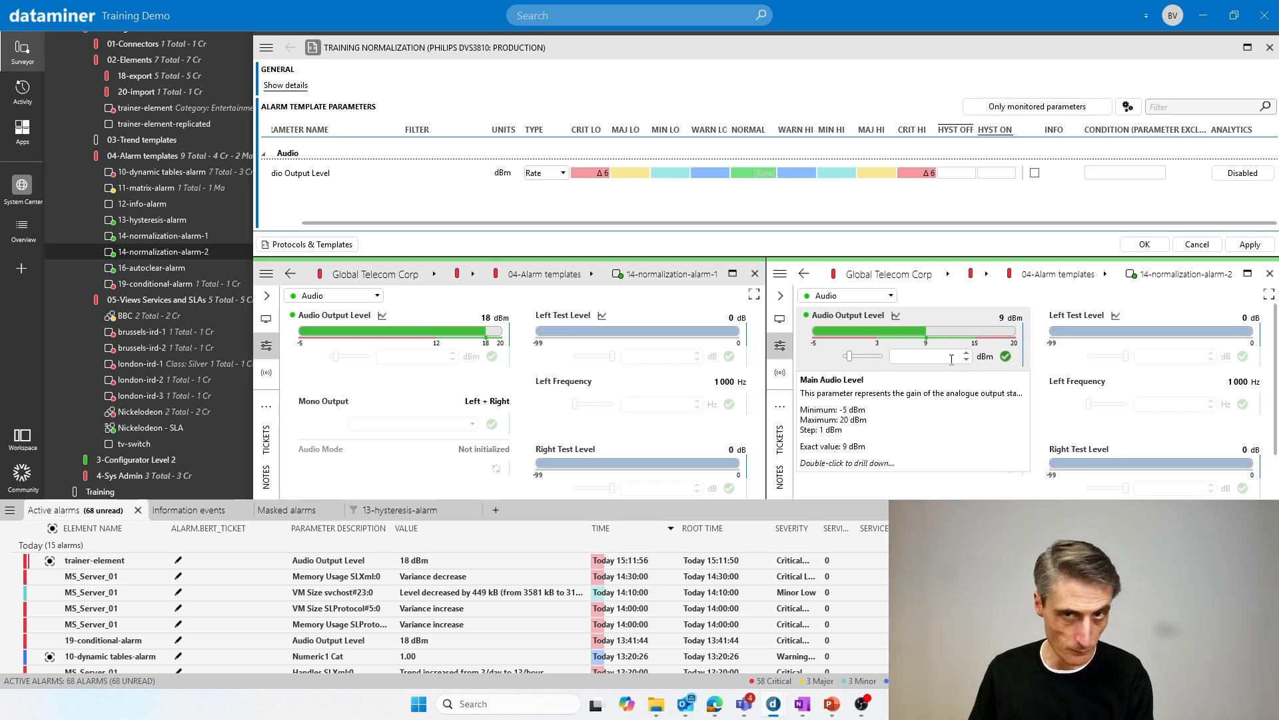
# Set the Audio Output Level of 14-normalization-alarm-2 directly to 15 dBm and select the trainer-element alarm in the active alarms.
pyautogui.click(967, 360)
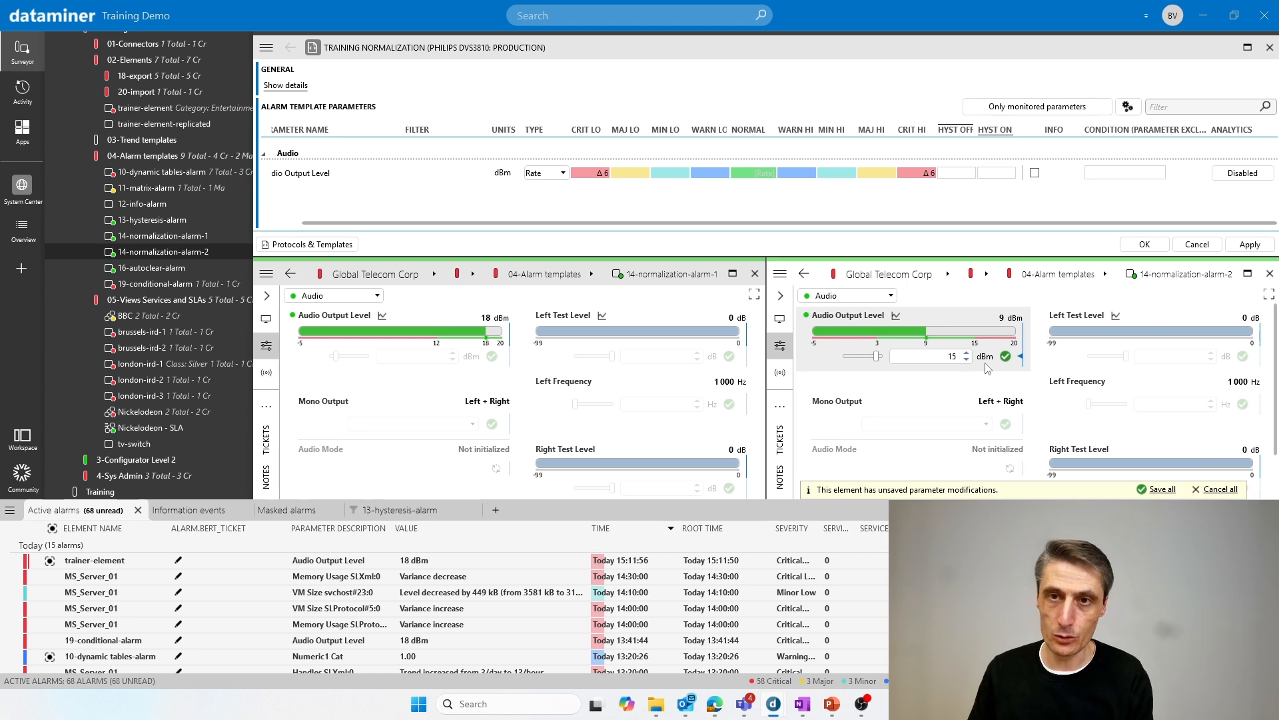
pyautogui.click(1005, 357)
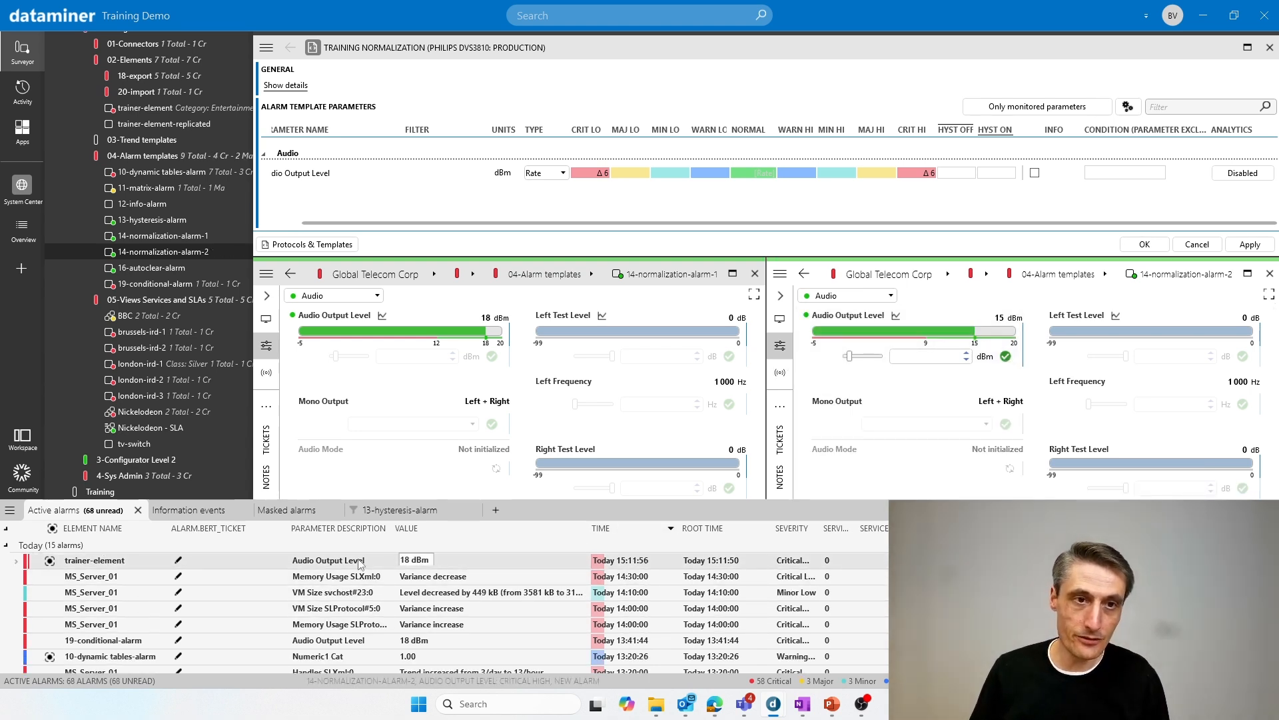
pyautogui.click(255, 560)
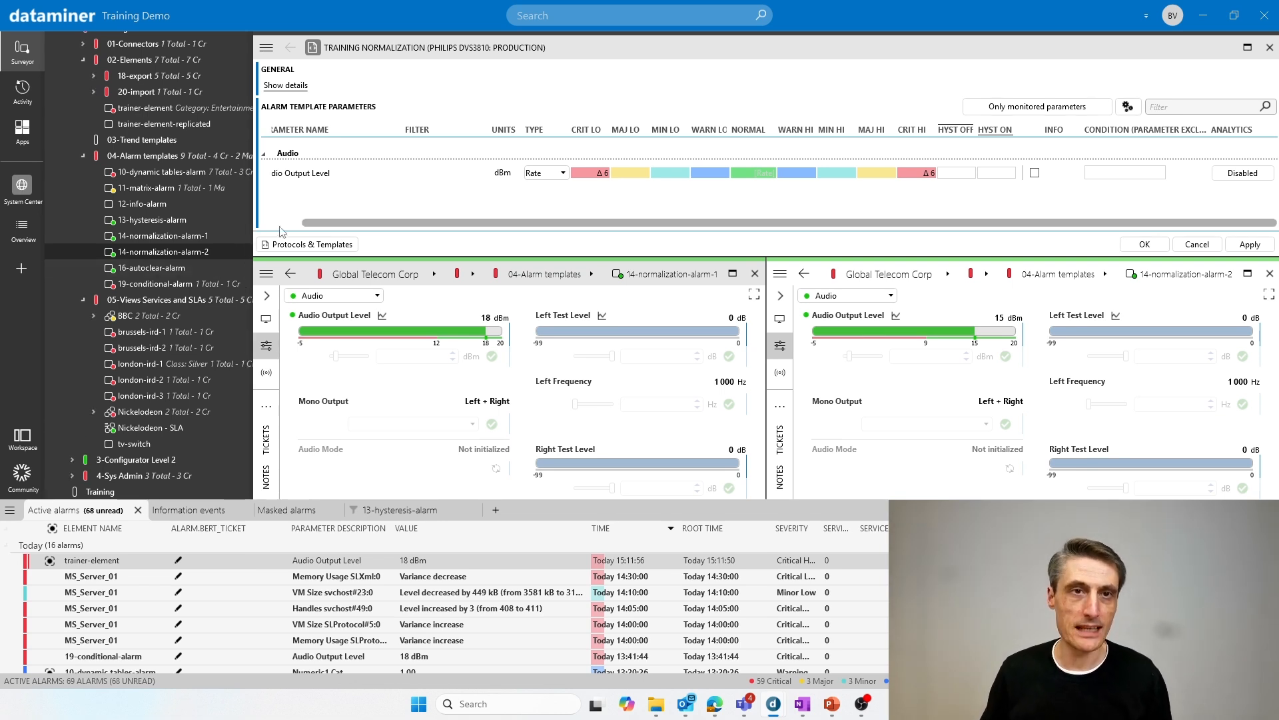
# Change the Audio Output Level threshold type to Absolute, set warning low and warning high to 3, and apply the template.
pyautogui.hscroll(-1, 280, 231)
pyautogui.hscroll(-1, 297, 230)
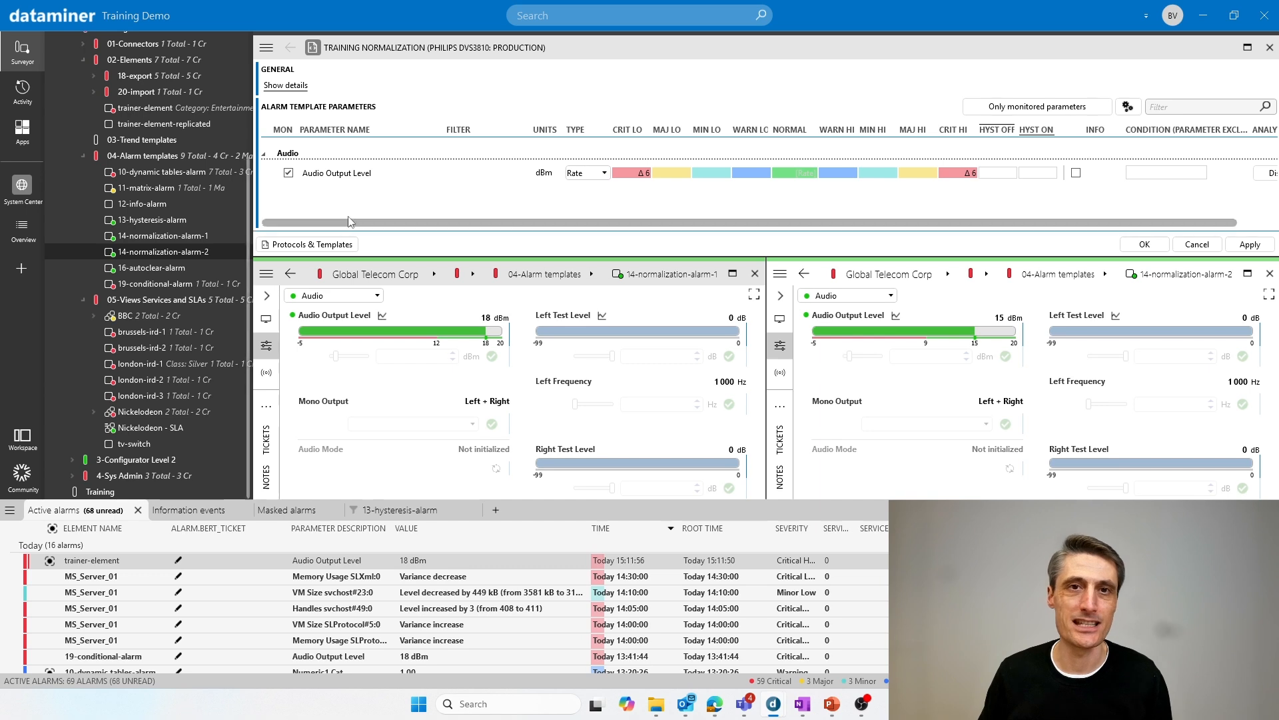
pyautogui.click(599, 174)
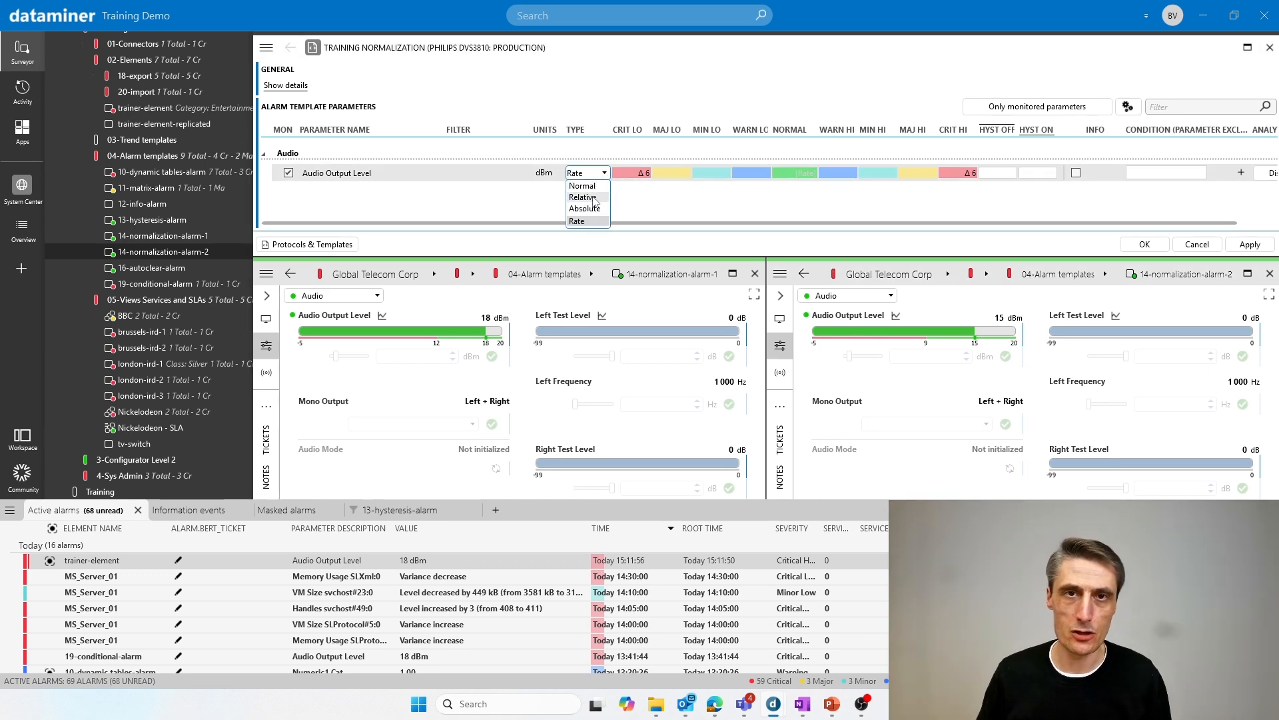
pyautogui.click(587, 209)
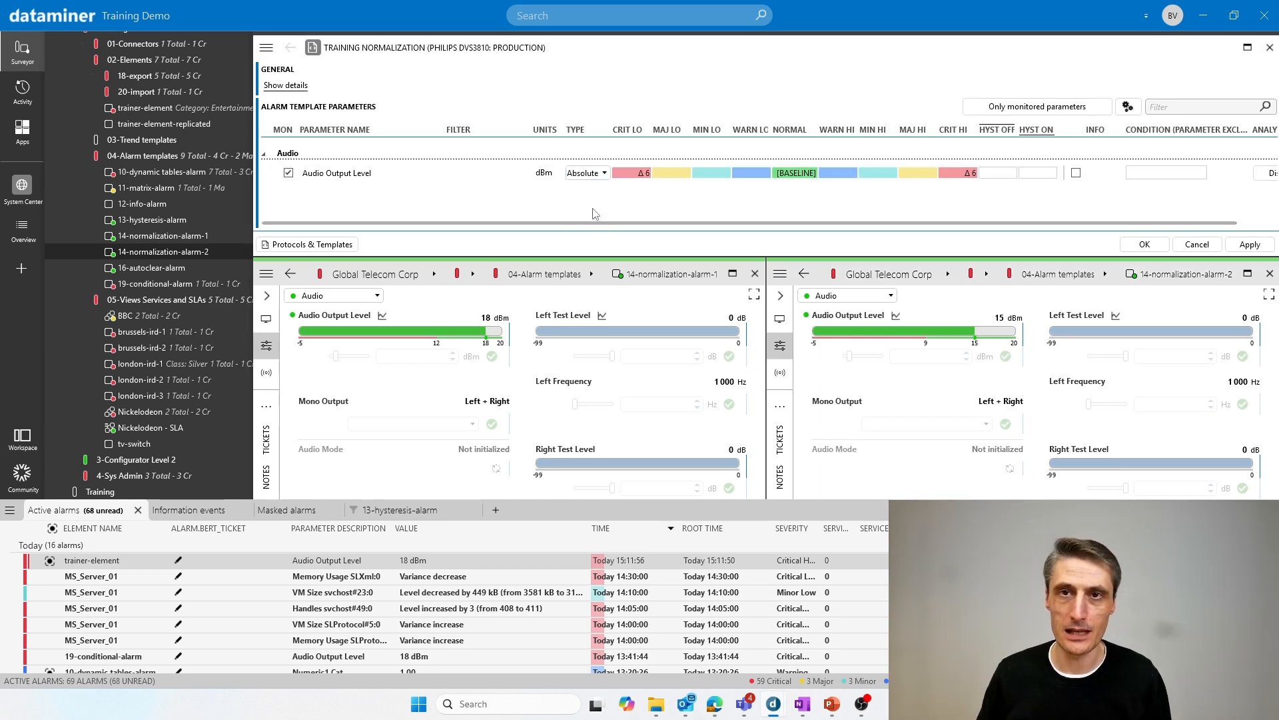
pyautogui.click(834, 175)
pyautogui.write('3')
pyautogui.click(749, 174)
pyautogui.click(747, 174)
pyautogui.write('3')
pyautogui.click(744, 206)
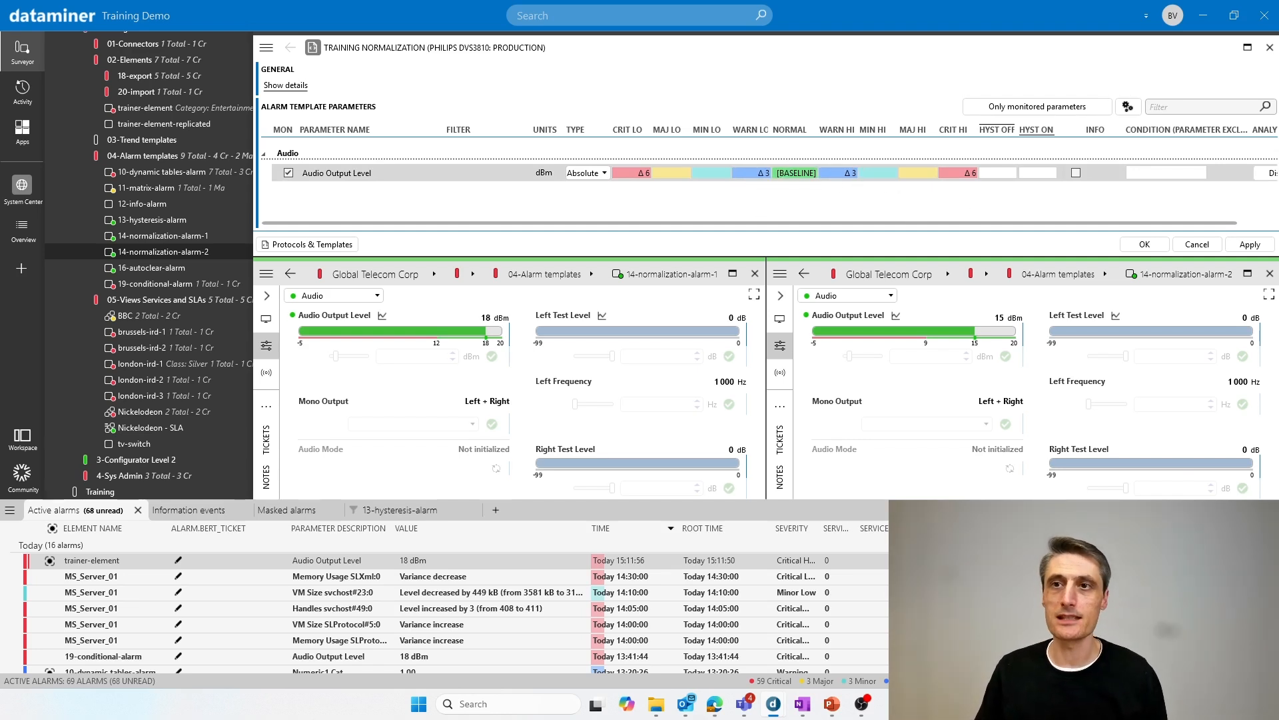
pyautogui.click(1251, 244)
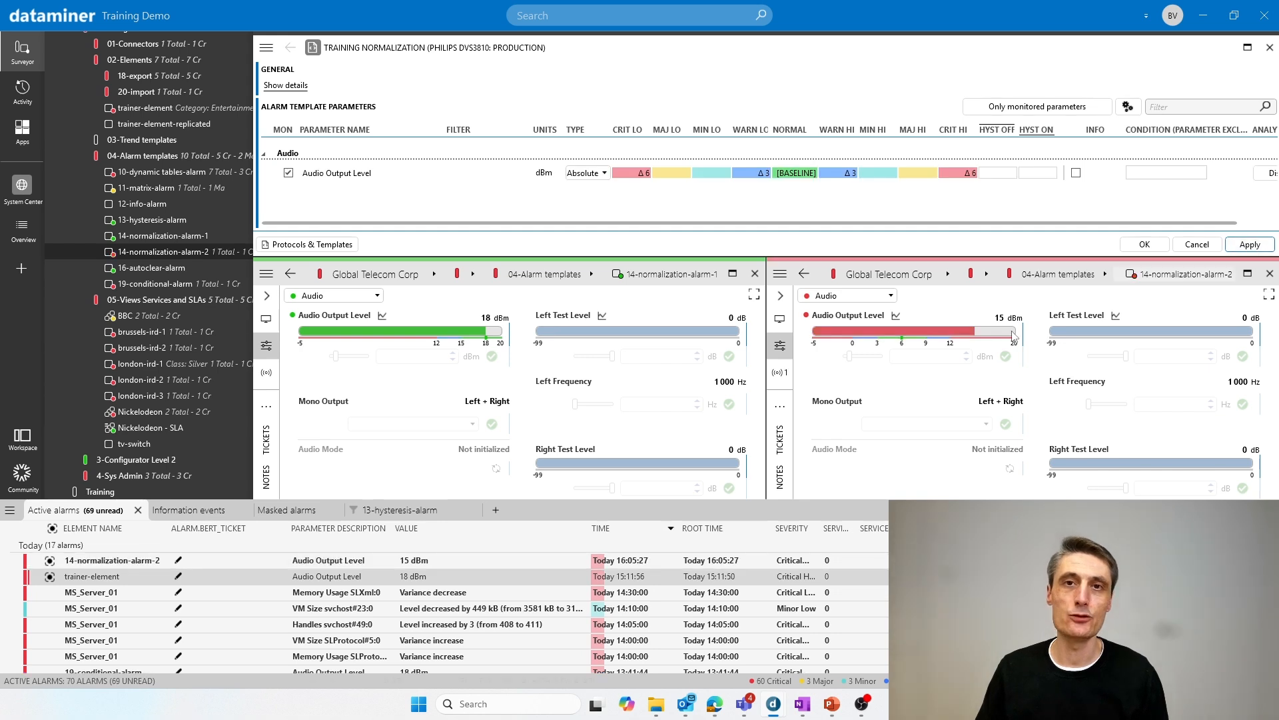
# Set the Audio Output Level of 14-normalization-alarm-2 to 6 dBm.
pyautogui.moveTo(951, 358)
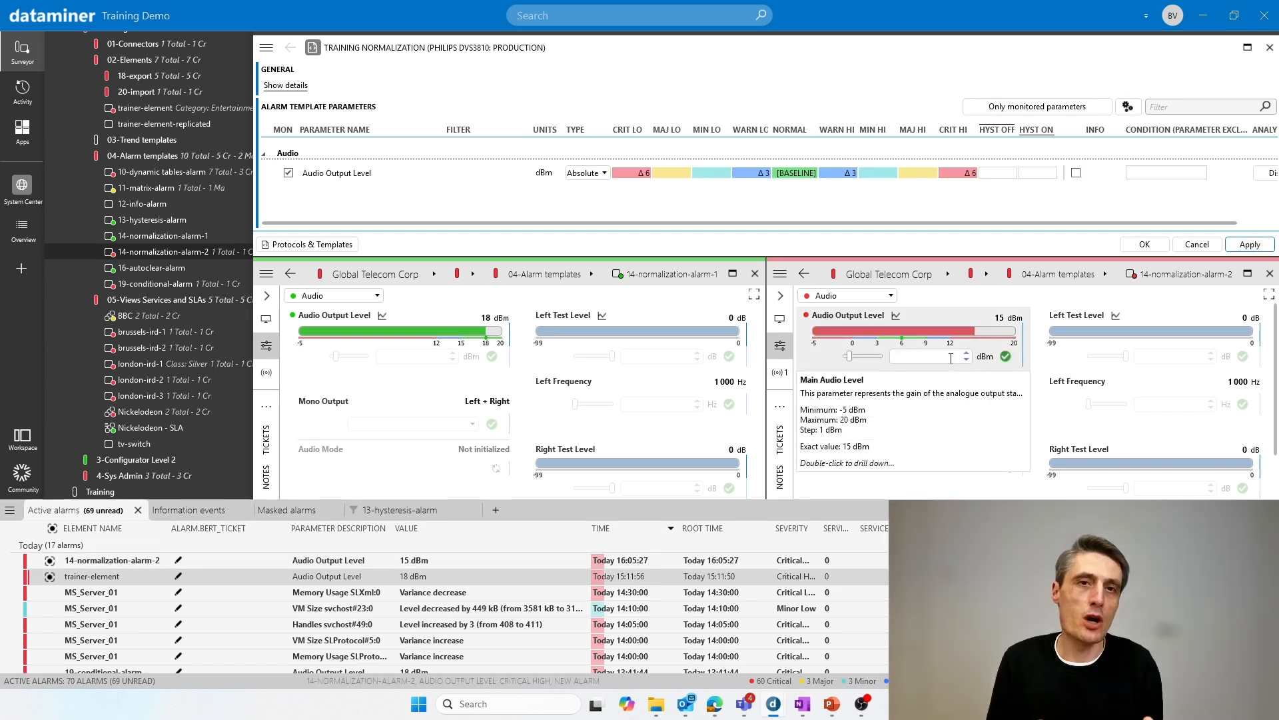
pyautogui.moveTo(440, 388)
pyautogui.moveTo(864, 361)
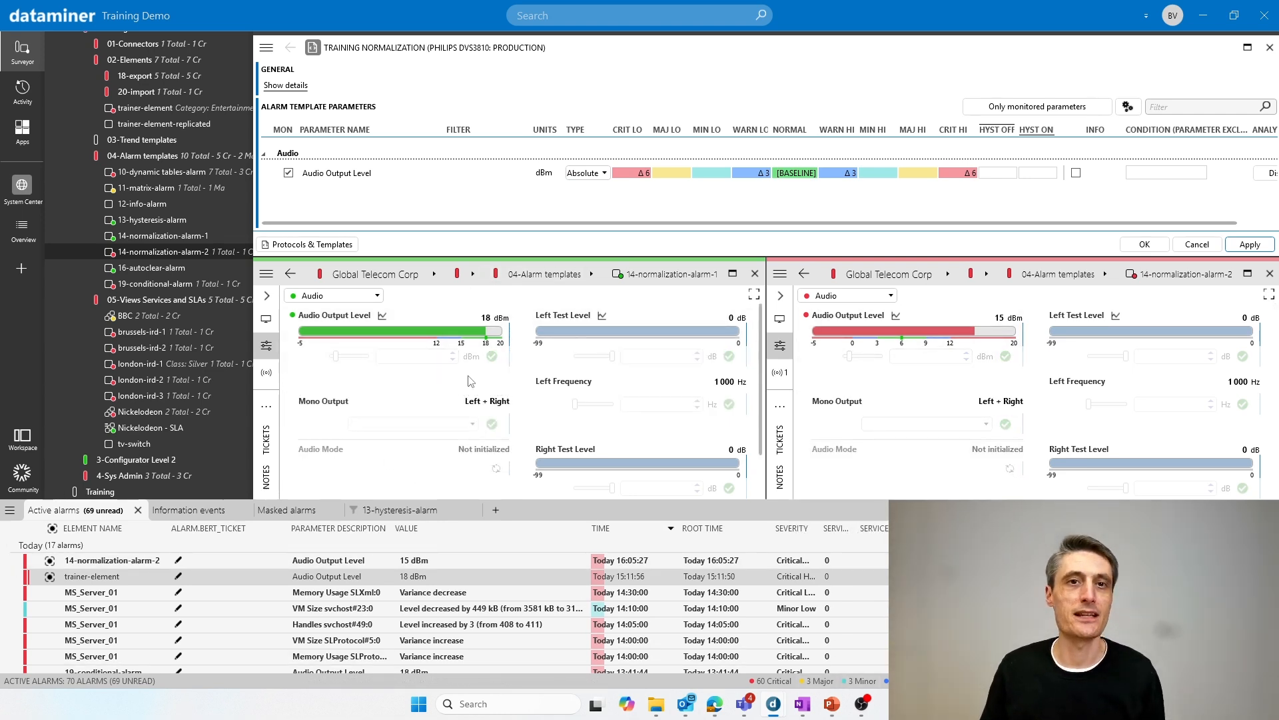
pyautogui.click(917, 356)
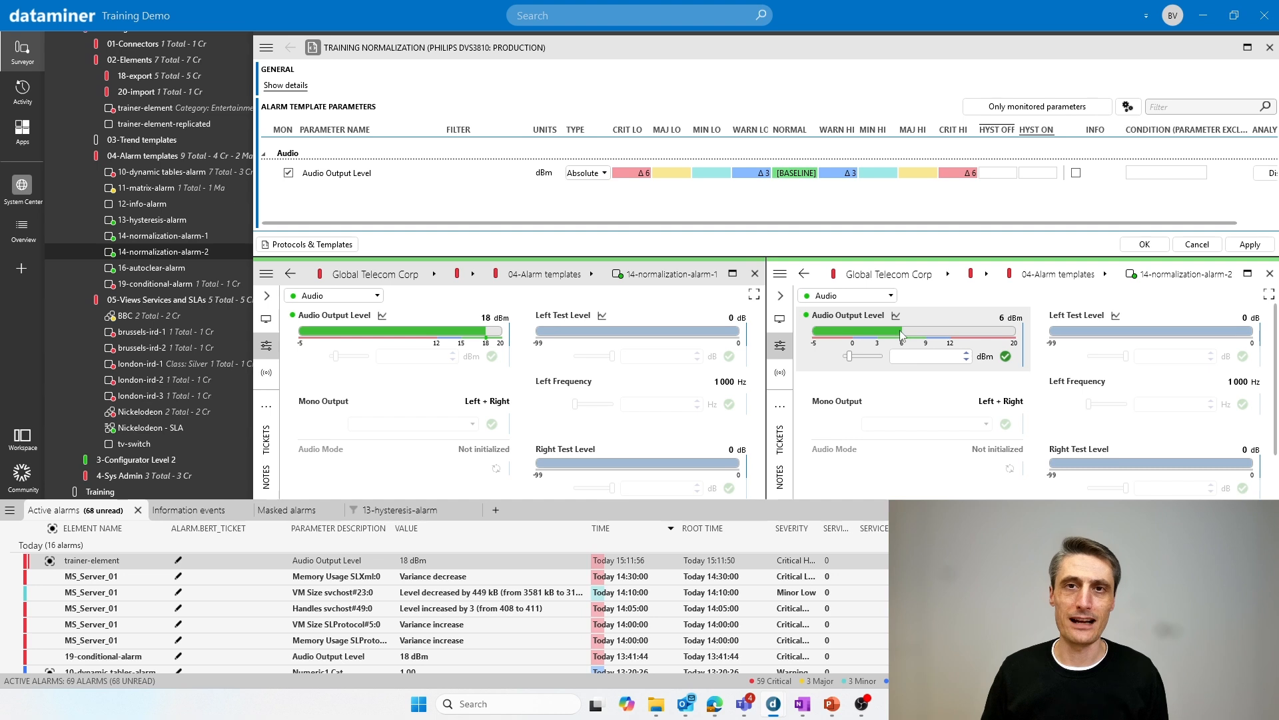
# Examine the element baseline details and automatic update options for Audio Output Level in an enlarged view, and restore the layout.
pyautogui.click(794, 174)
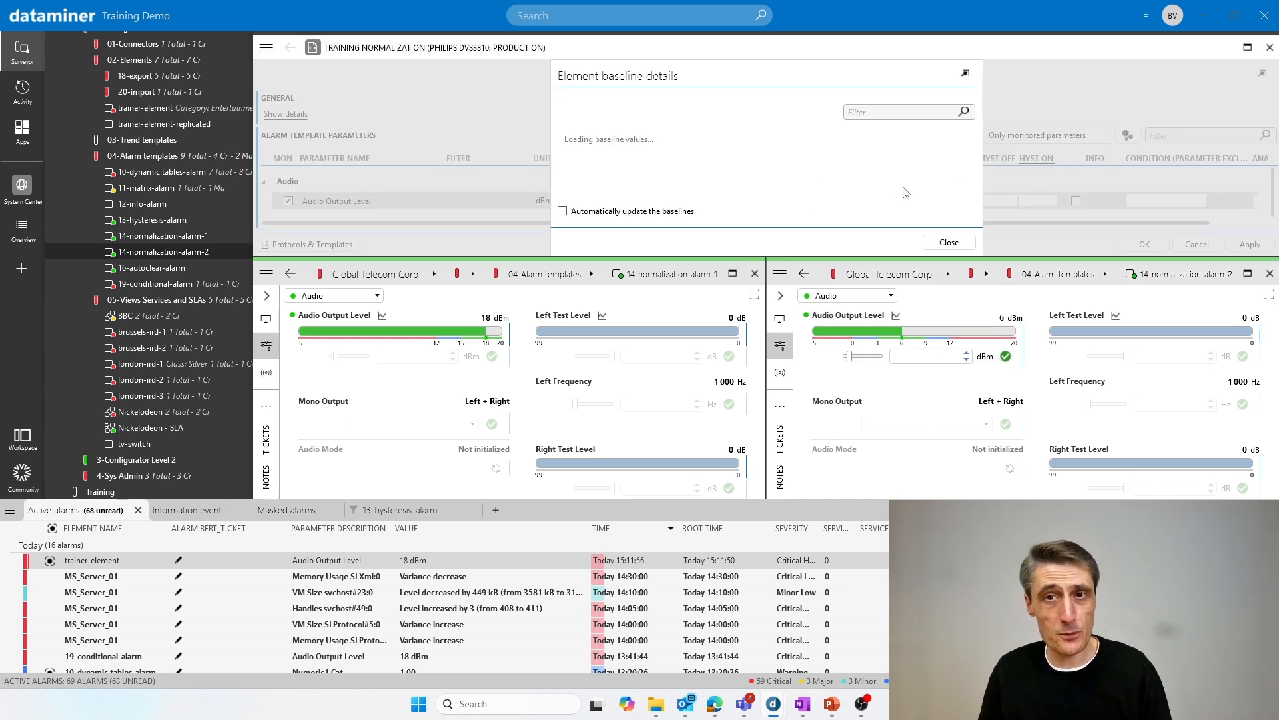
pyautogui.click(1248, 47)
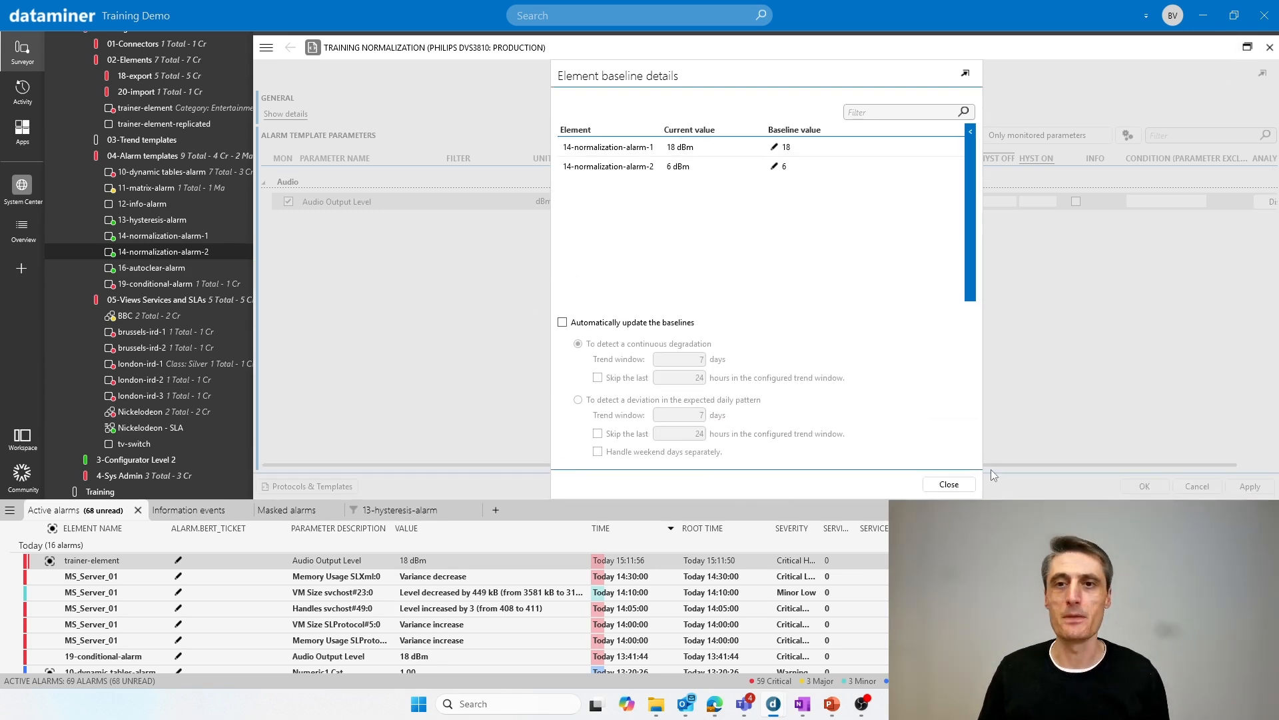
pyautogui.click(949, 485)
pyautogui.click(1249, 49)
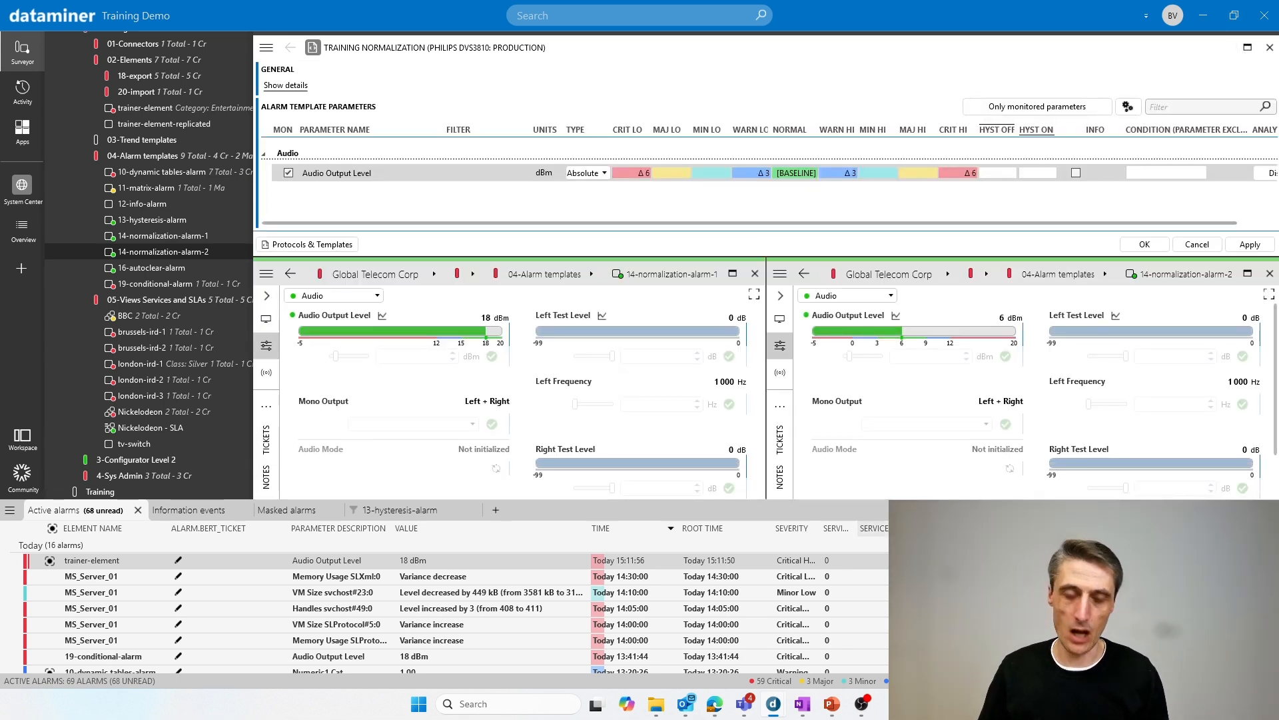
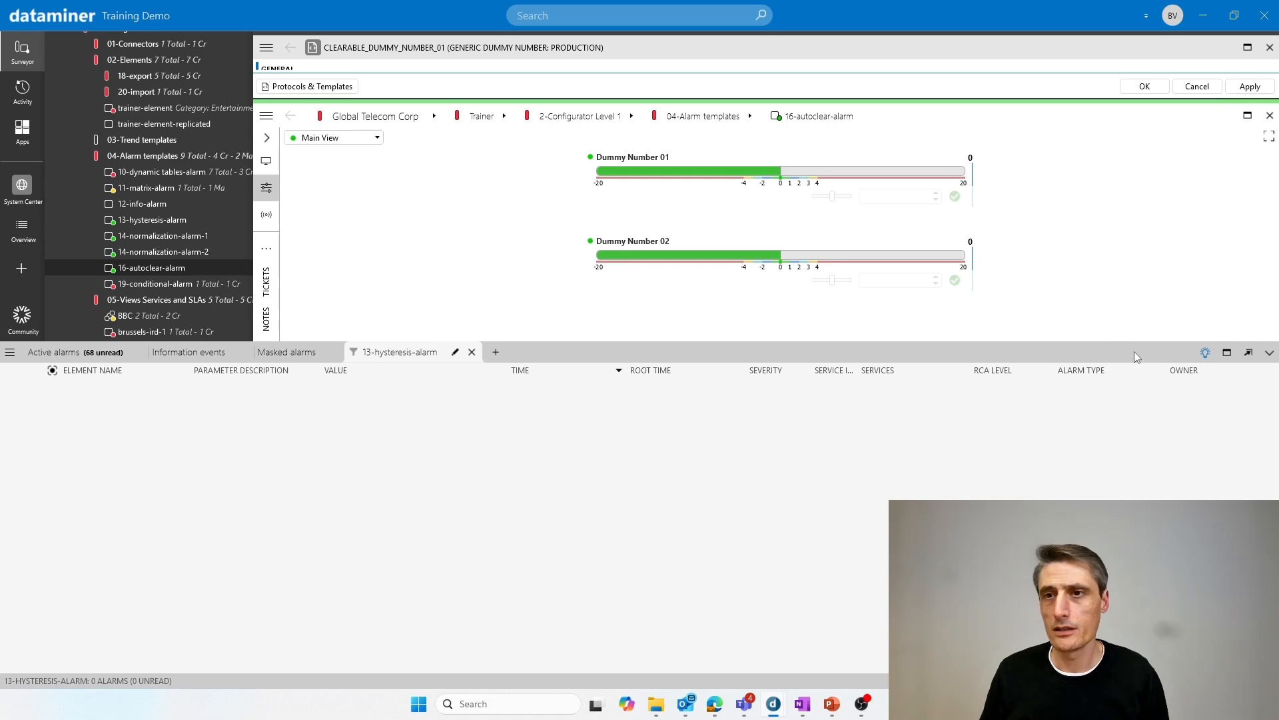
# Open the list of anomalies found in the trend data, and close the 16-autoclear-alarm element and its alarm template.
pyautogui.click(1206, 353)
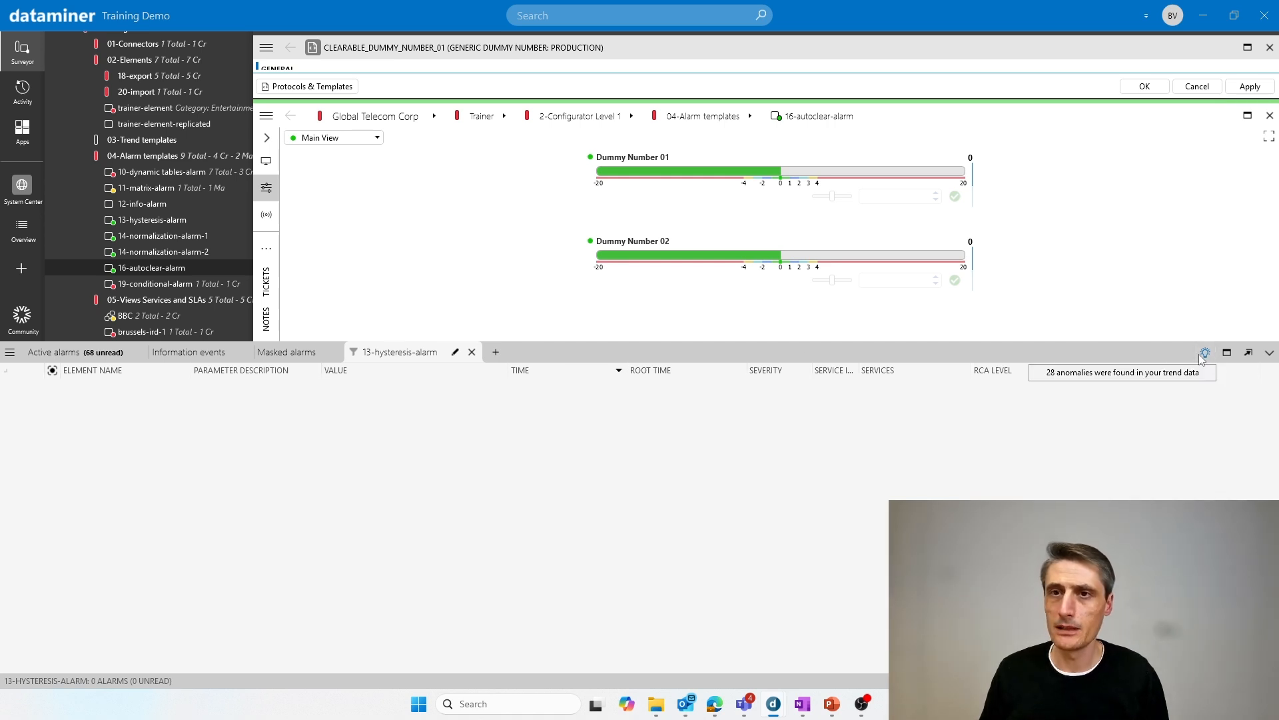
pyautogui.click(1111, 371)
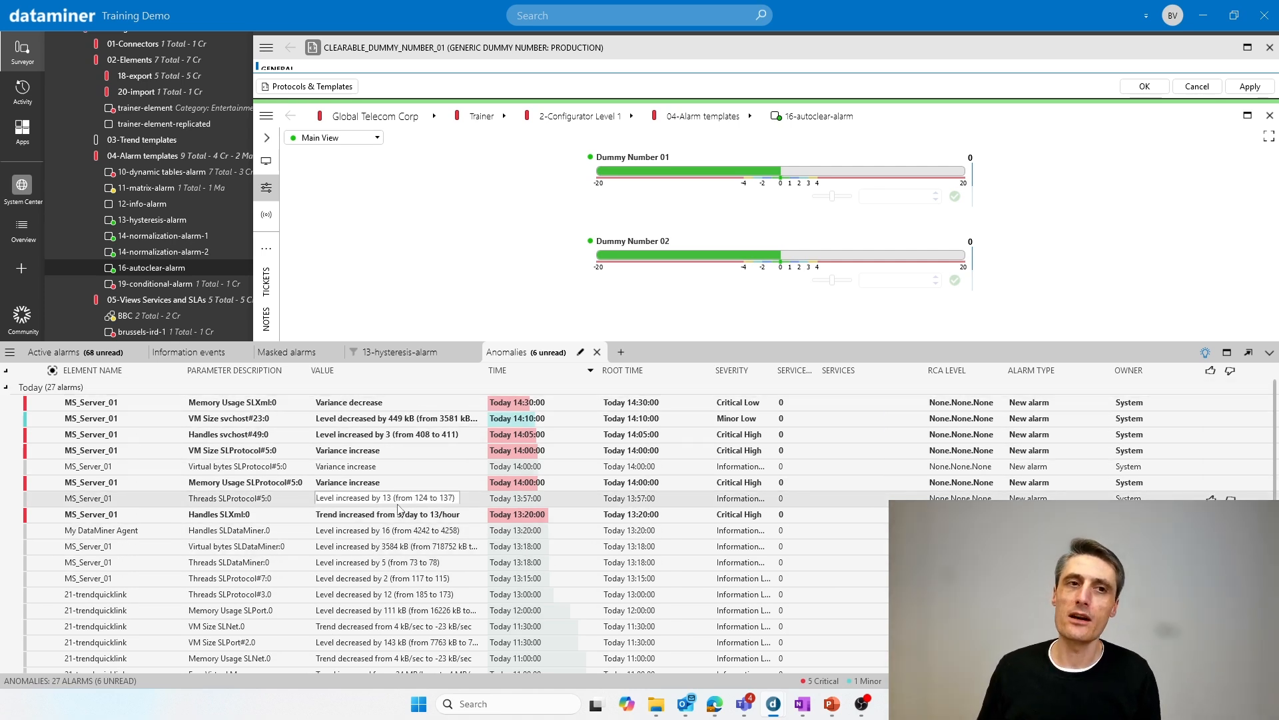
pyautogui.click(1268, 116)
pyautogui.click(1270, 48)
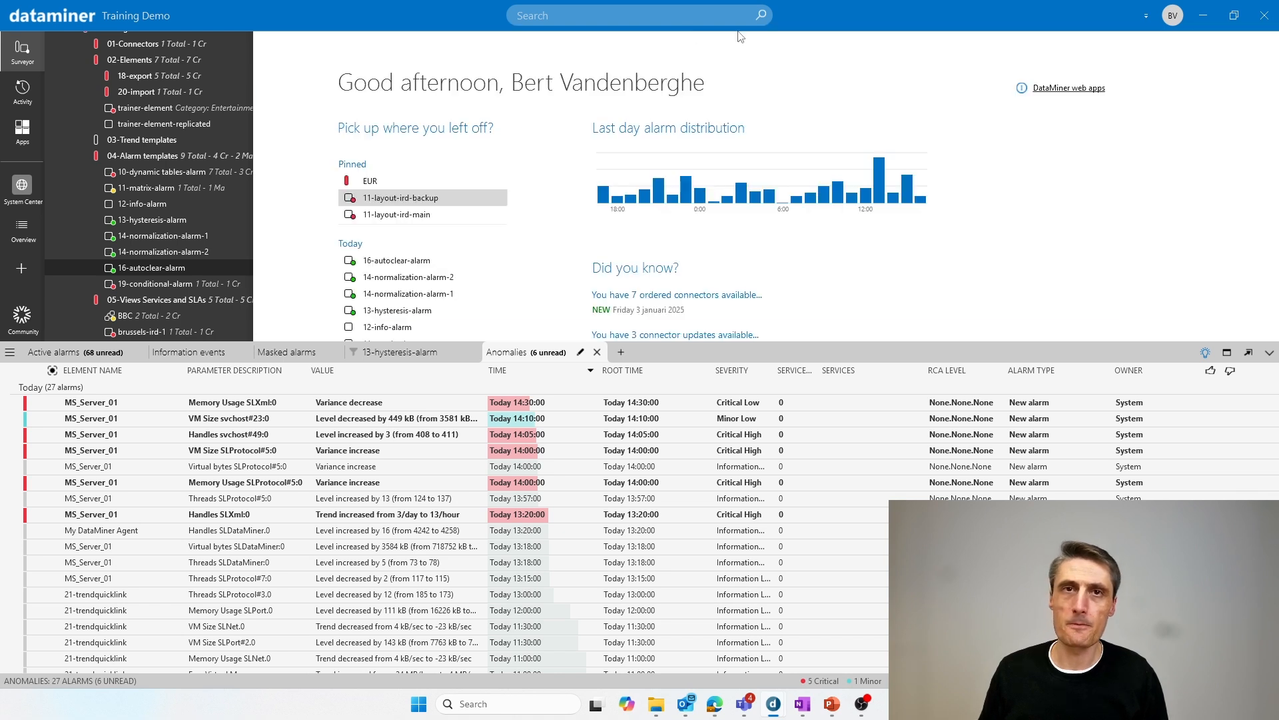
# Search for "server" and open the MS_Server_01 element.
pyautogui.click(610, 15)
pyautogui.write('s')
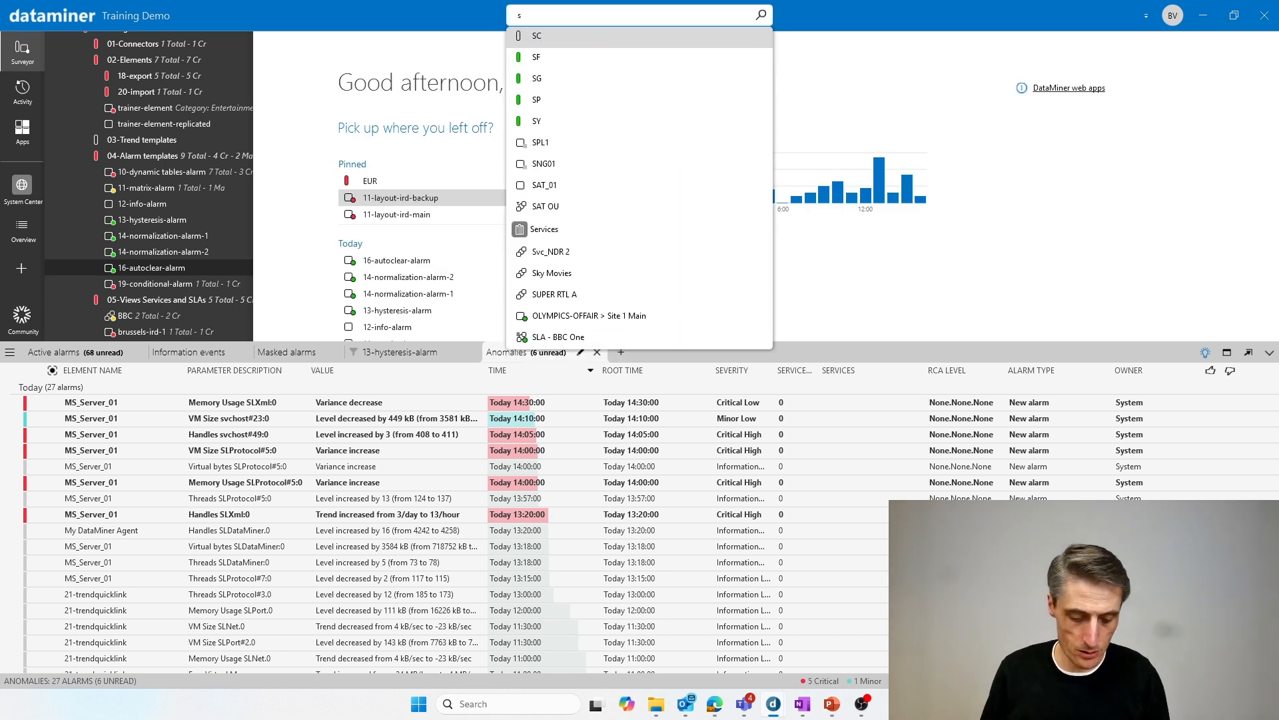
pyautogui.write('erver')
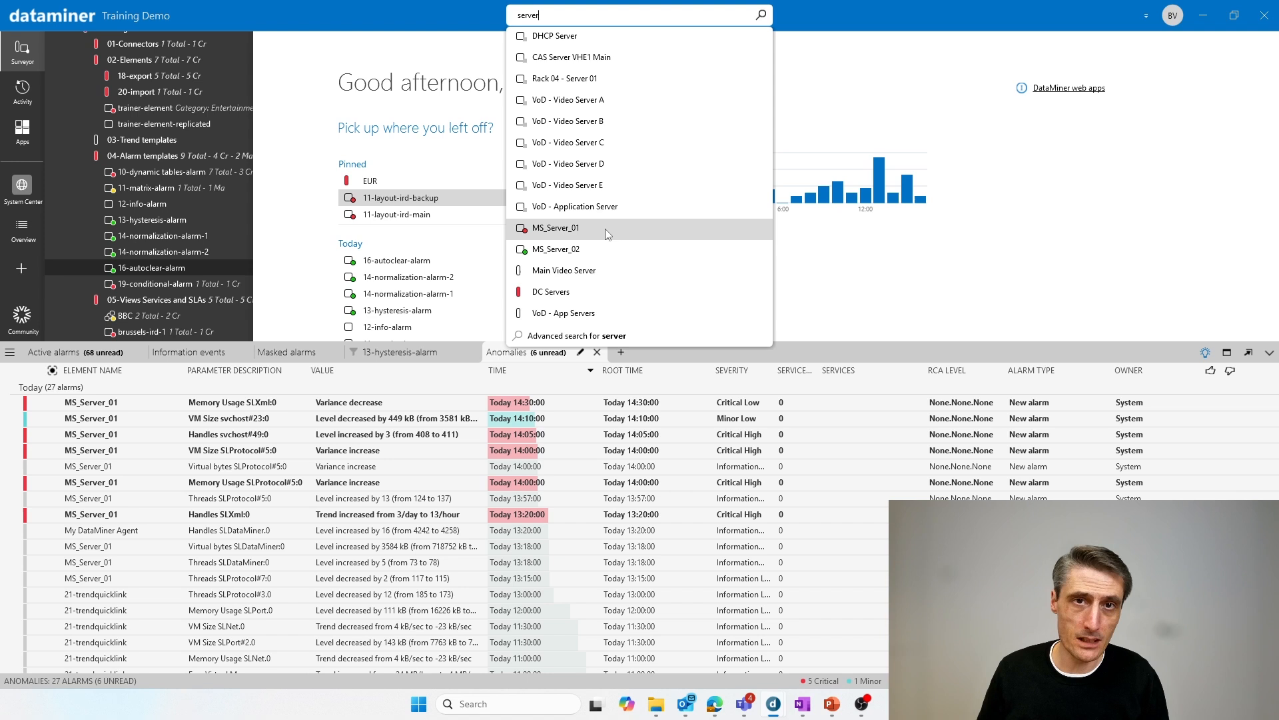
pyautogui.click(558, 228)
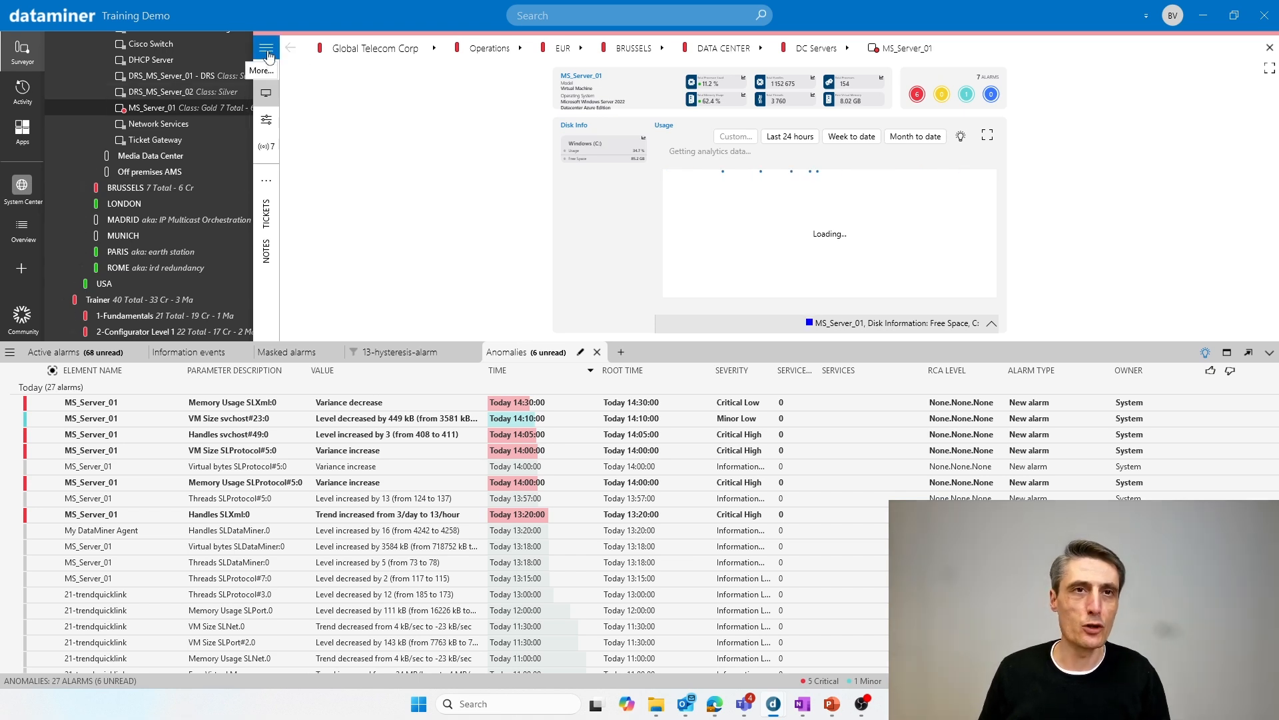
# Edit MS_Server_01, open its assigned Standard alarm template, and enlarge the template view to show the analytics settings.
pyautogui.click(267, 50)
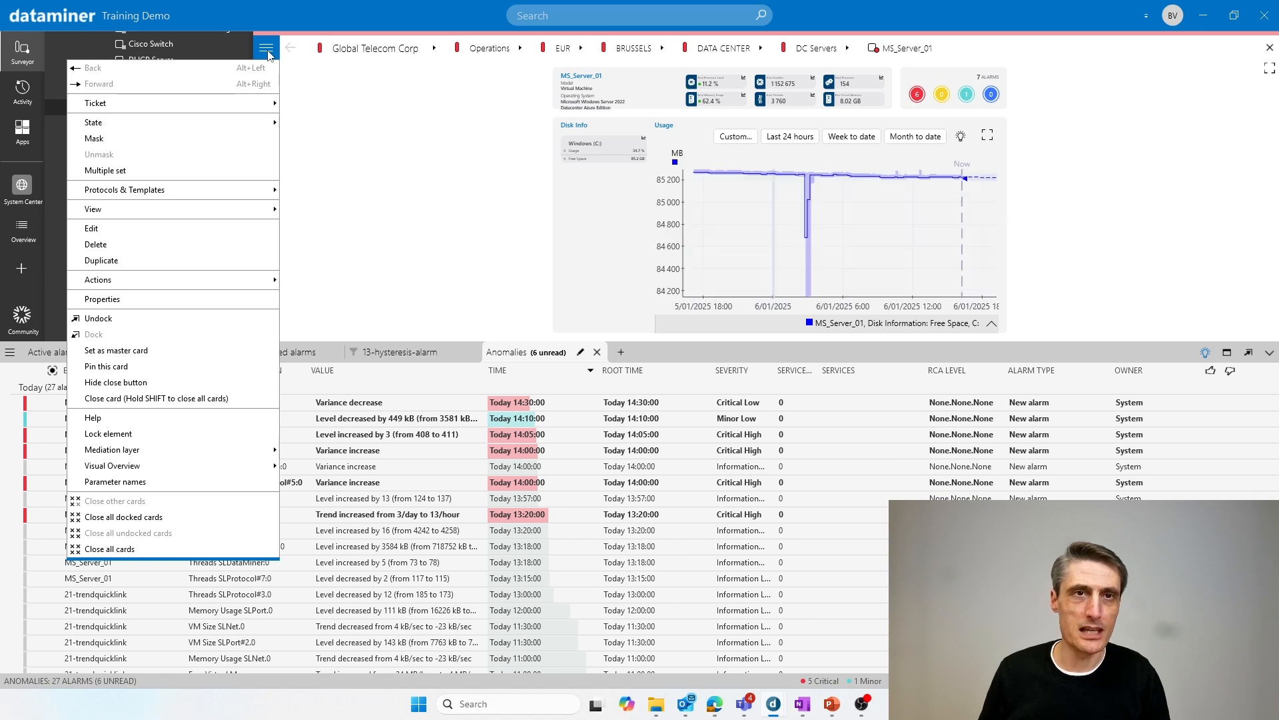
pyautogui.click(170, 229)
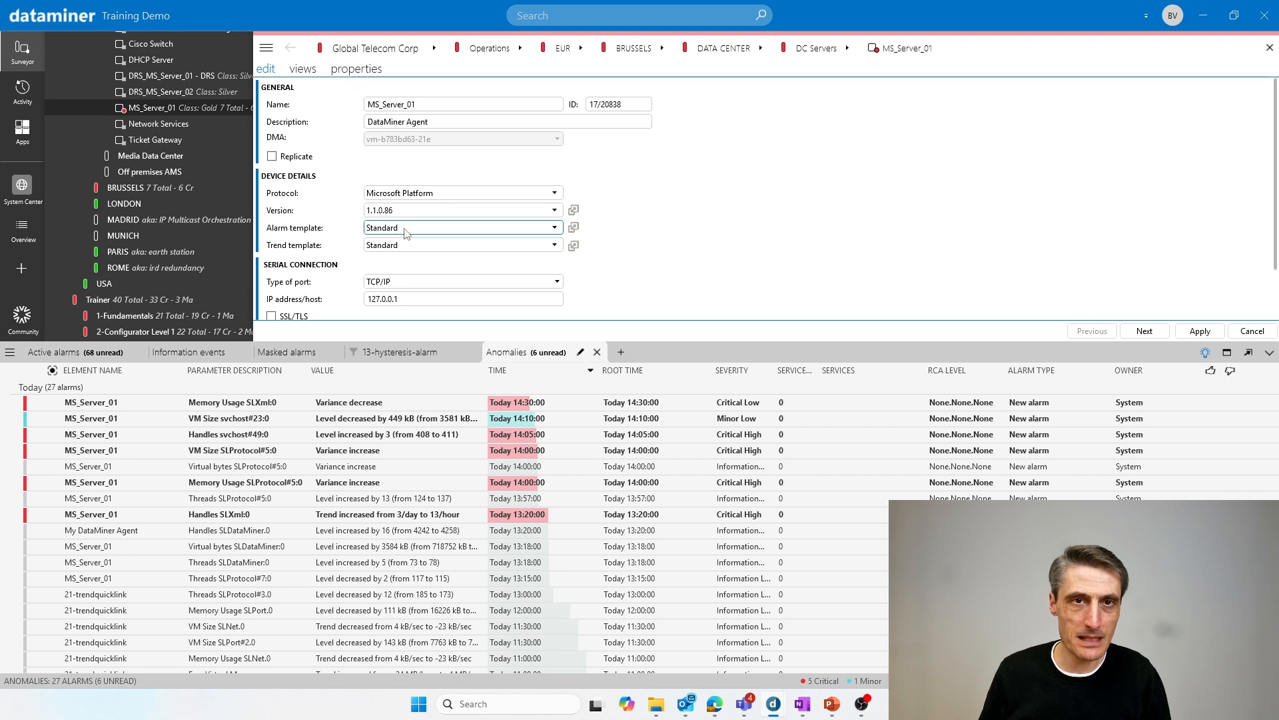
pyautogui.click(573, 229)
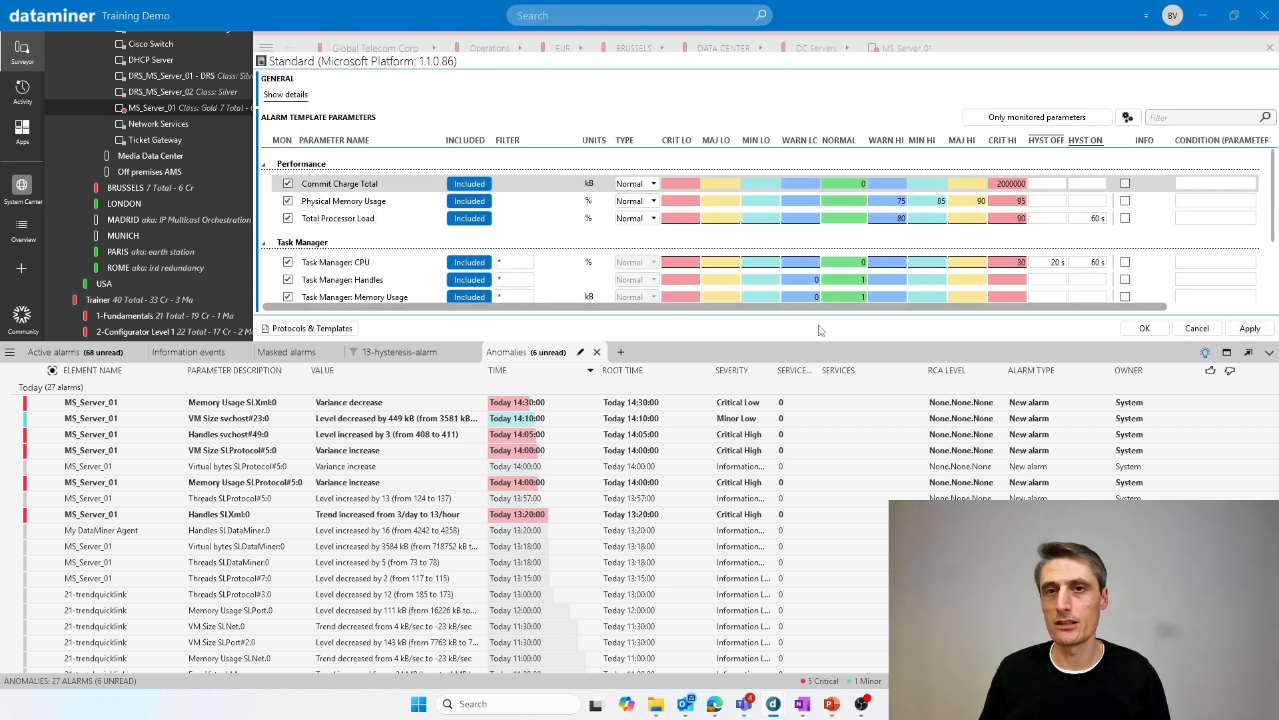
pyautogui.moveTo(809, 346); pyautogui.dragTo(806, 445)
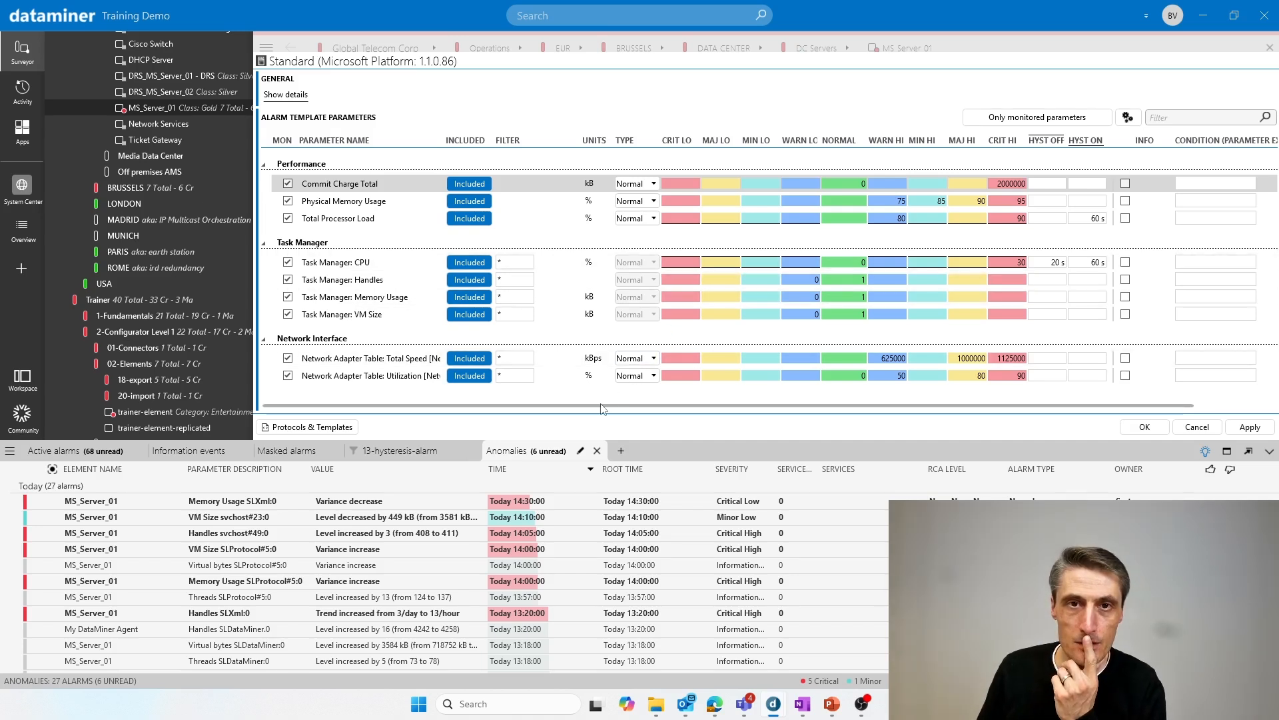
pyautogui.click(36, 54)
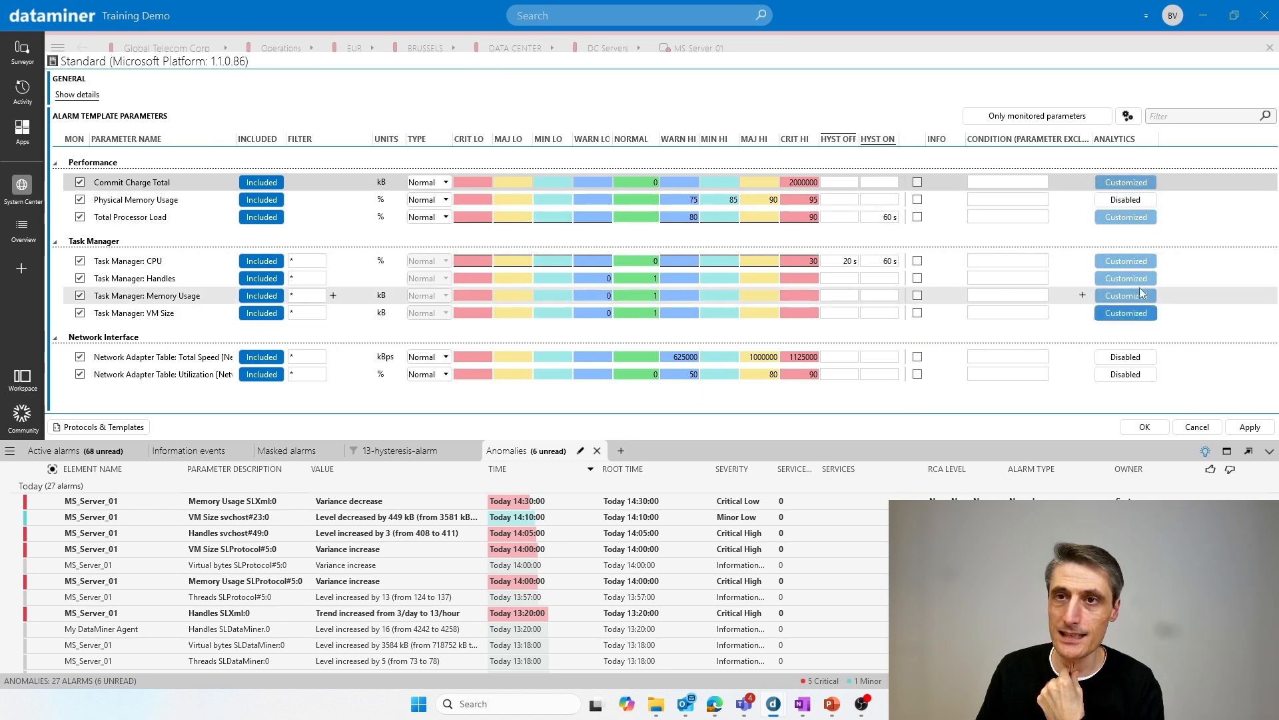
# Examine the augmented operations alarm settings of Commit Charge Total, including the level increase options, and close the template and element without saving.
pyautogui.click(1125, 183)
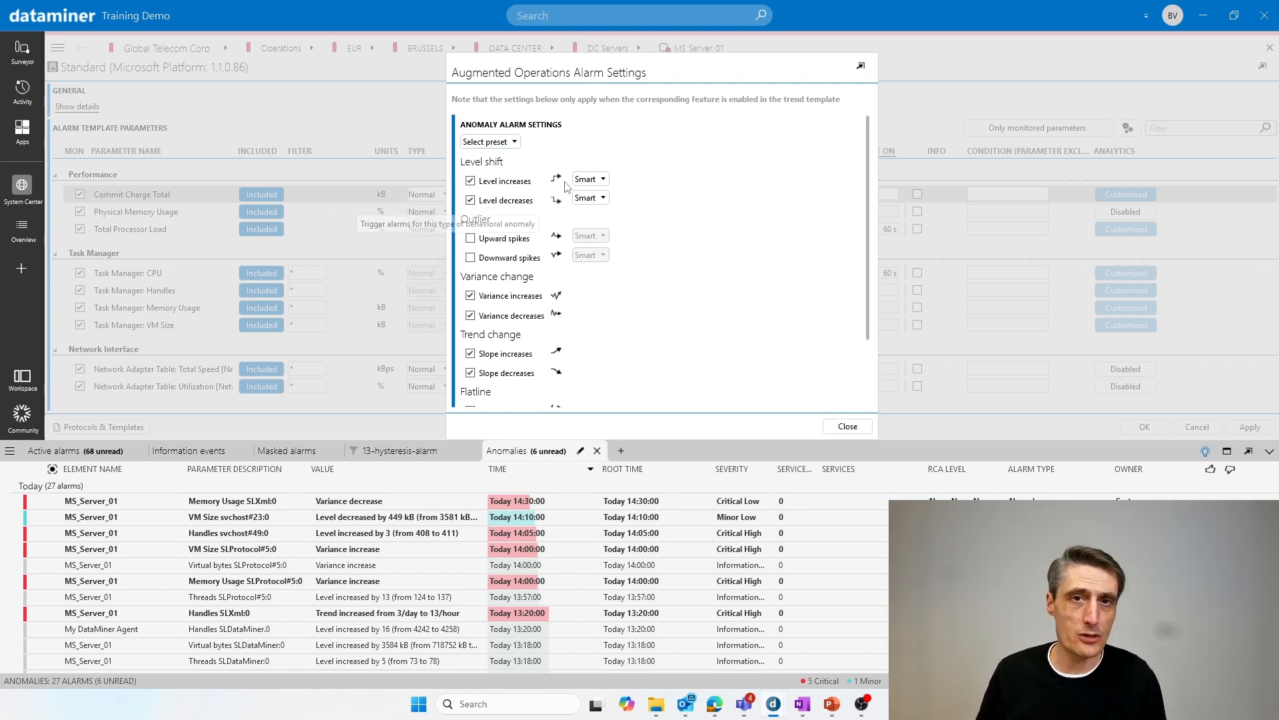
pyautogui.click(593, 180)
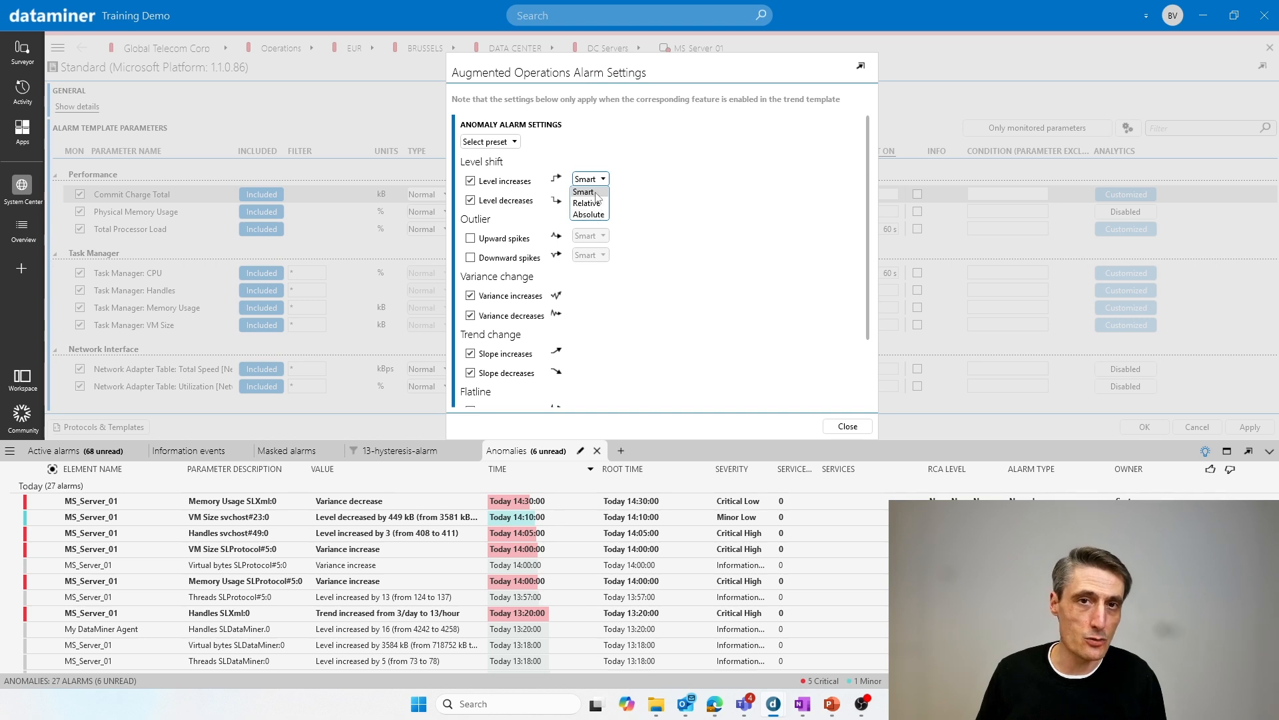
pyautogui.click(739, 168)
pyautogui.scroll(-3, 721, 303)
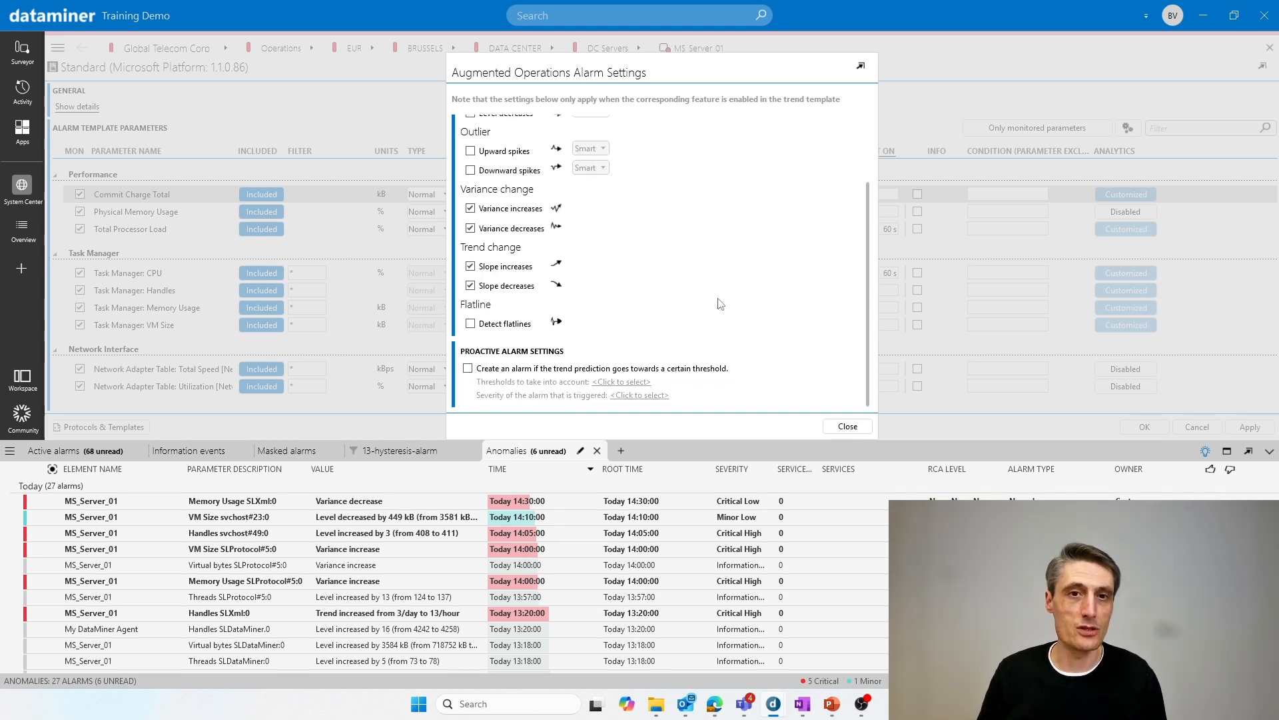
pyautogui.scroll(3, 720, 303)
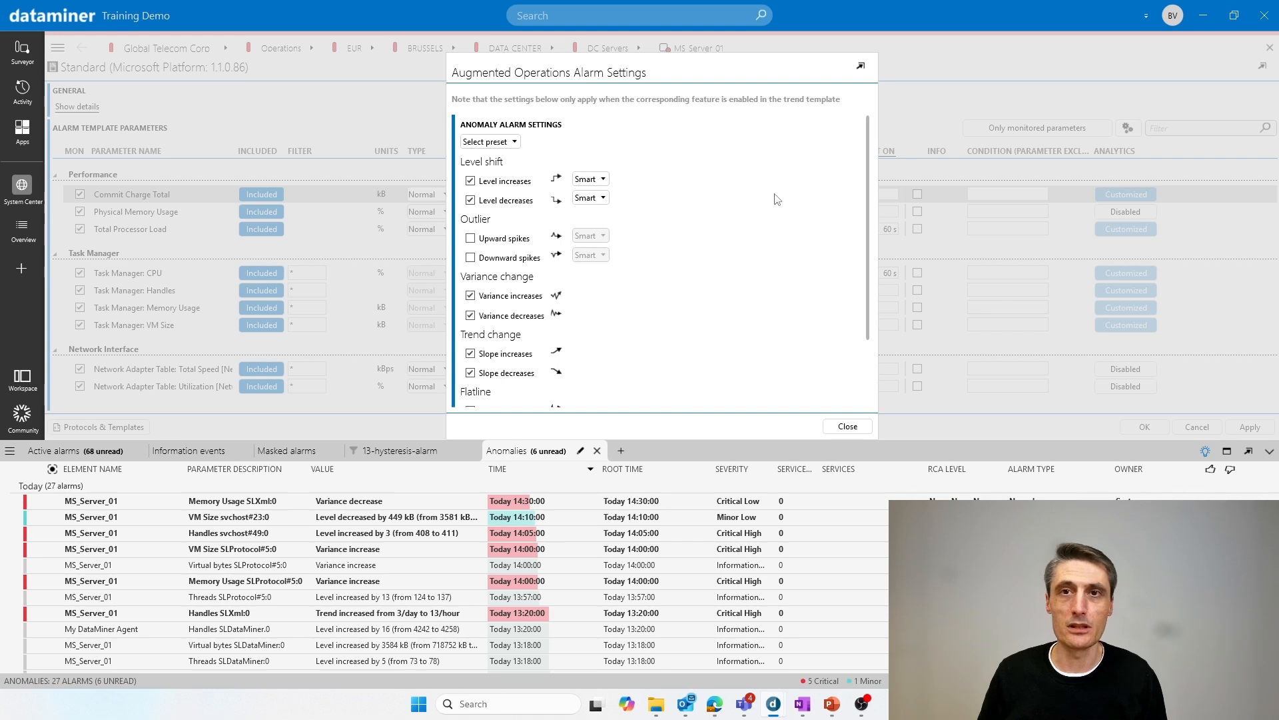
pyautogui.click(848, 427)
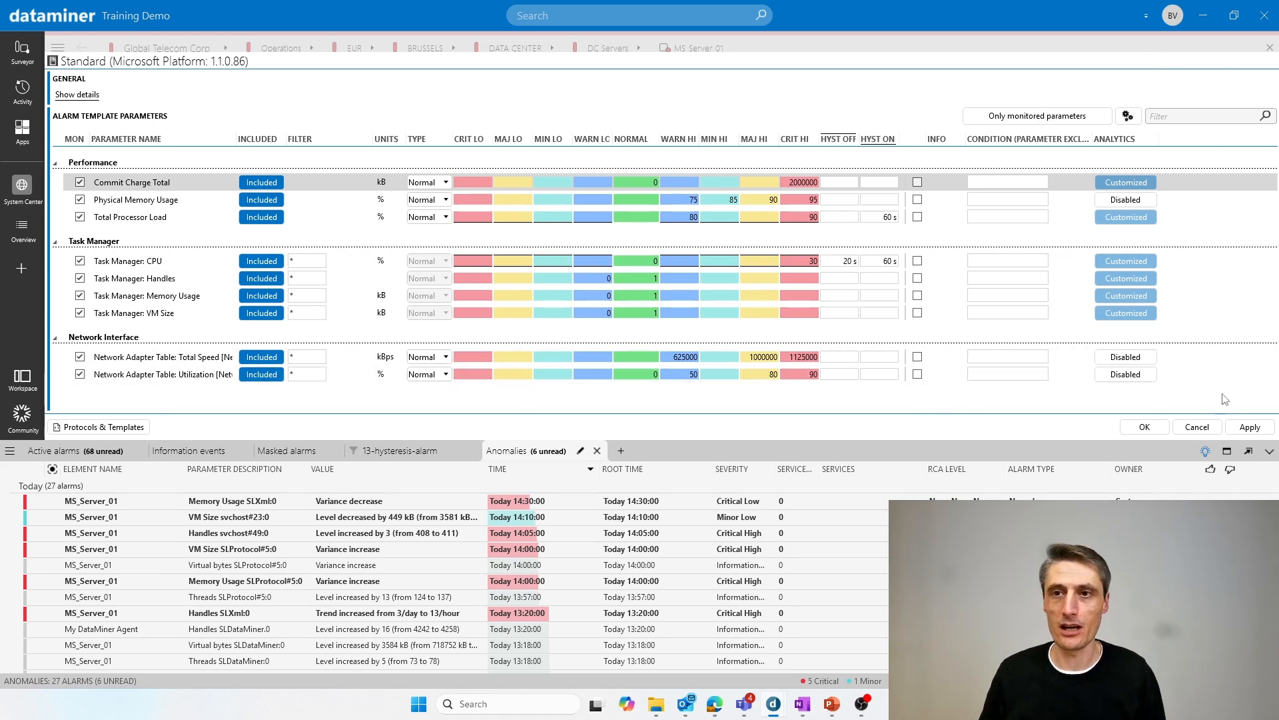
pyautogui.click(1200, 428)
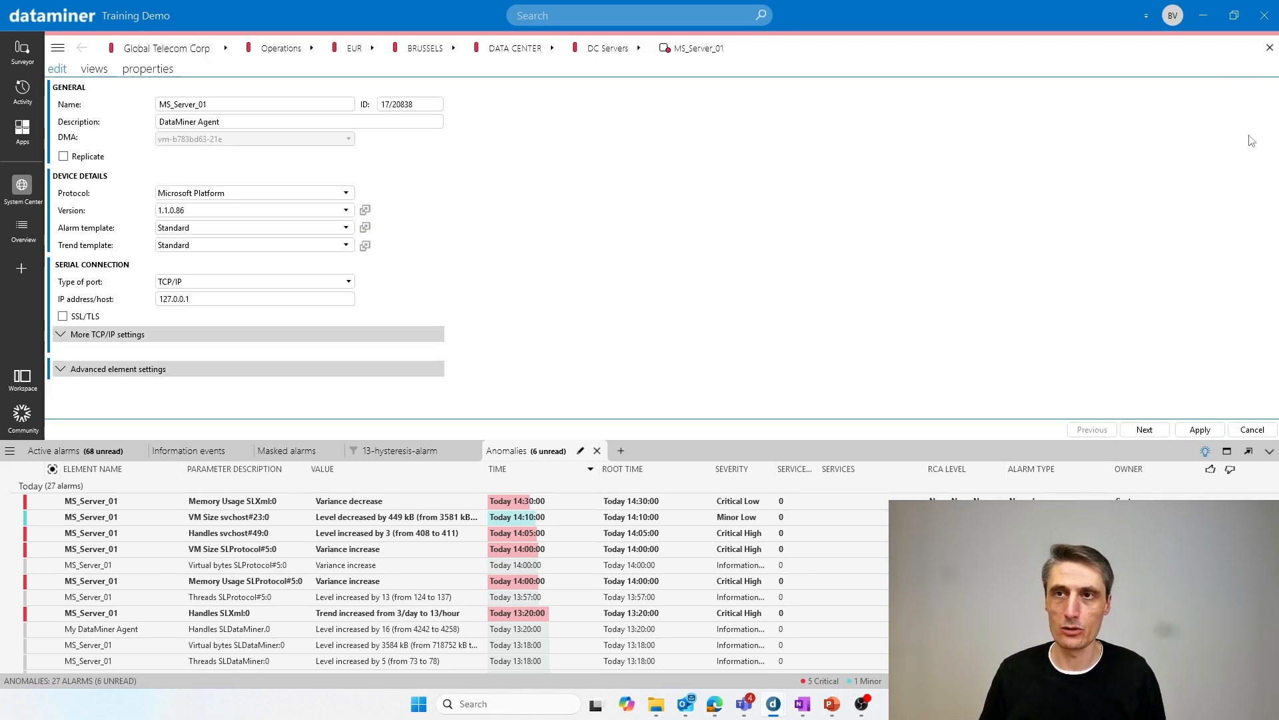
pyautogui.click(1270, 47)
# Open the alarm template assigned to trainer-element and show its general details.
pyautogui.hotkey('alt', 'Tab')
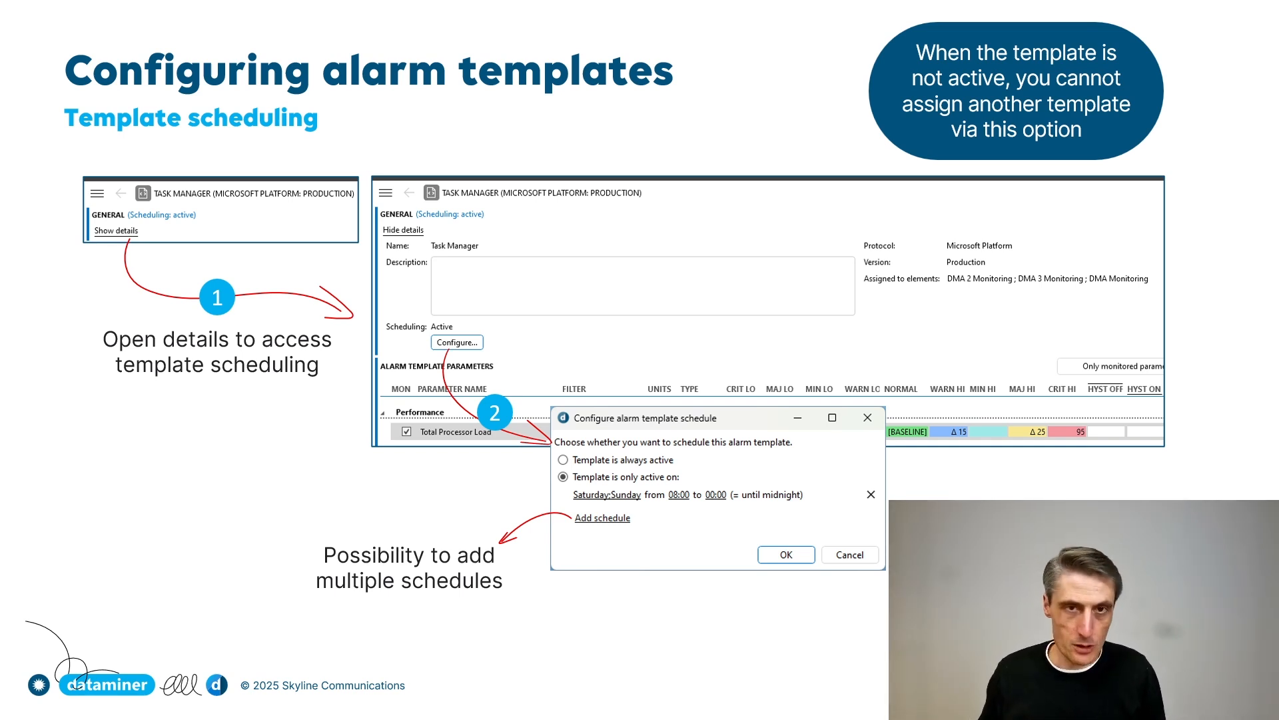
pyautogui.hotkey('alt', 'Tab')
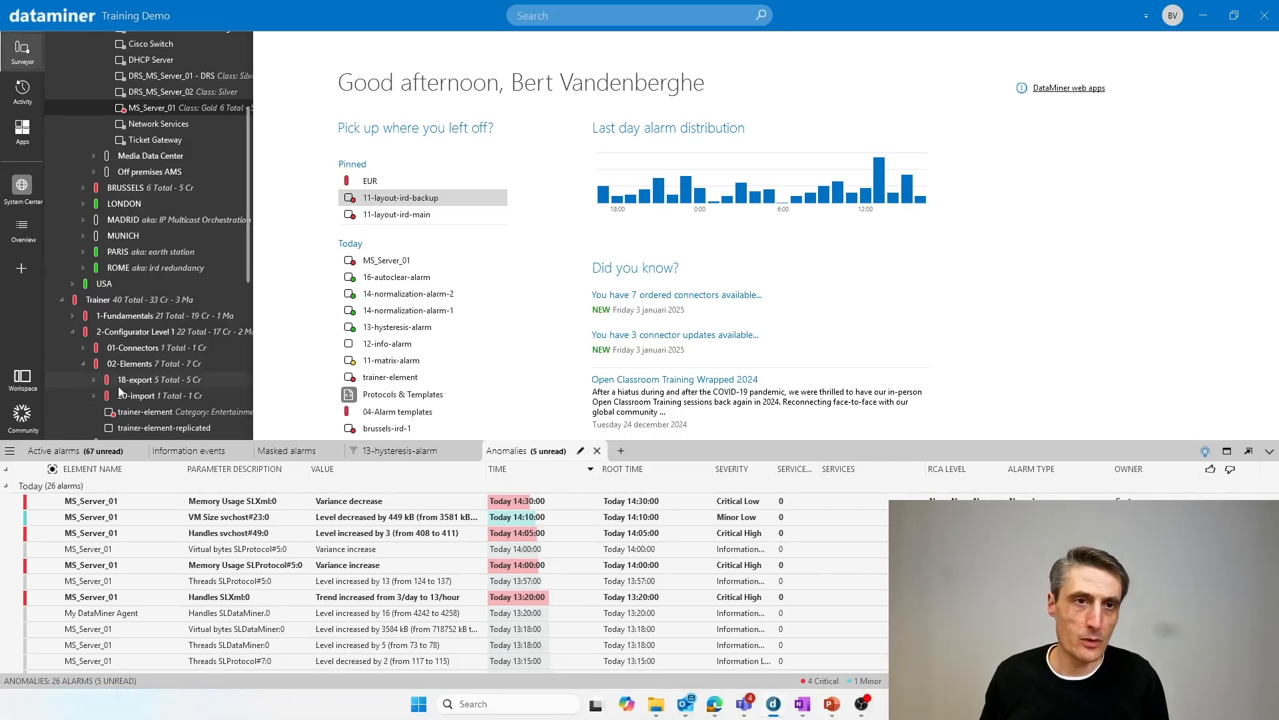
pyautogui.scroll(-5, 170, 400)
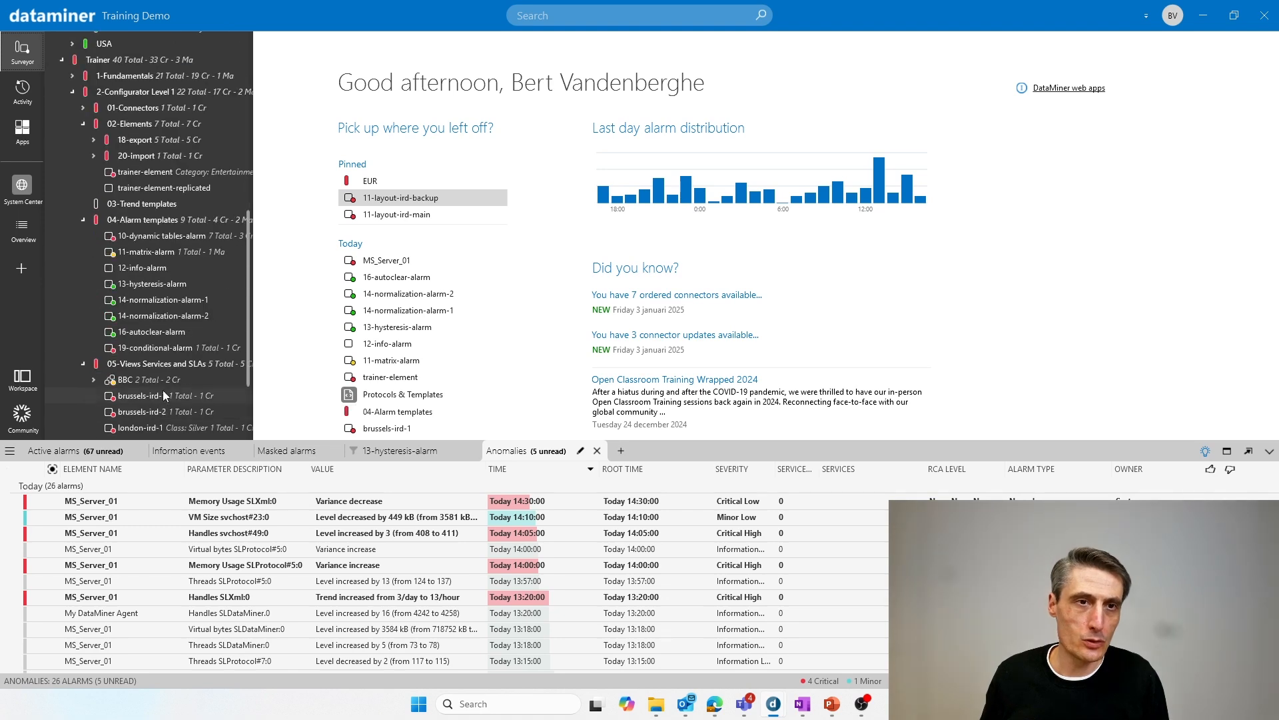
pyautogui.rightClick(148, 177)
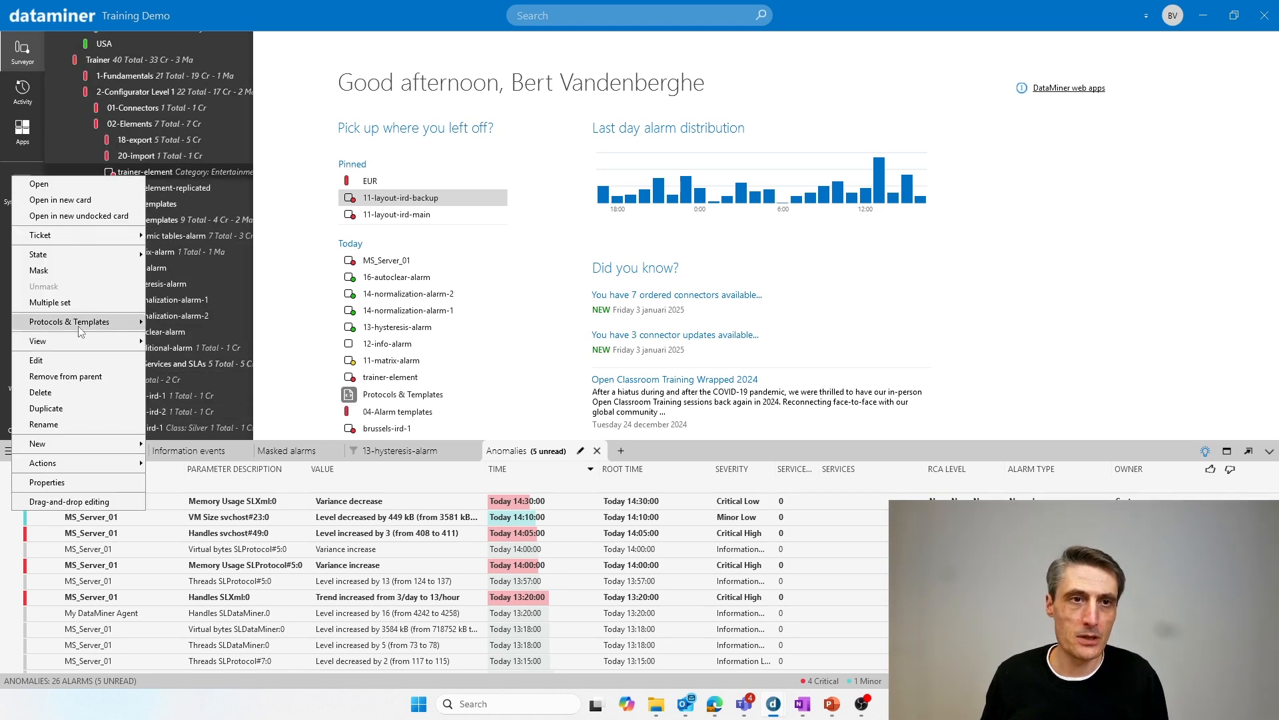
pyautogui.moveTo(80, 331)
pyautogui.click(217, 344)
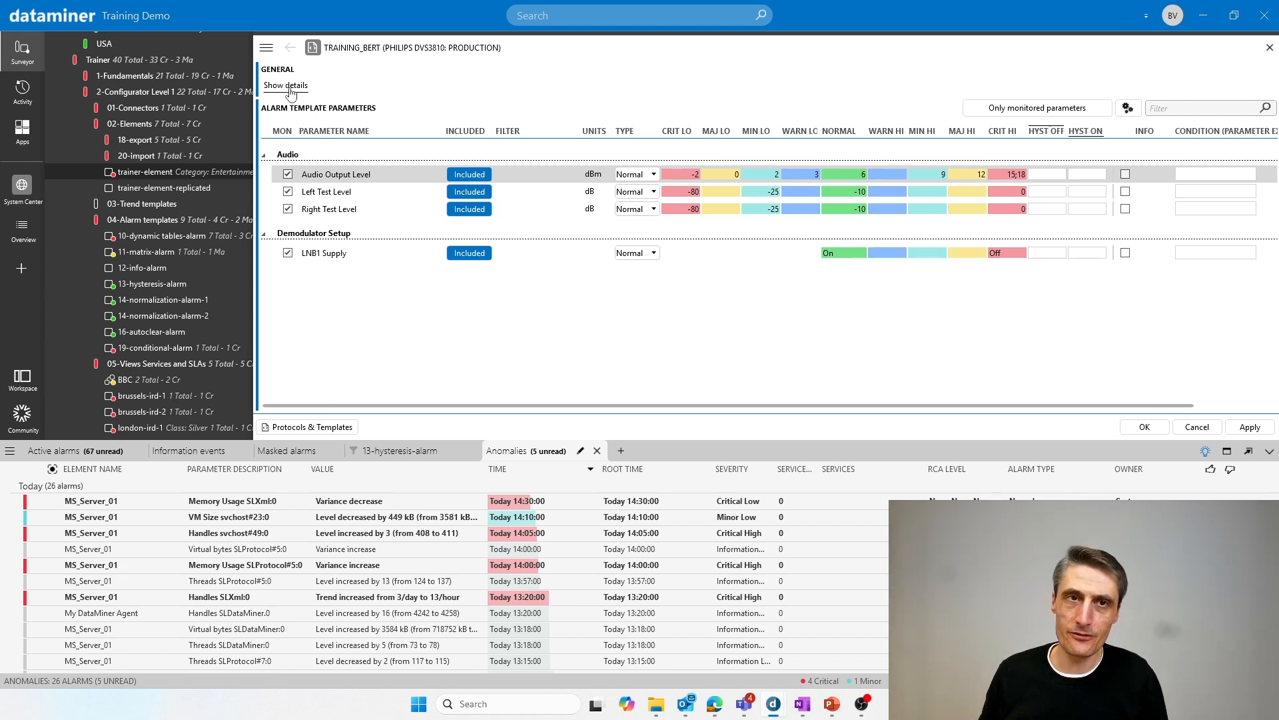
pyautogui.click(286, 86)
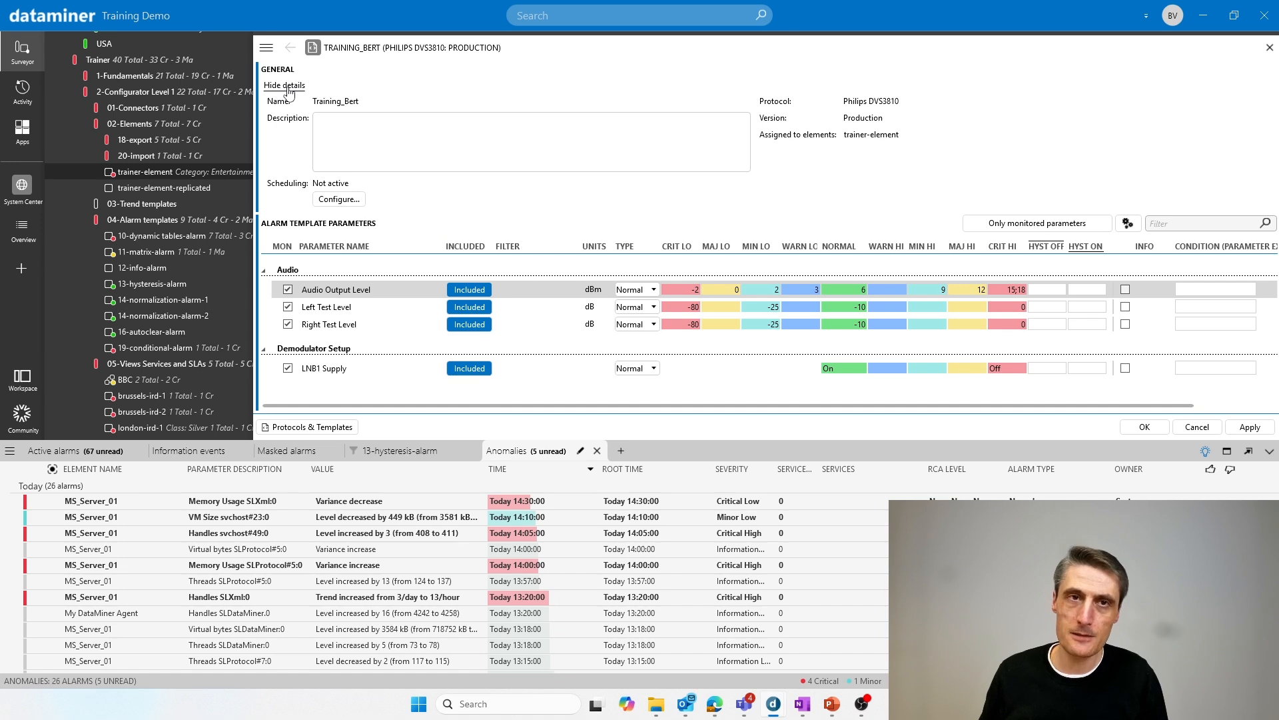
pyautogui.click(287, 86)
pyautogui.click(287, 87)
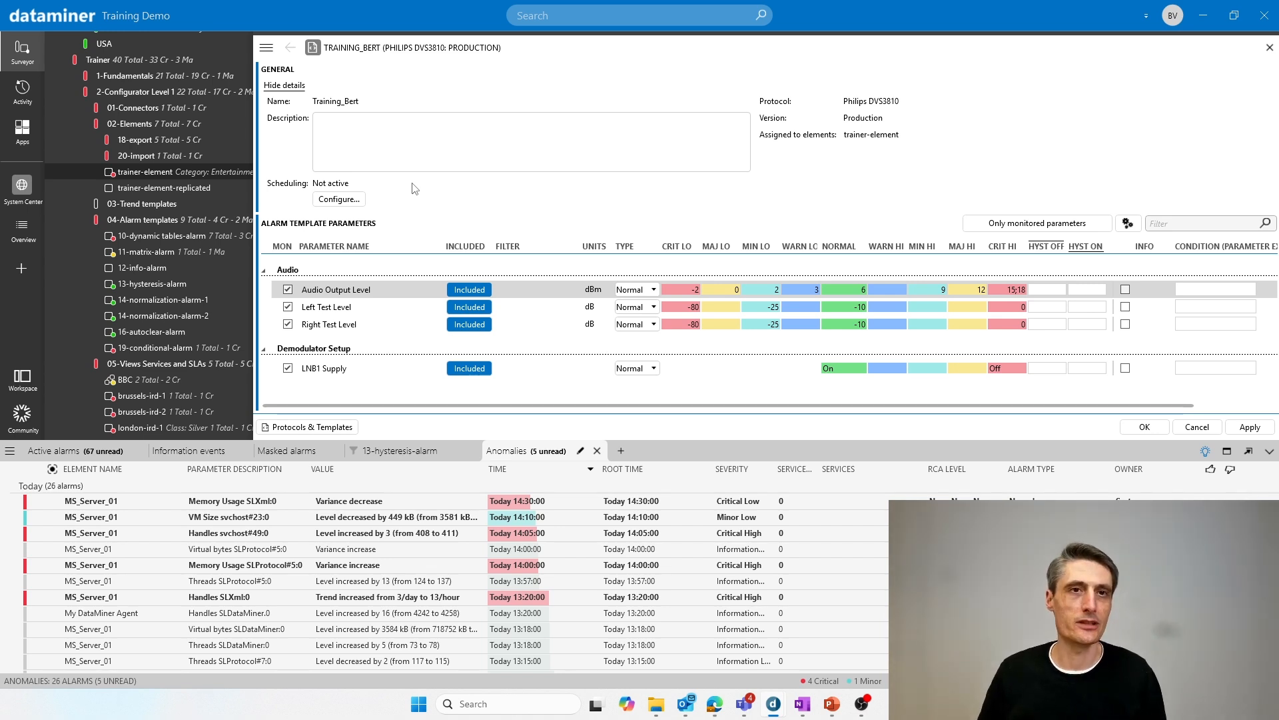
# Try scheduling the template as active only on Saturday and Sunday with a 0:00 begin time, and cancel the schedule configuration.
pyautogui.click(348, 200)
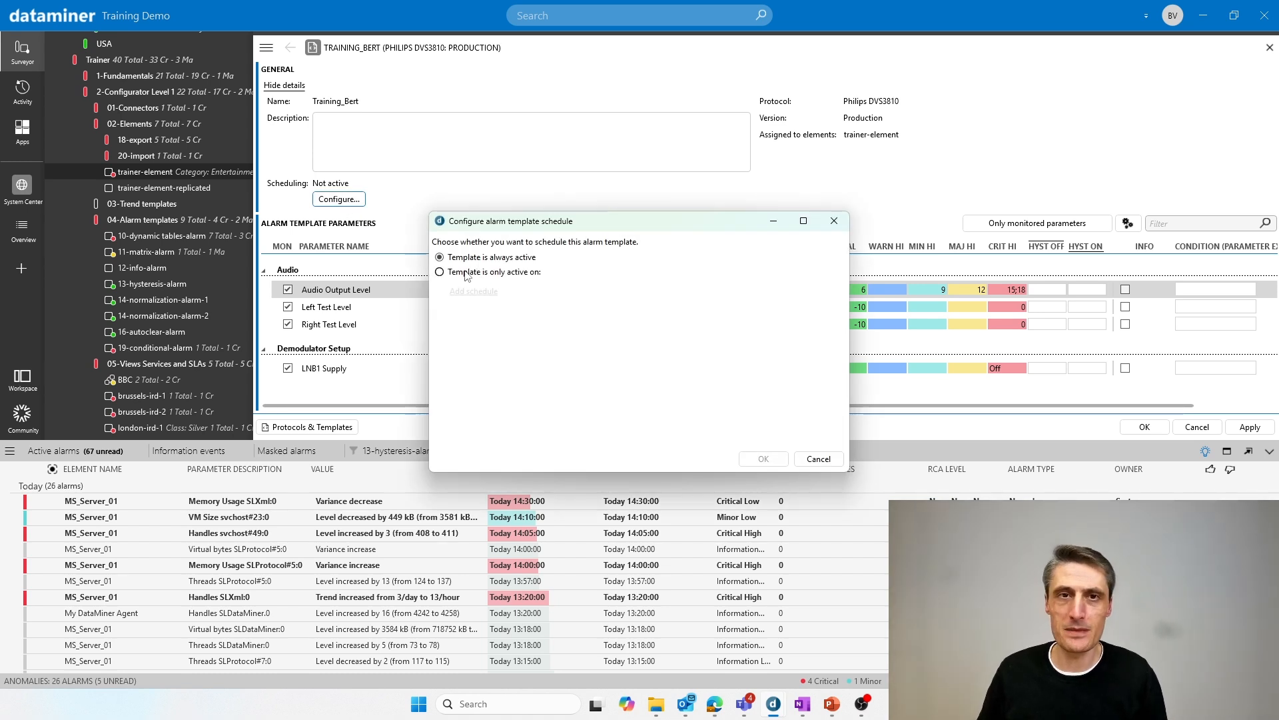
pyautogui.click(467, 273)
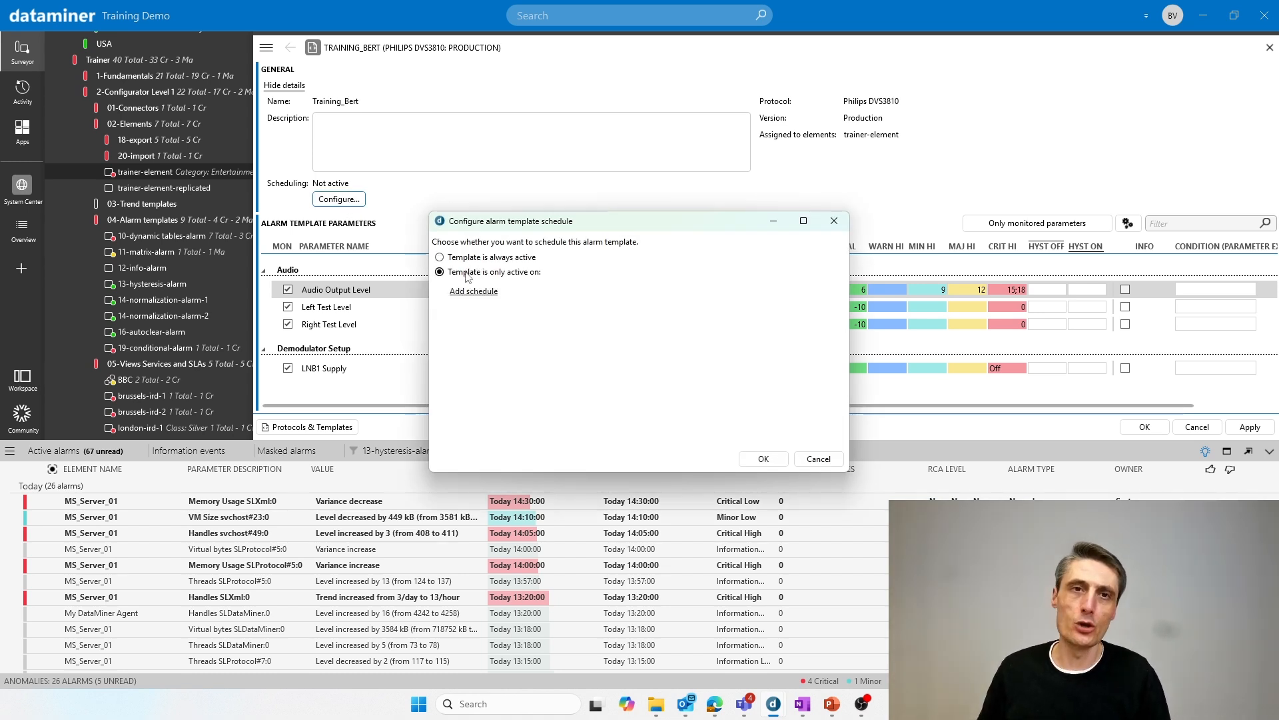
pyautogui.click(473, 291)
pyautogui.click(469, 288)
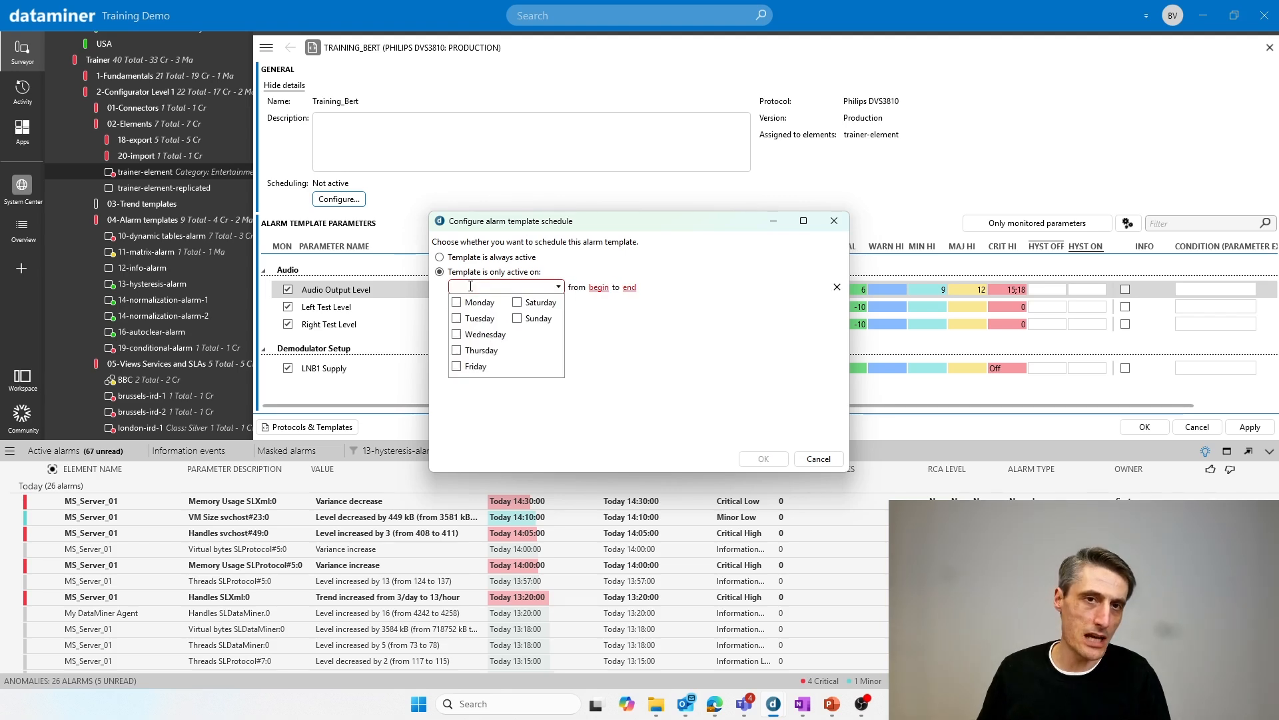
pyautogui.click(517, 302)
pyautogui.click(518, 319)
pyautogui.click(663, 326)
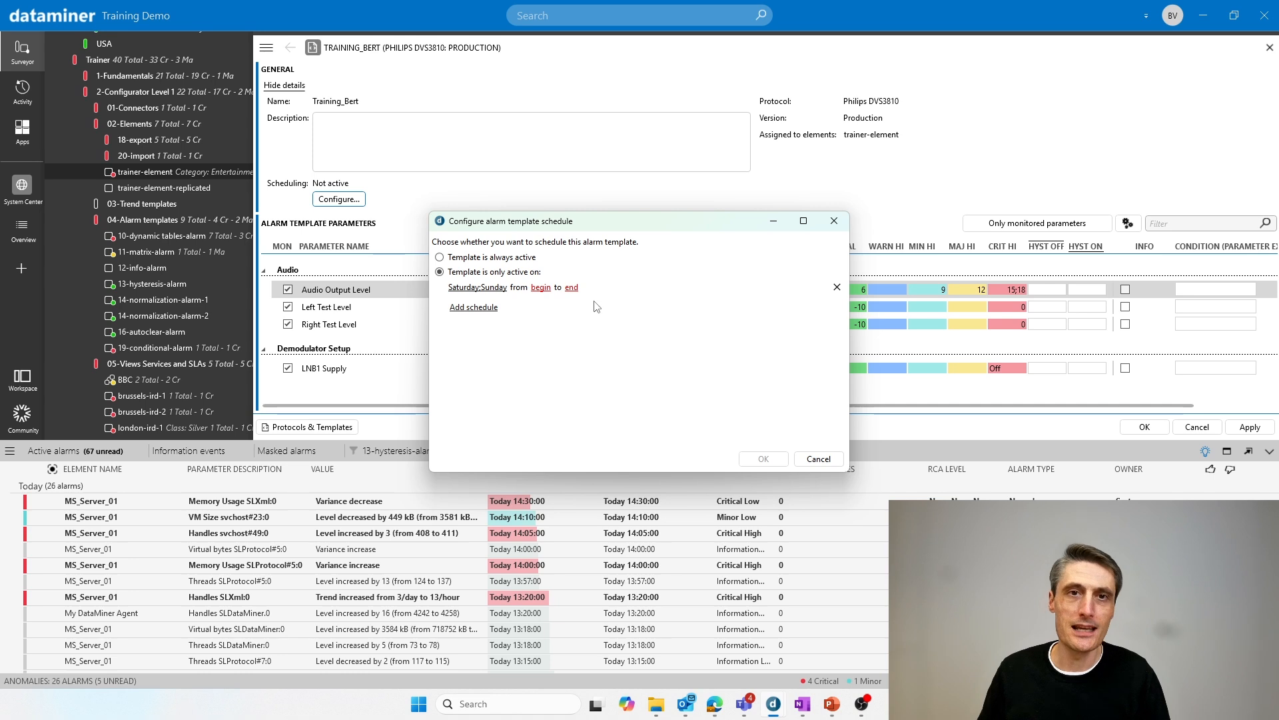
pyautogui.click(545, 287)
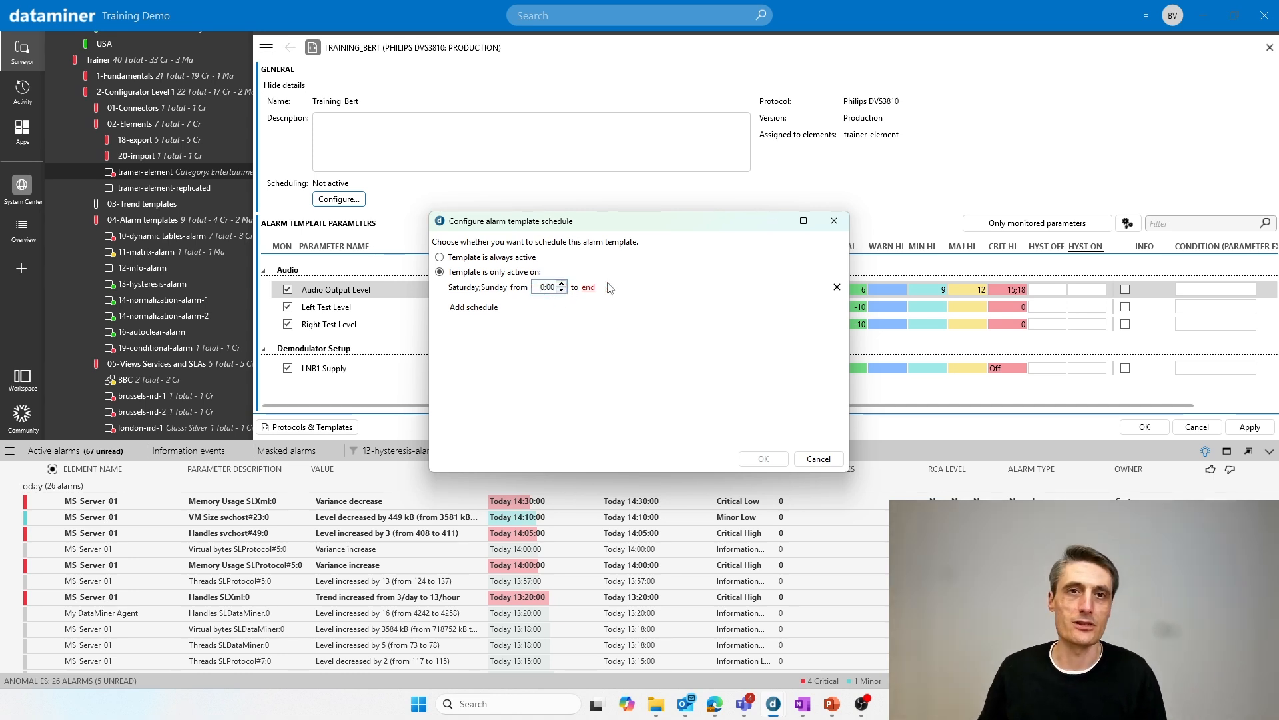
pyautogui.click(818, 459)
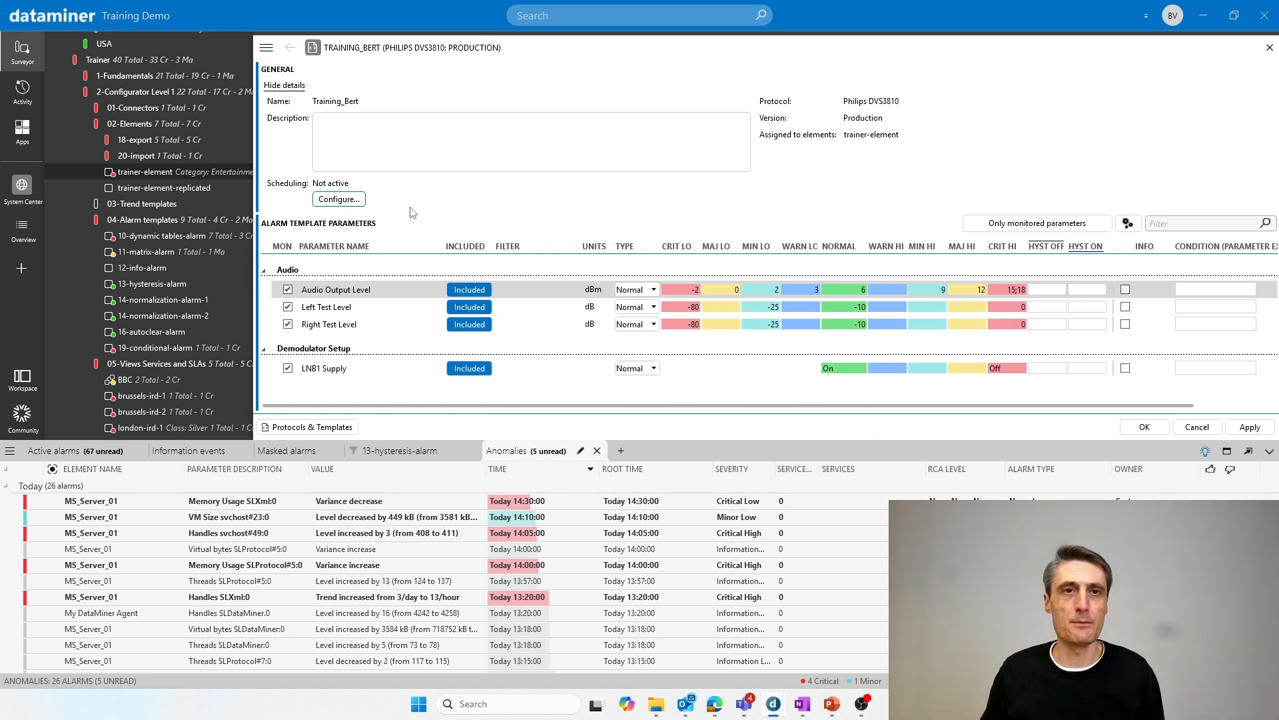
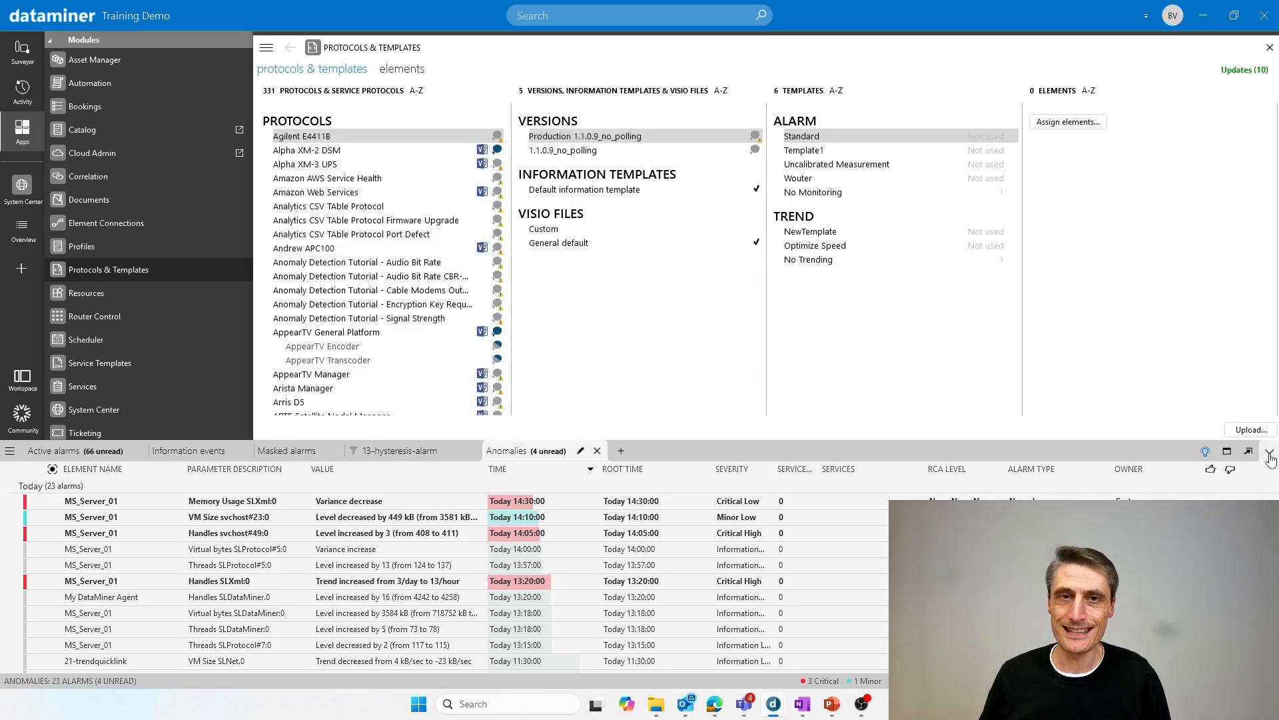
# Collapse the alarm list and select the Production 4.0.0.1 version of the Microsoft Platform protocol.
pyautogui.click(1270, 455)
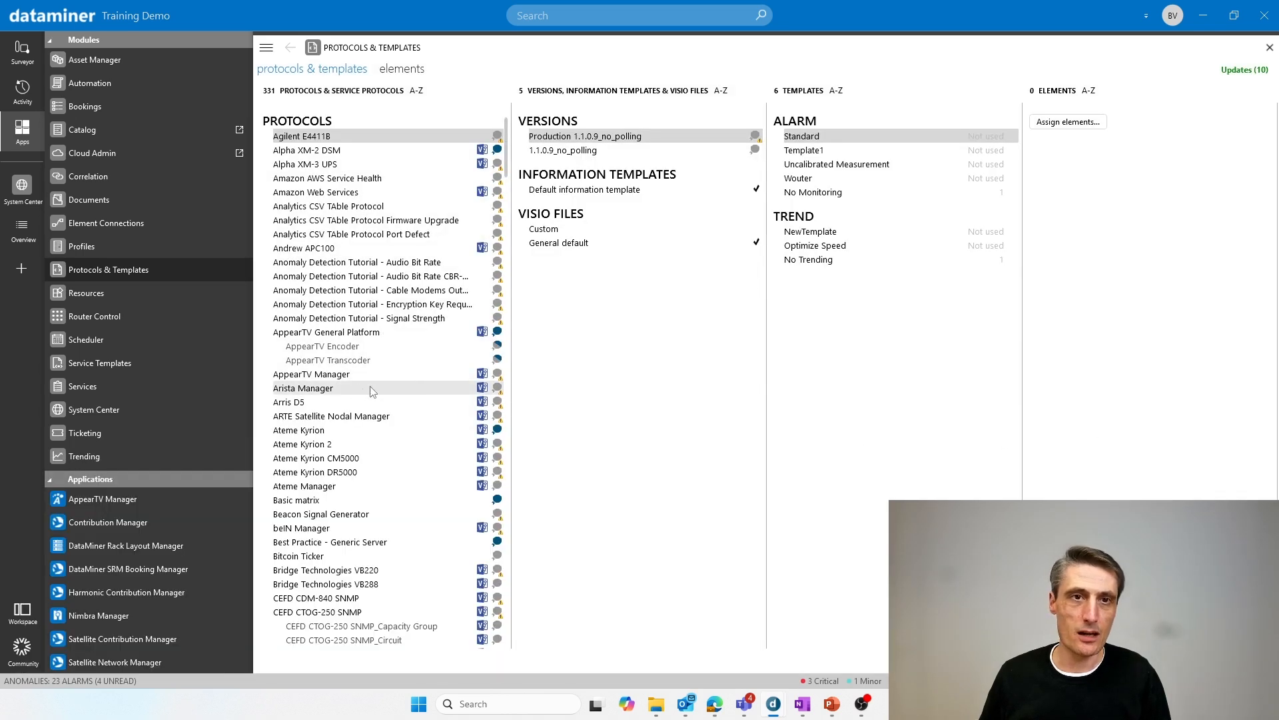
pyautogui.click(331, 177)
pyautogui.write('mic')
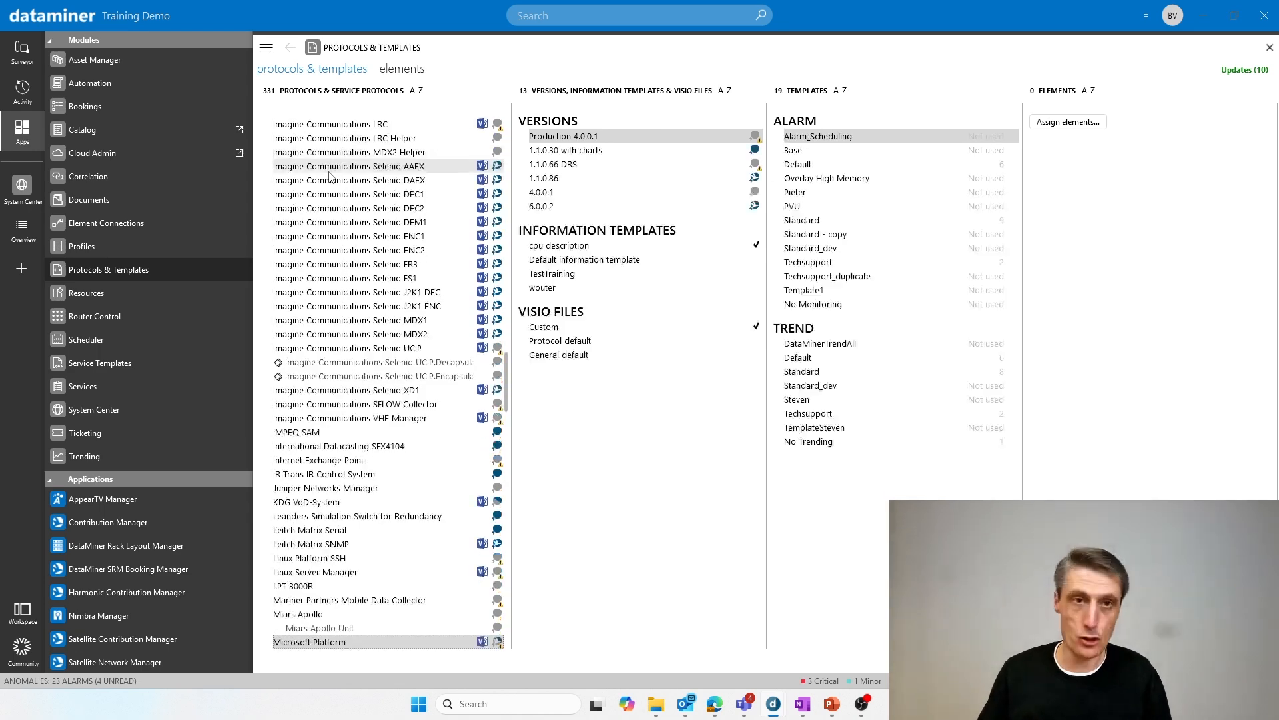
pyautogui.scroll(-12, 320, 417)
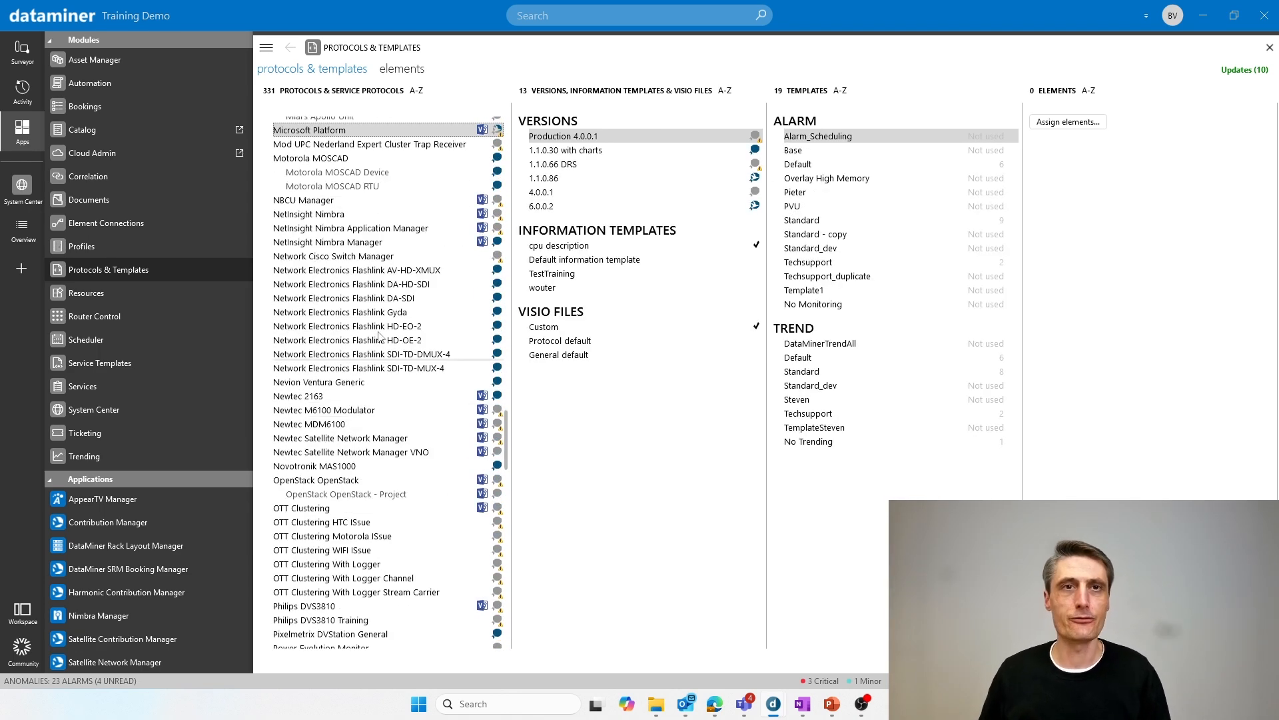
pyautogui.click(563, 137)
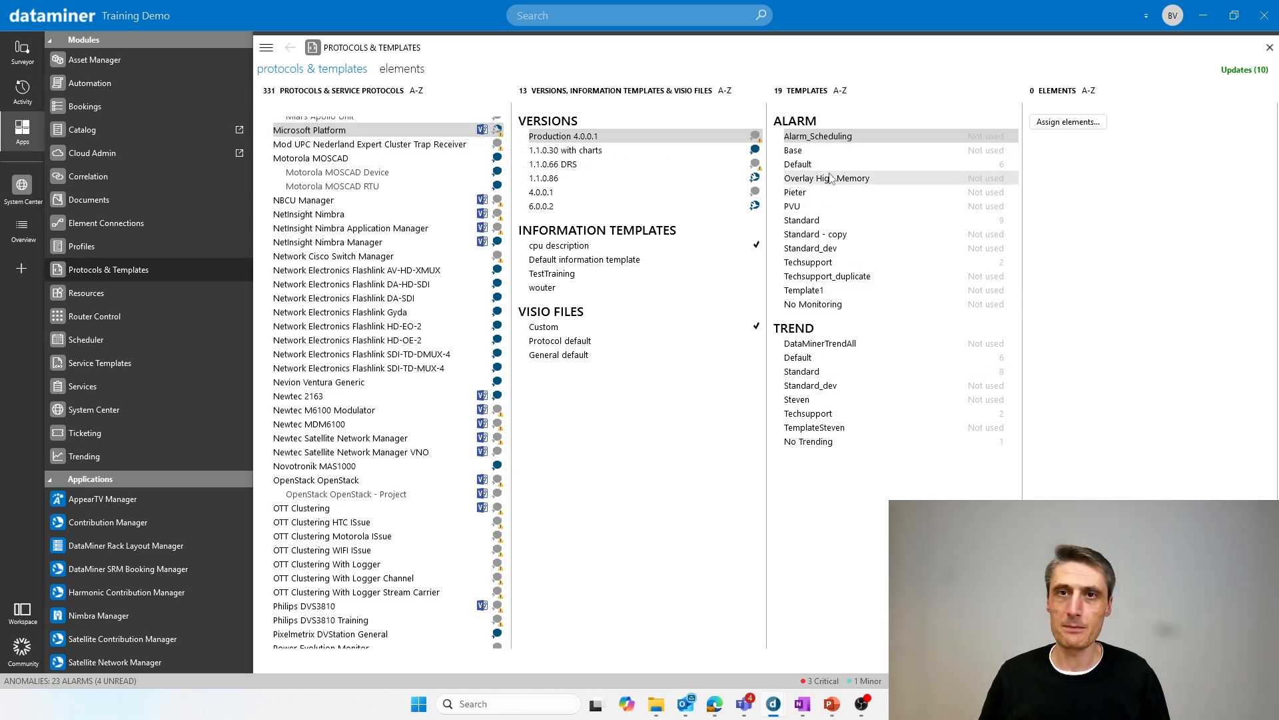
# Open the Base alarm template, examine the critical high threshold of Physical Memory Usage, and close the template.
pyautogui.click(818, 155)
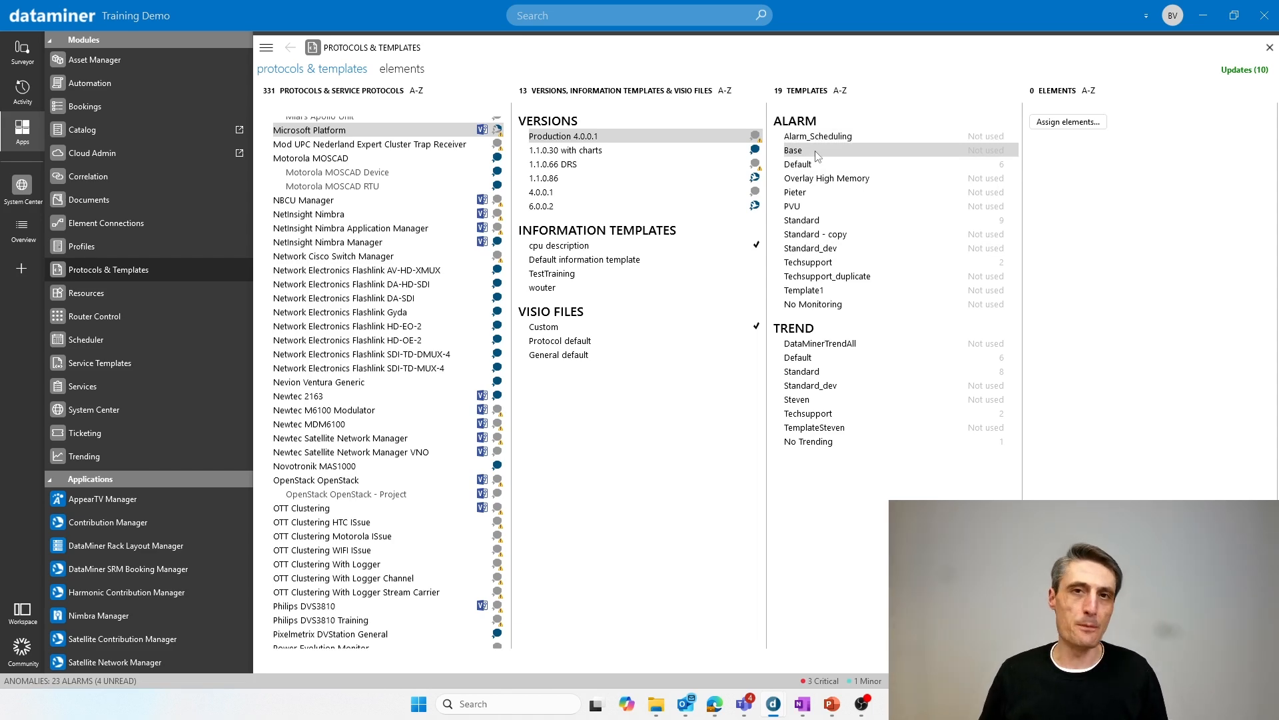
pyautogui.doubleClick(816, 152)
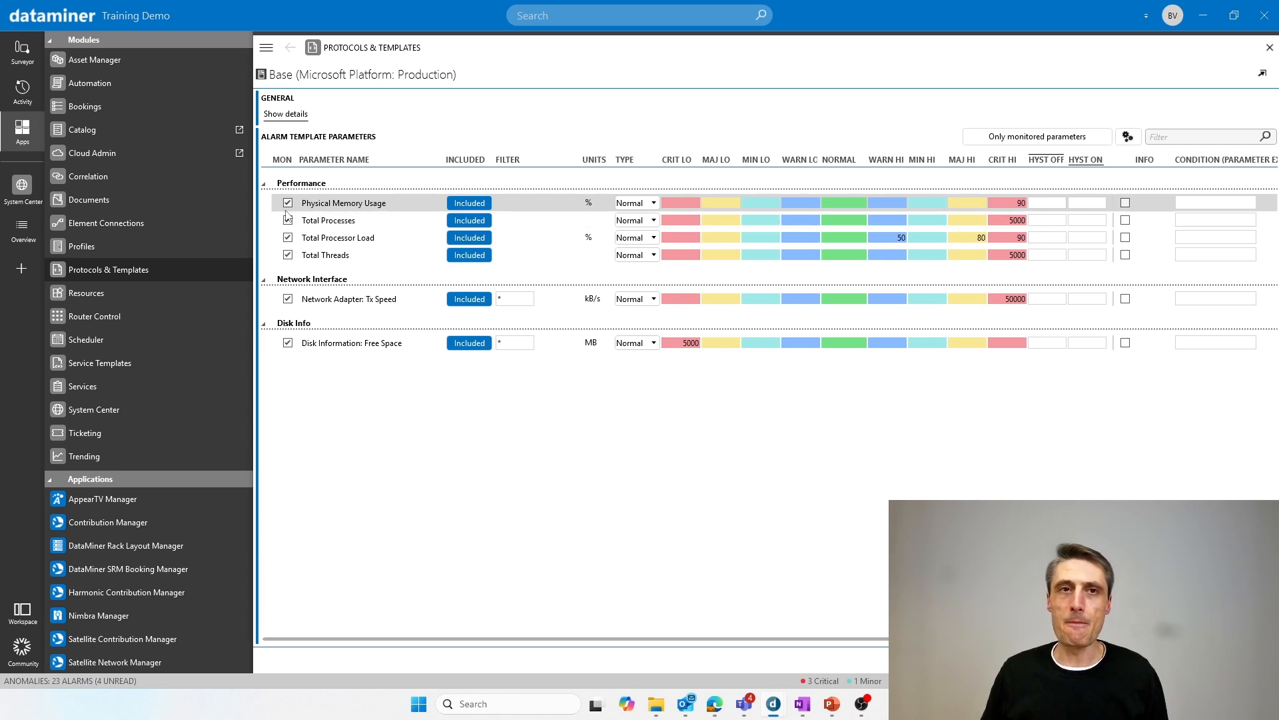
pyautogui.click(1017, 205)
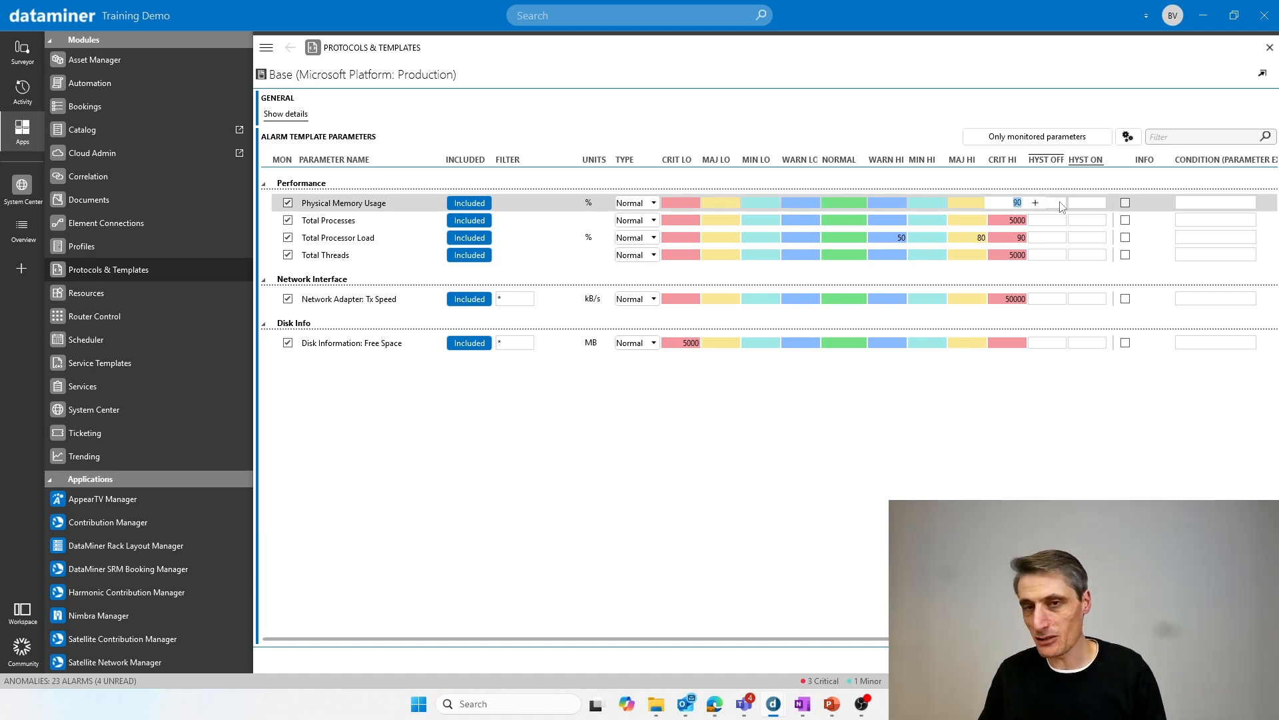
pyautogui.click(939, 85)
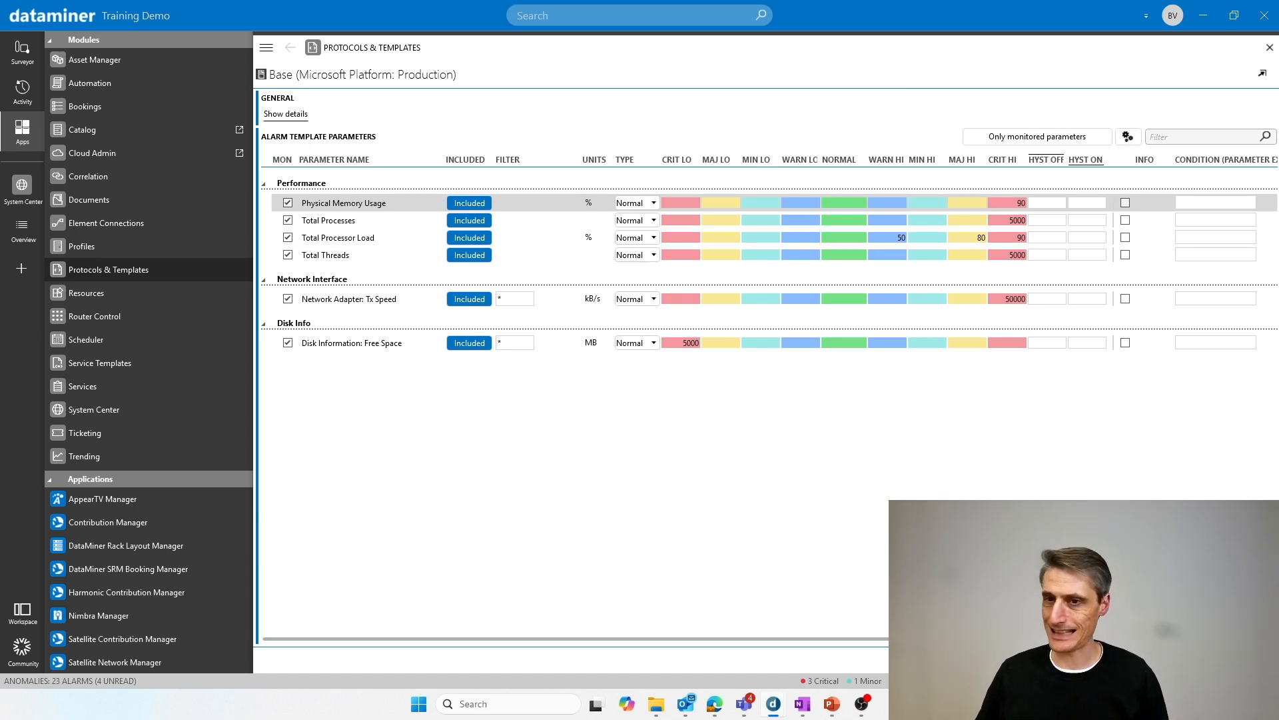
pyautogui.click(1247, 660)
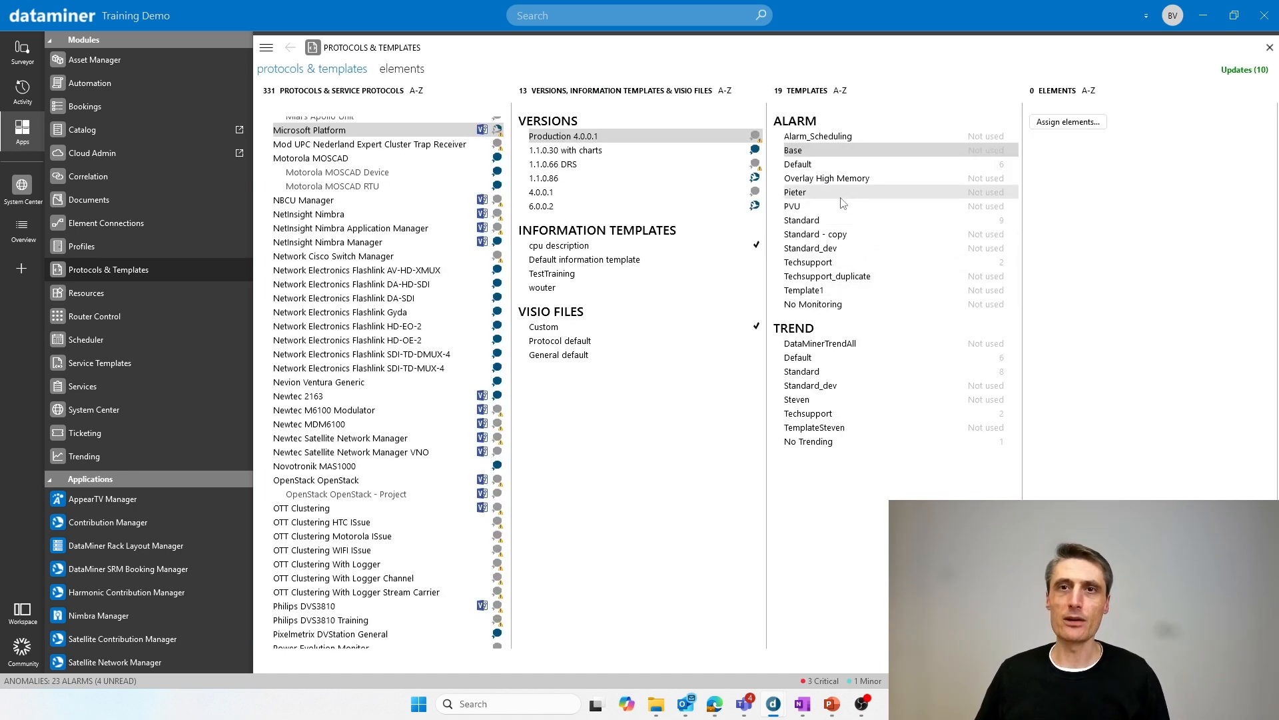
# Open the Overlay High Memory alarm template, show only protocol parameters, check the option allowing include/exclude of parameters, and close the template.
pyautogui.click(811, 179)
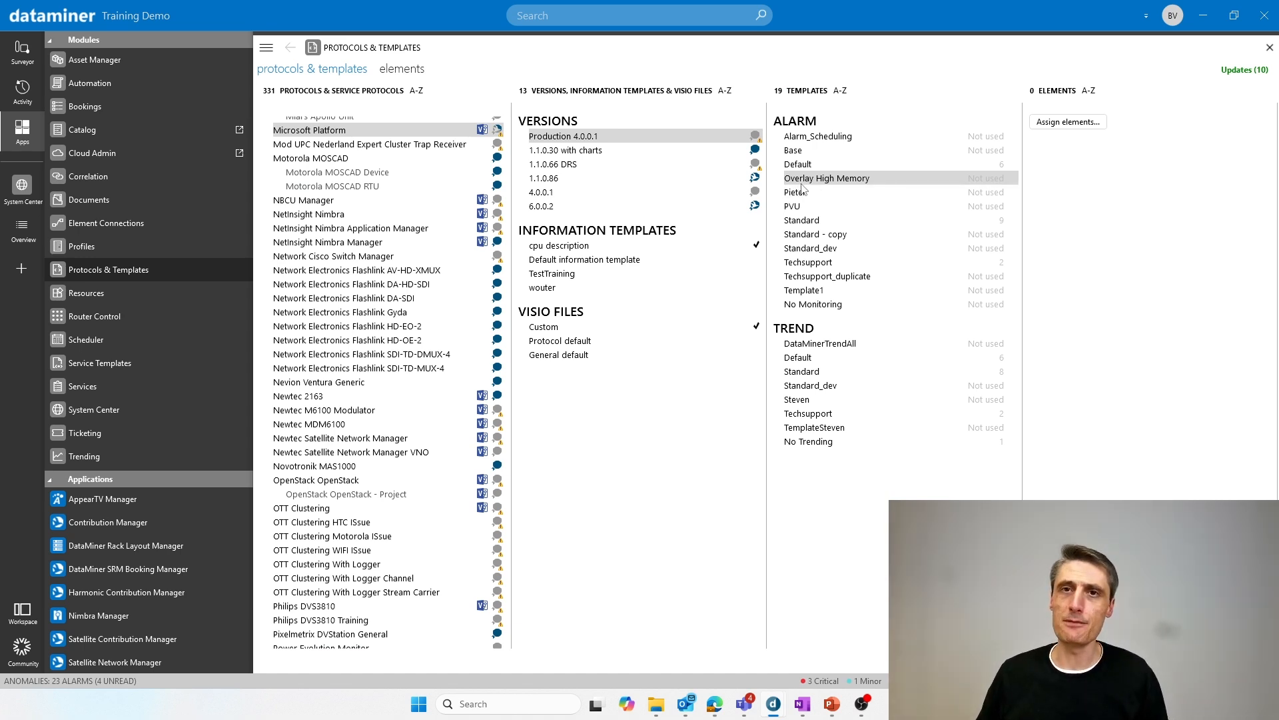
pyautogui.doubleClick(843, 181)
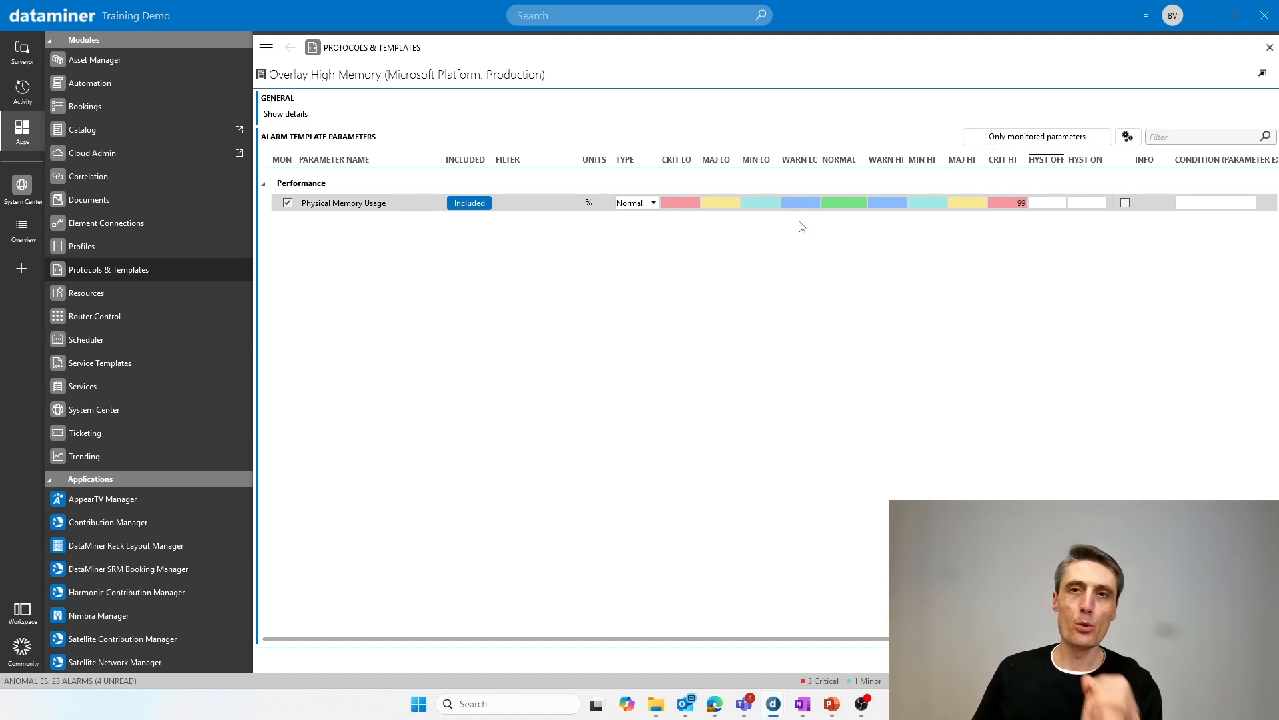
pyautogui.click(1009, 136)
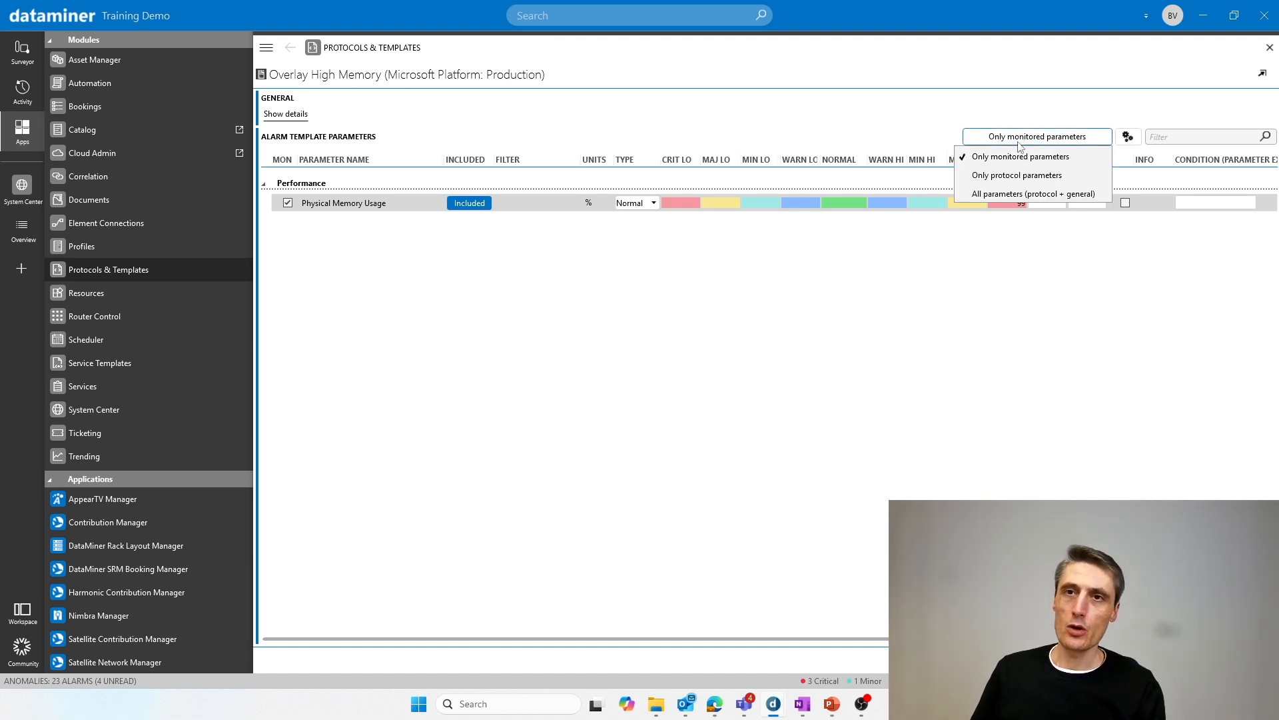
pyautogui.click(1007, 176)
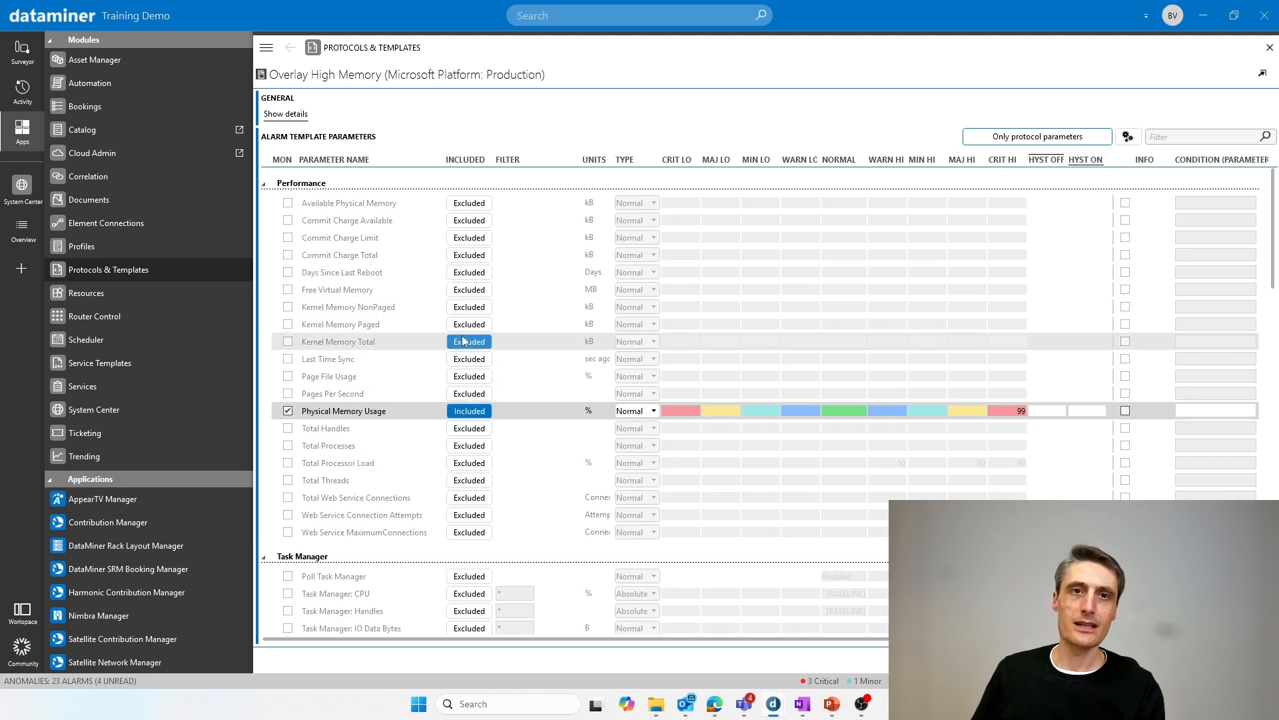
pyautogui.click(1123, 136)
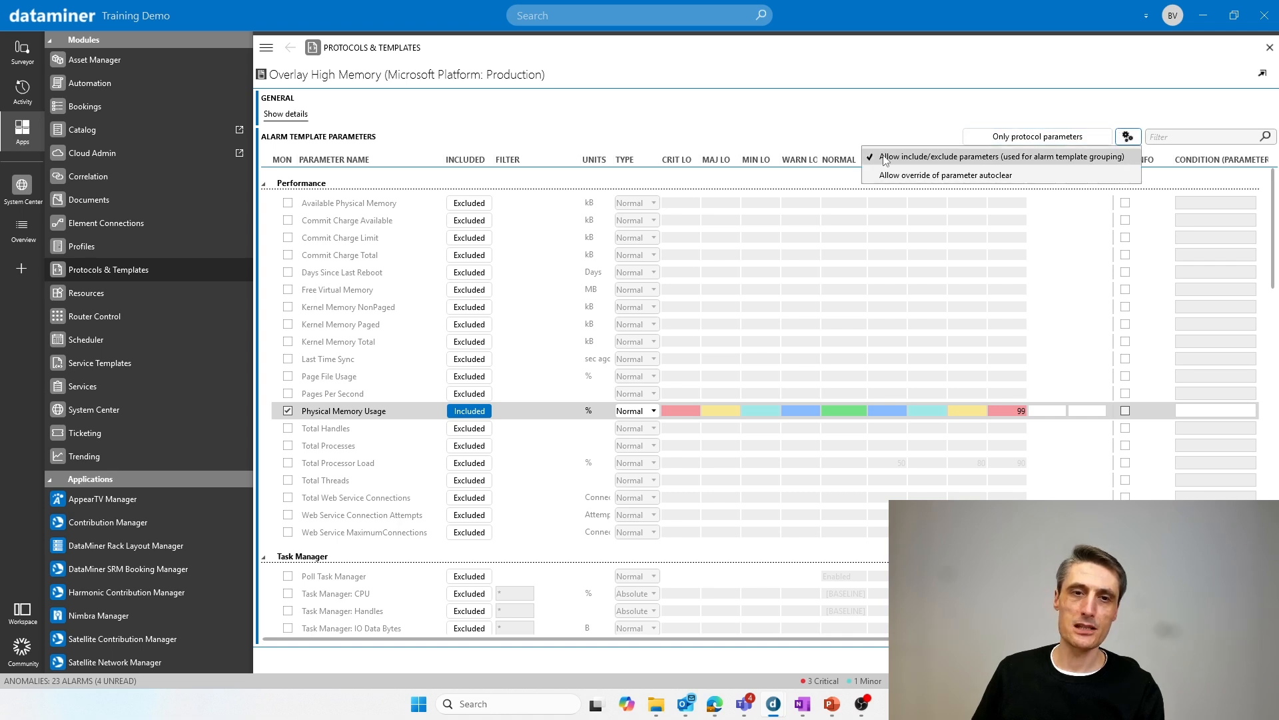
pyautogui.click(740, 89)
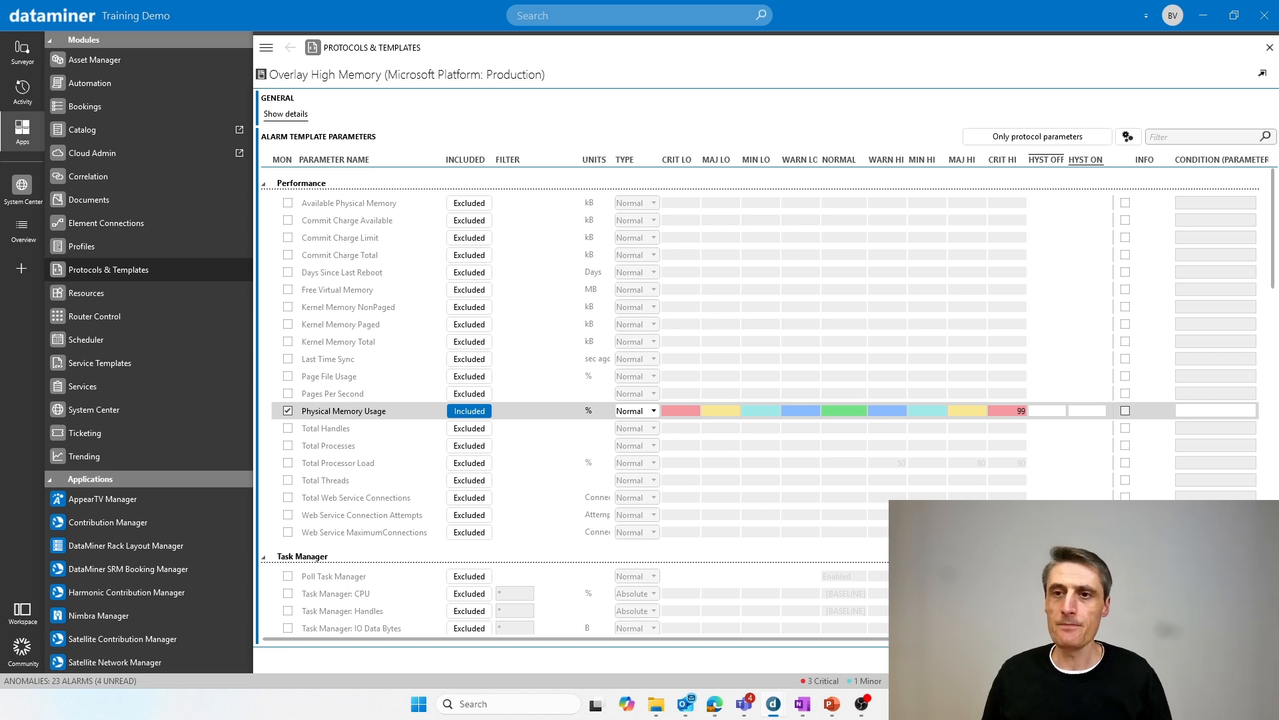
pyautogui.click(1135, 660)
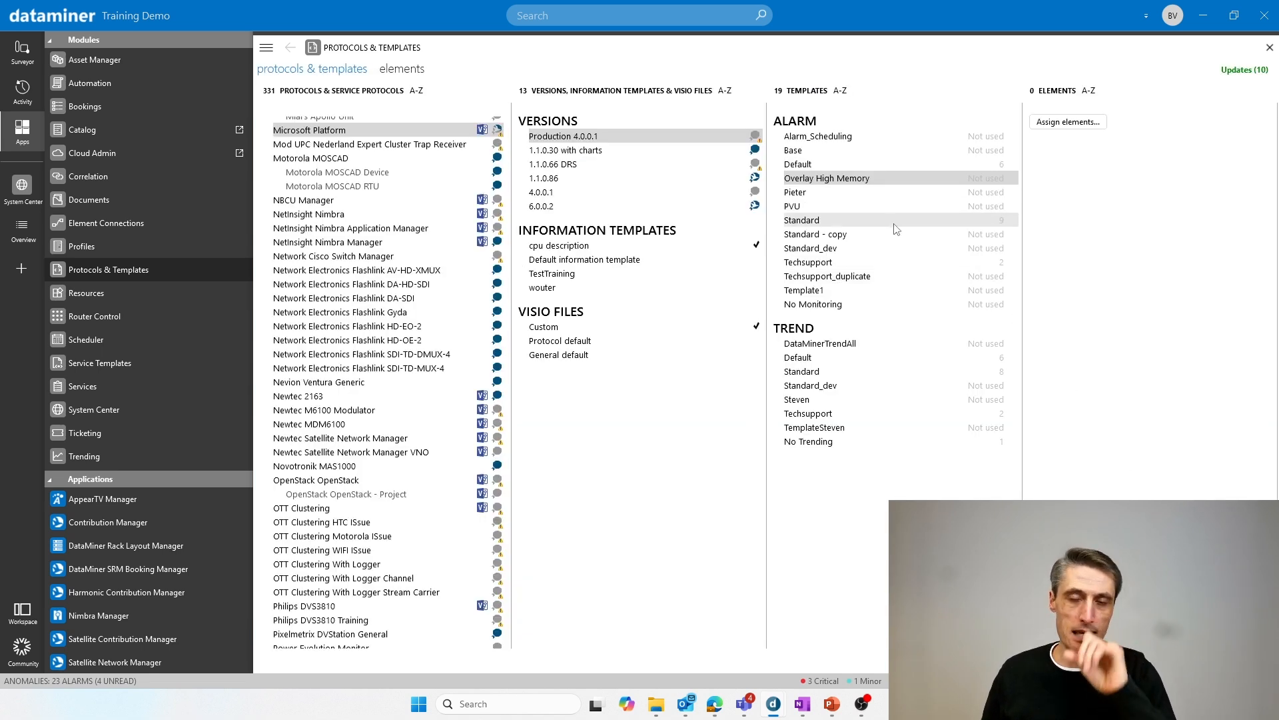
# Create an alarm template group named Group Example for the Microsoft Platform protocol, version Production:4.0.0.1.
pyautogui.rightClick(849, 184)
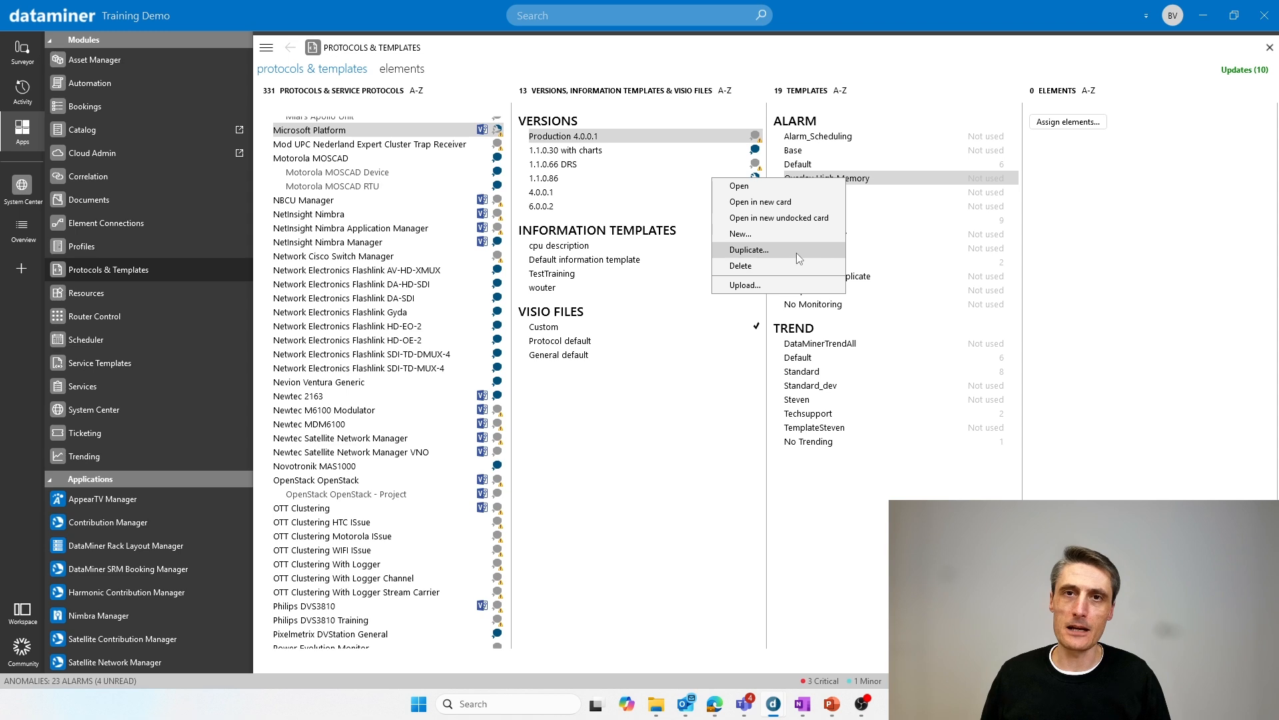
pyautogui.click(741, 233)
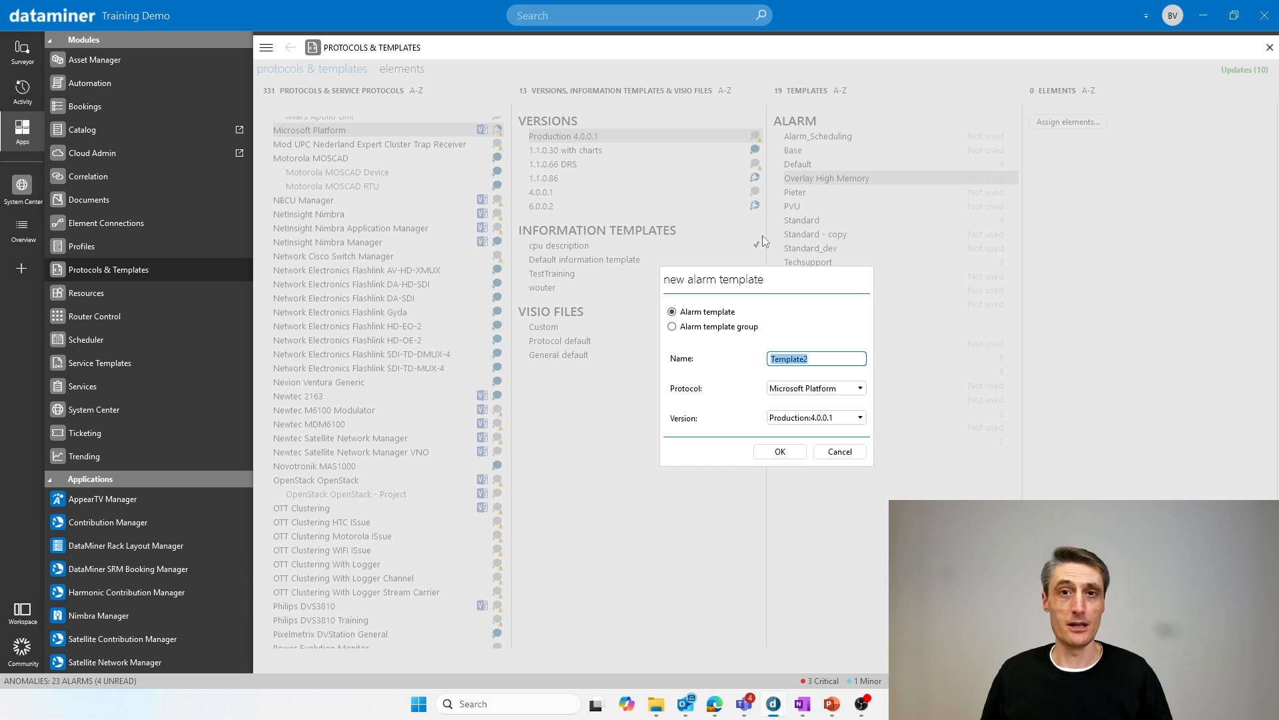
pyautogui.click(724, 330)
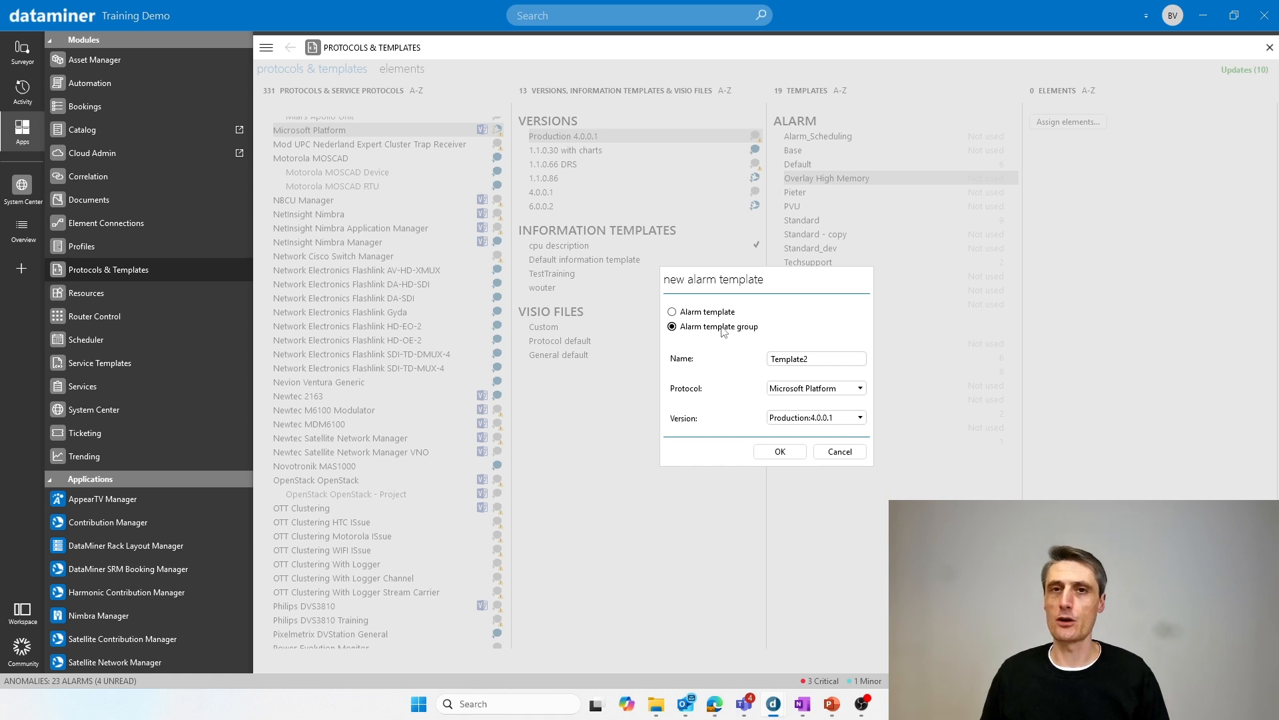
pyautogui.doubleClick(825, 360)
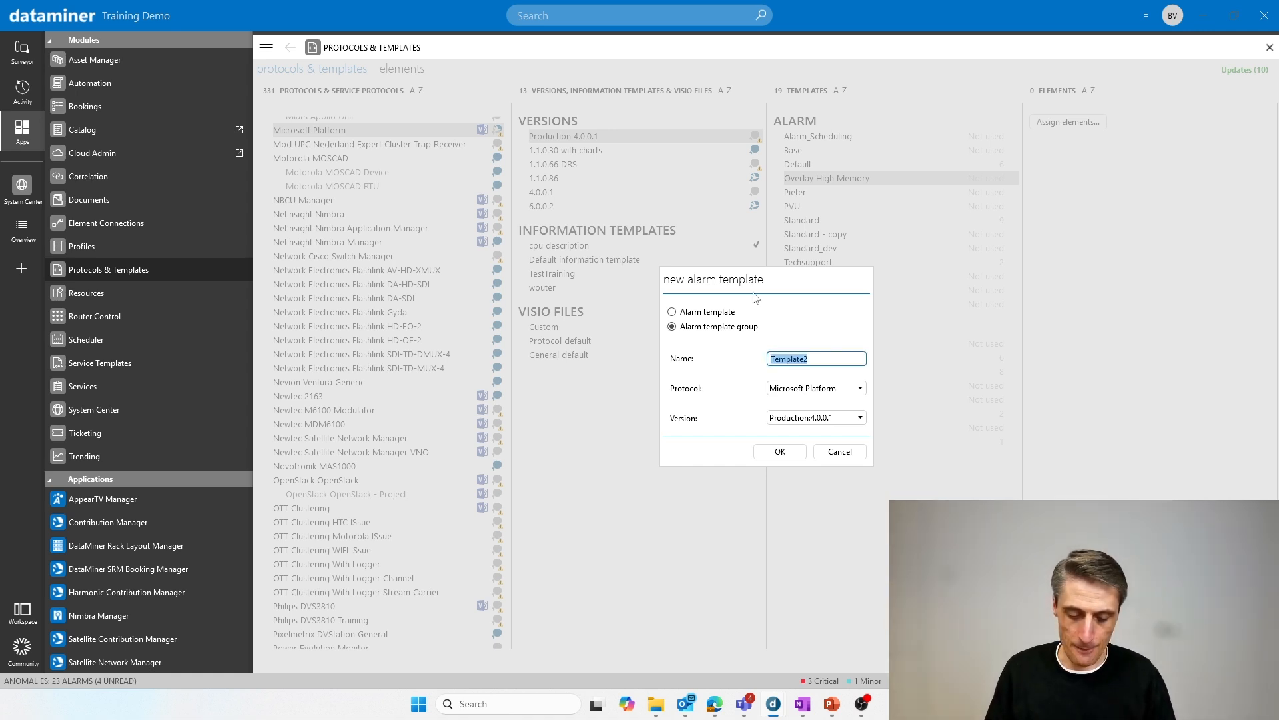
pyautogui.write('Group')
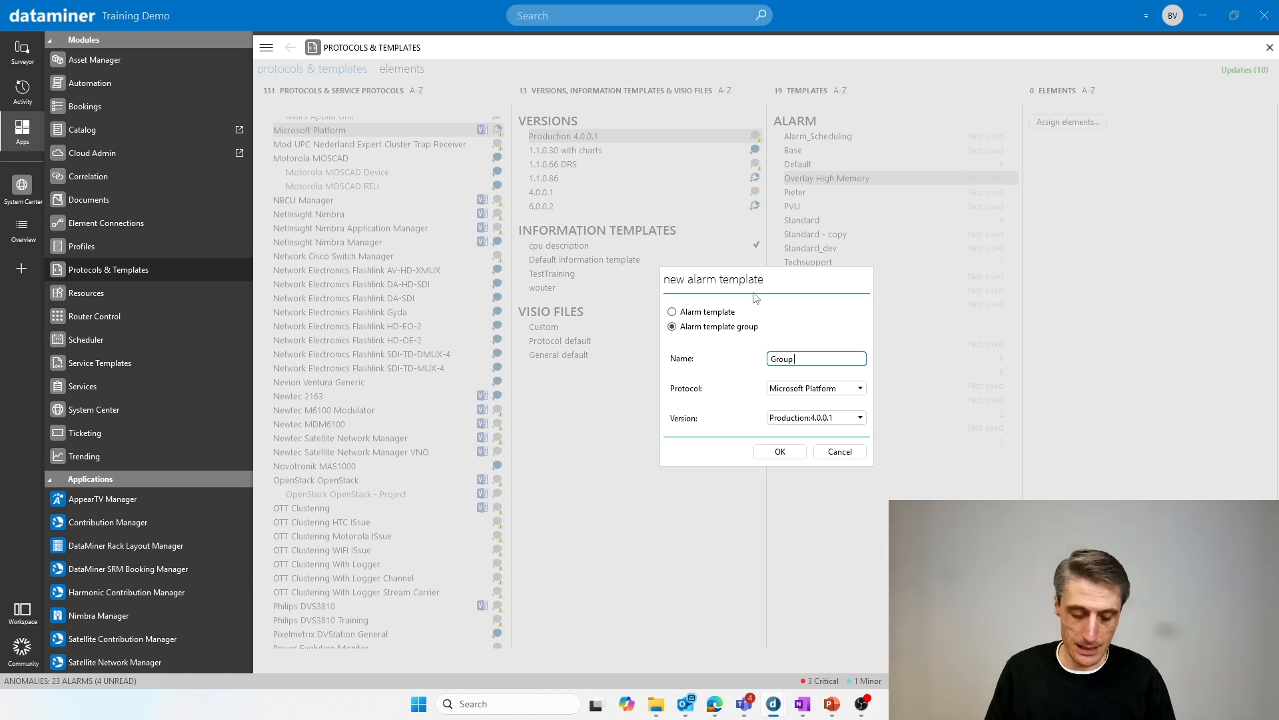
pyautogui.write(' Example')
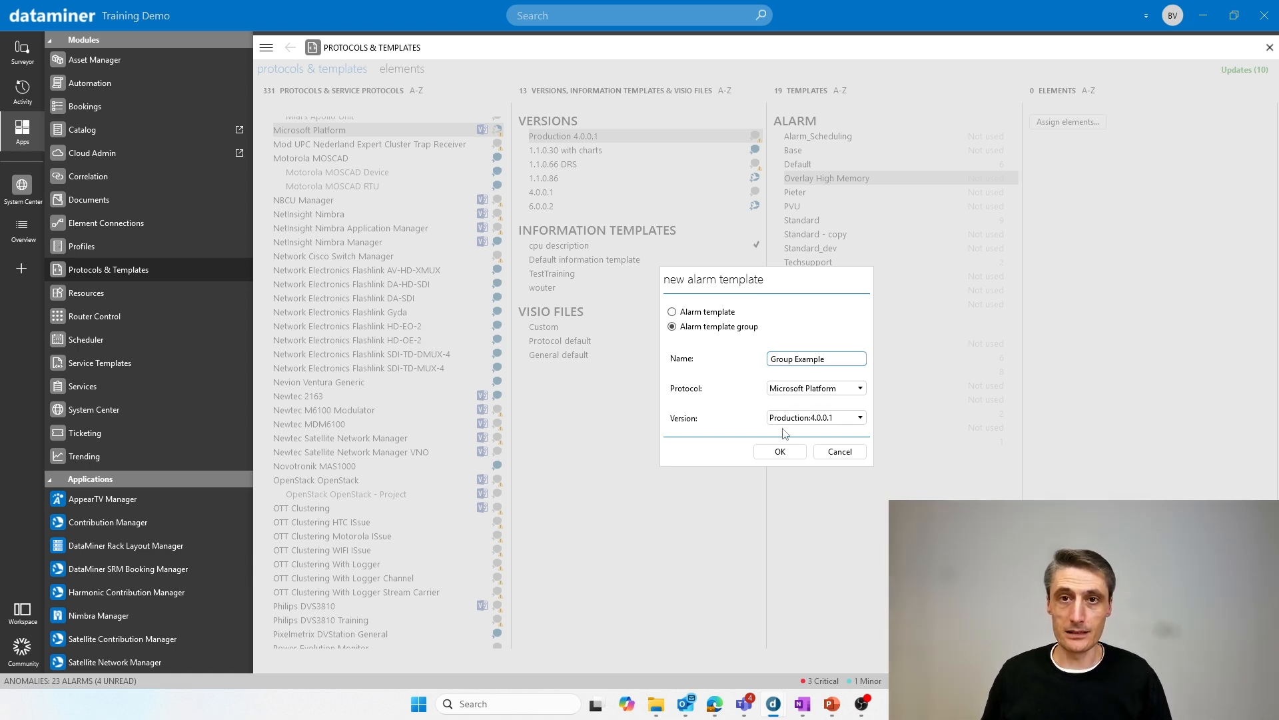
pyautogui.click(780, 451)
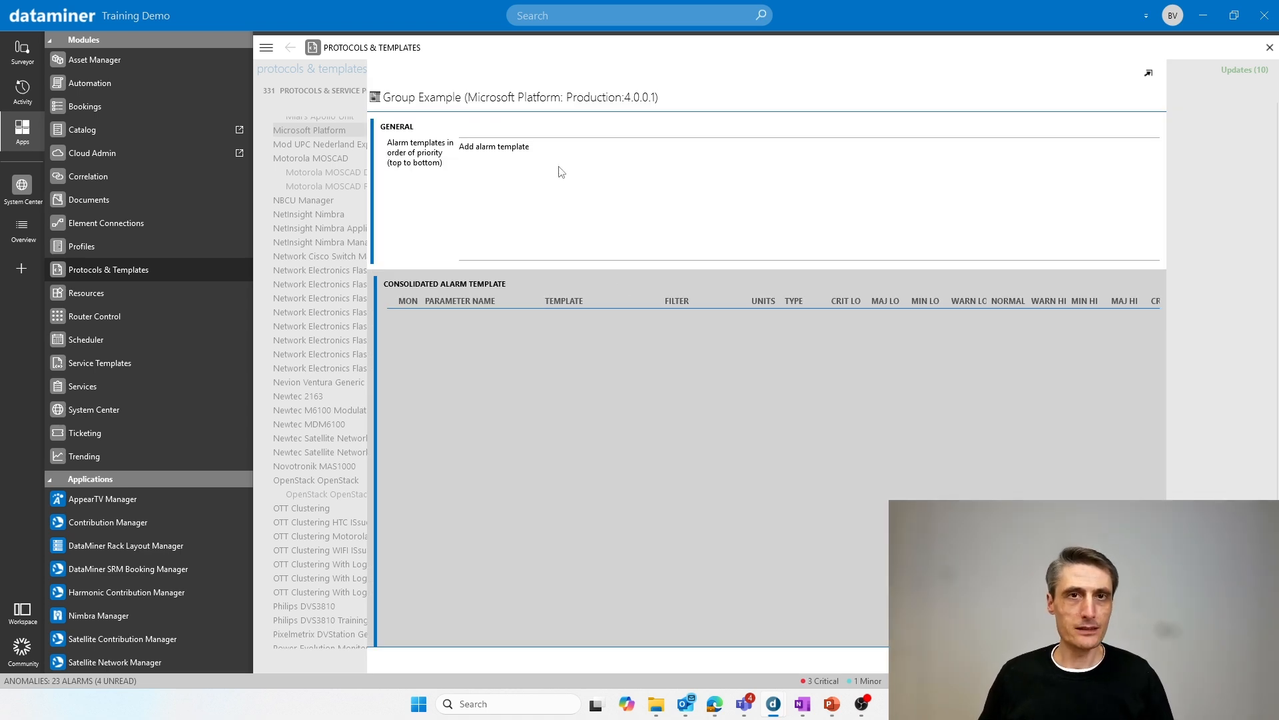
# Add the Base and Overlay High Memory alarm templates to the group, in that order.
pyautogui.click(503, 146)
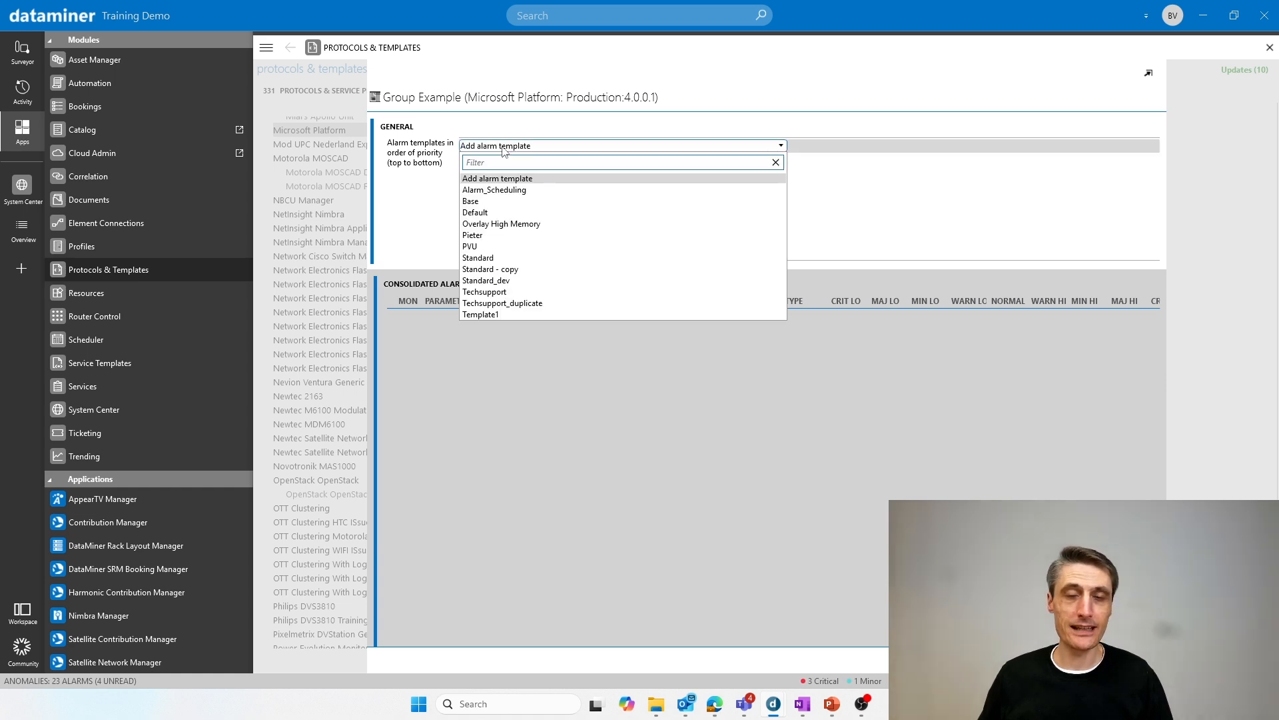
pyautogui.click(475, 202)
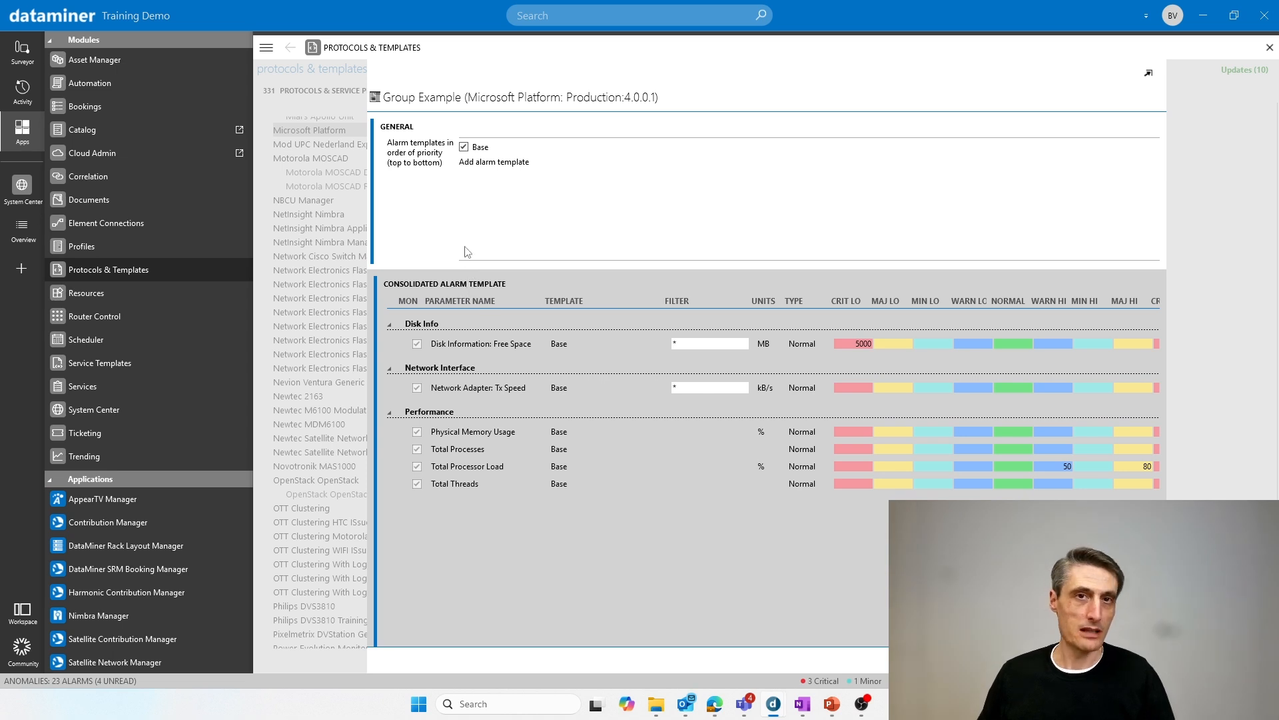
pyautogui.click(486, 162)
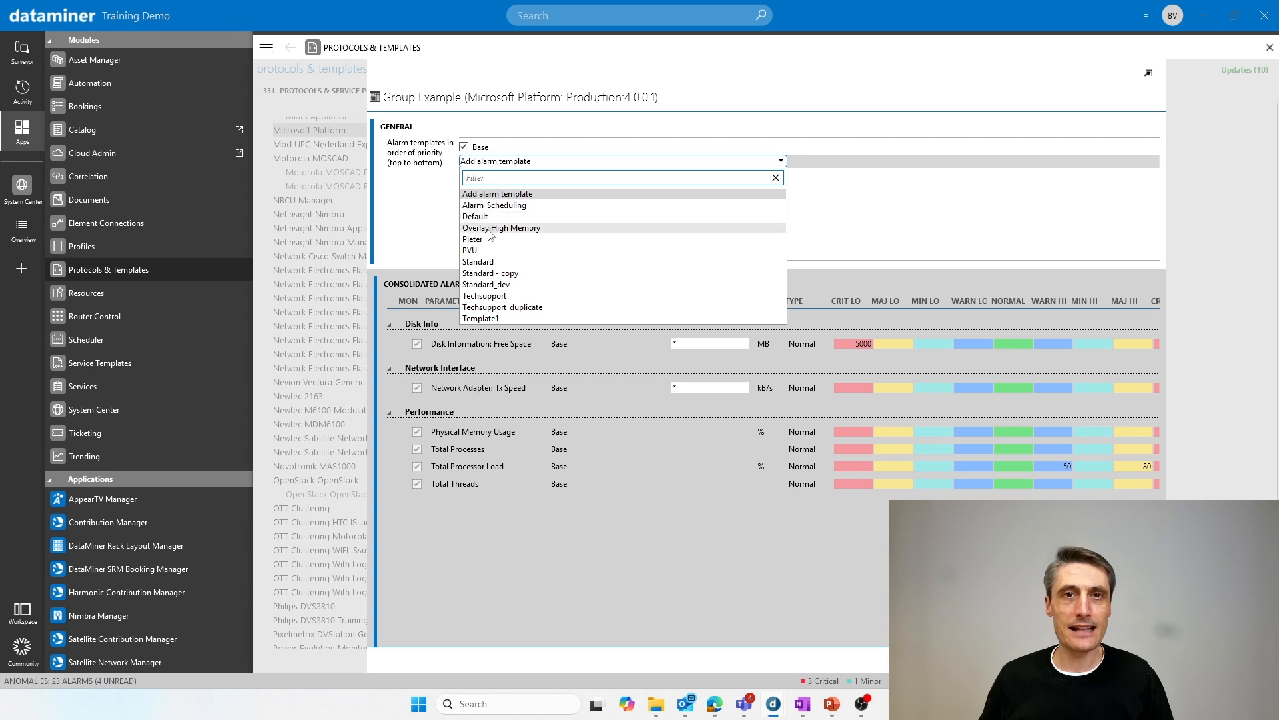
pyautogui.click(492, 229)
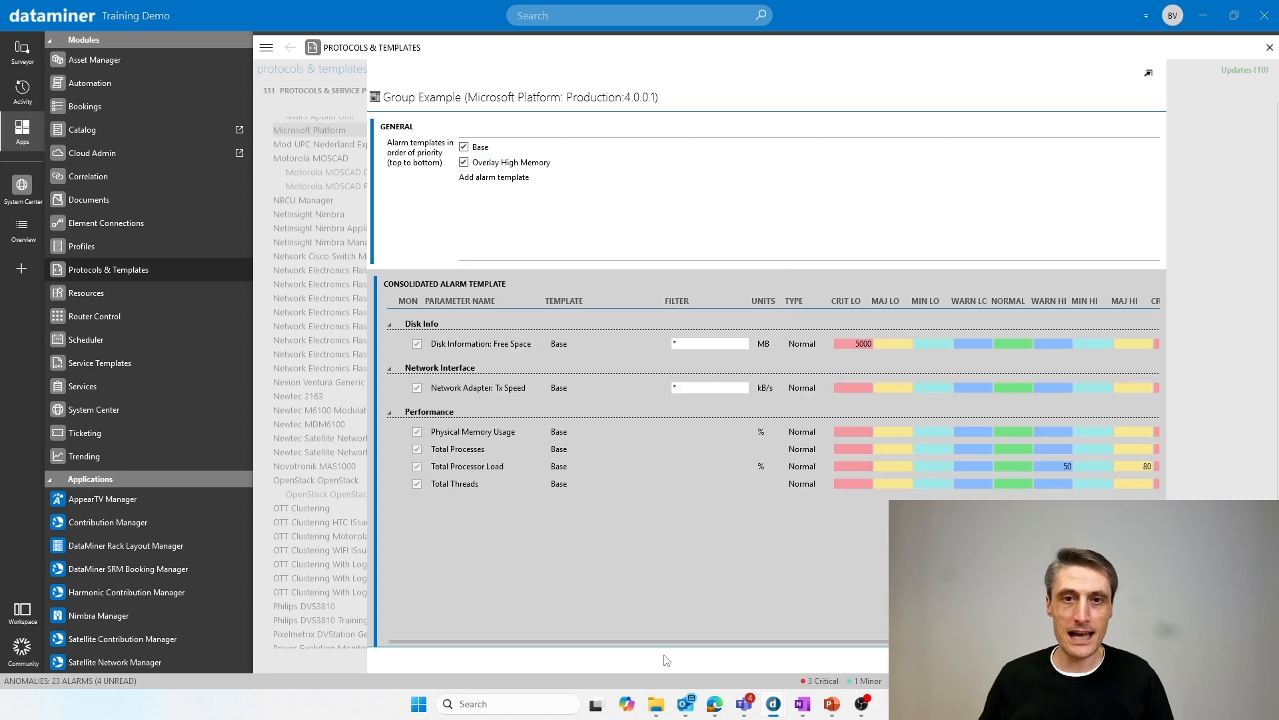
# Collapse the apps pane and narrow the Template and Filter columns to examine the critical high thresholds in the consolidated alarm template.
pyautogui.click(22, 130)
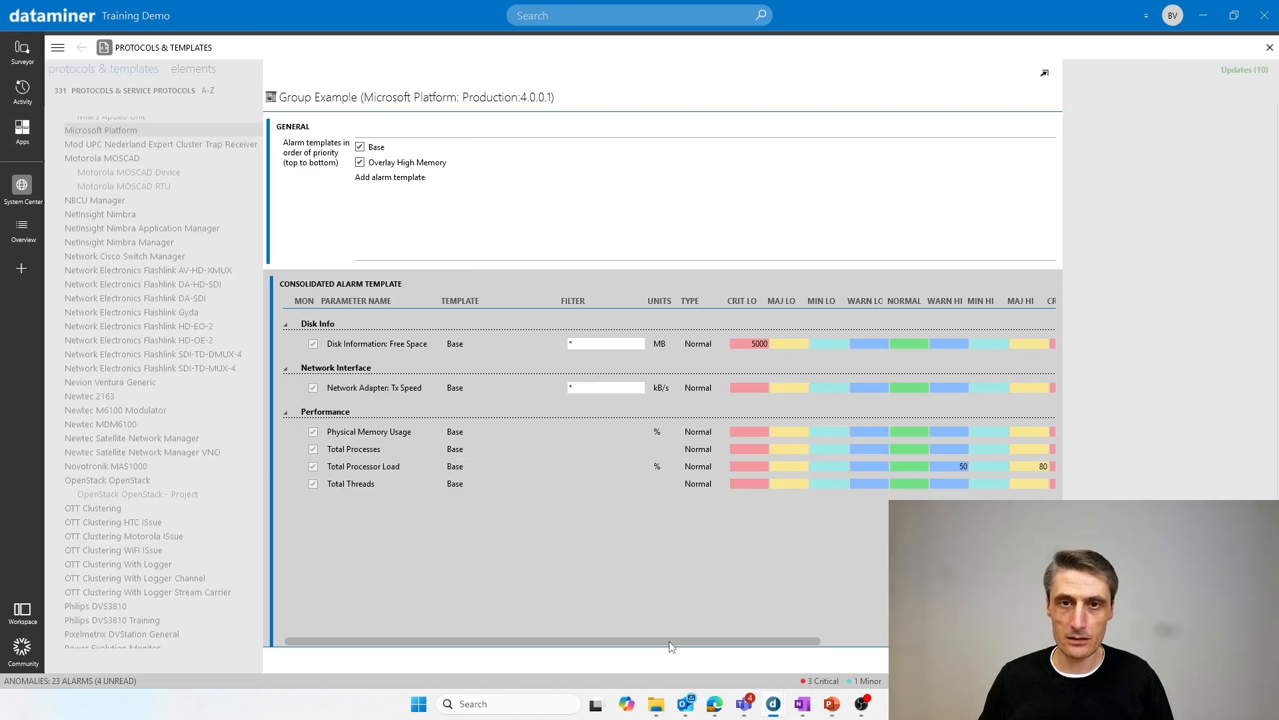
pyautogui.moveTo(670, 642)
pyautogui.mouseDown()
pyautogui.moveTo(728, 642)
pyautogui.moveTo(676, 644)
pyautogui.mouseUp()
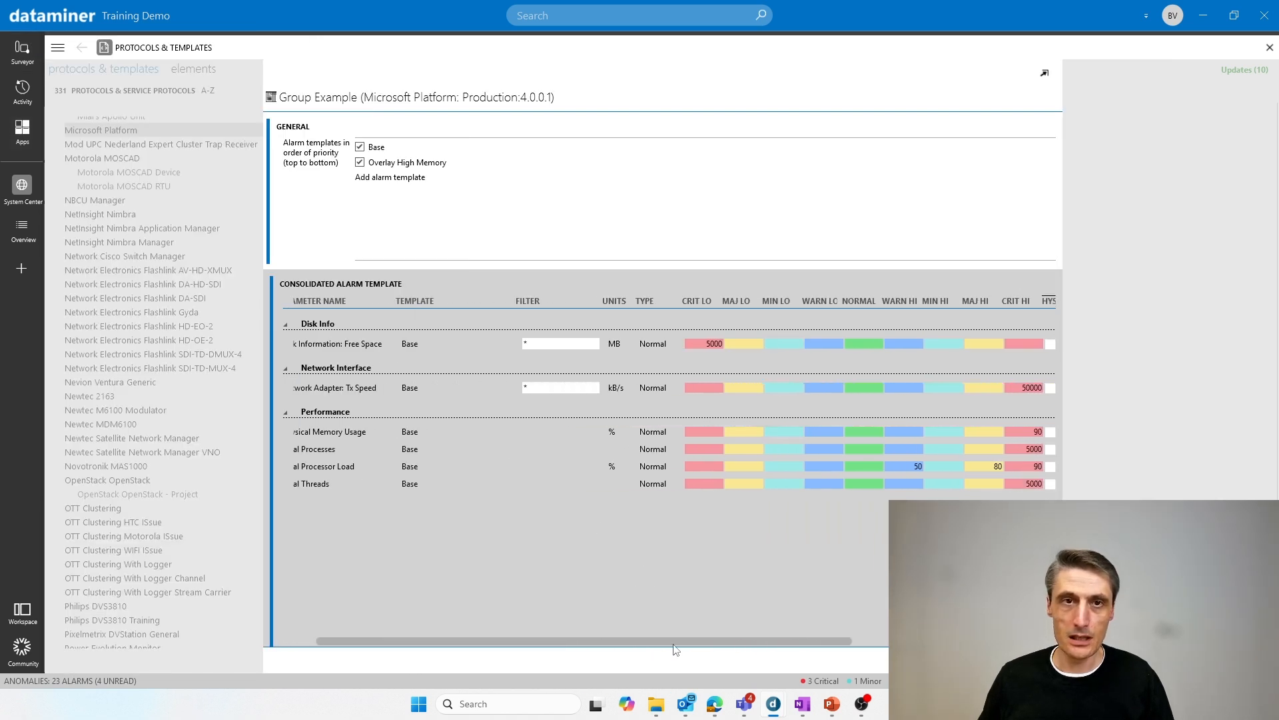
pyautogui.moveTo(565, 304); pyautogui.dragTo(484, 302)
pyautogui.moveTo(577, 298); pyautogui.dragTo(532, 298)
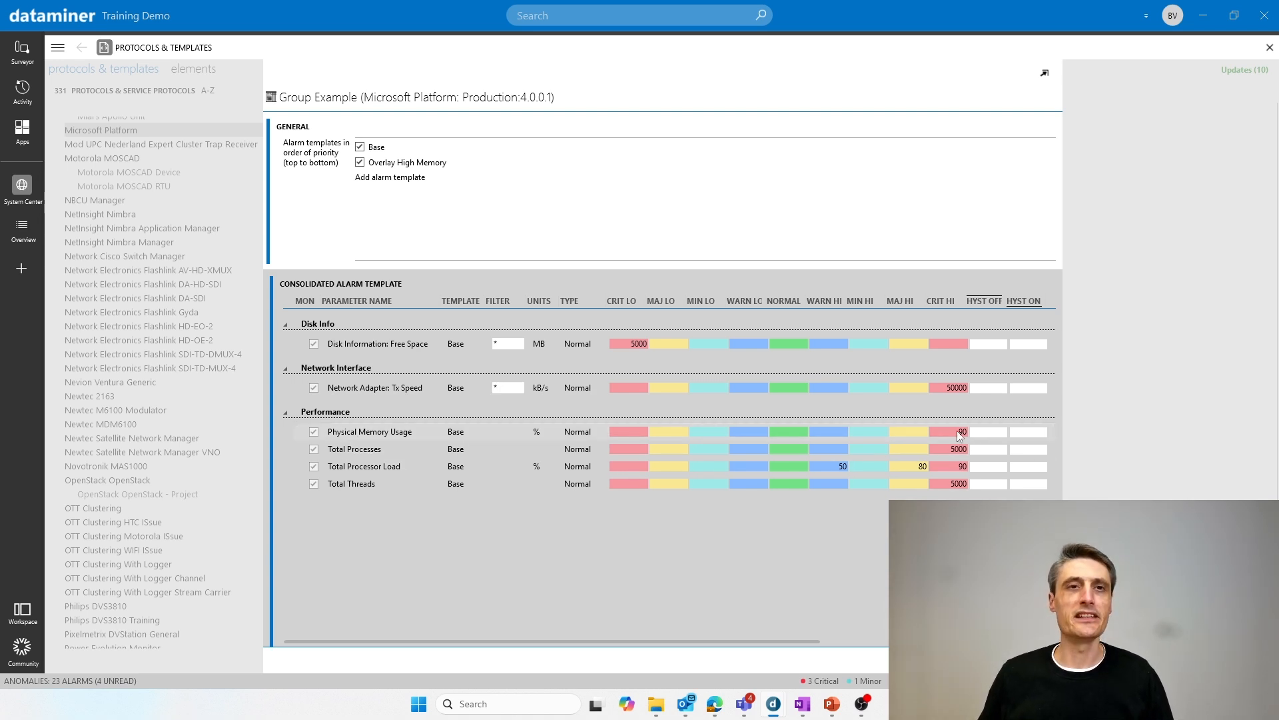
# Move Overlay High Memory above Base in the priority order and widen the Template column of the consolidated alarm template.
pyautogui.moveTo(478, 156)
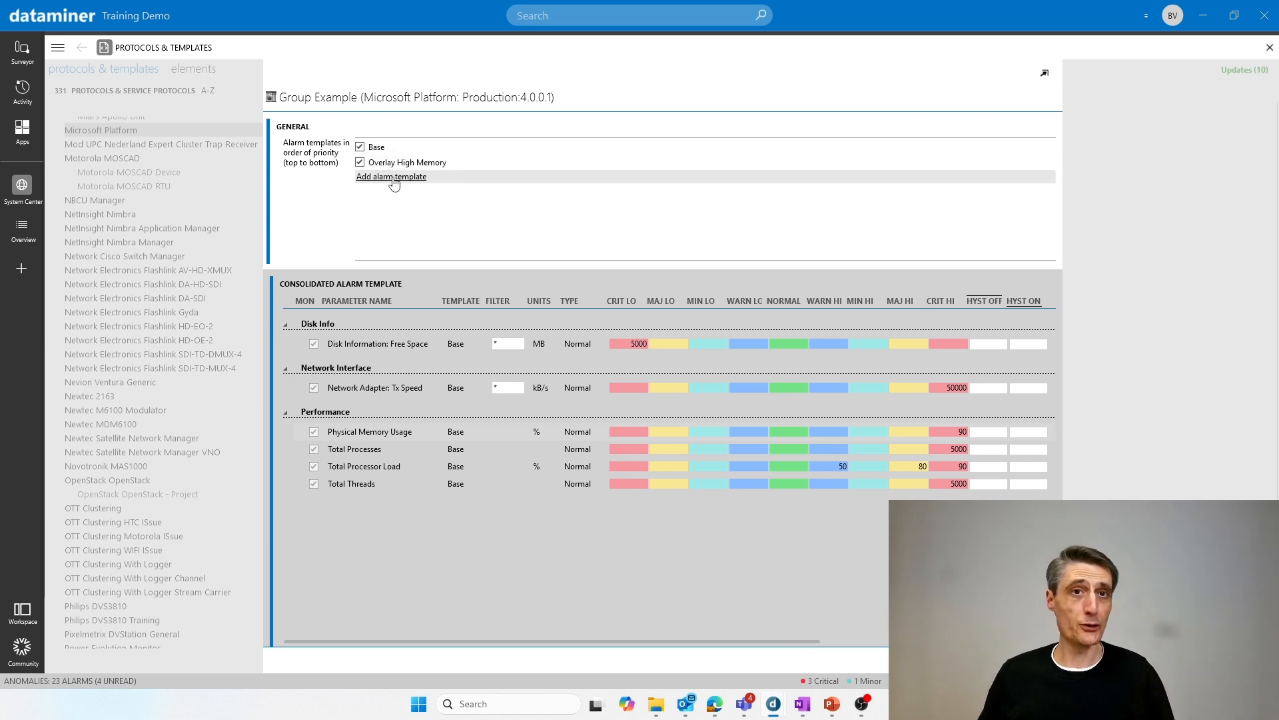
pyautogui.moveTo(384, 151)
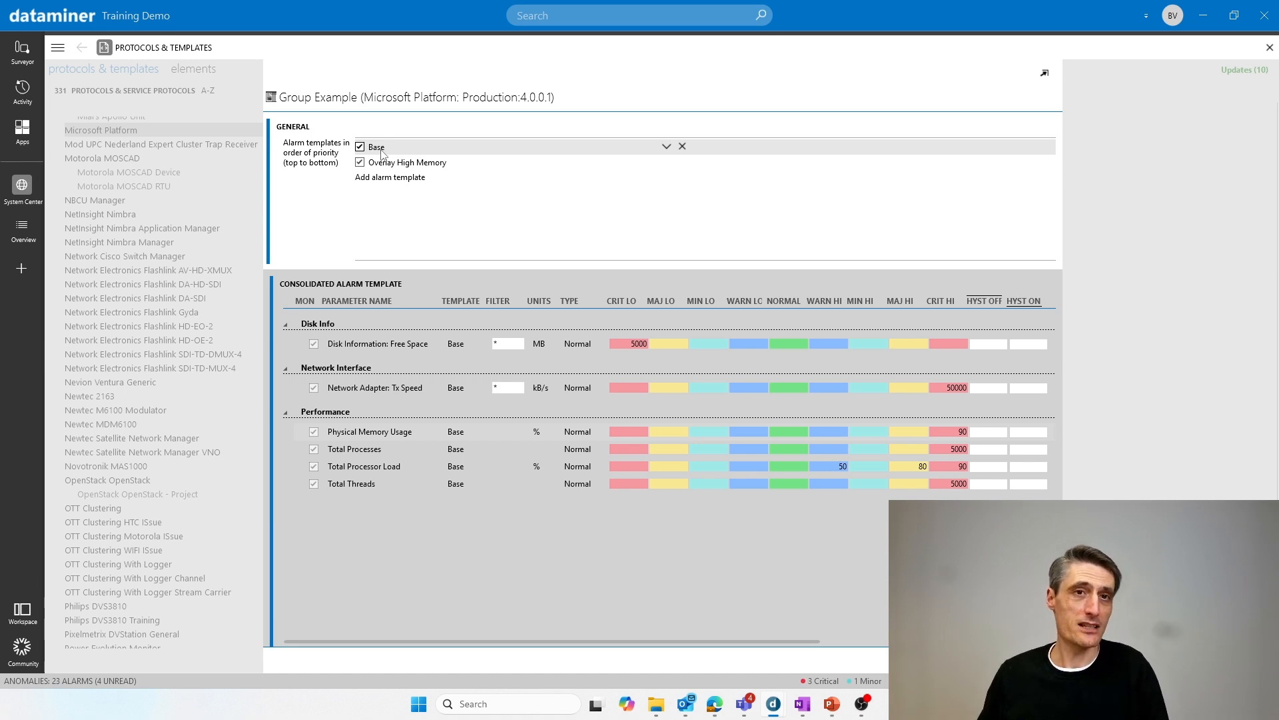
pyautogui.click(416, 165)
pyautogui.click(407, 166)
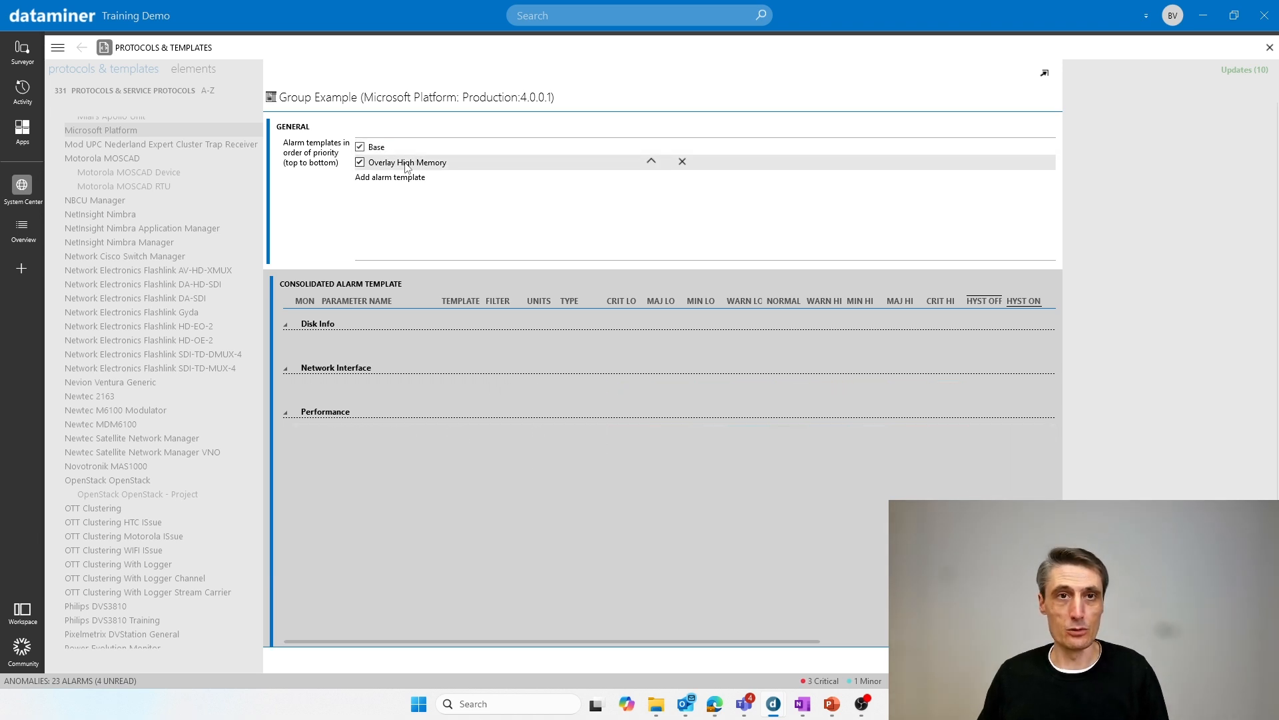
pyautogui.click(652, 164)
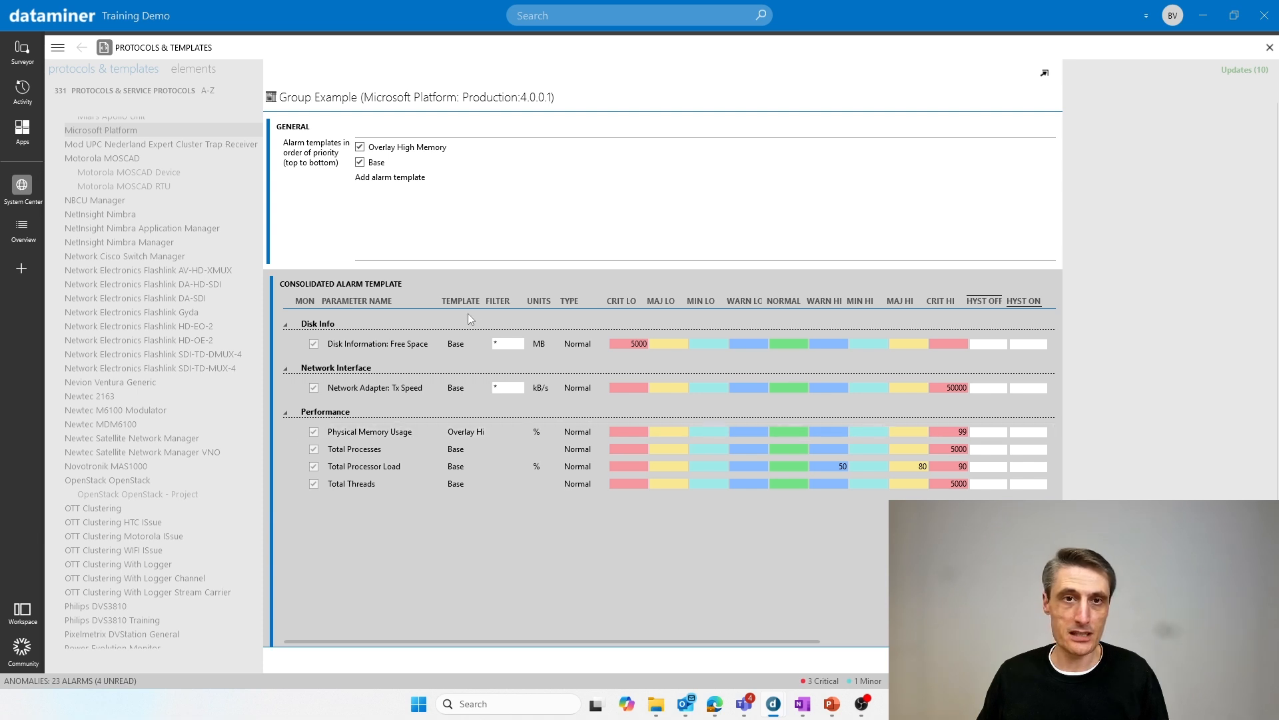
pyautogui.moveTo(488, 305); pyautogui.dragTo(538, 301)
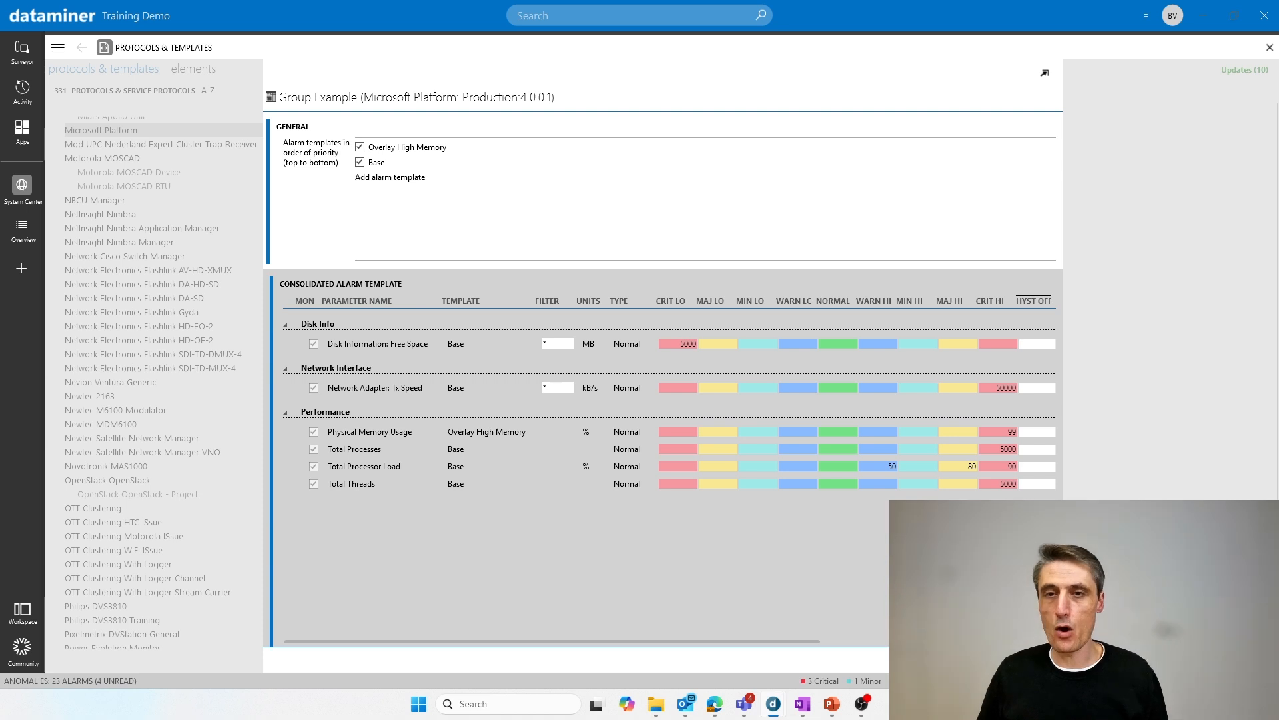
# Save the Group Example template group without linking it to an element, and minimize the application window.
pyautogui.click(986, 660)
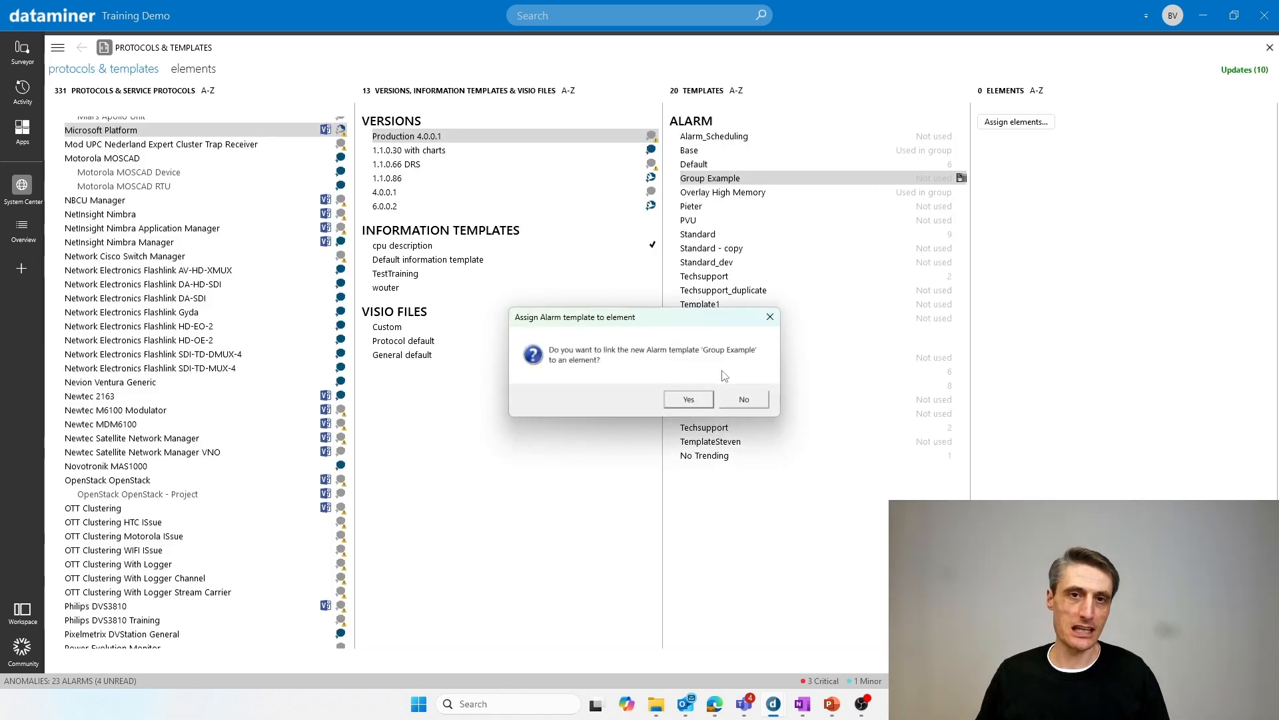
pyautogui.click(745, 400)
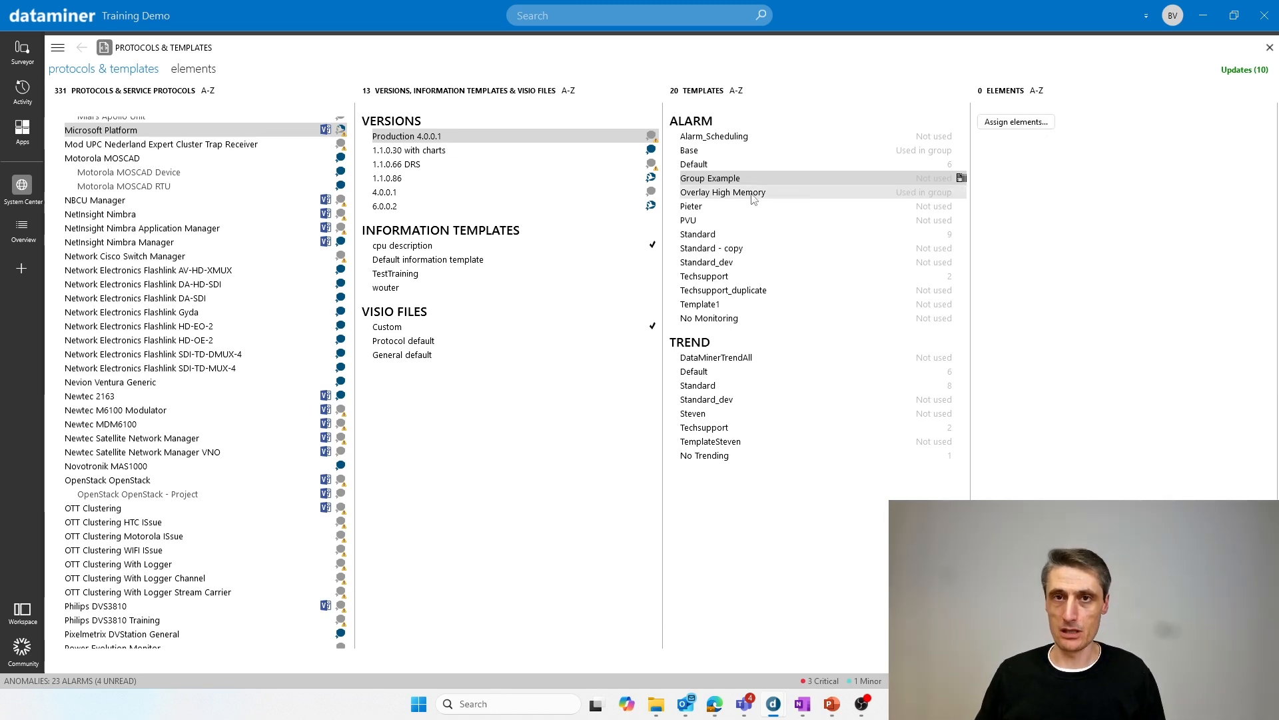
pyautogui.click(1204, 16)
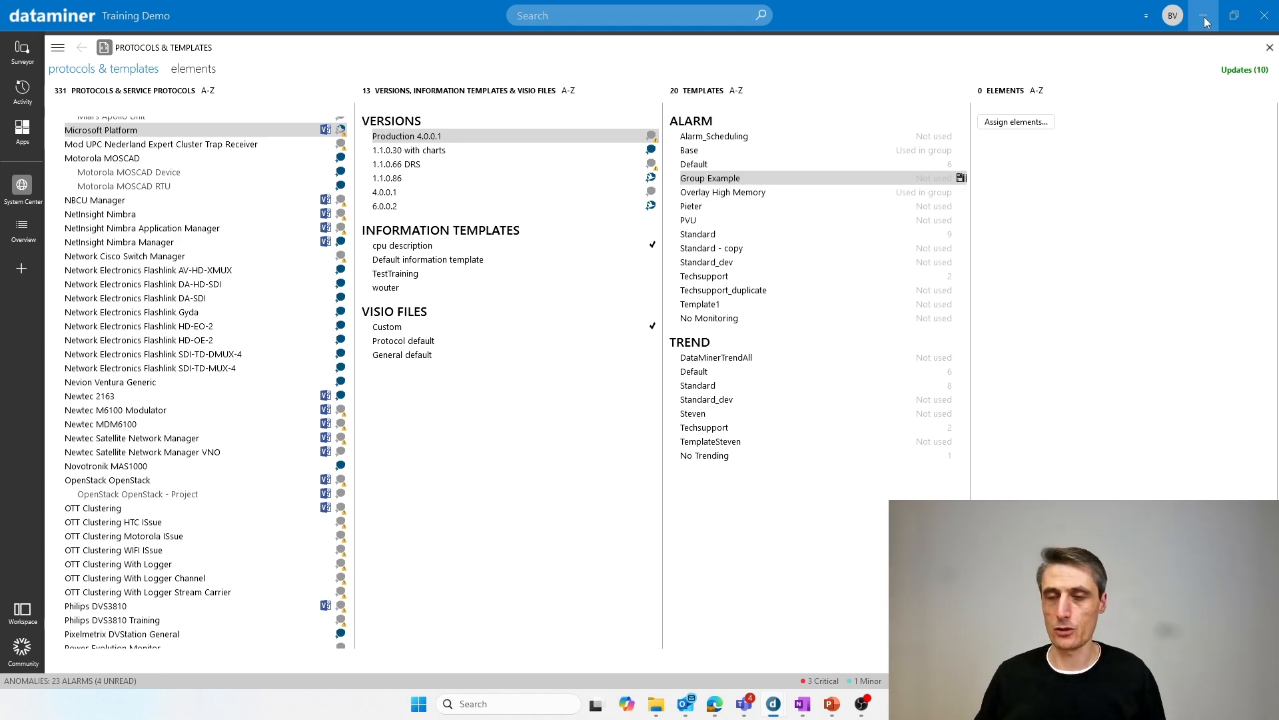
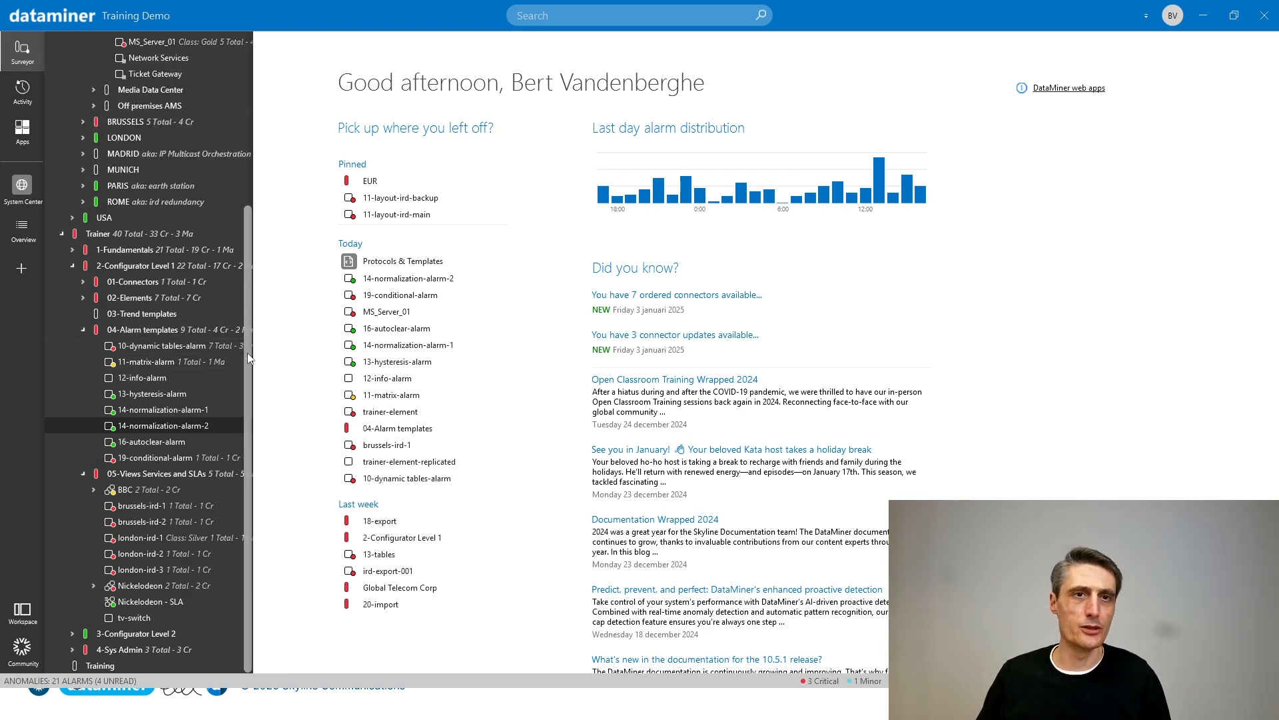
# Collapse the EUR view, expand 02-Elements under 2-Configurator Level 1, and open the Audio data page of trainer-element.
pyautogui.scroll(5, 247, 353)
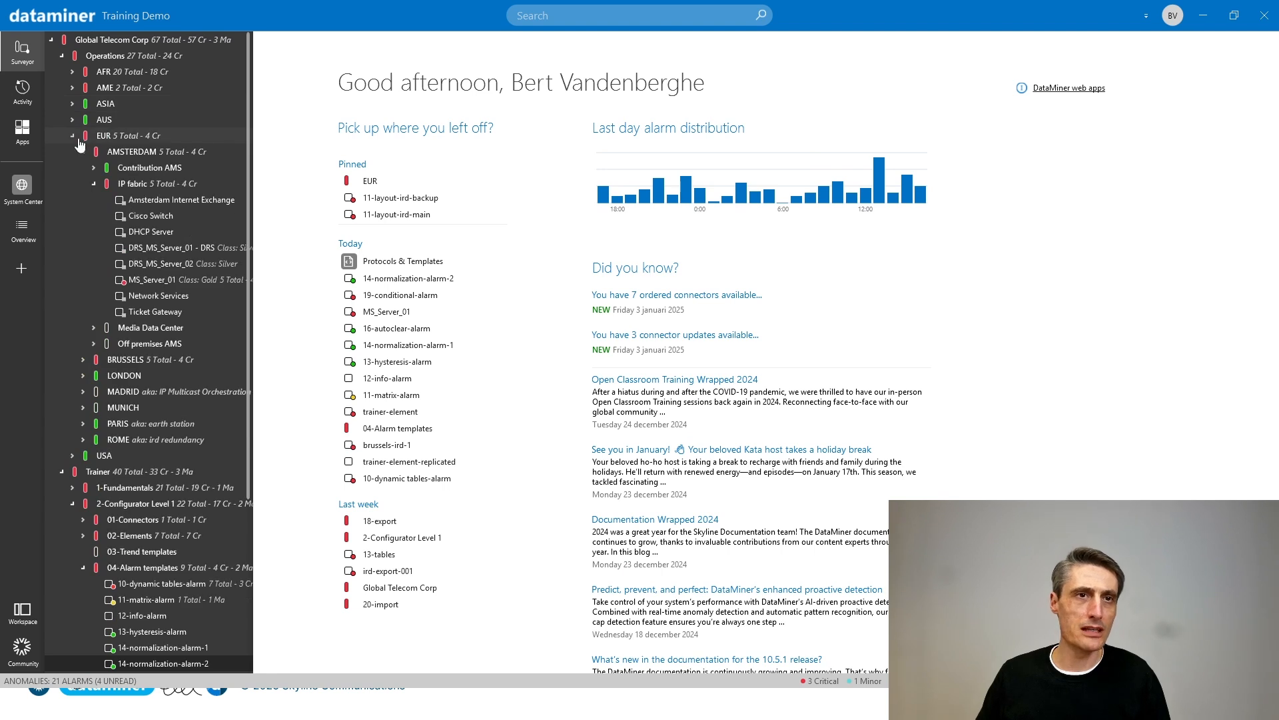
pyautogui.click(74, 136)
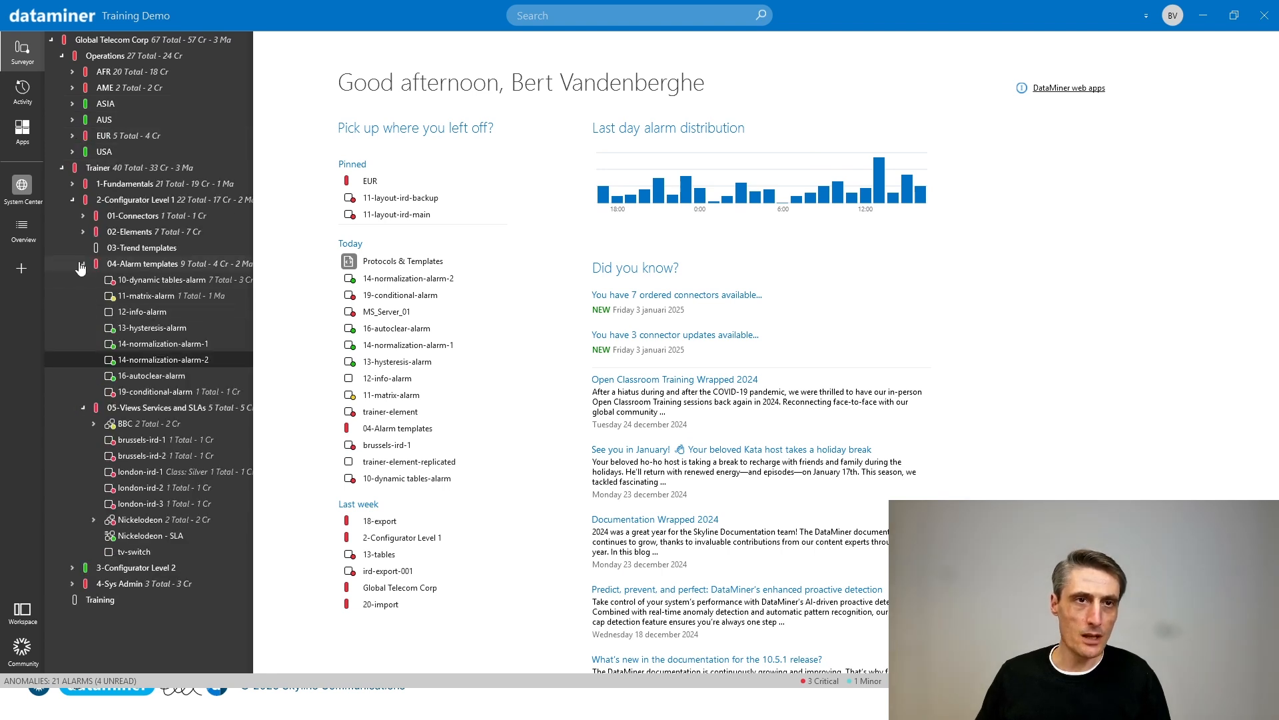
pyautogui.click(82, 233)
pyautogui.click(150, 282)
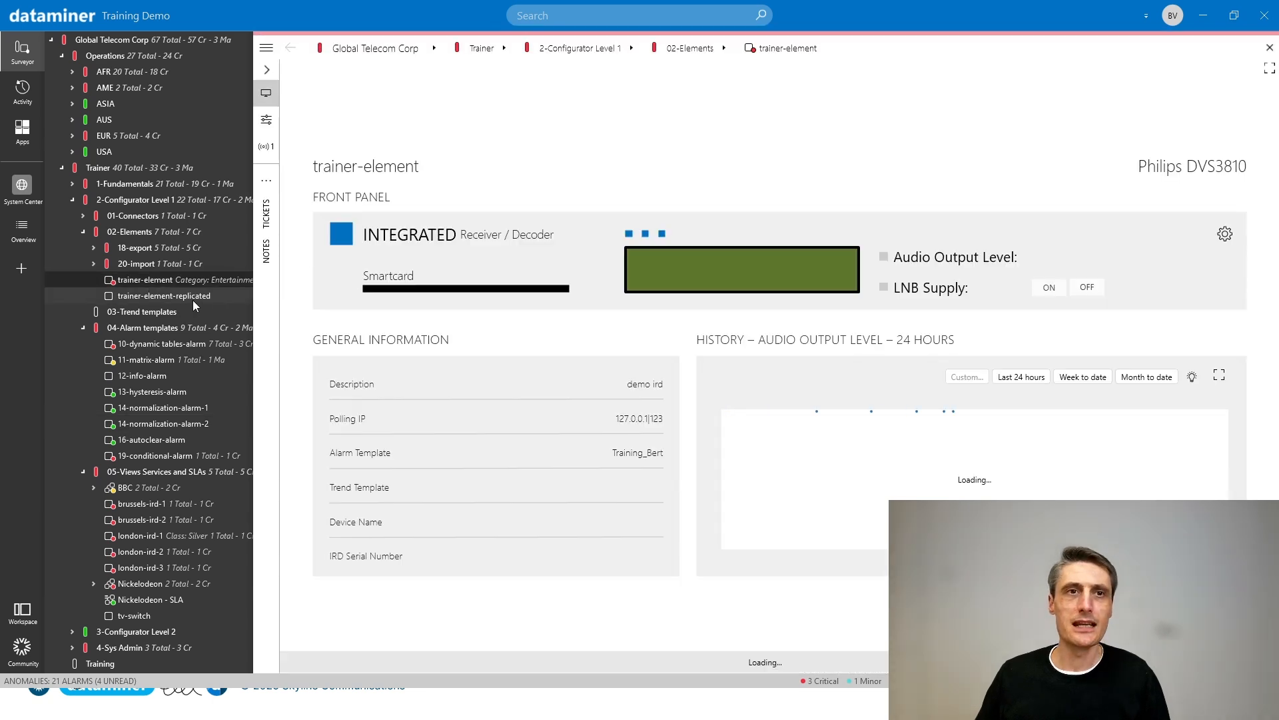
pyautogui.rightClick(141, 281)
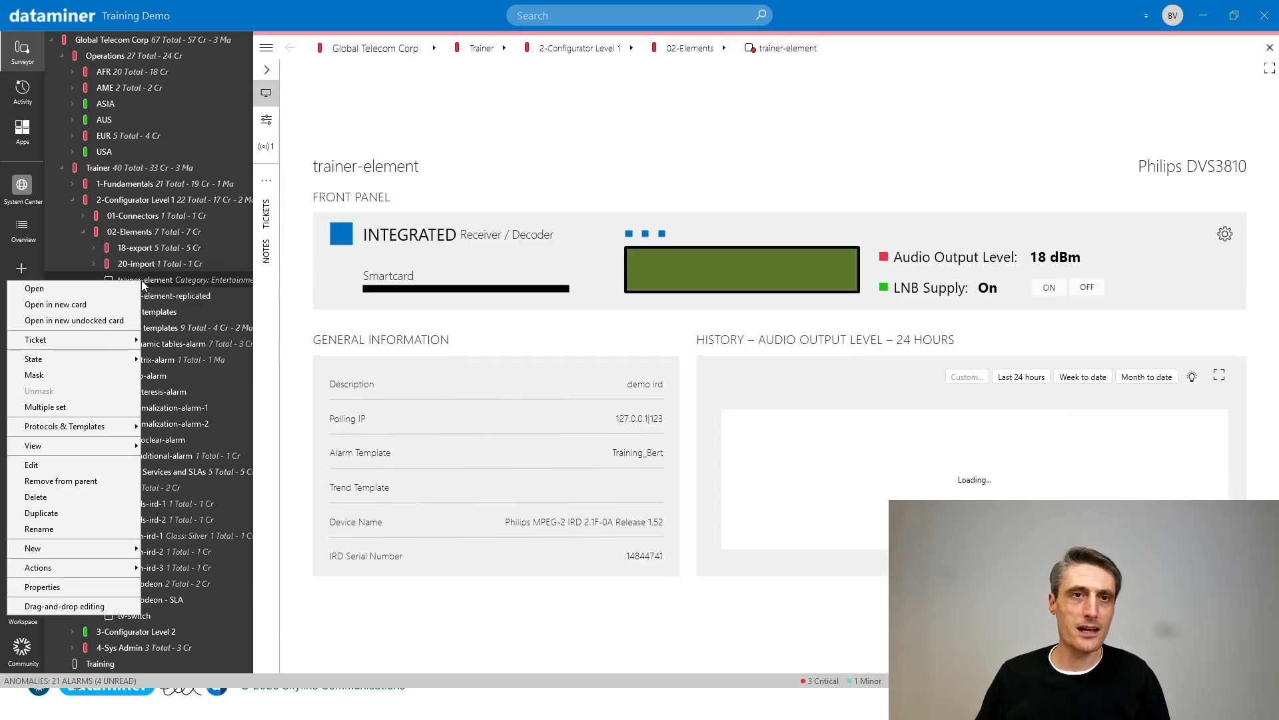
pyautogui.click(266, 119)
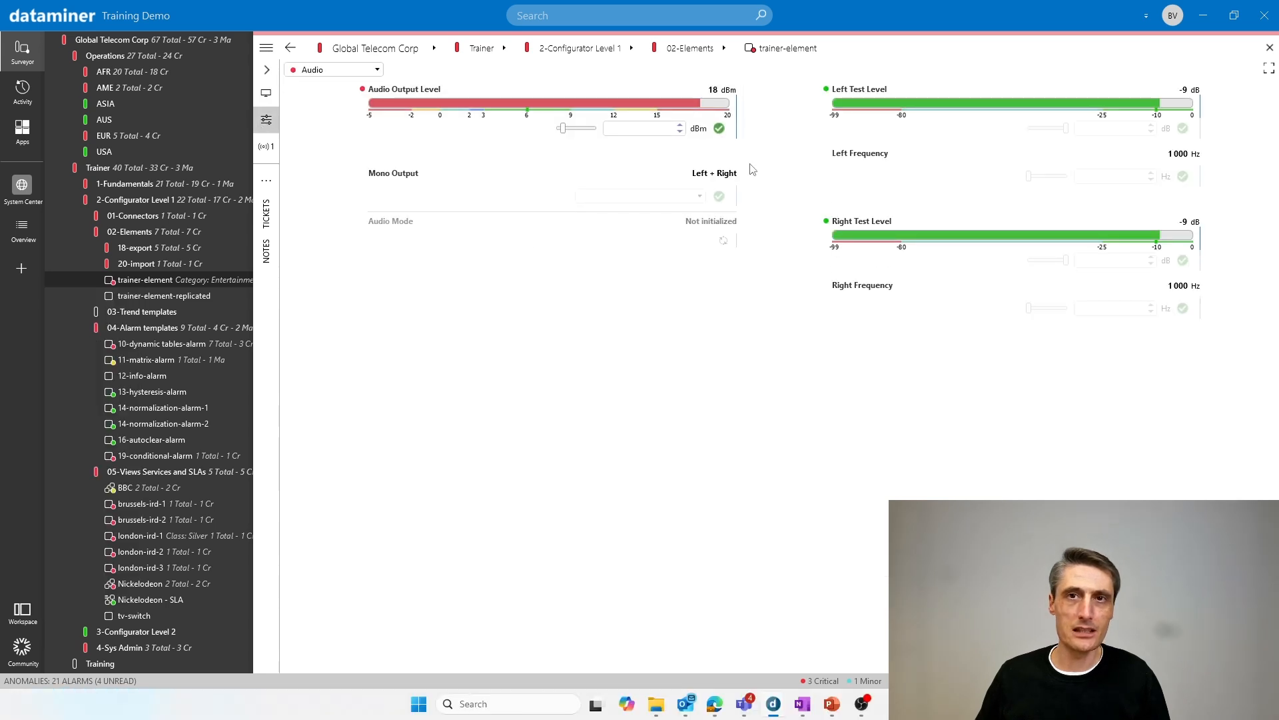
# Create a new alarm template named Excercise and assign it to trainer-element.
pyautogui.rightClick(142, 283)
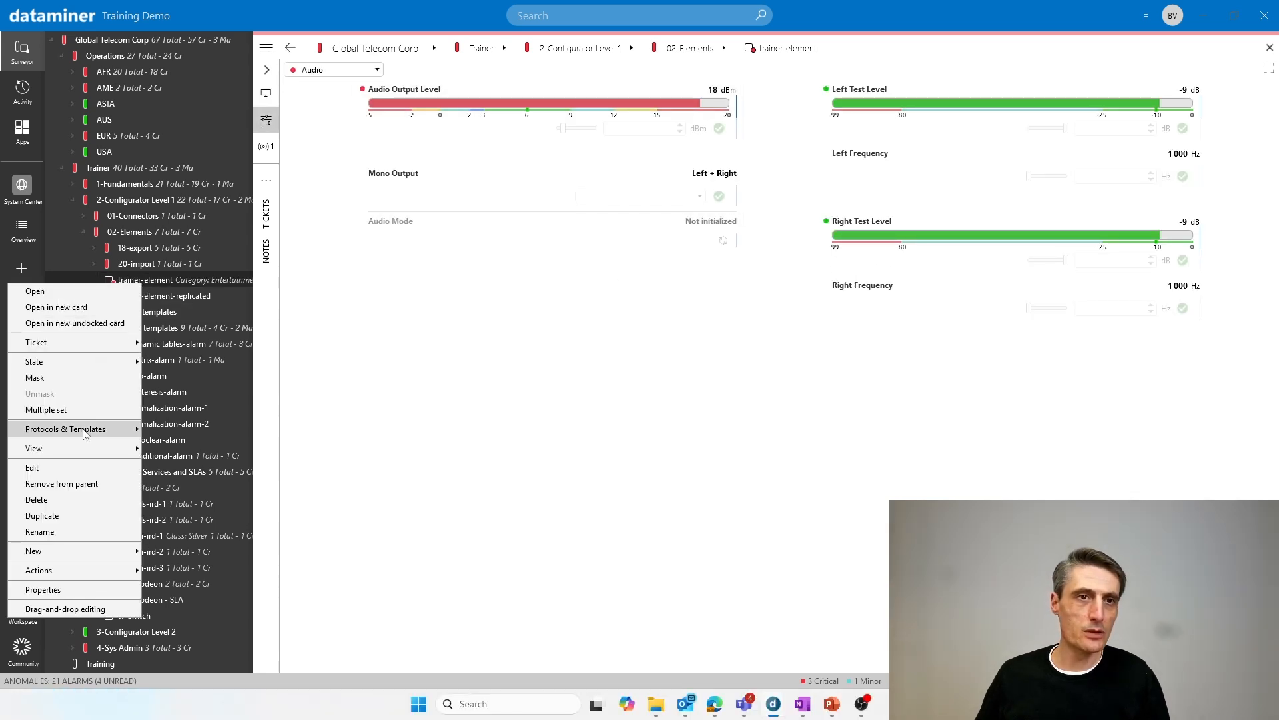
pyautogui.moveTo(84, 434)
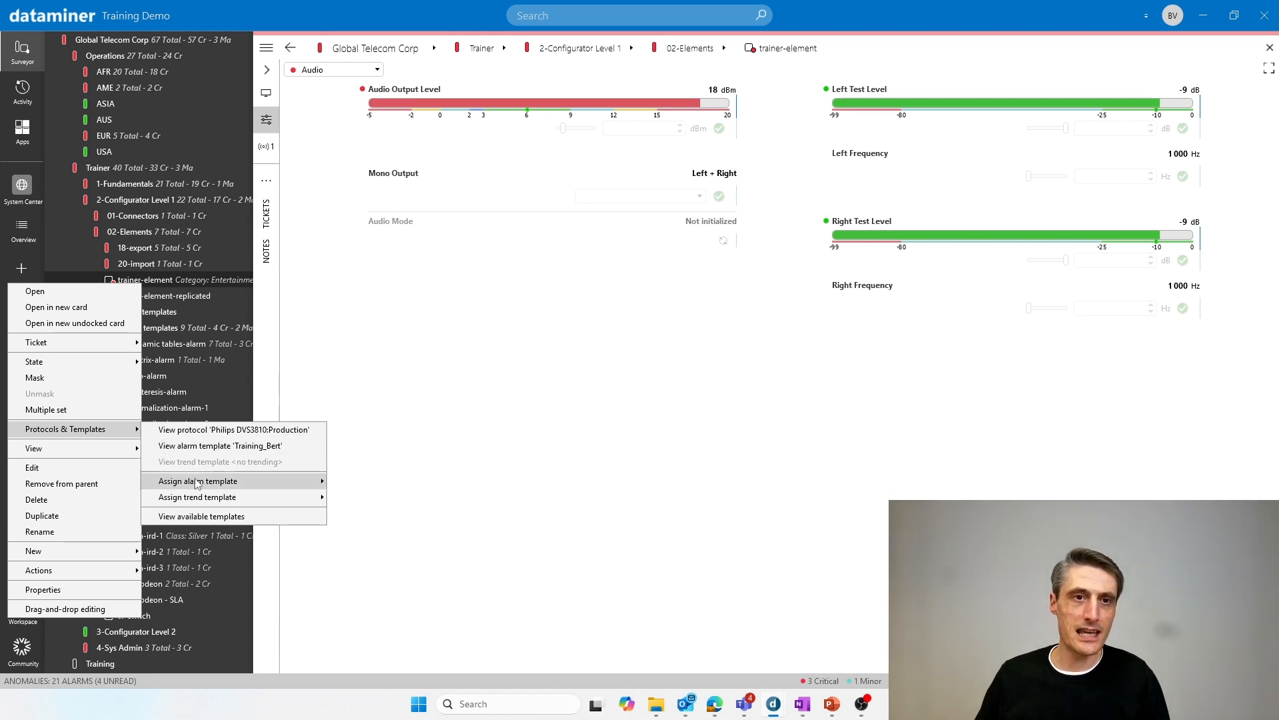
pyautogui.moveTo(179, 481)
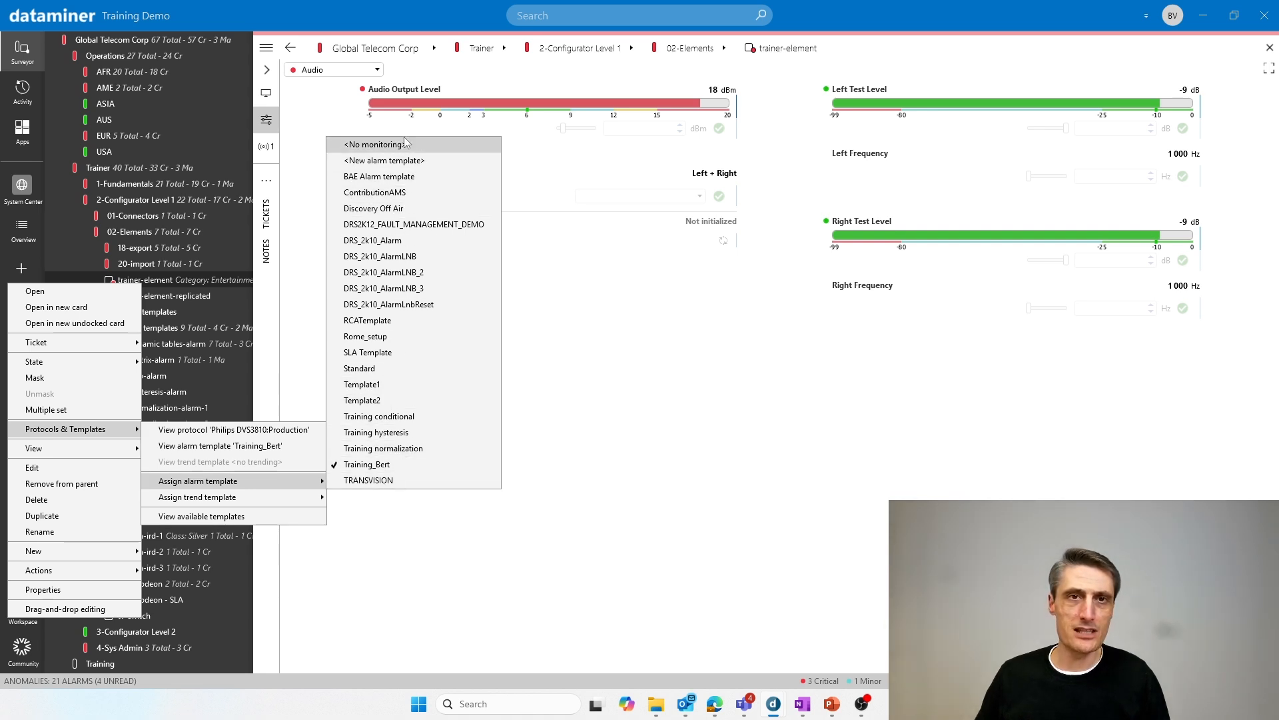
pyautogui.click(400, 161)
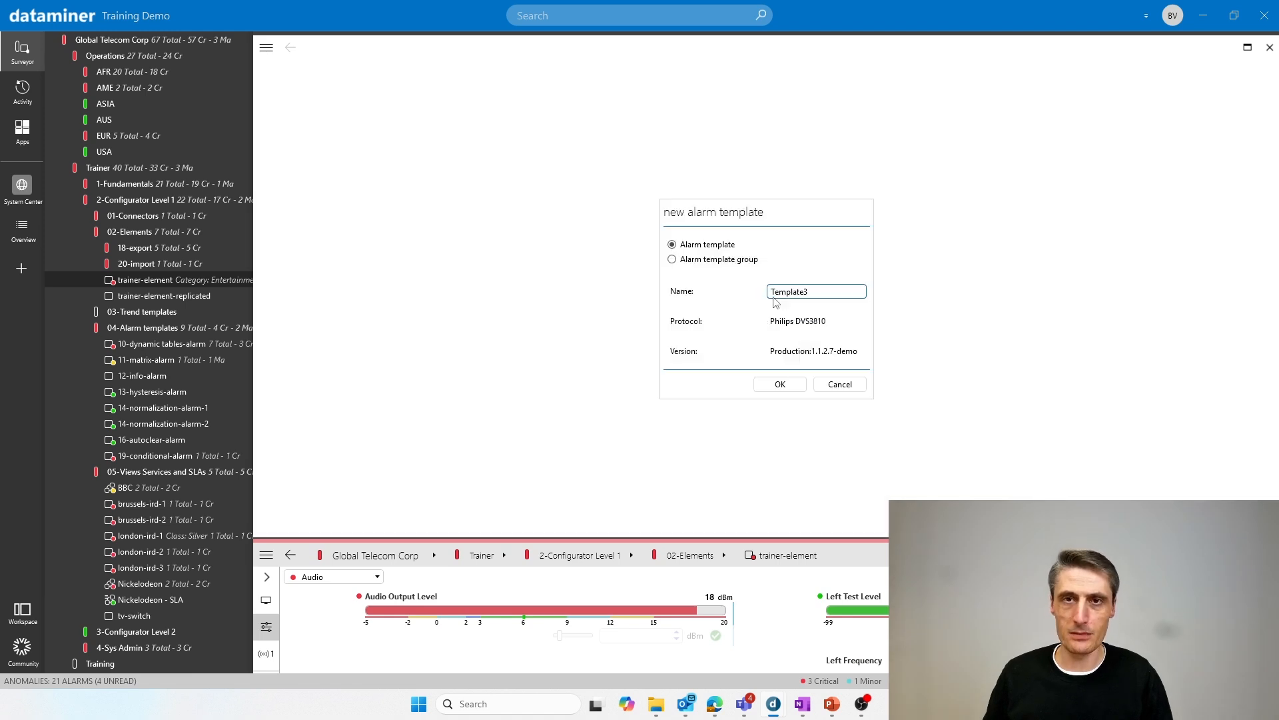
pyautogui.write('E')
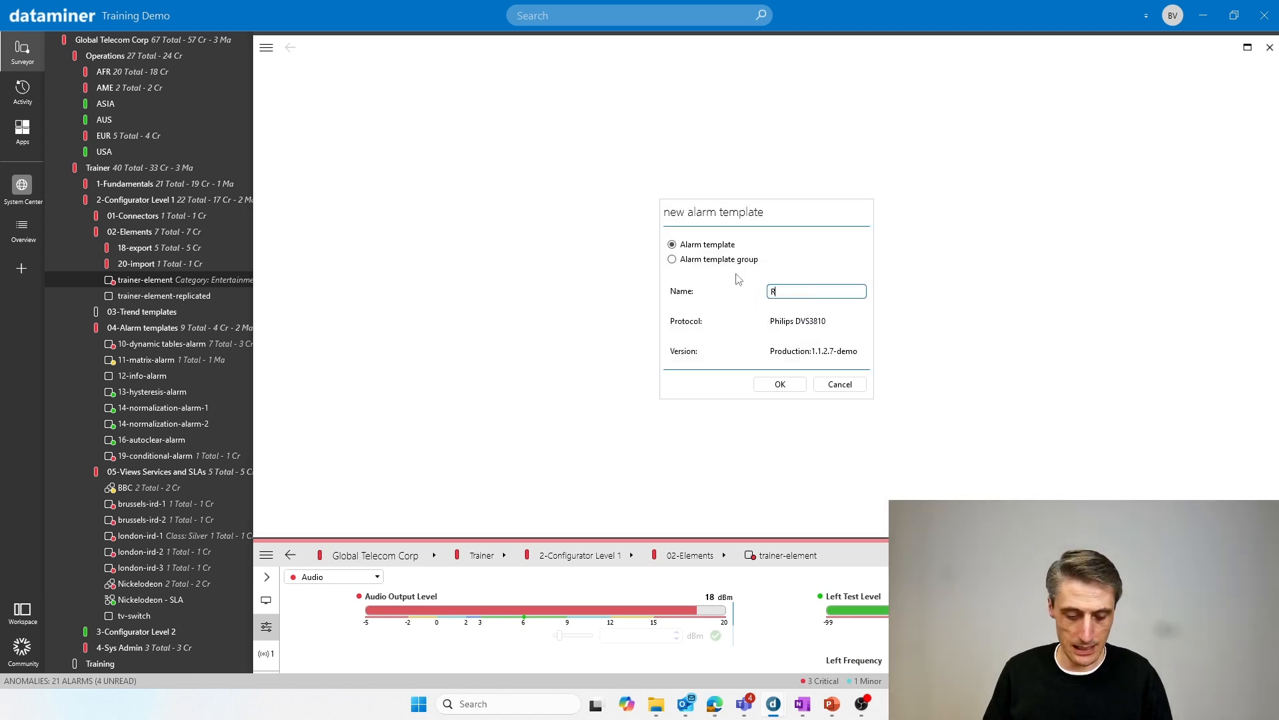
pyautogui.write('xcel')
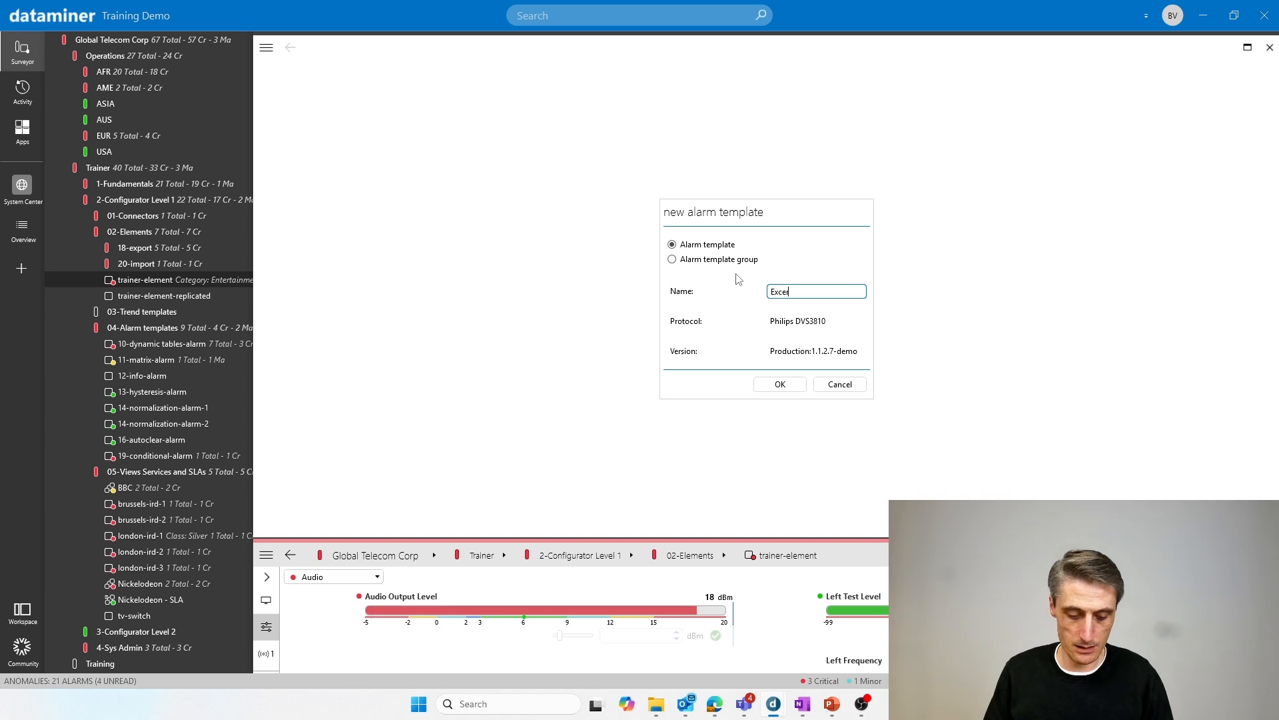
pyautogui.write('cise')
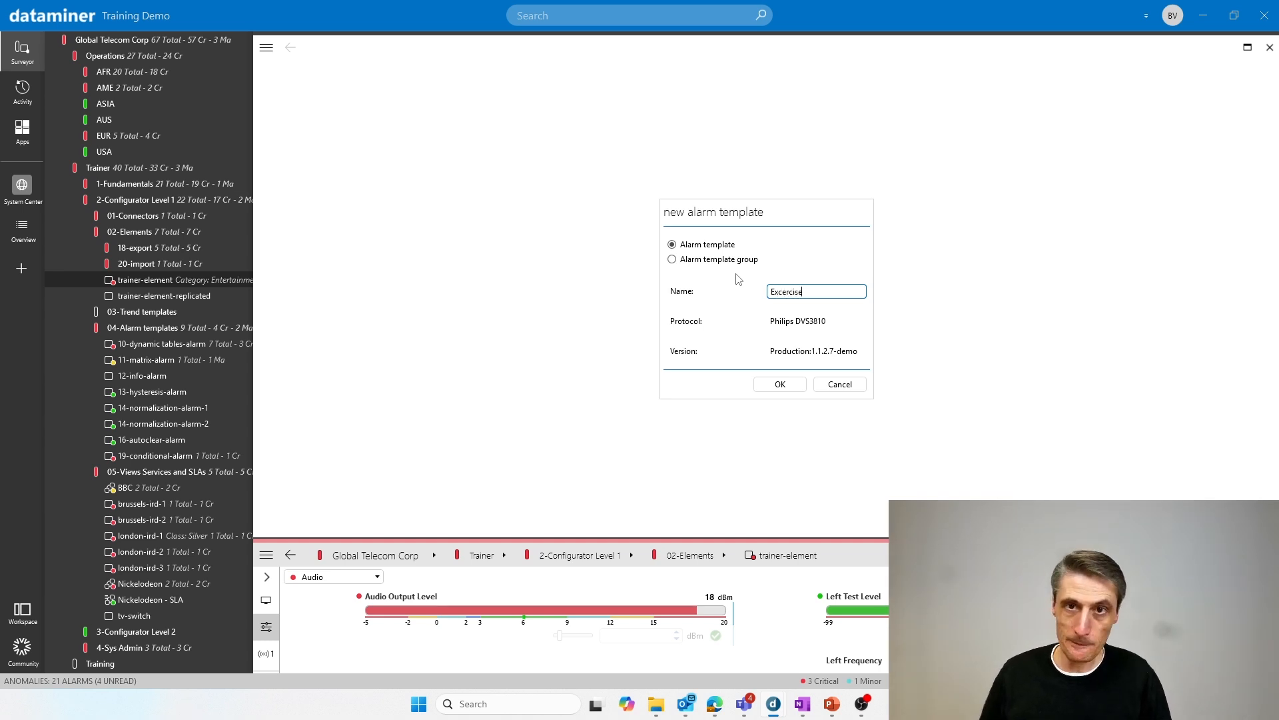
pyautogui.click(778, 384)
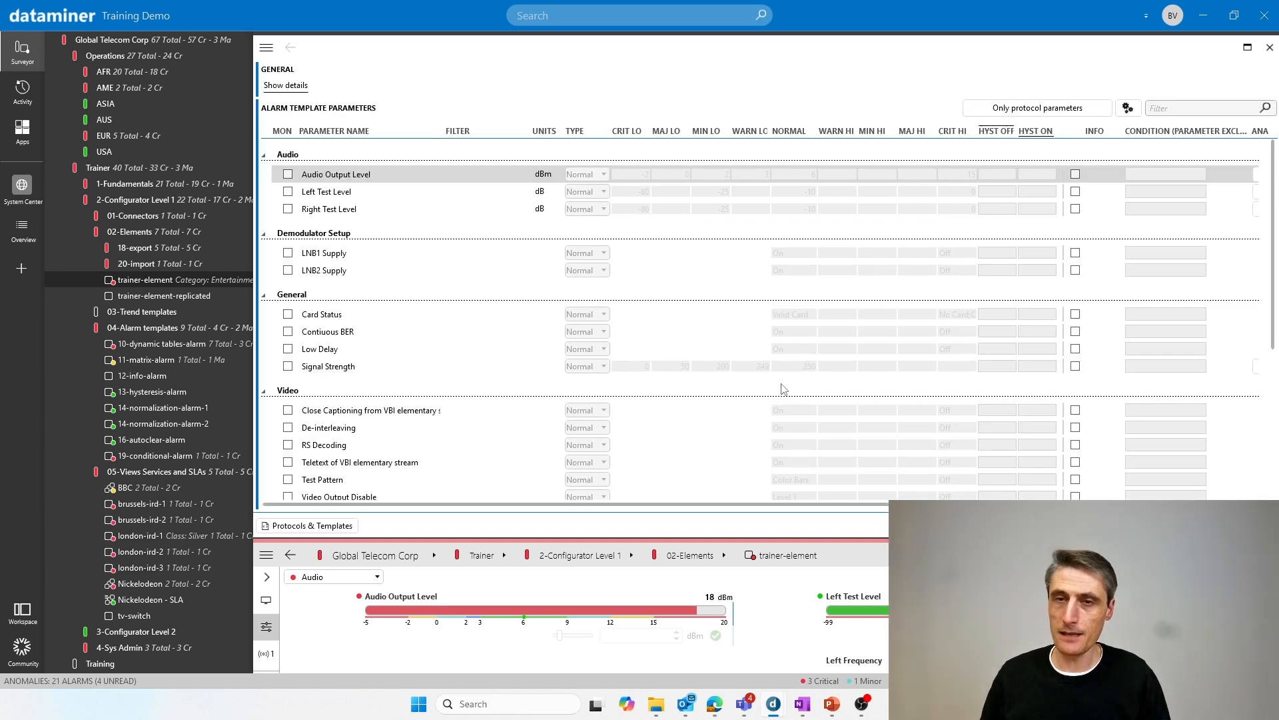
# Enable monitoring for Audio Output Level, Left Test Level and Right Test Level, enlarge the element card, and apply the template.
pyautogui.click(288, 174)
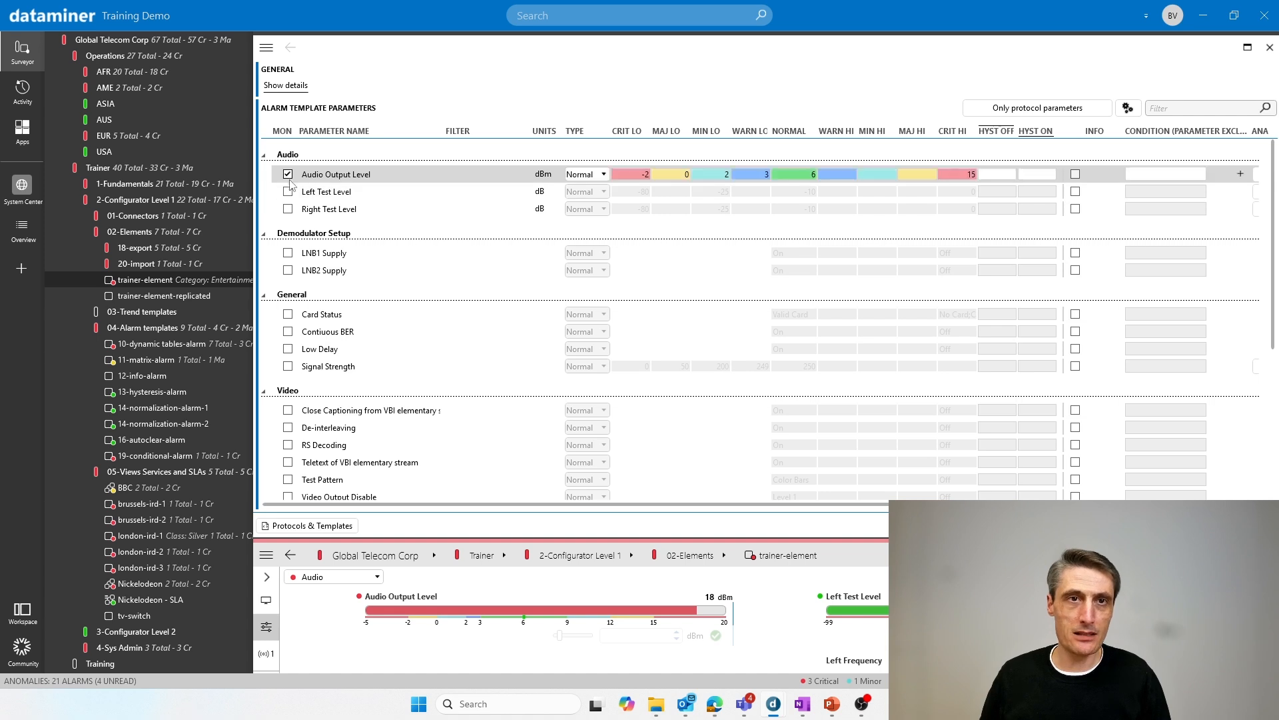
pyautogui.click(288, 191)
pyautogui.click(288, 208)
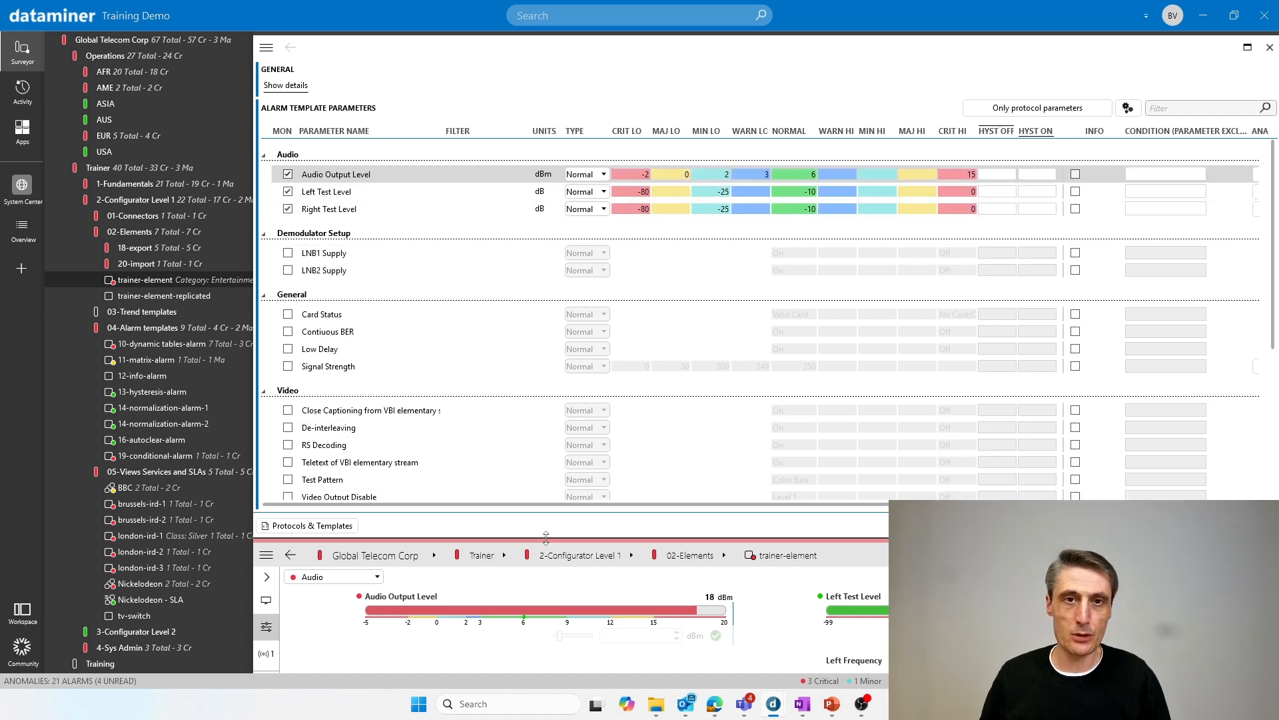
pyautogui.moveTo(544, 509); pyautogui.dragTo(542, 380)
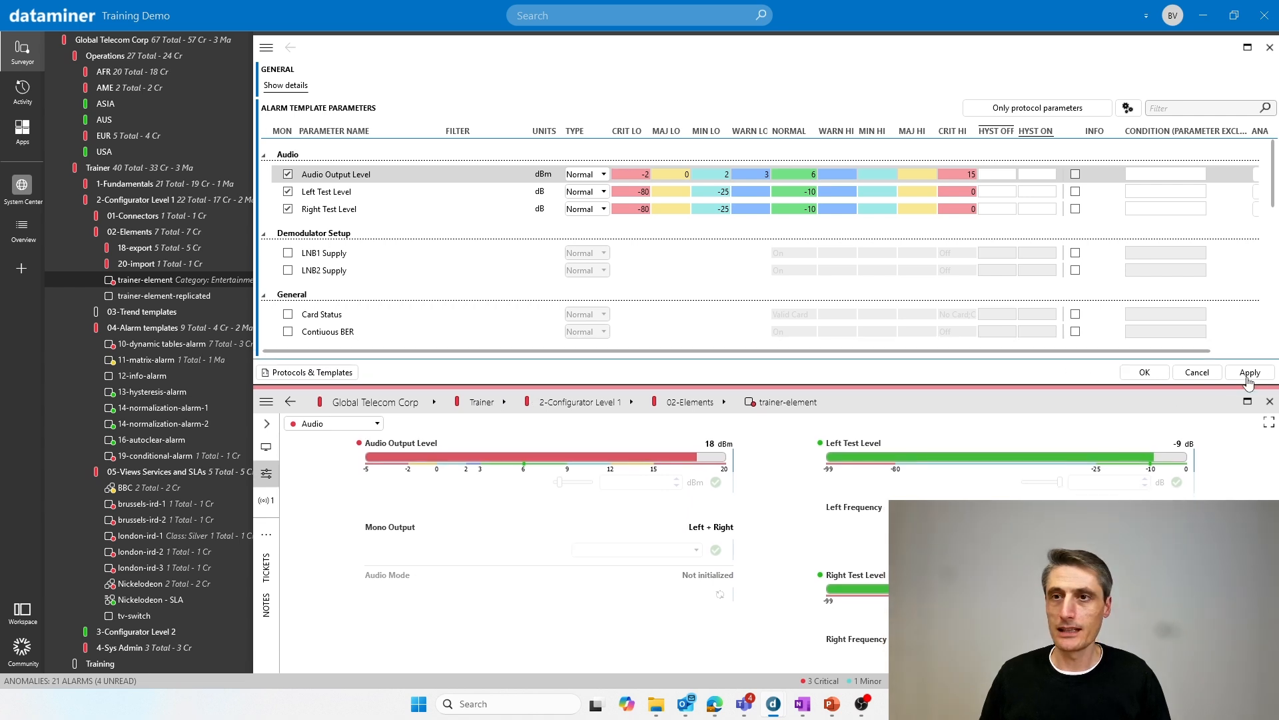
pyautogui.click(1254, 375)
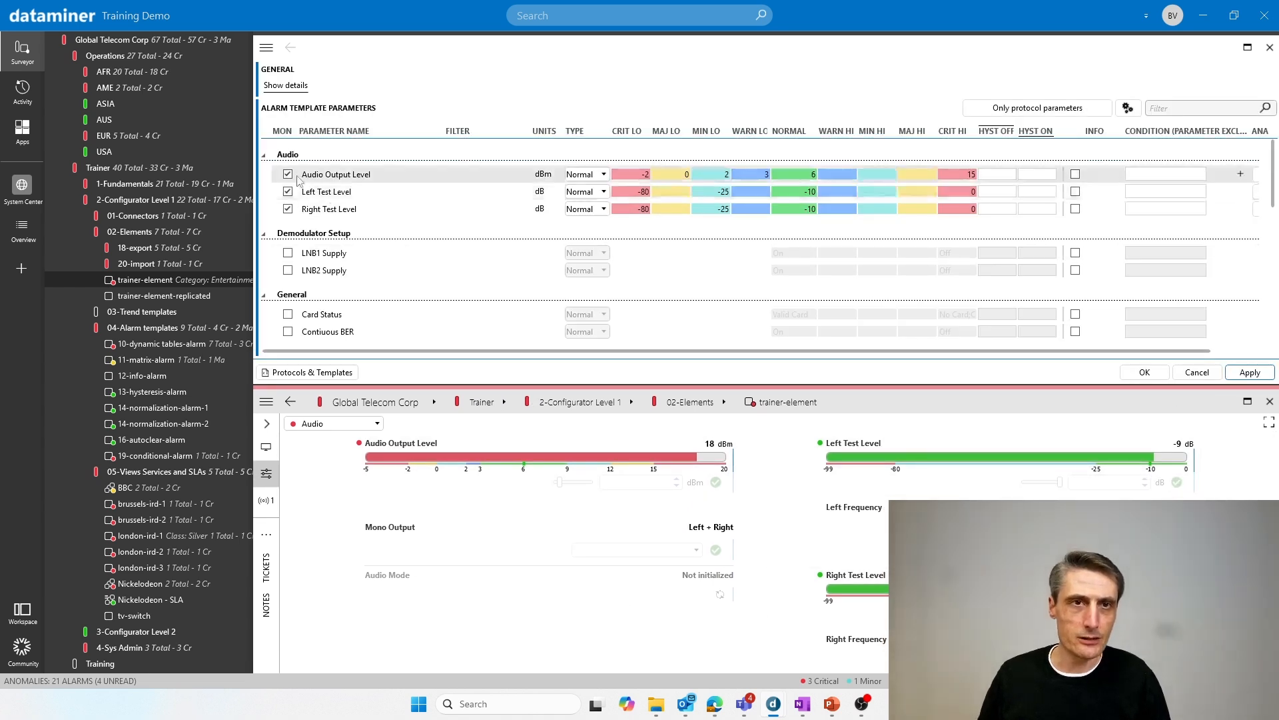
# Stop monitoring Audio Output Level in the Excercise template and apply the change.
pyautogui.click(288, 174)
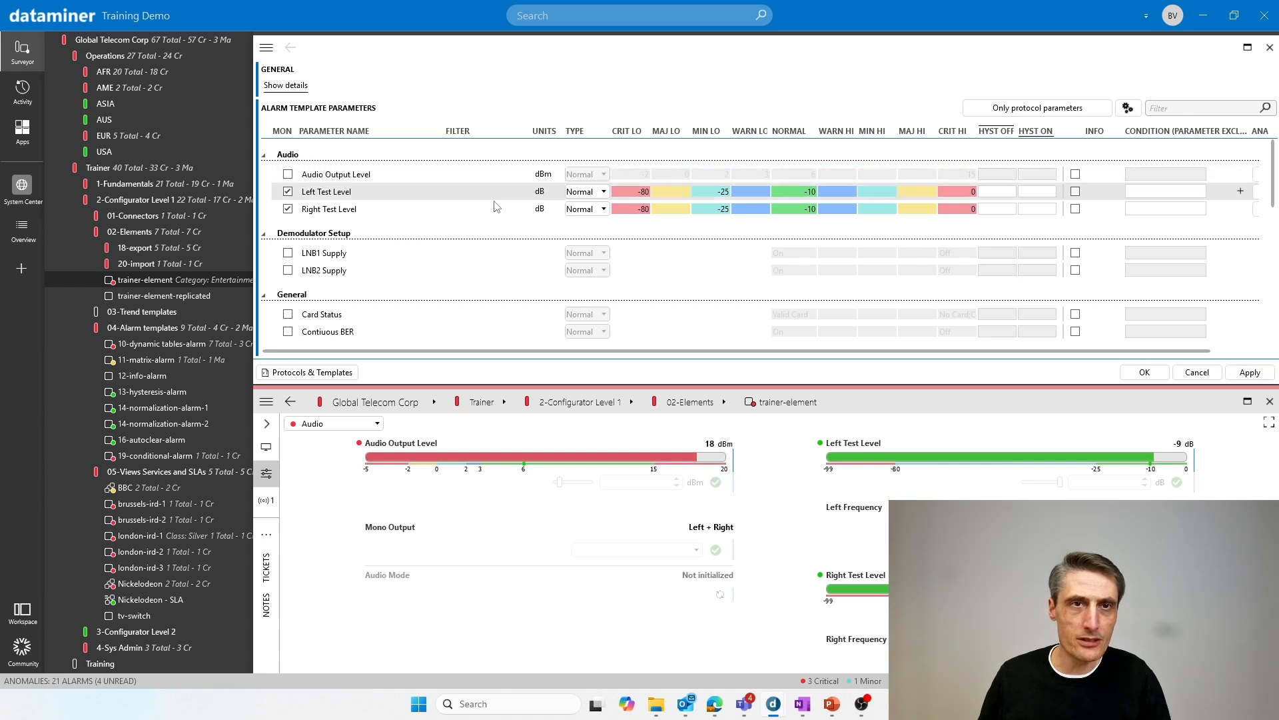
pyautogui.click(1250, 373)
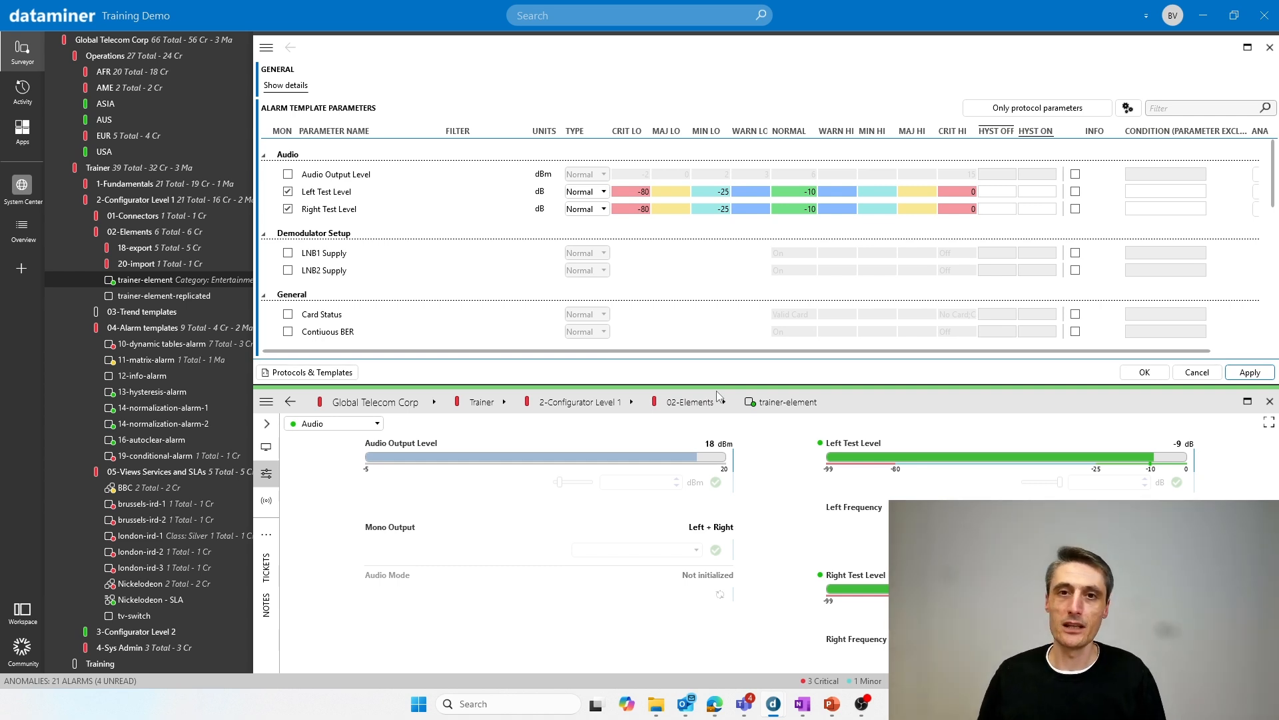
# Show the Alarm Console and hide the Surveyor, resizing the areas so the template's audio parameters and the element card share the screen.
pyautogui.click(1270, 681)
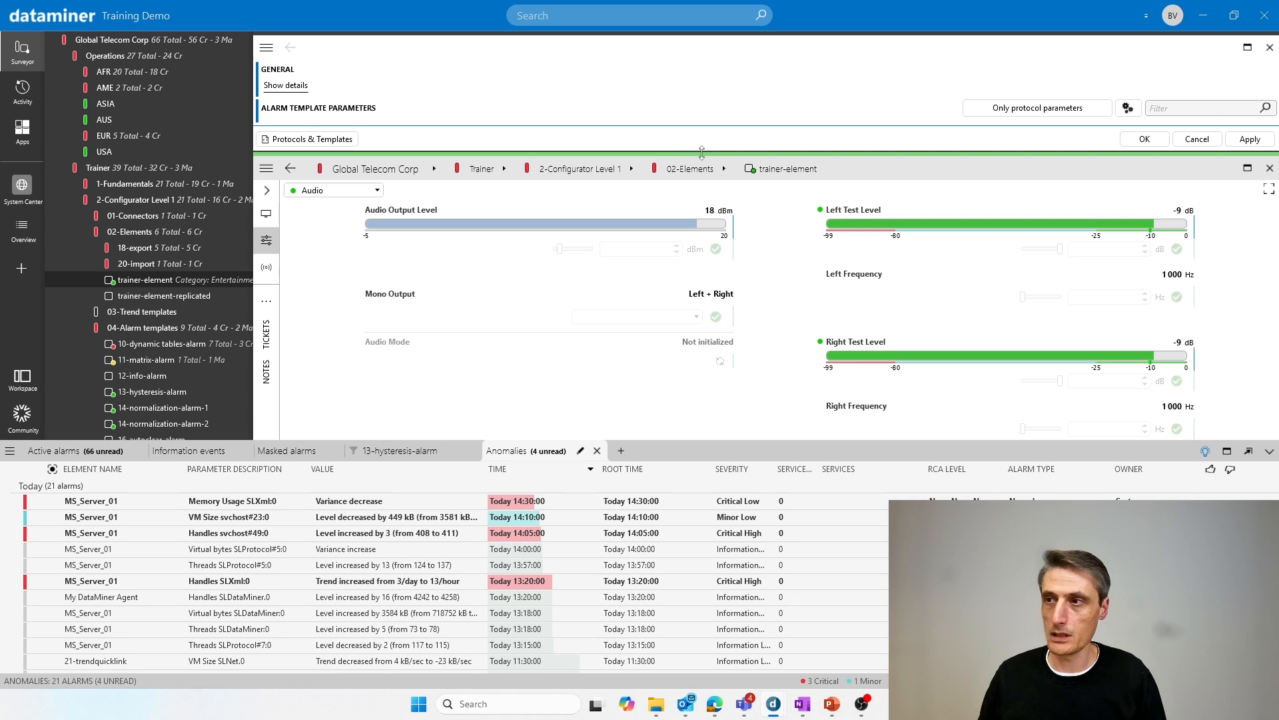
pyautogui.moveTo(701, 152); pyautogui.dragTo(701, 199)
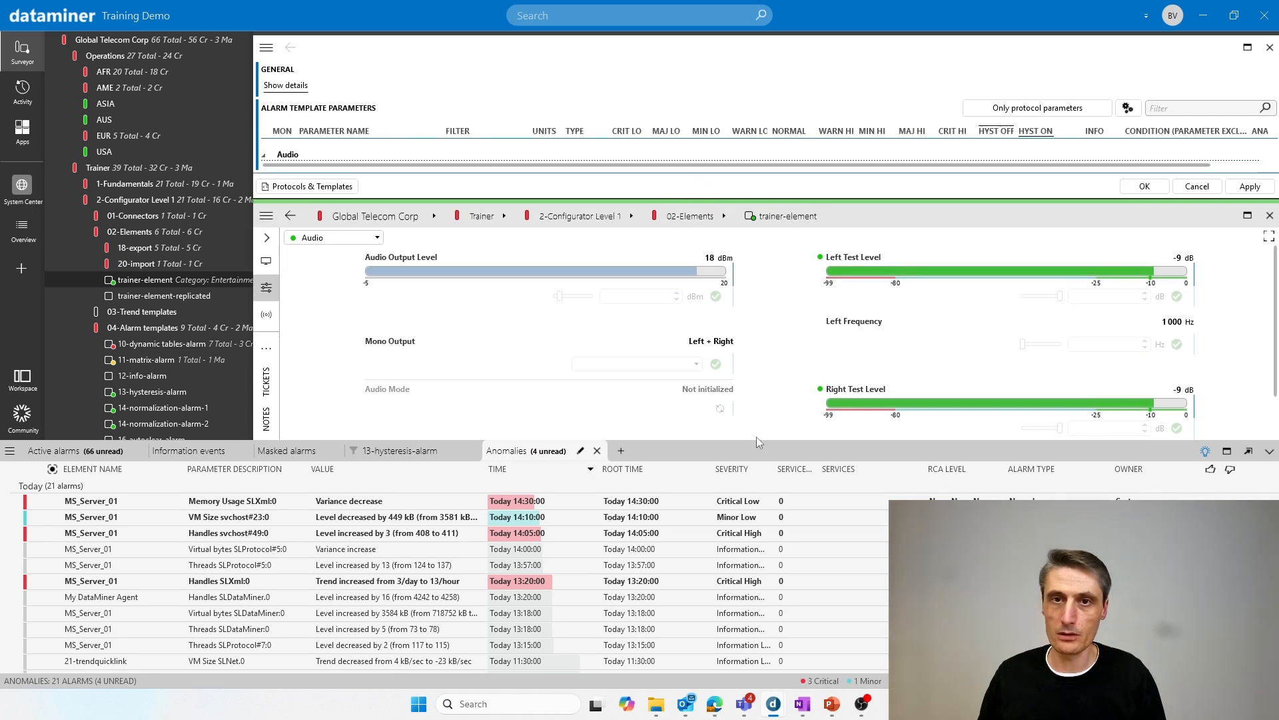
pyautogui.moveTo(754, 443); pyautogui.dragTo(749, 505)
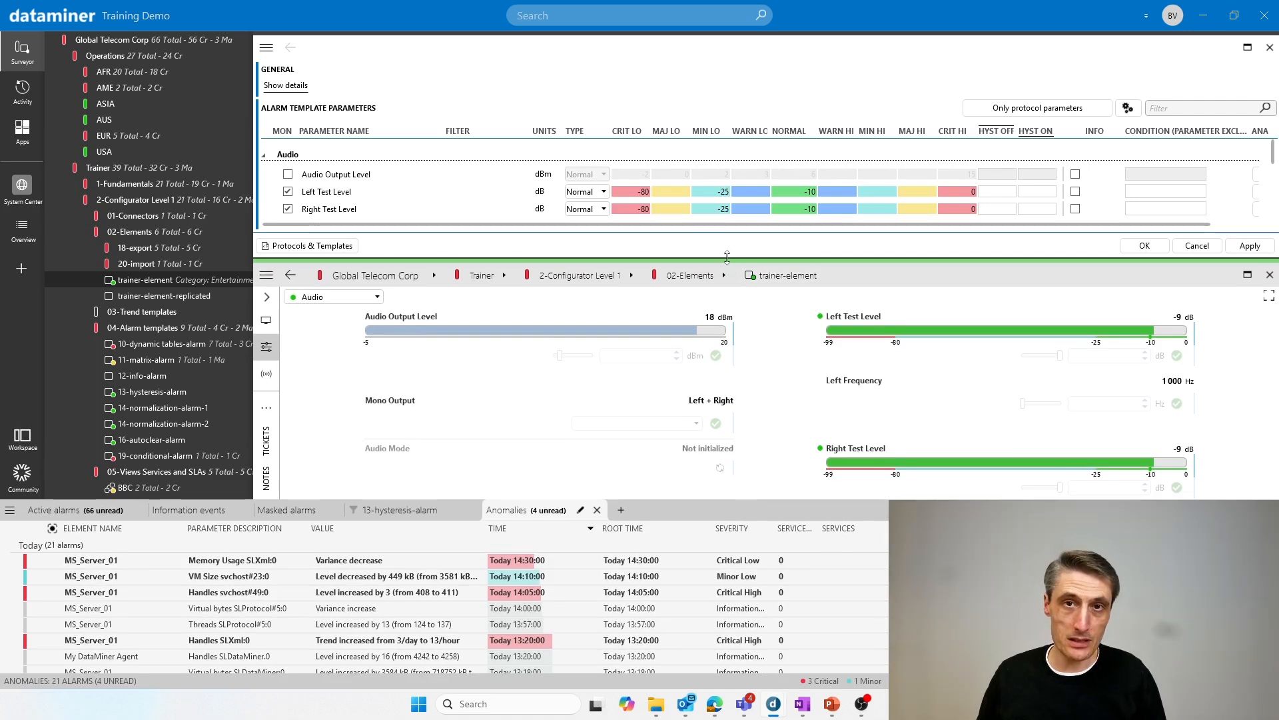
pyautogui.moveTo(727, 258)
pyautogui.mouseDown()
pyautogui.moveTo(726, 293)
pyautogui.moveTo(727, 274)
pyautogui.mouseUp()
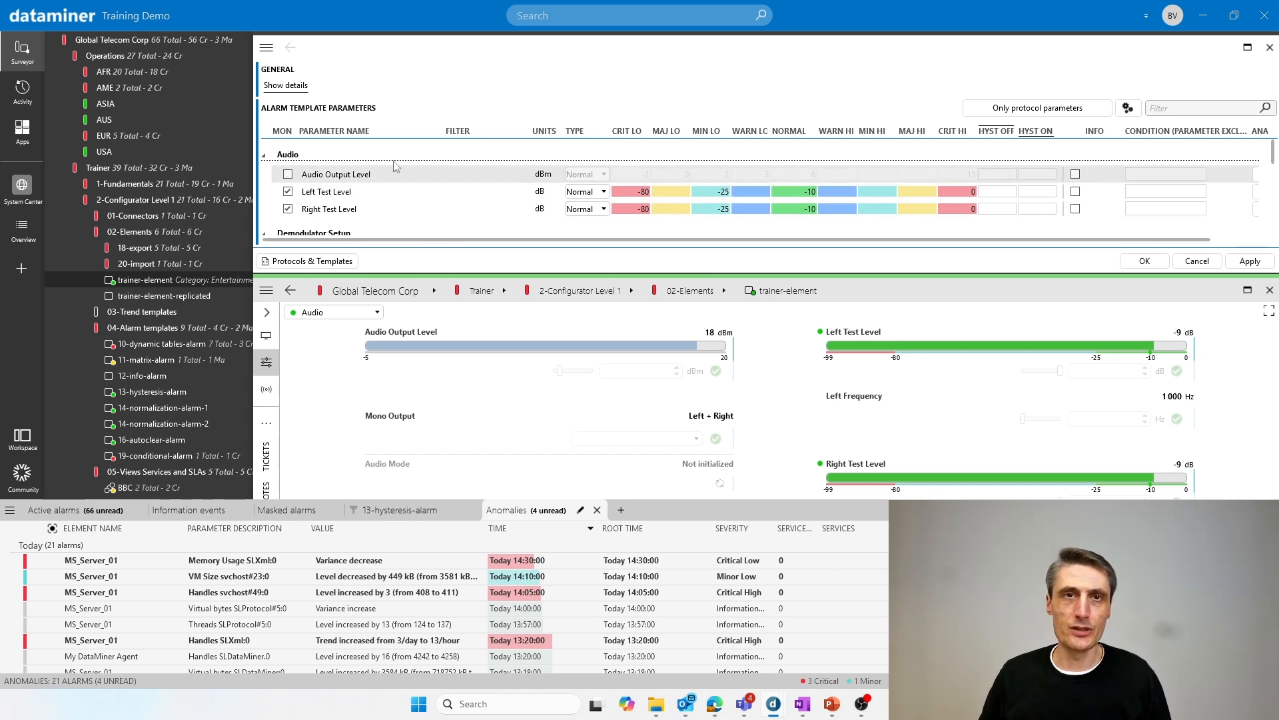
pyautogui.click(22, 50)
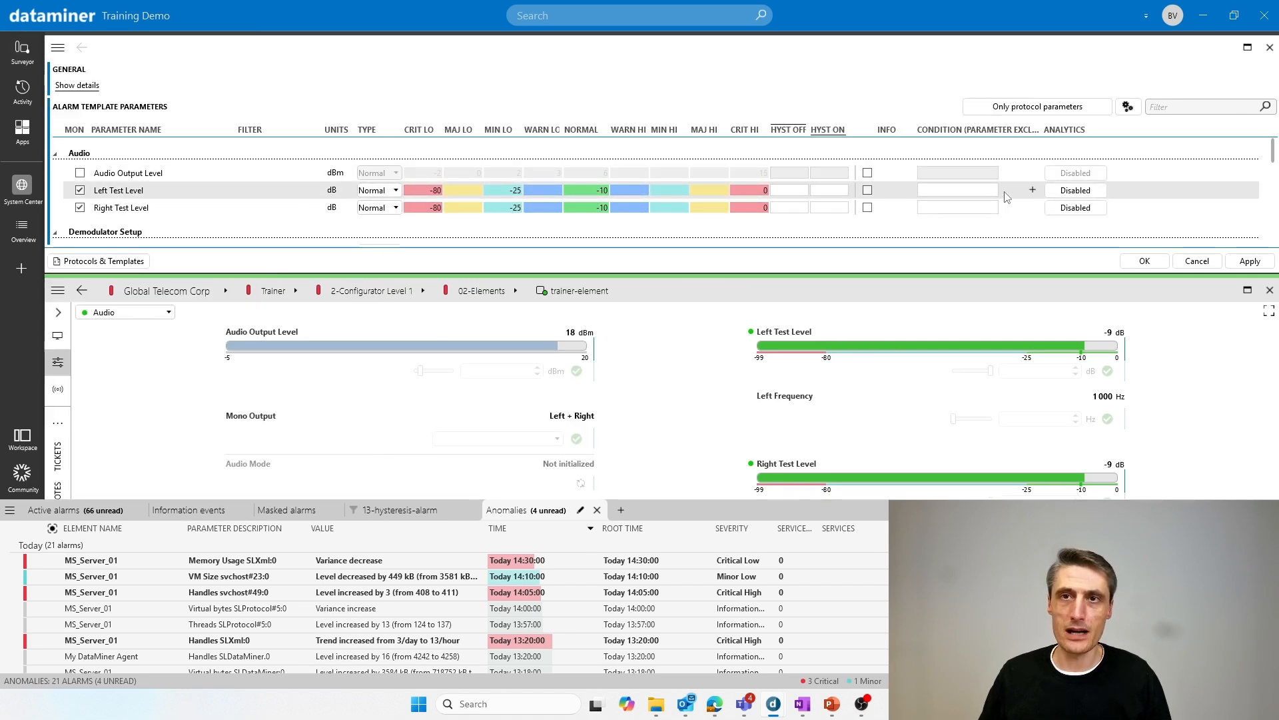
# Start a new condition for Left Test Level and name it "Disabled if off or right".
pyautogui.click(954, 193)
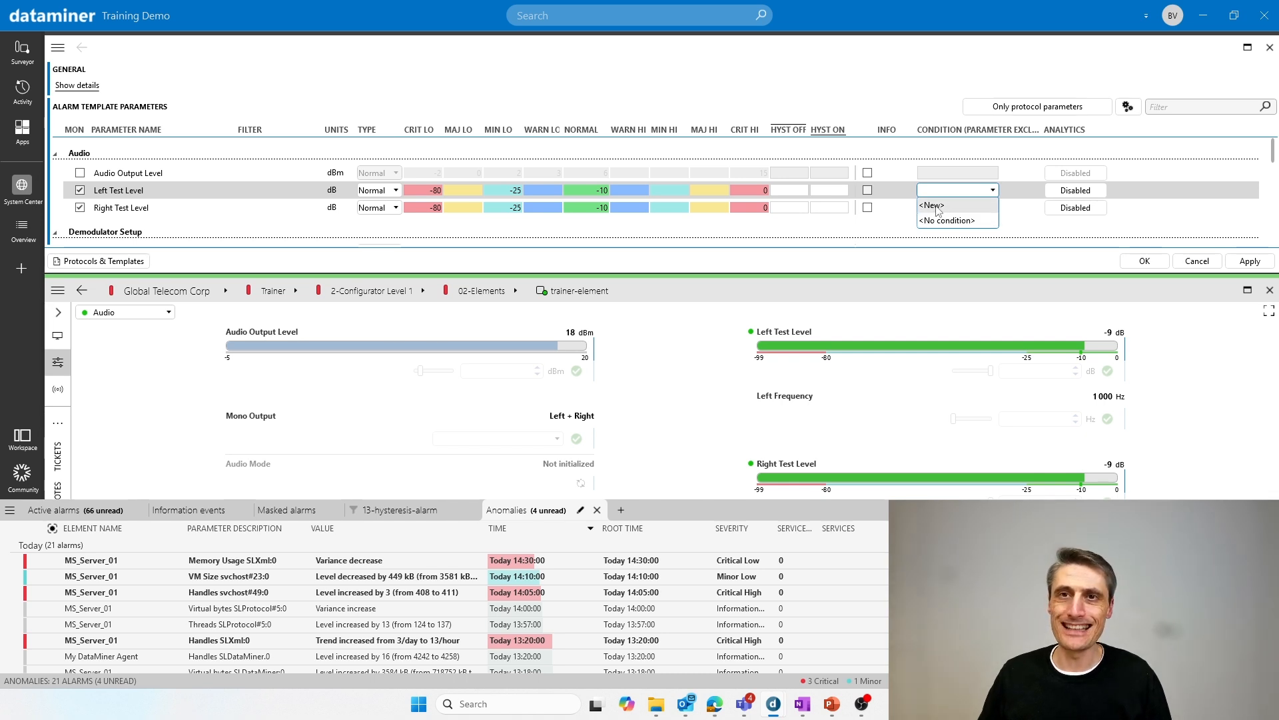
pyautogui.click(936, 208)
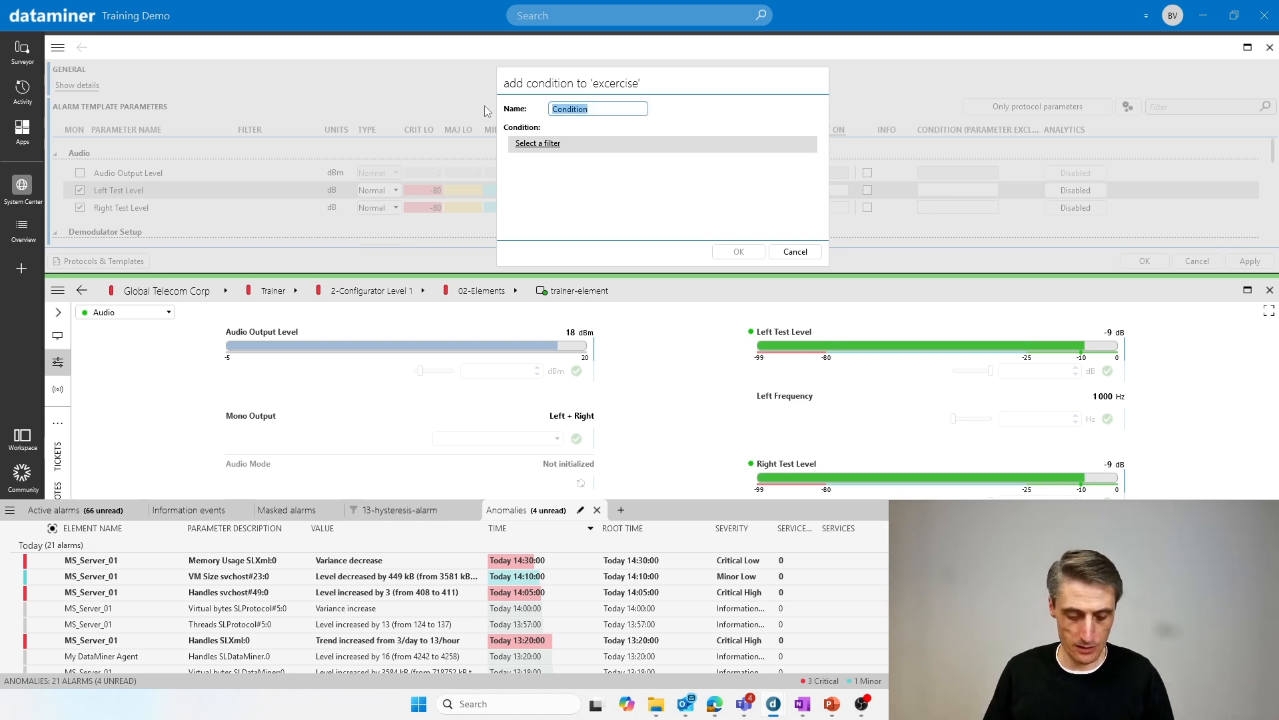
pyautogui.write('Disable')
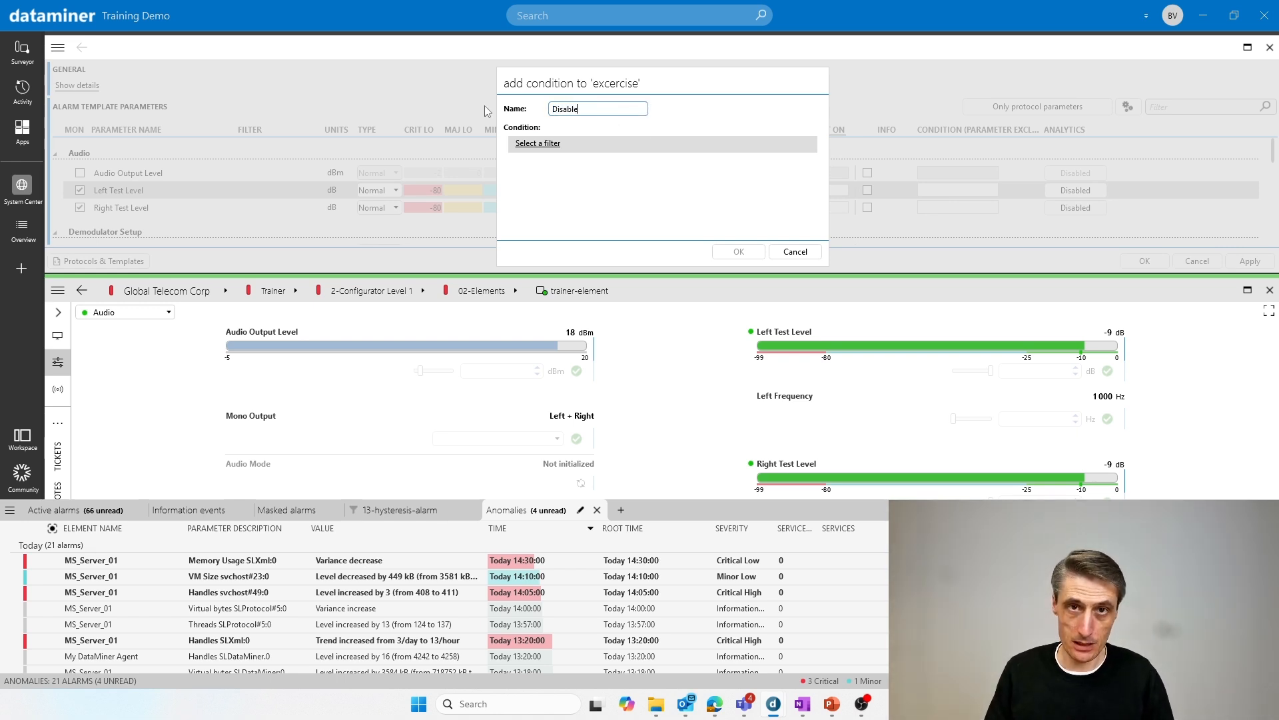
pyautogui.write('d if off')
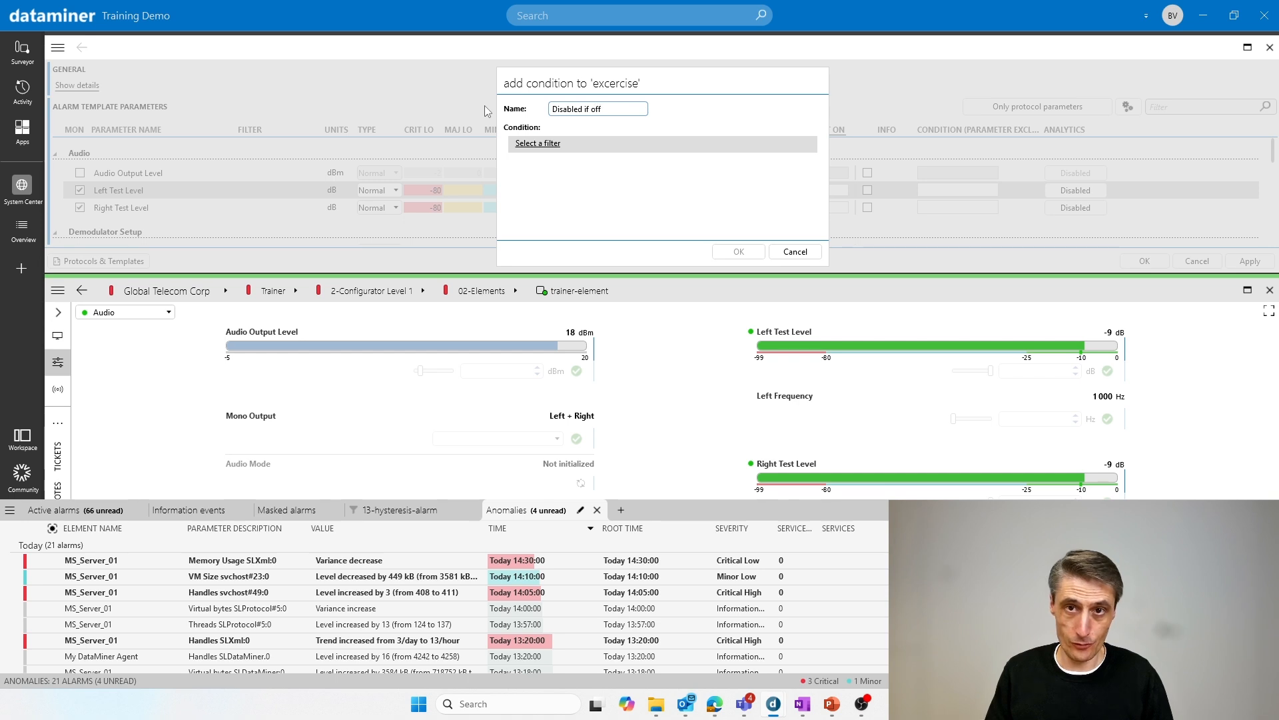
pyautogui.write(' or')
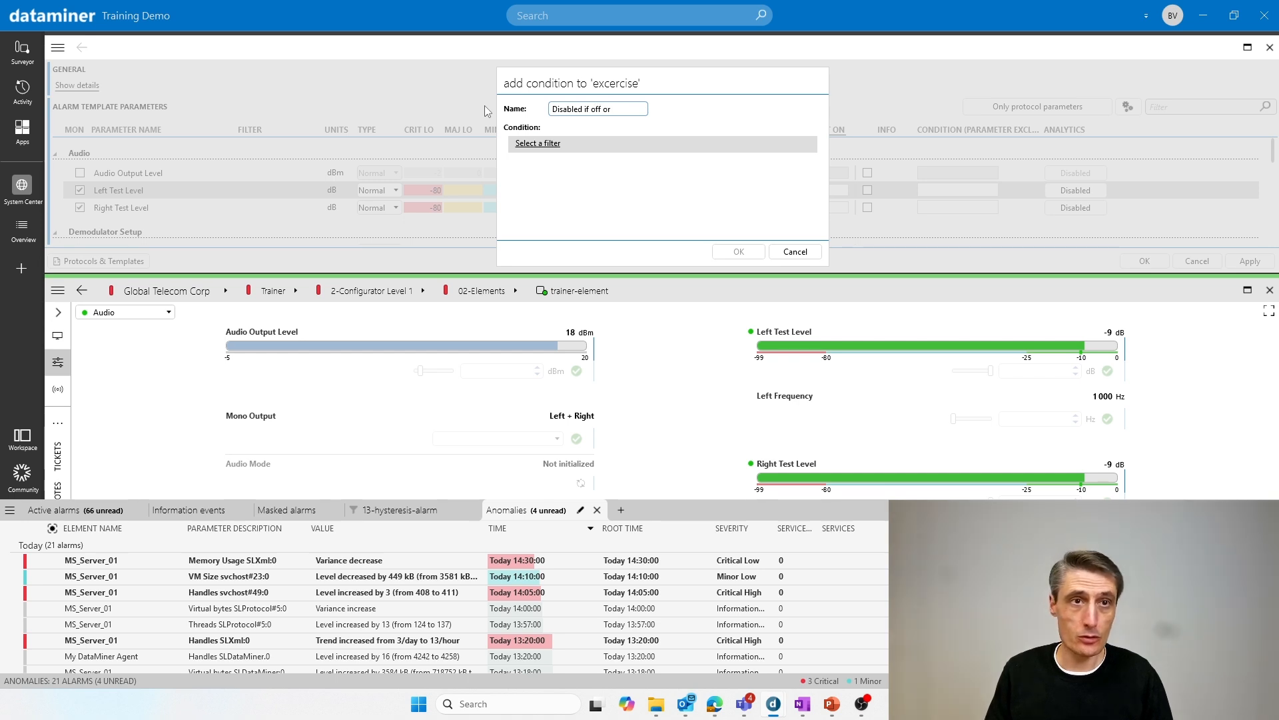
pyautogui.write(' right')
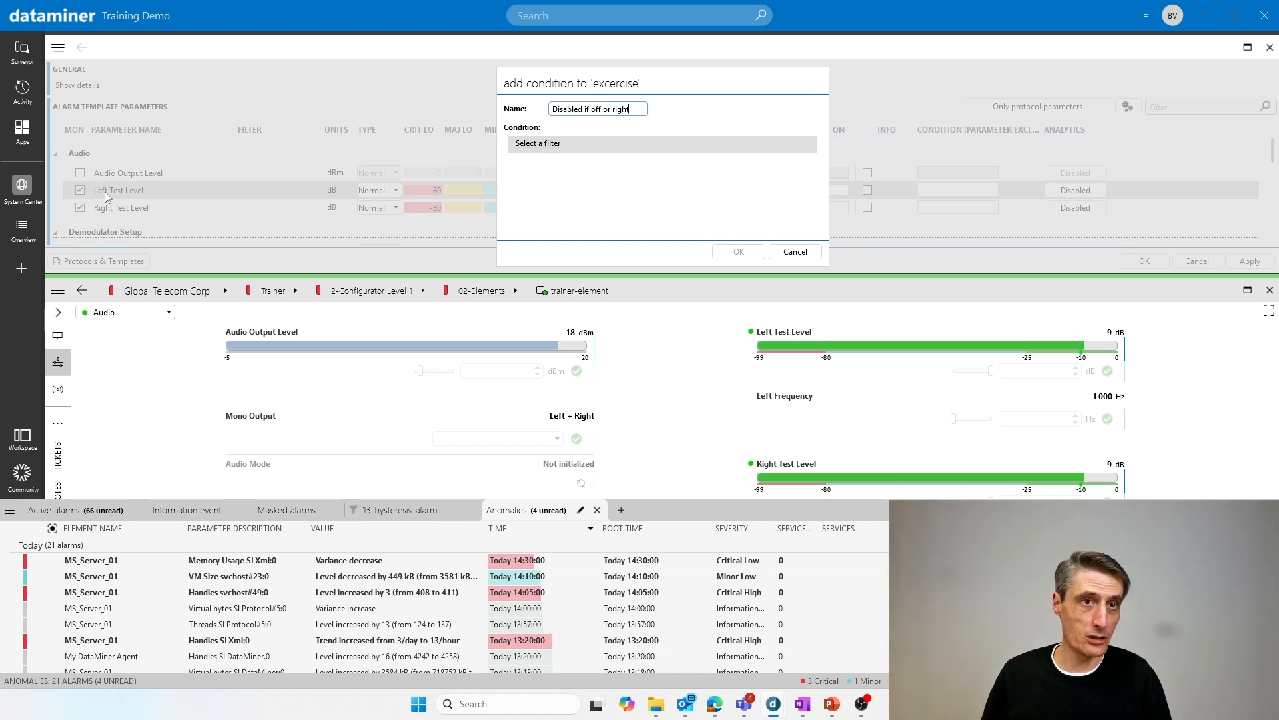
# Add a filter to the condition for Mono Output value equal to Off.
pyautogui.click(552, 144)
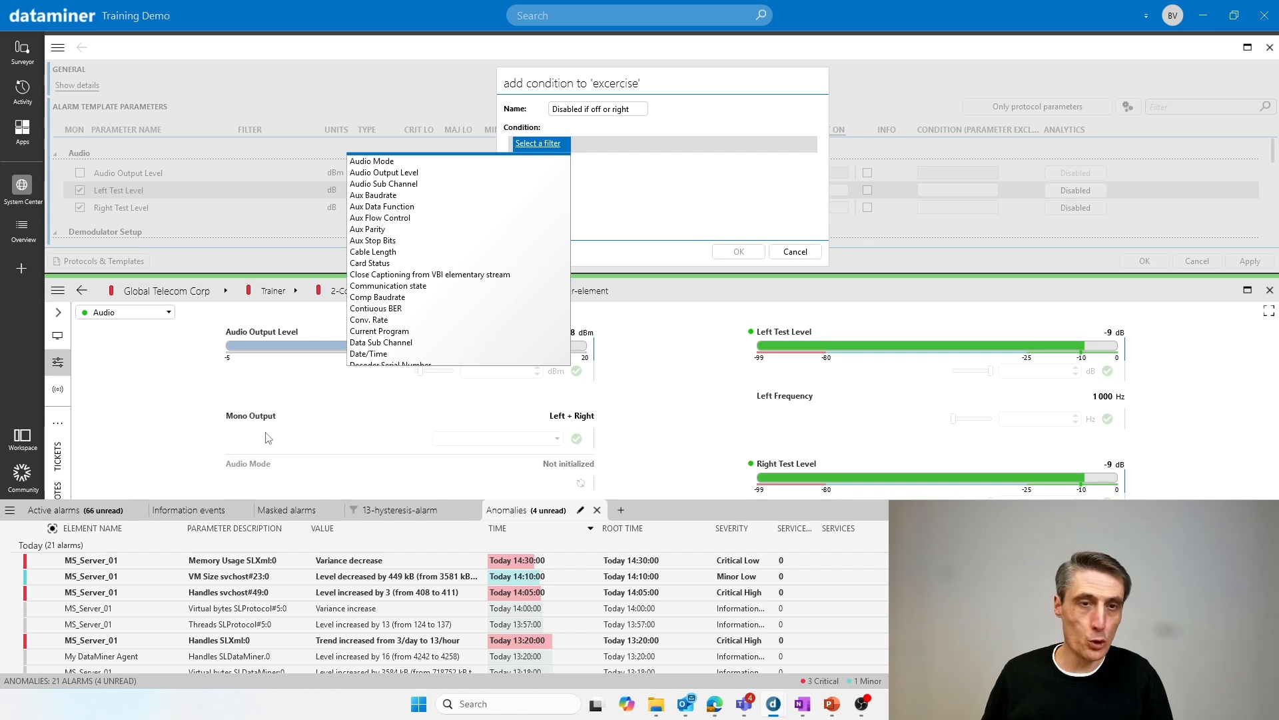
pyautogui.scroll(-3, 441, 260)
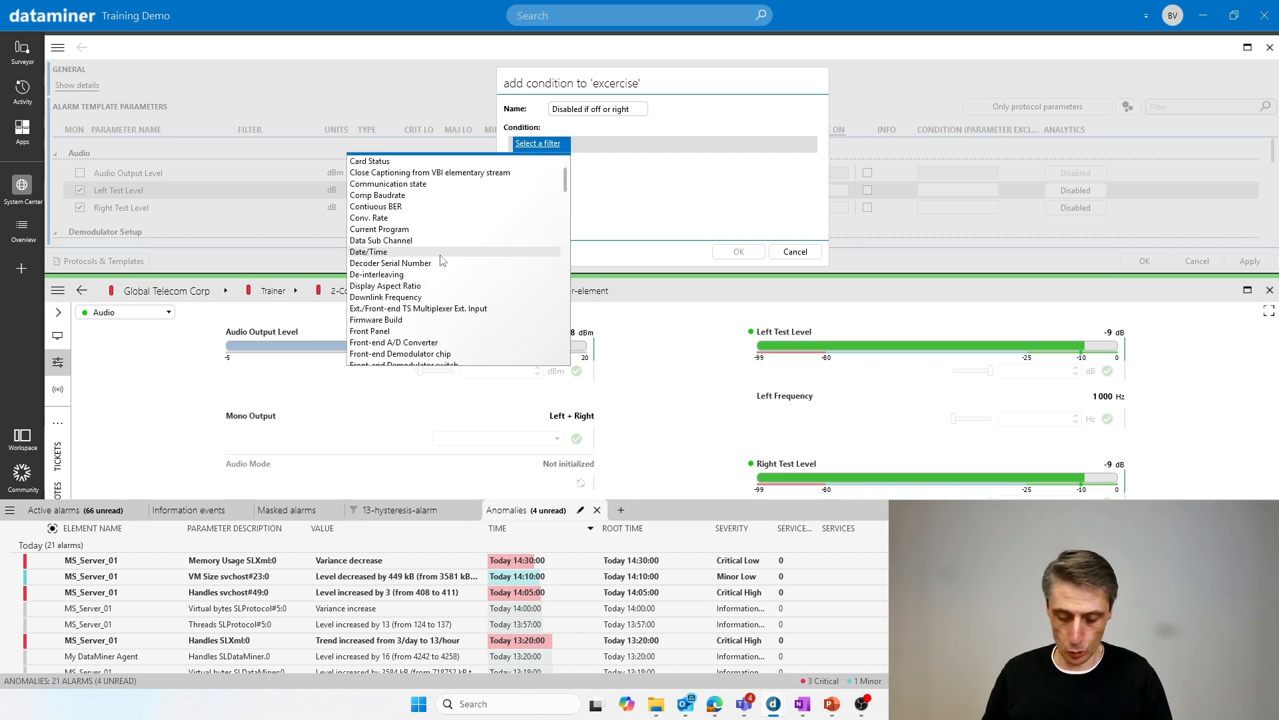
pyautogui.scroll(-15, 442, 260)
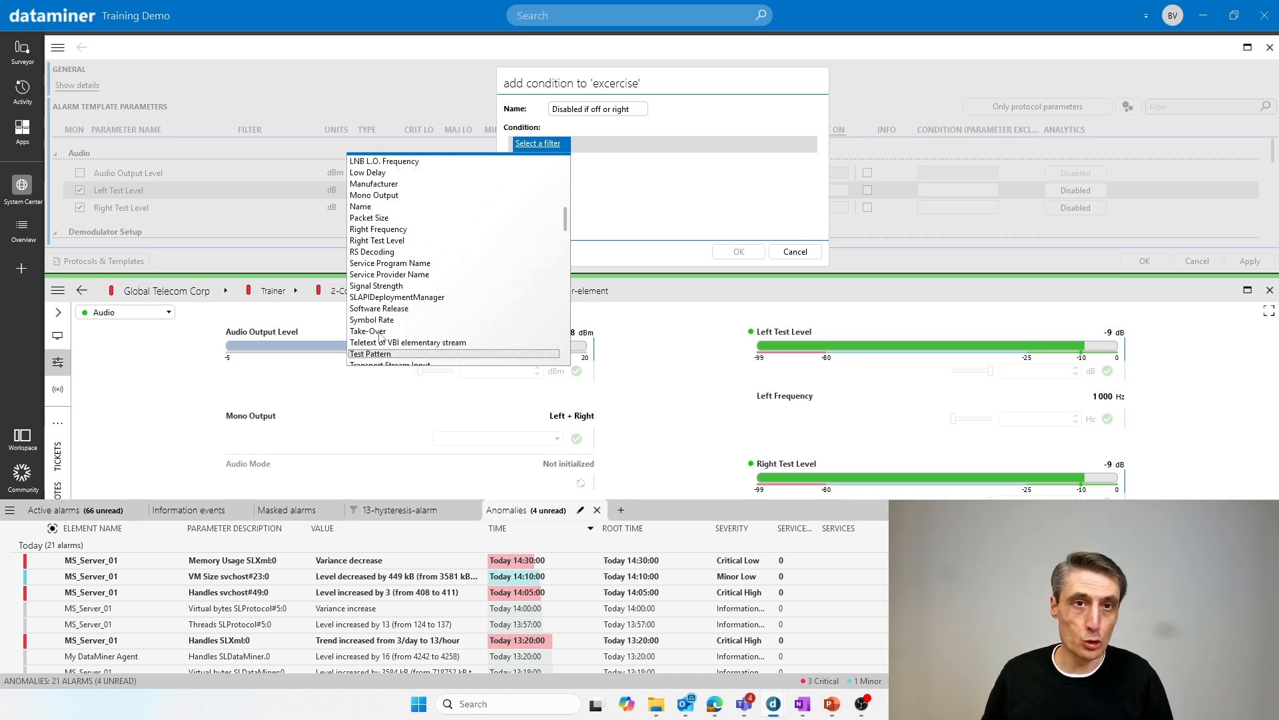
pyautogui.click(383, 195)
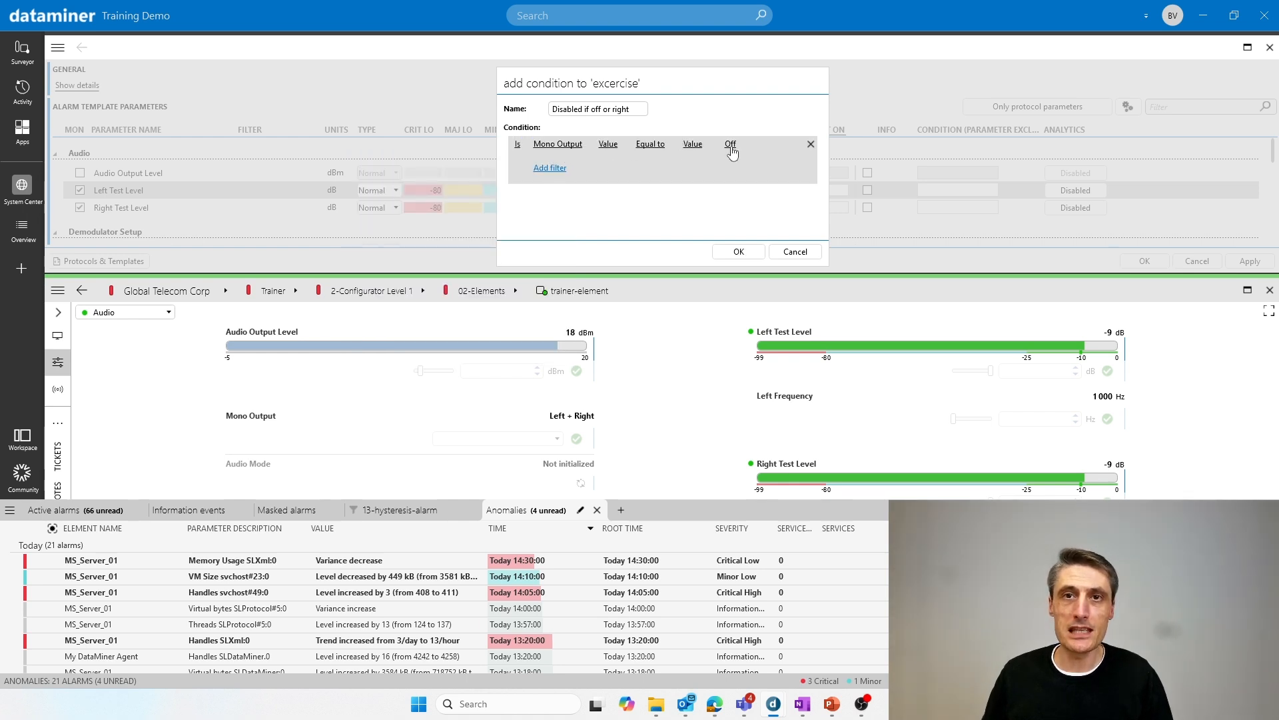
# Add a second Mono Output filter to the condition and combine it with the first using Or.
pyautogui.click(558, 170)
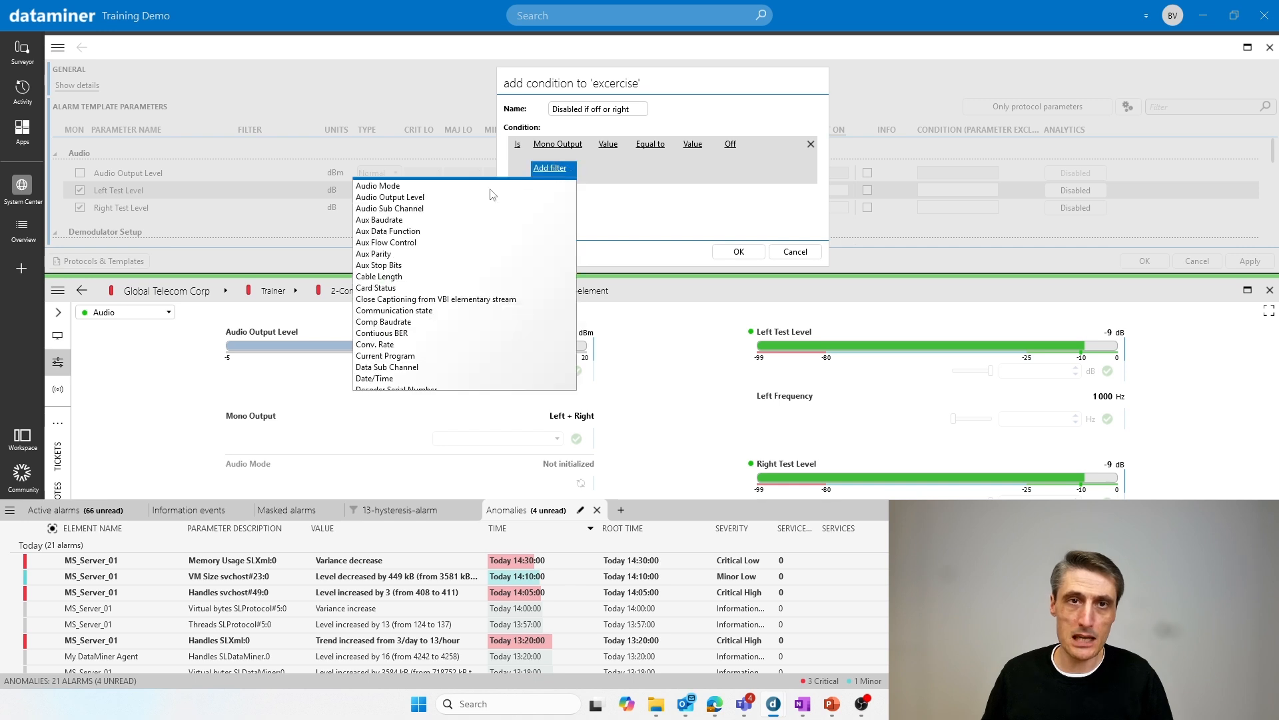
pyautogui.scroll(-1, 403, 365)
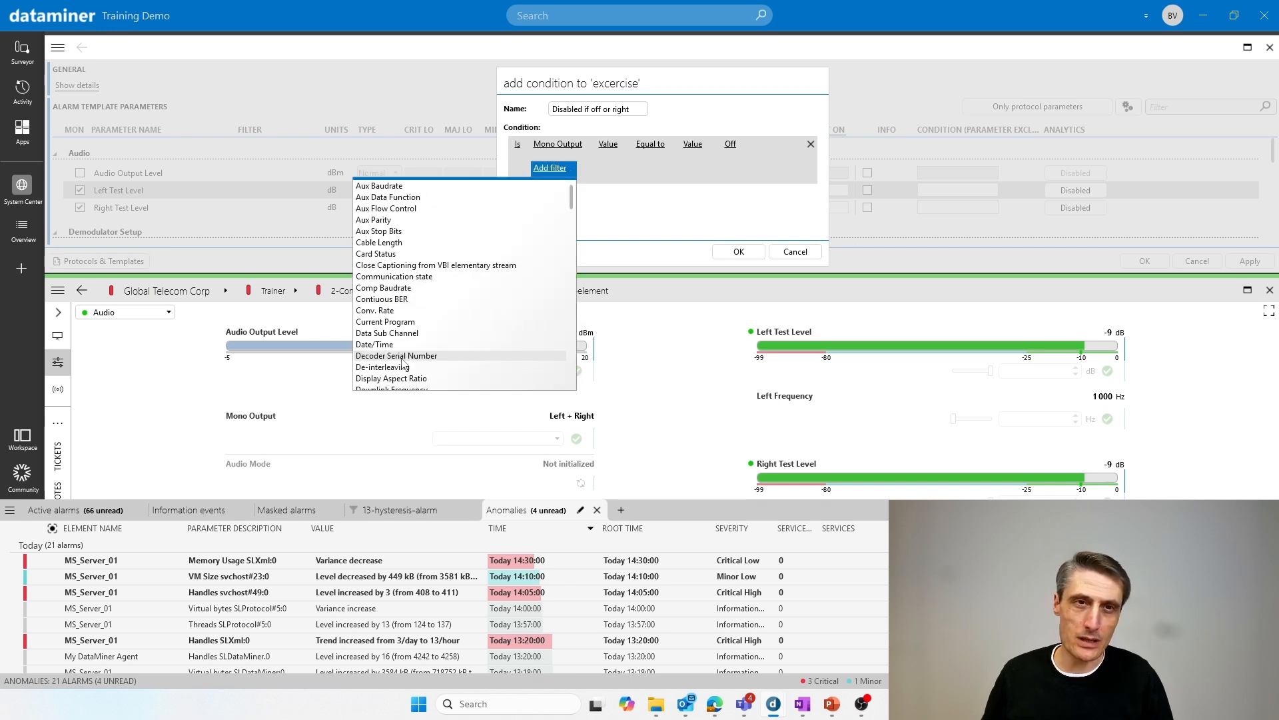
pyautogui.scroll(-5, 403, 364)
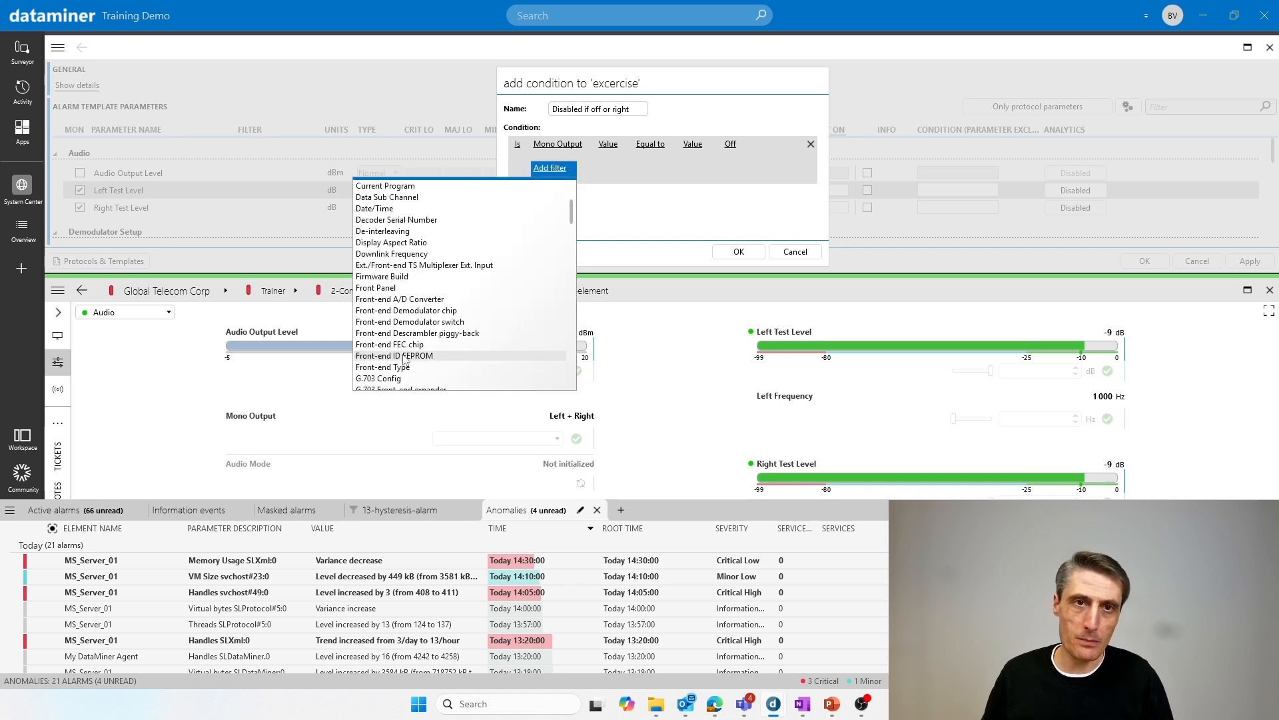
pyautogui.scroll(-5, 425, 314)
pyautogui.click(410, 297)
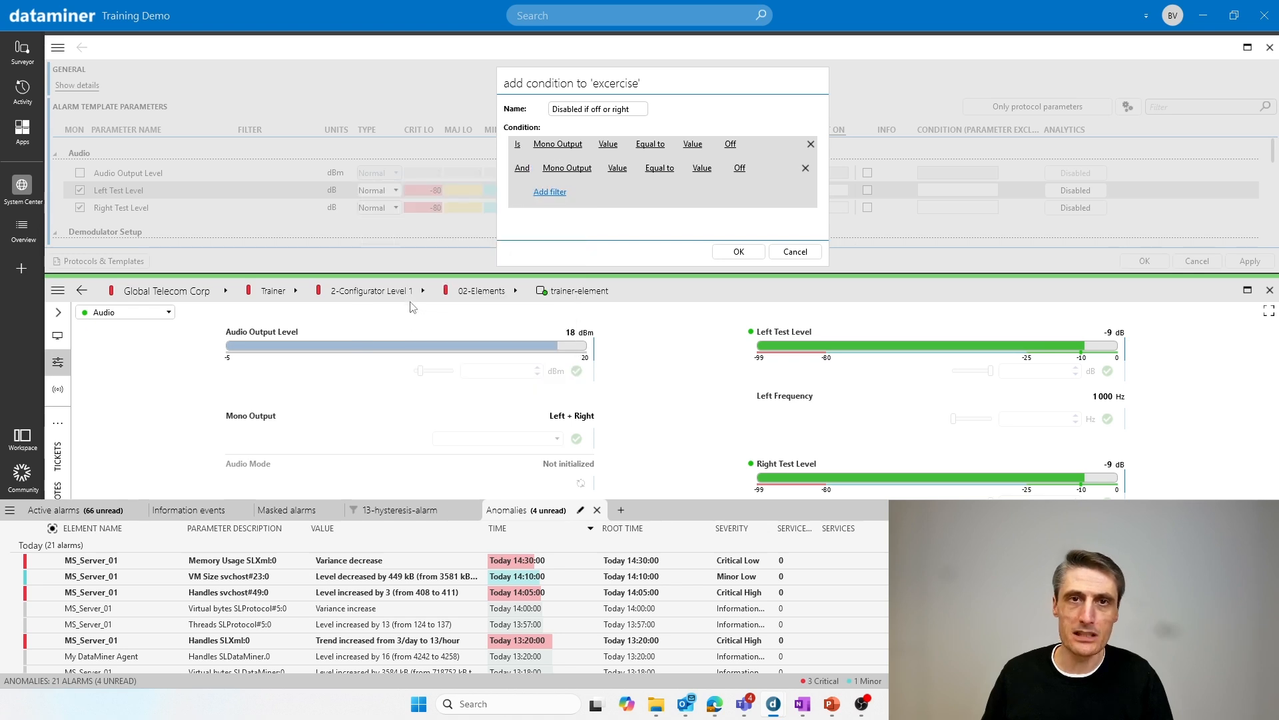
pyautogui.click(523, 170)
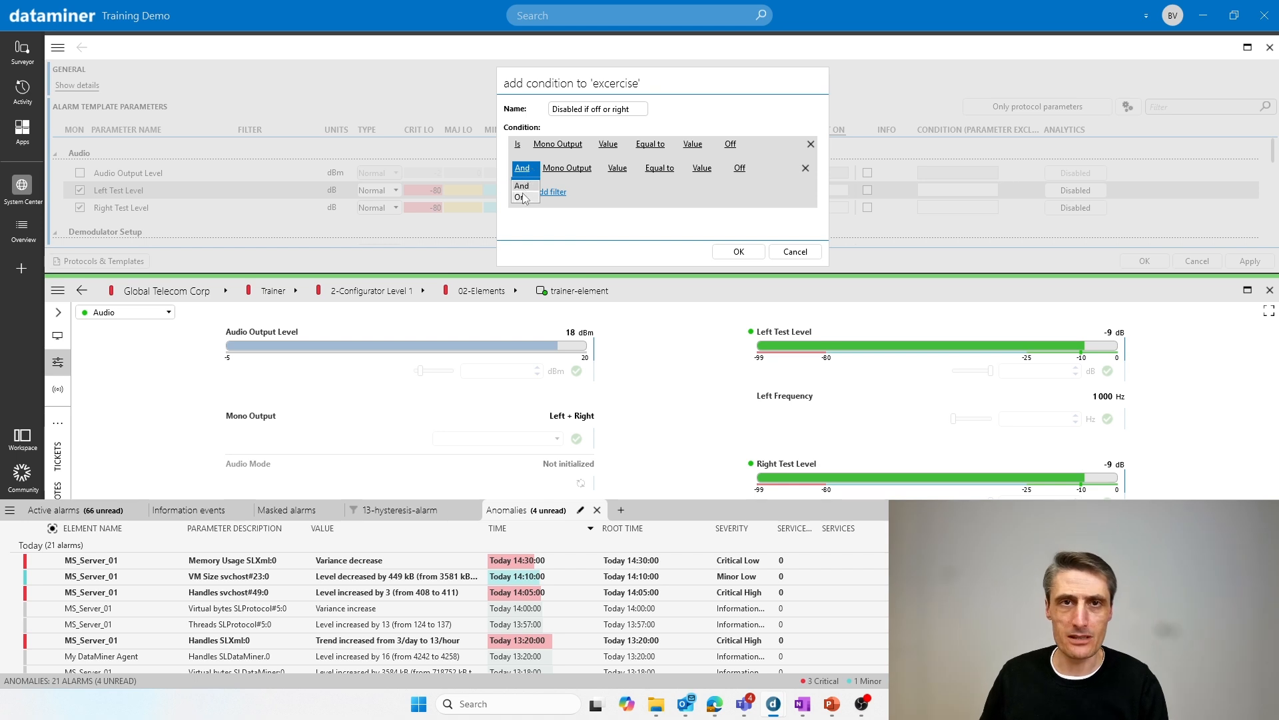
pyautogui.click(524, 196)
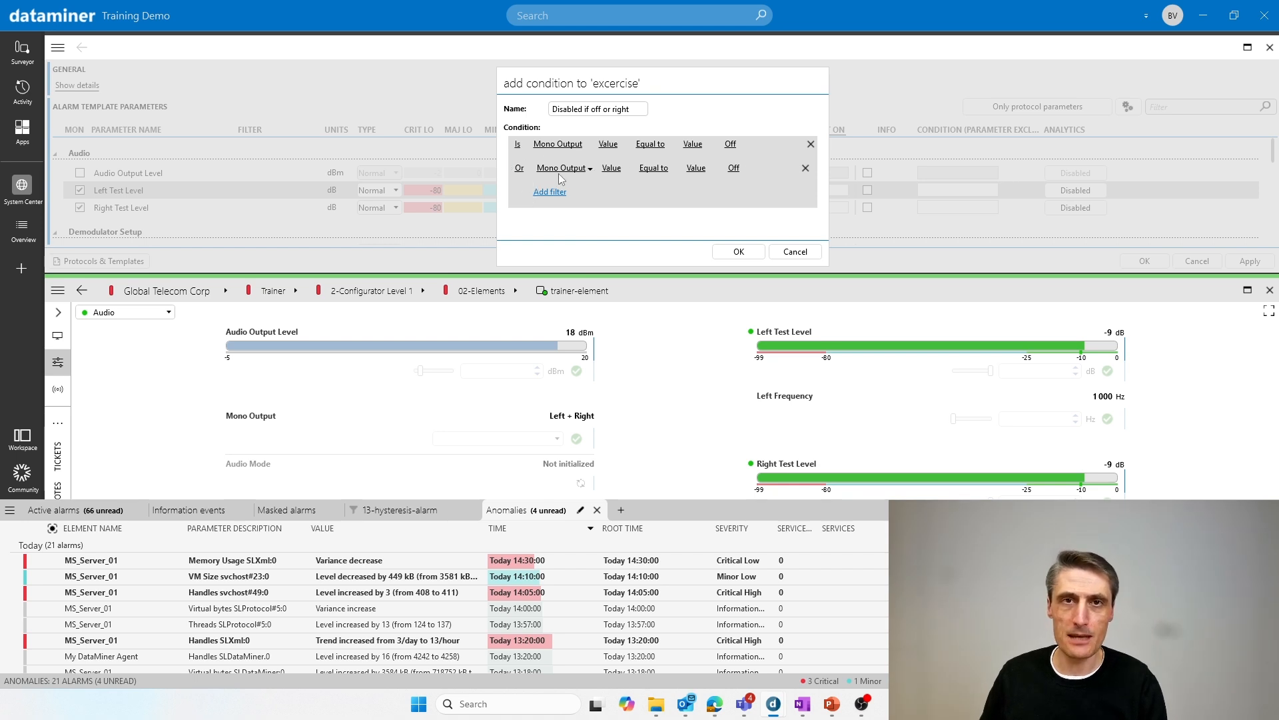
# Complete the Left Test Level condition with Right as the second Mono Output filter's value and apply the alarm template.
pyautogui.click(735, 170)
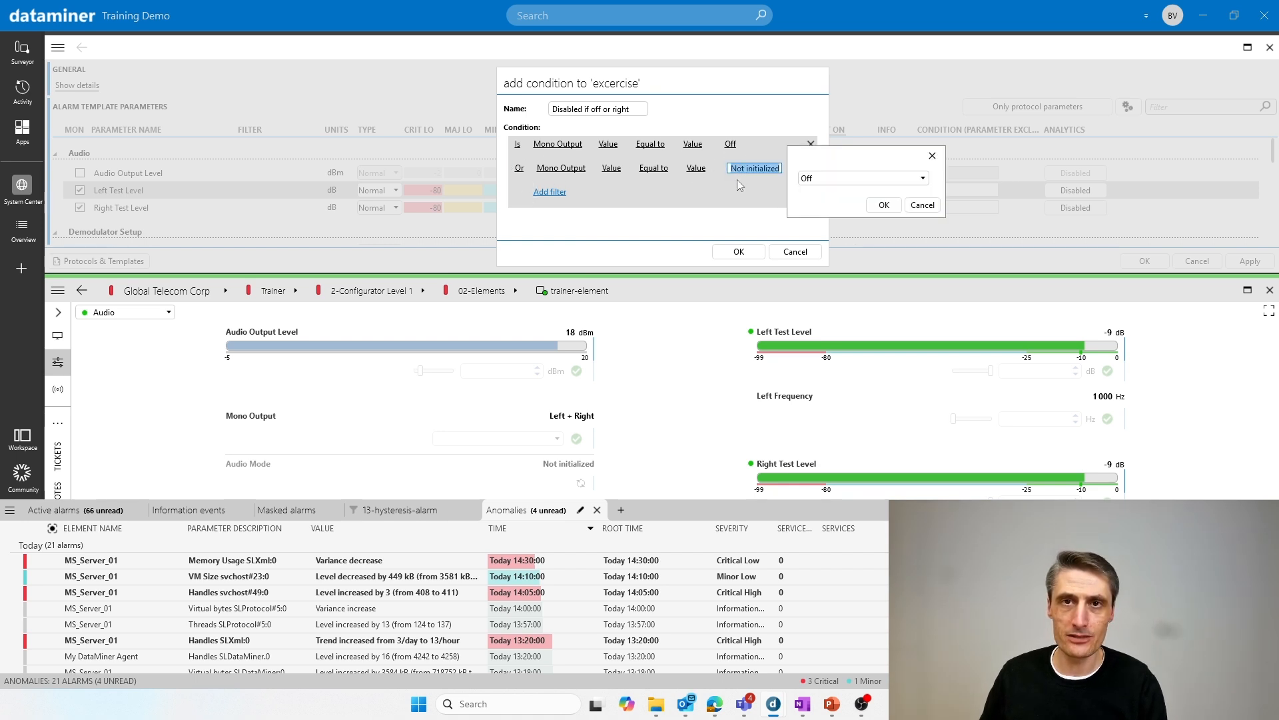
pyautogui.click(825, 181)
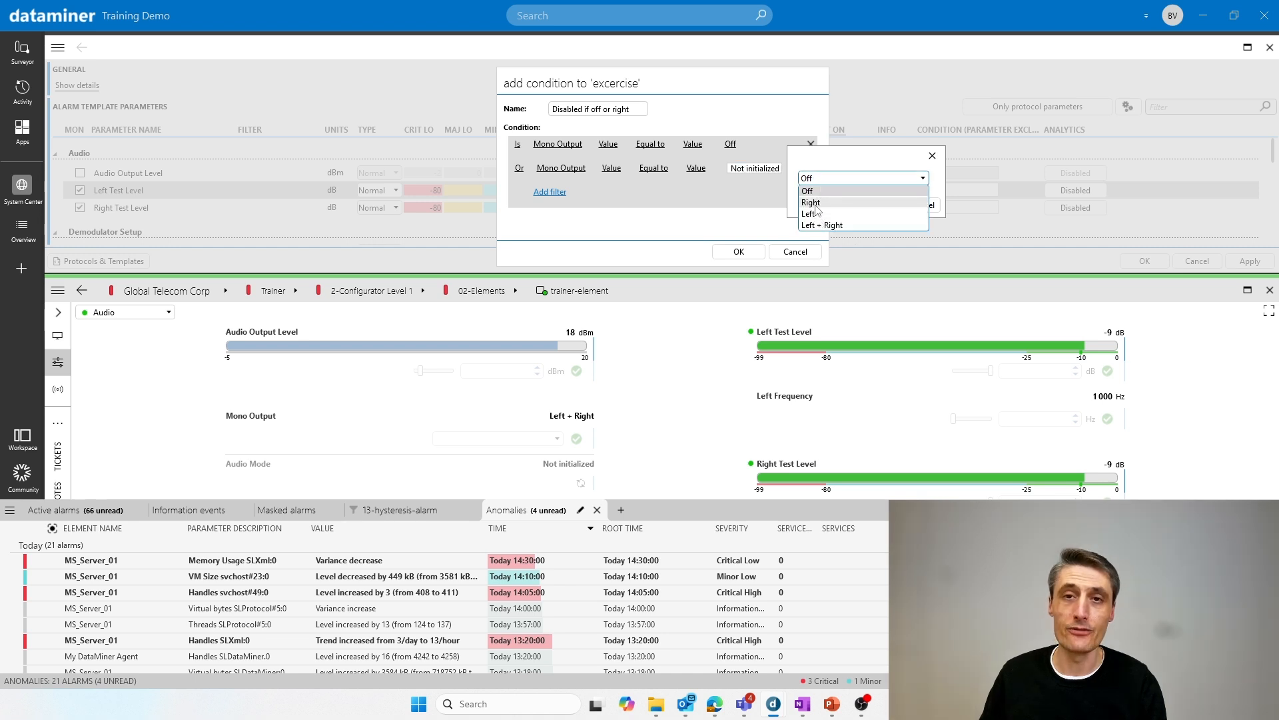
pyautogui.click(811, 203)
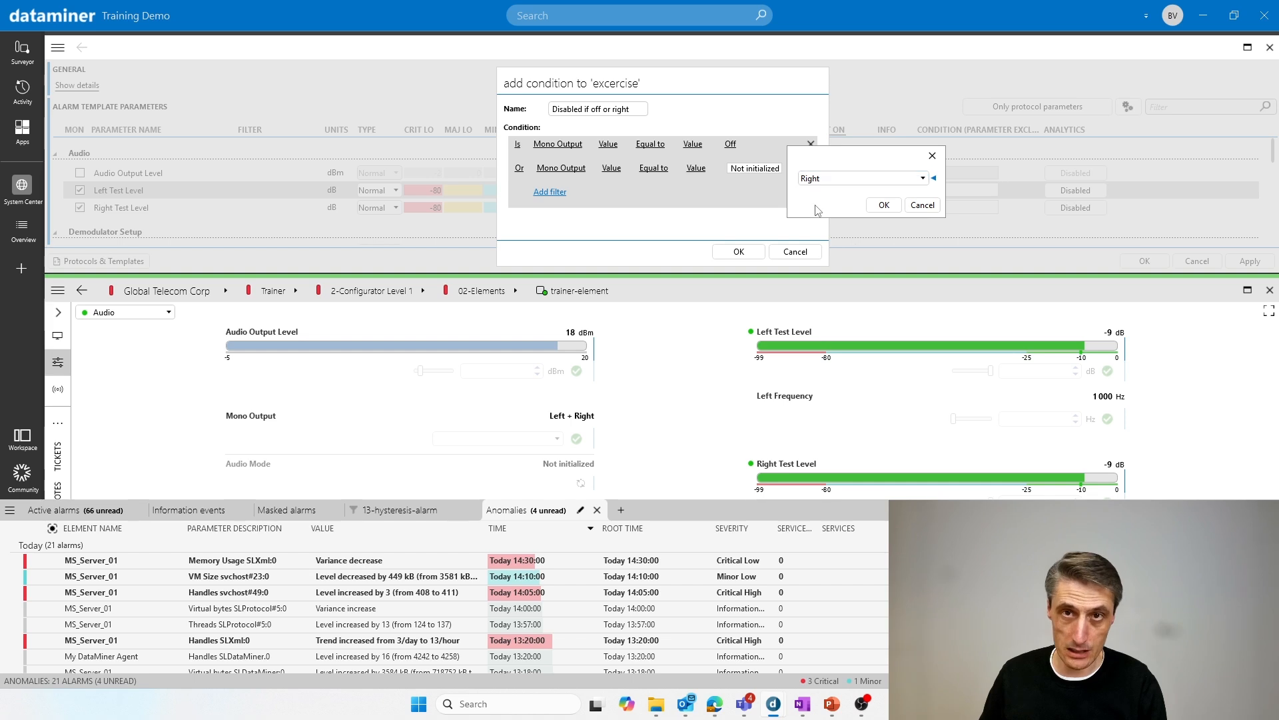
pyautogui.click(884, 205)
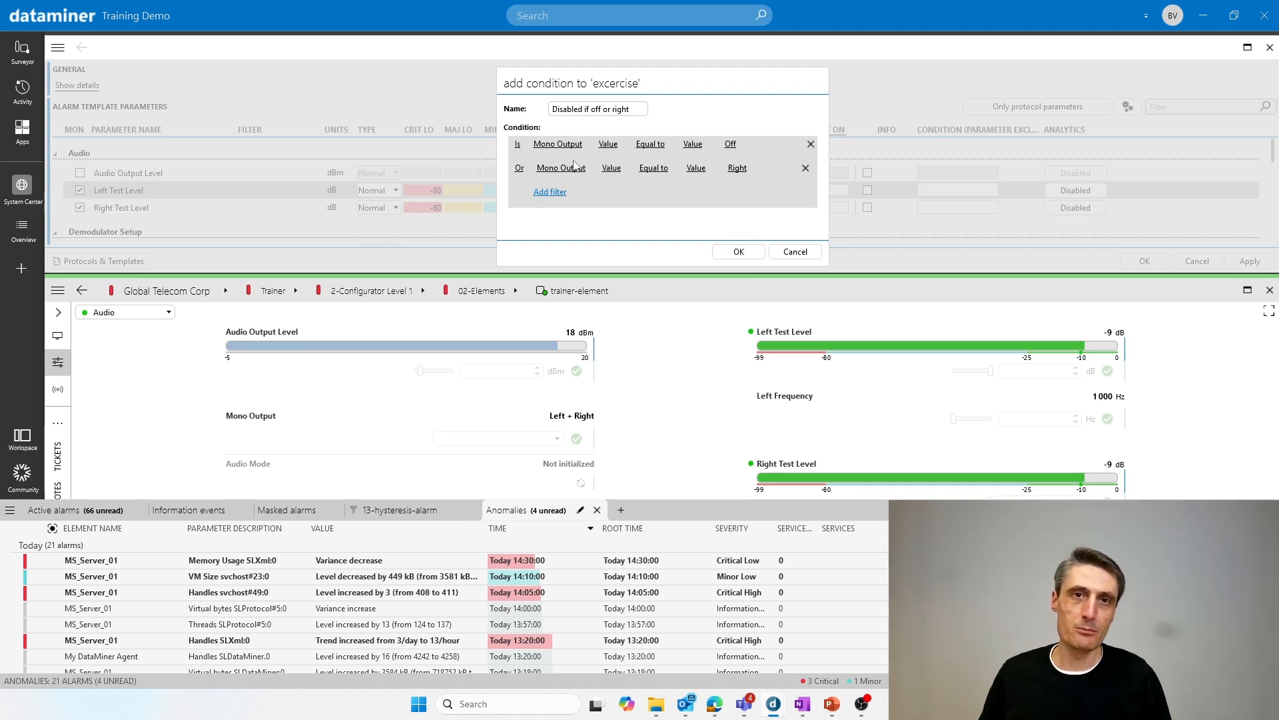
pyautogui.click(739, 252)
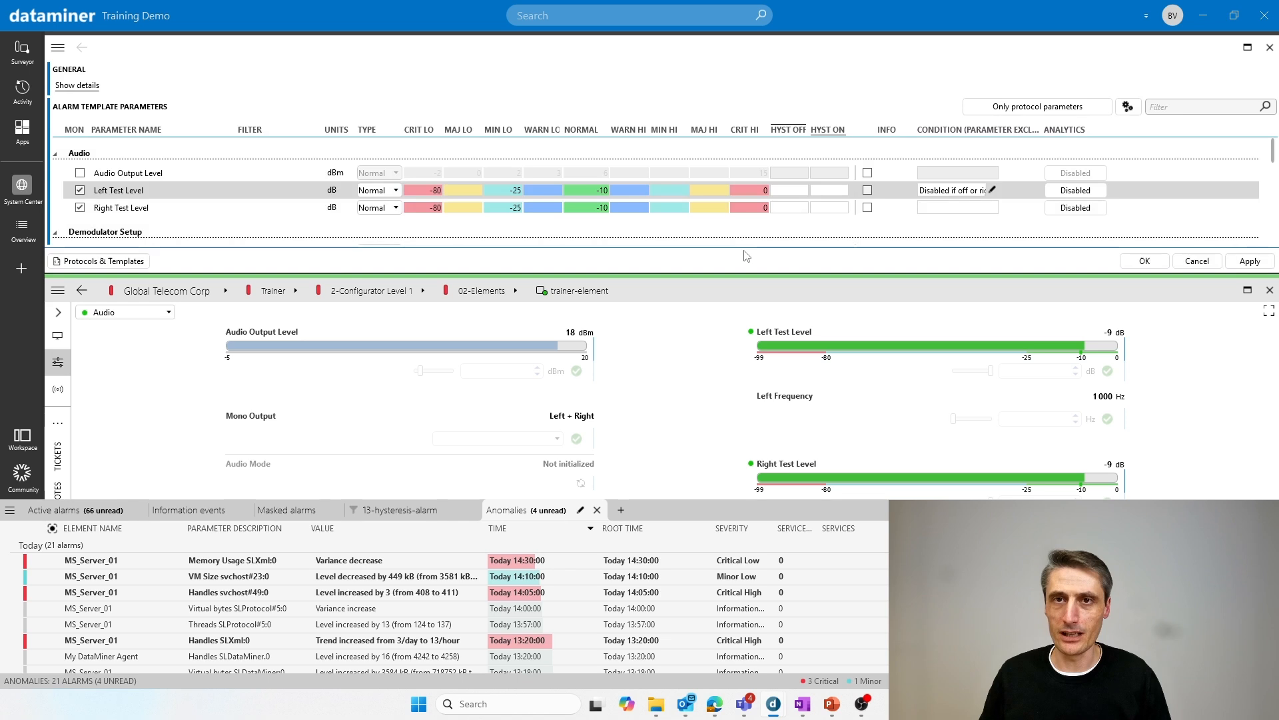
pyautogui.click(1248, 263)
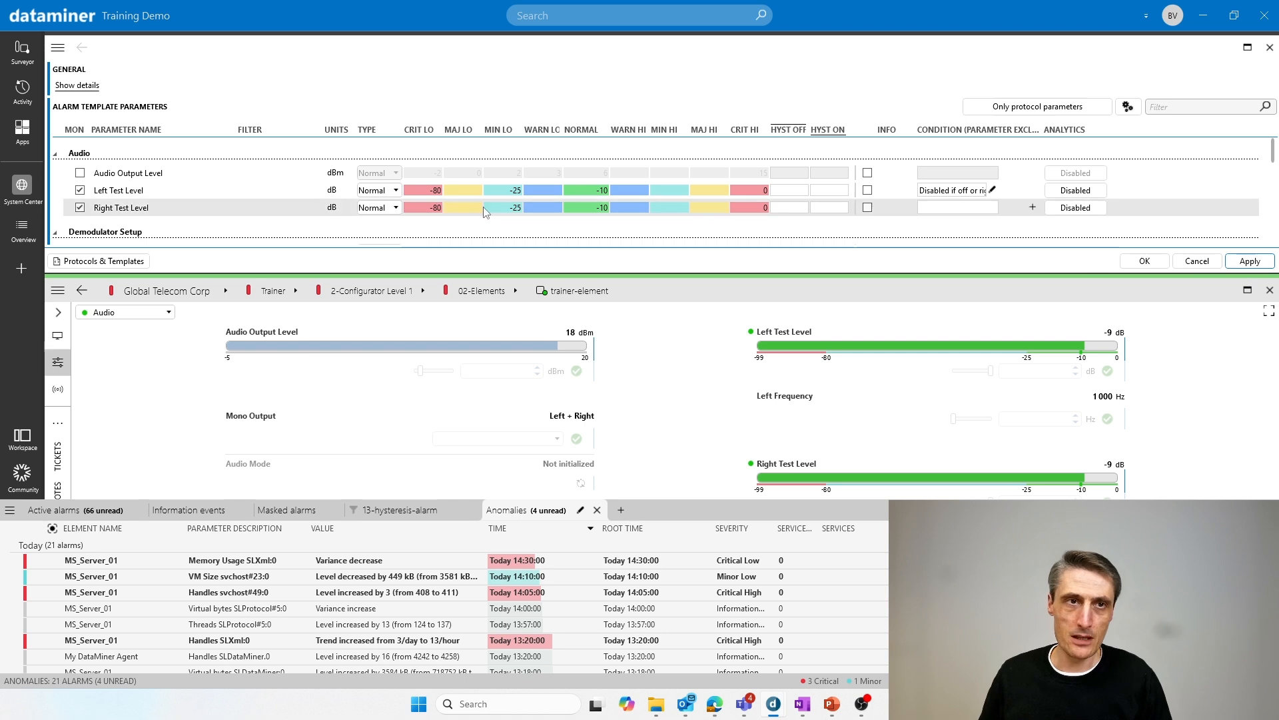
# Test the Left Test Level condition by setting the element's Mono Output to Off and after that to Right.
pyautogui.click(480, 438)
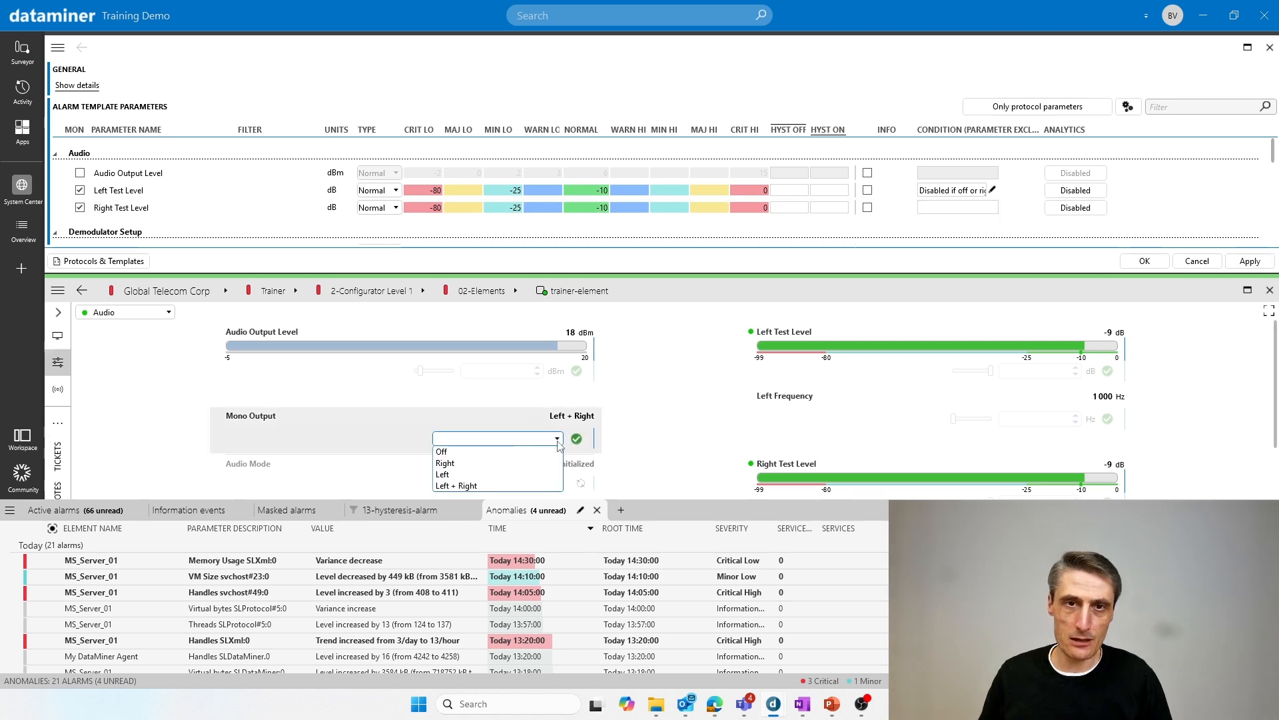
pyautogui.click(473, 463)
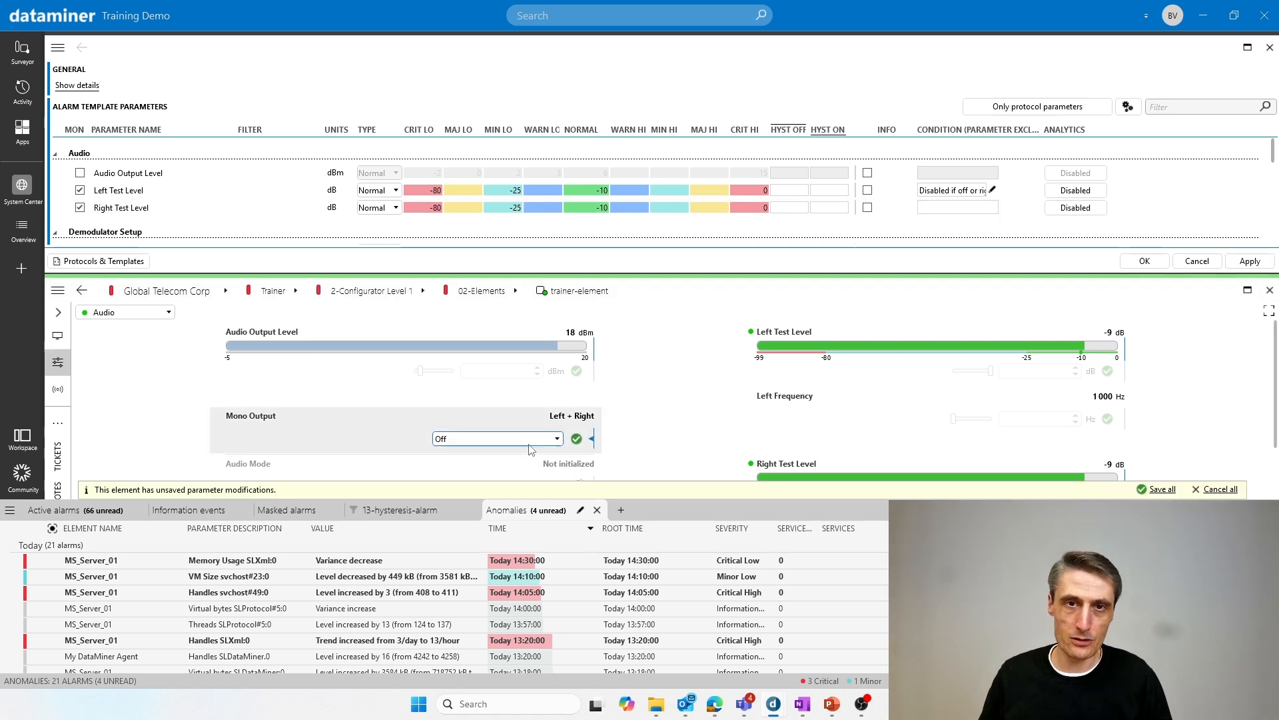
pyautogui.click(581, 440)
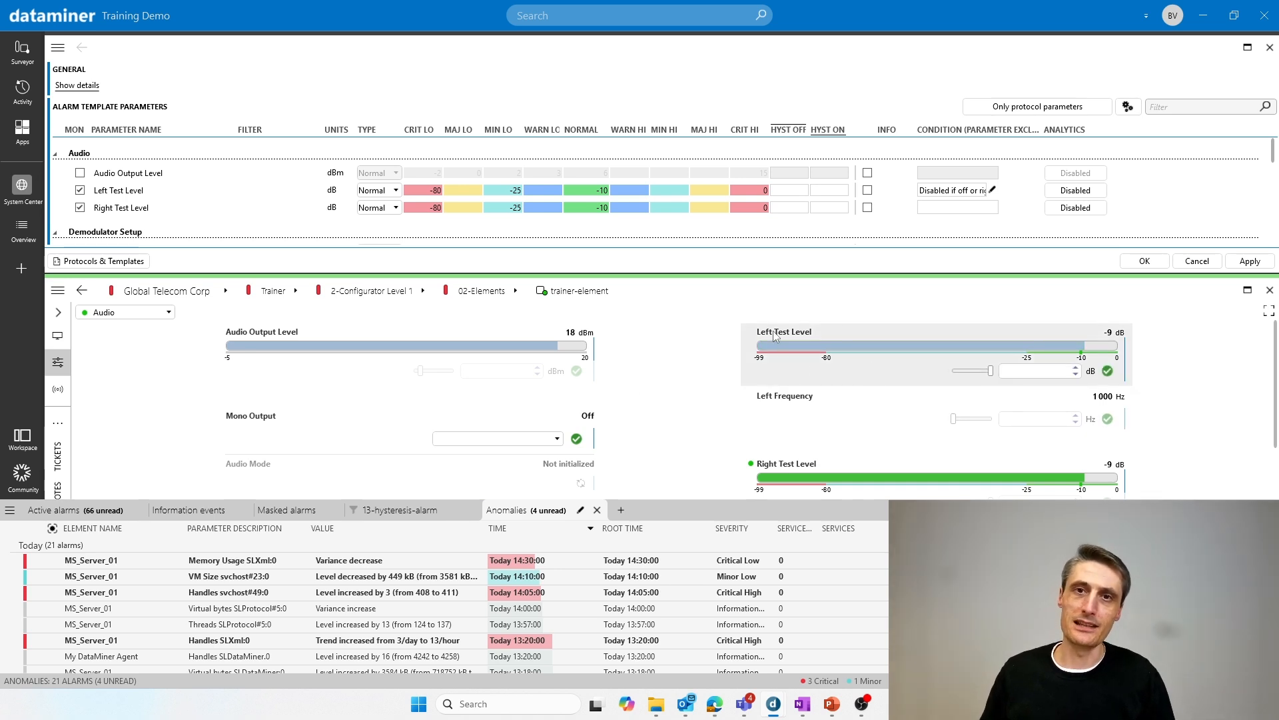
pyautogui.click(558, 439)
pyautogui.click(577, 440)
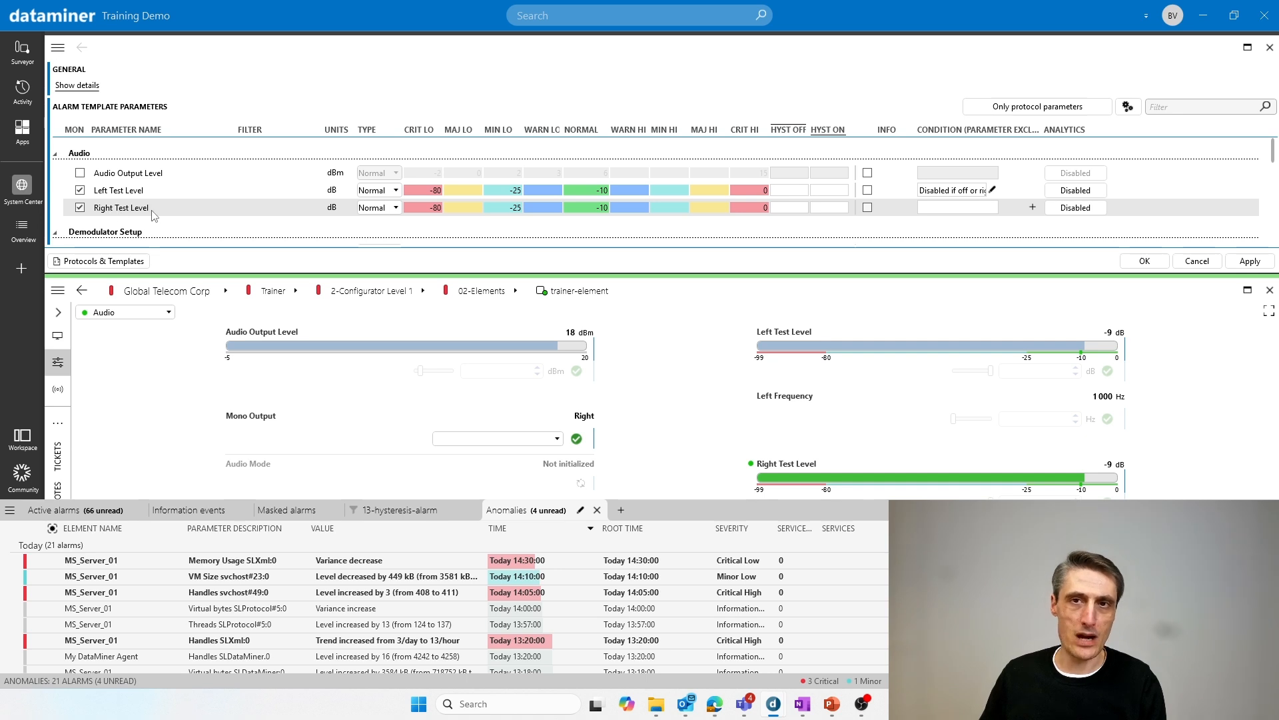
# Start a new condition for Right Test Level and name it "disabled if off or left".
pyautogui.click(985, 209)
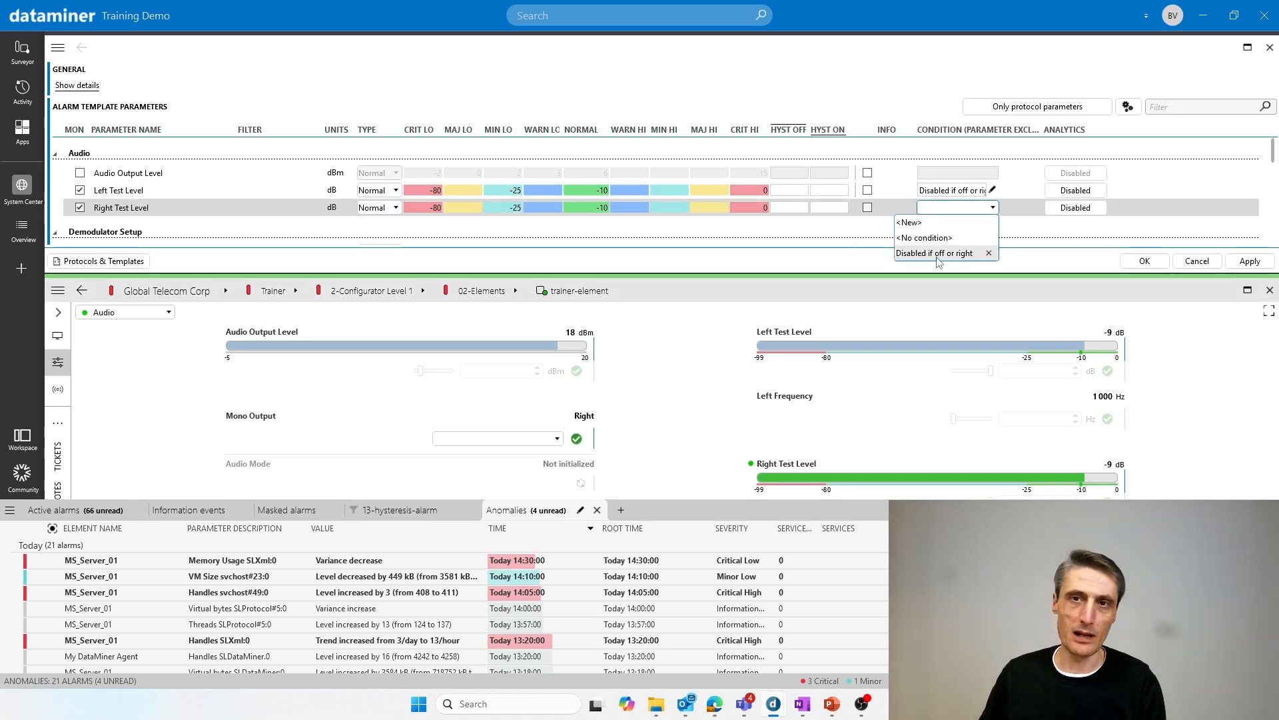
pyautogui.click(922, 224)
pyautogui.moveTo(591, 109); pyautogui.dragTo(530, 110)
pyautogui.write('ds')
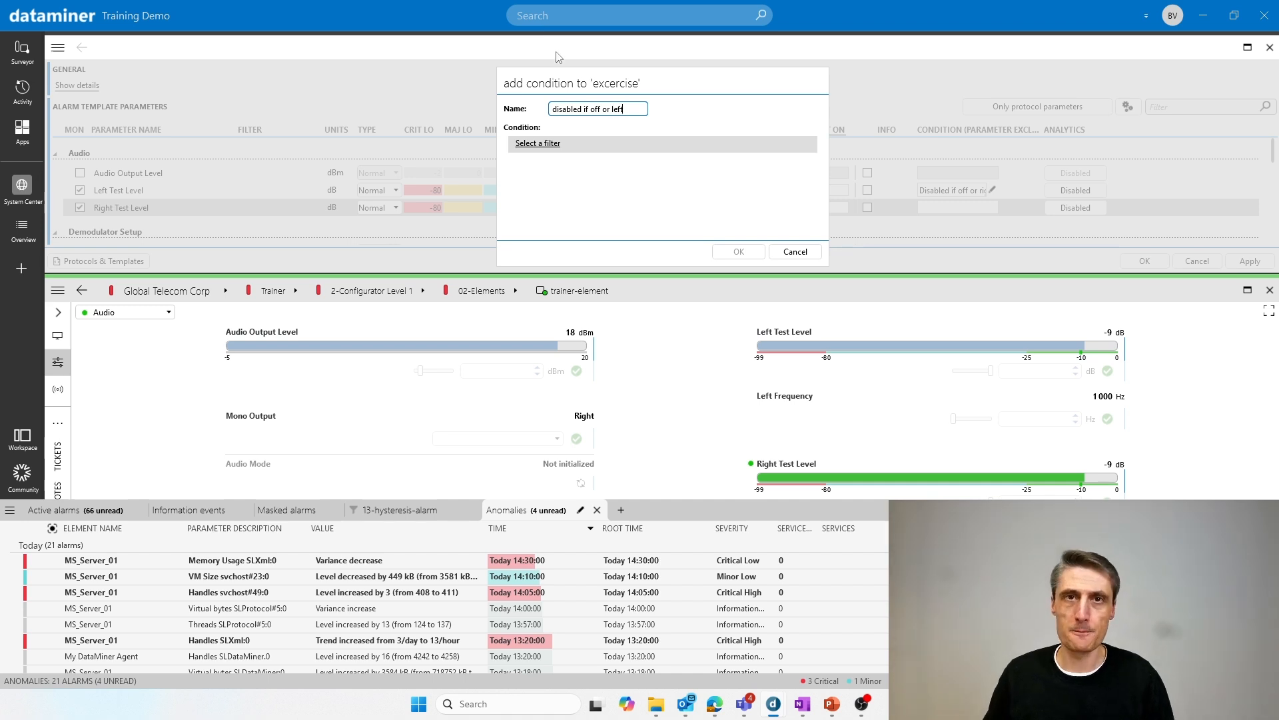
# Add a filter to the Right Test Level condition for Mono Output value equal to Off.
pyautogui.click(540, 144)
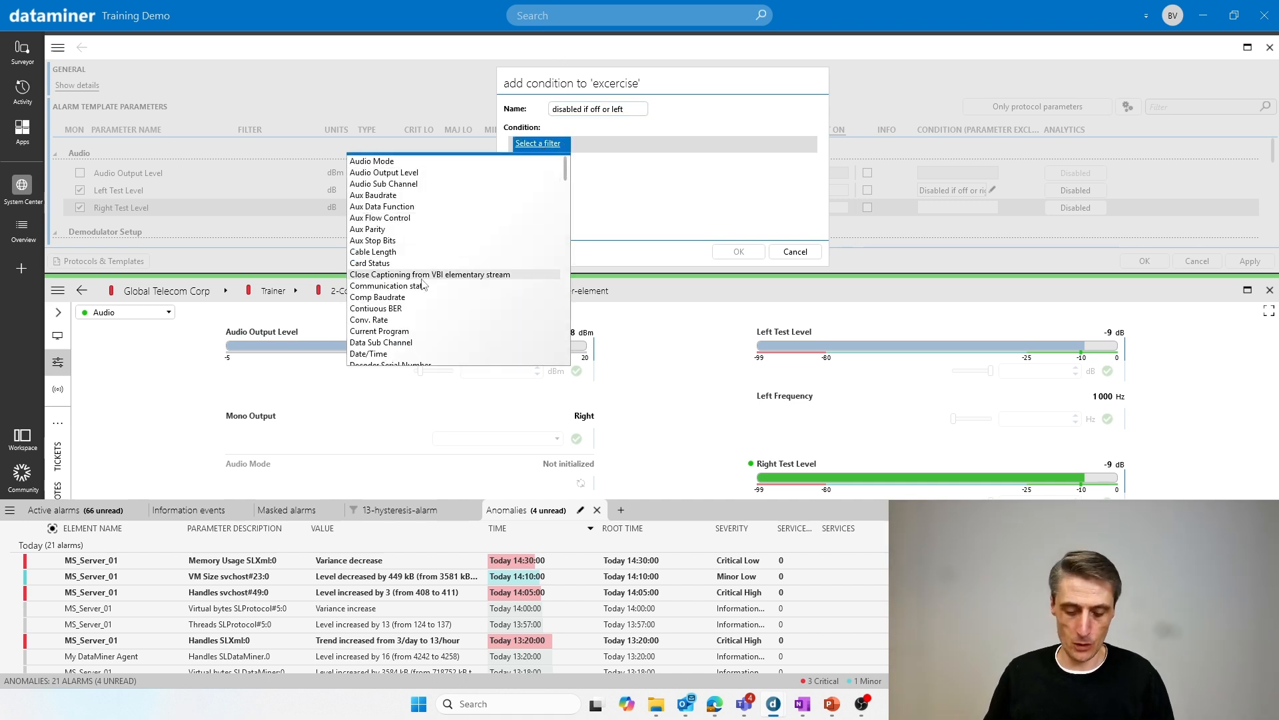
pyautogui.press('m')
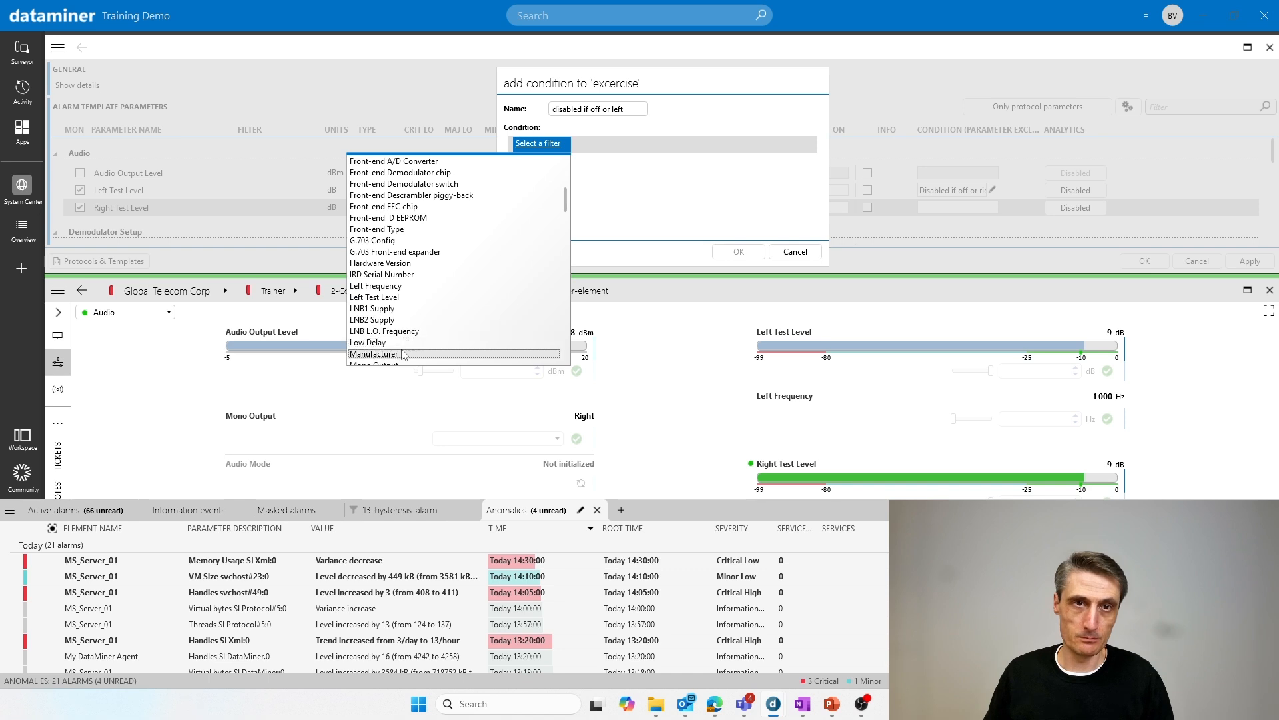
pyautogui.scroll(-1, 397, 360)
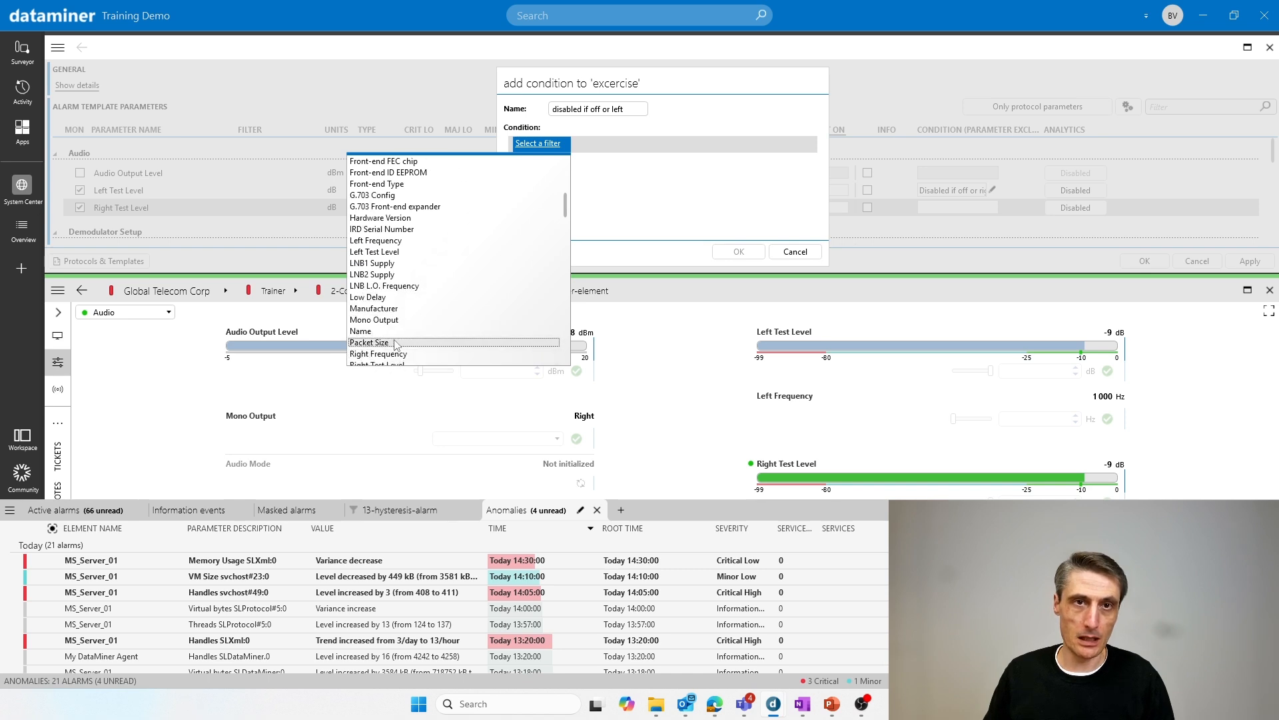
pyautogui.click(393, 319)
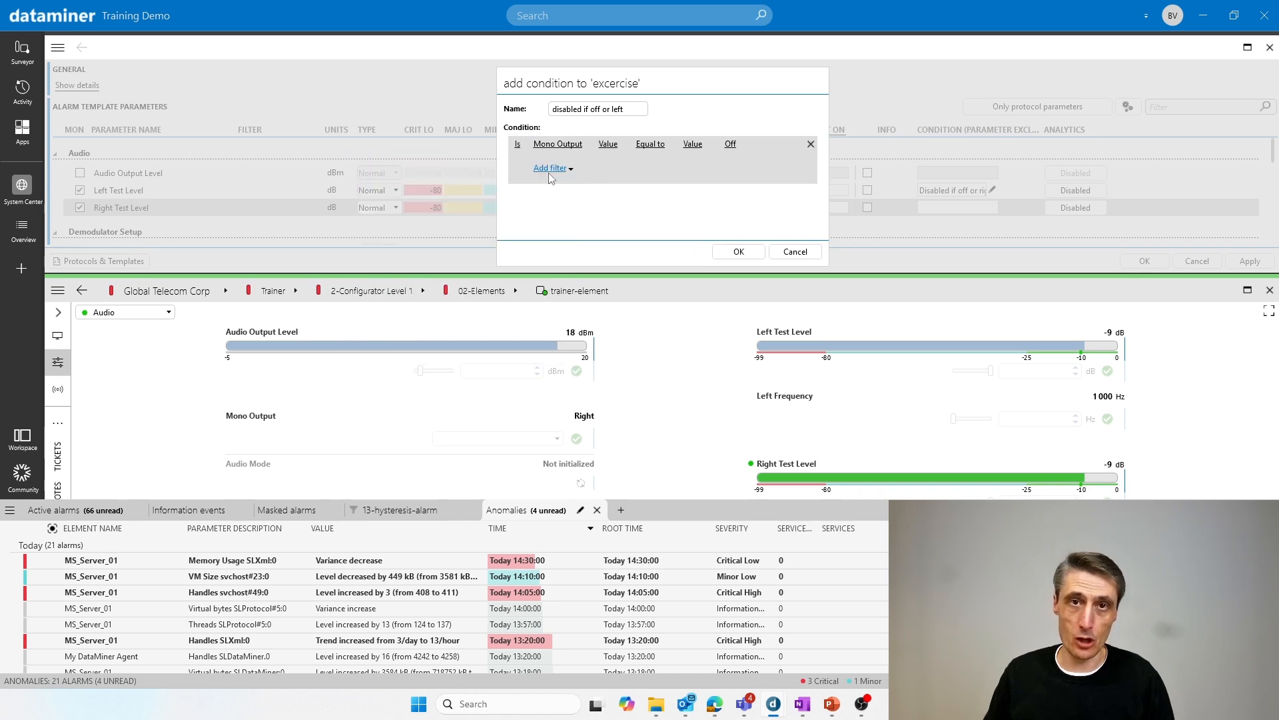
# Add a second Mono Output filter to the Right Test Level condition and combine it with the first using Or.
pyautogui.click(549, 172)
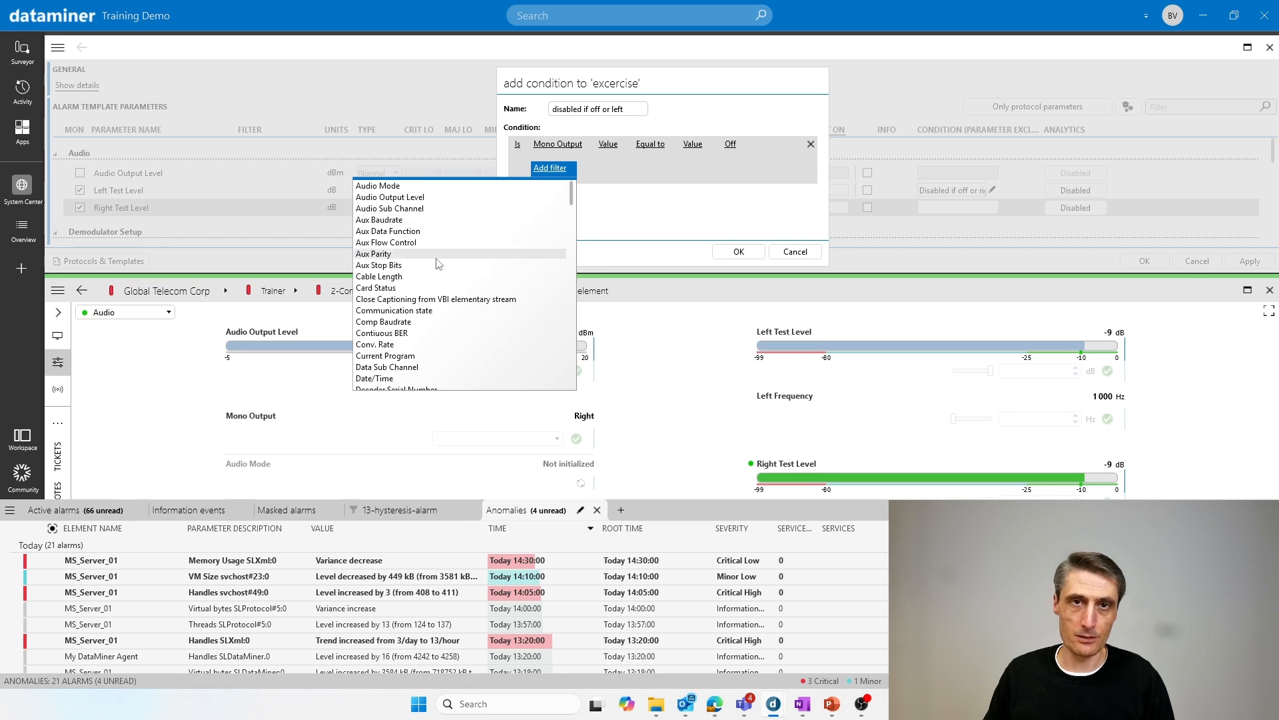
pyautogui.scroll(-5, 439, 266)
pyautogui.scroll(-10, 430, 316)
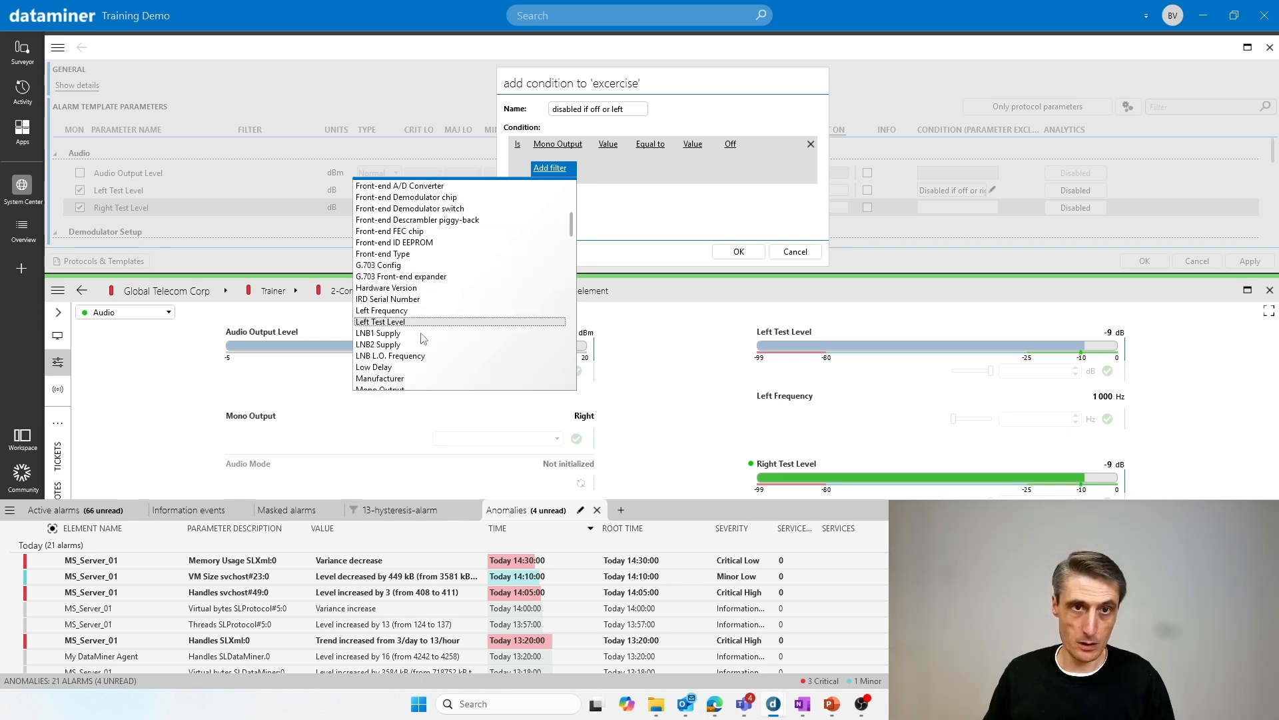
pyautogui.click(401, 220)
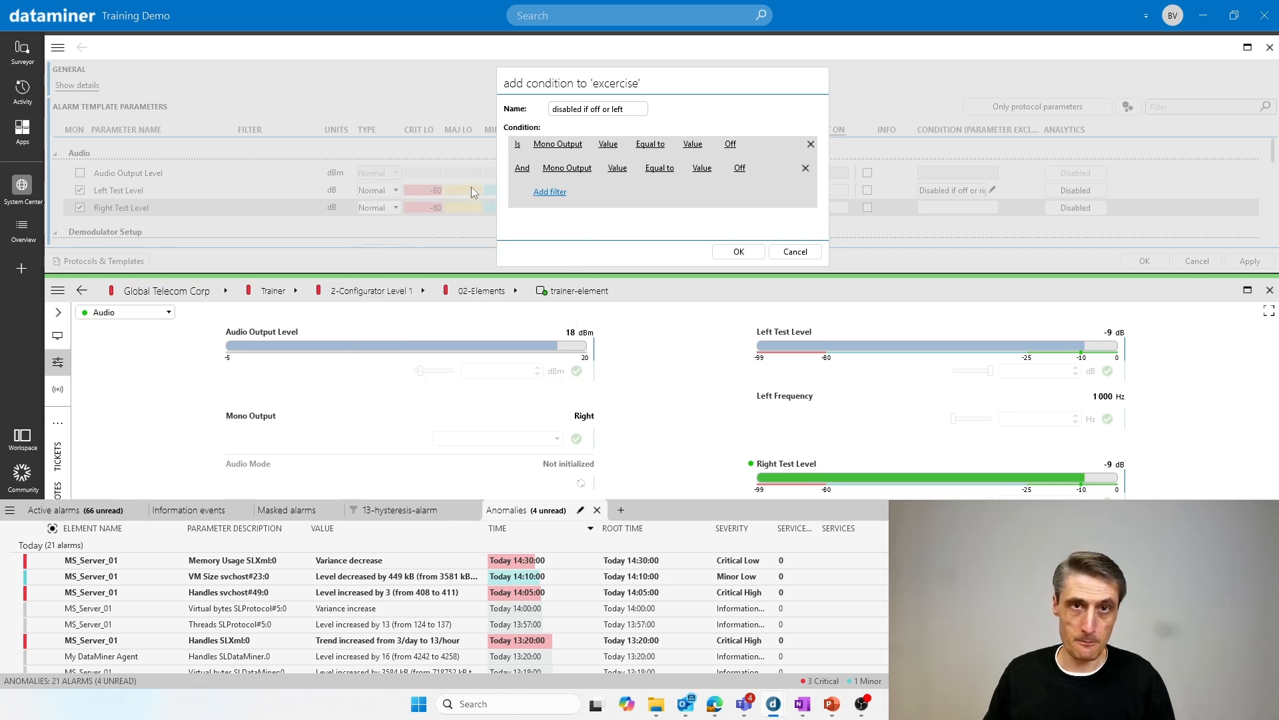
pyautogui.click(524, 170)
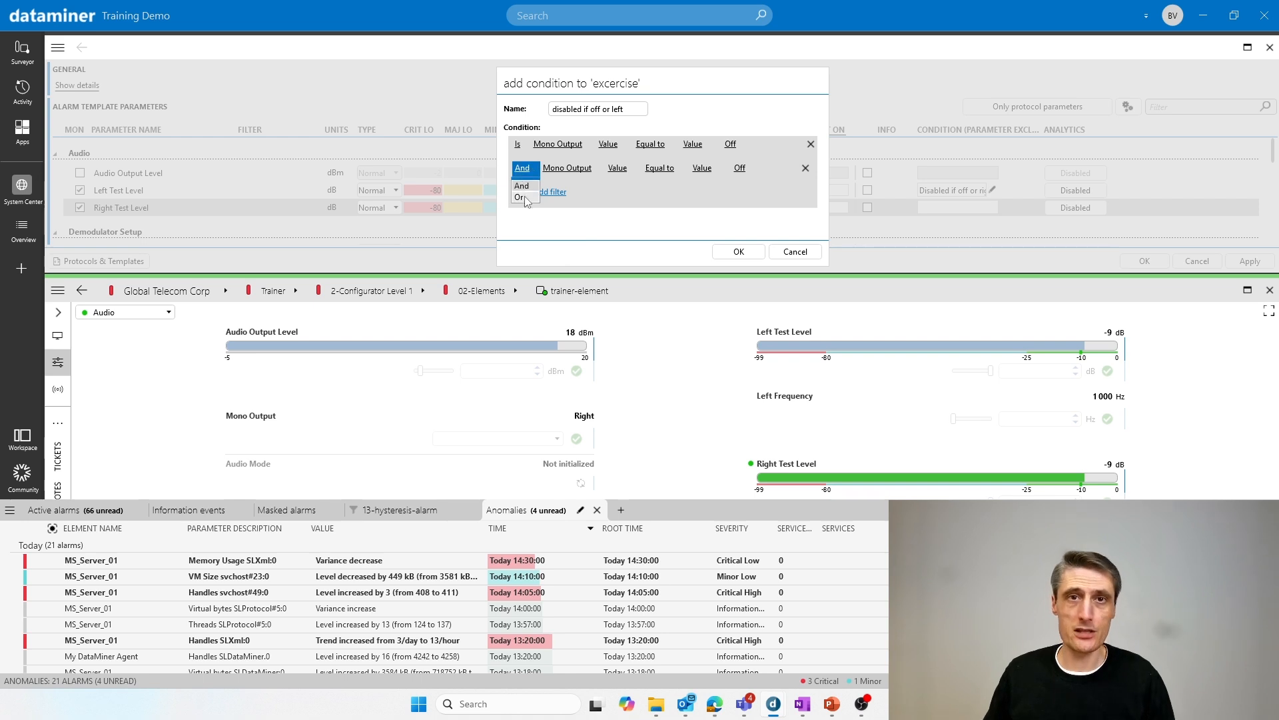
pyautogui.click(528, 190)
# Set the second Mono Output filter's value to Left and save the Right Test Level condition.
pyautogui.click(735, 170)
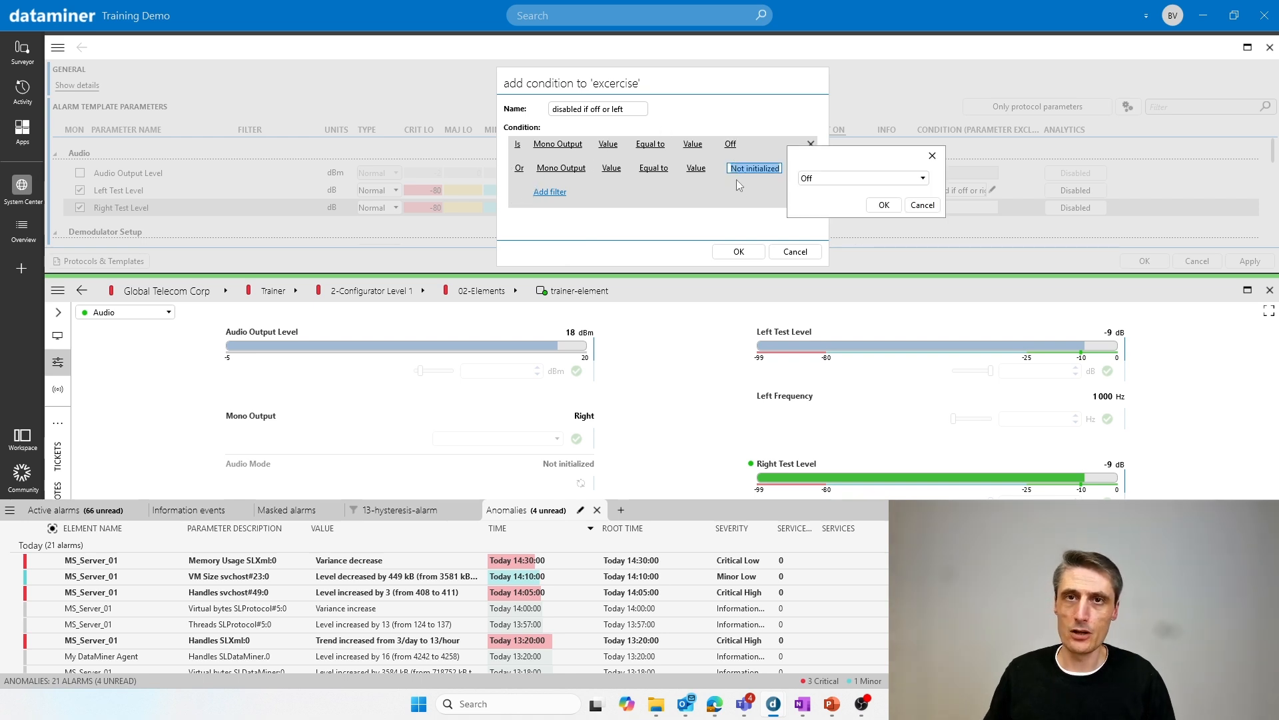
pyautogui.click(801, 179)
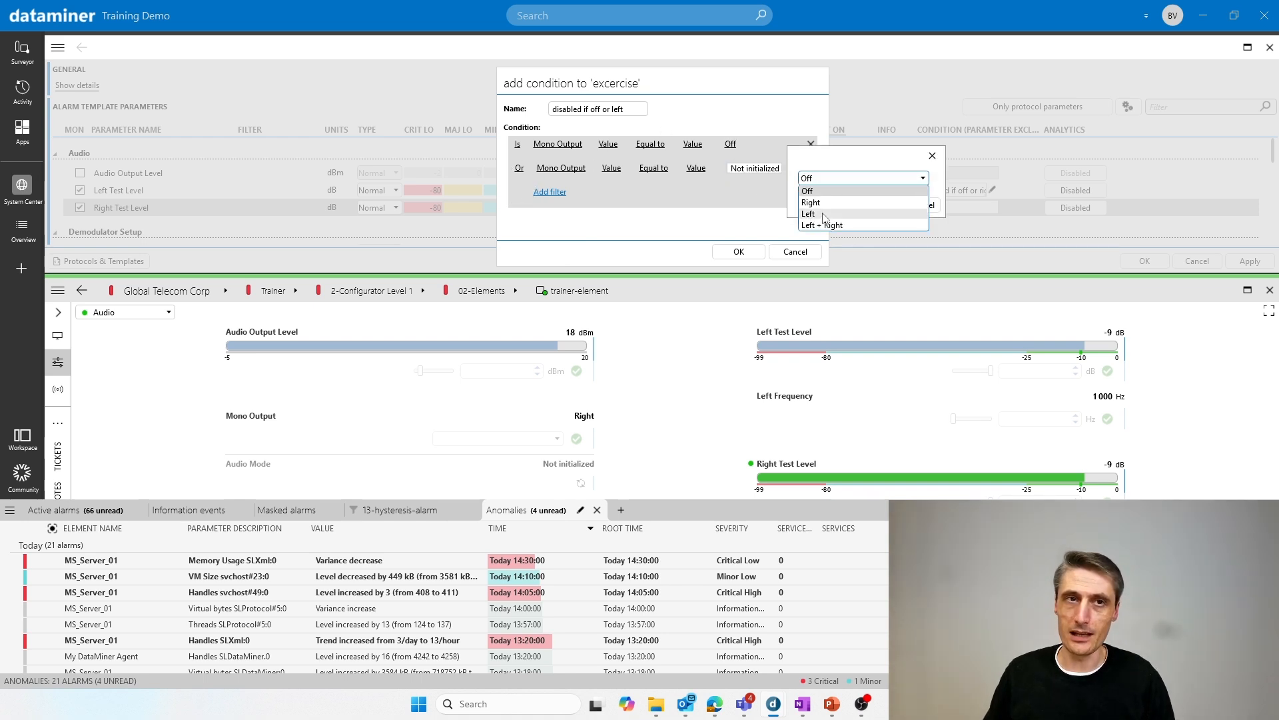
pyautogui.click(821, 214)
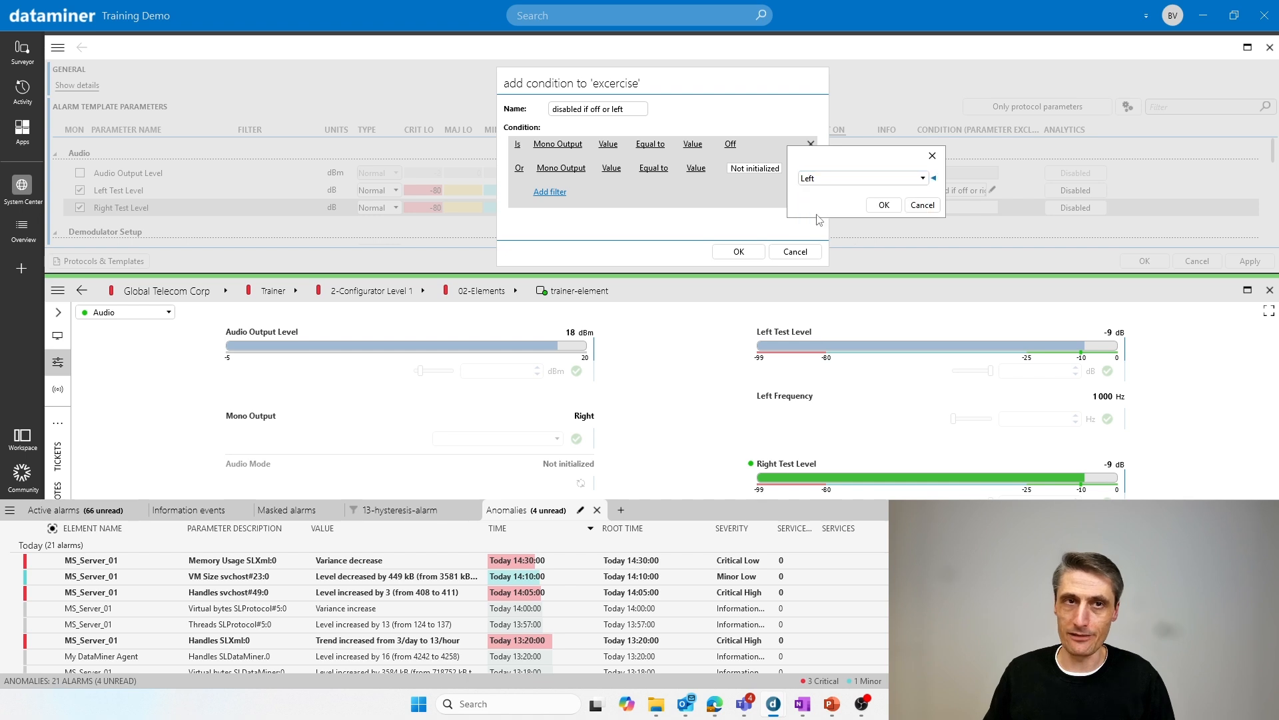
pyautogui.click(884, 205)
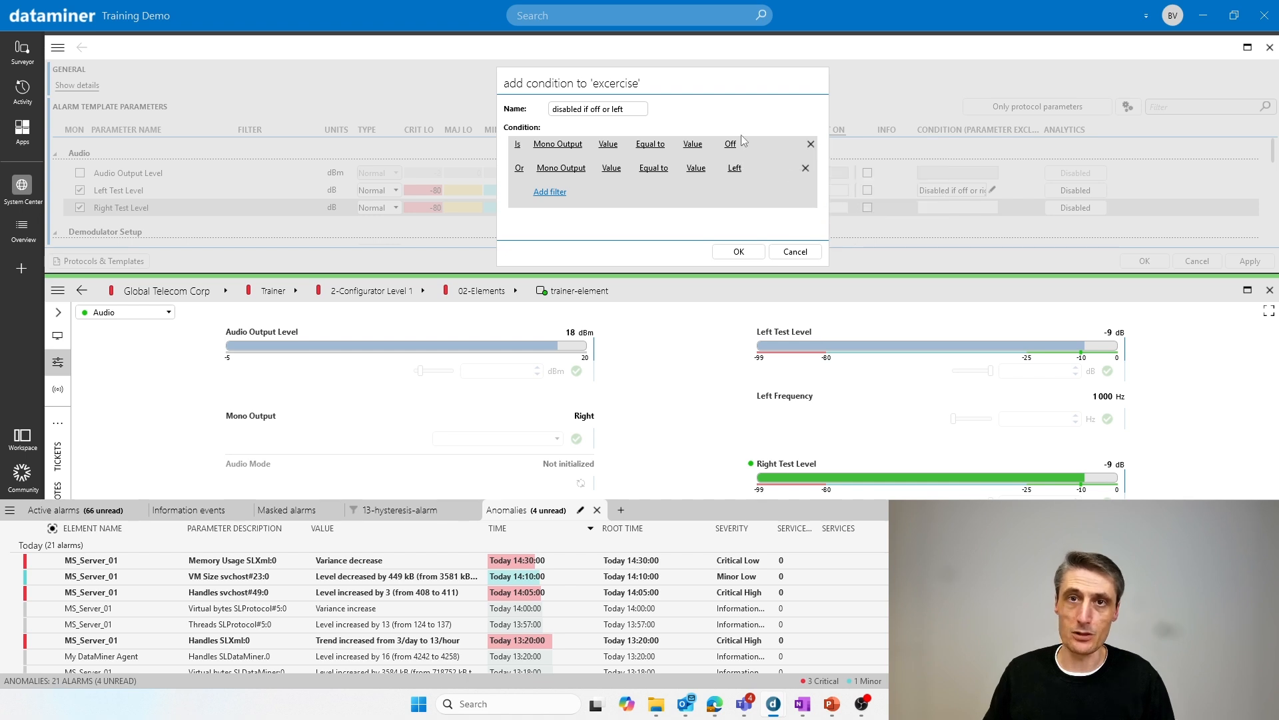
pyautogui.click(755, 250)
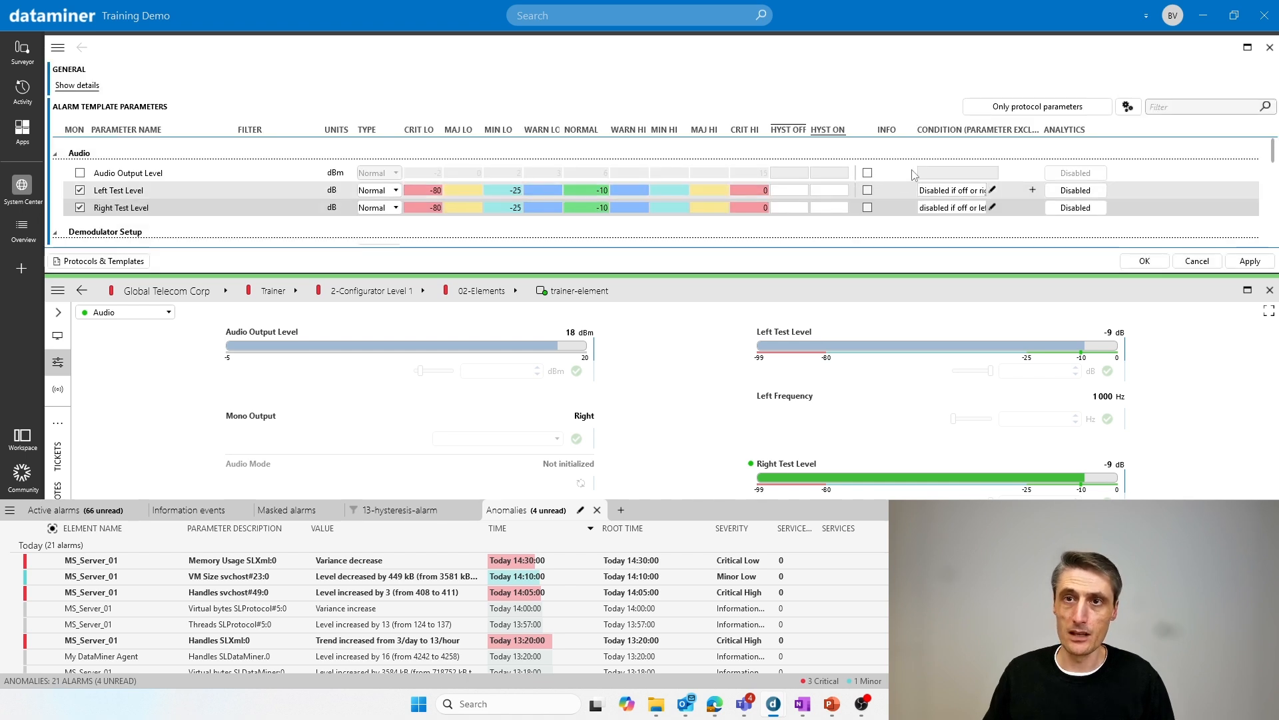
# Widen the Condition column so the full condition names fit, and apply the alarm template.
pyautogui.moveTo(1043, 130); pyautogui.dragTo(1096, 130)
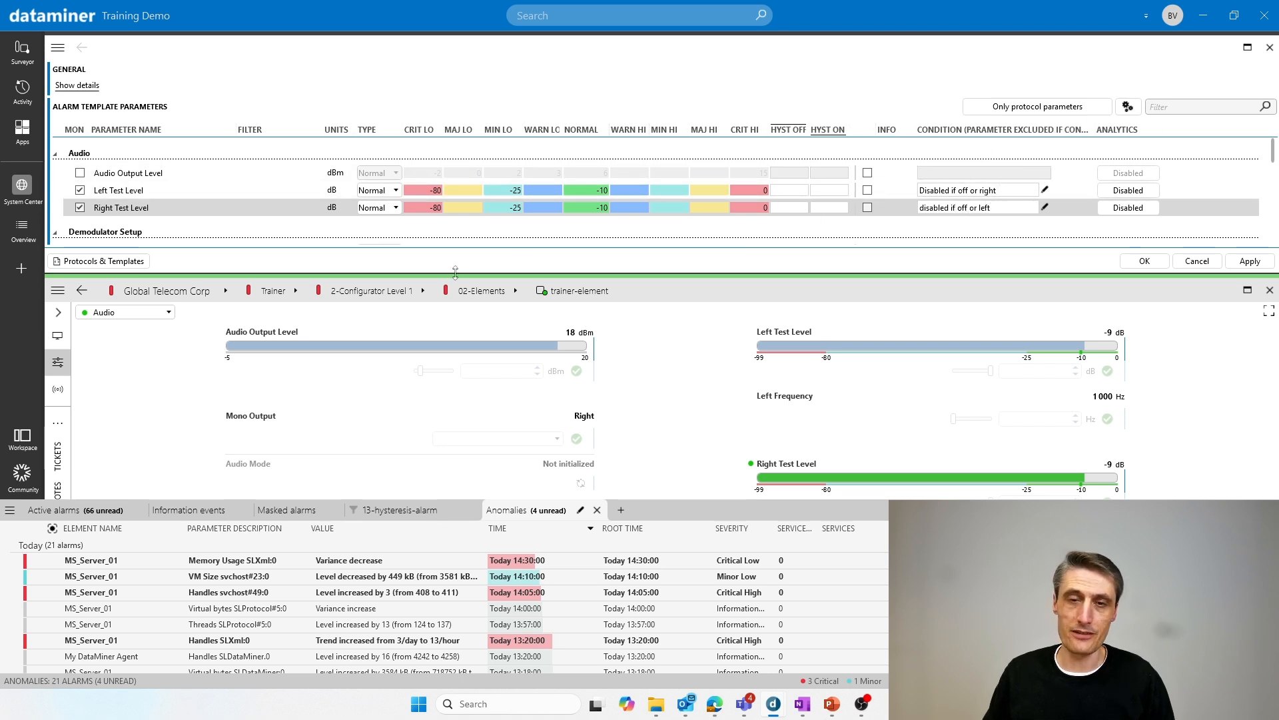
pyautogui.click(554, 438)
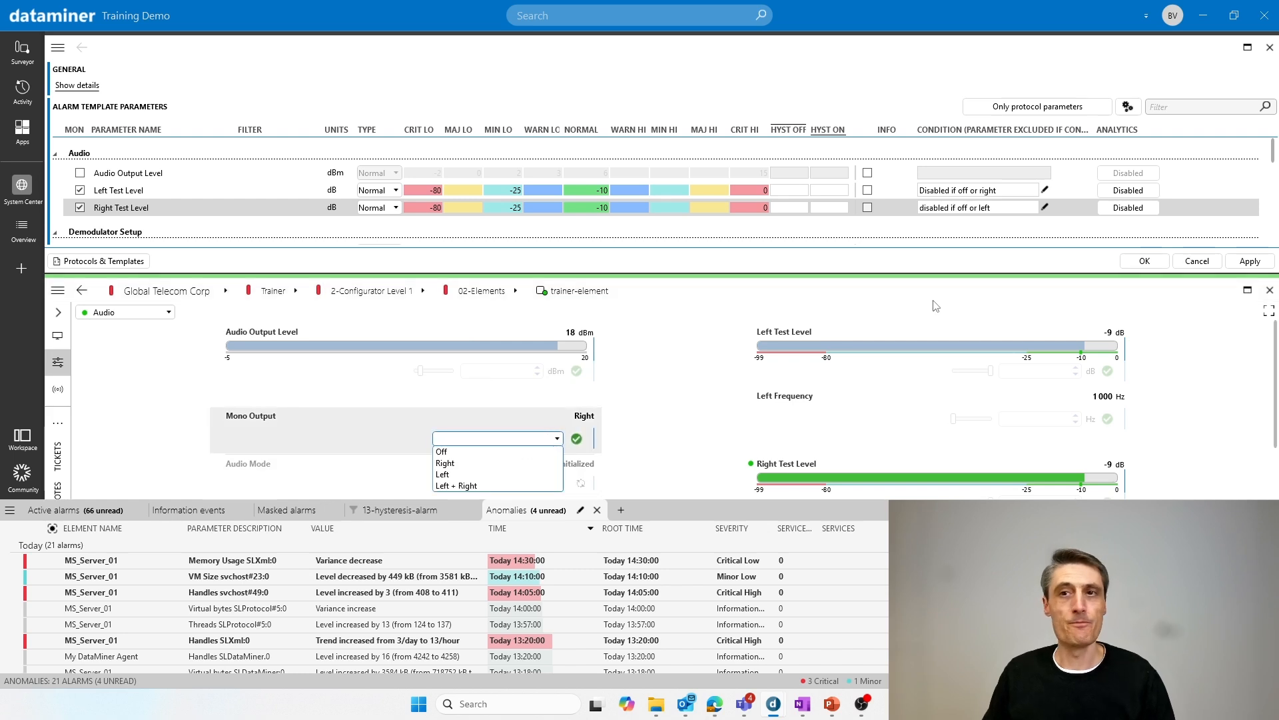
pyautogui.click(1250, 261)
pyautogui.click(1253, 263)
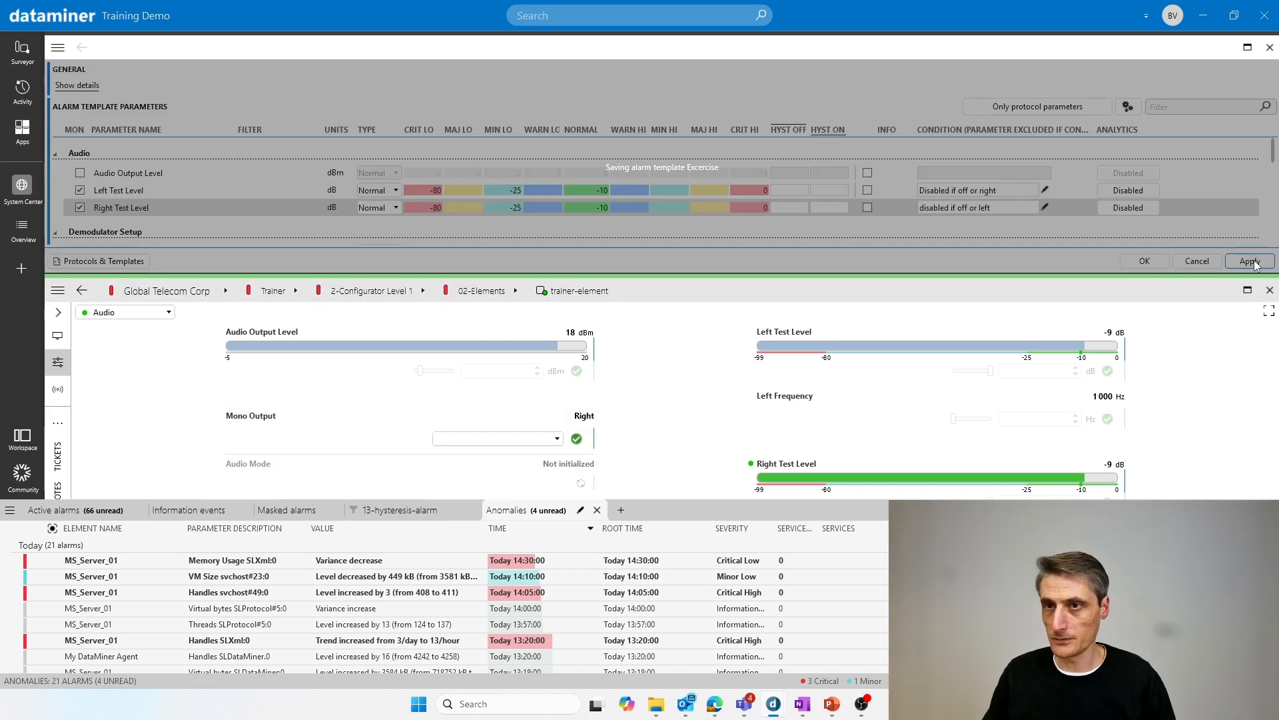
# Test both test level conditions by setting the element's Mono Output to Off and after that to Right.
pyautogui.click(556, 439)
pyautogui.click(556, 451)
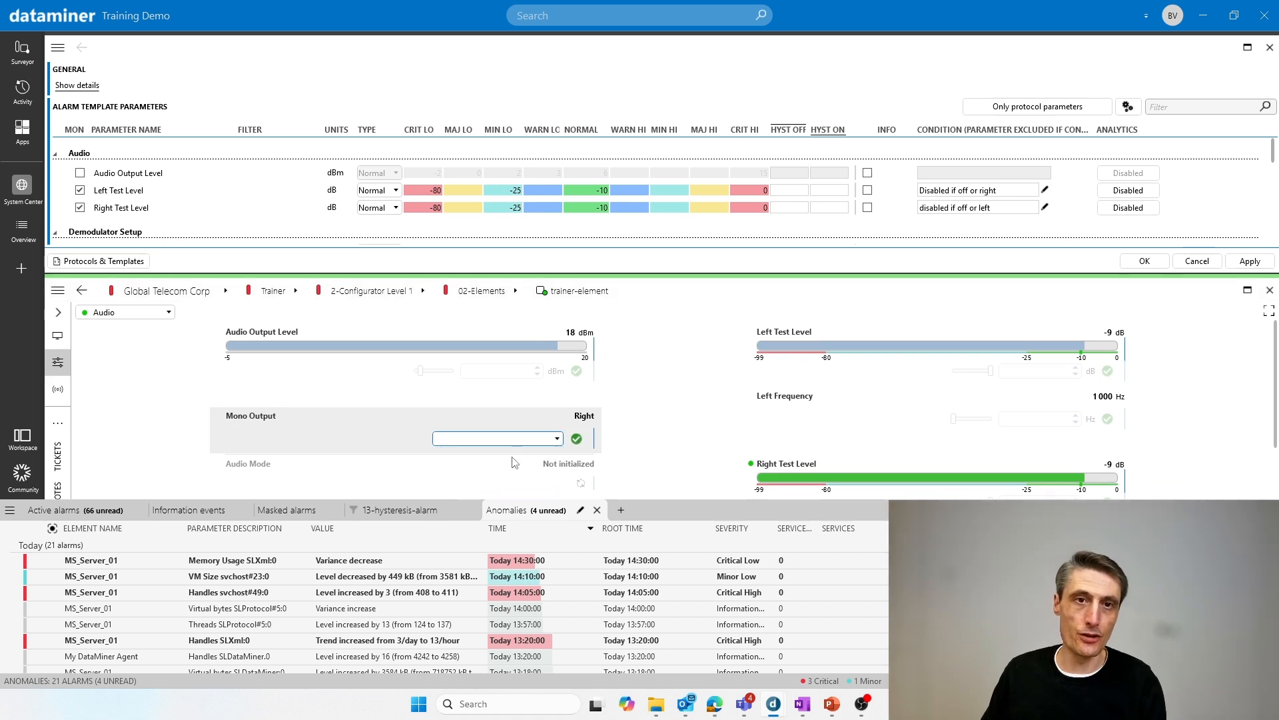
pyautogui.click(577, 443)
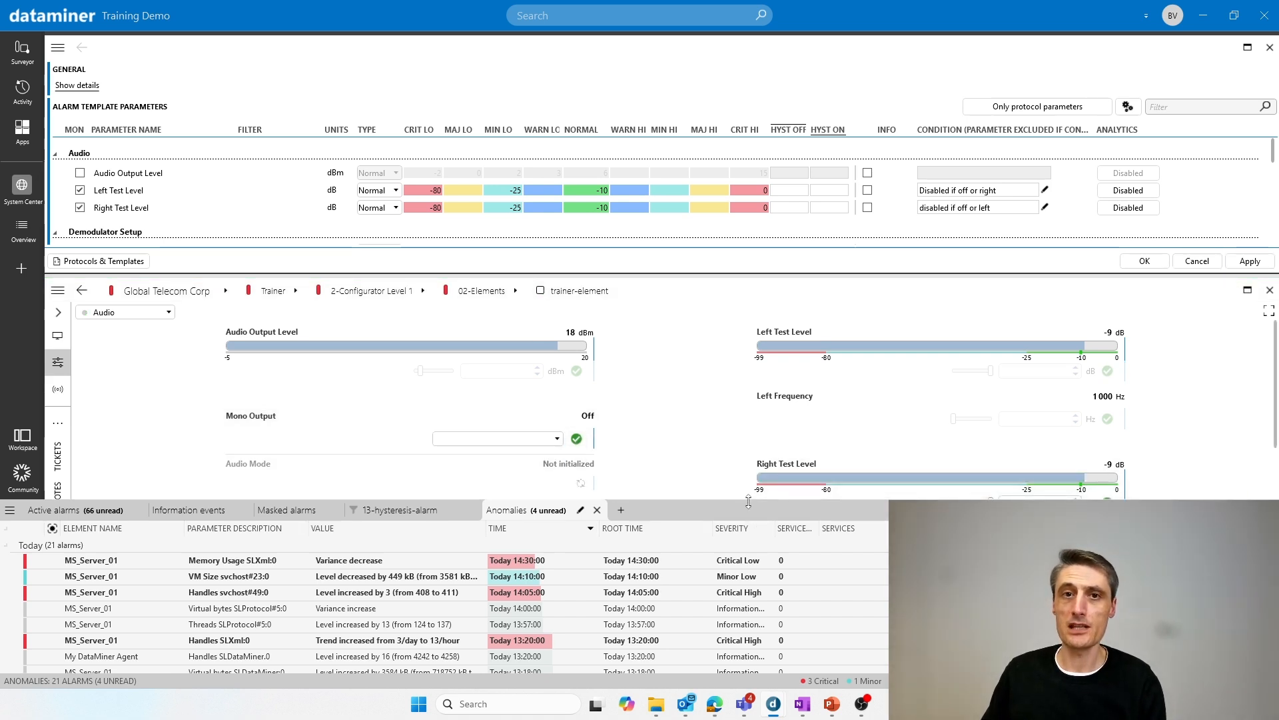
pyautogui.click(555, 440)
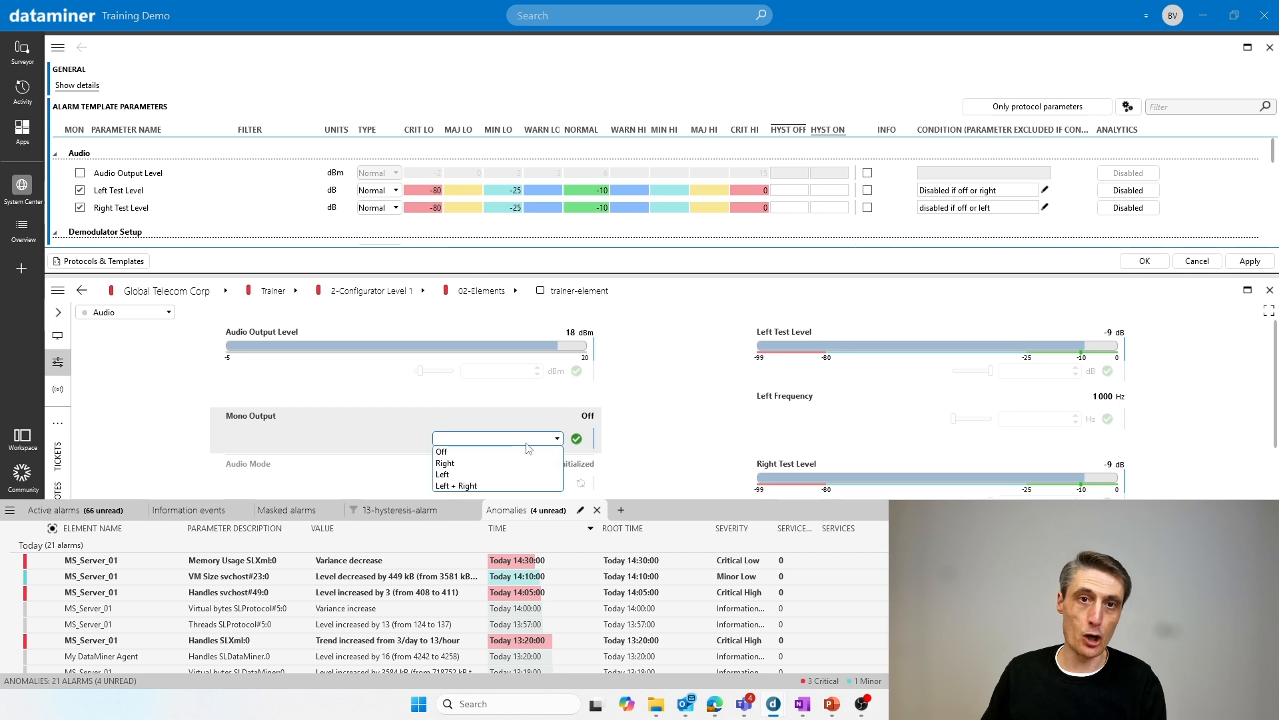
pyautogui.click(486, 463)
pyautogui.click(577, 439)
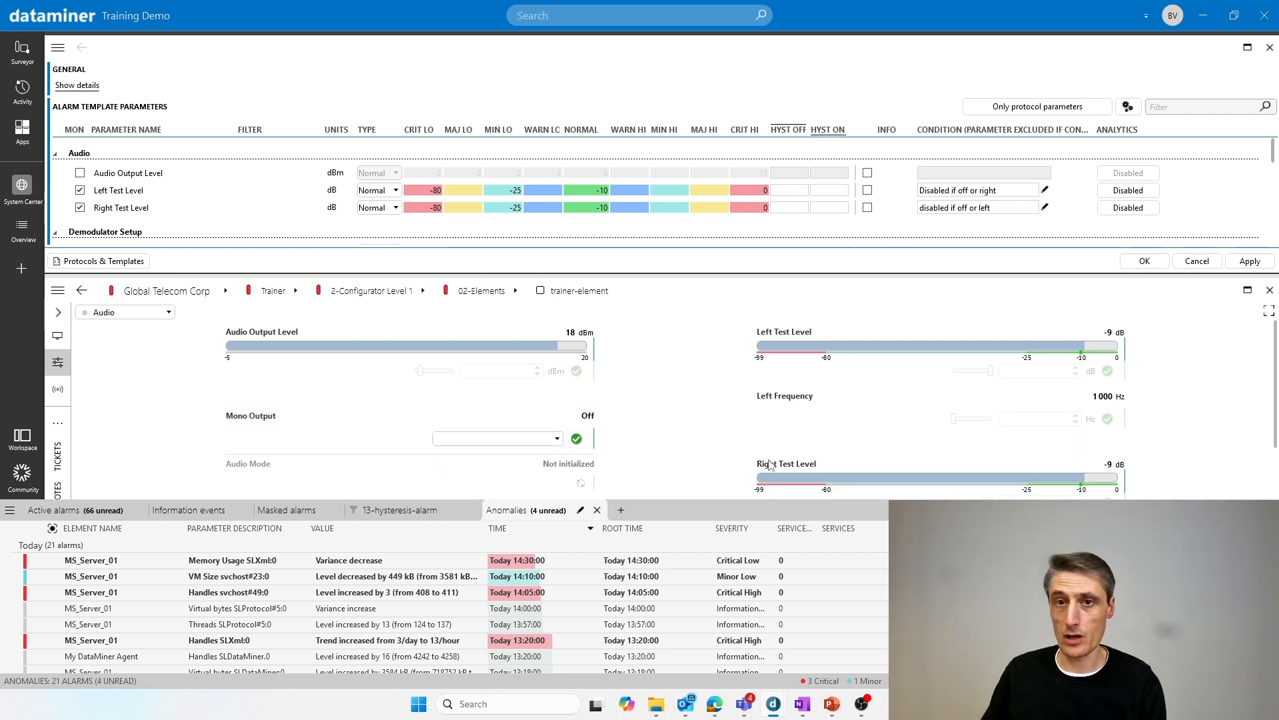
# Test both test level conditions by setting trainer-element's Mono Output to Left, followed by Left + Right.
pyautogui.click(497, 439)
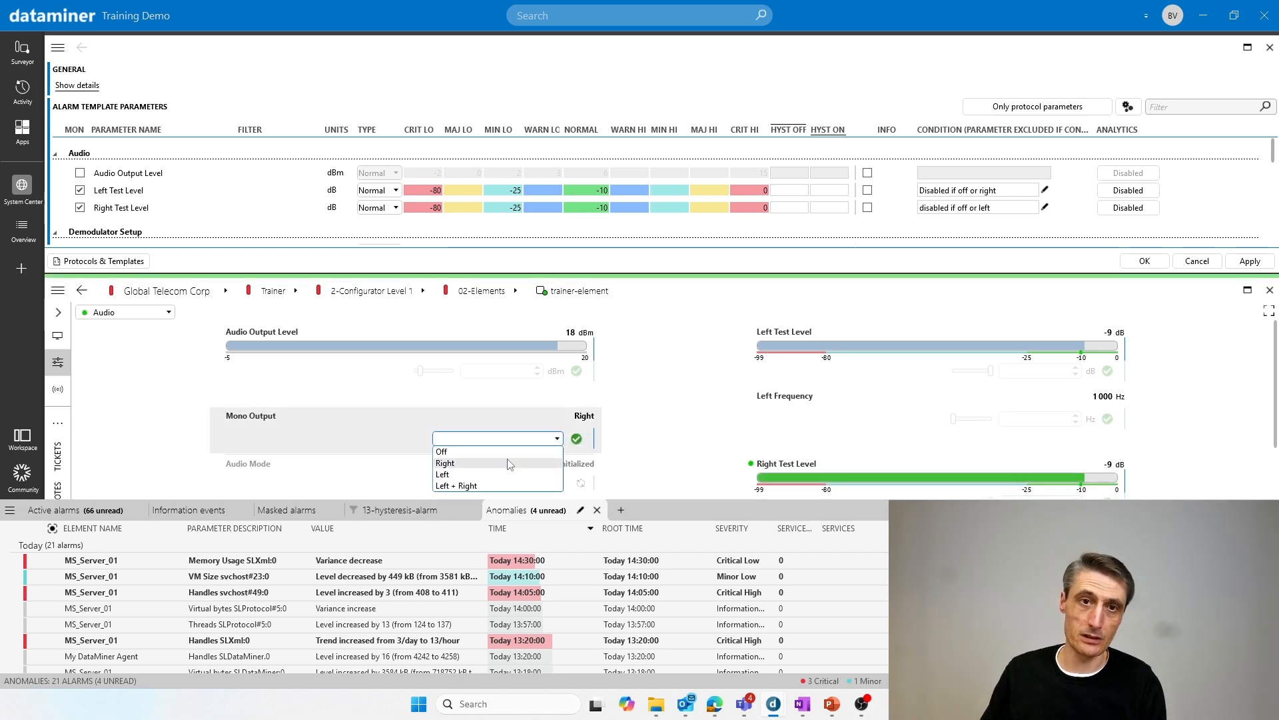
pyautogui.click(491, 475)
pyautogui.click(576, 439)
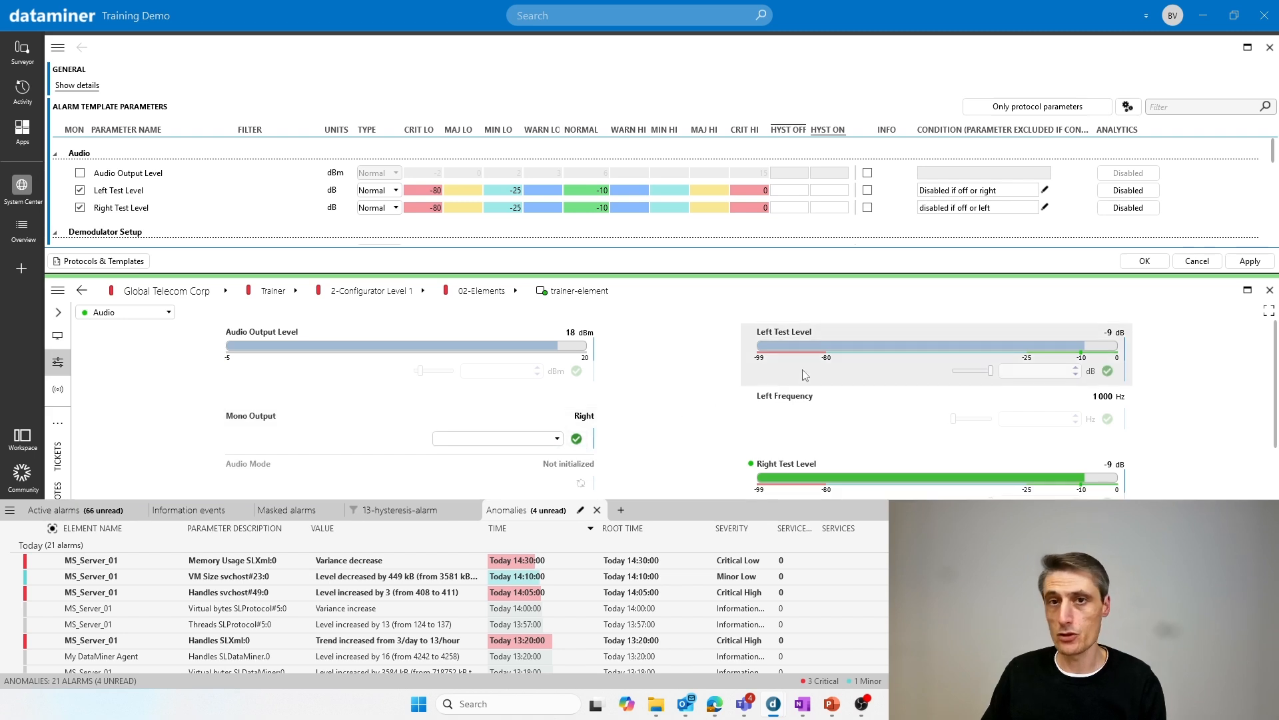
pyautogui.click(558, 439)
pyautogui.click(508, 488)
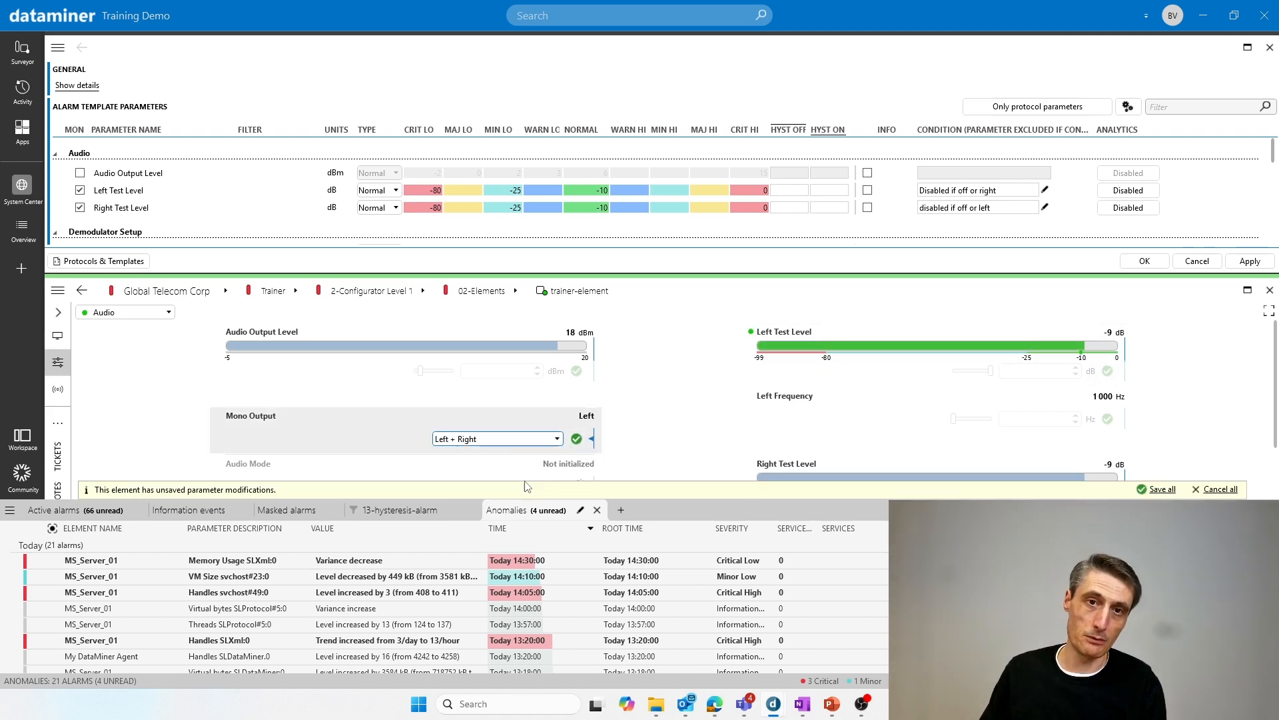
pyautogui.click(577, 439)
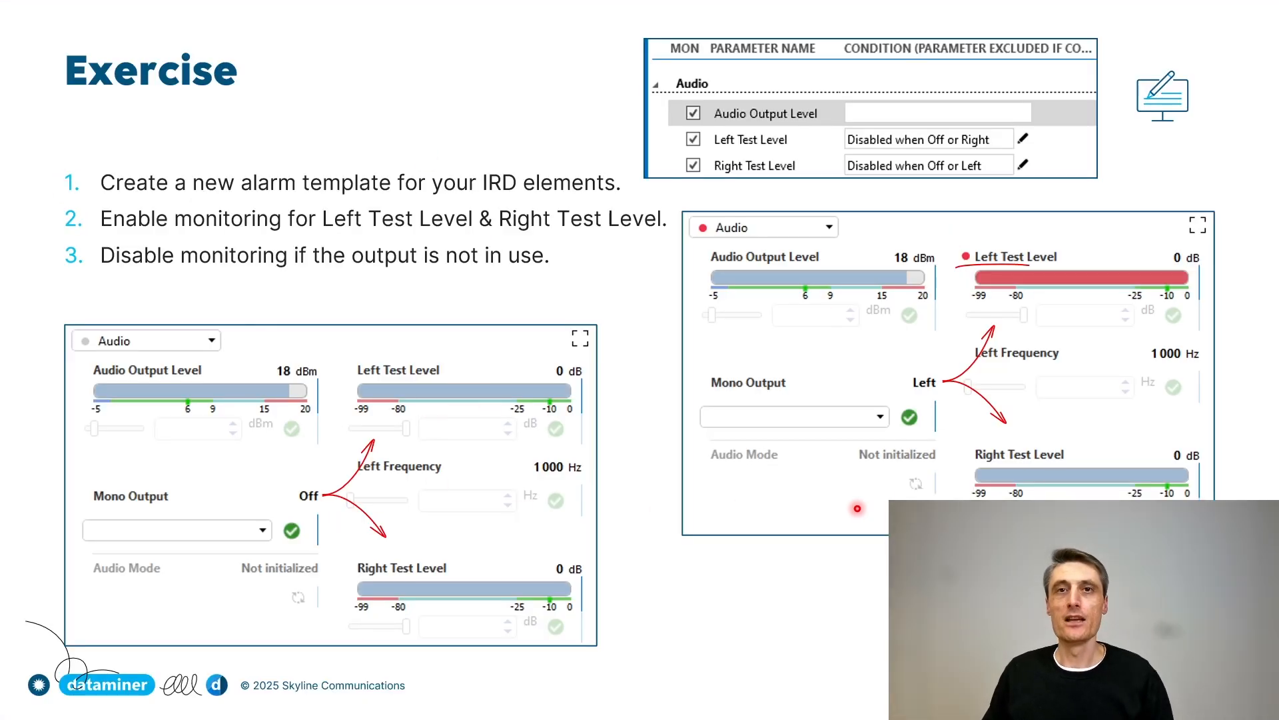
# Advance to the next exercise slide, switch back to DataMiner, and enable Audio Output Level monitoring with type Absolute.
pyautogui.press('Right')
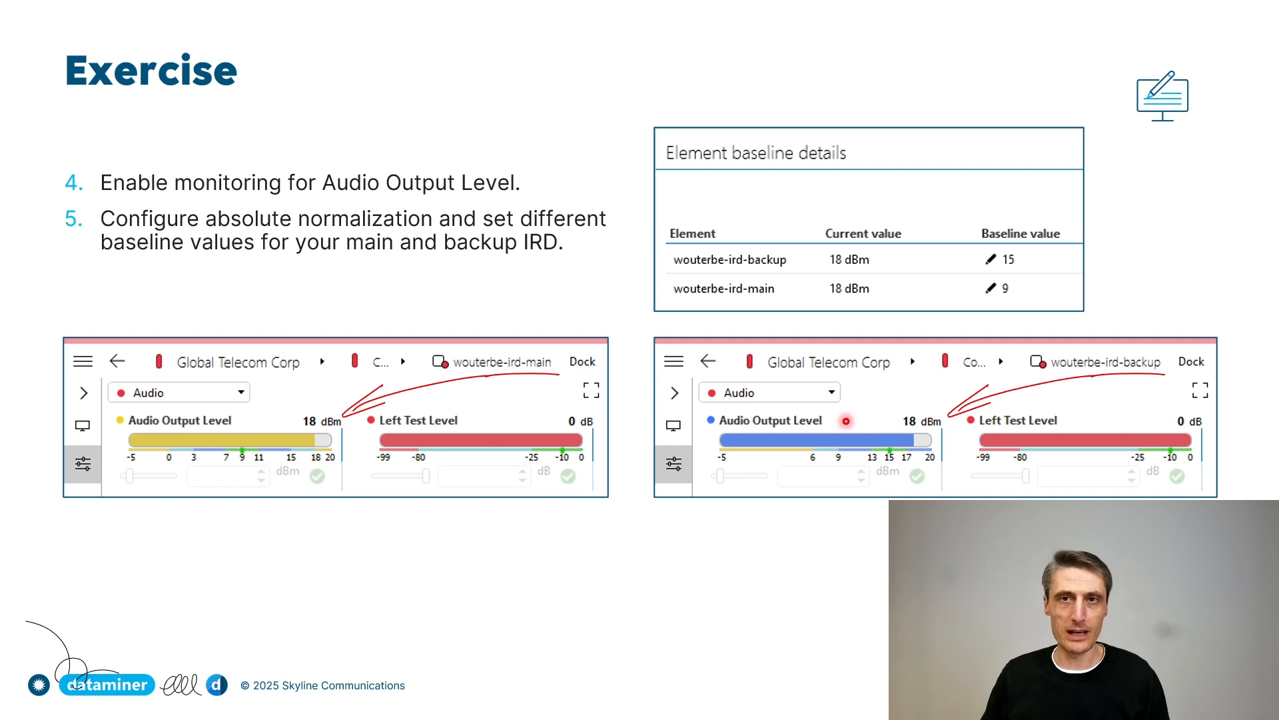
pyautogui.hotkey('alt', 'Tab')
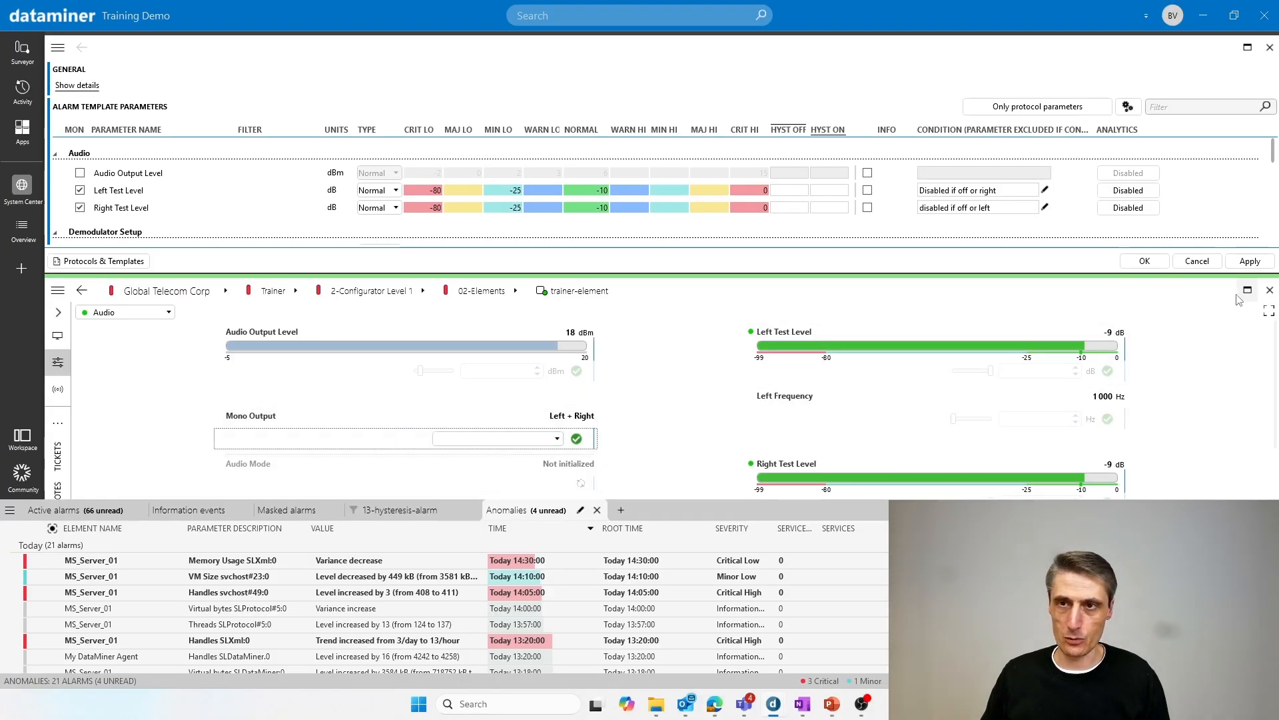
pyautogui.click(80, 173)
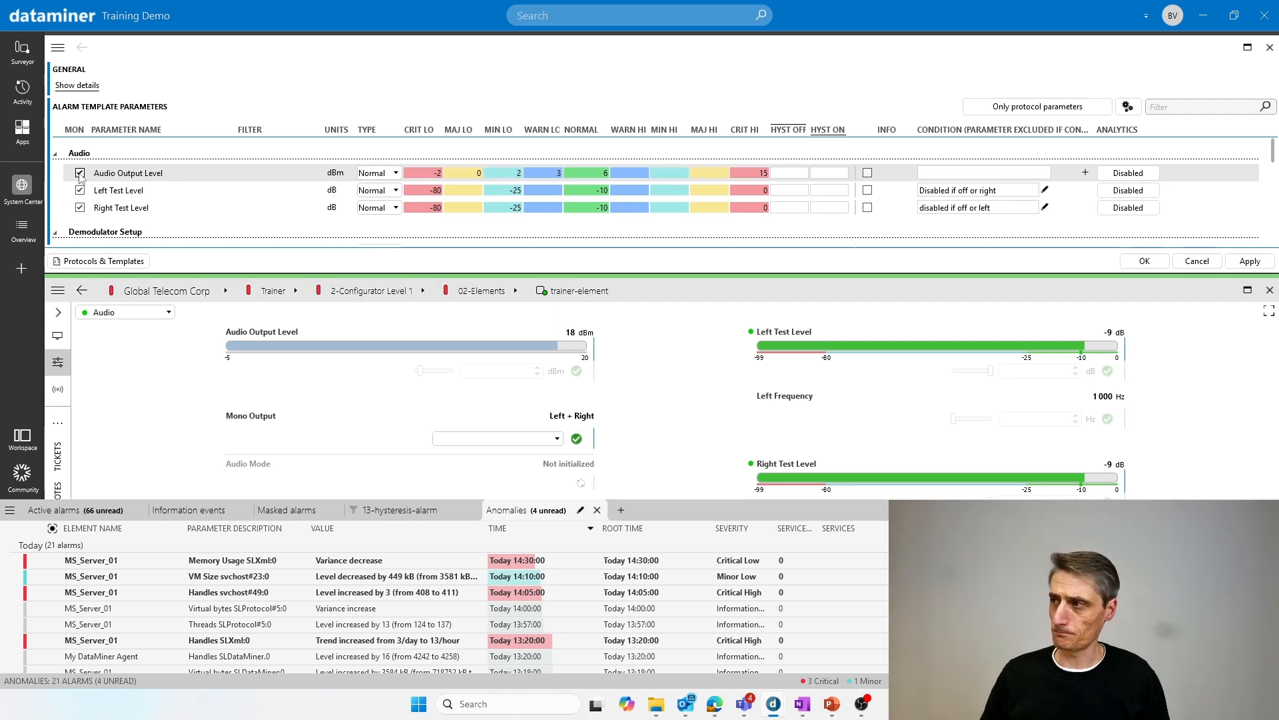
pyautogui.click(385, 177)
pyautogui.click(385, 210)
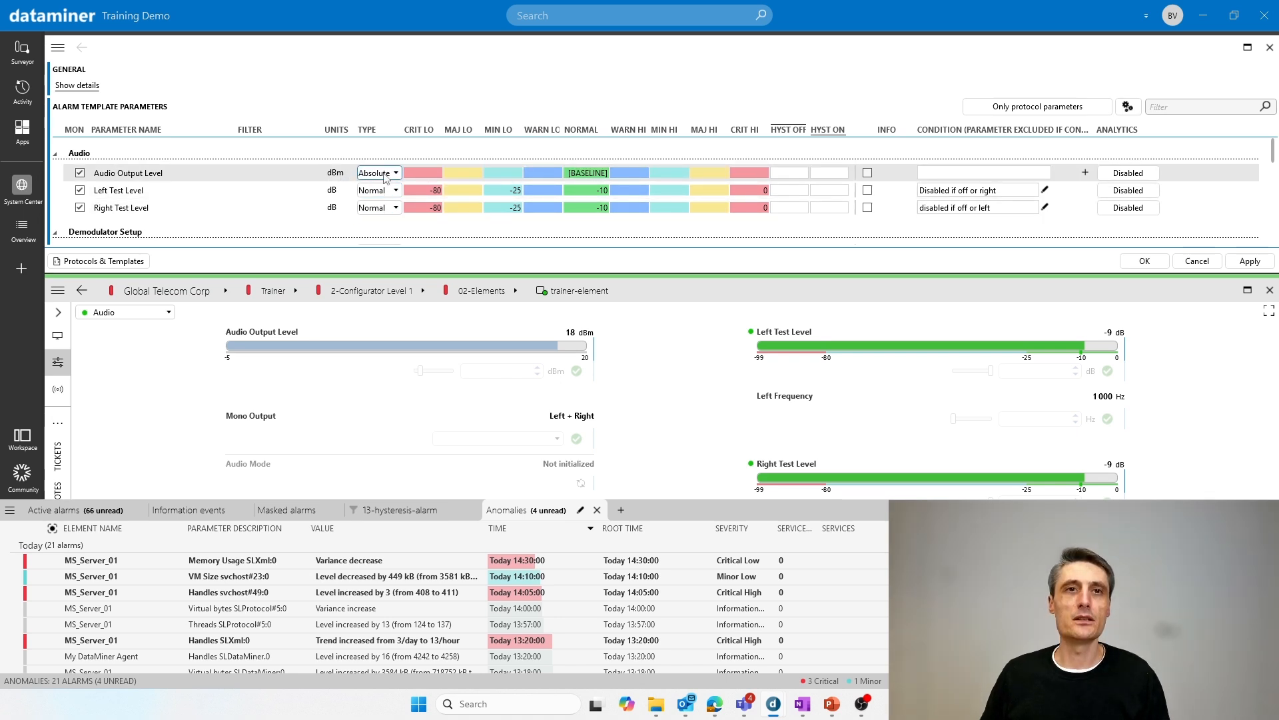
# Set Audio Output Level's high and low warning thresholds to an offset of 3 from the baseline.
pyautogui.click(645, 178)
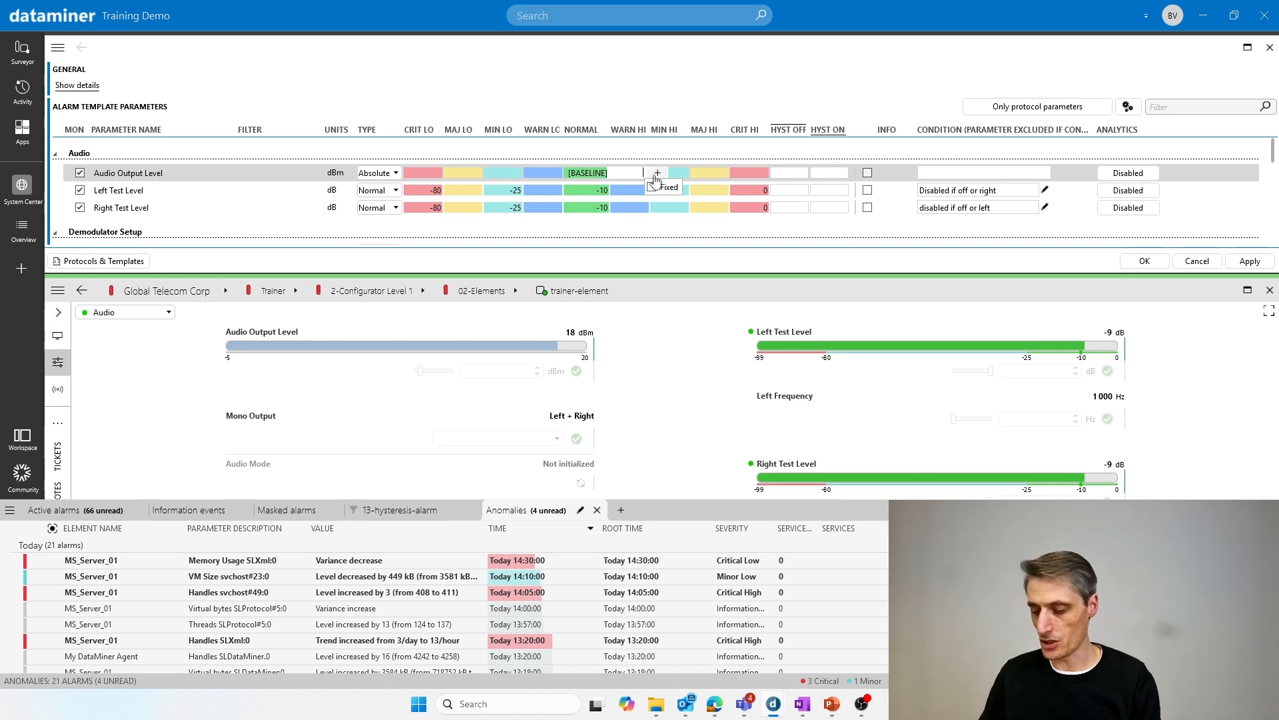
pyautogui.write('3')
pyautogui.press('Return')
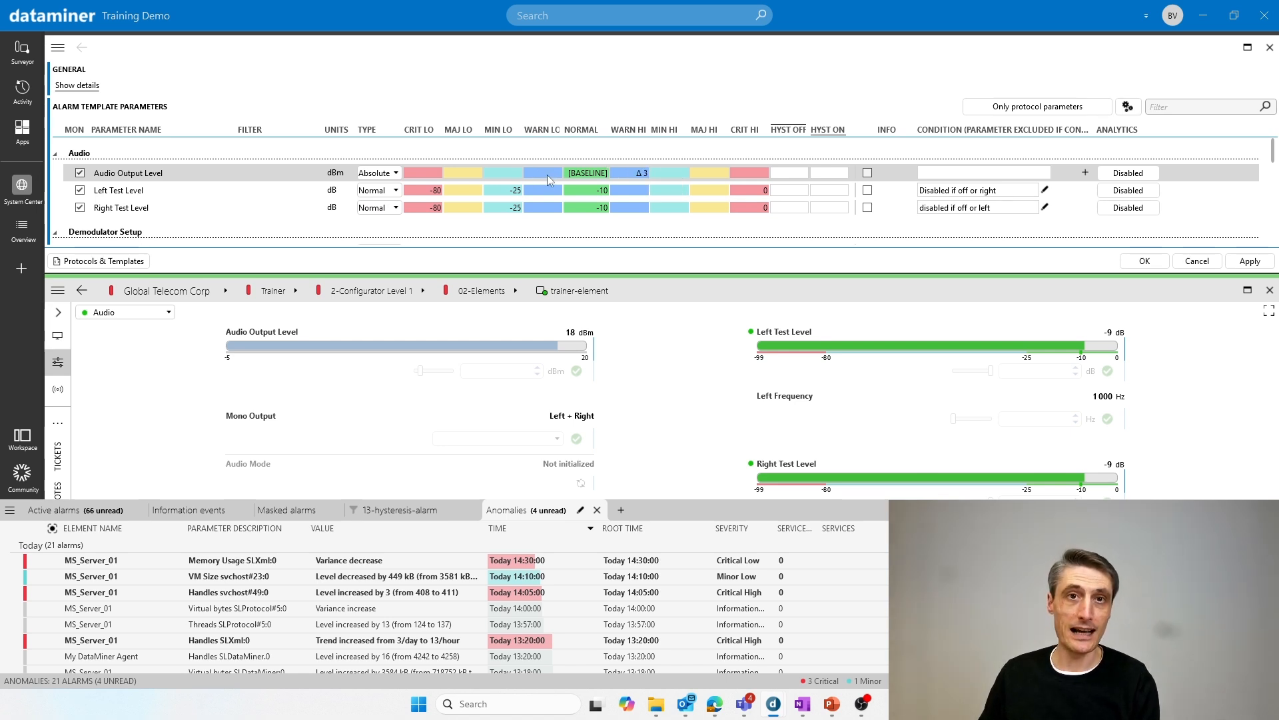
pyautogui.click(545, 178)
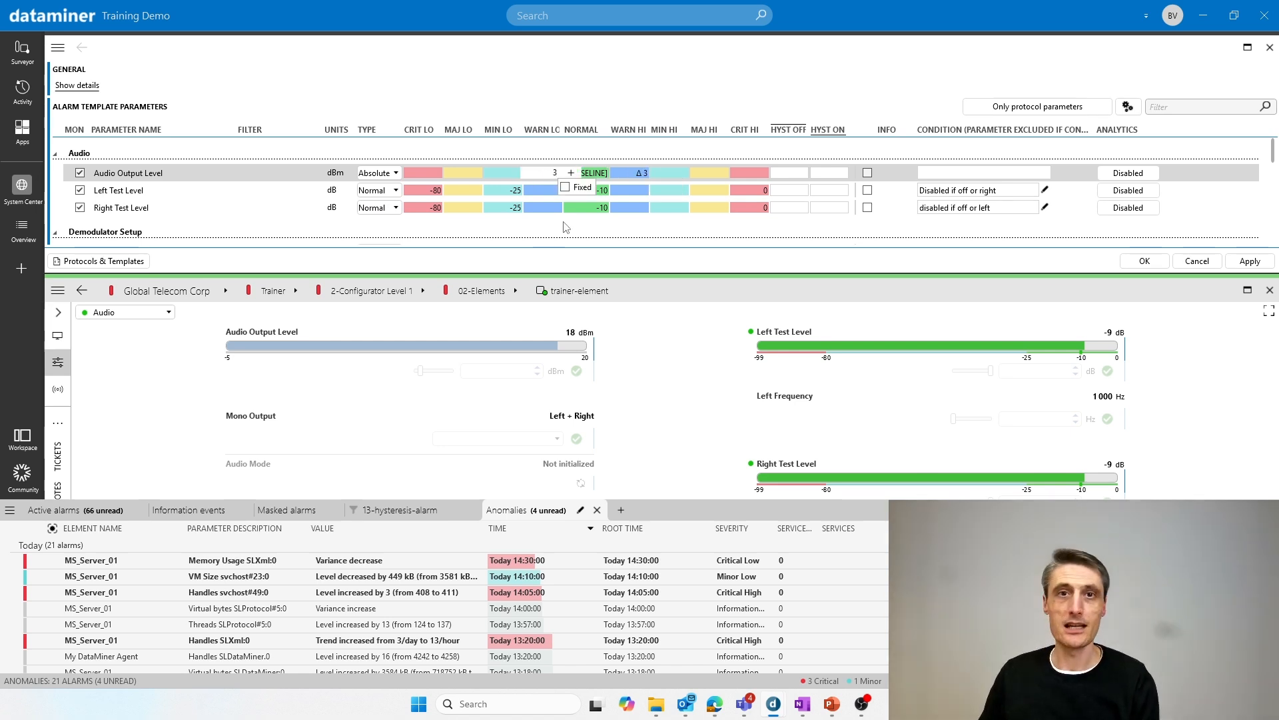
pyautogui.press('Return')
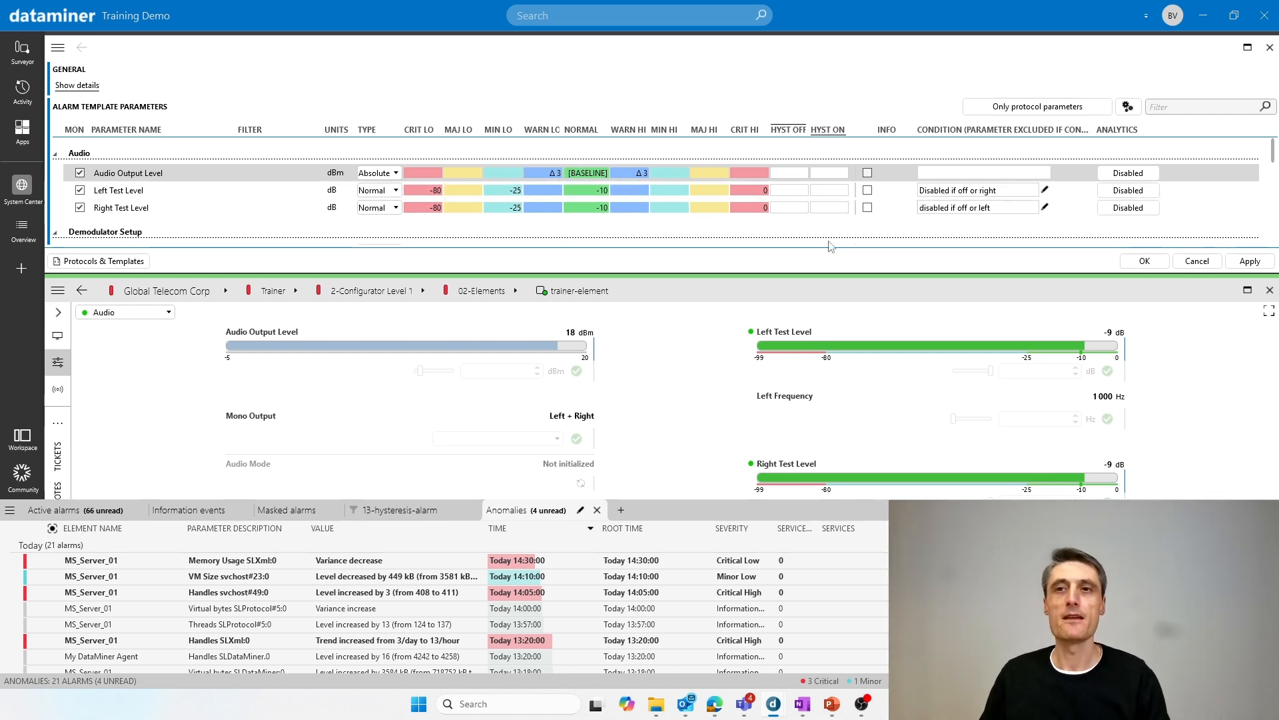
# Check Audio Output Level's element baseline details, close them, and apply the alarm template.
pyautogui.click(595, 176)
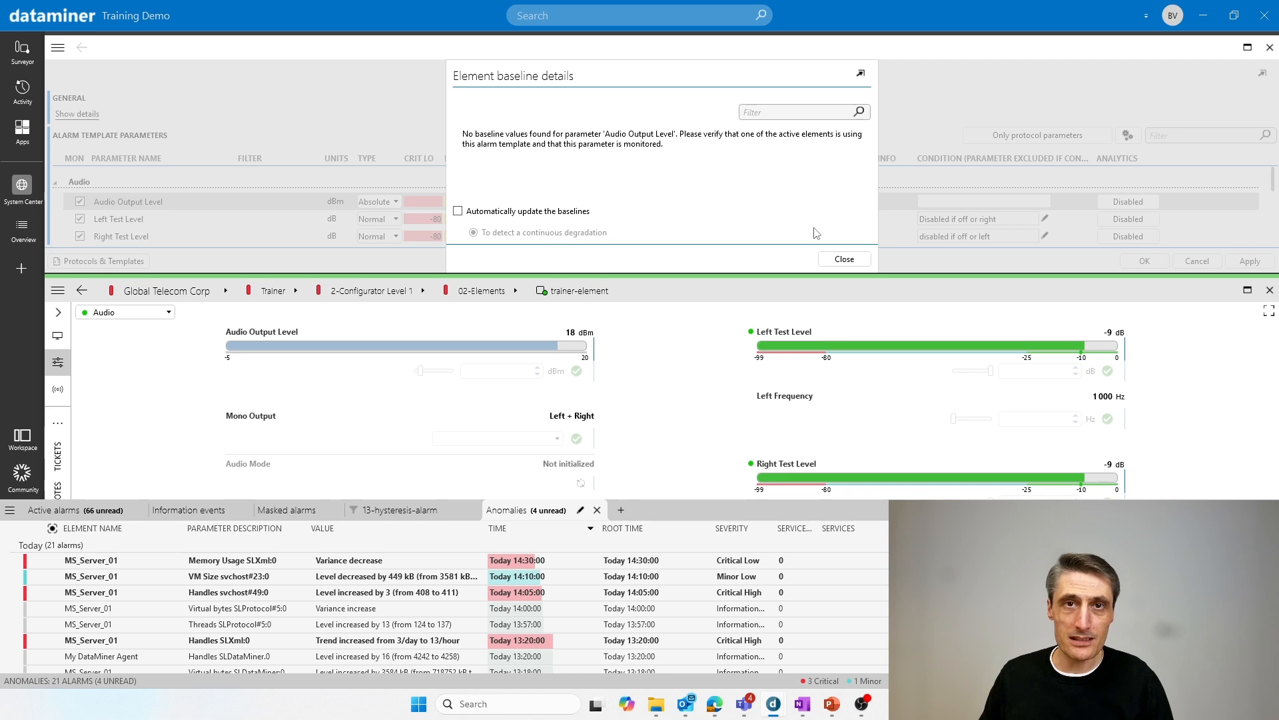
pyautogui.click(844, 258)
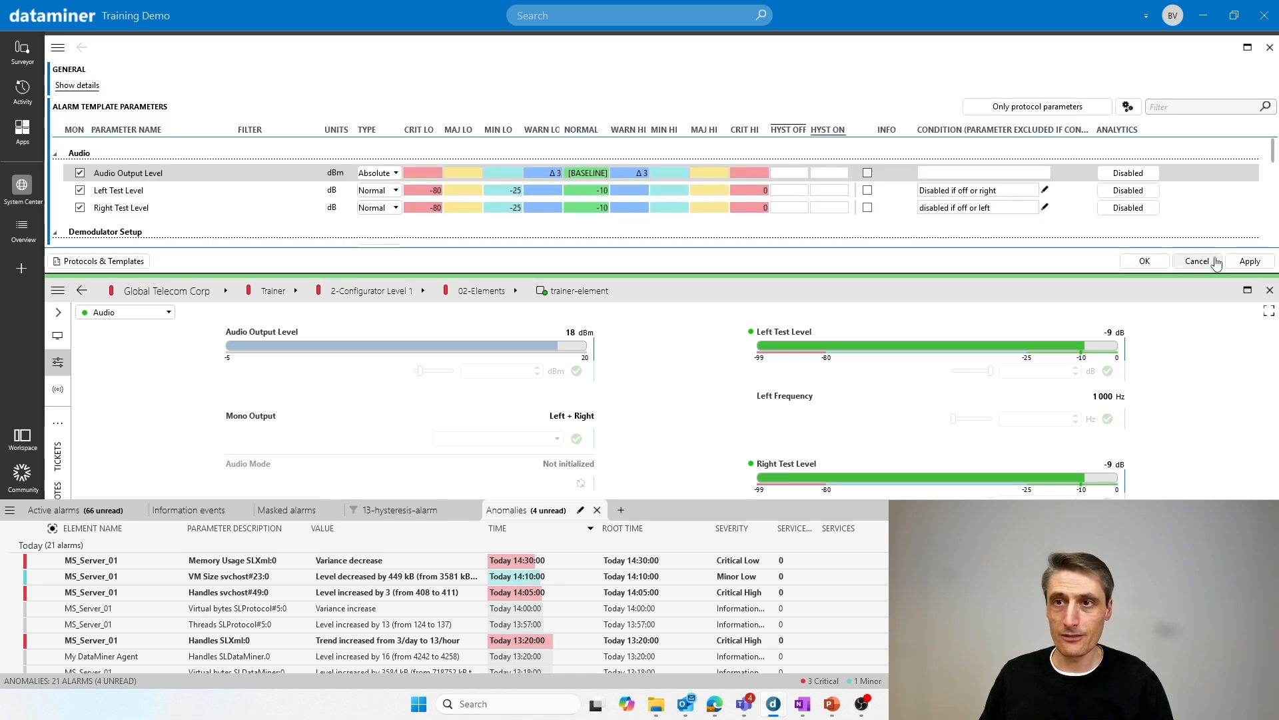
pyautogui.click(1248, 262)
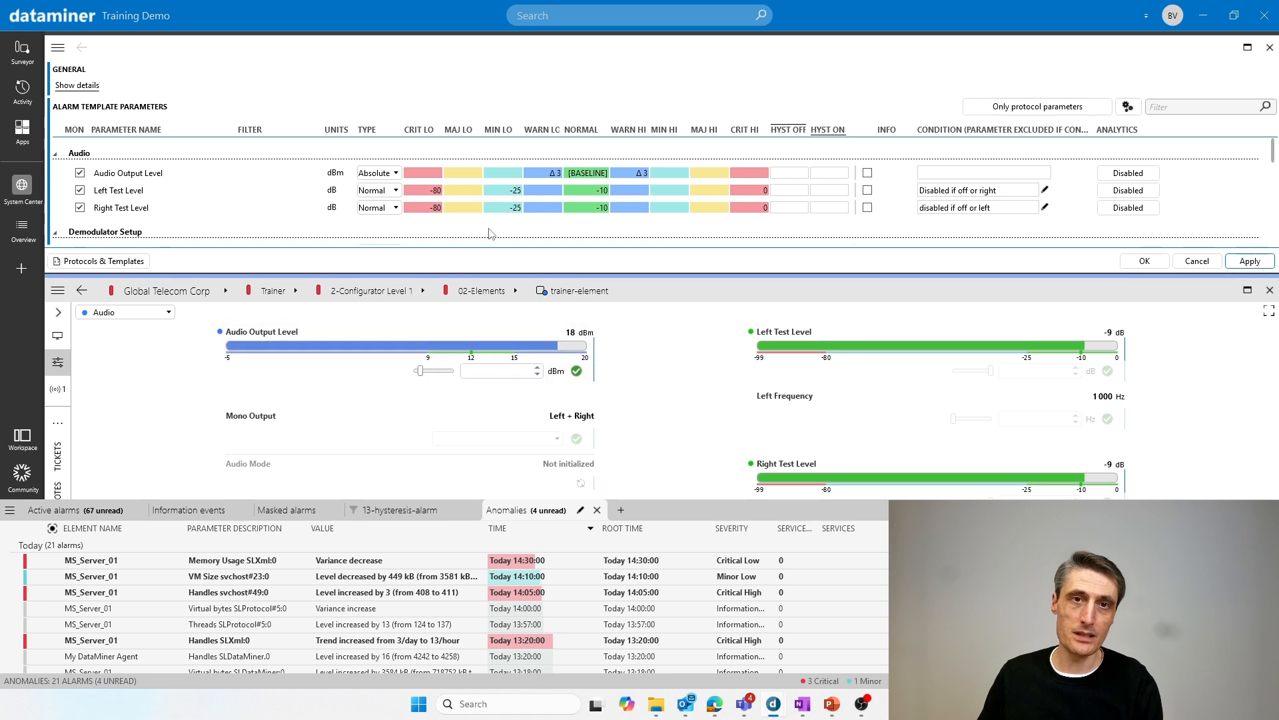
# Recheck Audio Output Level's element baseline details with the template card enlarged, and close them.
pyautogui.click(600, 173)
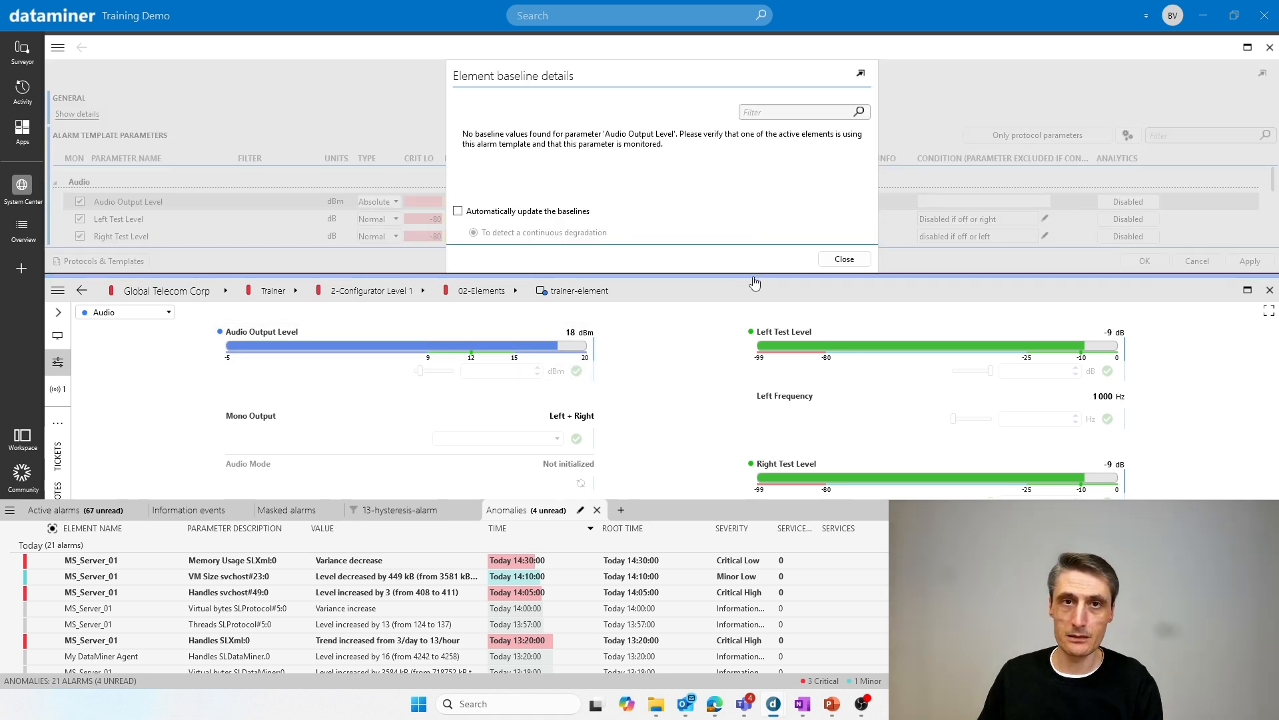
pyautogui.moveTo(755, 283); pyautogui.dragTo(755, 345)
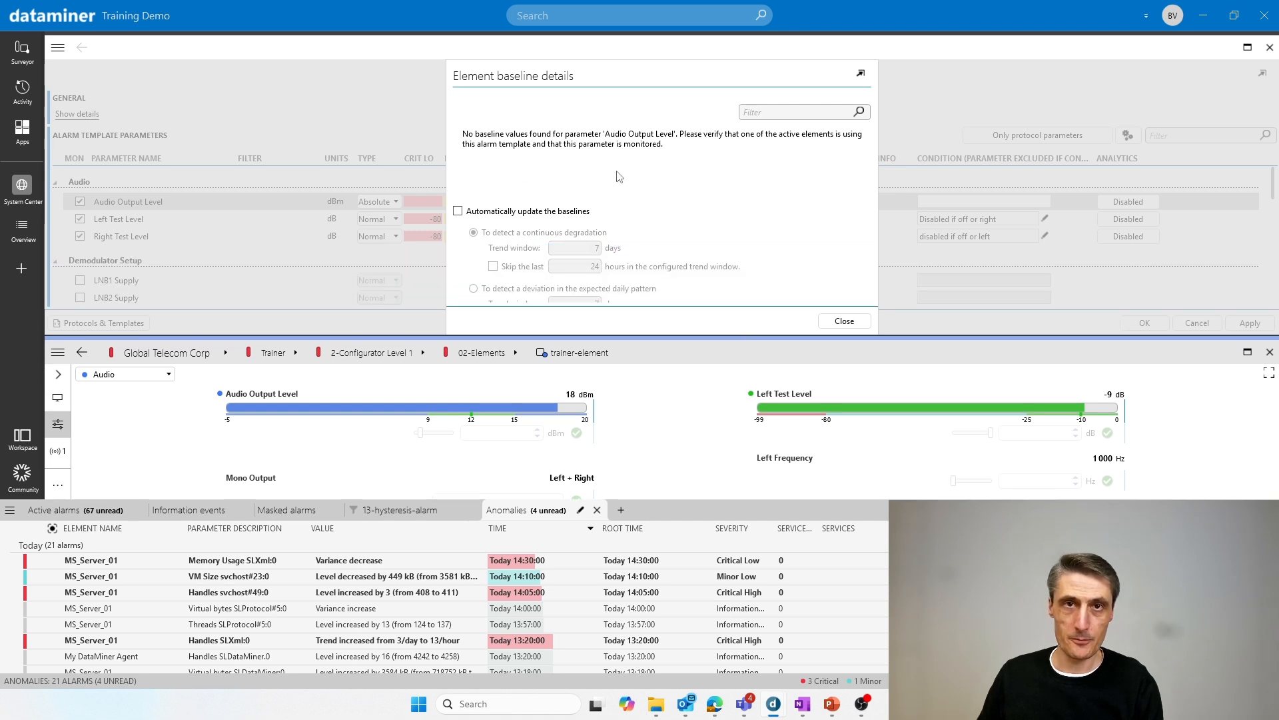
pyautogui.click(845, 321)
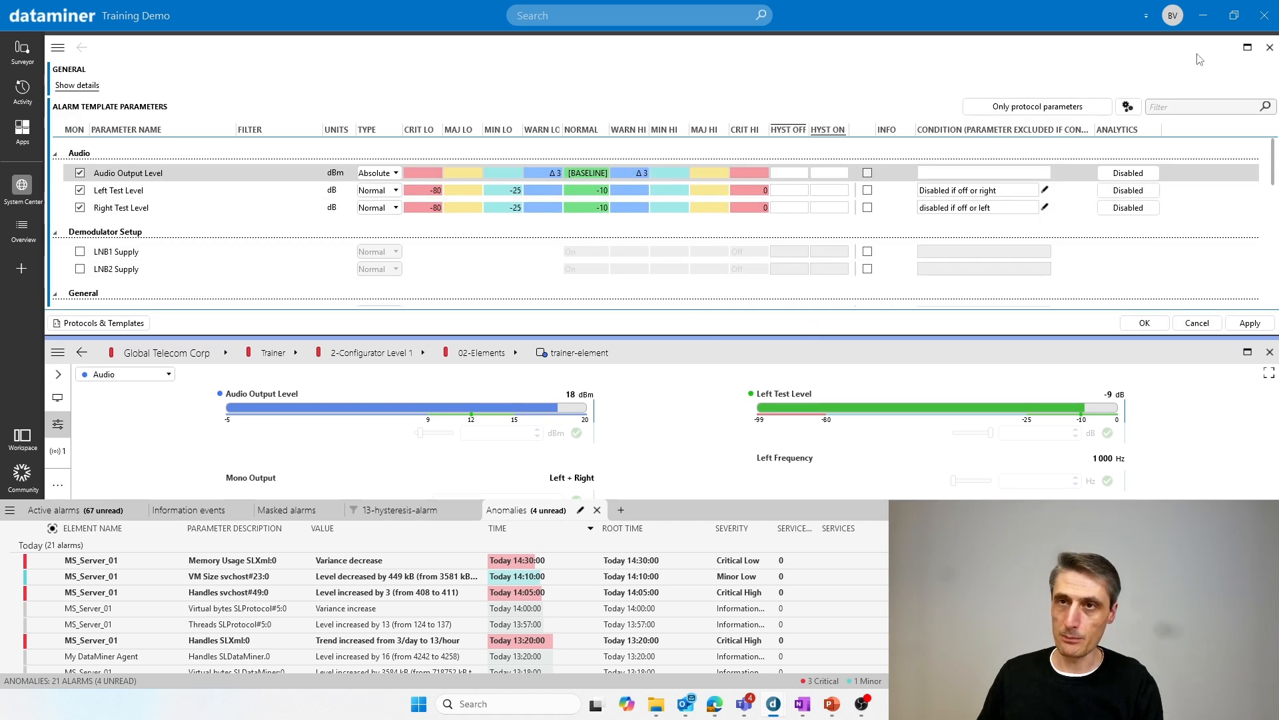
# Close and reopen the Excercise alarm template from trainer-element, and open Audio Output Level's baseline details.
pyautogui.click(1270, 52)
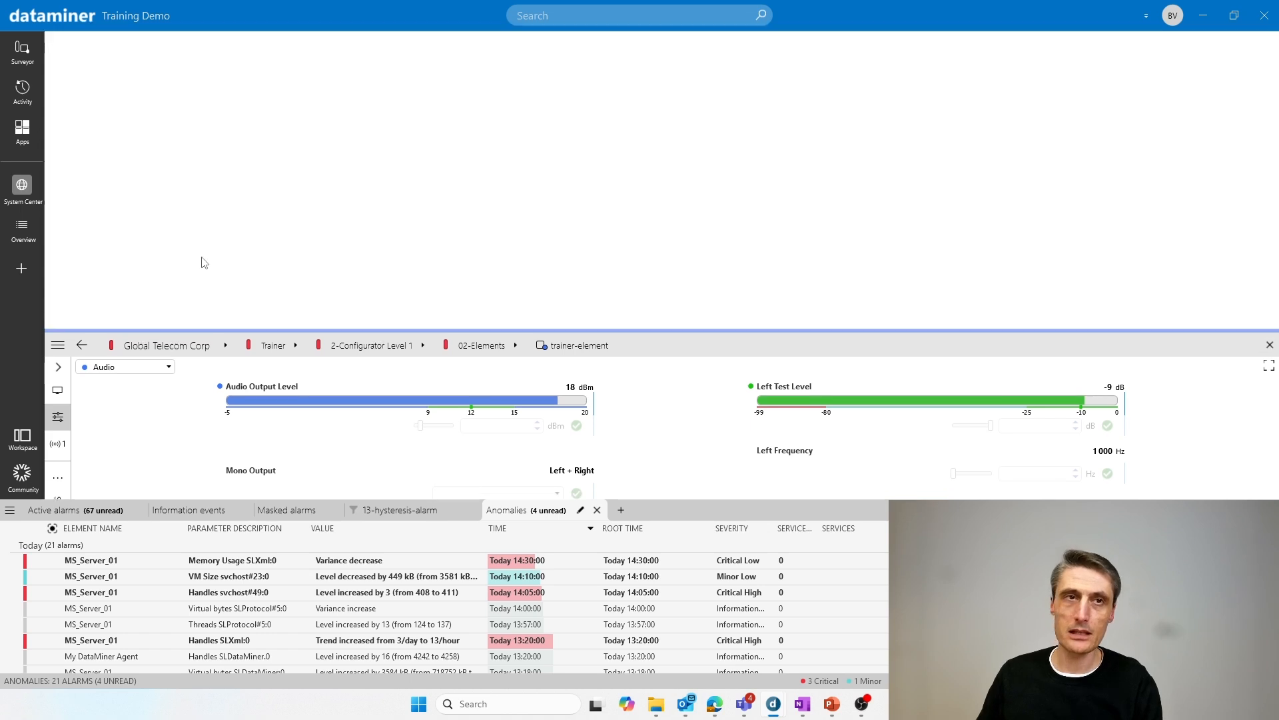
pyautogui.click(58, 50)
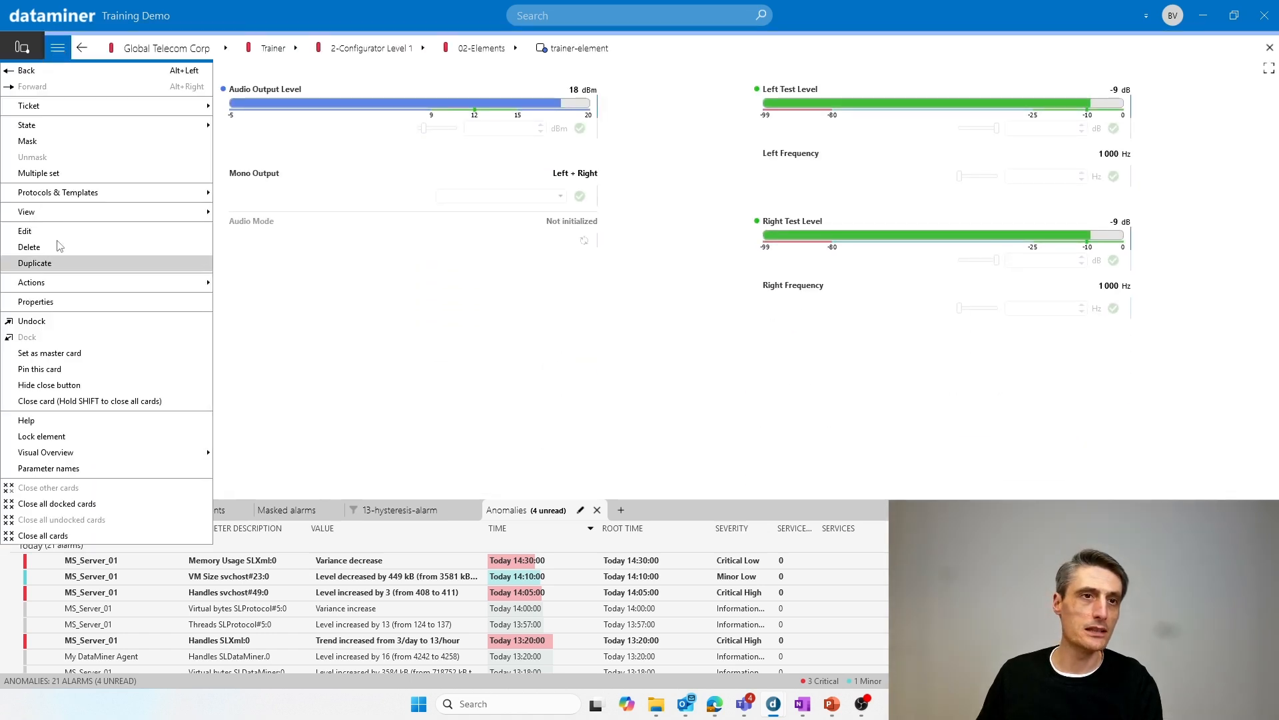
pyautogui.moveTo(100, 192)
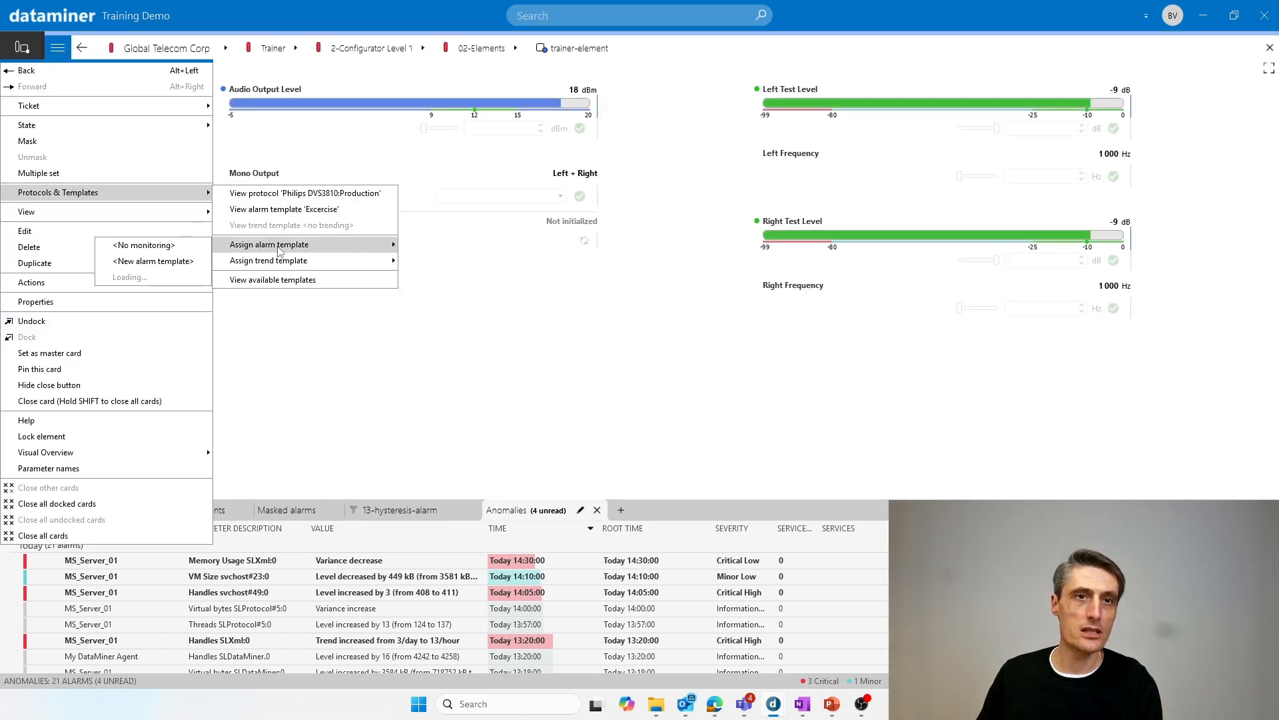
pyautogui.click(287, 210)
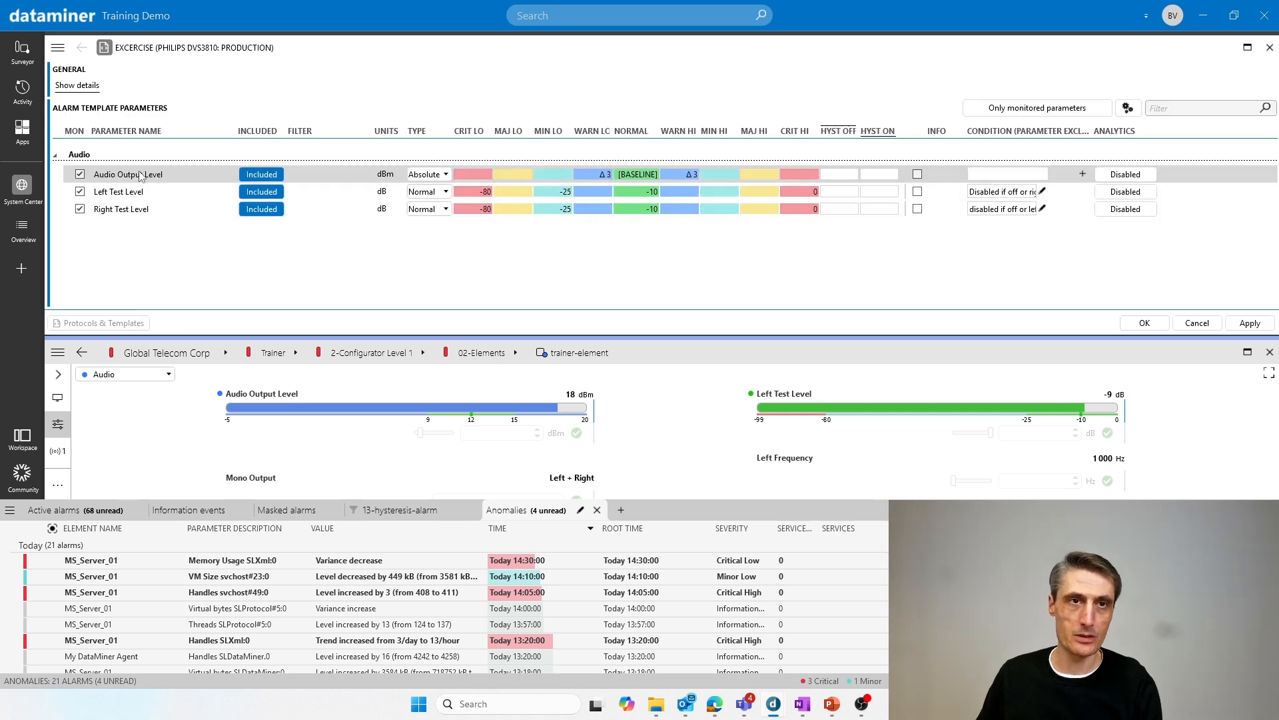
pyautogui.click(633, 176)
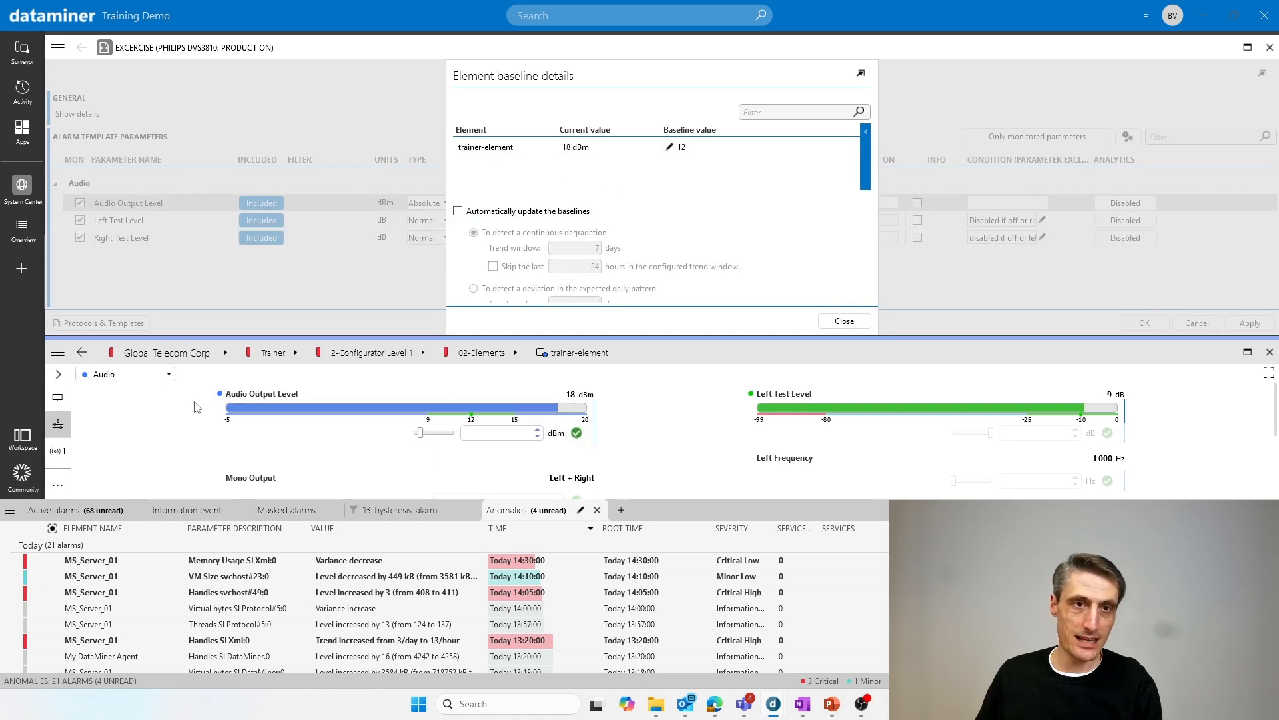
# Use trainer-element's current Audio Output Level value as its baseline value.
pyautogui.click(670, 147)
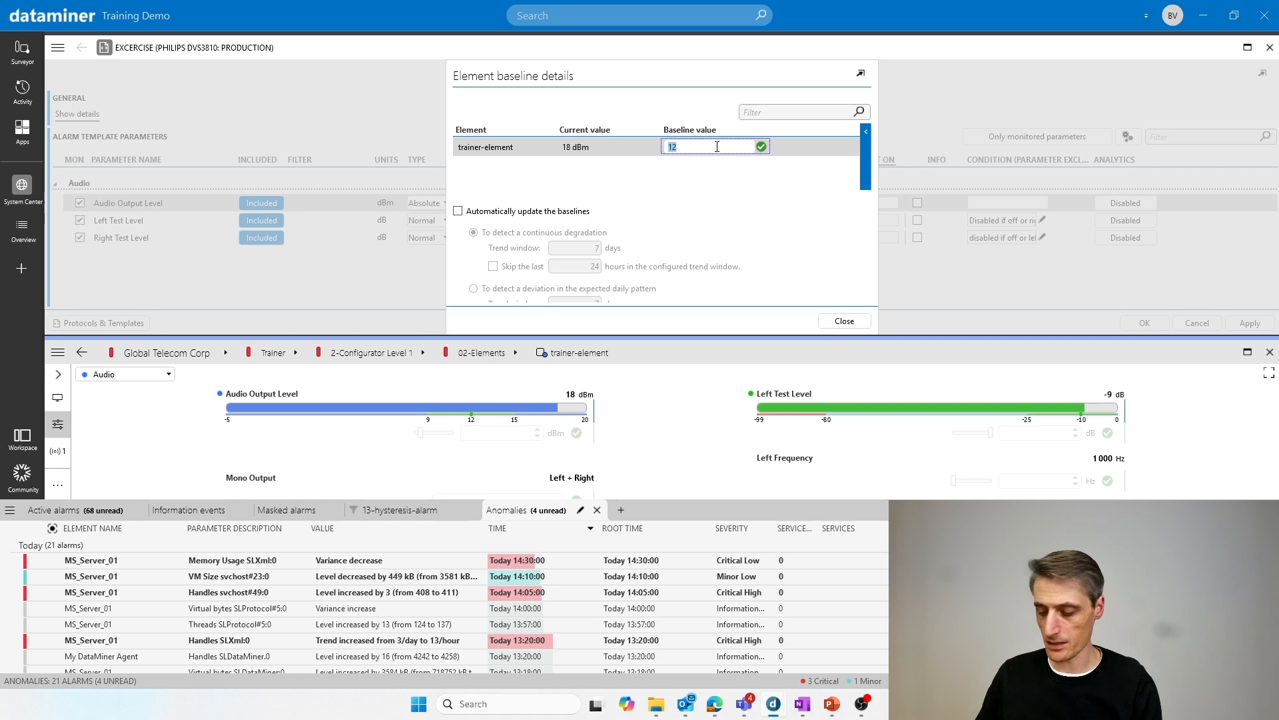
pyautogui.rightClick(574, 152)
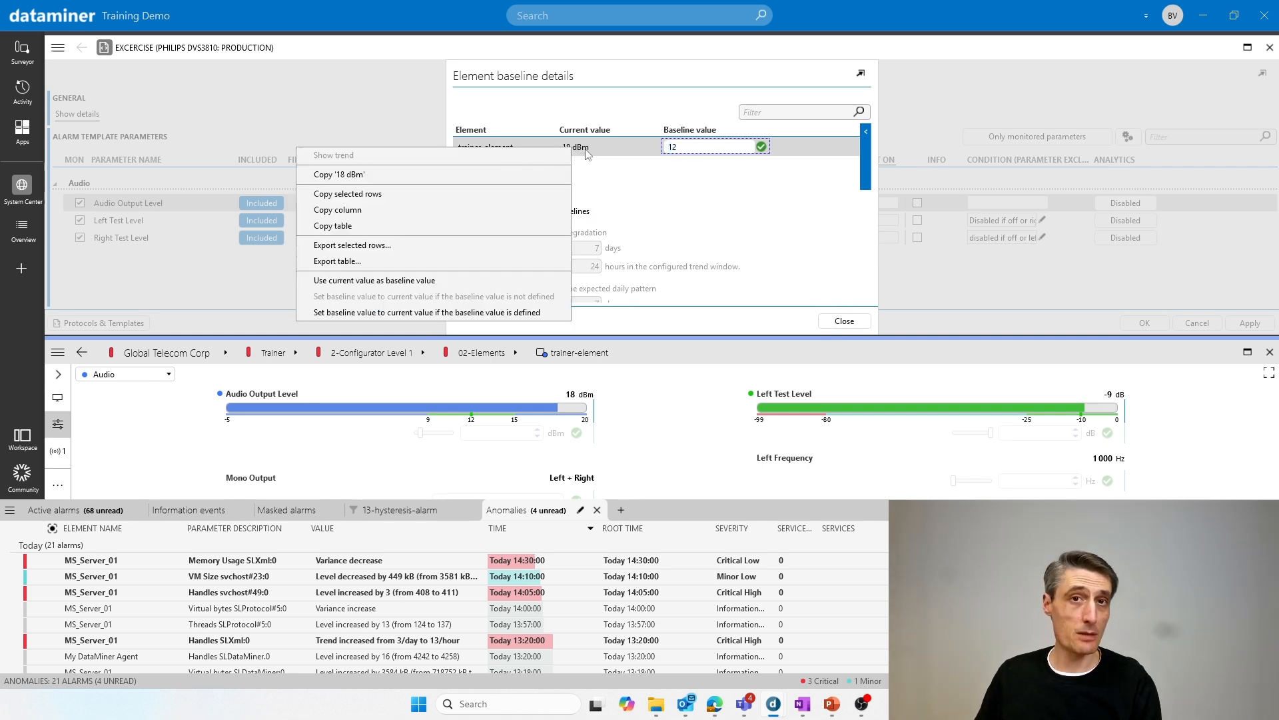
pyautogui.click(402, 285)
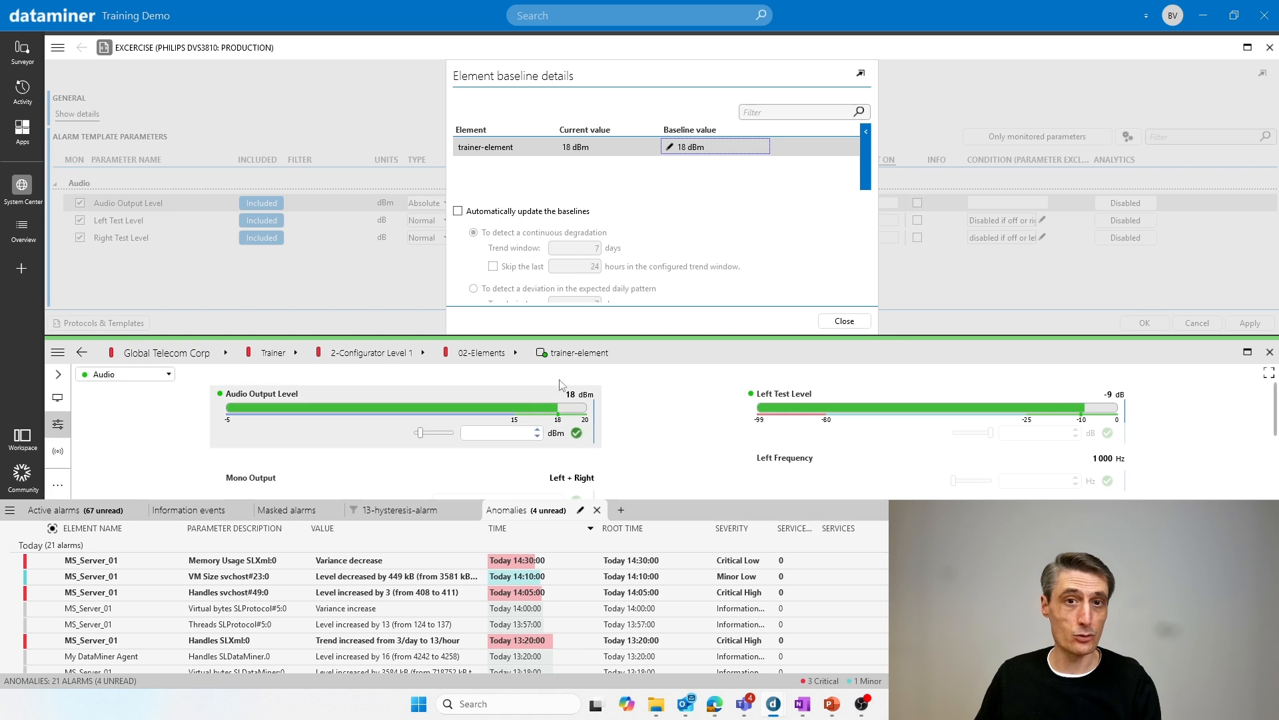
# Set trainer-element's Audio Output Level baseline value to 15, save it, close the baseline details, and give the element card more height.
pyautogui.click(675, 148)
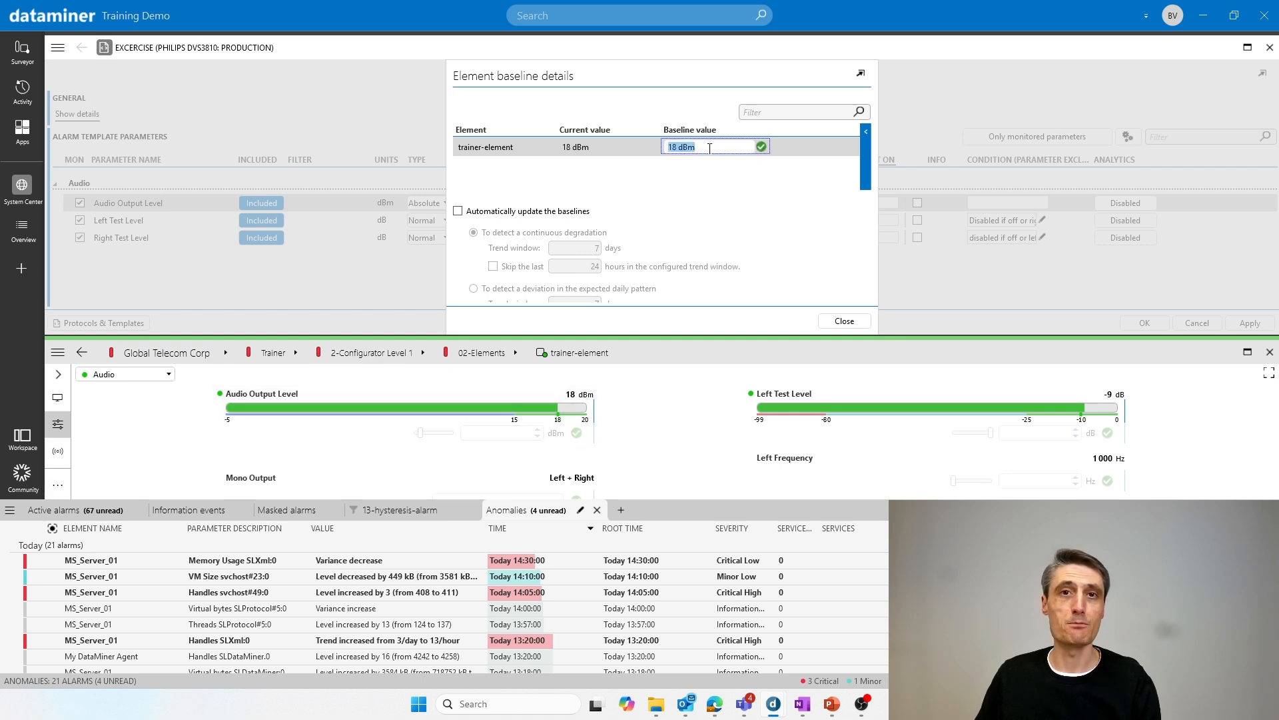
pyautogui.click(749, 183)
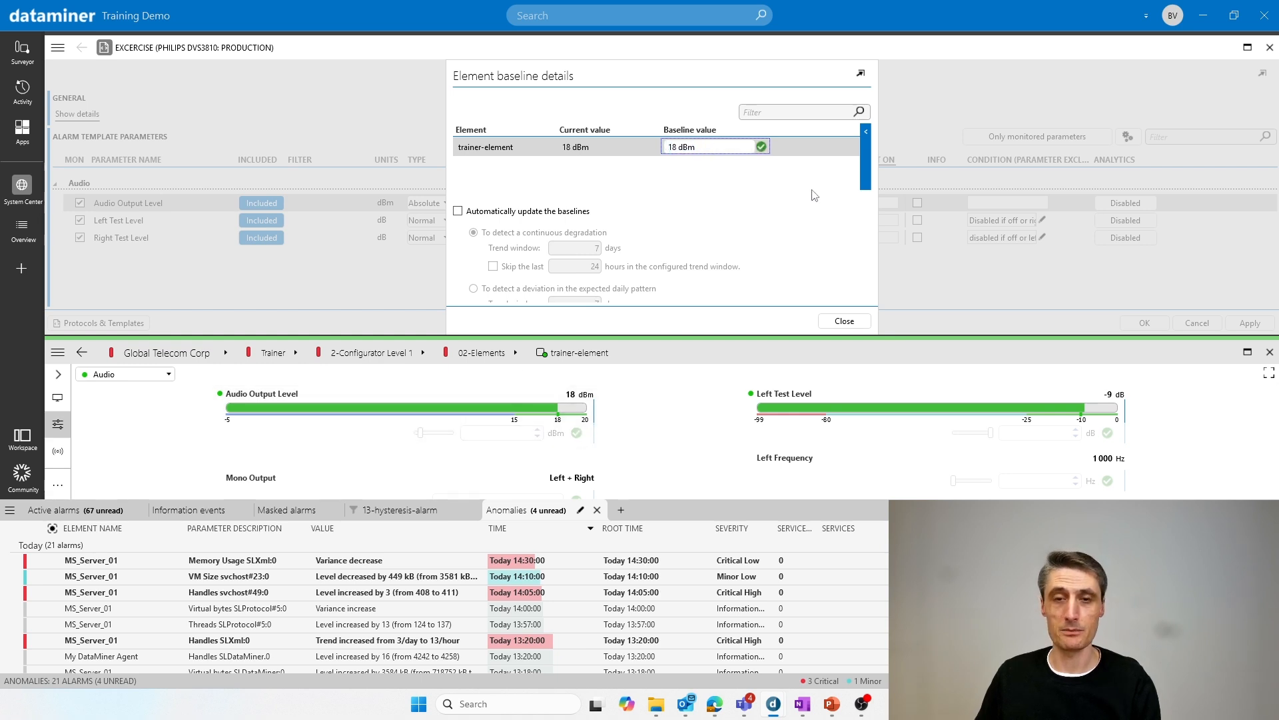
pyautogui.hotkey('ctrl', 'a')
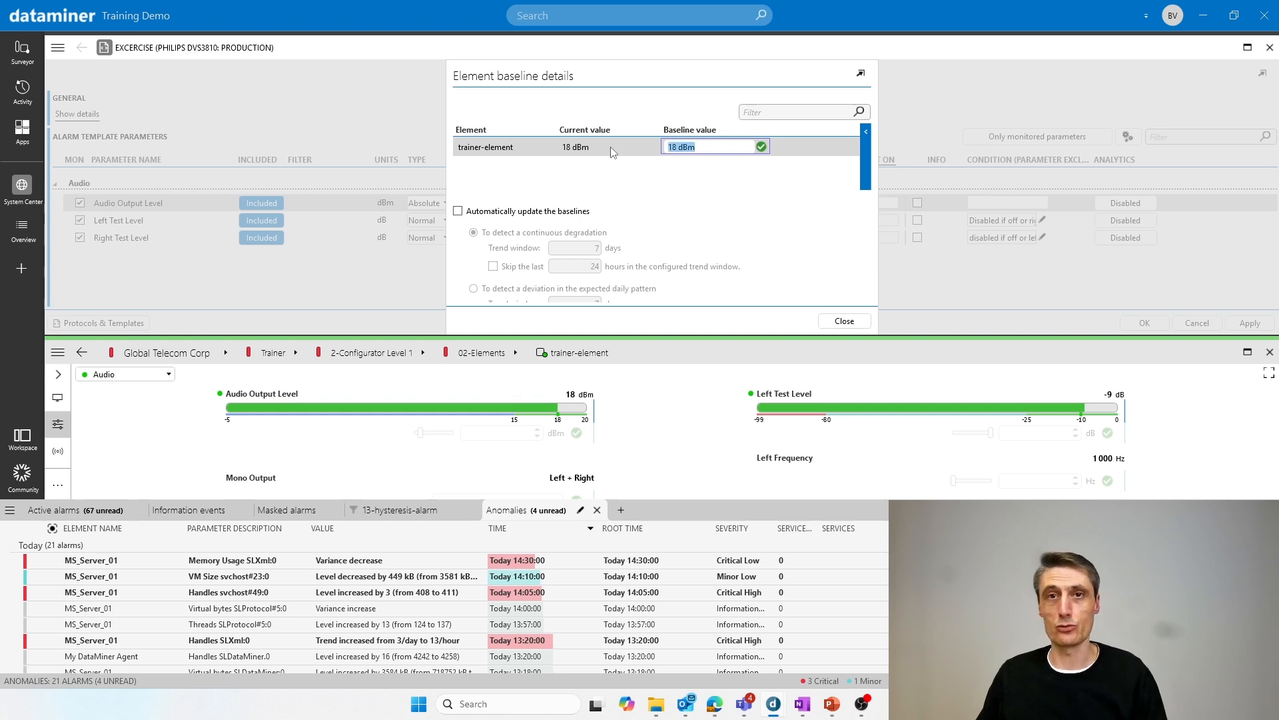
pyautogui.write('15')
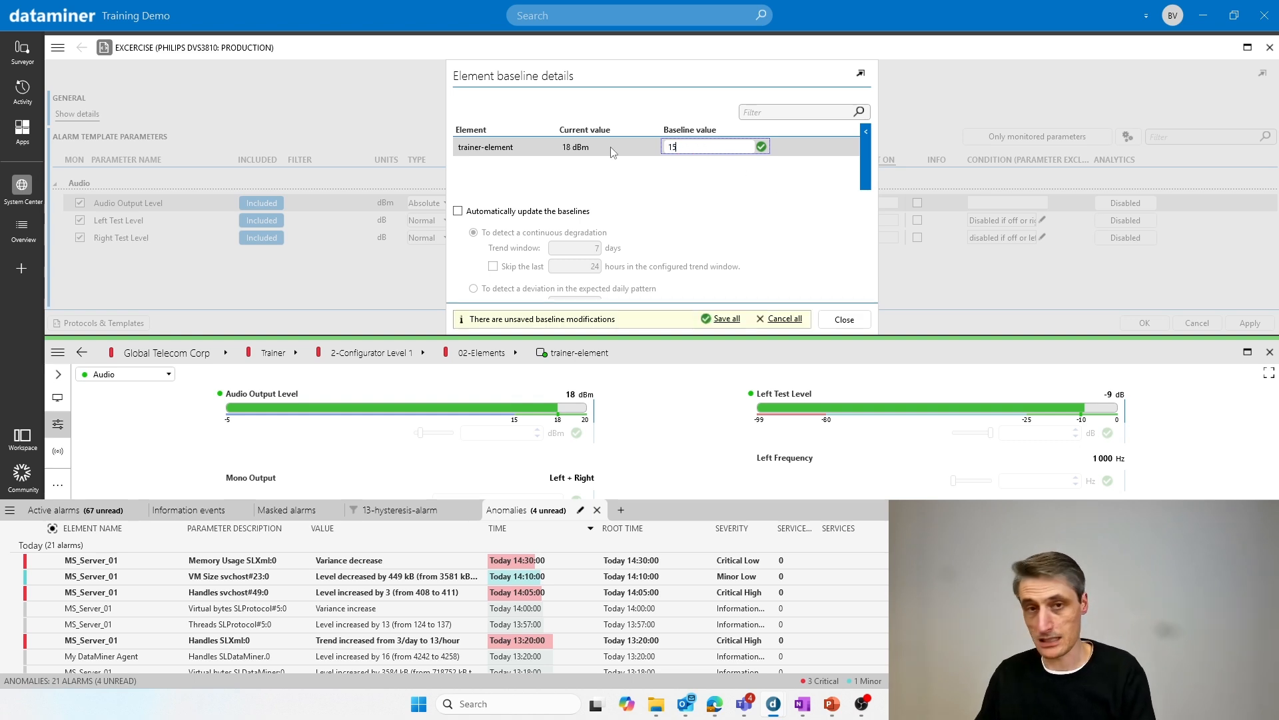
pyautogui.click(761, 146)
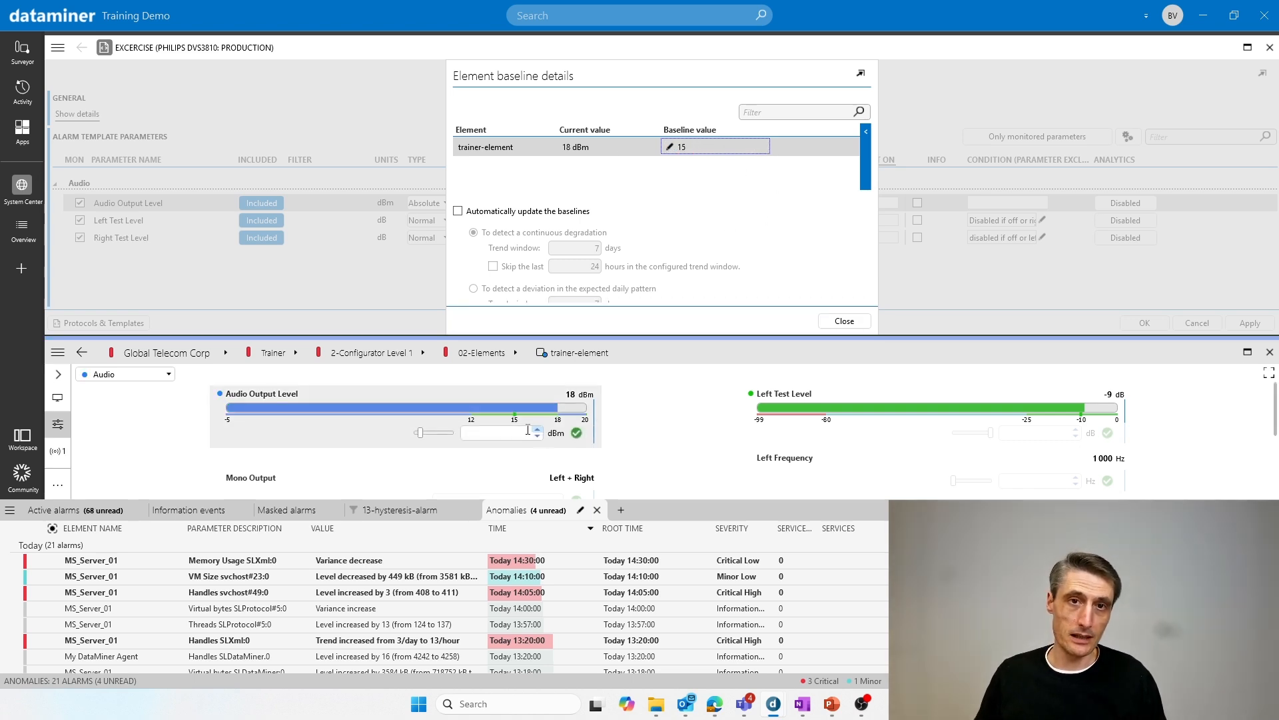
pyautogui.click(550, 415)
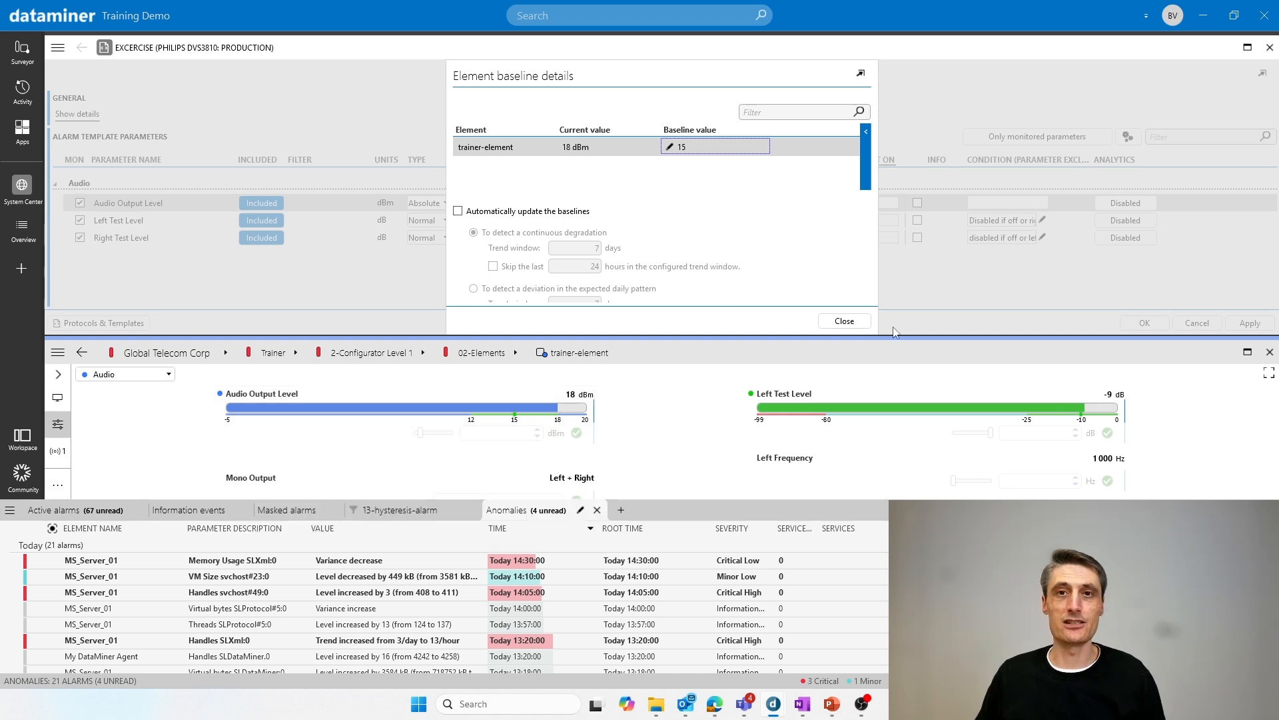
pyautogui.click(843, 321)
pyautogui.moveTo(844, 335); pyautogui.dragTo(844, 279)
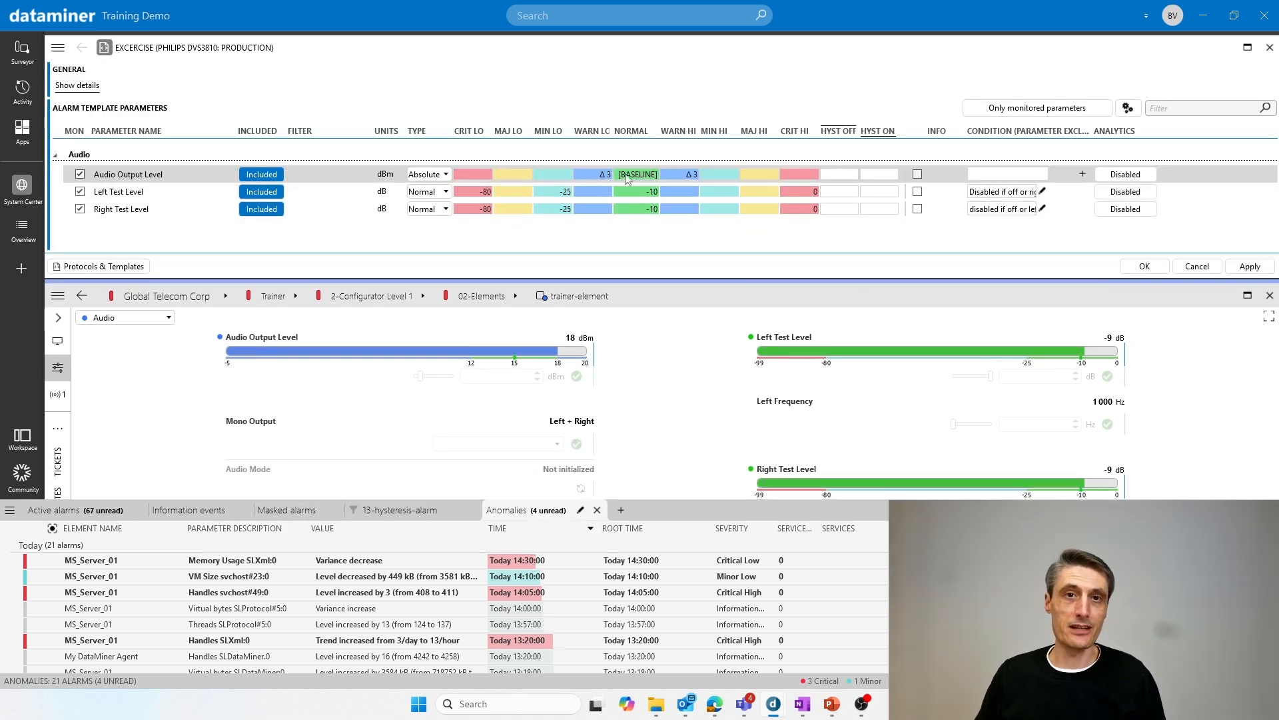